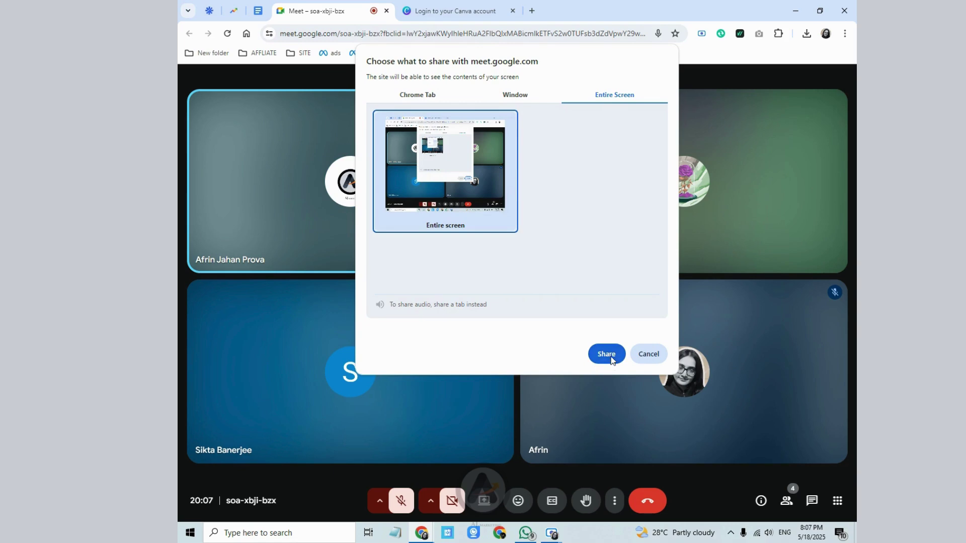
# - Share the entire screen in Meet, pin the Meet tab, and switch to the youtube seo document
pyautogui.click(610, 355)
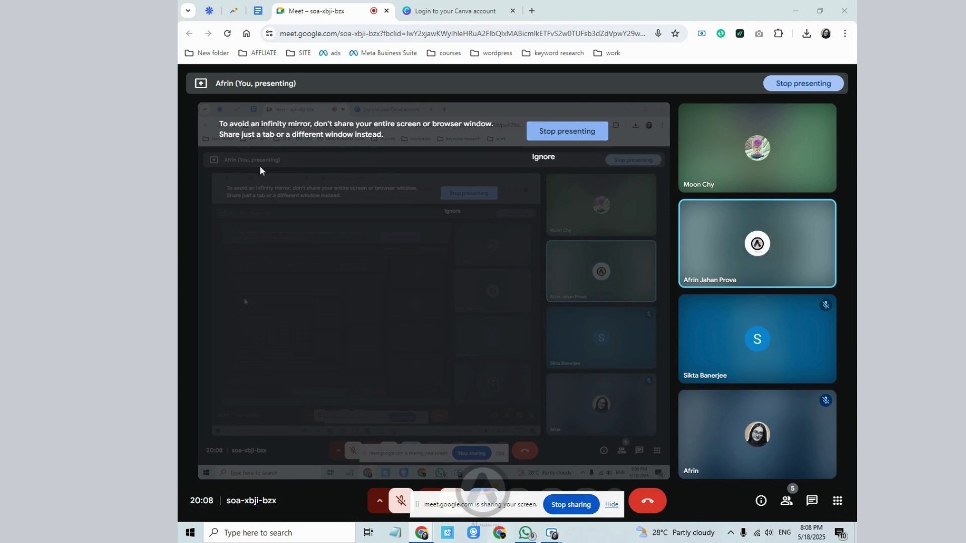
pyautogui.rightClick(349, 6)
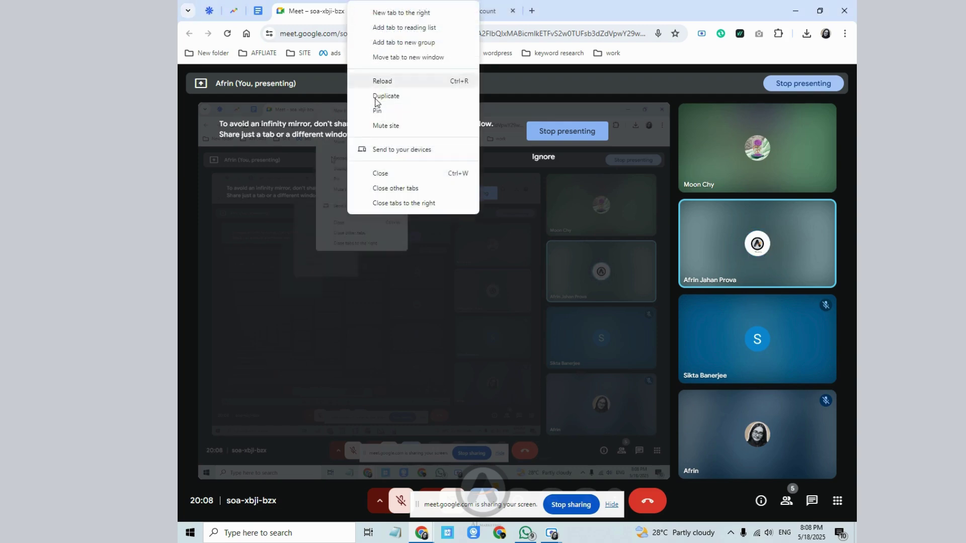
pyautogui.click(394, 112)
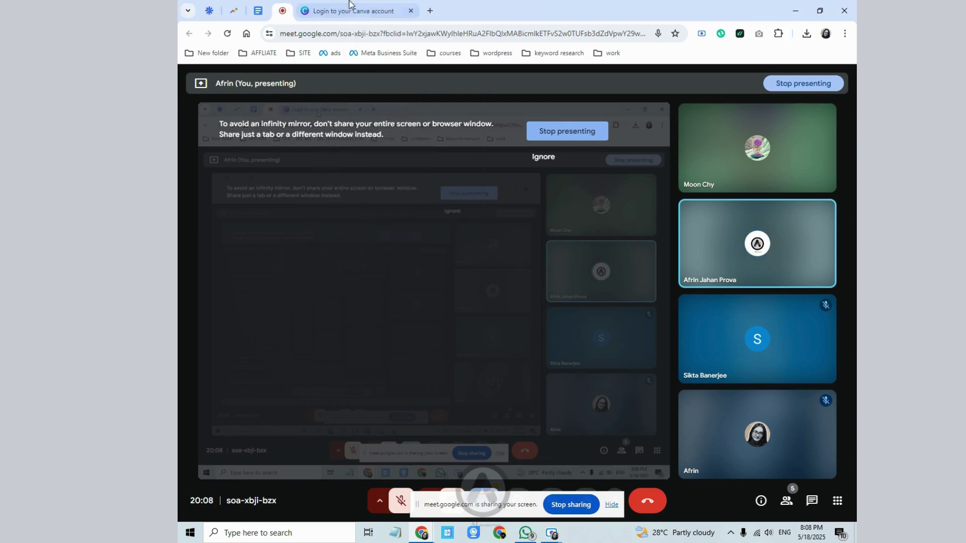
pyautogui.click(363, 11)
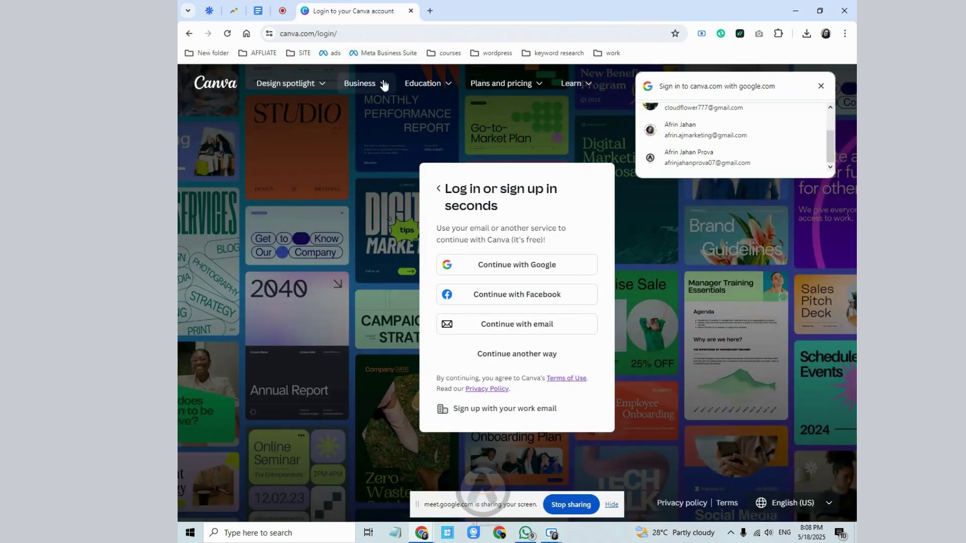
pyautogui.click(258, 10)
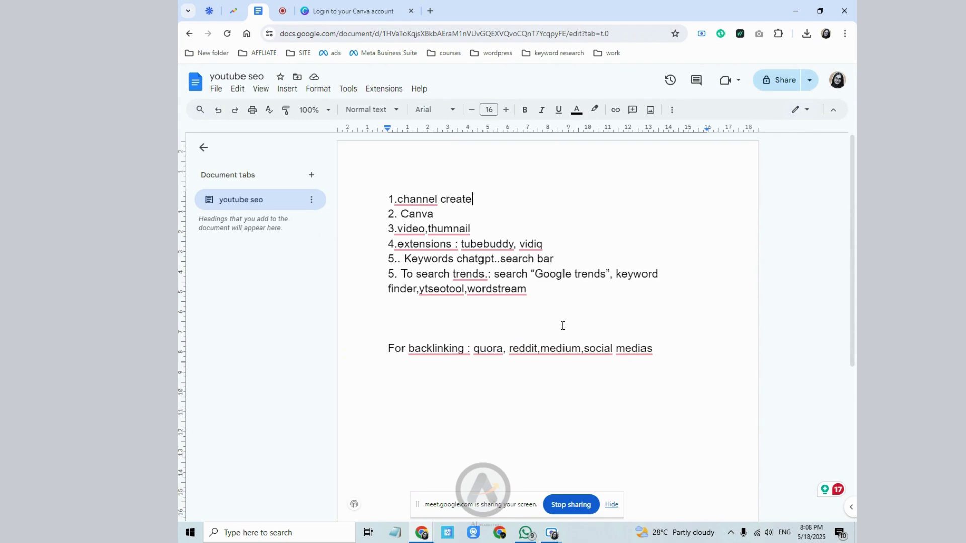
# - Hide the screen recorder window and open a new blank browser tab
pyautogui.click(595, 481)
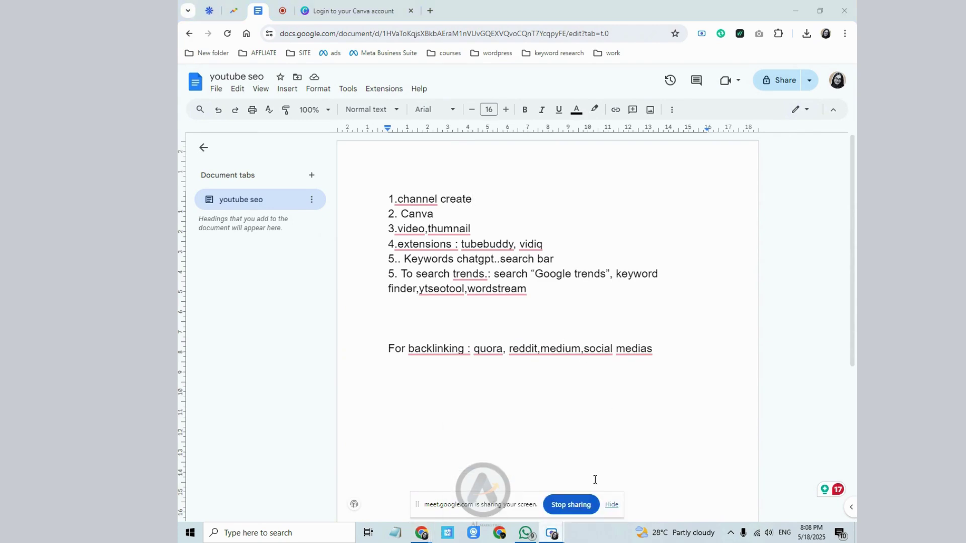
pyautogui.click(563, 35)
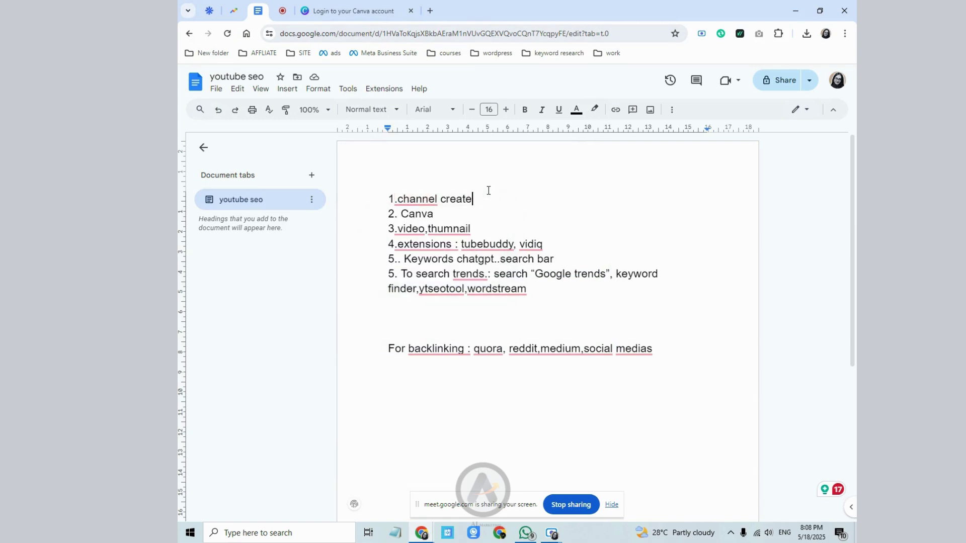
pyautogui.click(429, 11)
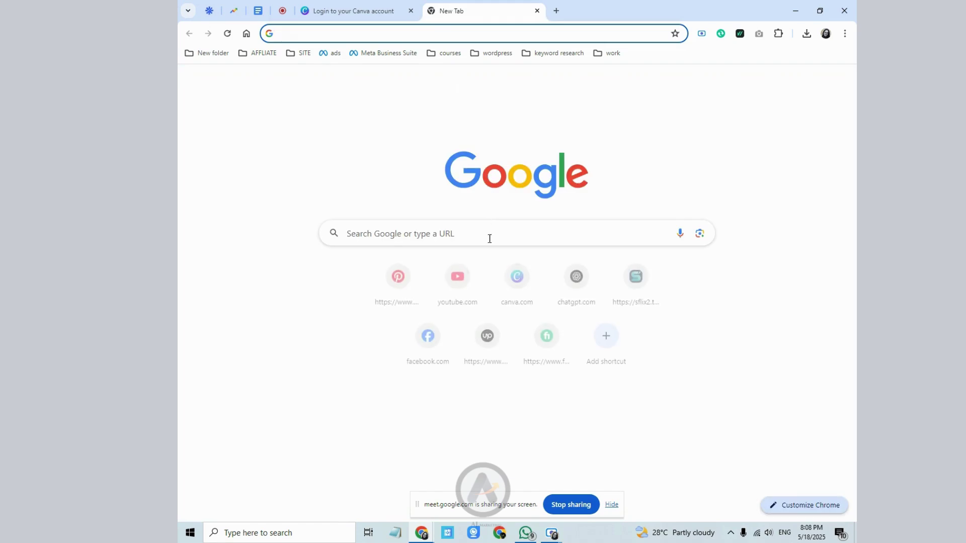
# - Go to YouTube and switch to the Google account that has no channel yet
pyautogui.click(458, 282)
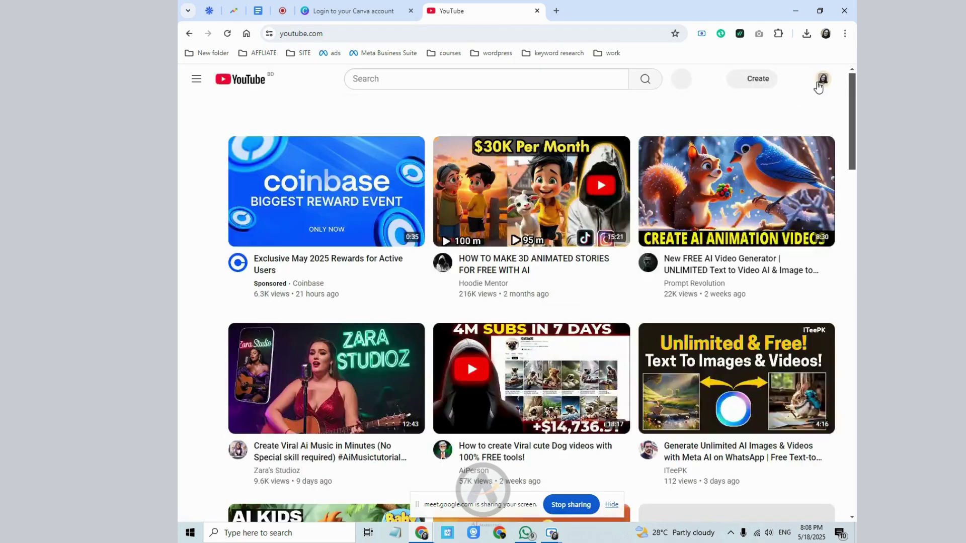
pyautogui.click(820, 82)
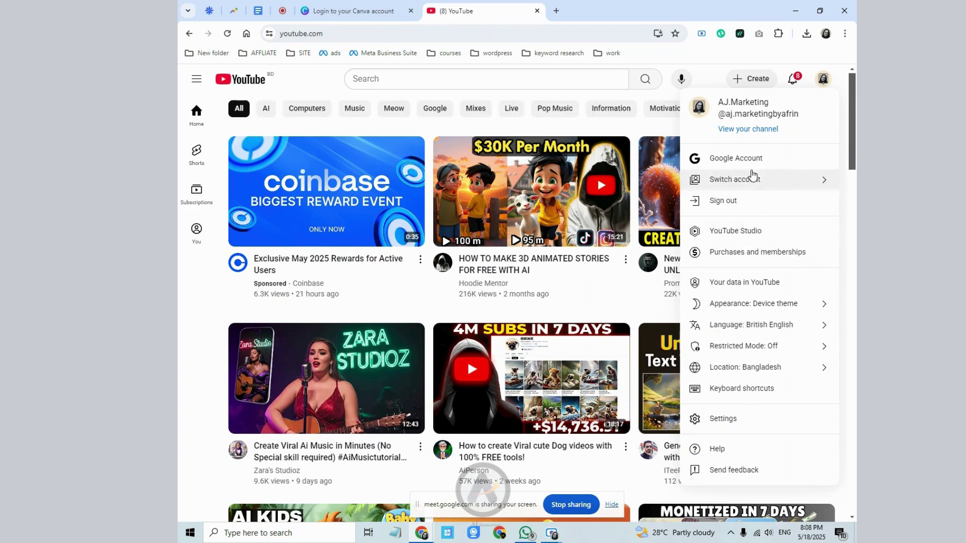
pyautogui.click(753, 177)
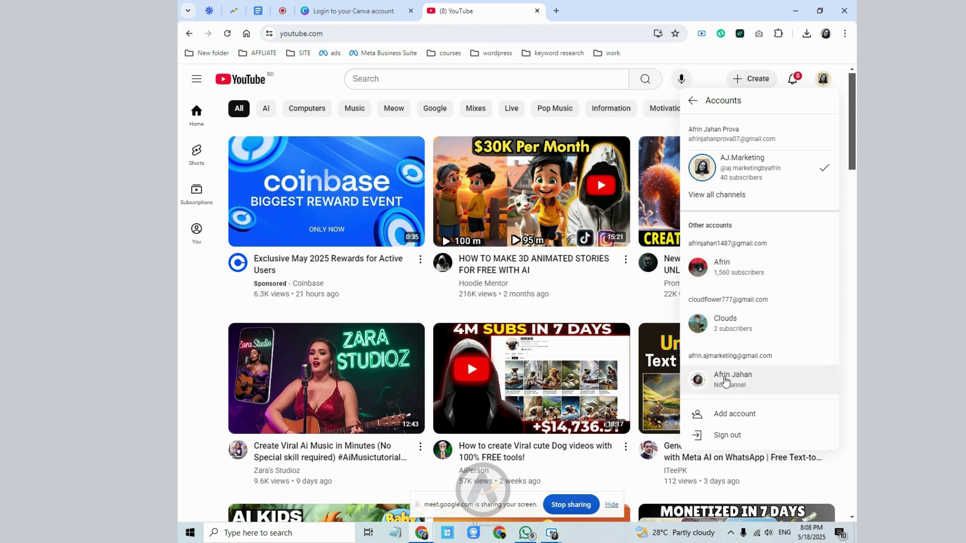
pyautogui.click(725, 381)
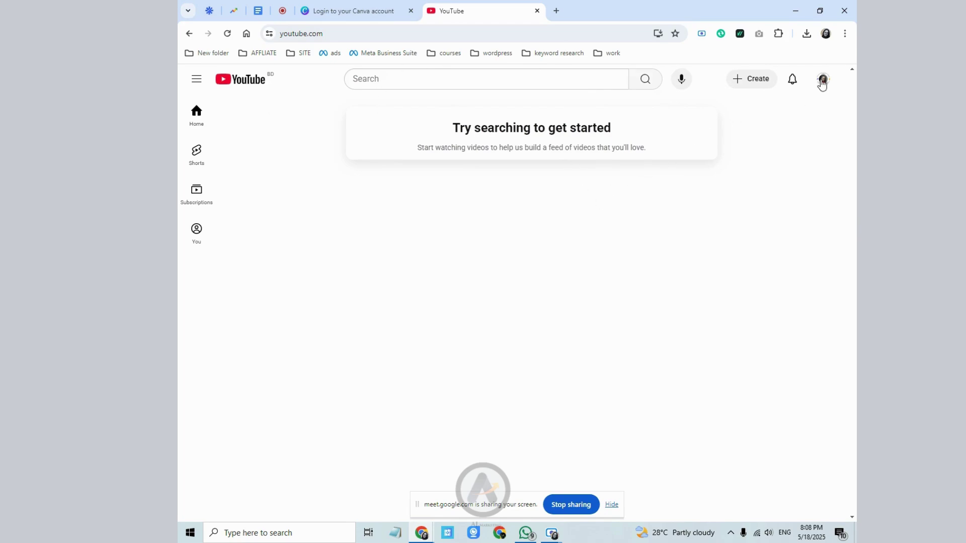
pyautogui.click(820, 82)
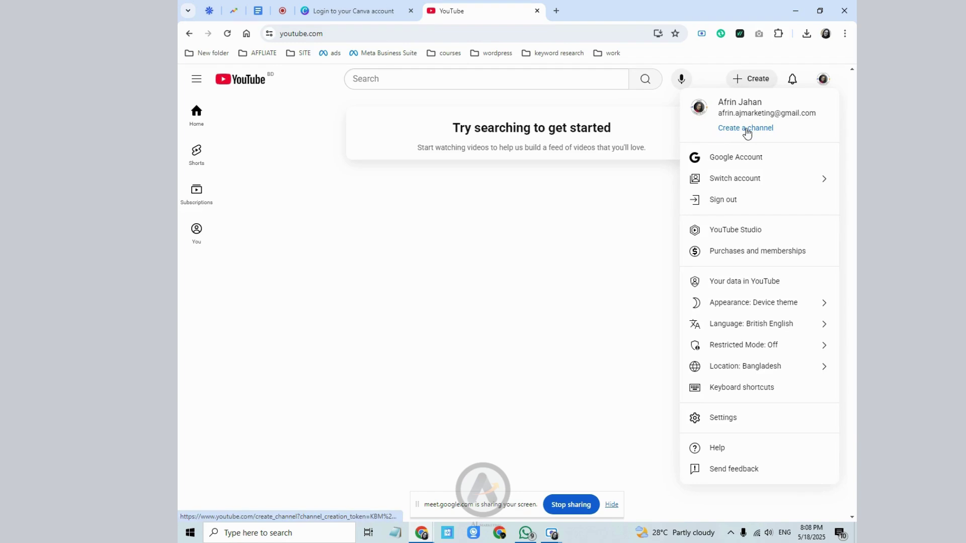
# - Start creating a channel and set its handle to trendingpodcast3
pyautogui.click(746, 128)
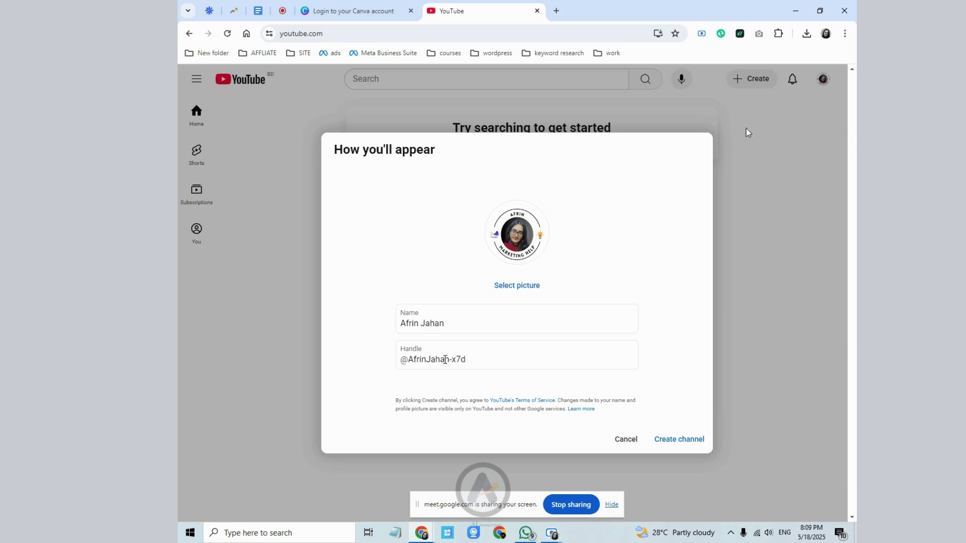
pyautogui.moveTo(469, 360); pyautogui.dragTo(401, 363)
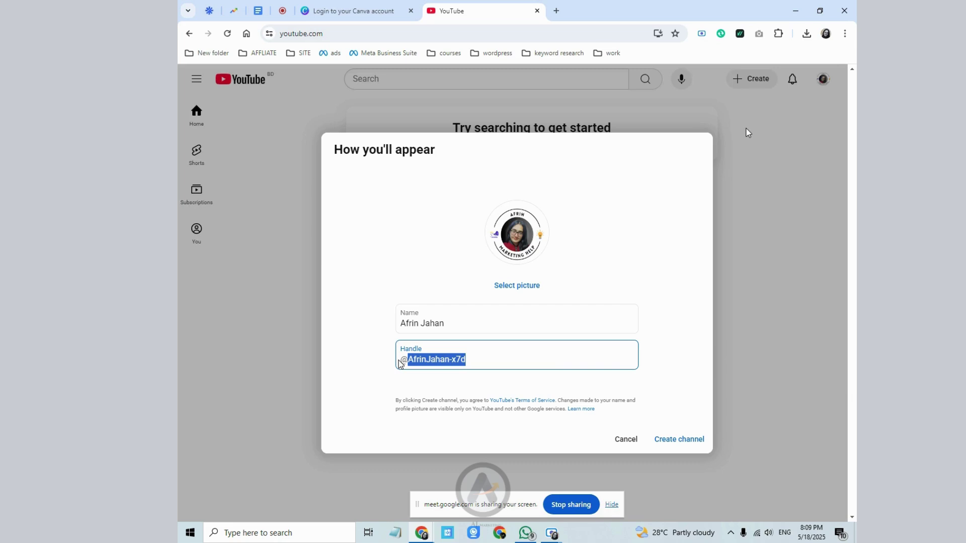
pyautogui.write('afr')
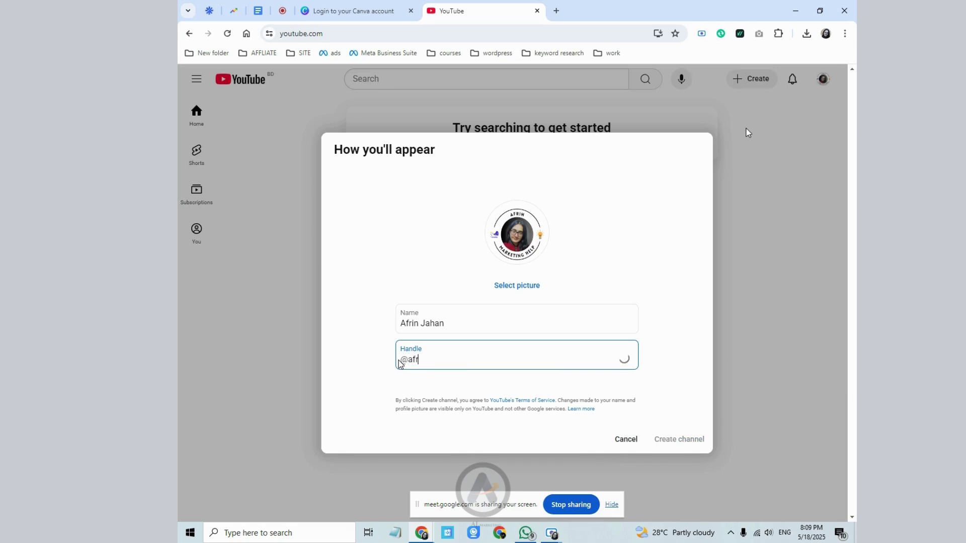
pyautogui.write('in.podcast')
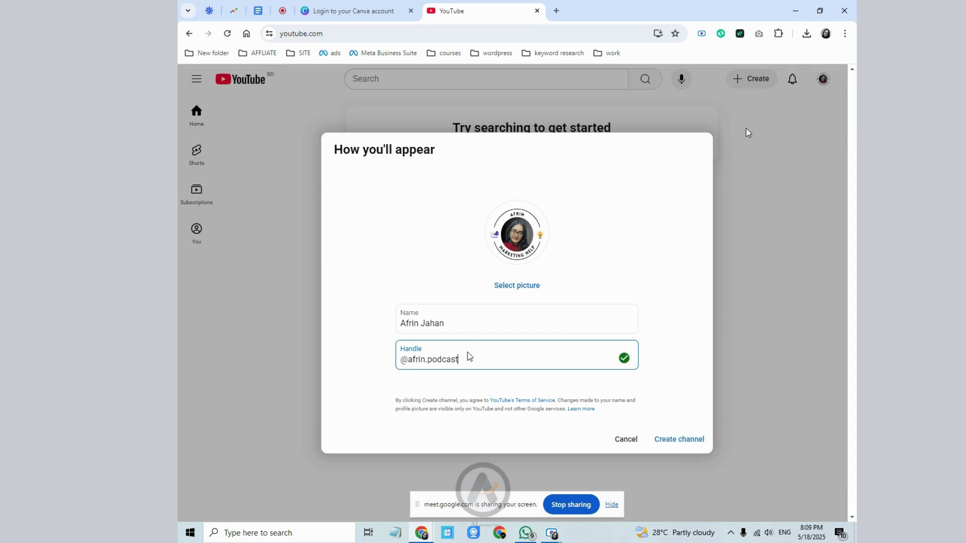
pyautogui.moveTo(428, 359); pyautogui.dragTo(408, 360)
pyautogui.write('trending')
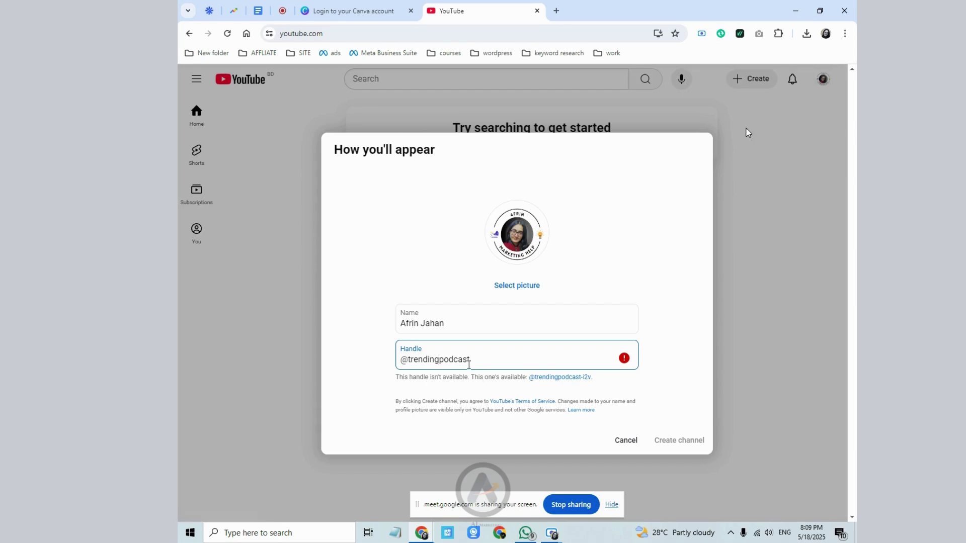
pyautogui.click(491, 363)
pyautogui.write('3')
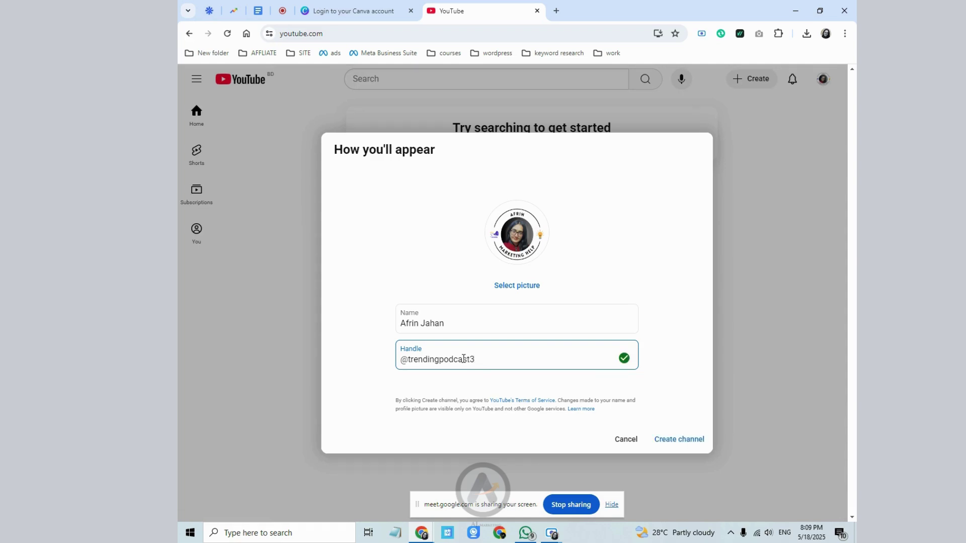
# - Copy the handle into Name, capitalise it to 'Trending Podcast', and create the channel
pyautogui.moveTo(470, 359); pyautogui.dragTo(409, 359)
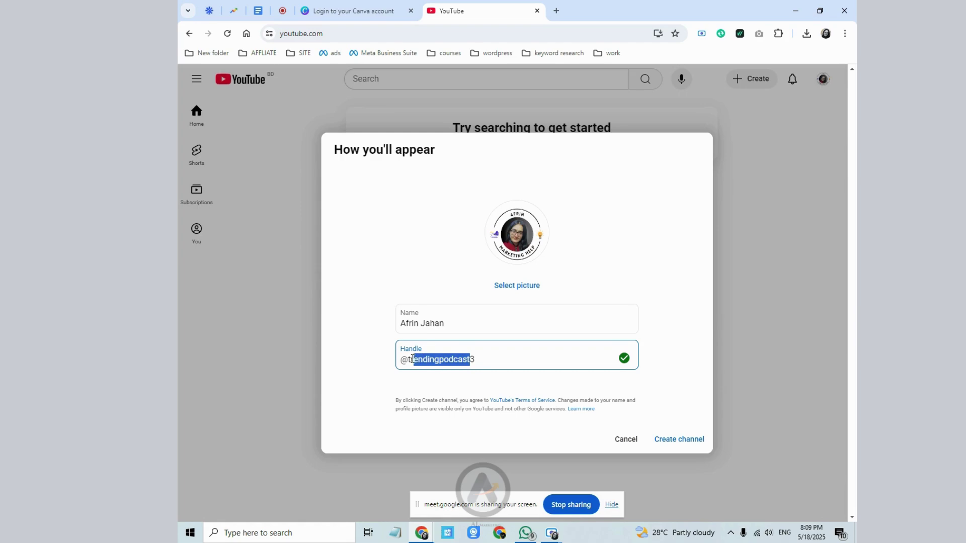
pyautogui.rightClick(415, 358)
pyautogui.click(481, 148)
pyautogui.moveTo(449, 325); pyautogui.dragTo(395, 327)
pyautogui.rightClick(427, 324)
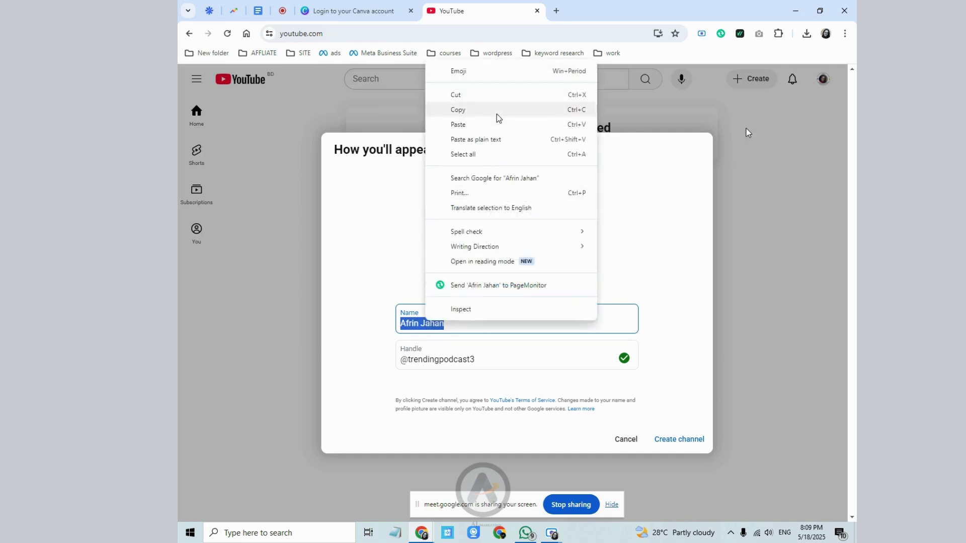
pyautogui.click(498, 121)
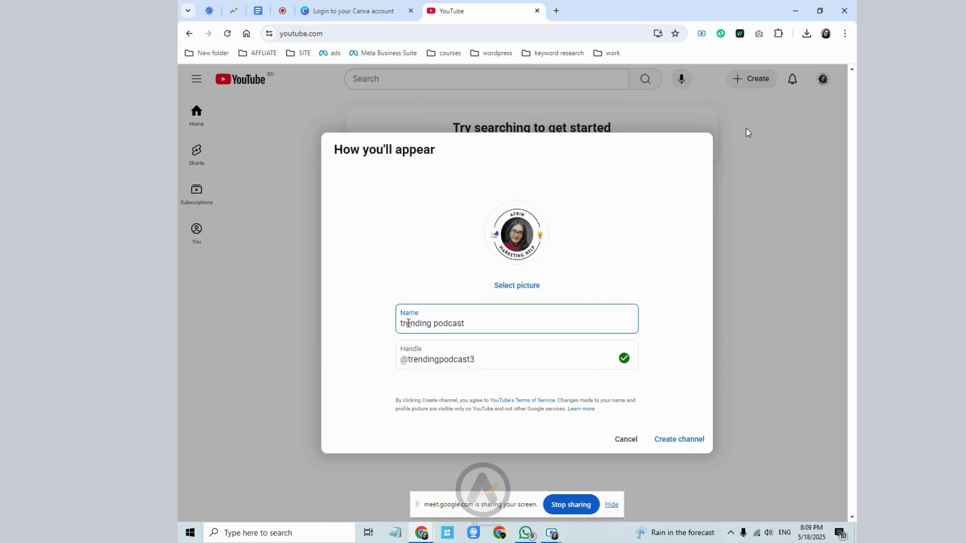
pyautogui.click(404, 324)
pyautogui.press('BackSpace')
pyautogui.write('T')
pyautogui.click(438, 324)
pyautogui.press('BackSpace')
pyautogui.write('P')
pyautogui.click(661, 441)
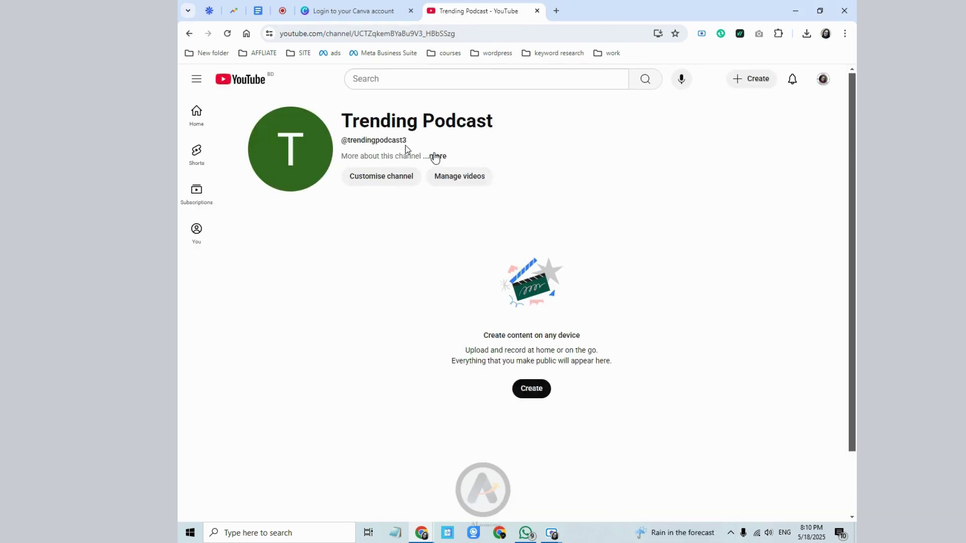
# - Reload the Trending Podcast channel page, view its More info, then go to channel customisation
pyautogui.rightClick(536, 149)
pyautogui.click(561, 189)
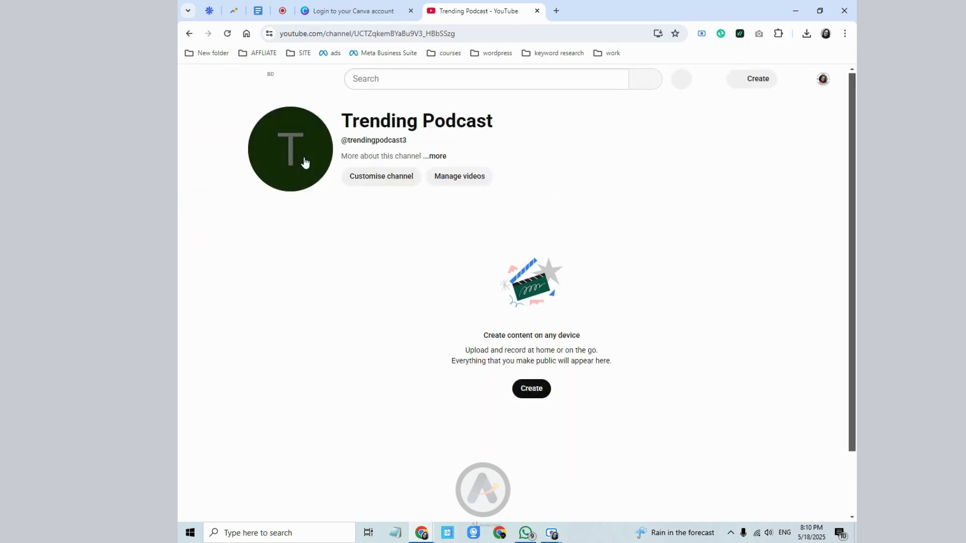
pyautogui.moveTo(348, 124); pyautogui.dragTo(342, 128)
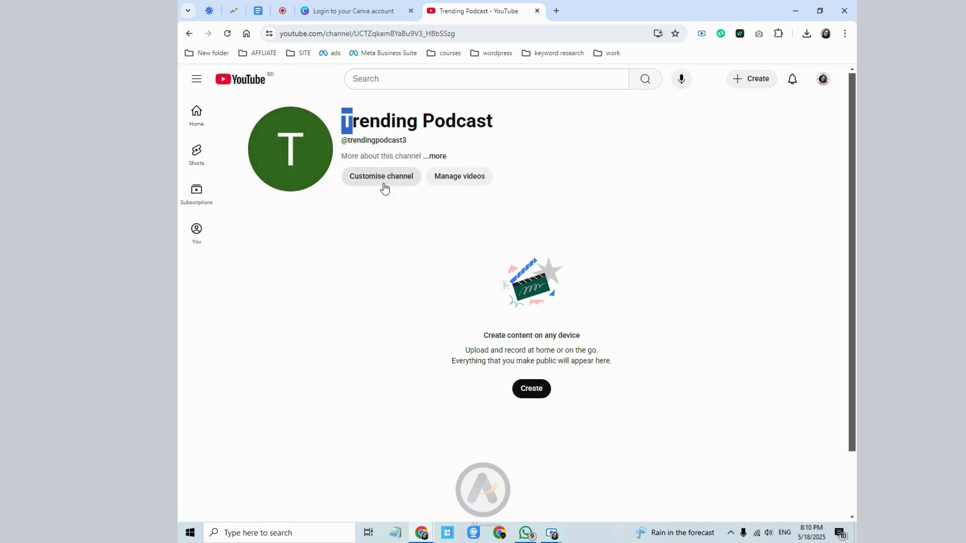
pyautogui.click(431, 157)
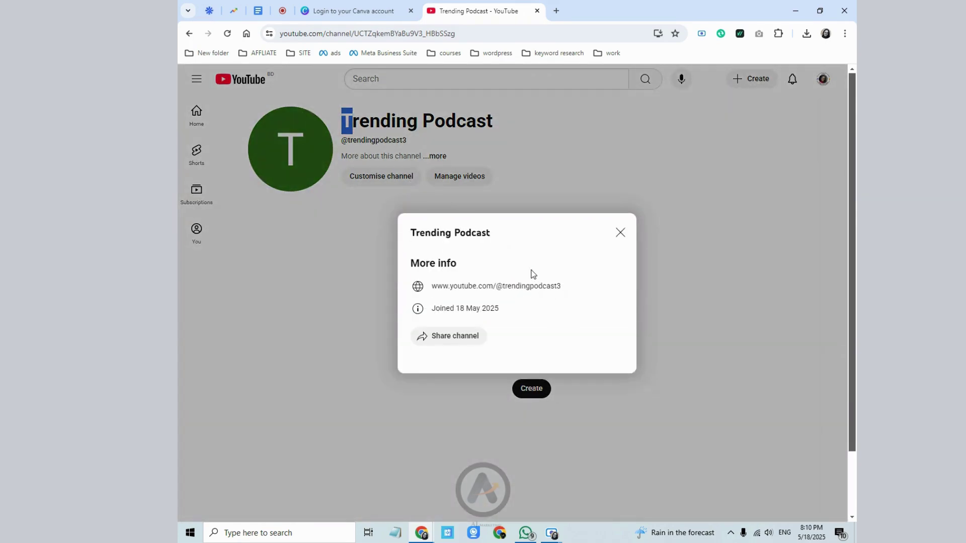
pyautogui.click(619, 233)
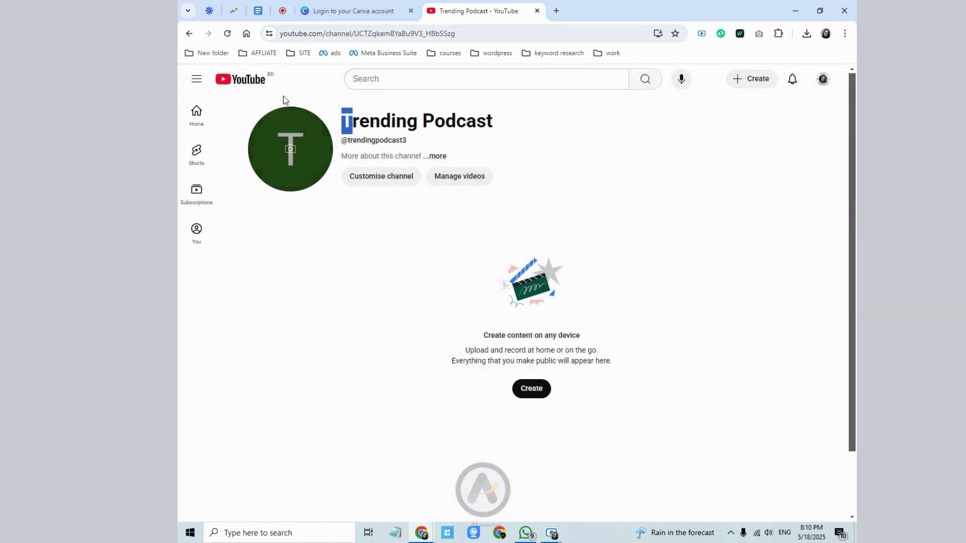
pyautogui.click(373, 180)
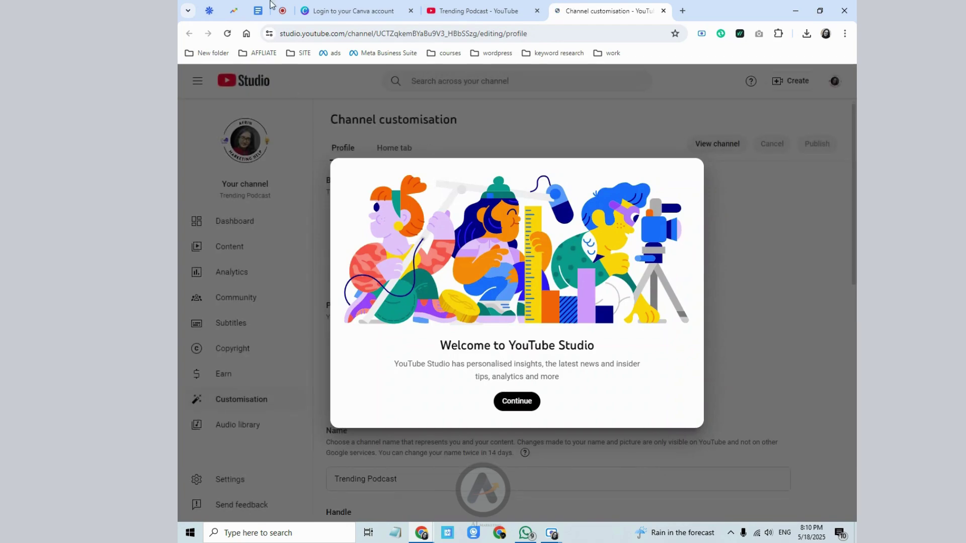
# - Dismiss the Studio welcome message and highlight the 2048 x 1152 banner size recommendation
pyautogui.click(519, 407)
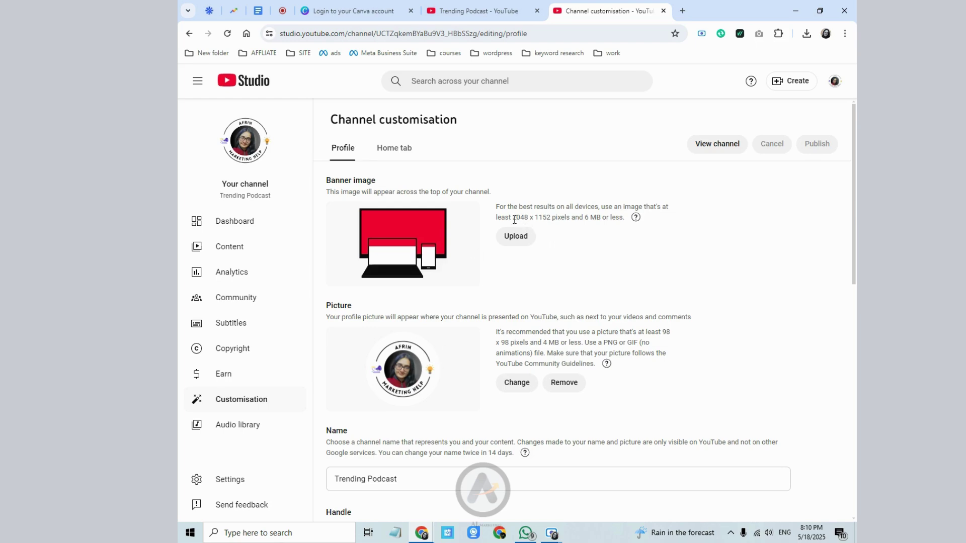
pyautogui.moveTo(513, 218); pyautogui.dragTo(548, 222)
pyautogui.moveTo(552, 218); pyautogui.dragTo(605, 217)
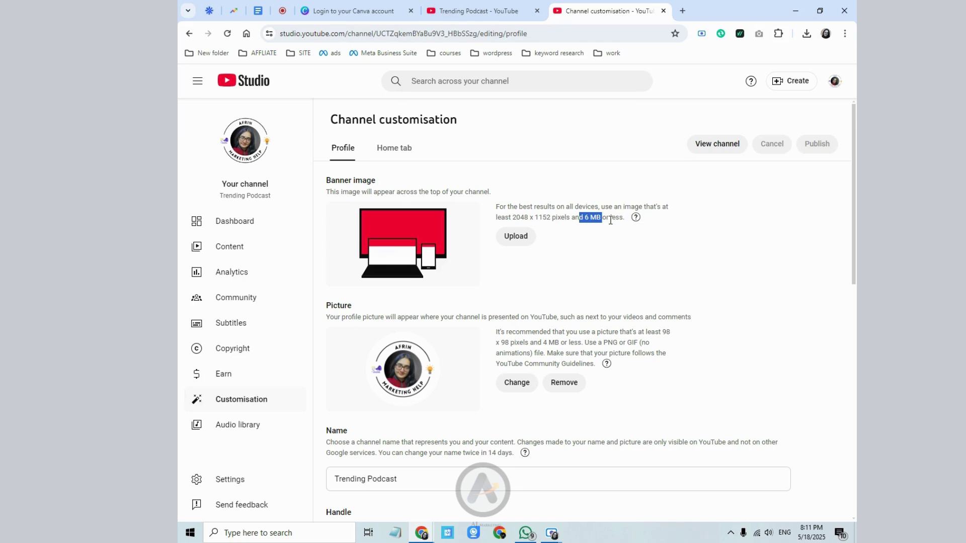
pyautogui.click(610, 220)
# - Sign in to Canva with a different Google account and dismiss the new-features announcement
pyautogui.click(352, 10)
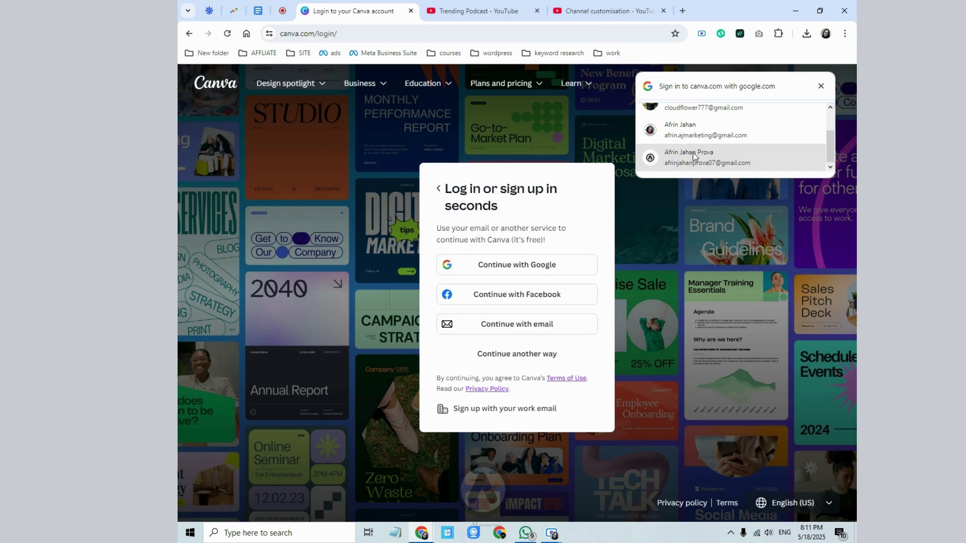
pyautogui.scroll(1, 692, 153)
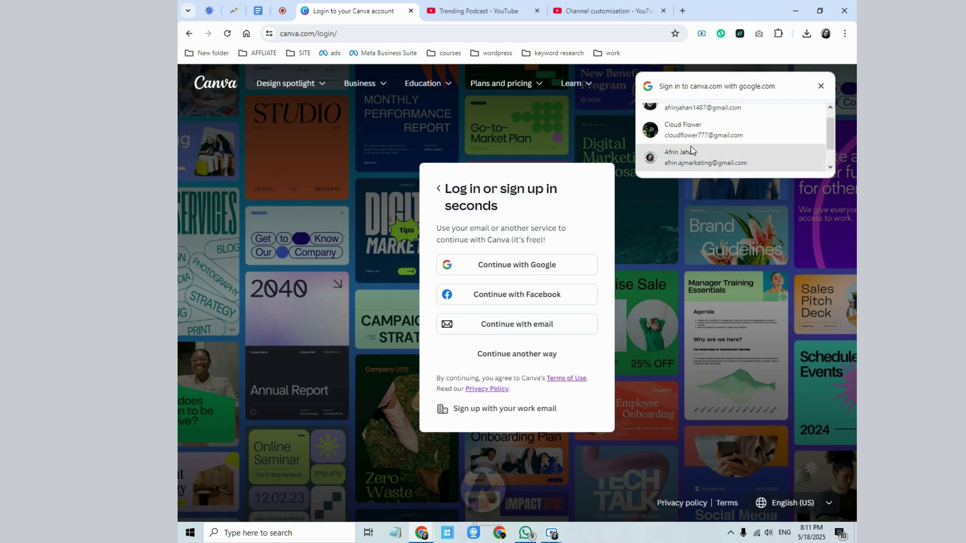
pyautogui.click(692, 132)
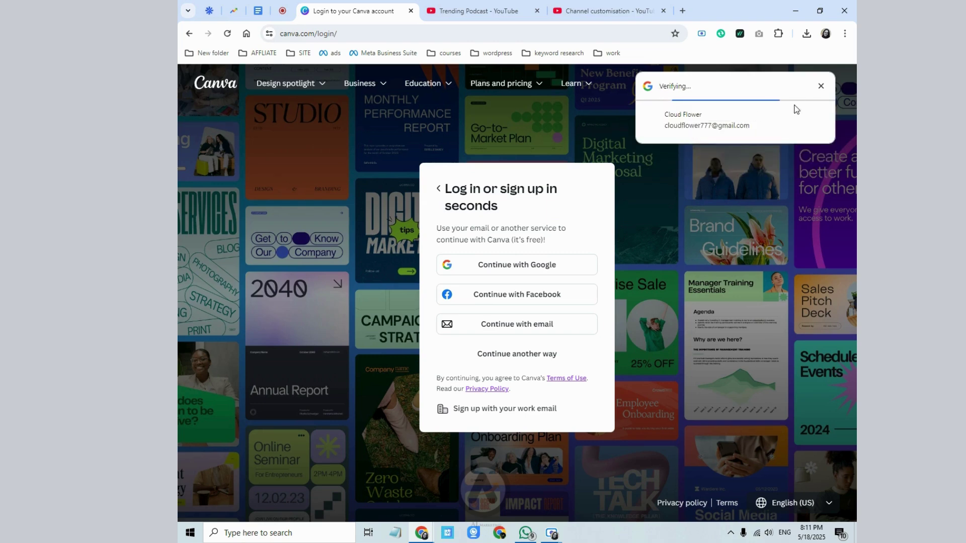
pyautogui.click(819, 87)
pyautogui.click(503, 270)
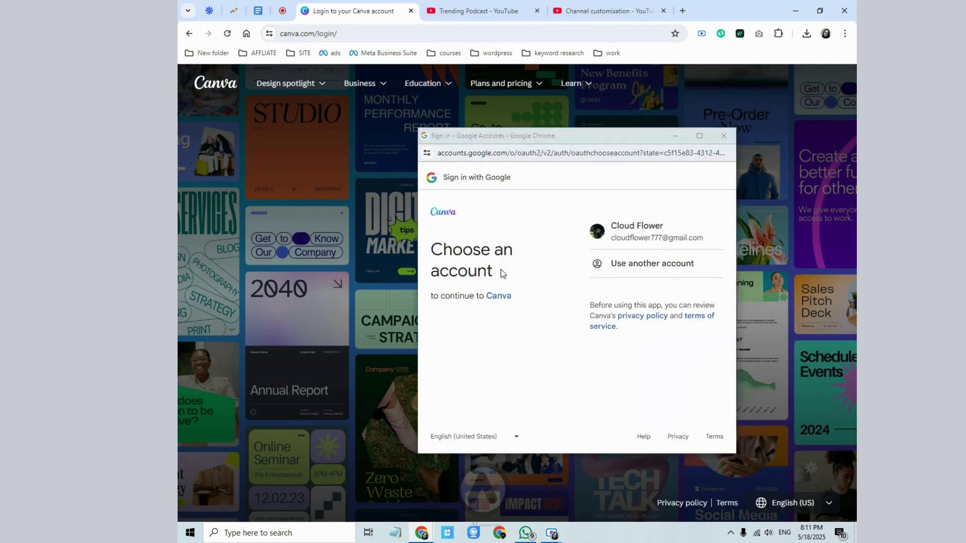
pyautogui.click(660, 270)
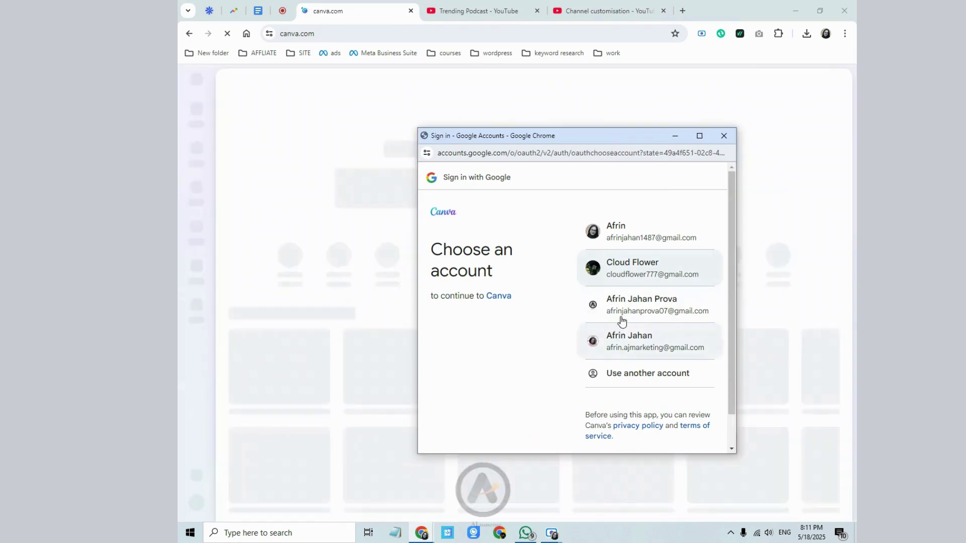
pyautogui.click(629, 344)
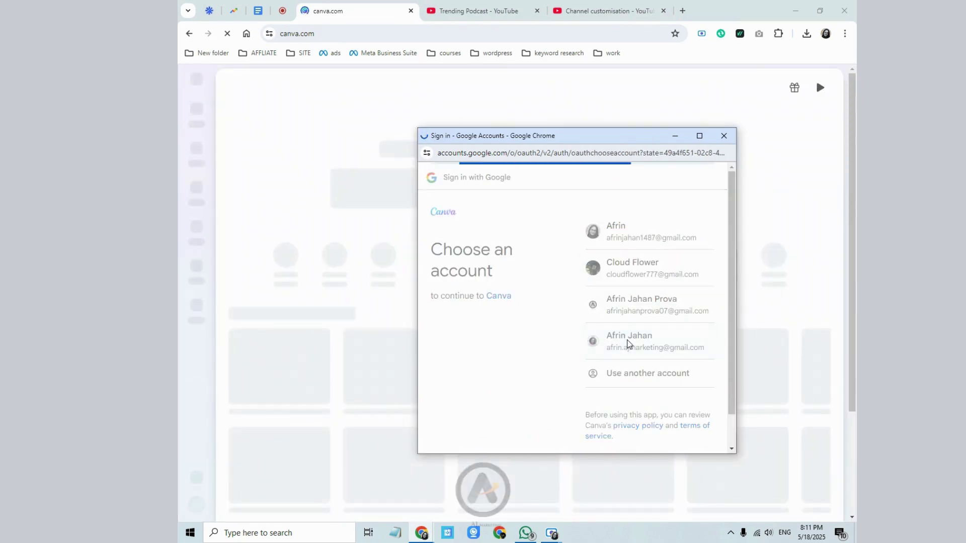
pyautogui.click(675, 345)
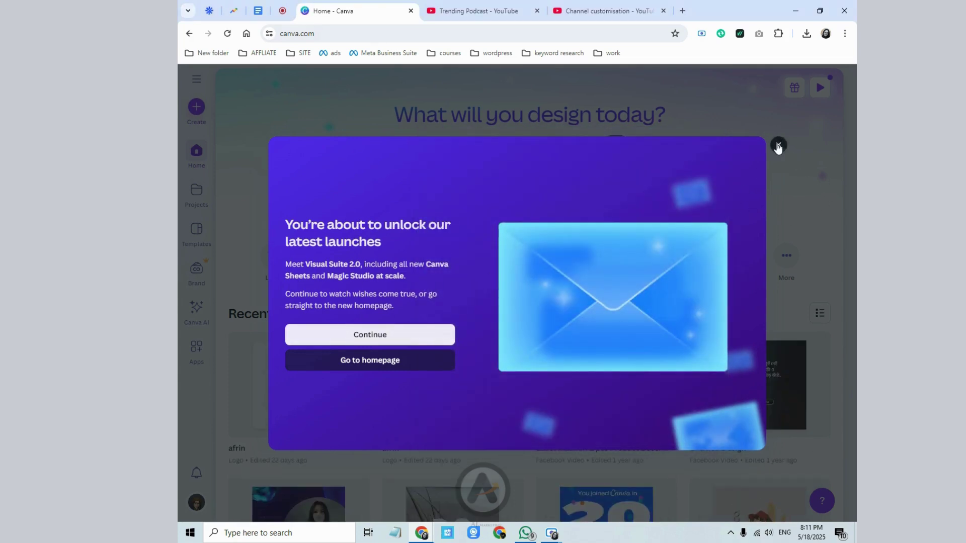
pyautogui.click(779, 145)
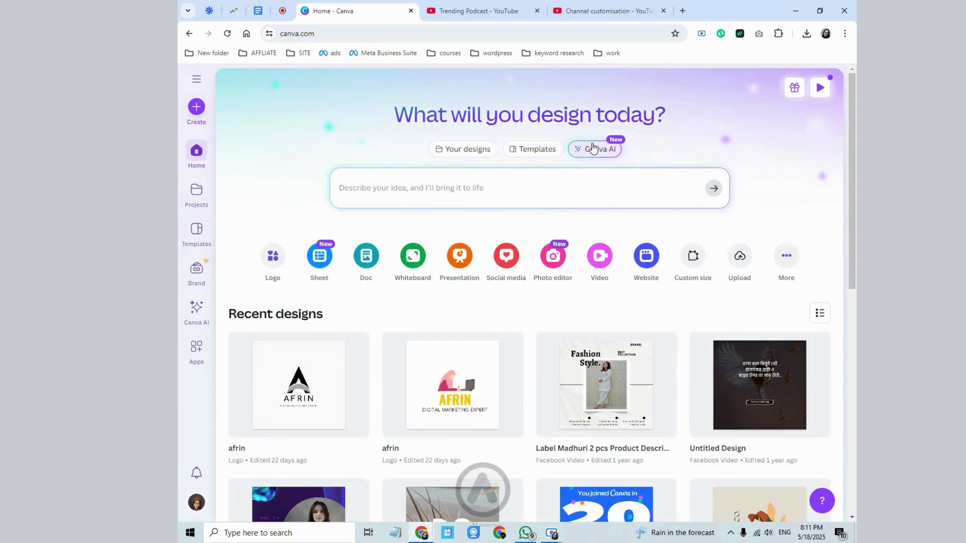
# - Browse the Canva AI suggestions, then switch to searching your own existing designs
pyautogui.click(594, 148)
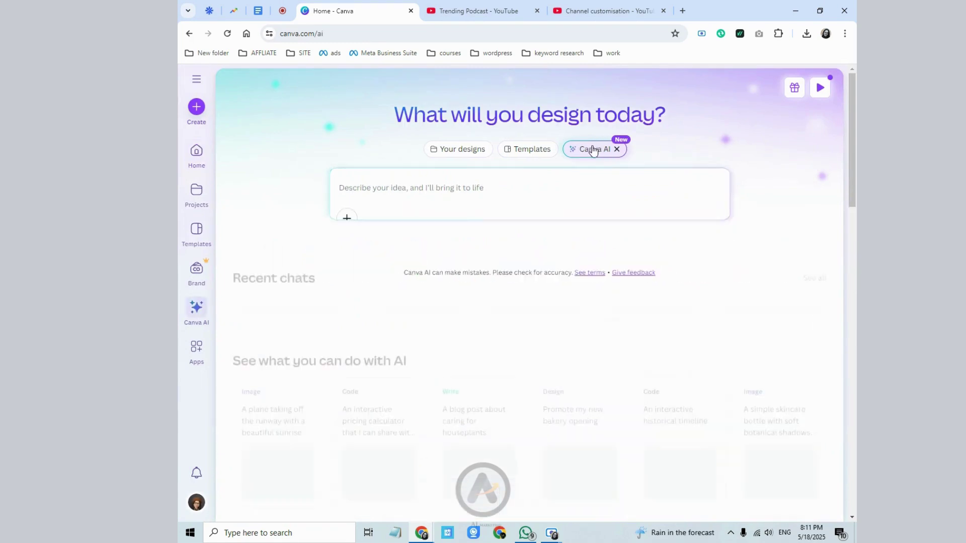
pyautogui.scroll(-1, 368, 355)
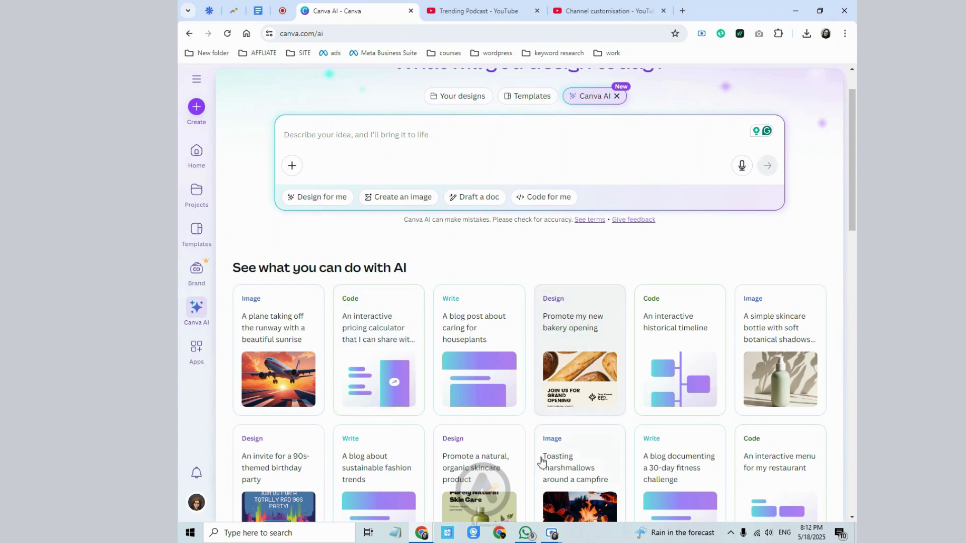
pyautogui.scroll(-3, 475, 442)
pyautogui.scroll(3, 470, 407)
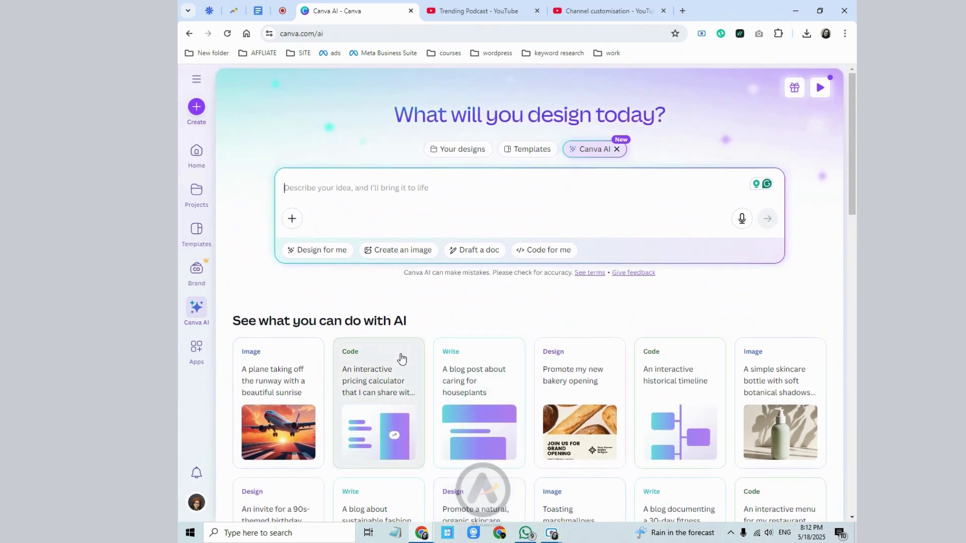
pyautogui.scroll(-6, 468, 347)
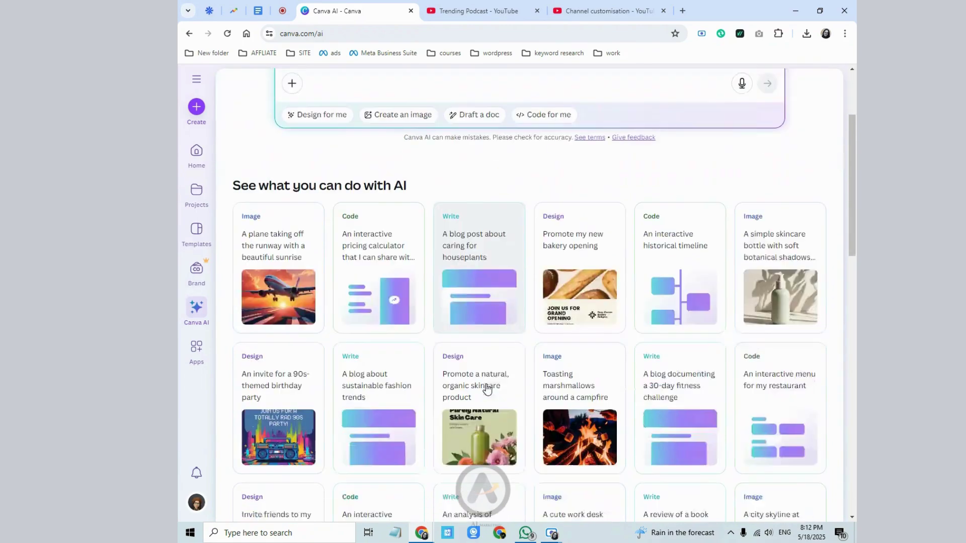
pyautogui.scroll(-3, 487, 388)
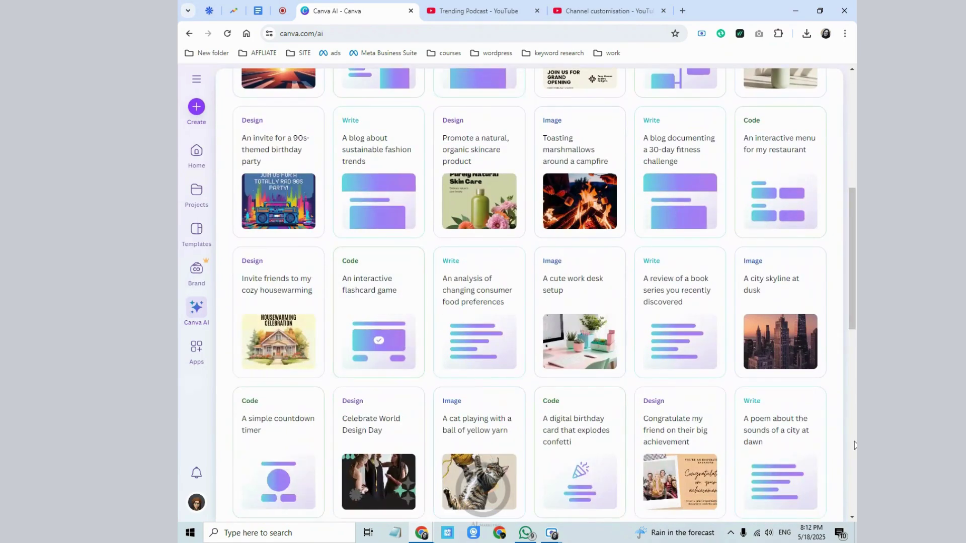
pyautogui.scroll(2, 362, 362)
pyautogui.scroll(5, 382, 347)
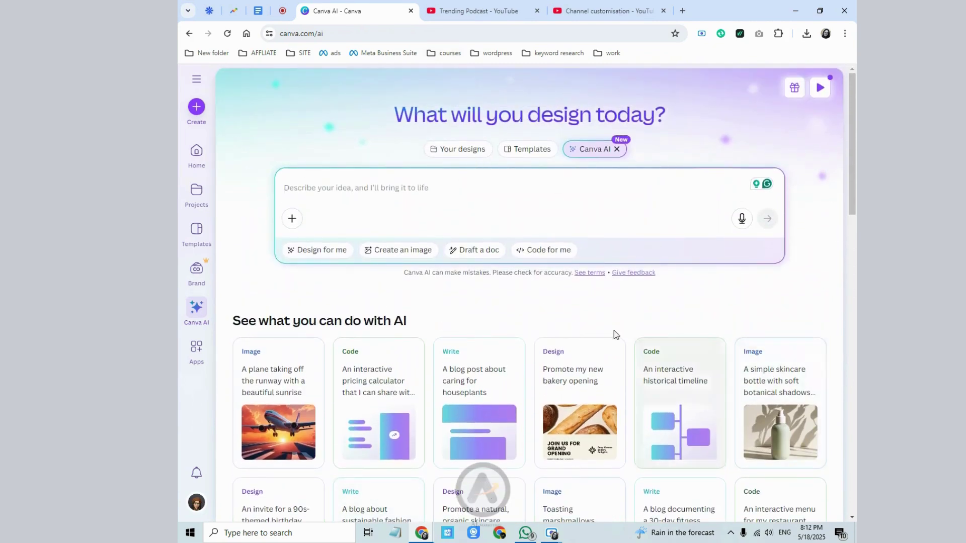
pyautogui.click(450, 152)
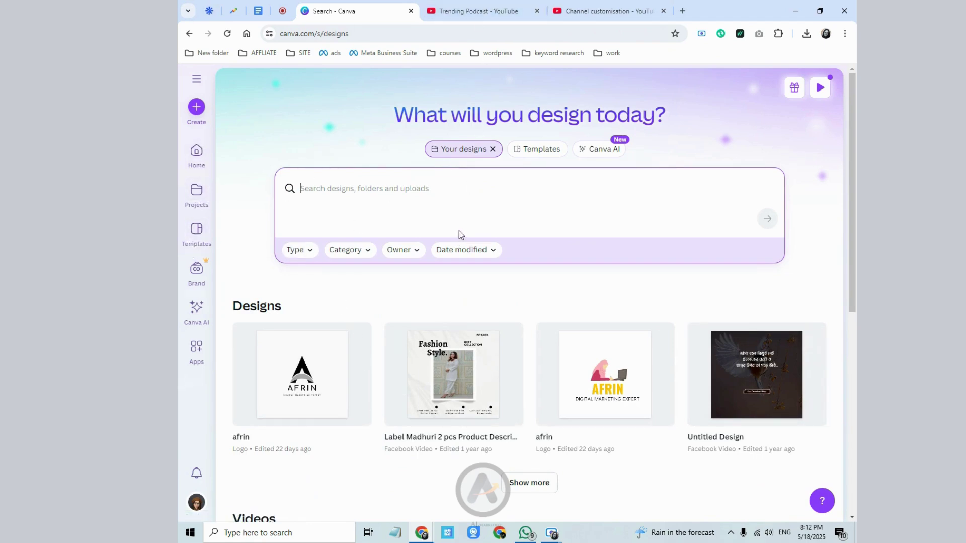
# - Review the Banner image section on the YouTube Studio customisation page
pyautogui.click(603, 11)
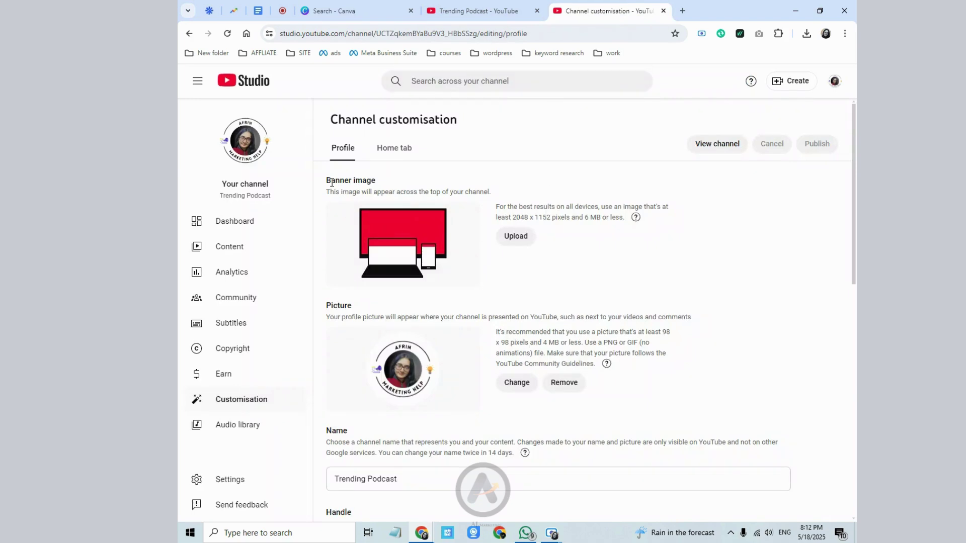
pyautogui.moveTo(327, 182); pyautogui.dragTo(381, 177)
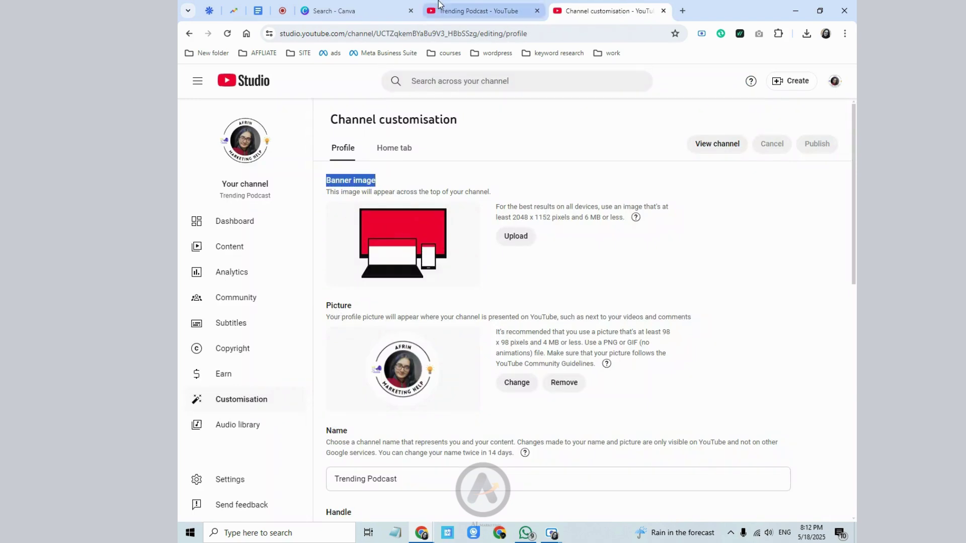
pyautogui.click(375, 7)
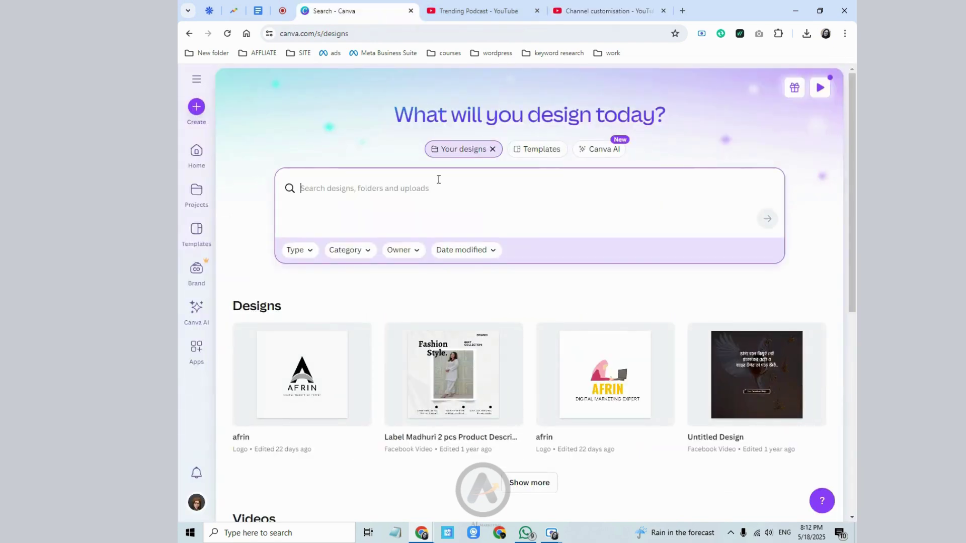
# - Search Canva for 'youtube banner' and filter the results to Templates
pyautogui.write('youtube')
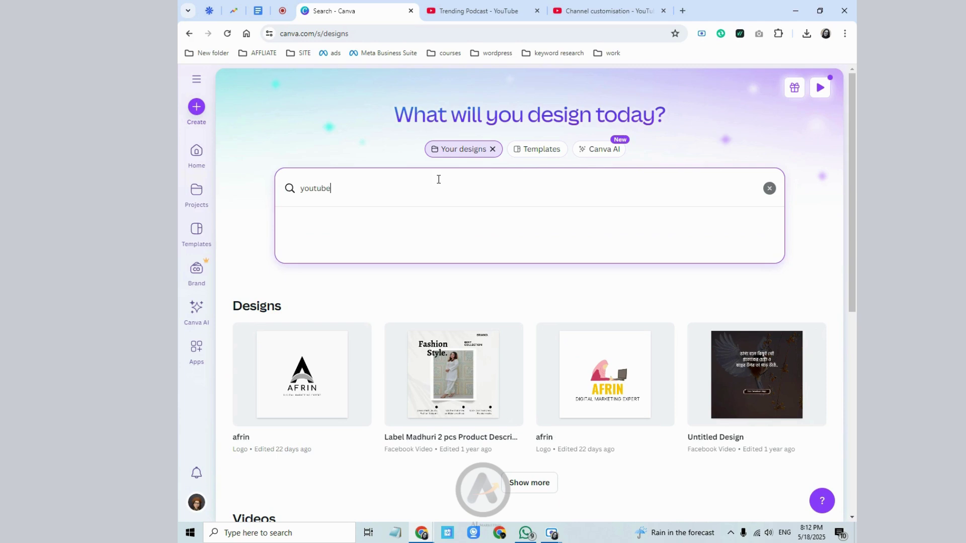
pyautogui.write(' banner')
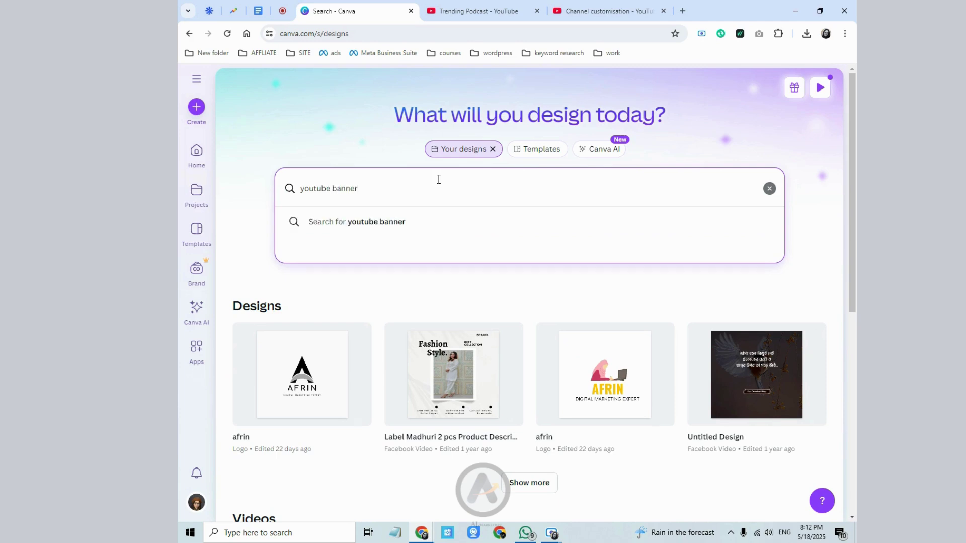
pyautogui.click(411, 219)
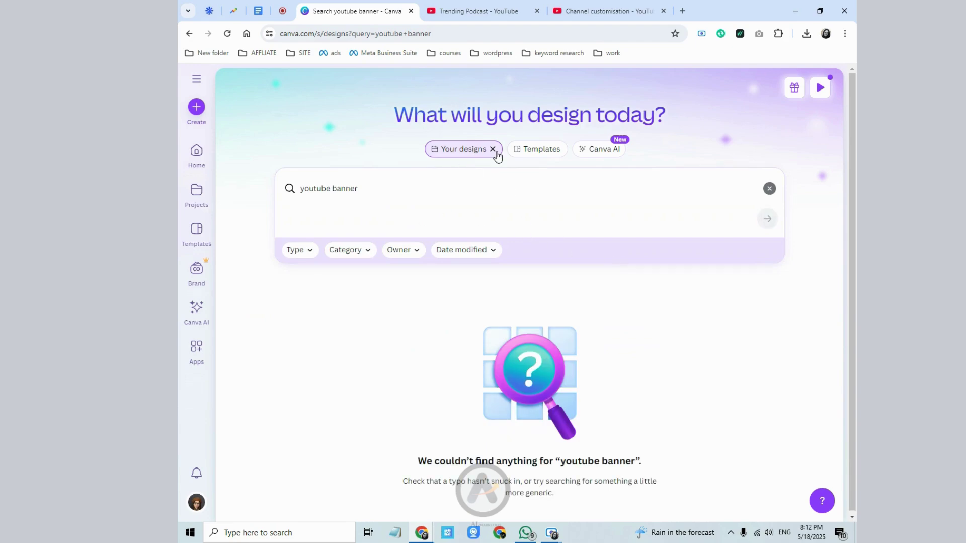
pyautogui.click(495, 150)
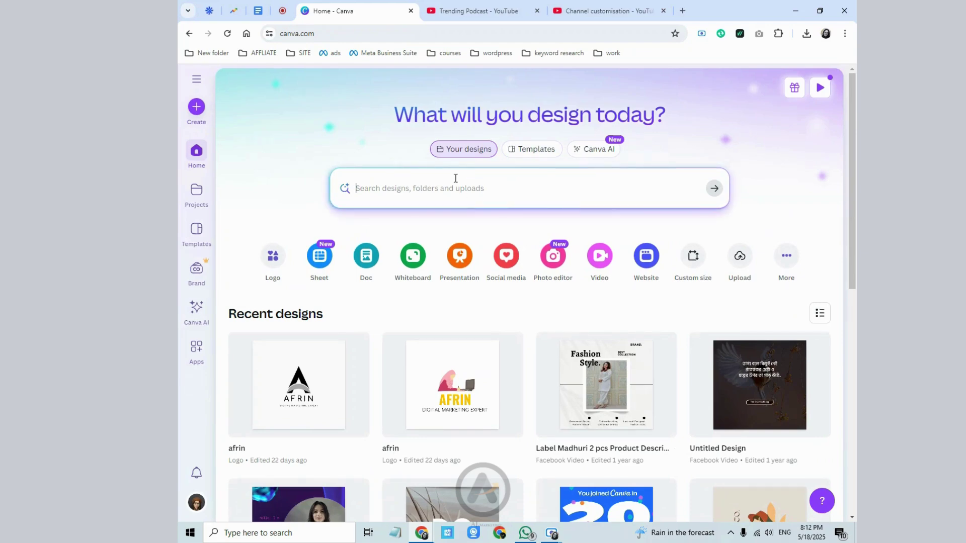
pyautogui.write('yout')
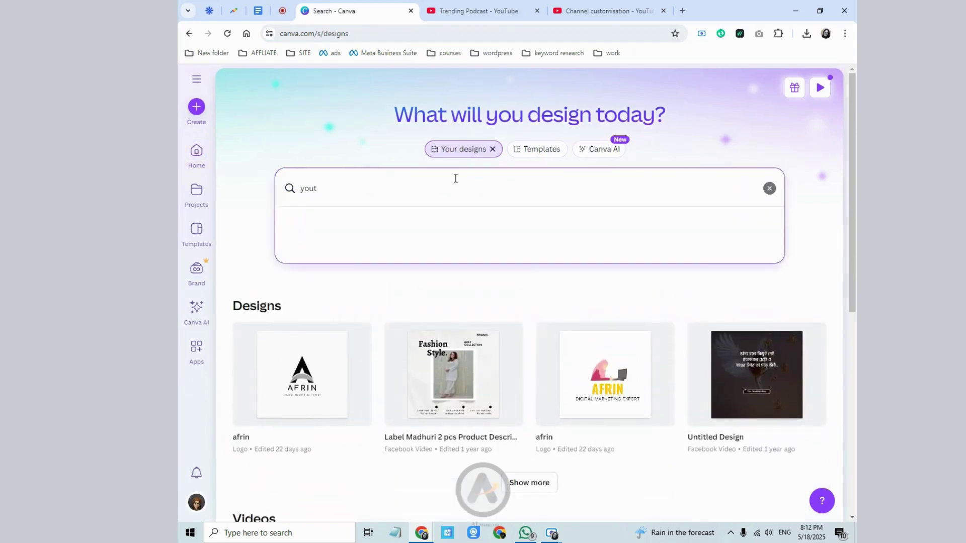
pyautogui.write('ube ba')
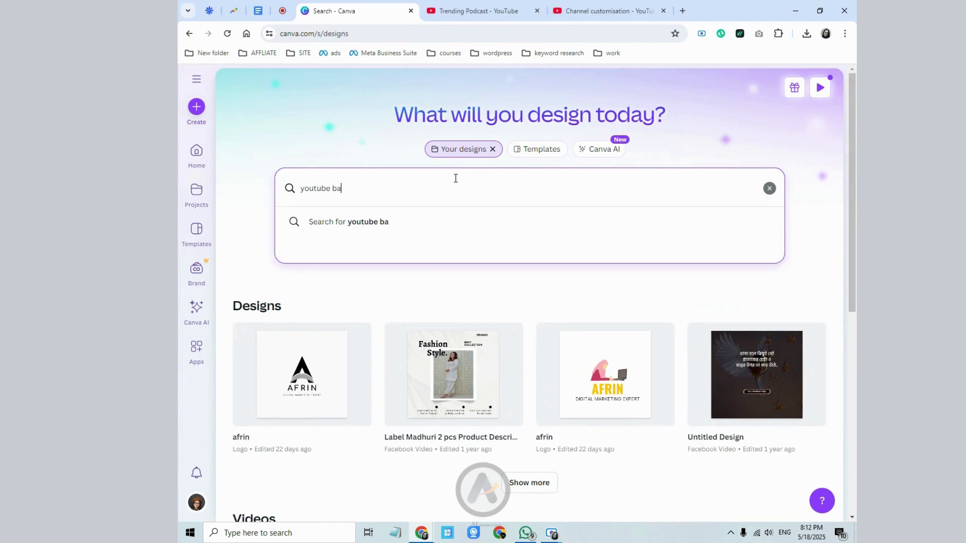
pyautogui.write('nner')
pyautogui.press('Return')
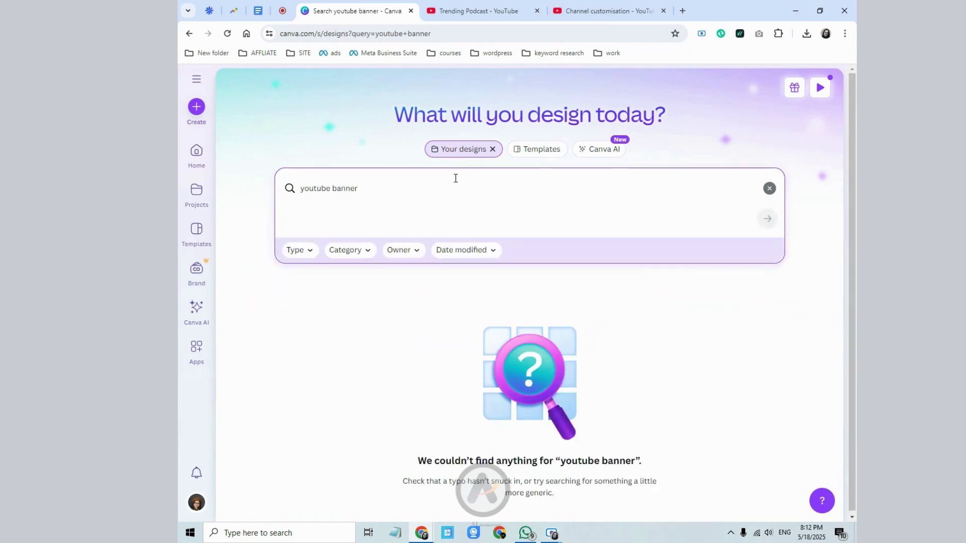
pyautogui.click(520, 151)
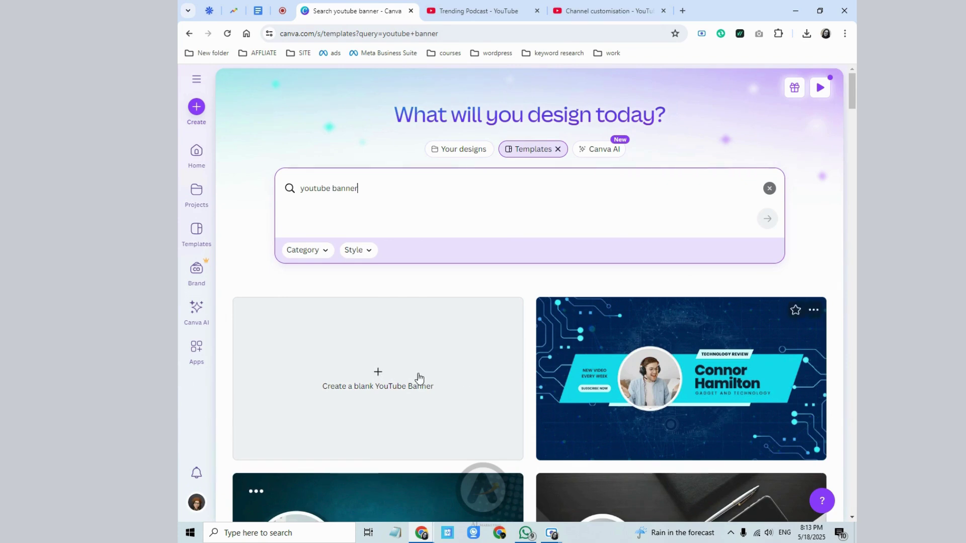
# - Create a blank 2560 × 1440 px YouTube Banner design and show its File menu
pyautogui.click(373, 369)
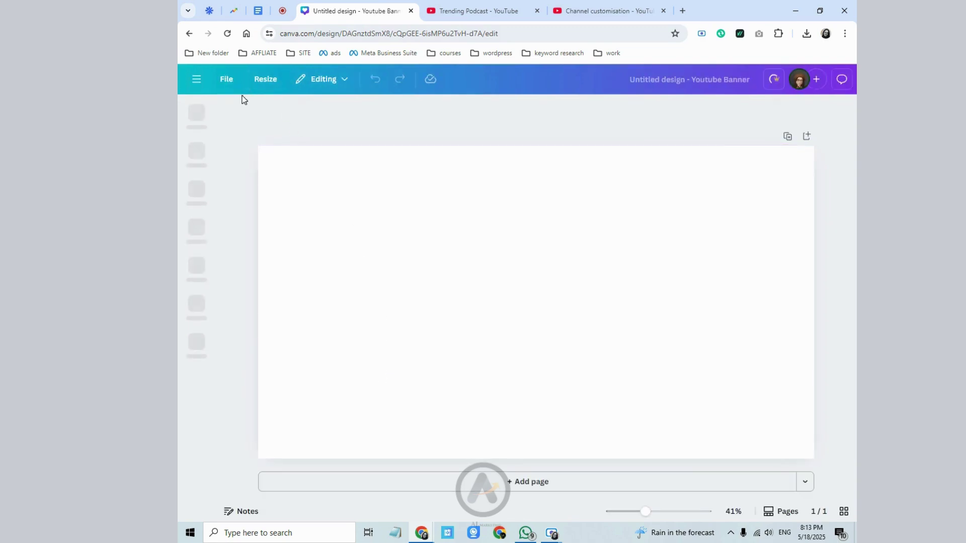
pyautogui.click(227, 80)
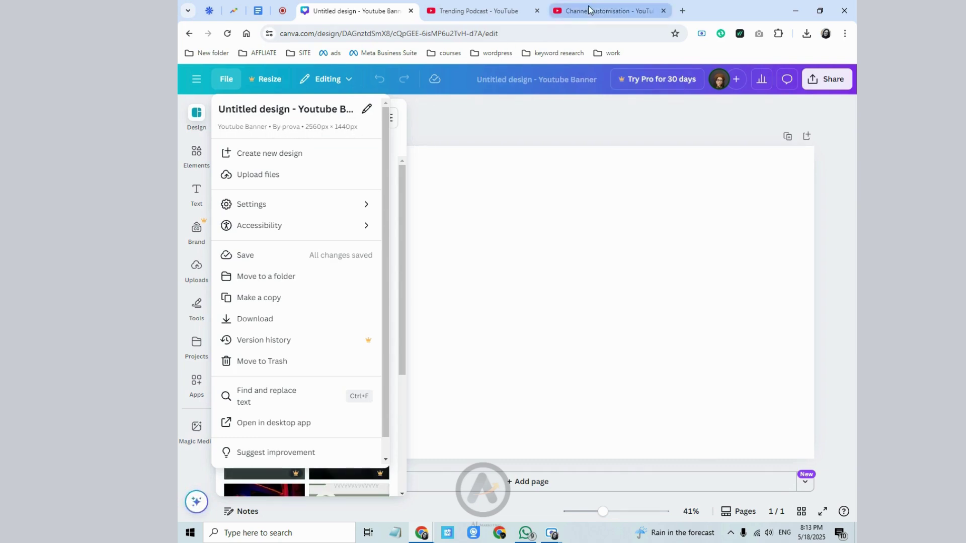
# - Copy YouTube's recommended 2048 × 1152 banner size and start a custom-size Canva design
pyautogui.click(604, 10)
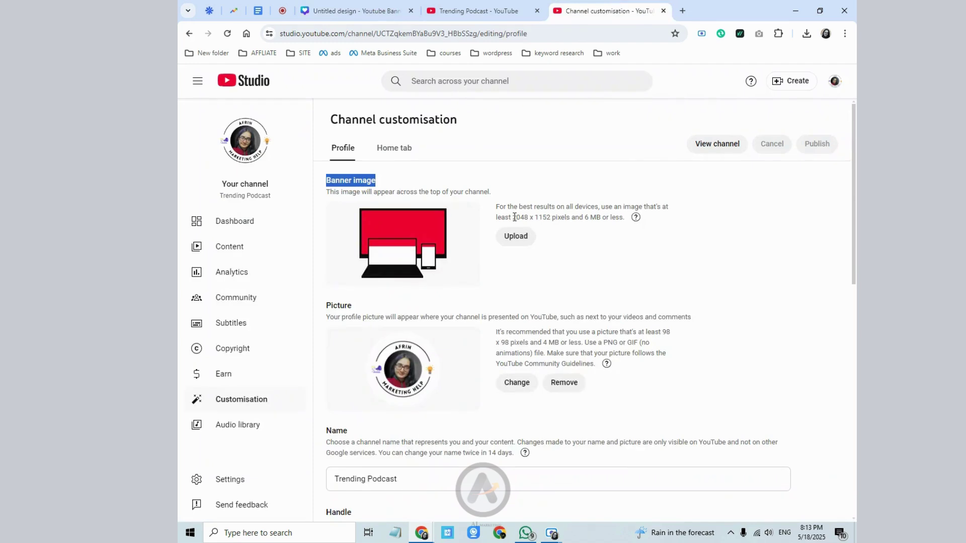
pyautogui.moveTo(512, 216); pyautogui.dragTo(546, 217)
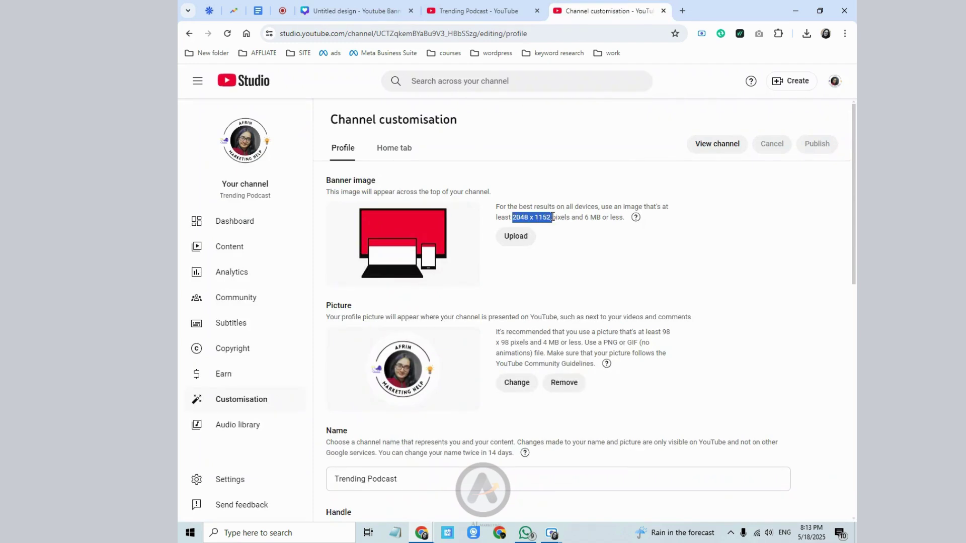
pyautogui.rightClick(551, 217)
pyautogui.click(566, 225)
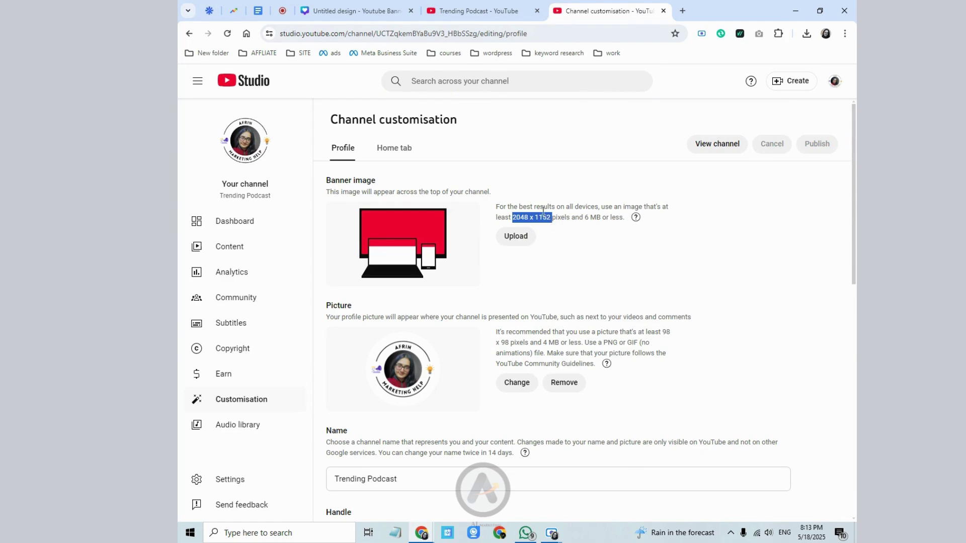
pyautogui.click(334, 11)
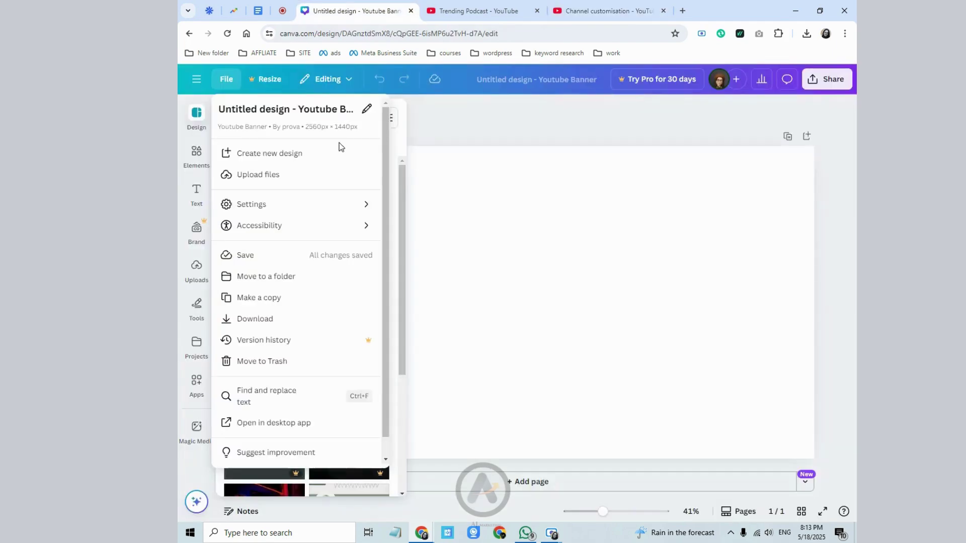
pyautogui.click(297, 154)
pyautogui.click(259, 133)
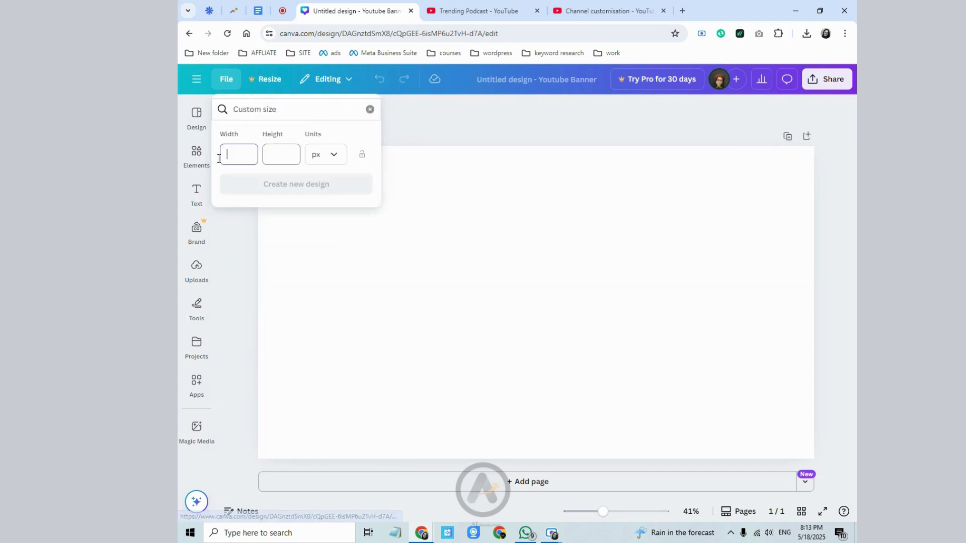
# - Copy the 2048 width from YouTube Studio into the custom-size Width field
pyautogui.click(601, 11)
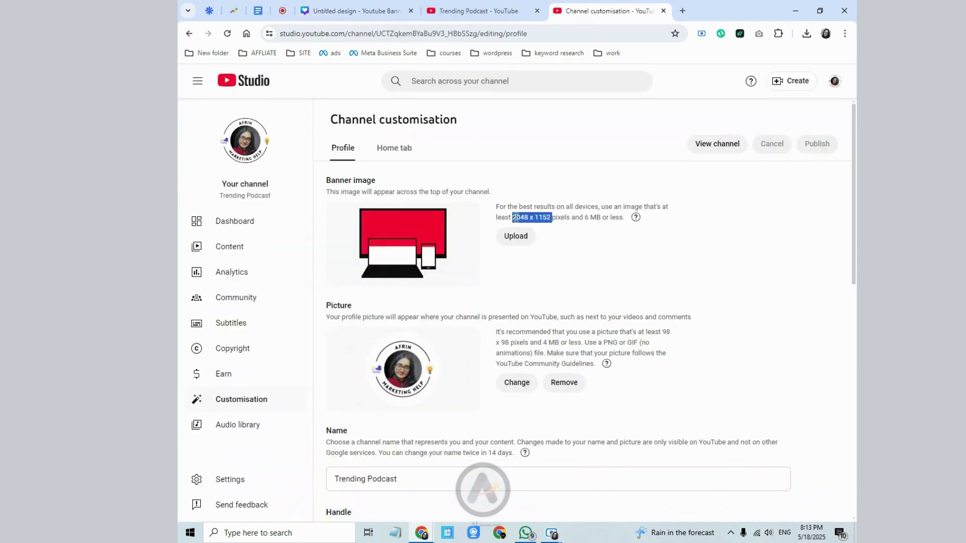
pyautogui.moveTo(511, 217); pyautogui.dragTo(523, 218)
pyautogui.rightClick(529, 216)
pyautogui.click(548, 224)
pyautogui.click(357, 11)
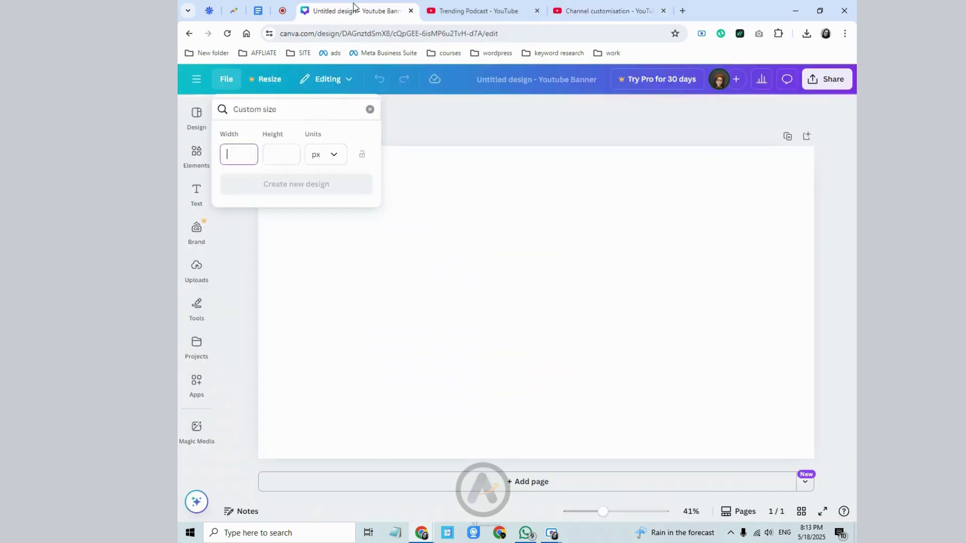
pyautogui.rightClick(244, 155)
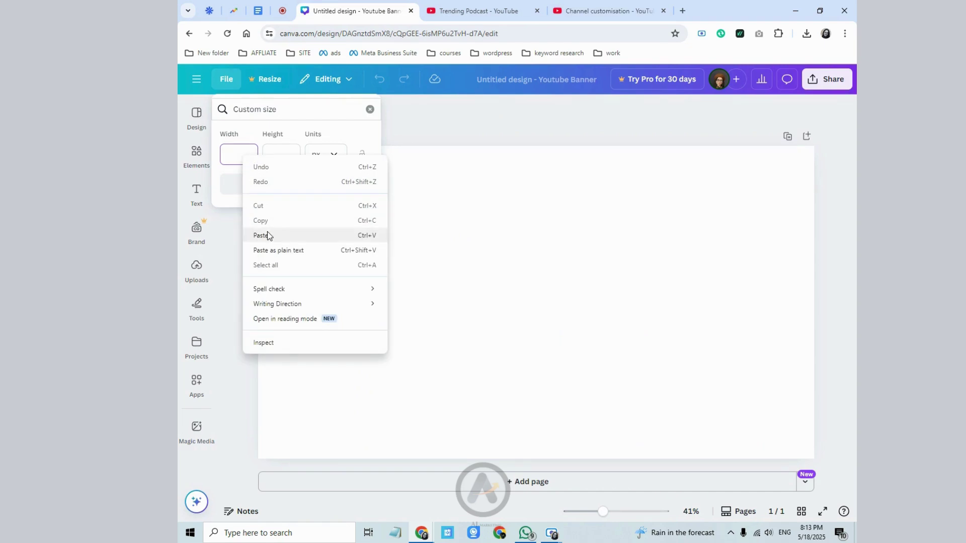
pyautogui.click(267, 232)
# - Copy the 1152 height into the Height field and create the 2048 × 1152 design
pyautogui.click(593, 6)
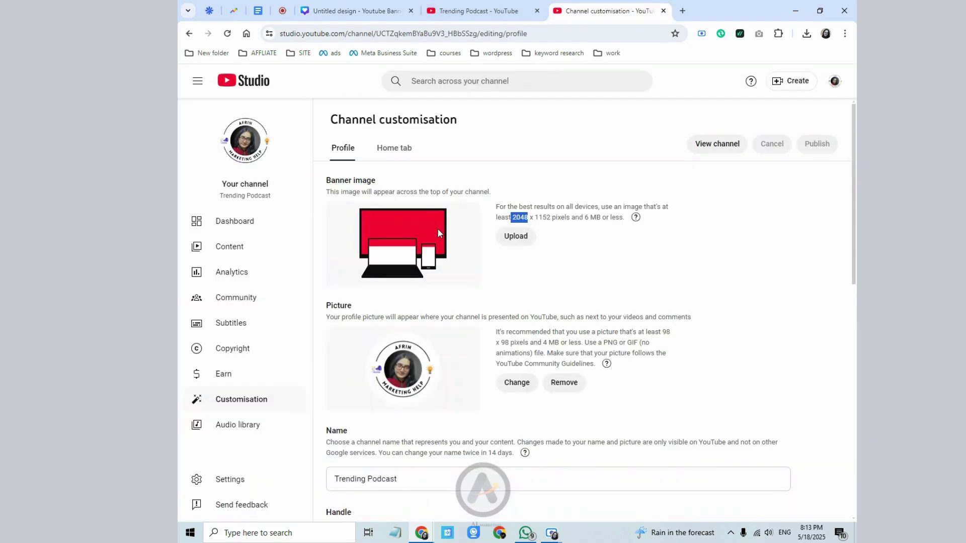
pyautogui.moveTo(535, 218); pyautogui.dragTo(552, 216)
pyautogui.rightClick(552, 216)
pyautogui.click(572, 224)
pyautogui.click(357, 11)
pyautogui.rightClick(278, 151)
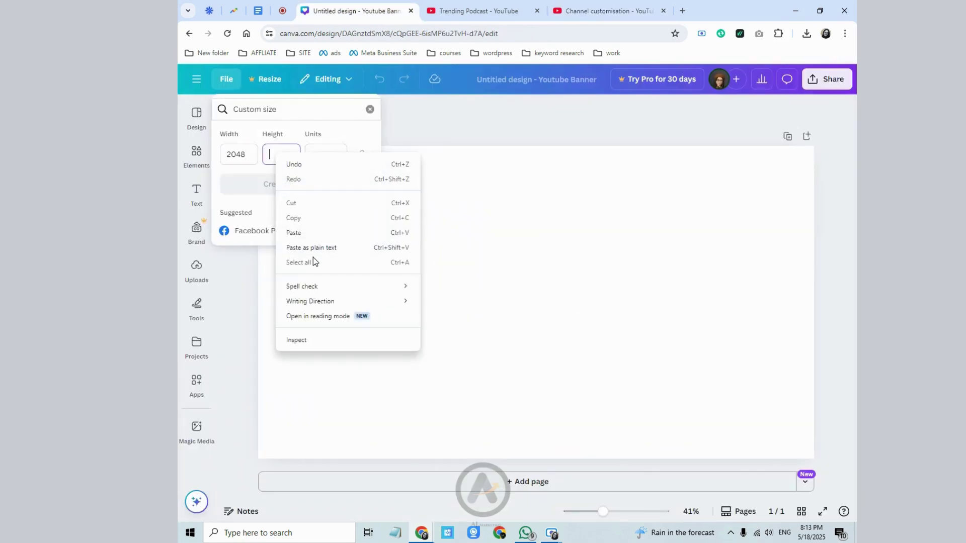
pyautogui.click(319, 232)
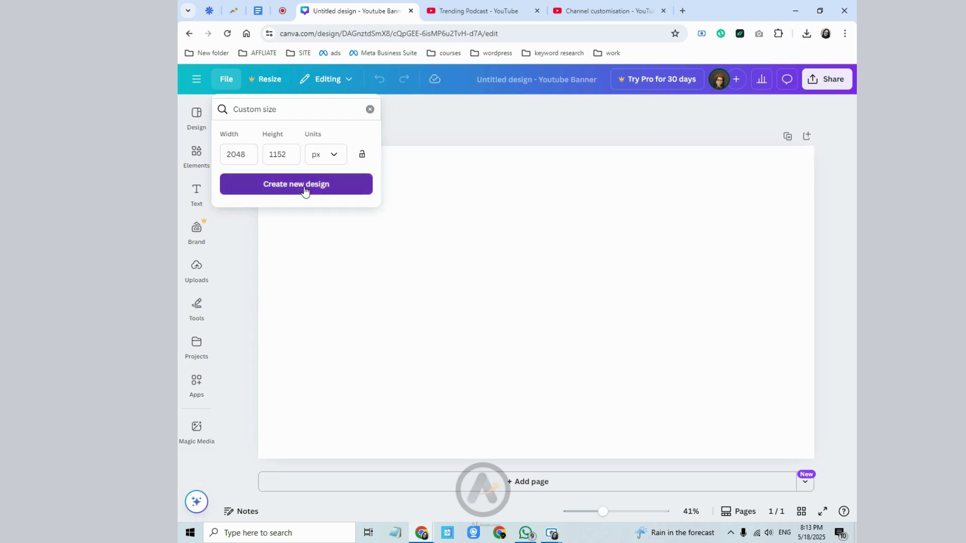
pyautogui.click(304, 186)
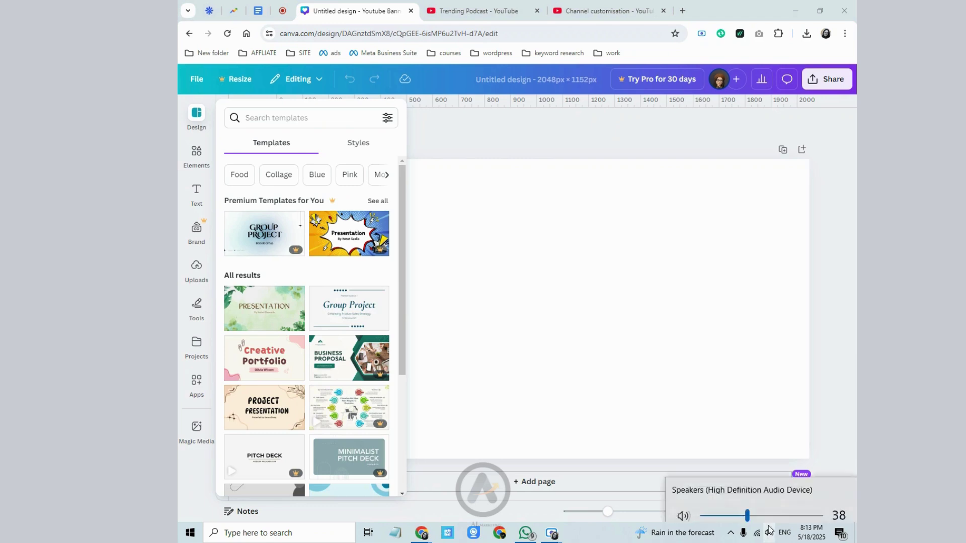
# - Close the templates panel so only the blank 2048 × 1152 page shows
pyautogui.click(504, 283)
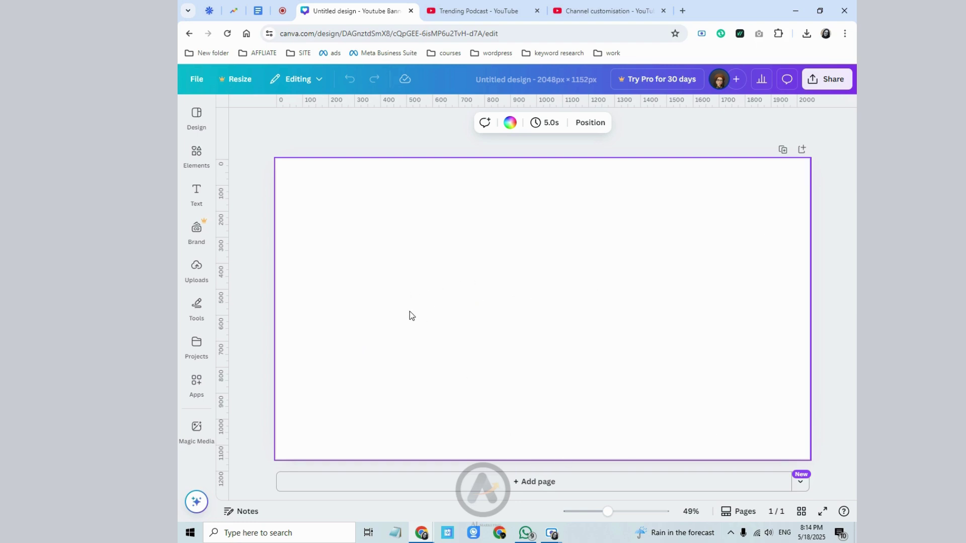
# - In a new tab, search Google Images for 'youtube banner template'
pyautogui.click(682, 10)
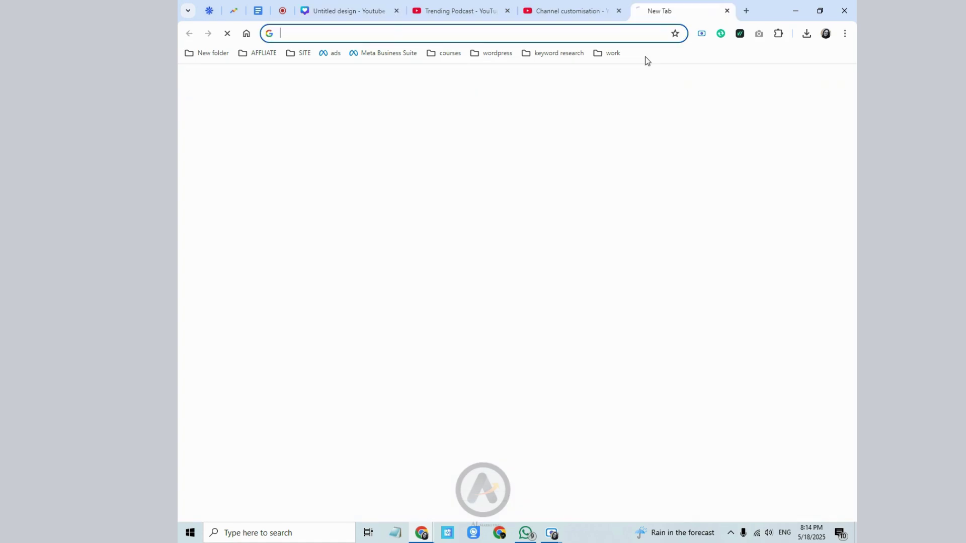
pyautogui.click(480, 231)
pyautogui.write('y')
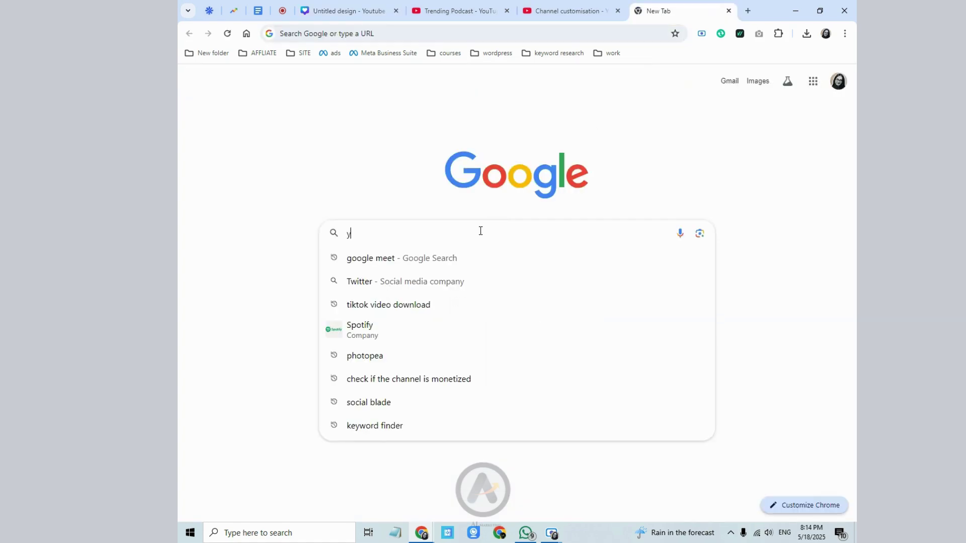
pyautogui.write('outbe')
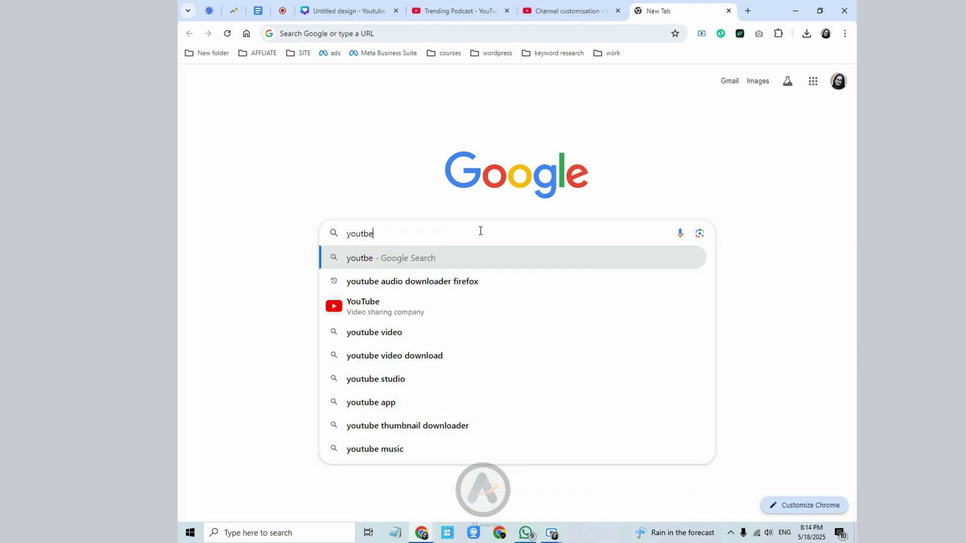
pyautogui.press('BackSpace')
pyautogui.press('BackSpace')
pyautogui.write('ube ba')
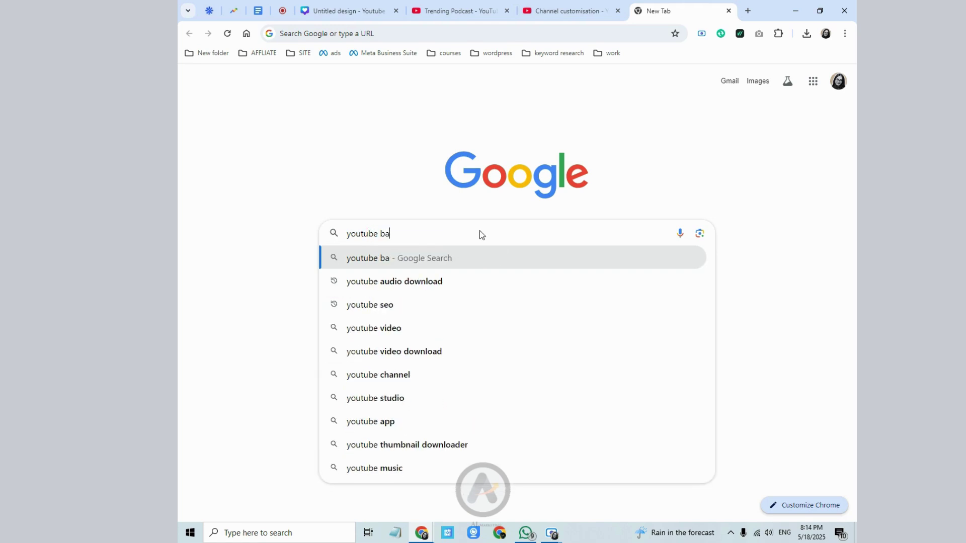
pyautogui.write('nner')
pyautogui.click(426, 260)
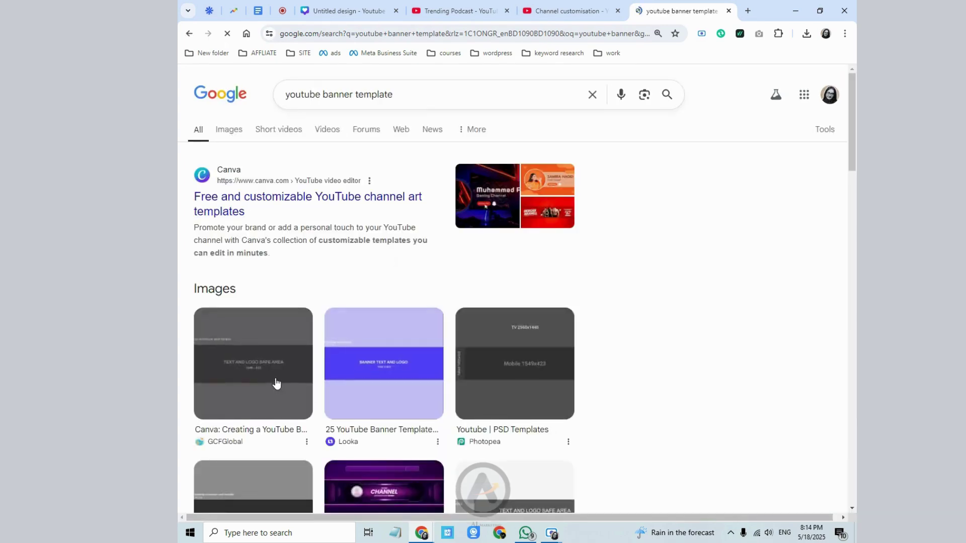
pyautogui.click(231, 134)
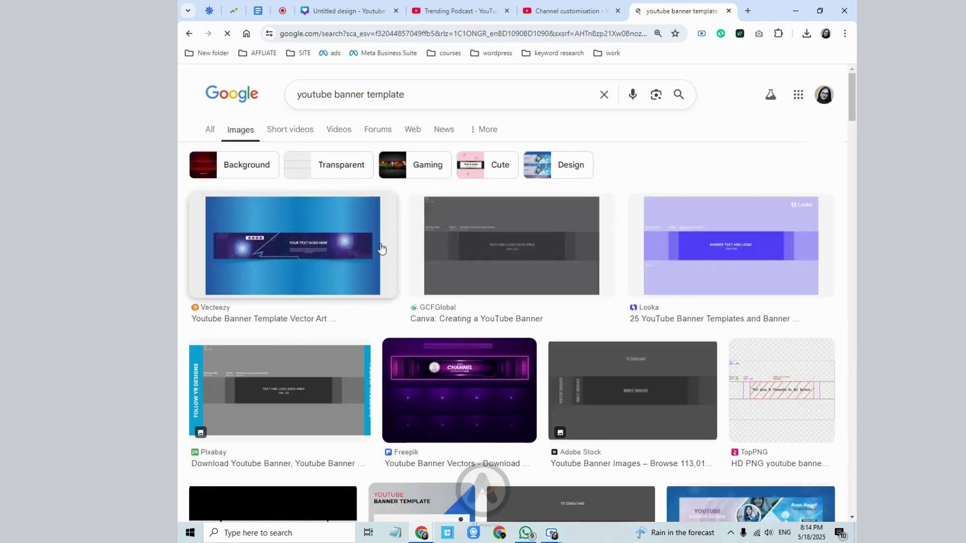
# - Copy the GCFGlobal grey banner template image and paste it onto the blank Canva page
pyautogui.click(475, 248)
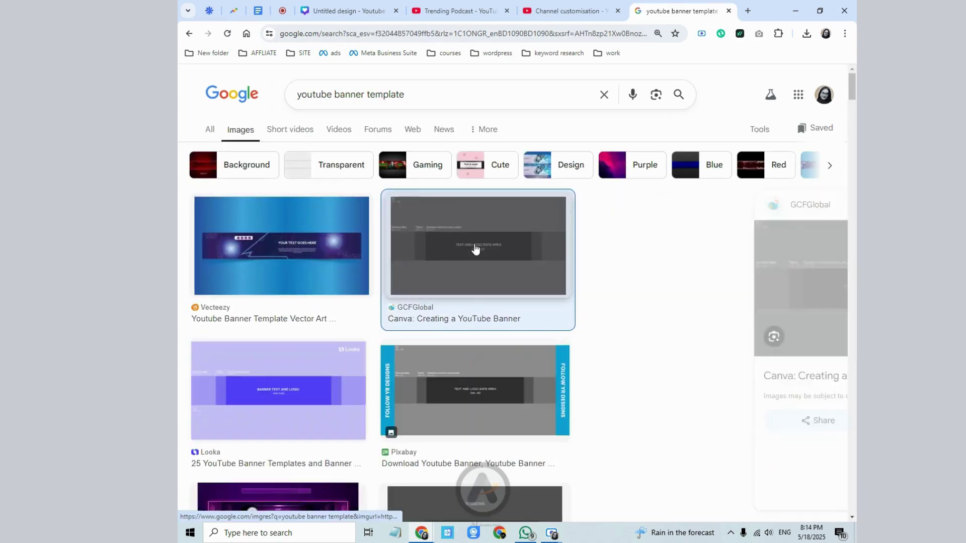
pyautogui.rightClick(653, 275)
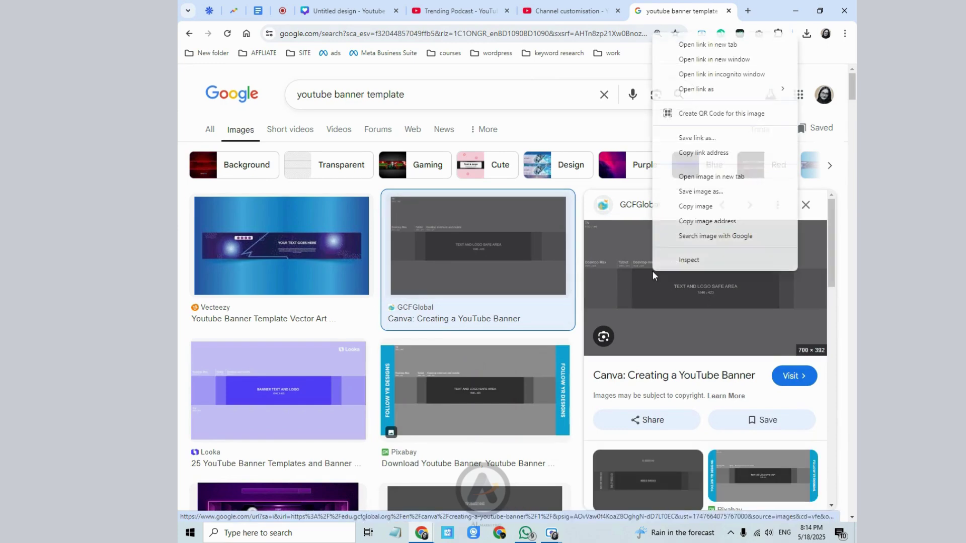
pyautogui.click(696, 206)
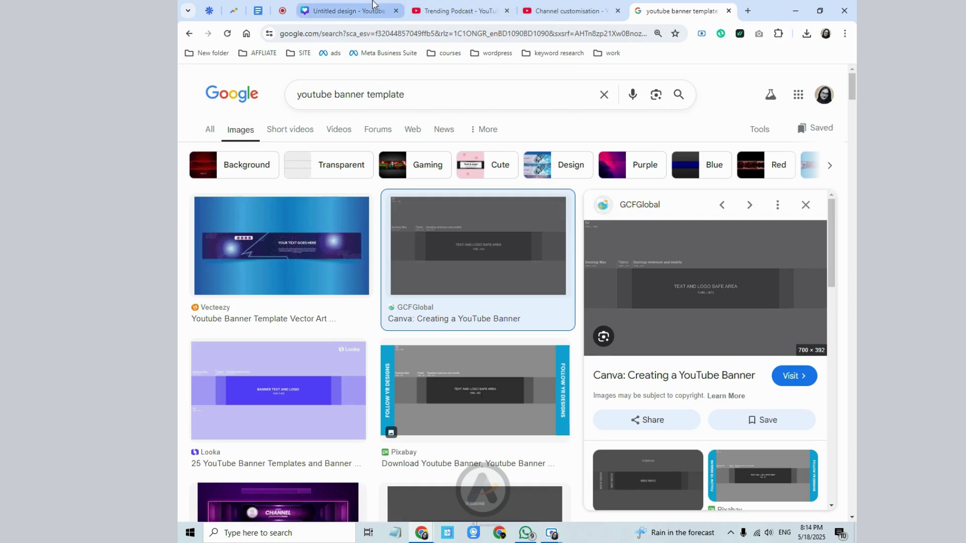
pyautogui.click(347, 11)
pyautogui.rightClick(386, 236)
pyautogui.click(410, 271)
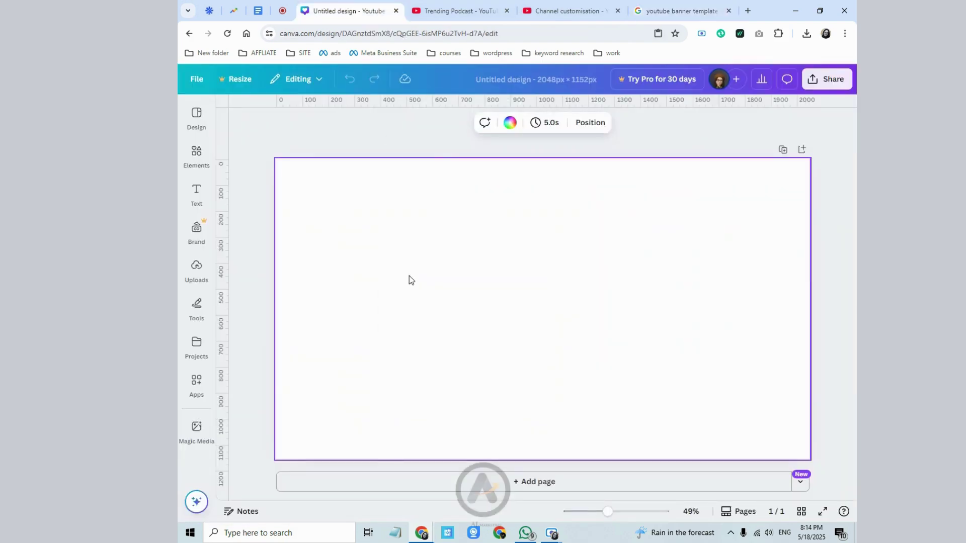
# - Reposition the pasted grey banner template and set it as the page background
pyautogui.moveTo(472, 306); pyautogui.dragTo(351, 242)
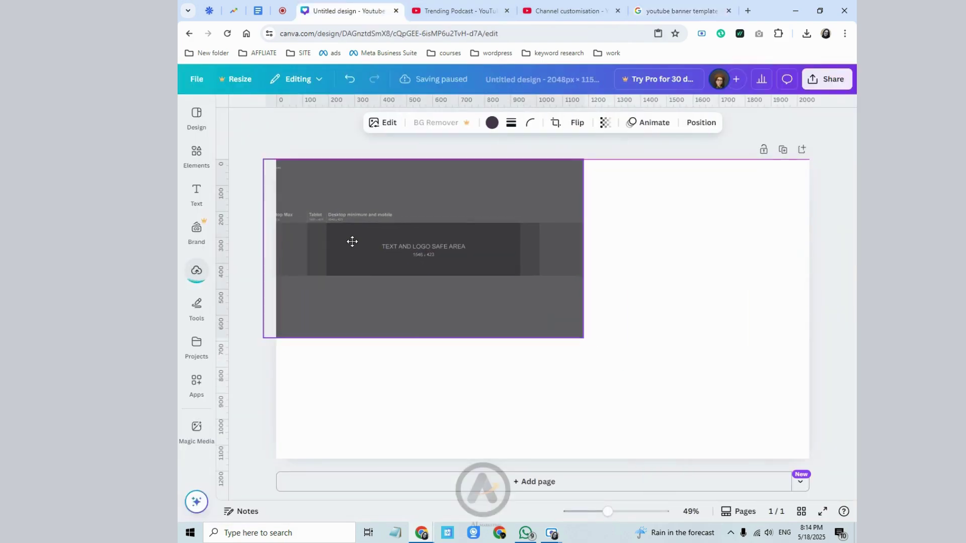
pyautogui.moveTo(401, 280); pyautogui.dragTo(431, 296)
pyautogui.rightClick(600, 337)
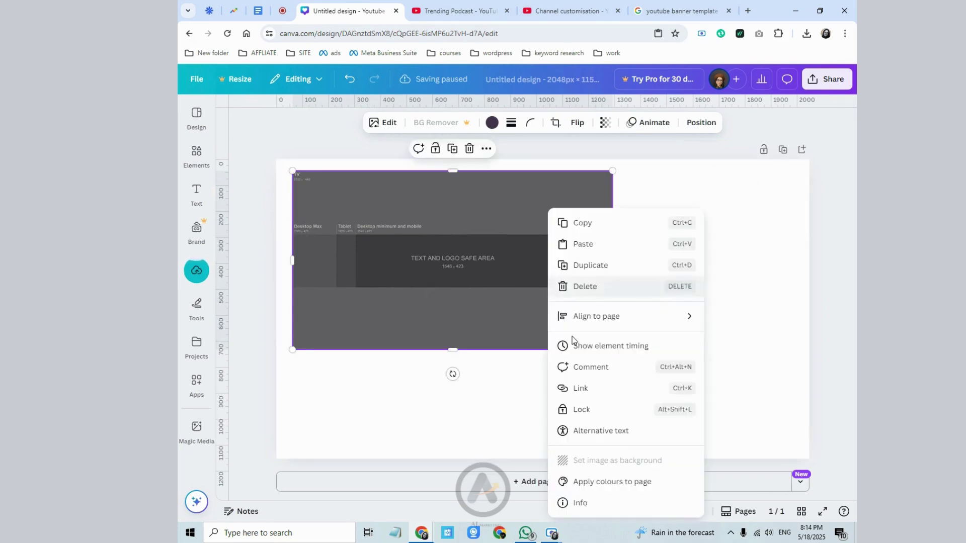
pyautogui.click(588, 460)
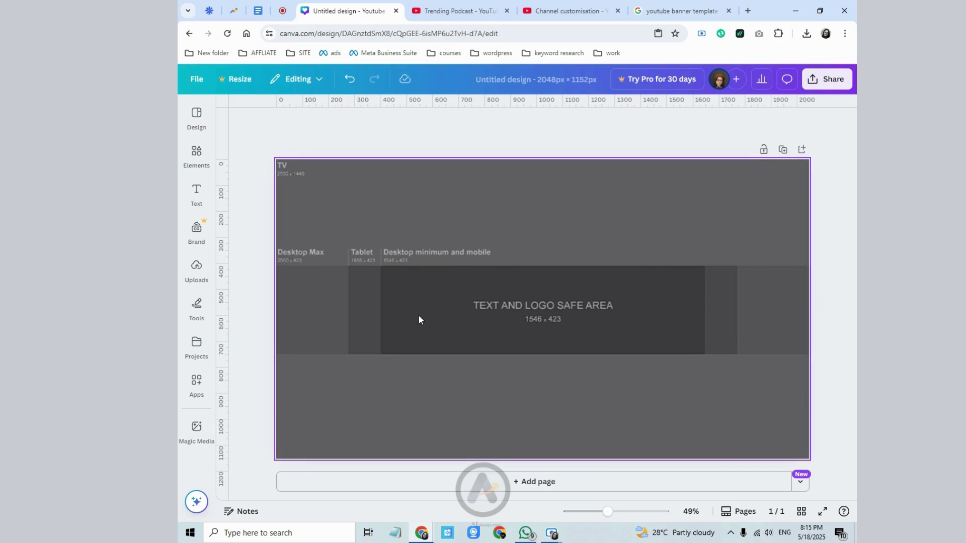
# - Search Canva's design templates for 'podcast'
pyautogui.click(397, 321)
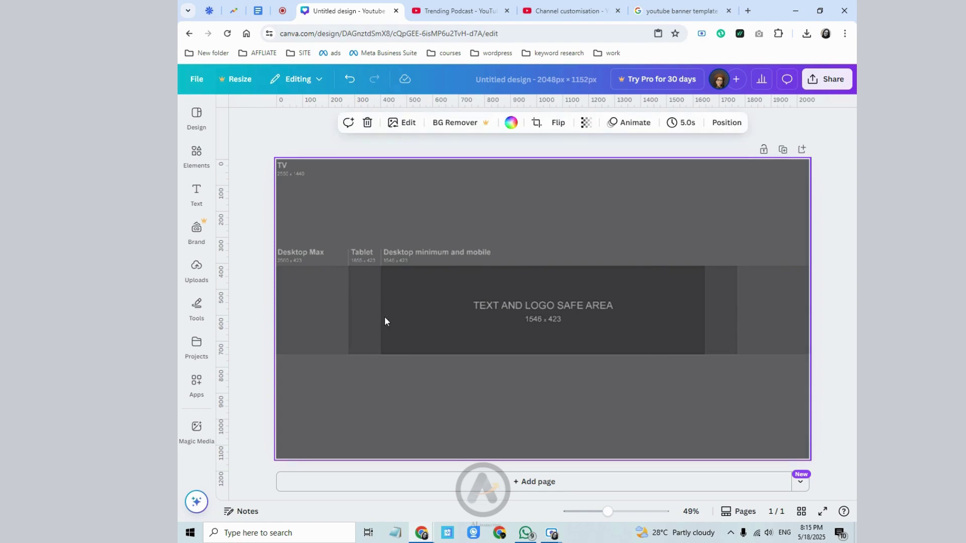
pyautogui.click(196, 130)
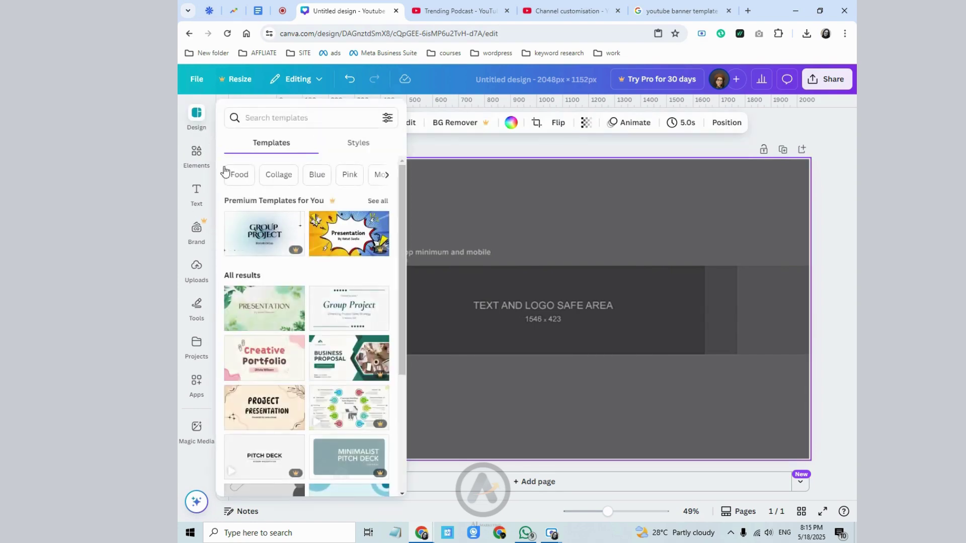
pyautogui.click(319, 117)
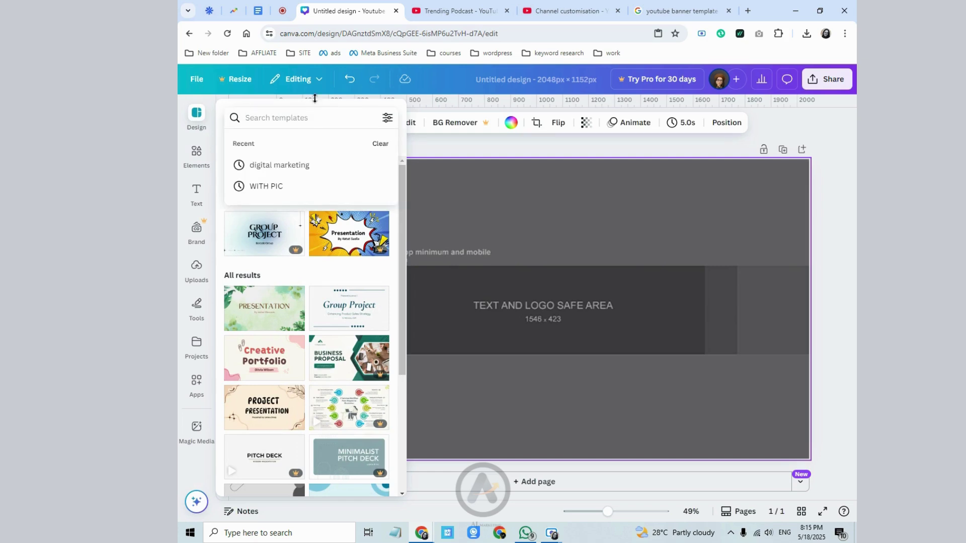
pyautogui.write('podcas')
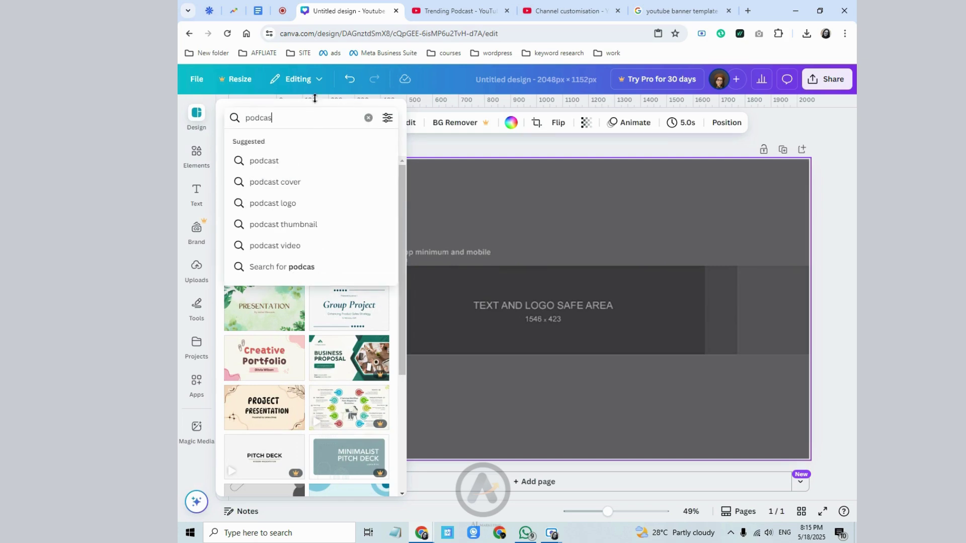
pyautogui.write('t')
pyautogui.press('Return')
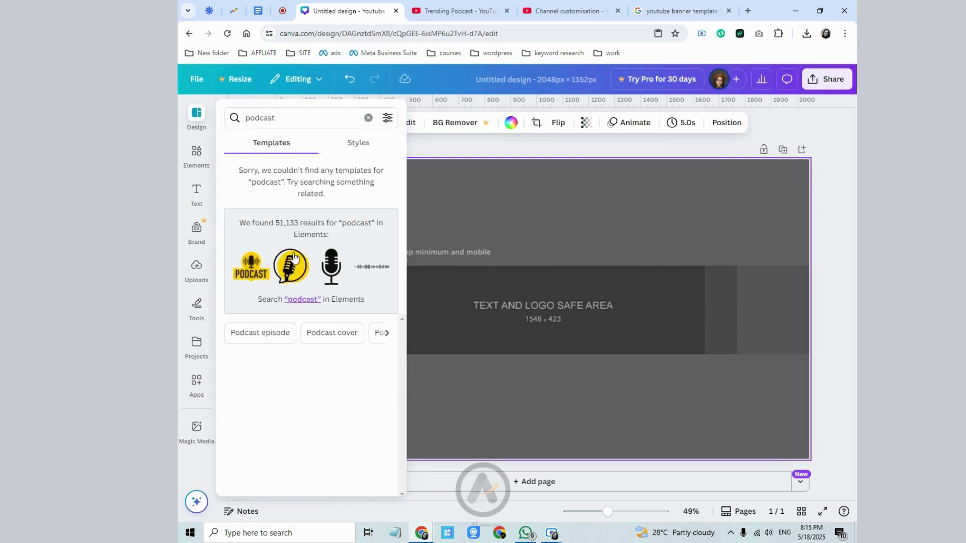
# - Browse the podcast results and refine the template search to 'podcast cover'
pyautogui.click(338, 144)
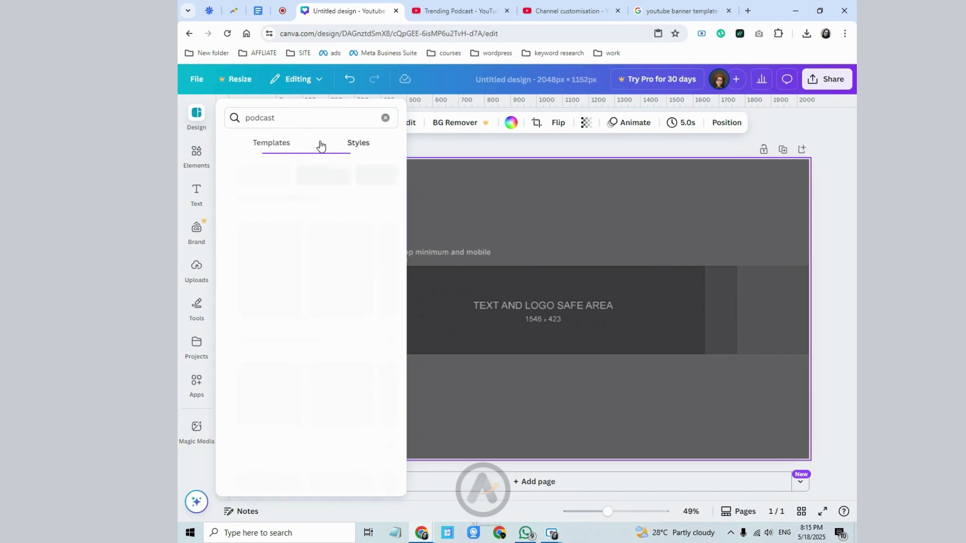
pyautogui.click(267, 144)
pyautogui.click(197, 121)
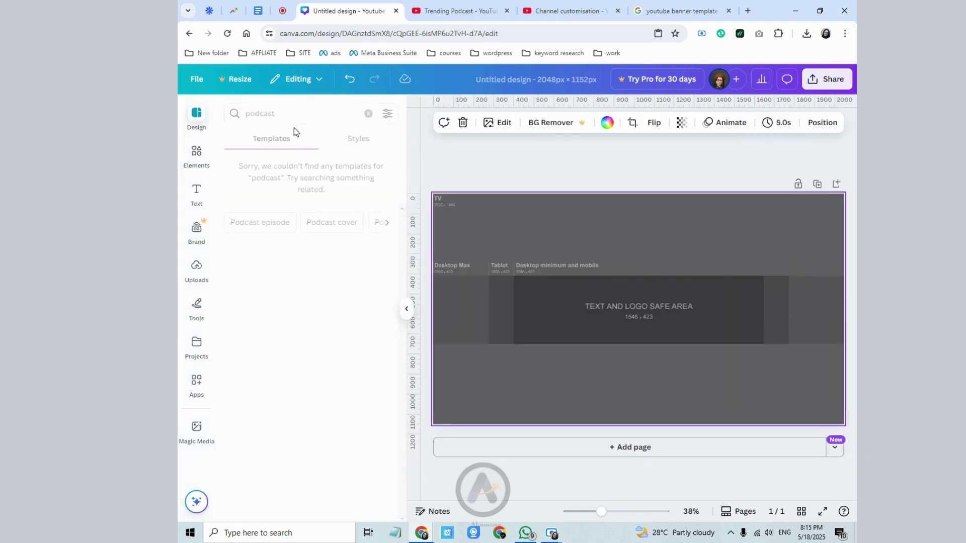
pyautogui.click(275, 115)
pyautogui.click(283, 164)
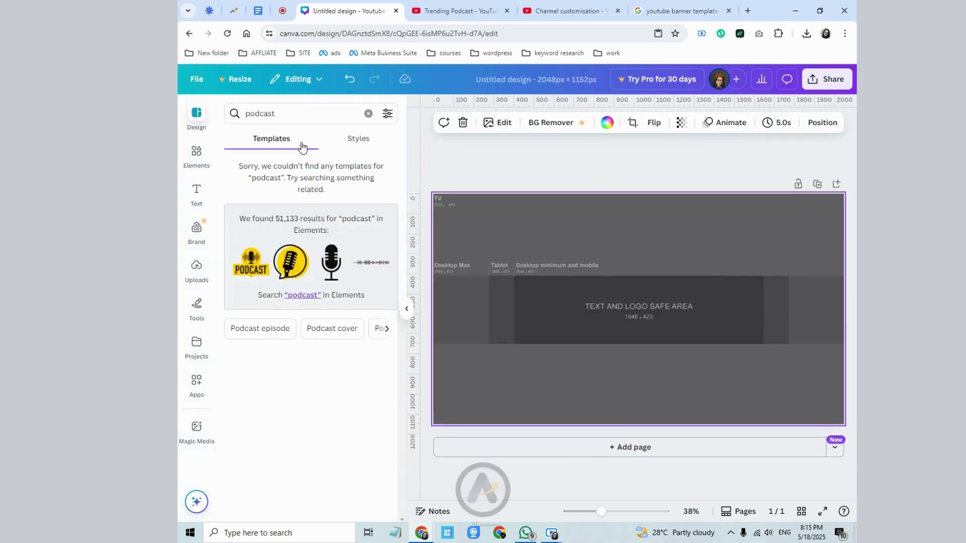
pyautogui.click(308, 114)
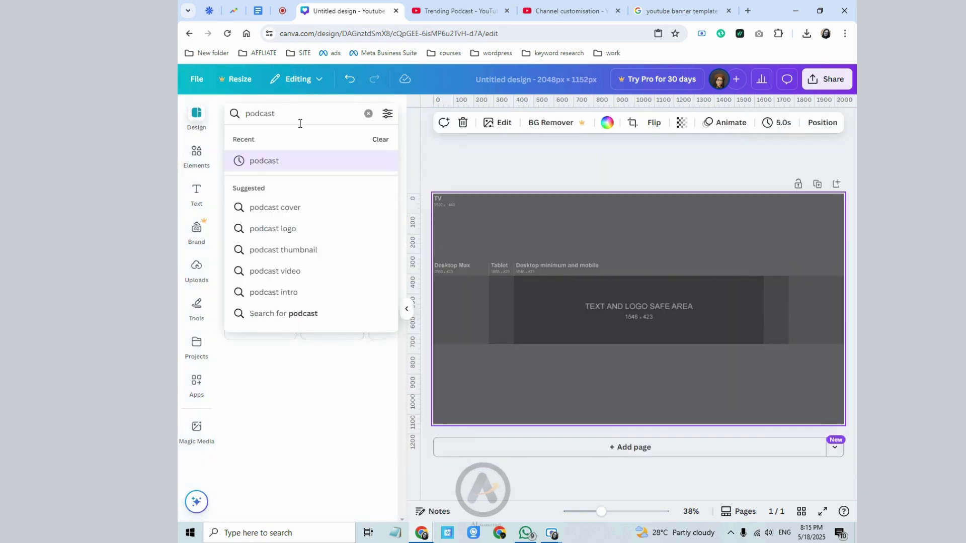
pyautogui.press('BackSpace')
pyautogui.press('BackSpace')
pyautogui.press('BackSpace')
pyautogui.click(294, 230)
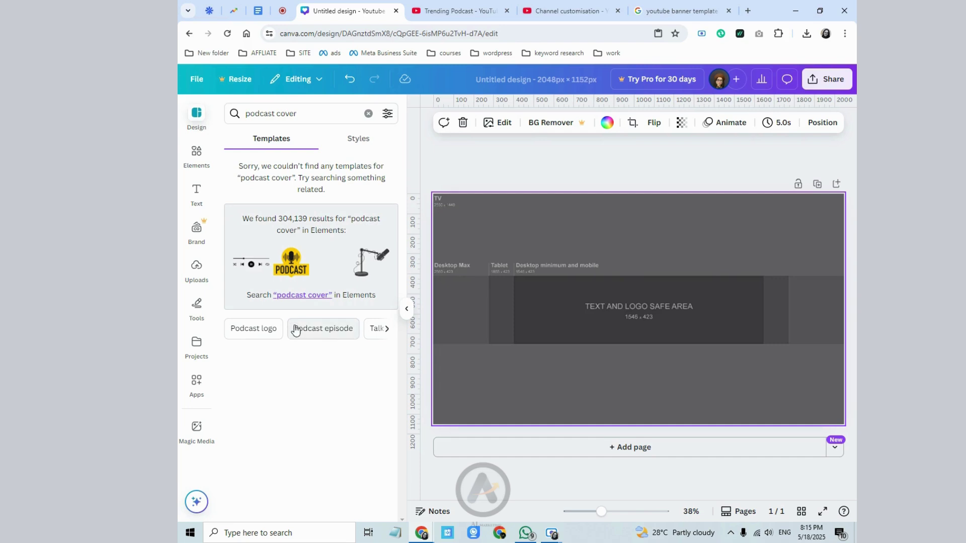
# - Search templates for 'Podcast episode' and scroll through the results, previewing a purple template
pyautogui.click(296, 329)
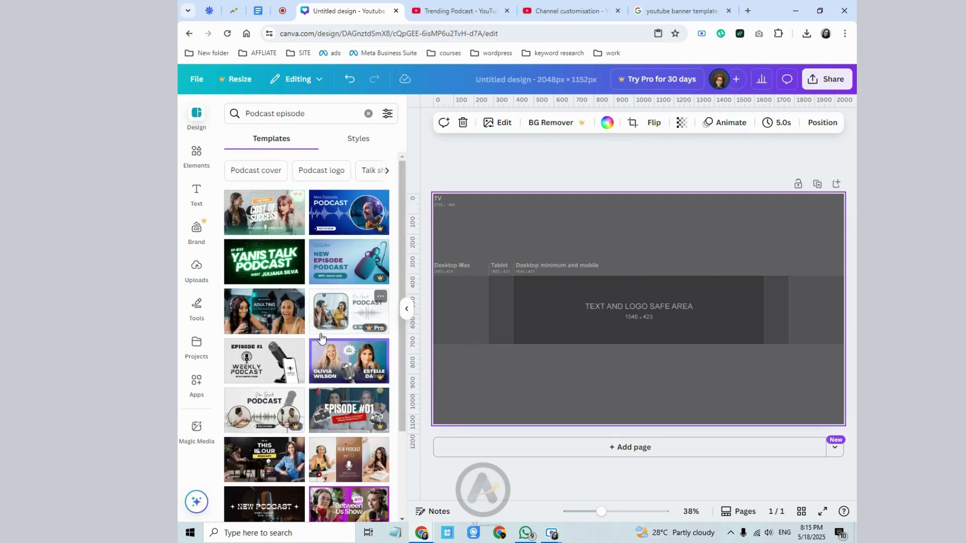
pyautogui.click(345, 263)
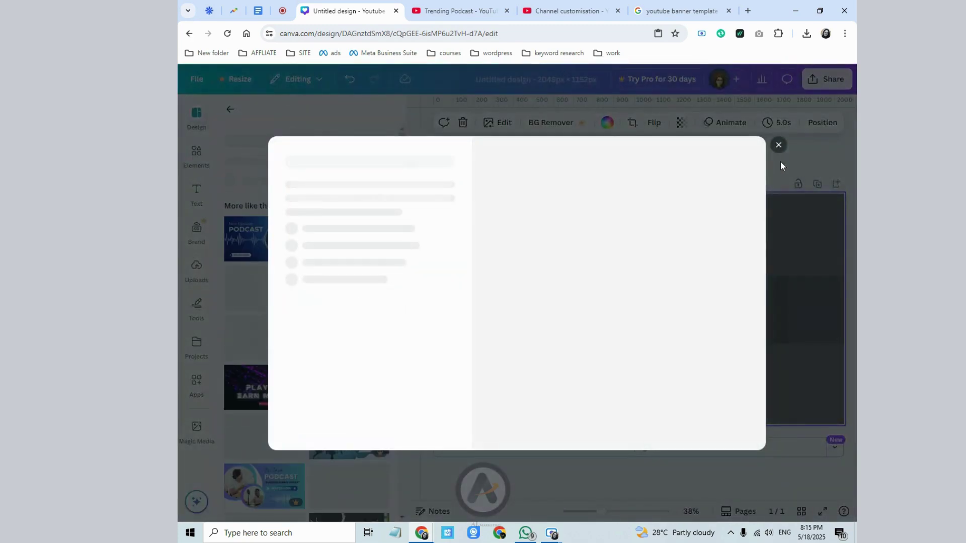
pyautogui.click(778, 146)
pyautogui.scroll(-1, 324, 371)
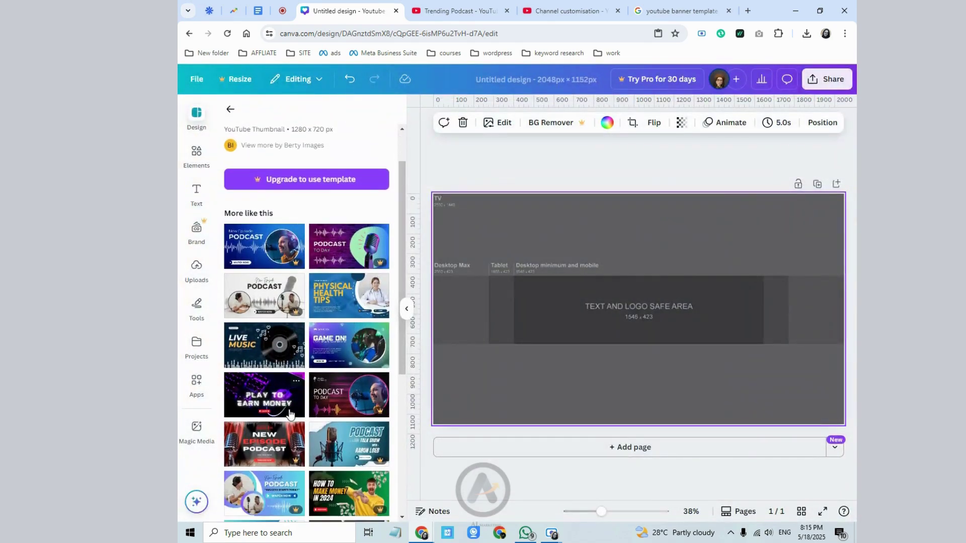
pyautogui.scroll(-1, 289, 414)
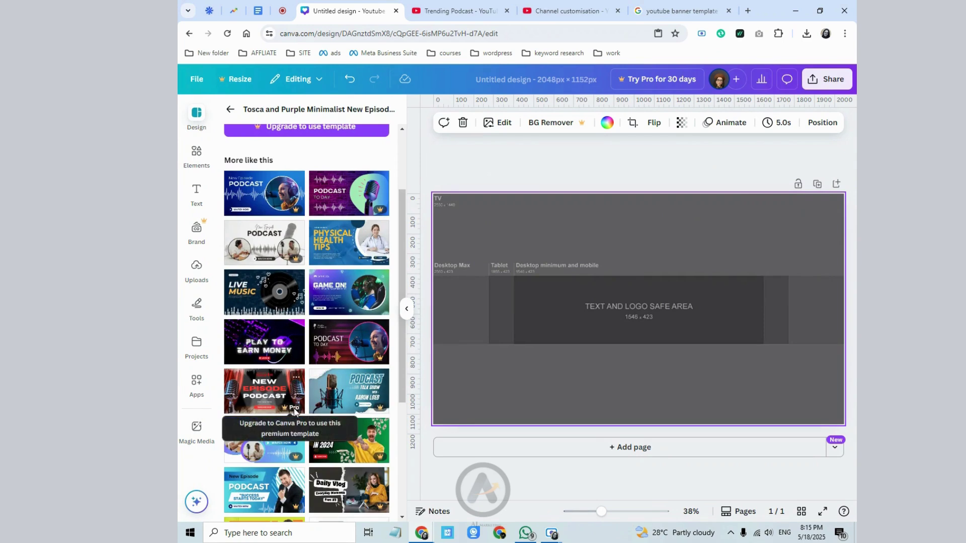
pyautogui.scroll(-3, 296, 415)
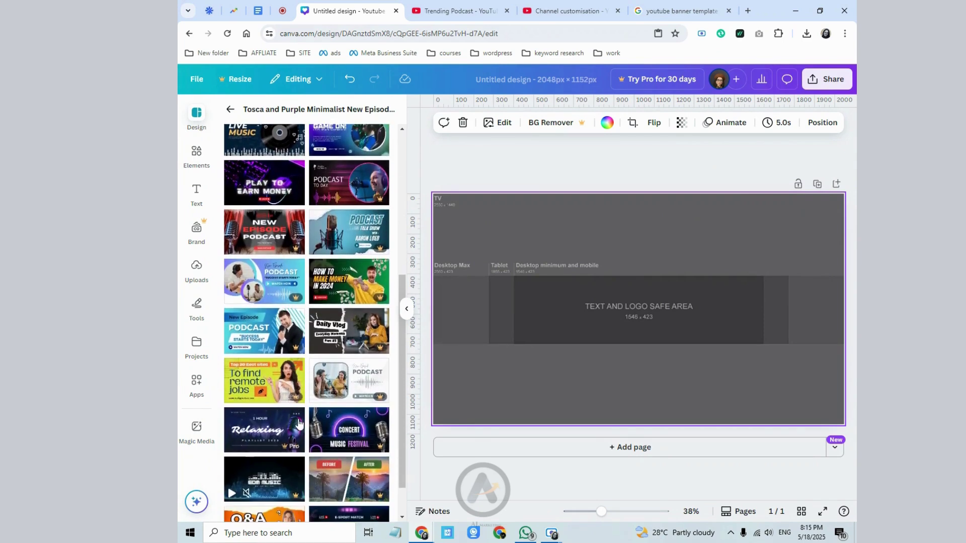
pyautogui.scroll(-1, 291, 441)
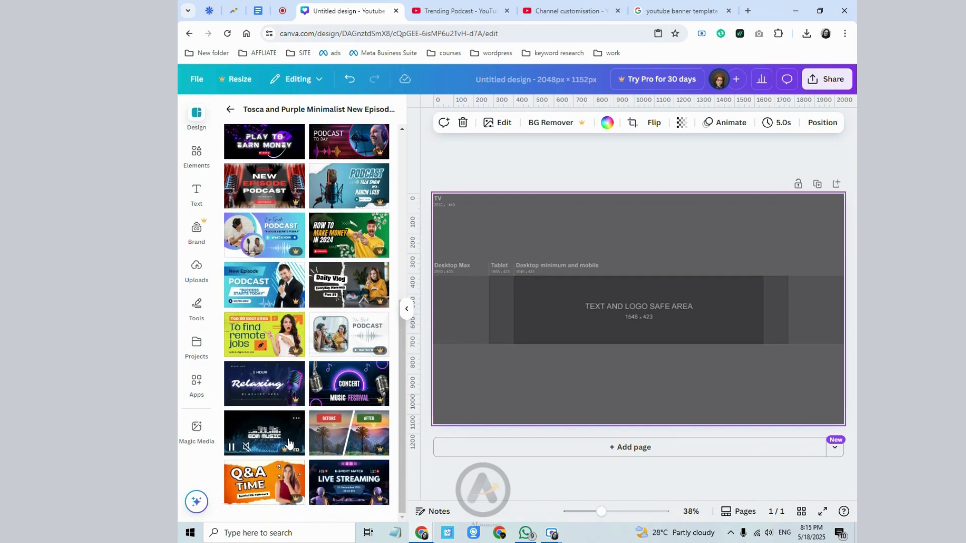
pyautogui.scroll(4, 289, 438)
pyautogui.scroll(2, 284, 187)
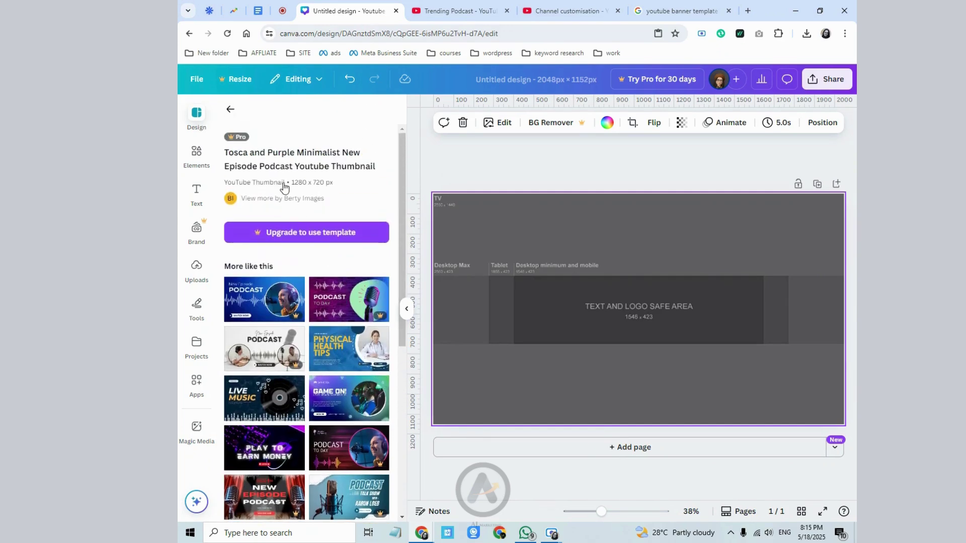
# - Check the colour and language filters, then apply the White Brown Photo Centric Podcast template
pyautogui.click(231, 112)
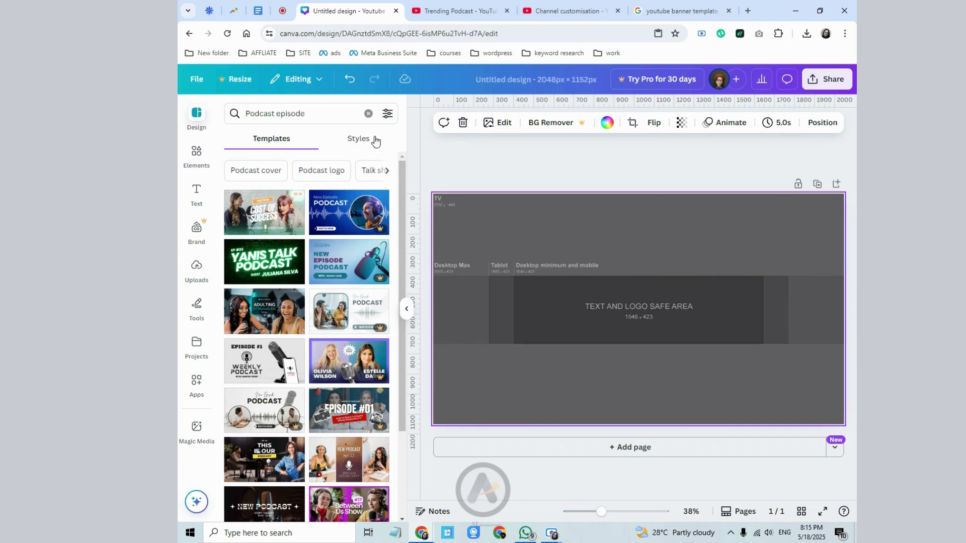
pyautogui.click(387, 115)
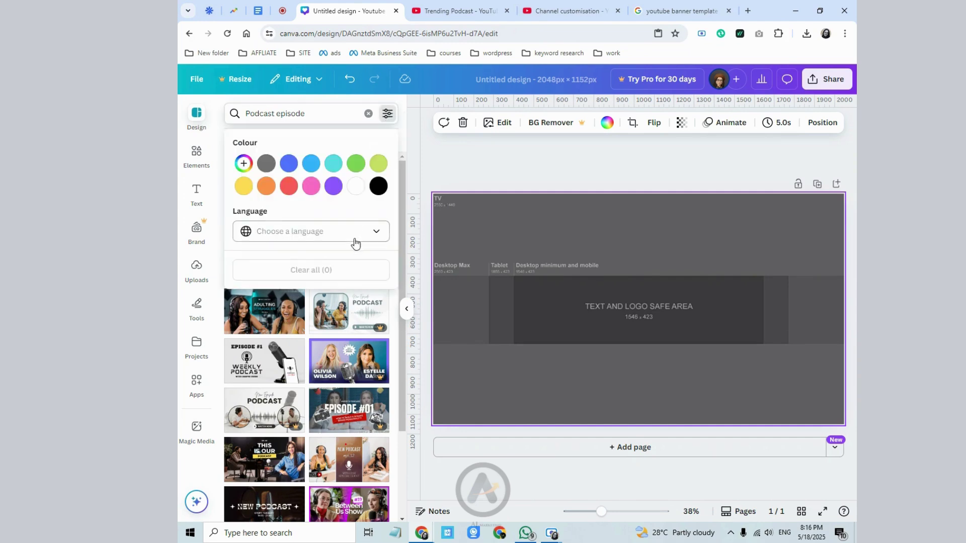
pyautogui.click(433, 162)
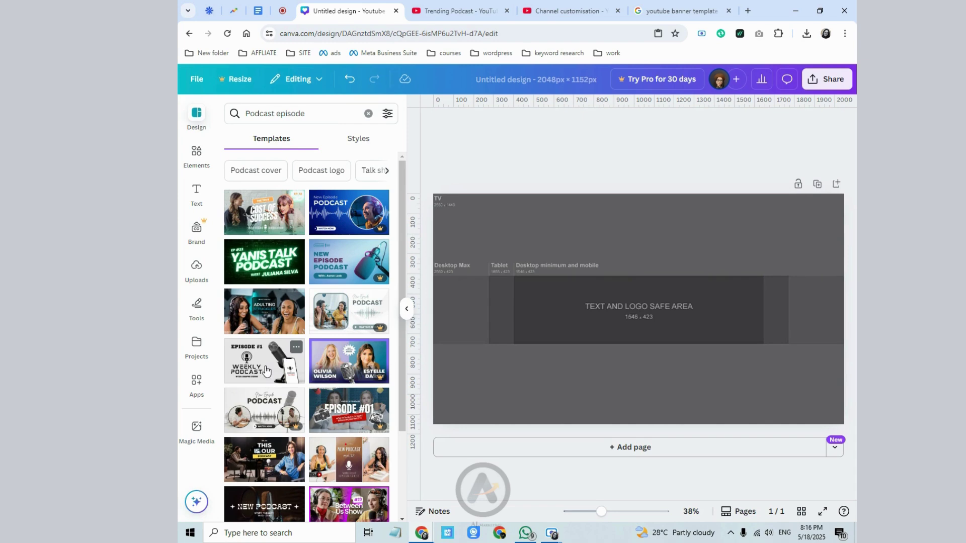
pyautogui.click(387, 113)
pyautogui.click(385, 114)
pyautogui.click(357, 475)
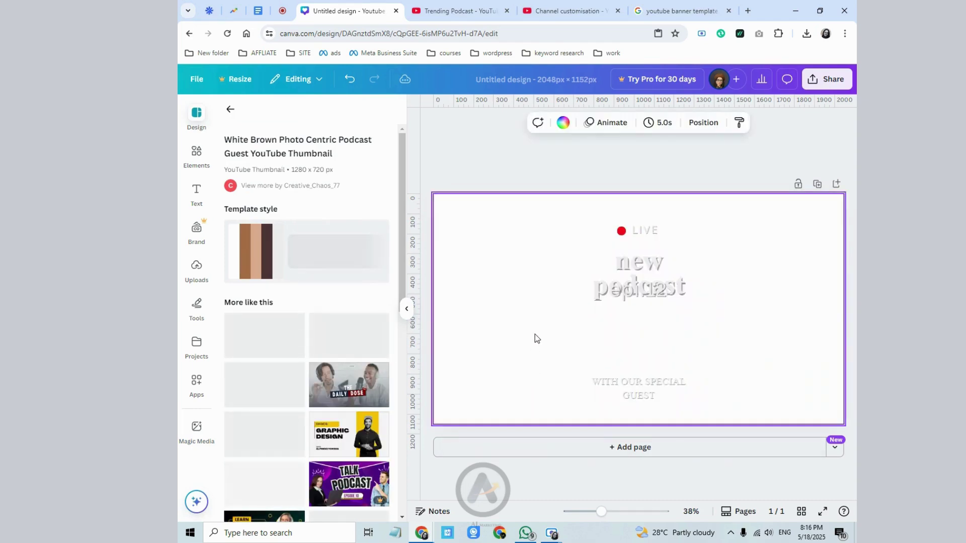
pyautogui.click(535, 335)
# - Try shrinking just the three-photo grid from its corner, then undo it
pyautogui.click(442, 154)
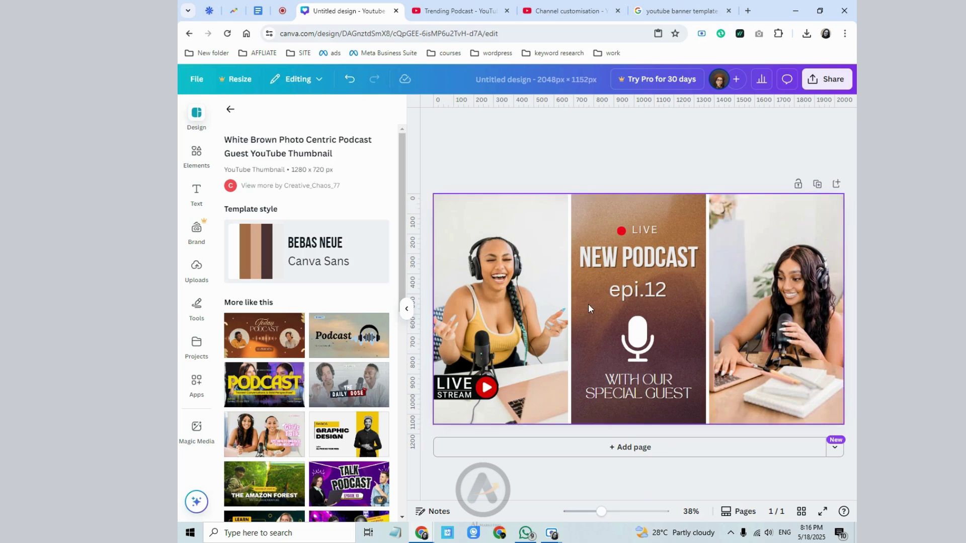
pyautogui.click(537, 227)
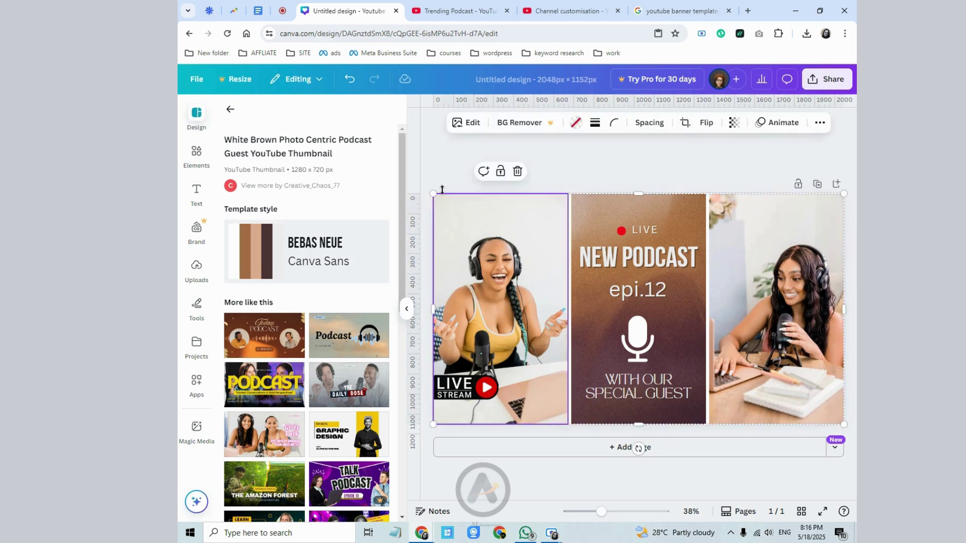
pyautogui.click(461, 230)
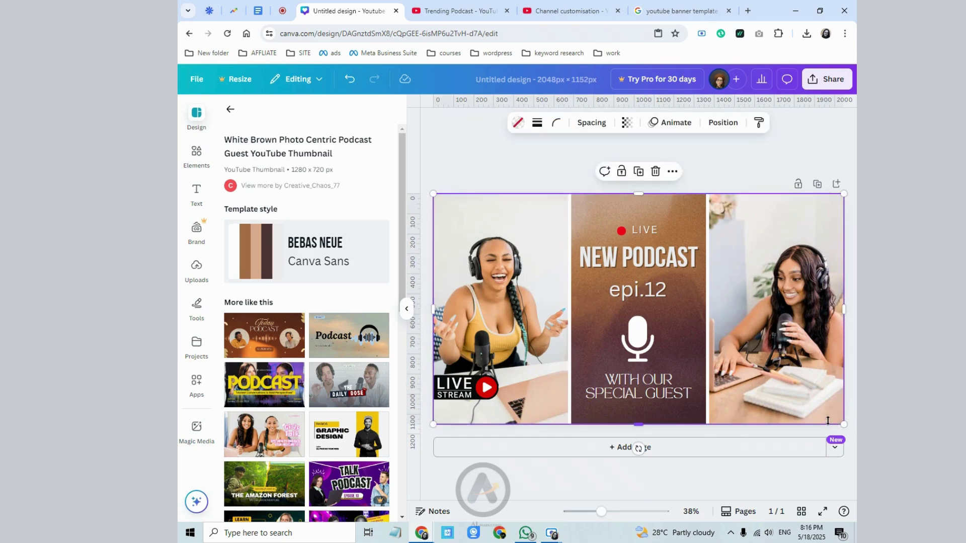
pyautogui.moveTo(845, 425); pyautogui.dragTo(686, 326)
pyautogui.hotkey('ctrl', 'z')
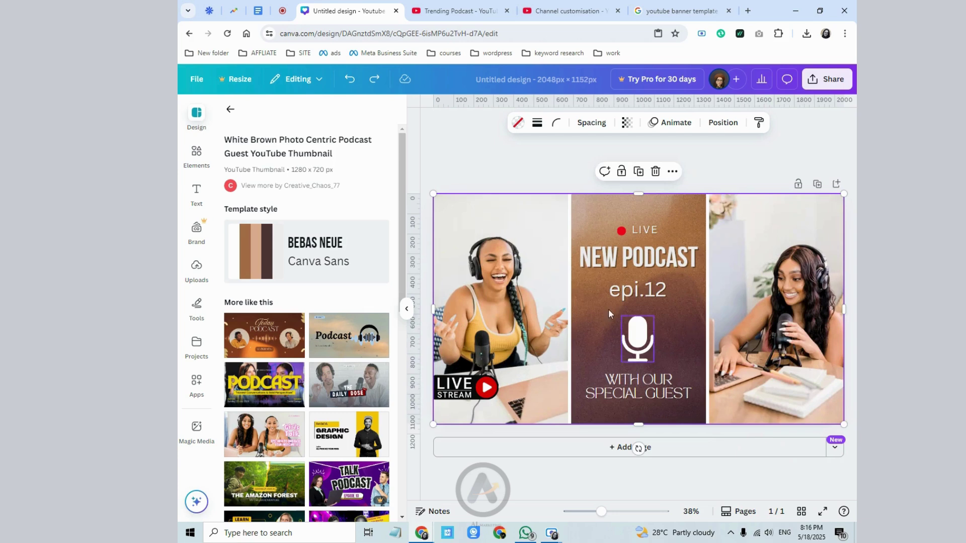
# - Select every page element with Ctrl+A, scale the whole design down, and show the uploads
pyautogui.click(538, 327)
pyautogui.click(615, 276)
pyautogui.hotkey('ctrl', 'a')
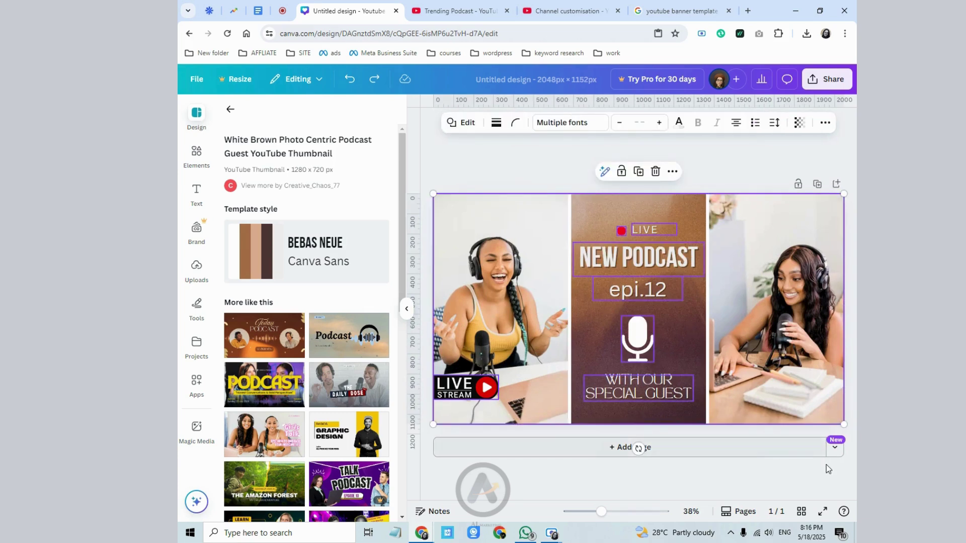
pyautogui.moveTo(844, 425); pyautogui.dragTo(719, 331)
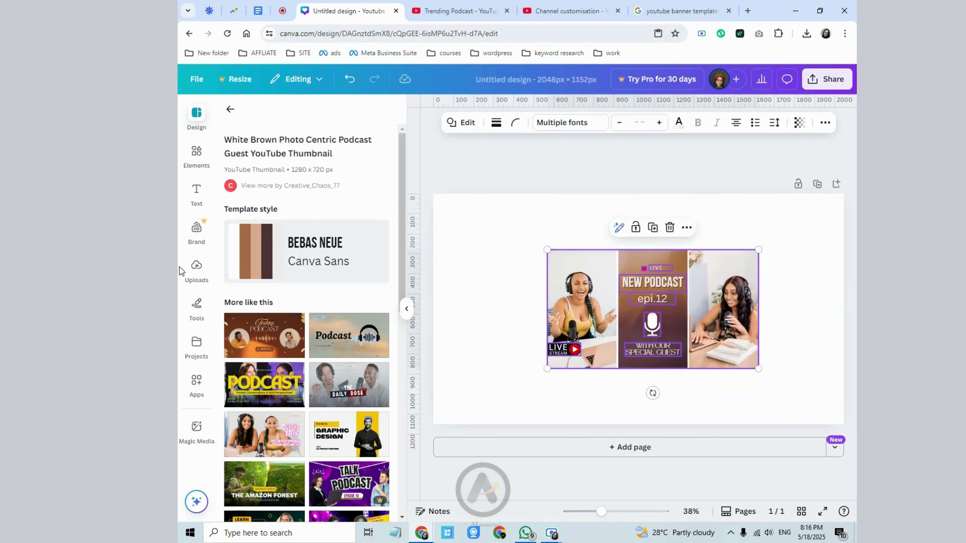
pyautogui.click(196, 267)
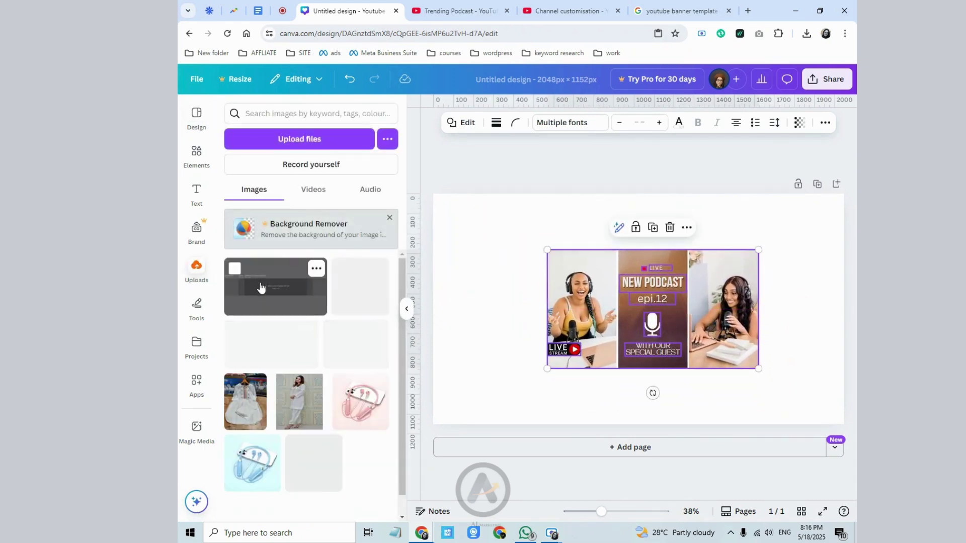
# - Add the uploaded grey banner image and set it as the page background
pyautogui.click(259, 283)
pyautogui.moveTo(581, 301); pyautogui.dragTo(528, 307)
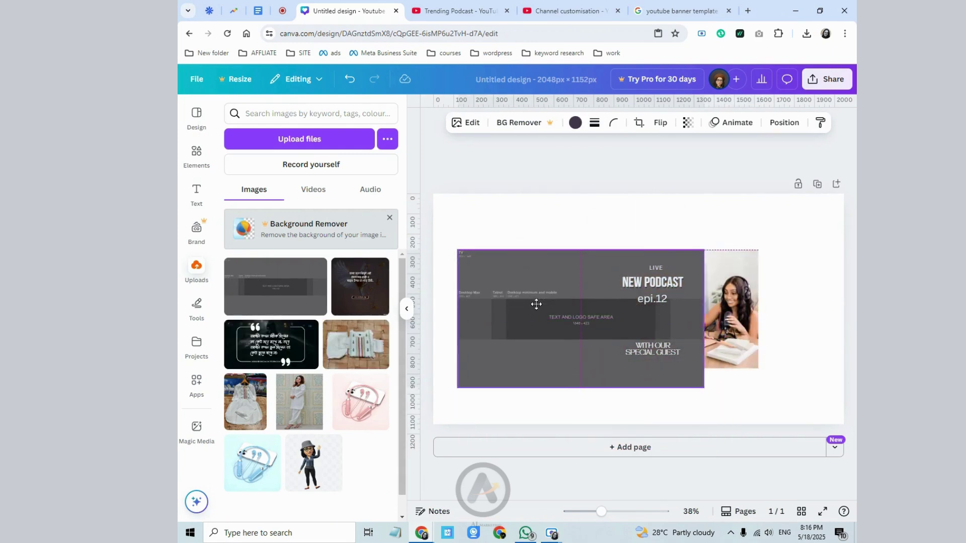
pyautogui.click(614, 228)
pyautogui.scroll(-2, 671, 453)
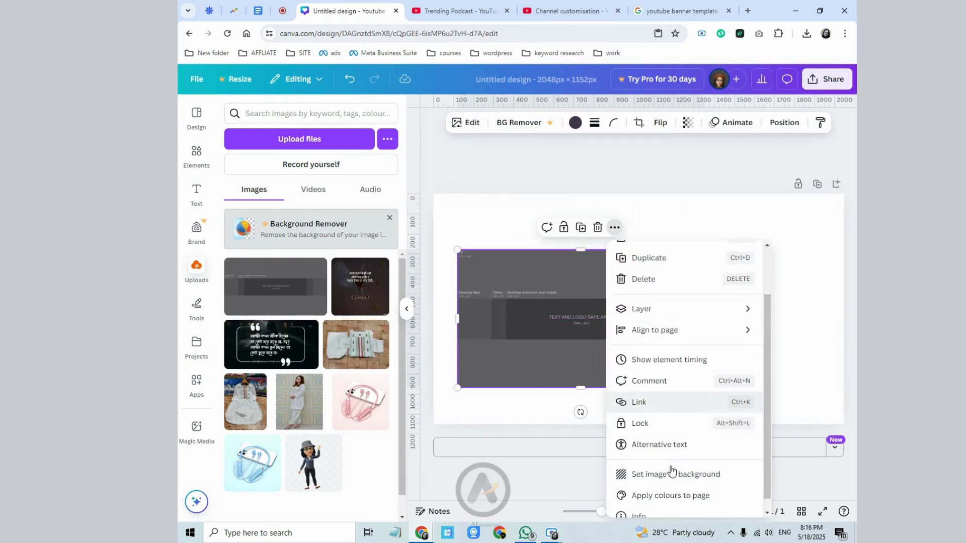
pyautogui.click(671, 460)
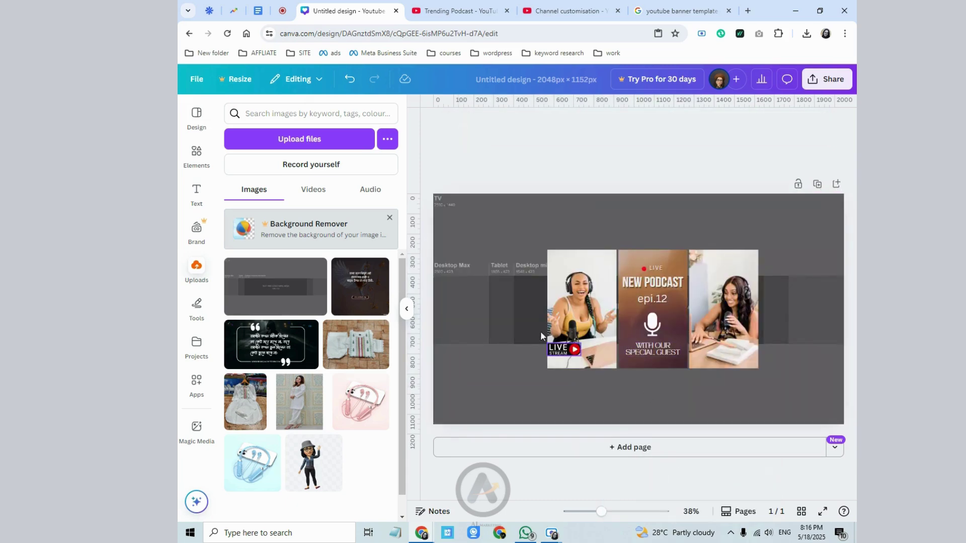
# - Shrink the podcast design to about 567 × 319 and centre it on the safe-area guides
pyautogui.moveTo(524, 240); pyautogui.dragTo(681, 325)
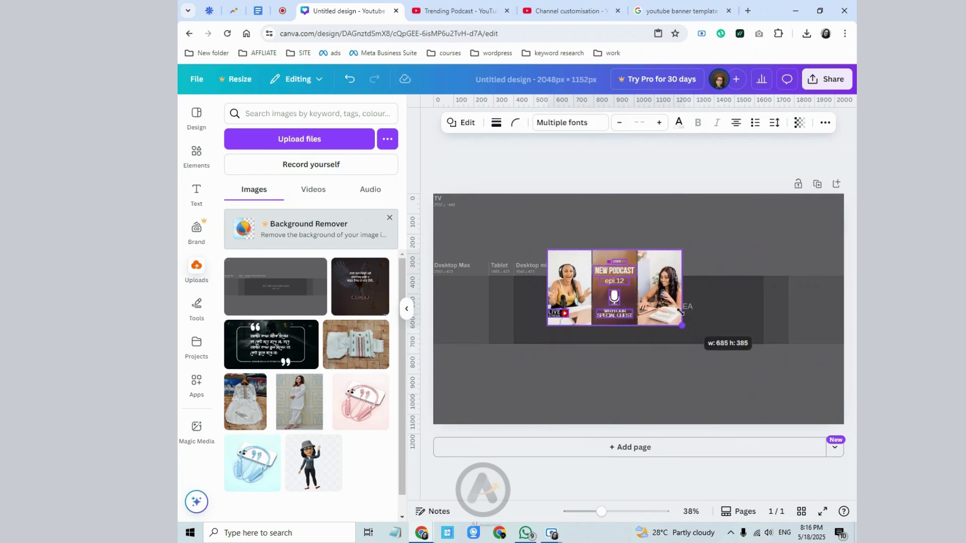
pyautogui.moveTo(645, 289); pyautogui.dragTo(670, 316)
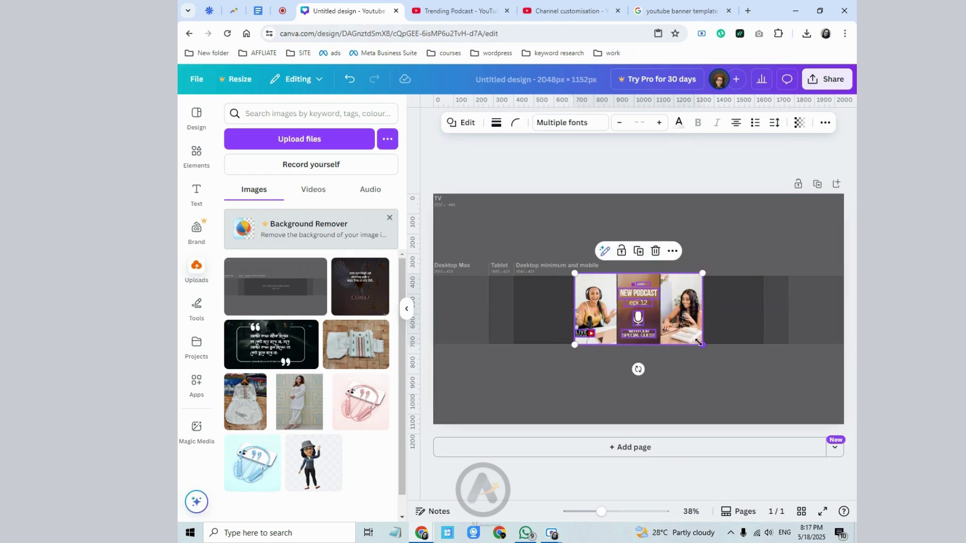
pyautogui.moveTo(703, 348); pyautogui.dragTo(642, 318)
pyautogui.click(571, 343)
pyautogui.click(588, 330)
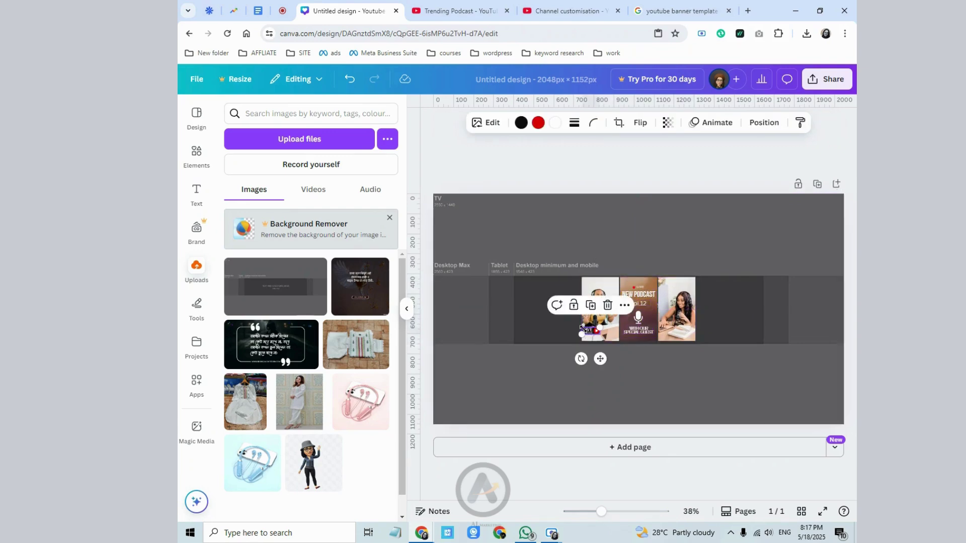
pyautogui.click(560, 346)
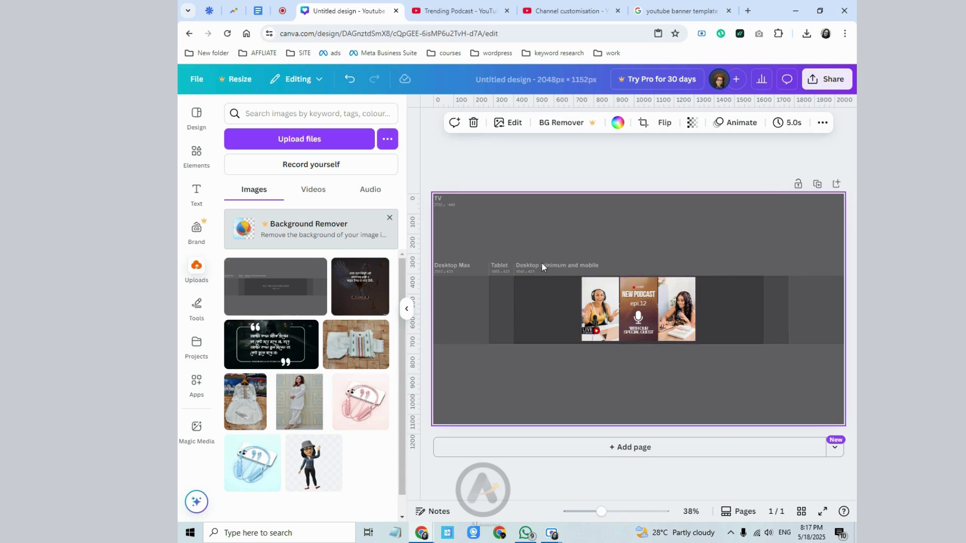
# - Shrink the podcast collage slightly further, then select the page background
pyautogui.click(688, 339)
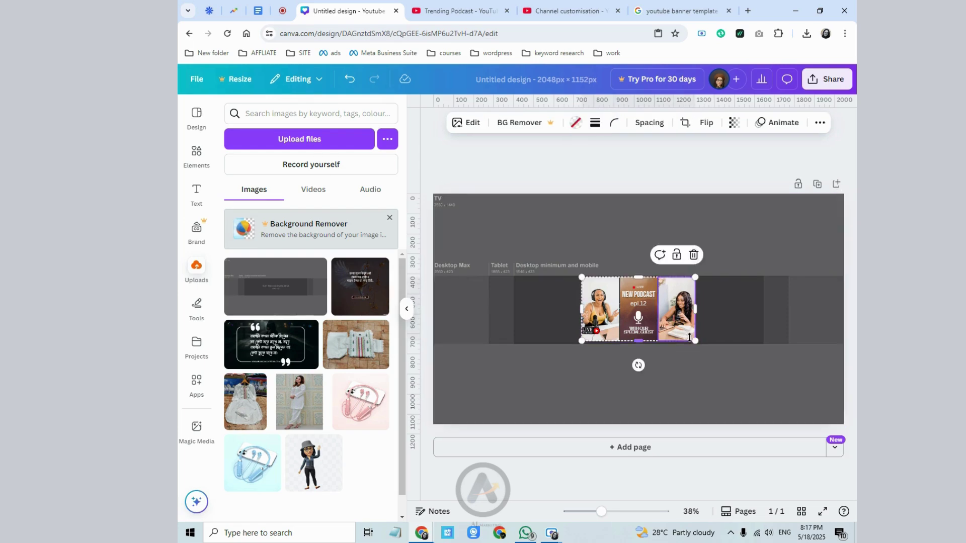
pyautogui.moveTo(695, 343); pyautogui.dragTo(688, 338)
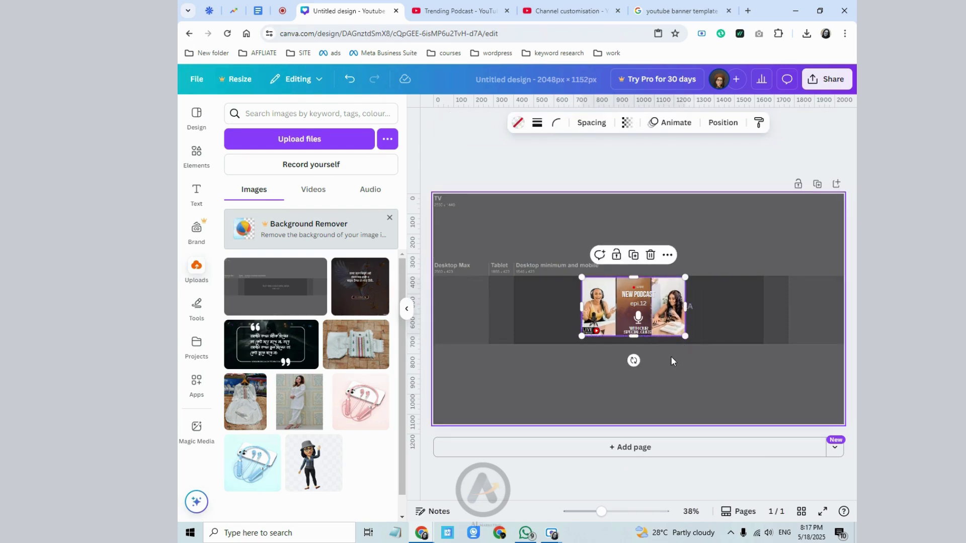
pyautogui.hotkey('ctrl', 'z')
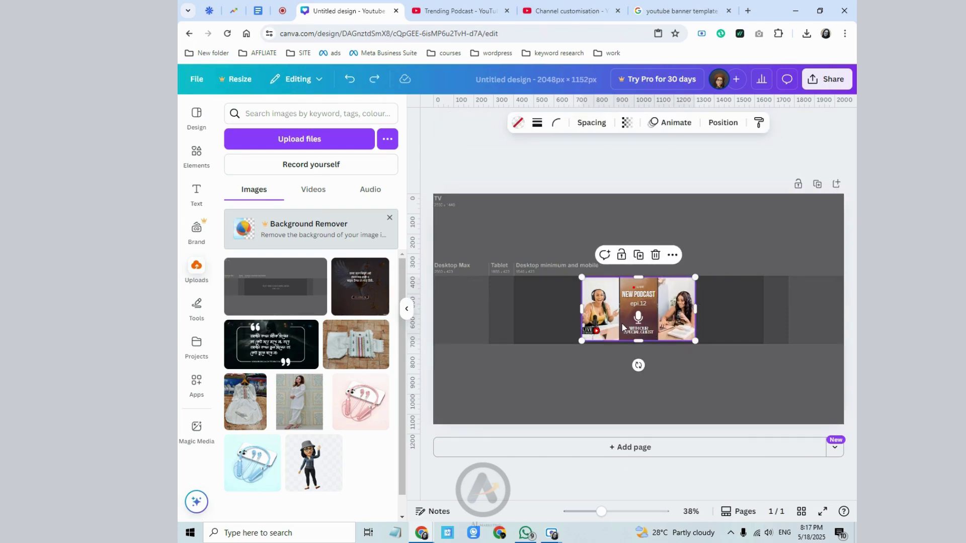
pyautogui.click(623, 328)
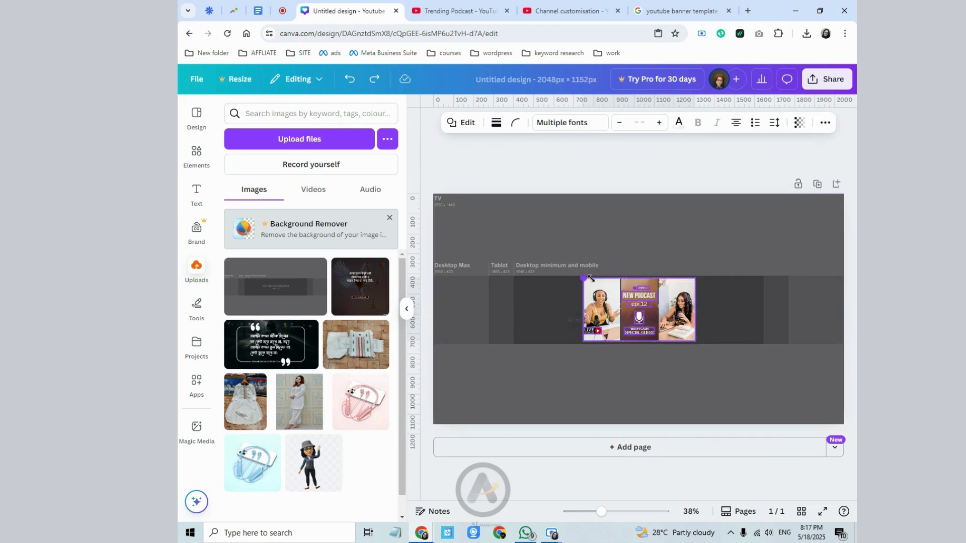
pyautogui.moveTo(591, 278); pyautogui.dragTo(594, 281)
pyautogui.click(533, 345)
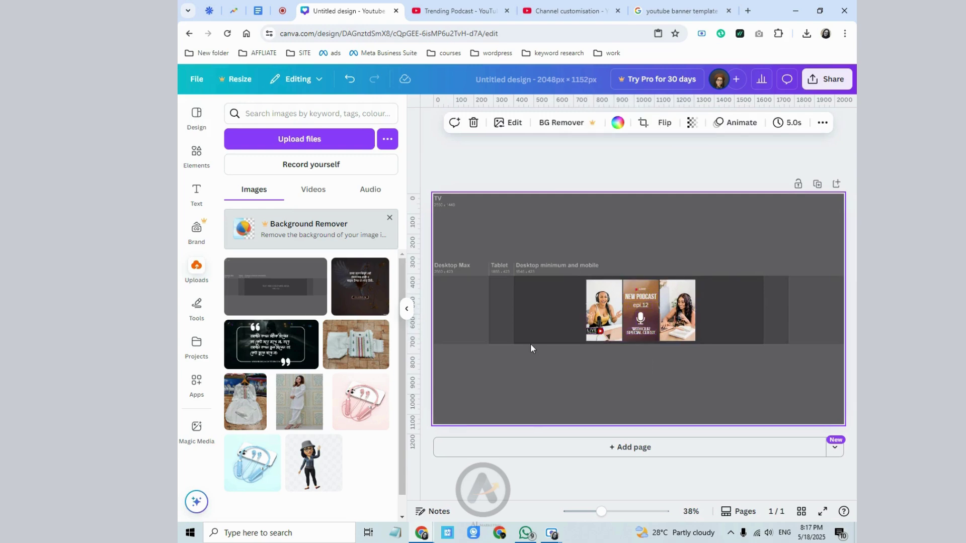
# - Detach and delete the grey template background, then fill the page with dark brown
pyautogui.rightClick(498, 327)
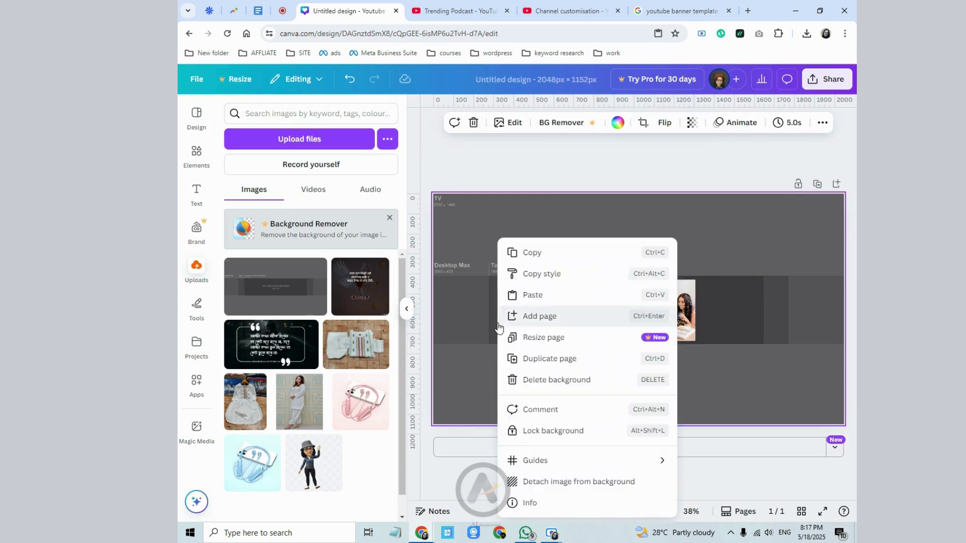
pyautogui.click(539, 484)
pyautogui.click(654, 191)
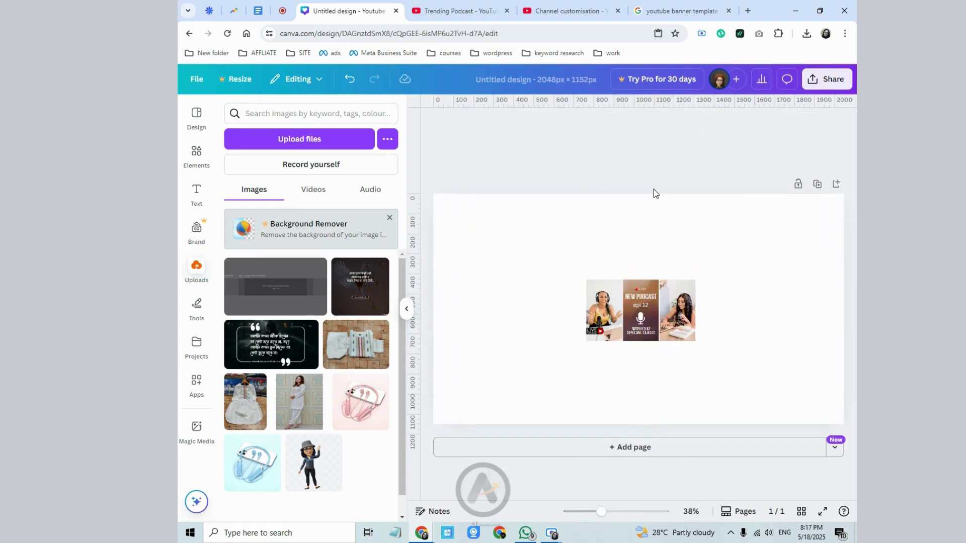
pyautogui.click(582, 263)
pyautogui.click(564, 123)
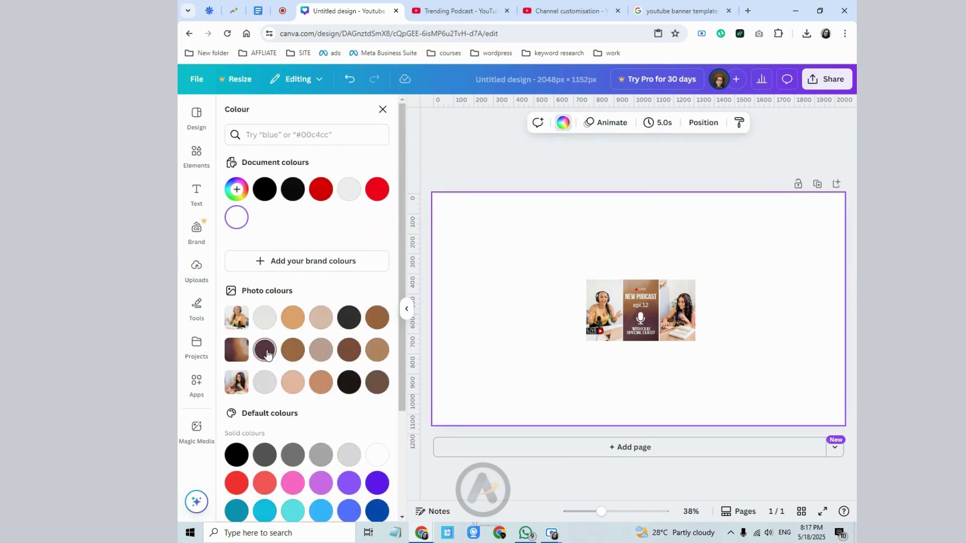
pyautogui.click(264, 351)
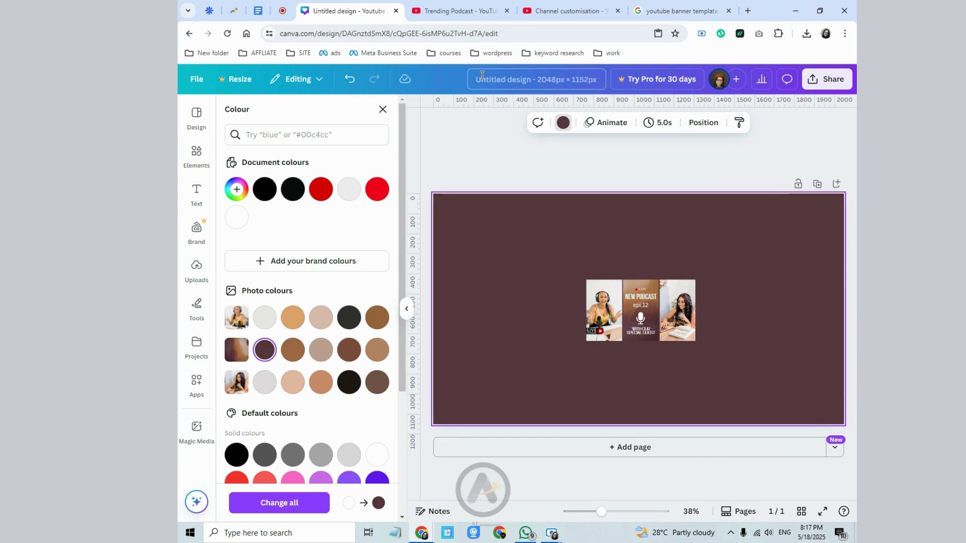
pyautogui.click(559, 6)
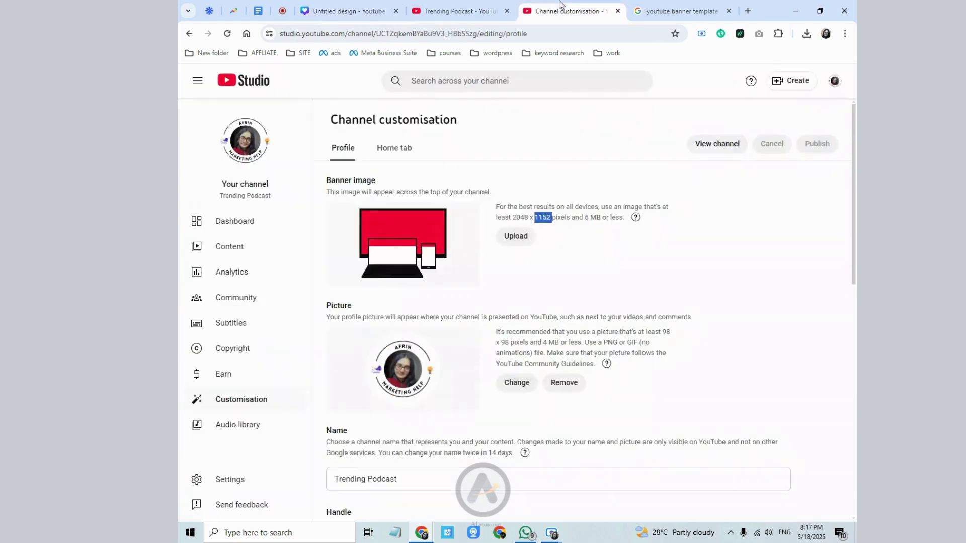
# - Cancel the profile picture change and begin renaming the Canva design with 'tre'
pyautogui.click(508, 385)
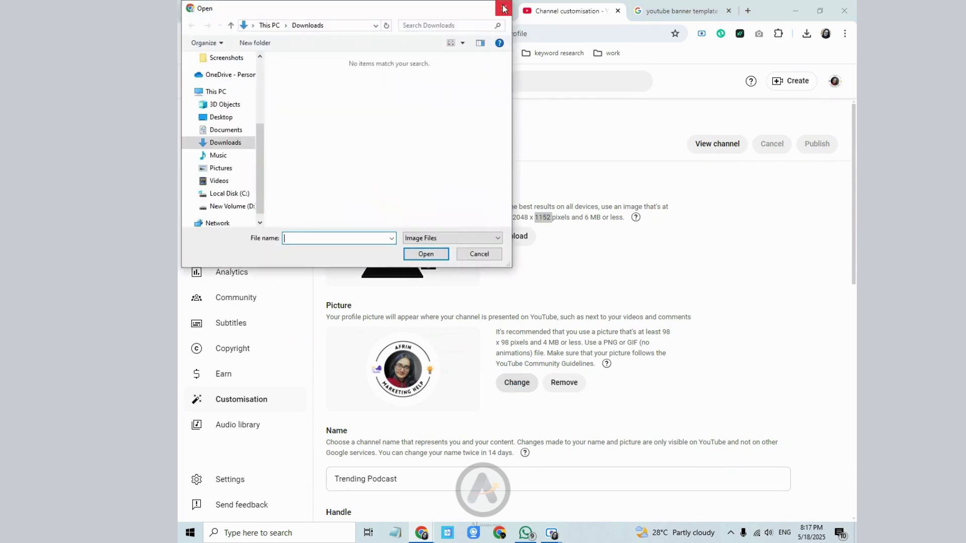
pyautogui.press('Escape')
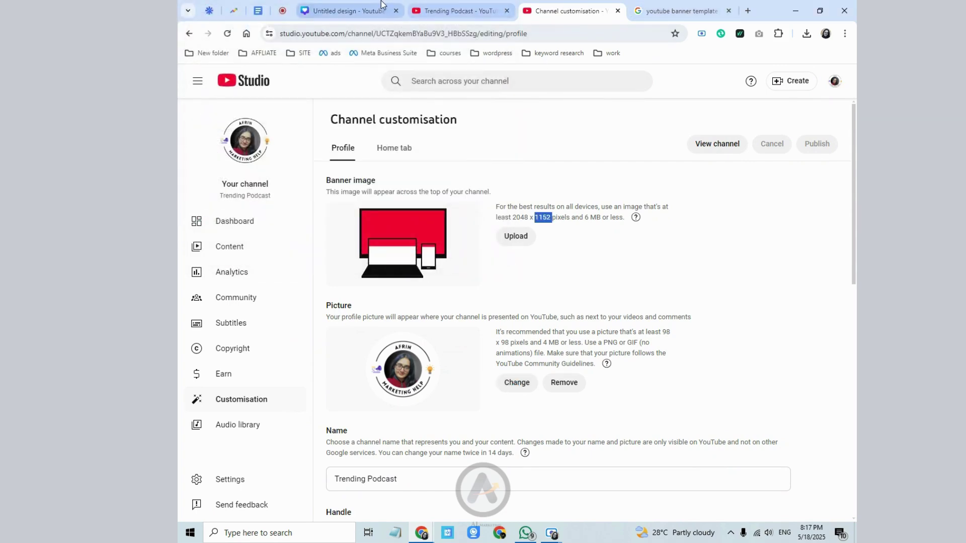
pyautogui.click(347, 11)
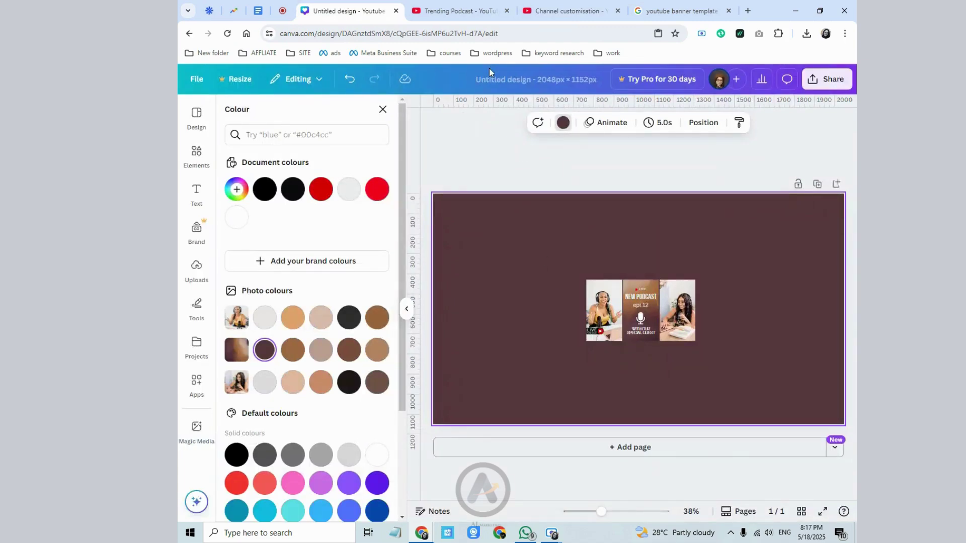
pyautogui.click(493, 83)
pyautogui.write('tre')
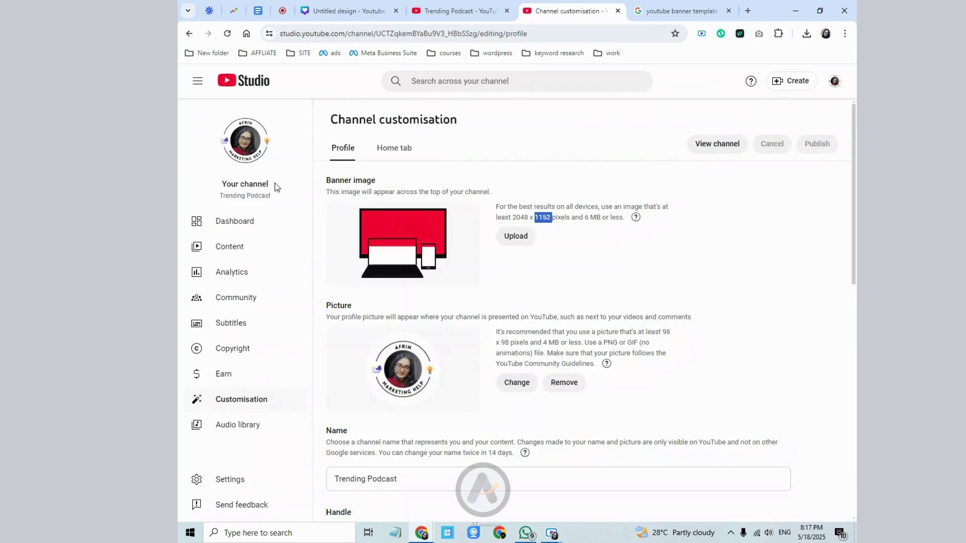
# - Copy the channel name 'Trending Podcast' from YouTube Studio
pyautogui.moveTo(221, 195); pyautogui.dragTo(273, 193)
pyautogui.rightClick(265, 192)
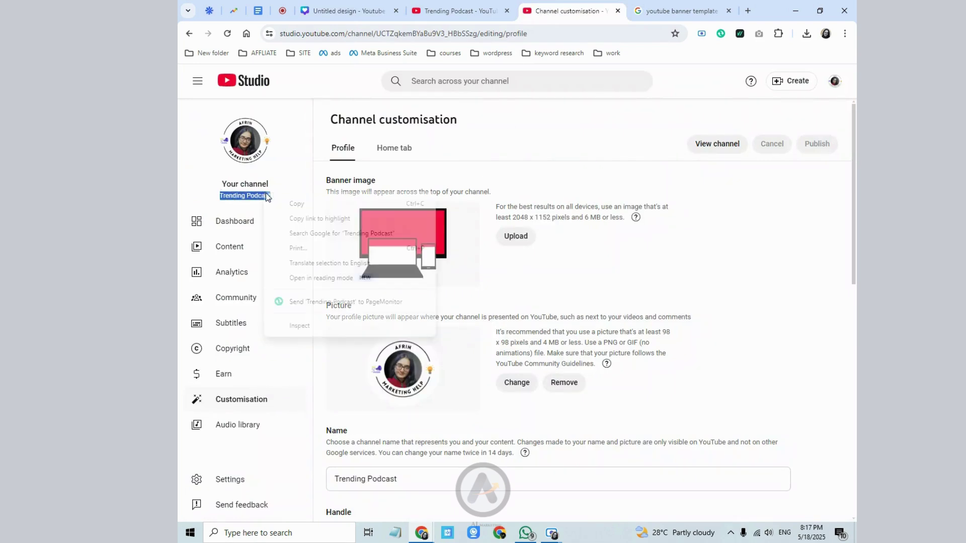
pyautogui.click(276, 201)
# - Paste 'Trending Podcast' into the design title and extend it to 'Trending Podcast cover photo'
pyautogui.click(362, 10)
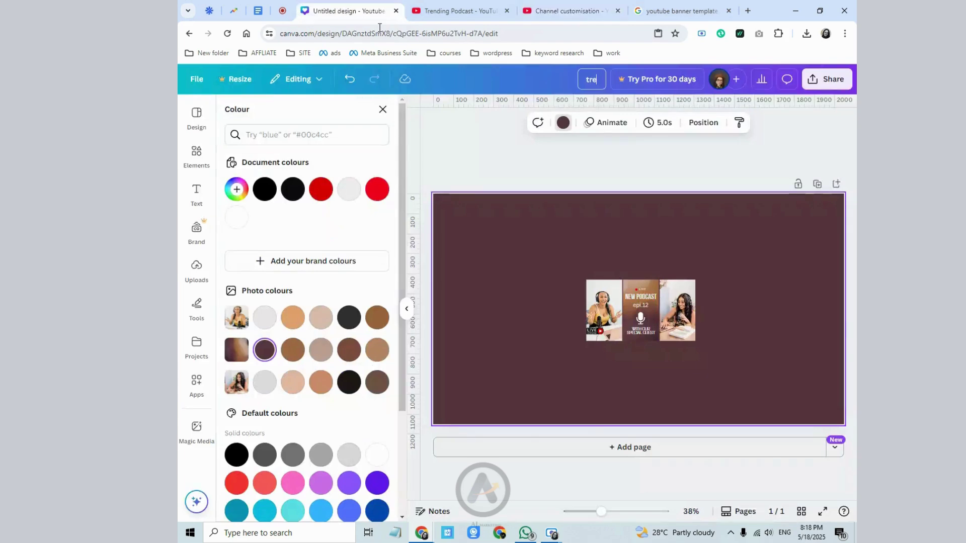
pyautogui.rightClick(593, 75)
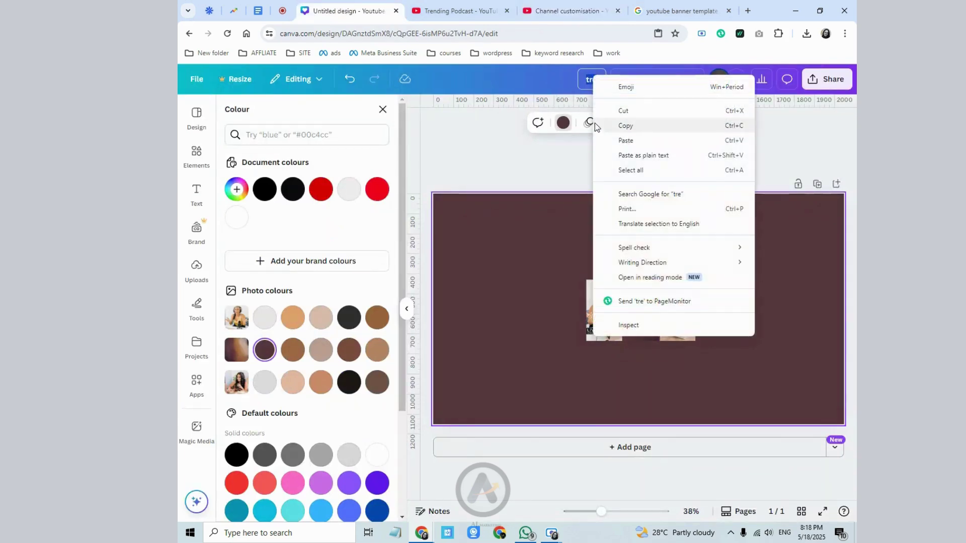
pyautogui.click(602, 132)
pyautogui.press('Return')
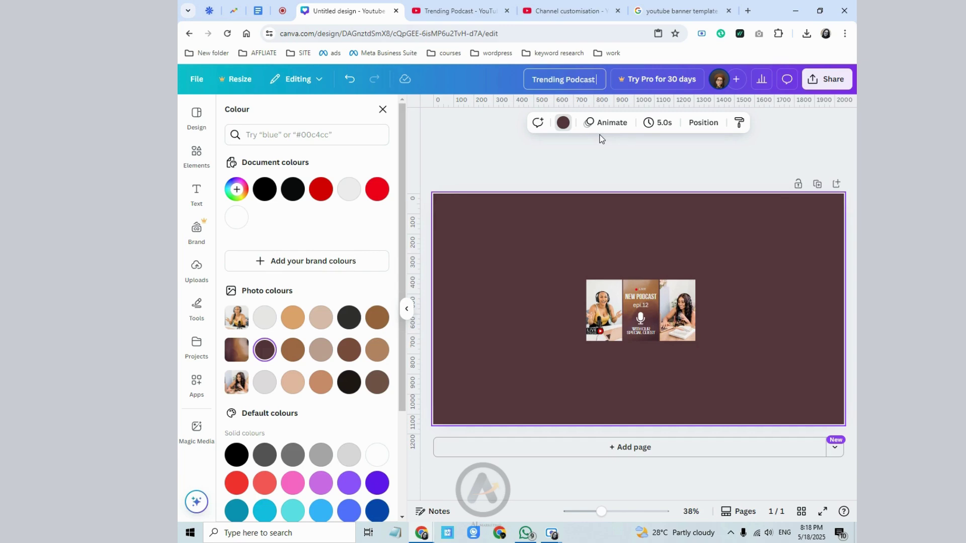
pyautogui.write('cover photo')
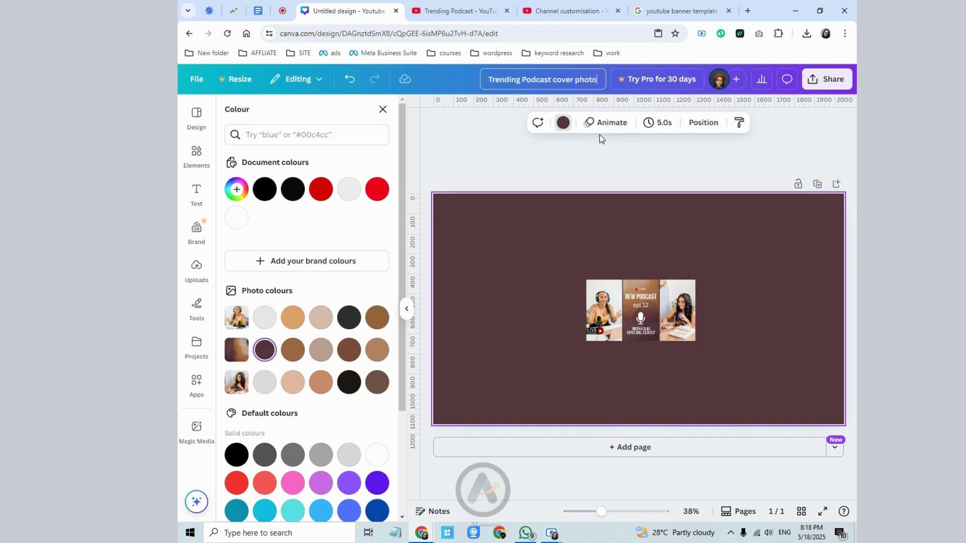
pyautogui.press('Return')
# - Try to change the download size and limit the file size, dismissing the Canva Pro upgrade offers
pyautogui.click(827, 79)
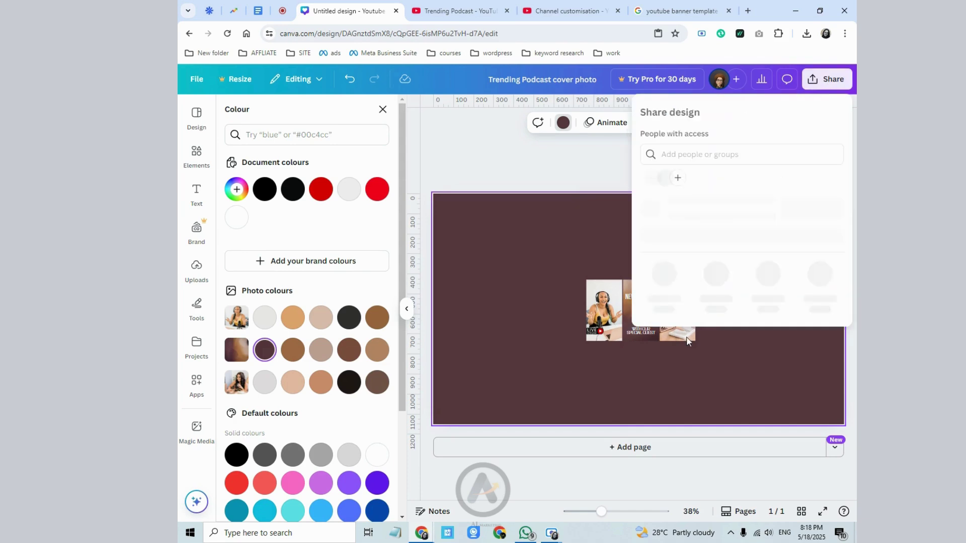
pyautogui.click(664, 302)
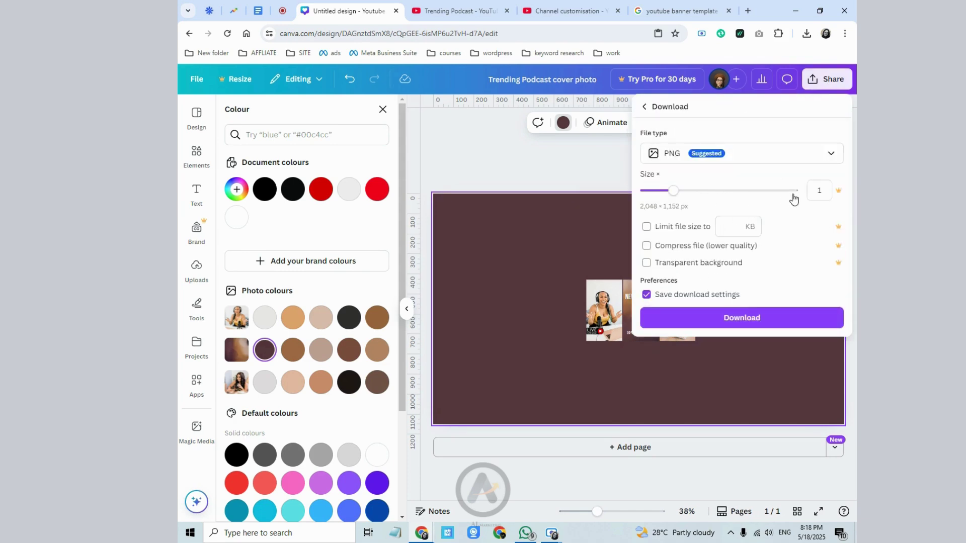
pyautogui.click(692, 191)
pyautogui.click(779, 145)
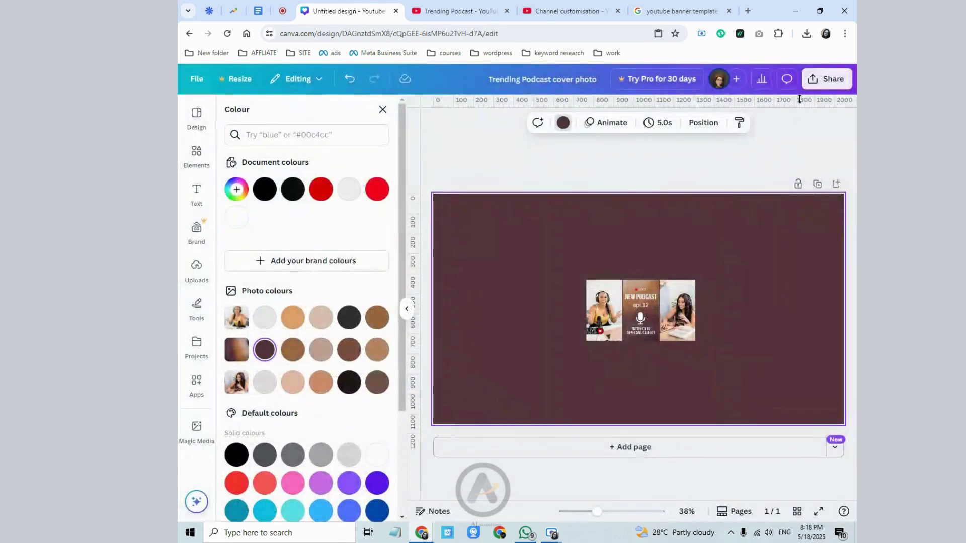
pyautogui.click(827, 79)
pyautogui.click(664, 300)
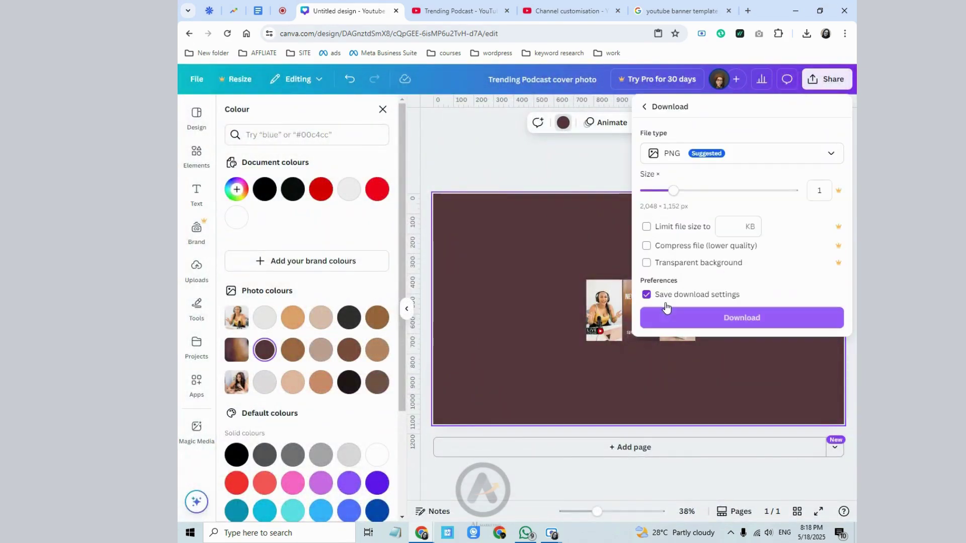
pyautogui.click(746, 231)
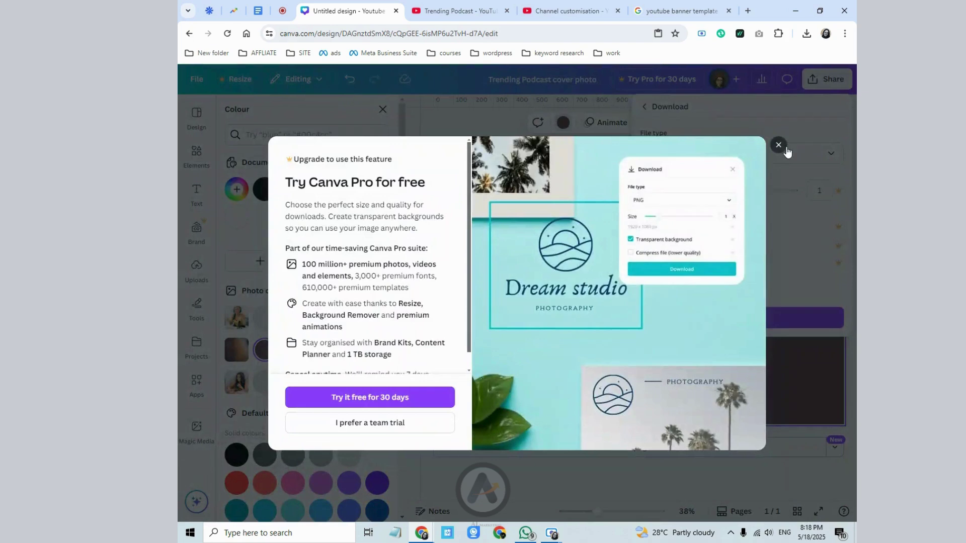
pyautogui.click(780, 146)
# - Download the banner as a 2048 × 1152 PNG, 'Trending Podcast cover photo', then return to YouTube Studio
pyautogui.click(827, 79)
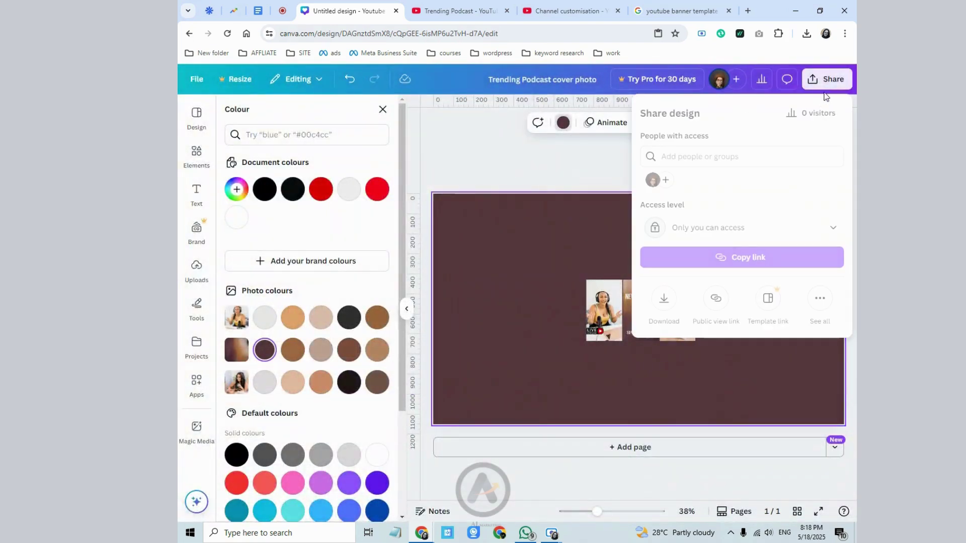
pyautogui.click(664, 307)
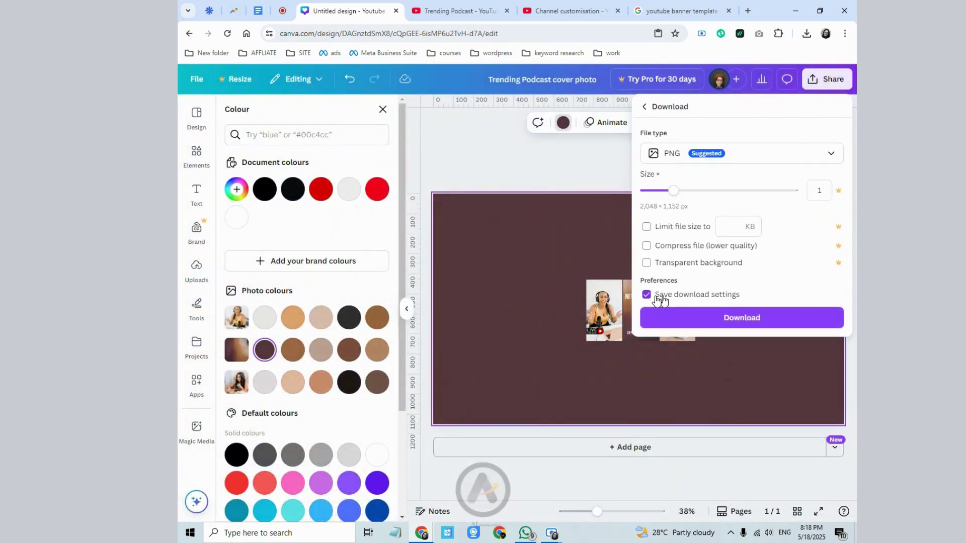
pyautogui.click(698, 320)
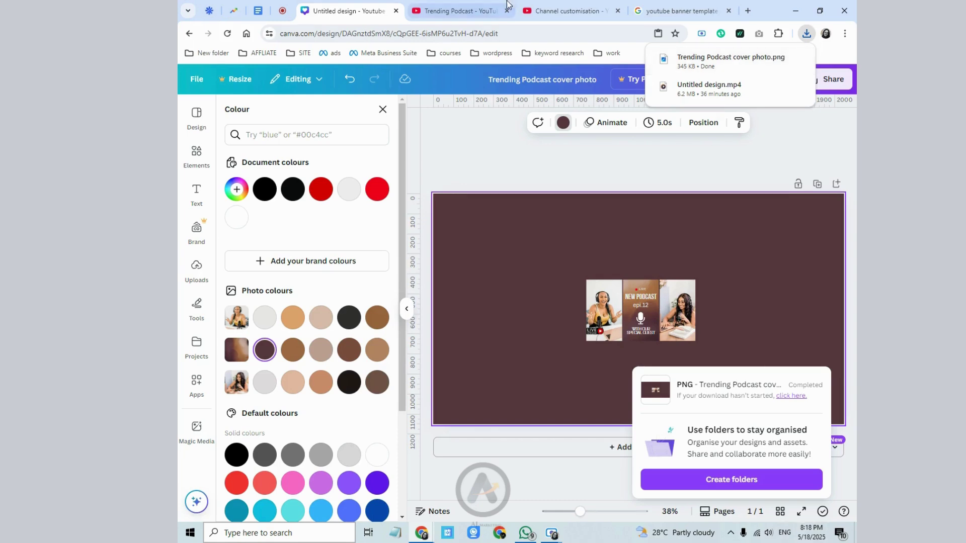
pyautogui.click(568, 11)
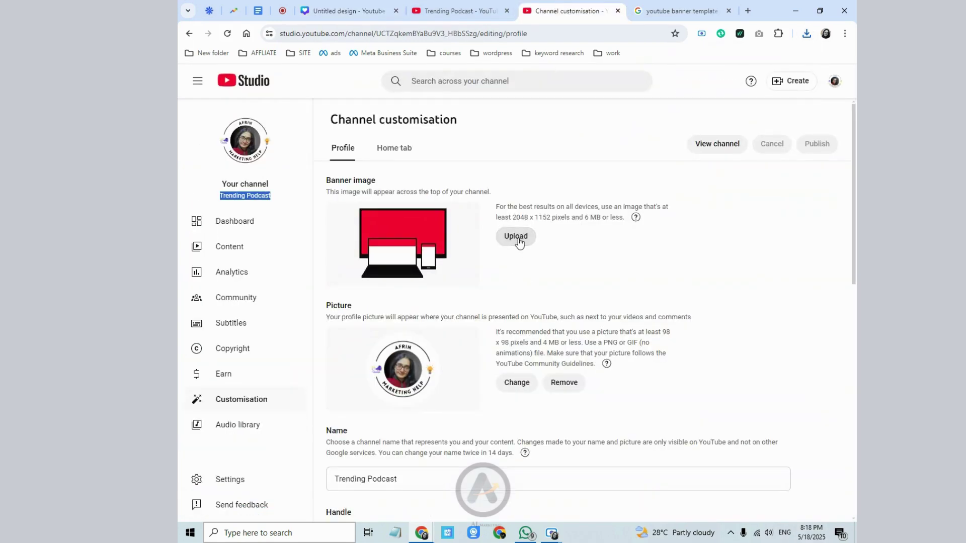
# - Upload 'Trending Podcast cover photo' as the channel banner image and accept the crop
pyautogui.click(518, 237)
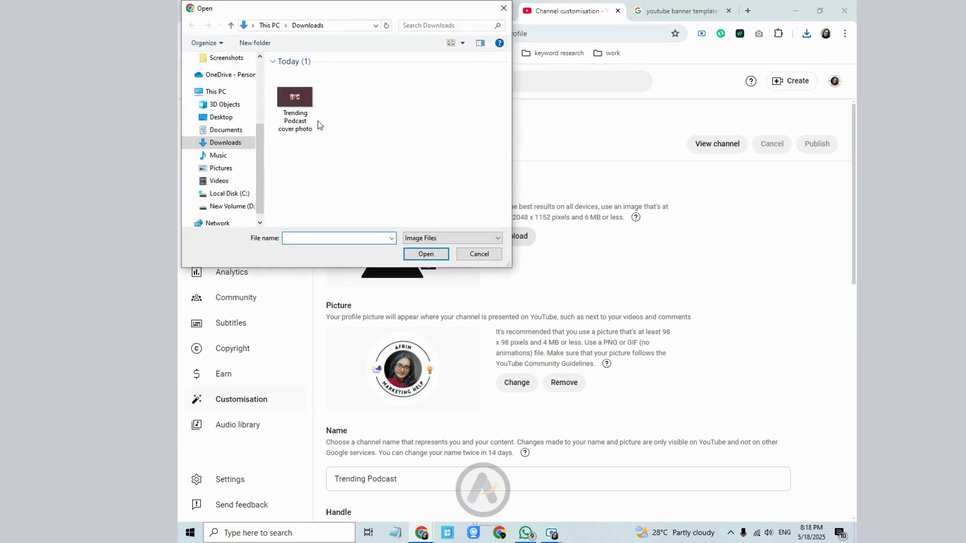
pyautogui.click(298, 115)
pyautogui.click(444, 254)
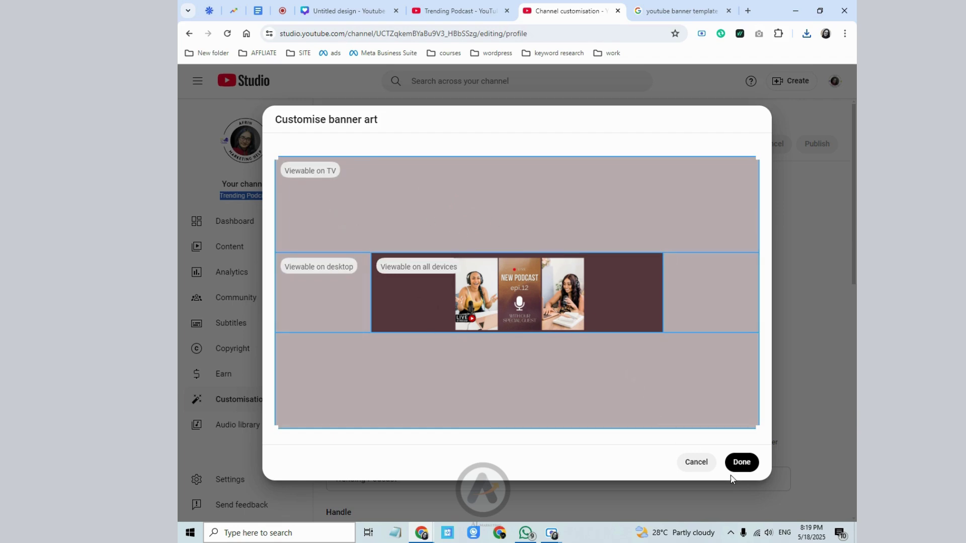
pyautogui.click(740, 461)
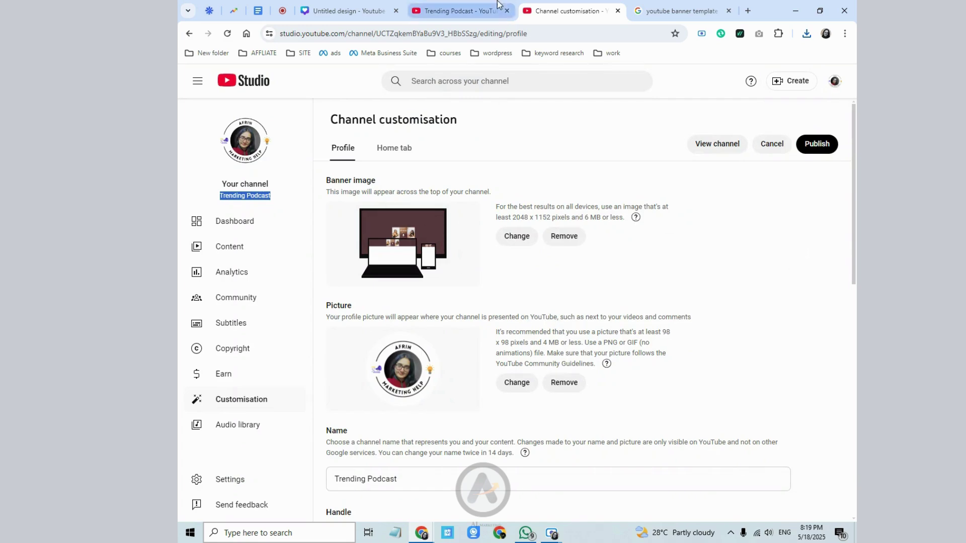
# - Copy the channel name and go back to the Canva banner design
pyautogui.rightClick(239, 196)
pyautogui.click(255, 208)
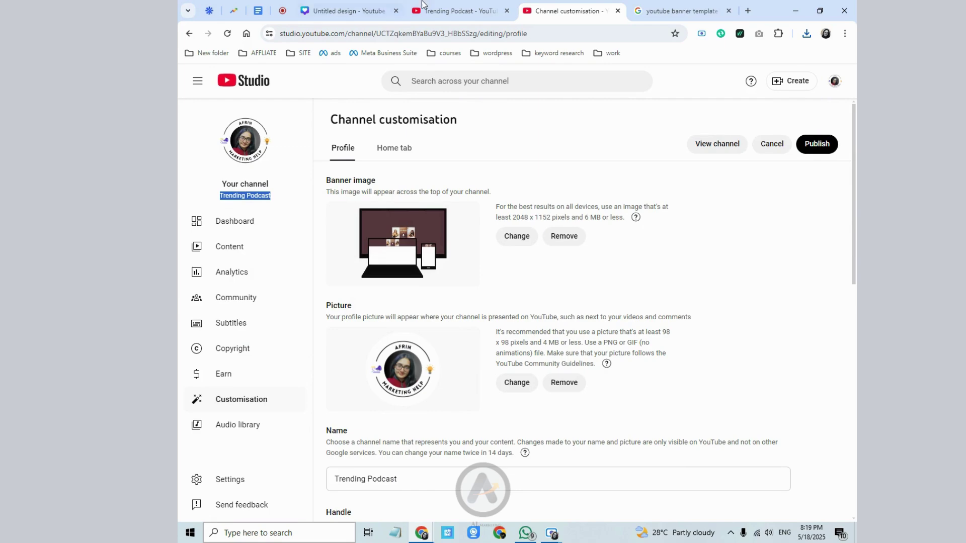
pyautogui.click(329, 8)
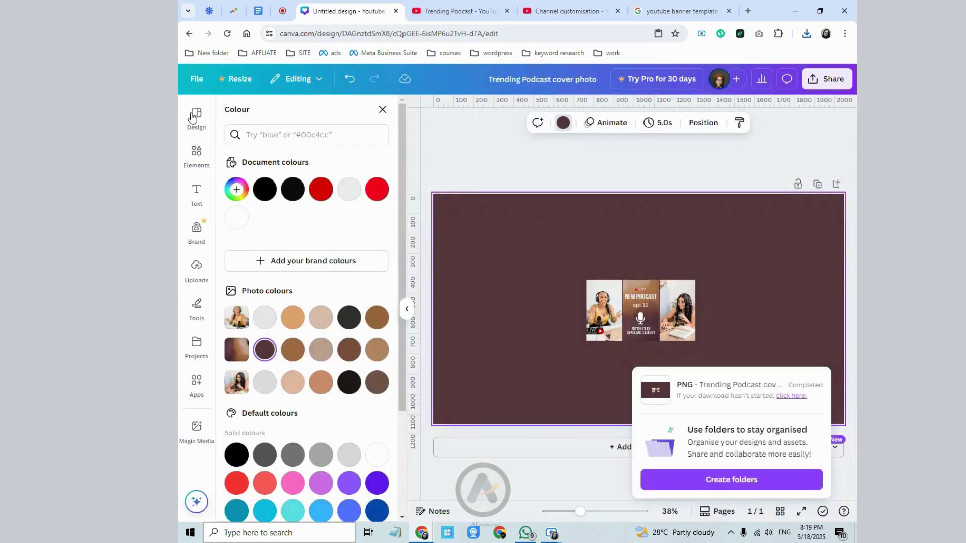
# - Create a new blank 500 × 500 px Logo design from the File menu
pyautogui.click(202, 118)
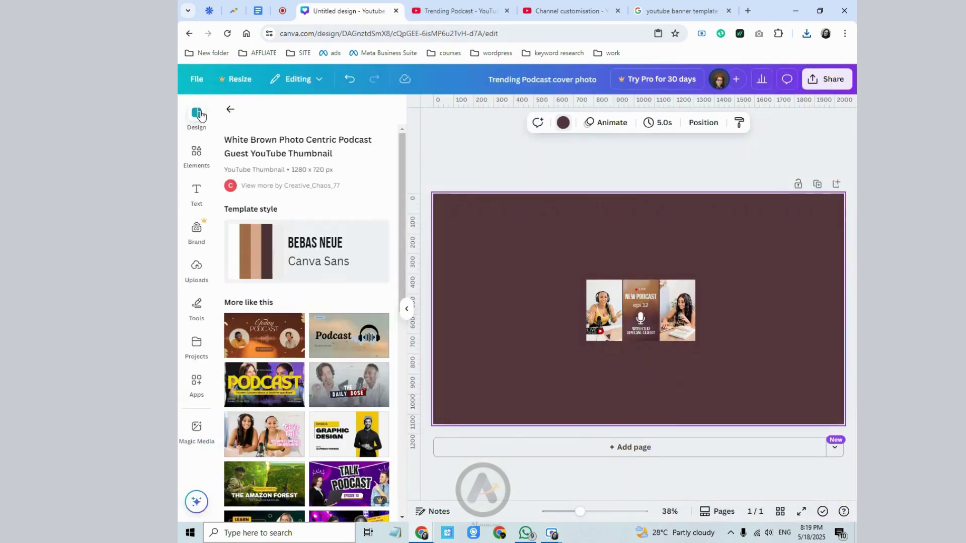
pyautogui.click(197, 79)
pyautogui.click(206, 78)
pyautogui.click(206, 78)
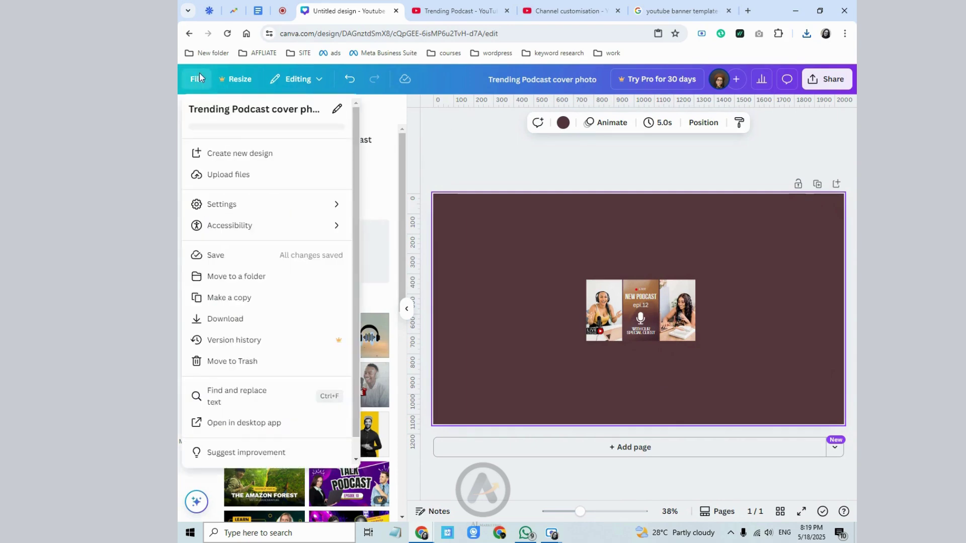
pyautogui.click(273, 156)
pyautogui.click(241, 305)
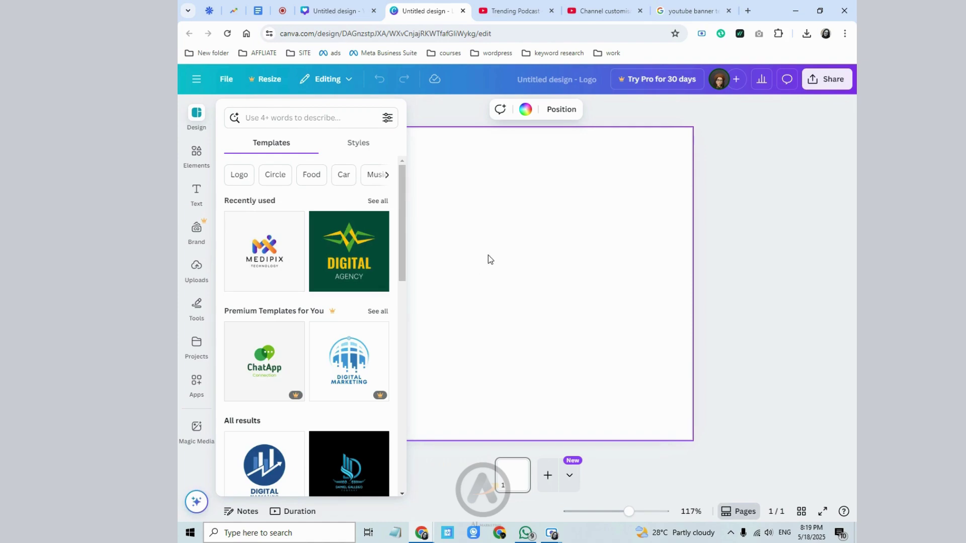
# - Search the logo templates for 'podcast'
pyautogui.scroll(-3, 314, 344)
pyautogui.scroll(1, 319, 348)
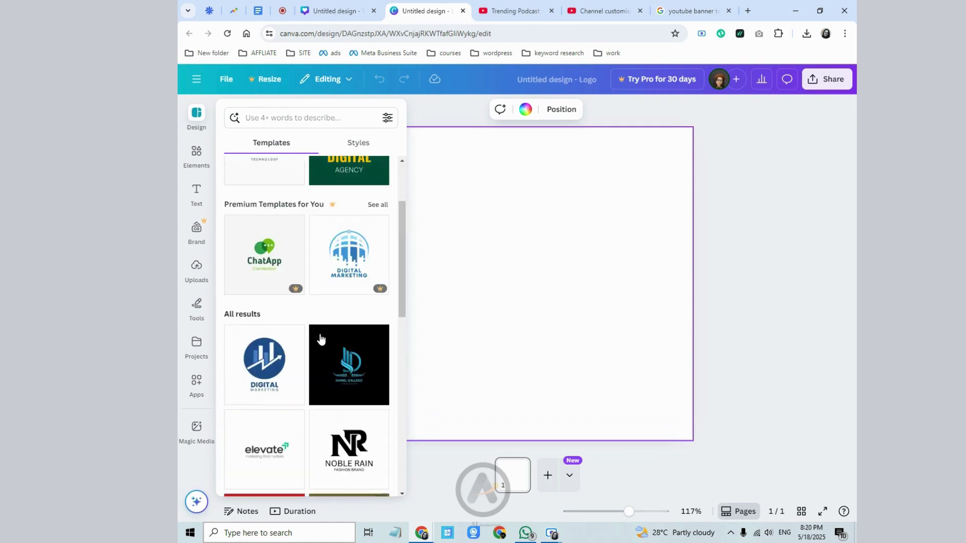
pyautogui.click(247, 116)
pyautogui.rightClick(249, 118)
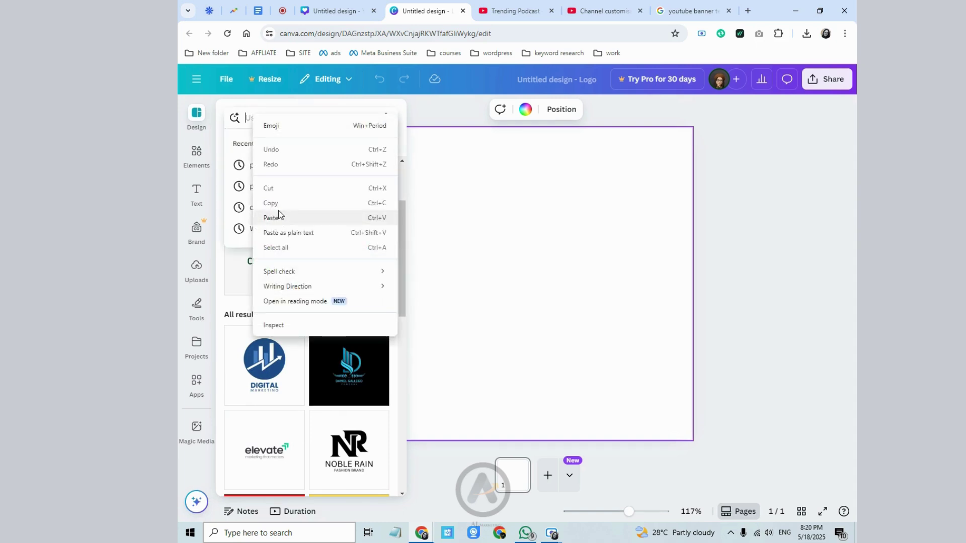
pyautogui.click(280, 215)
pyautogui.click(299, 165)
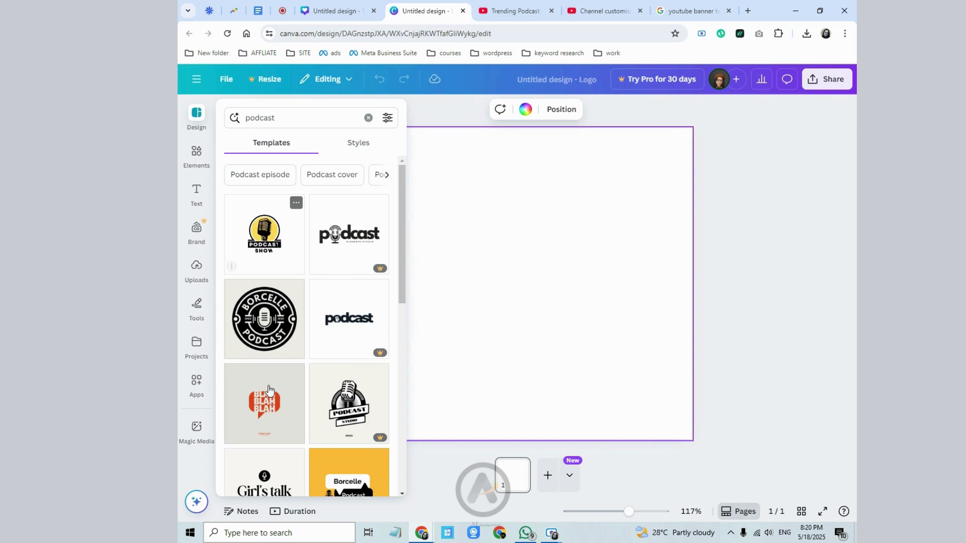
# - Apply the Girl's talk podcast template, then switch to the Trending Podcast YouTube channel
pyautogui.scroll(-1, 272, 445)
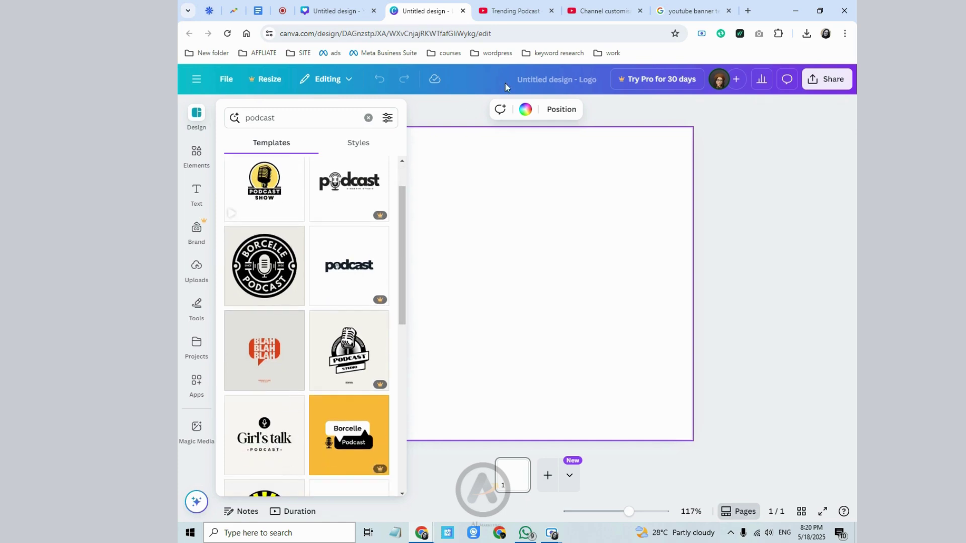
pyautogui.click(261, 443)
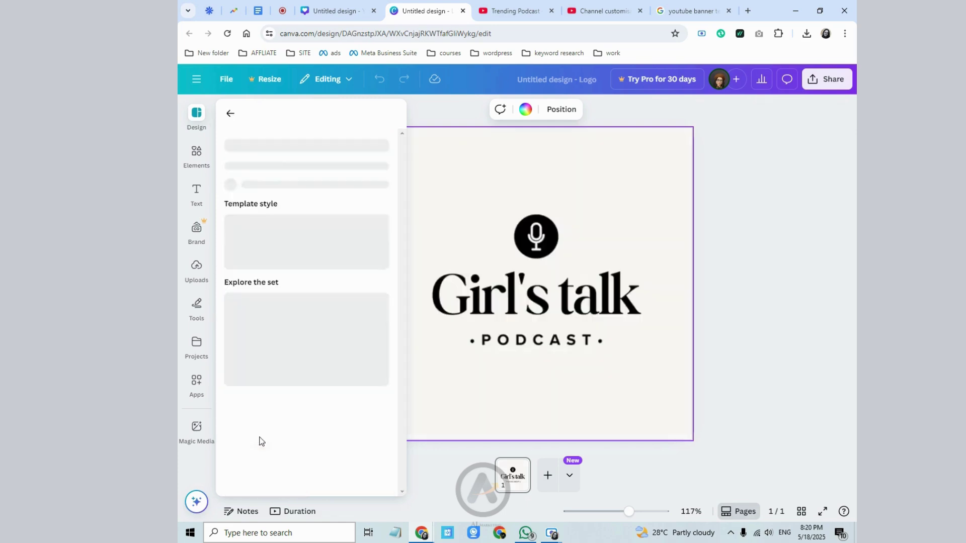
pyautogui.click(587, 373)
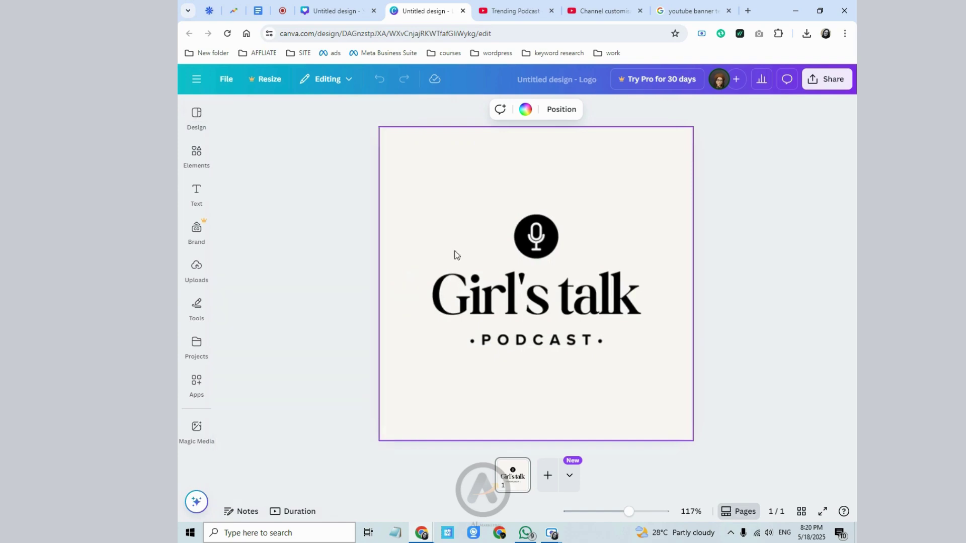
pyautogui.click(738, 285)
pyautogui.click(820, 85)
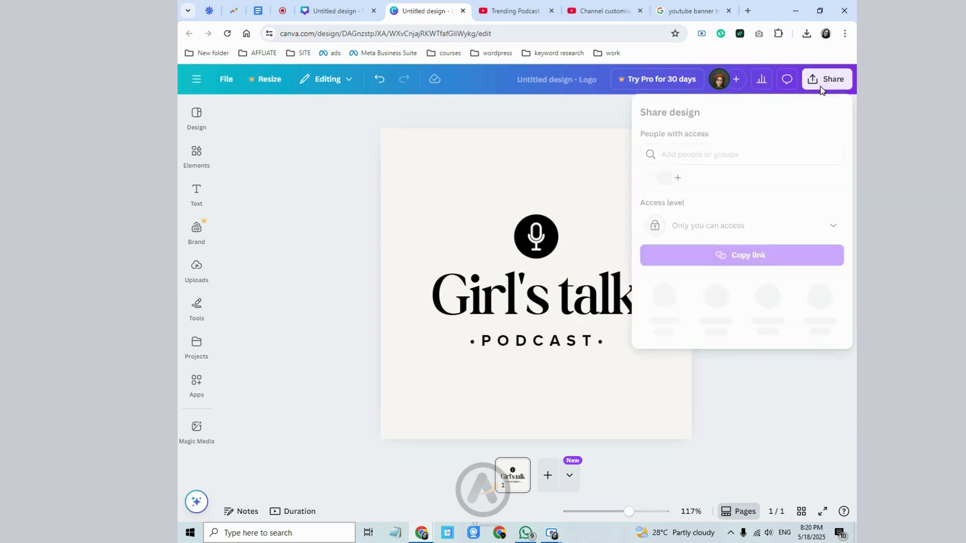
pyautogui.click(539, 6)
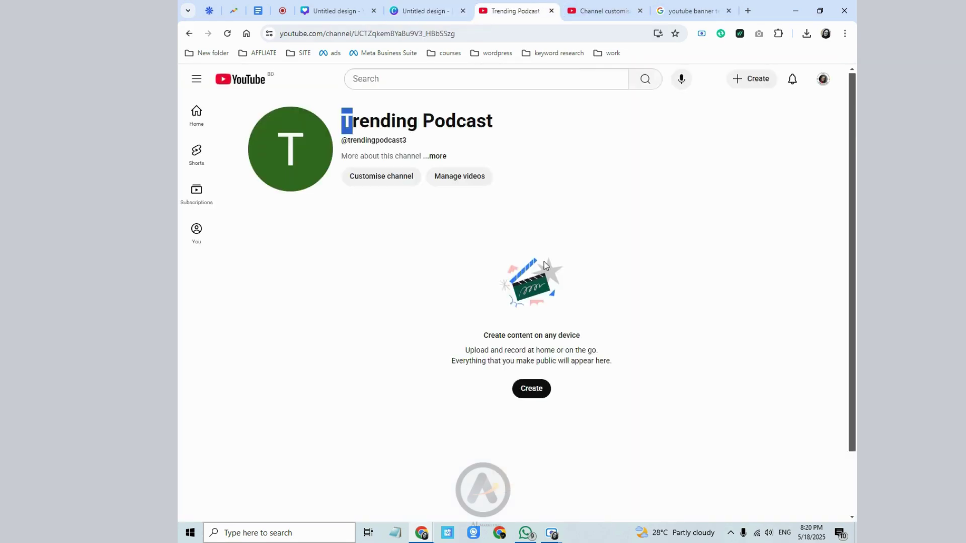
# - Try a brown #765534 page background on the Girl's talk logo, then undo back to cream
pyautogui.click(601, 10)
pyautogui.click(406, 6)
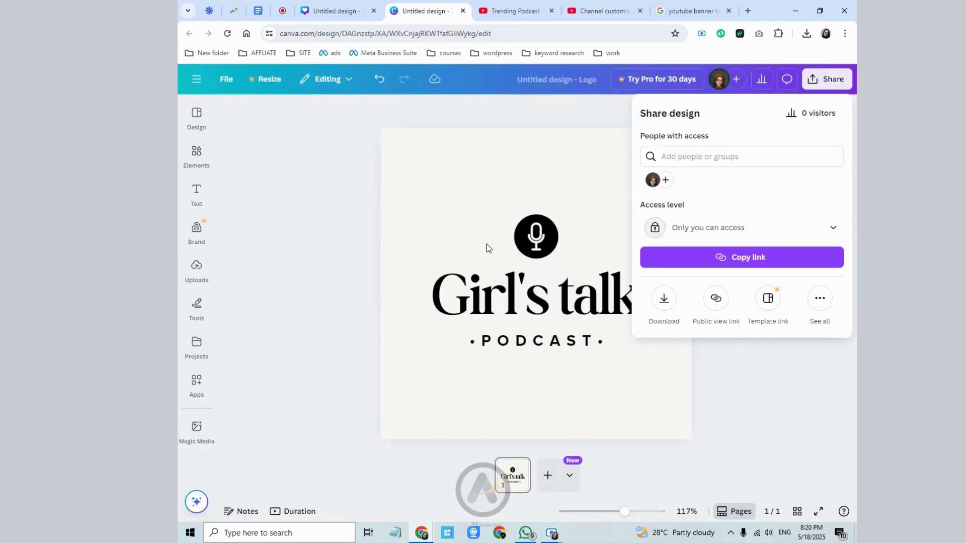
pyautogui.click(522, 303)
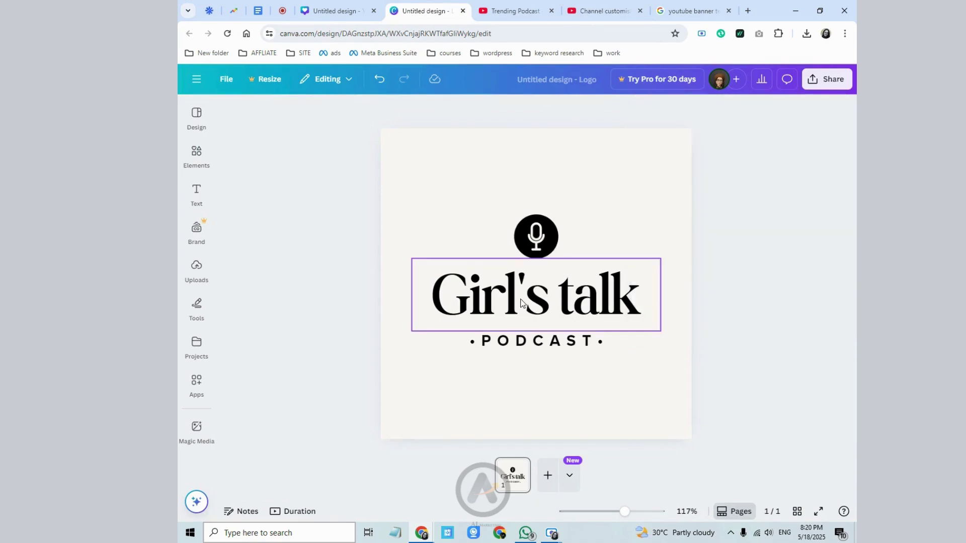
pyautogui.click(507, 214)
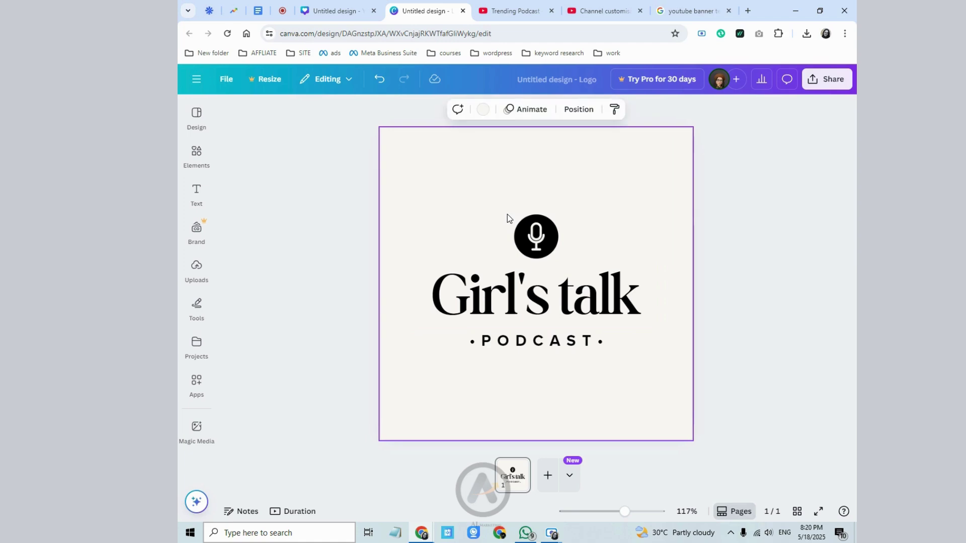
pyautogui.click(488, 115)
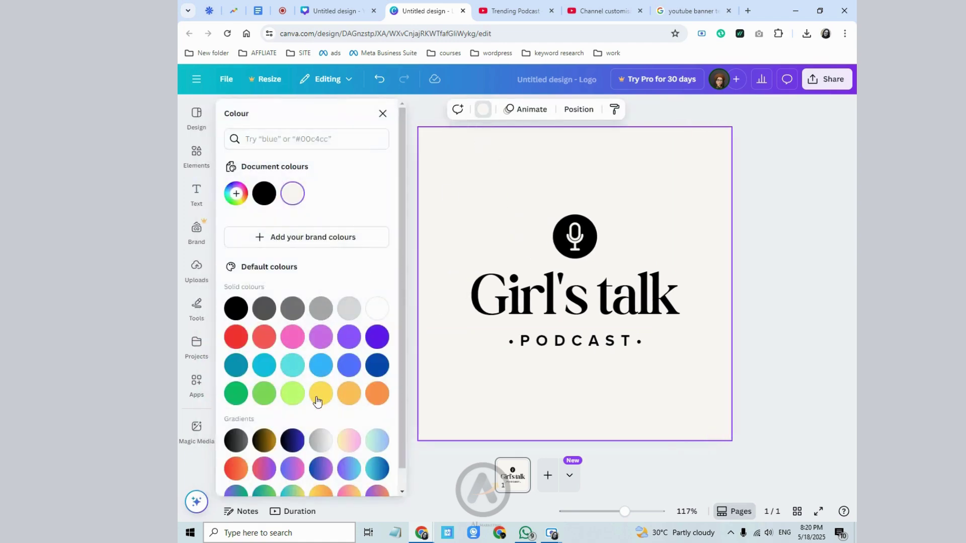
pyautogui.scroll(-1, 243, 272)
pyautogui.click(235, 172)
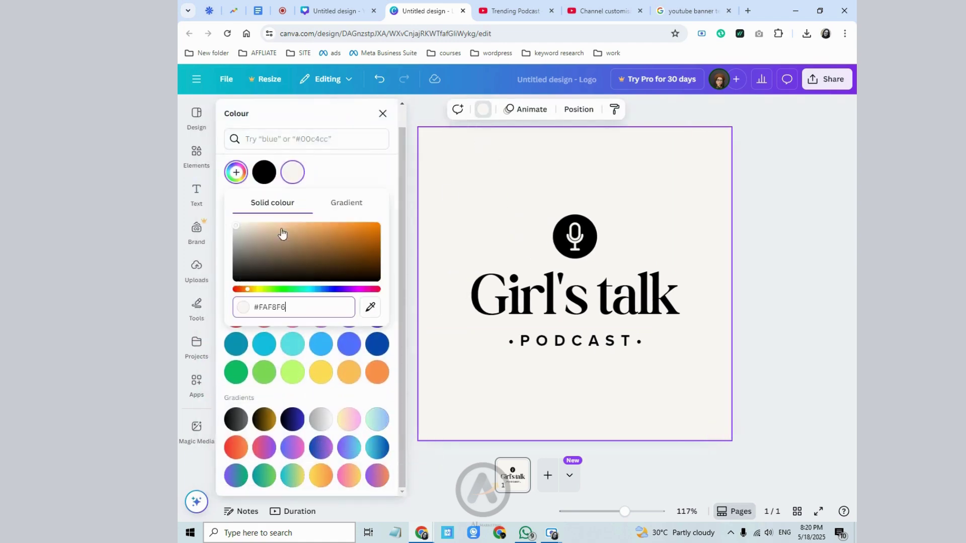
pyautogui.click(316, 254)
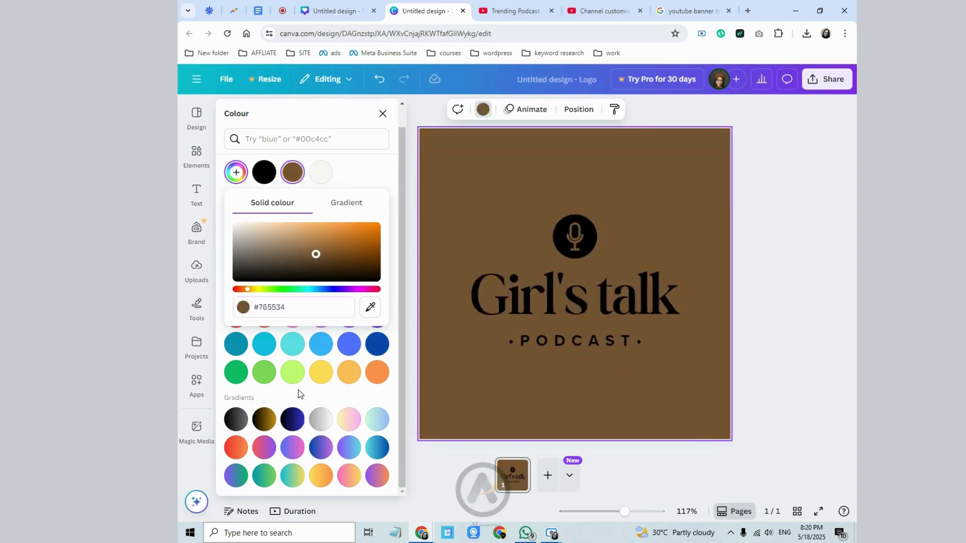
pyautogui.click(449, 229)
pyautogui.click(379, 79)
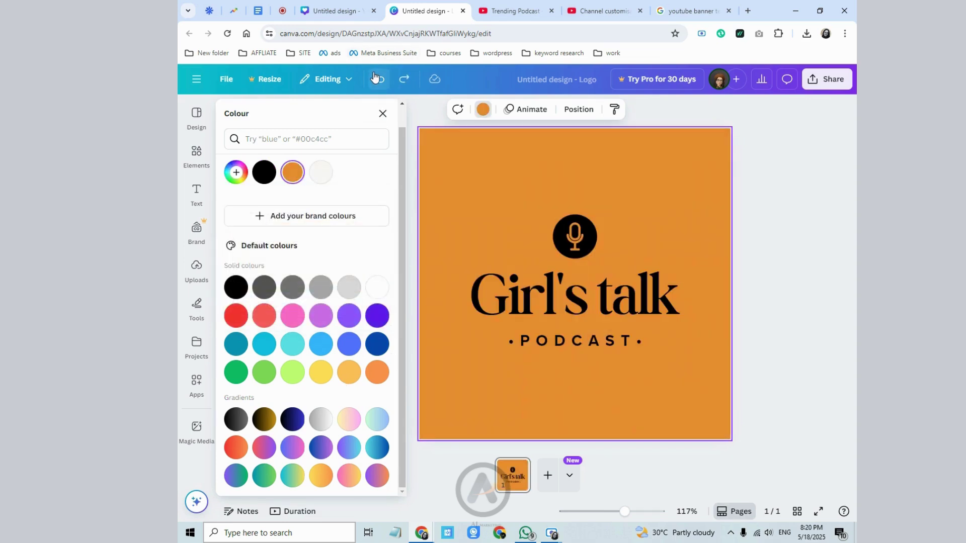
pyautogui.click(379, 79)
# - Open a custom colour picker for the Girl's talk title, leaving it unchanged
pyautogui.click(523, 309)
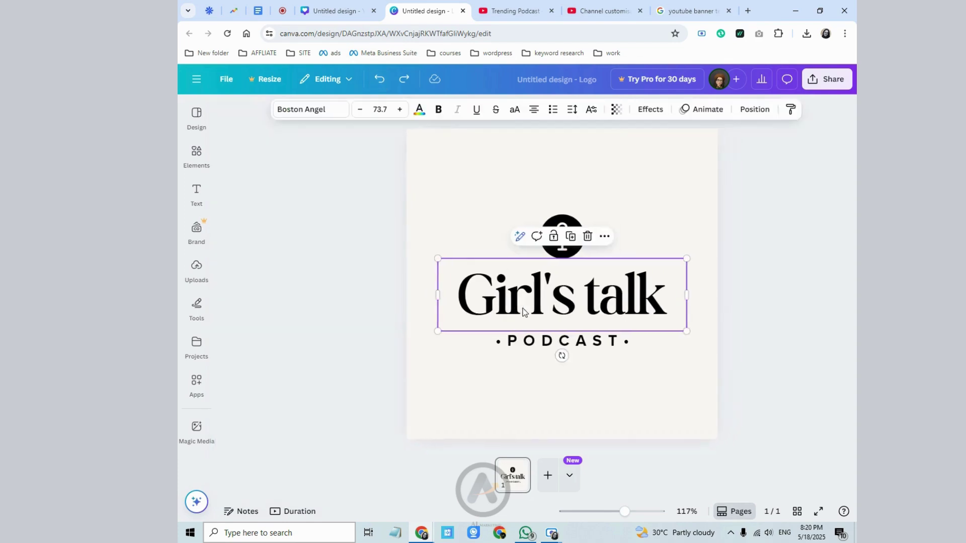
pyautogui.click(419, 110)
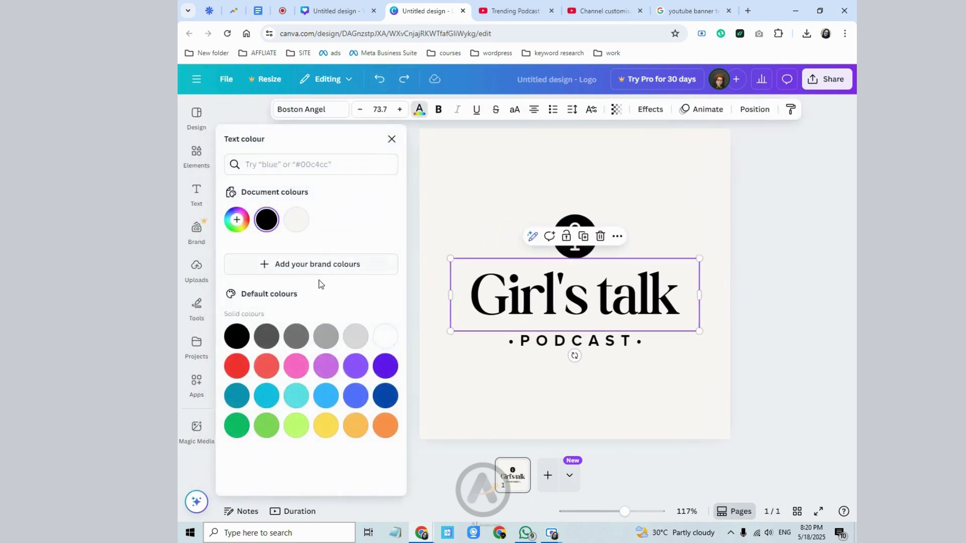
pyautogui.click(237, 219)
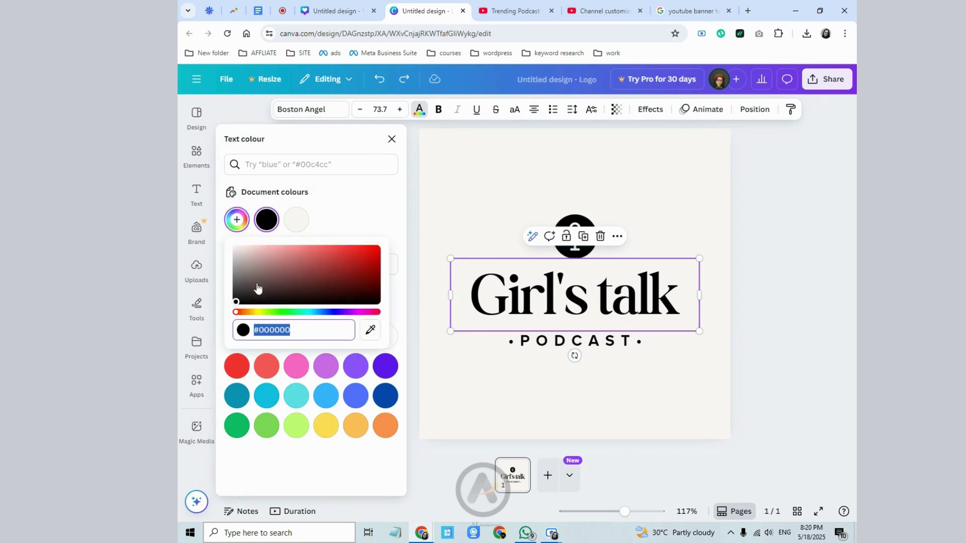
pyautogui.click(500, 181)
# - Upload 'Trending Podcast cover photo' and place it at the page's top-left
pyautogui.click(196, 269)
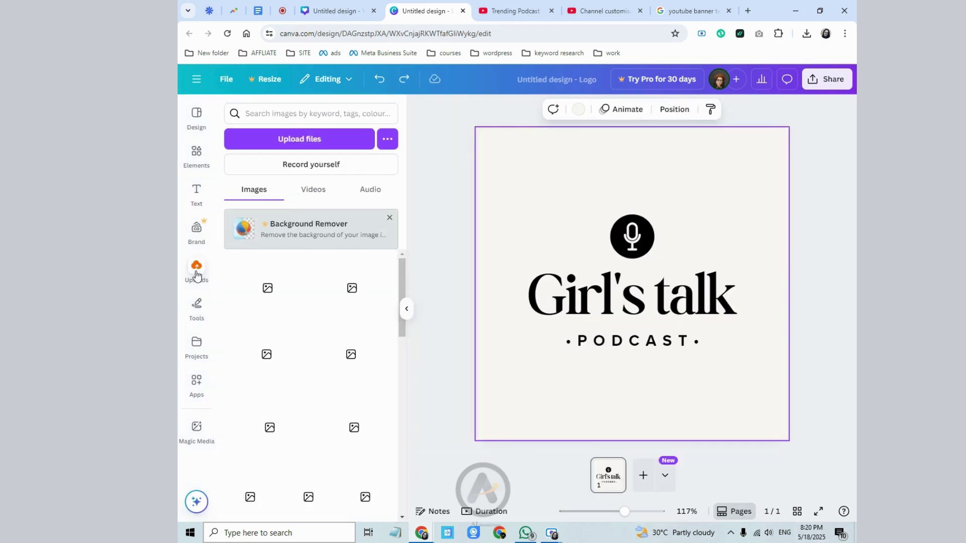
pyautogui.click(307, 135)
pyautogui.click(294, 103)
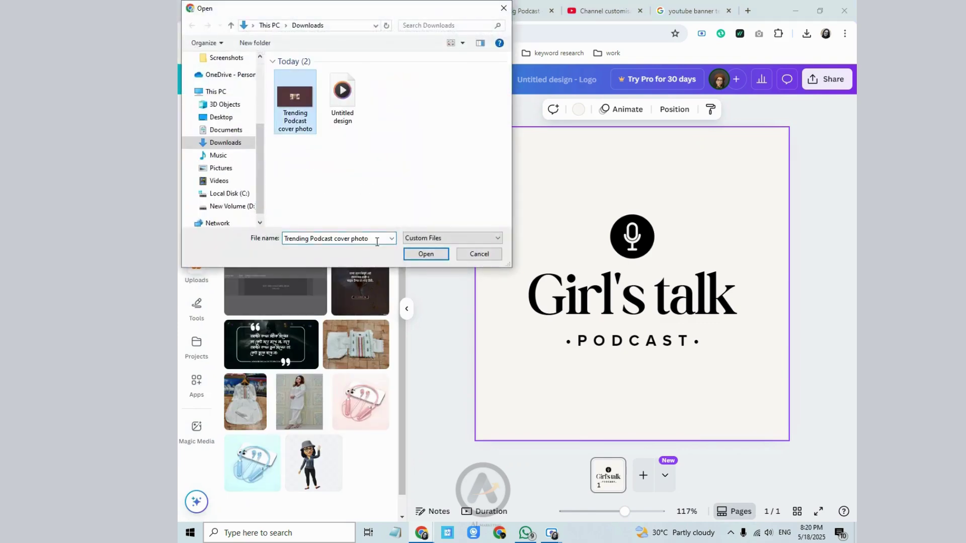
pyautogui.click(412, 255)
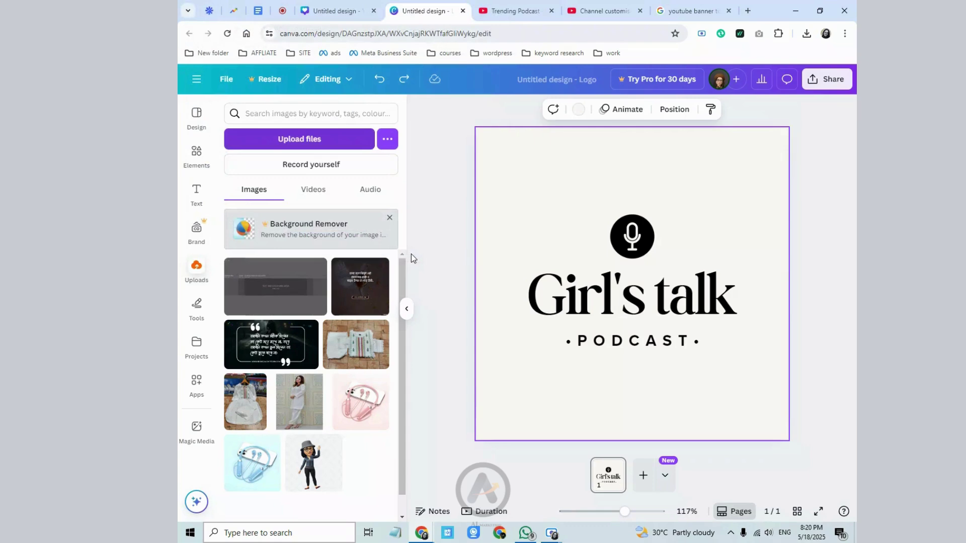
pyautogui.click(276, 282)
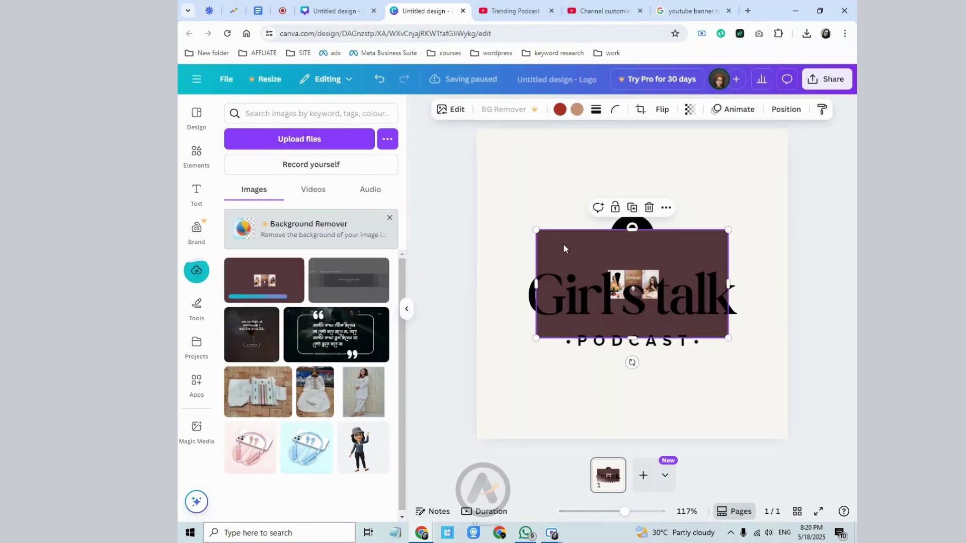
pyautogui.moveTo(622, 280); pyautogui.dragTo(566, 177)
# - Select the Girl's talk title and bring up its colour choices
pyautogui.click(515, 342)
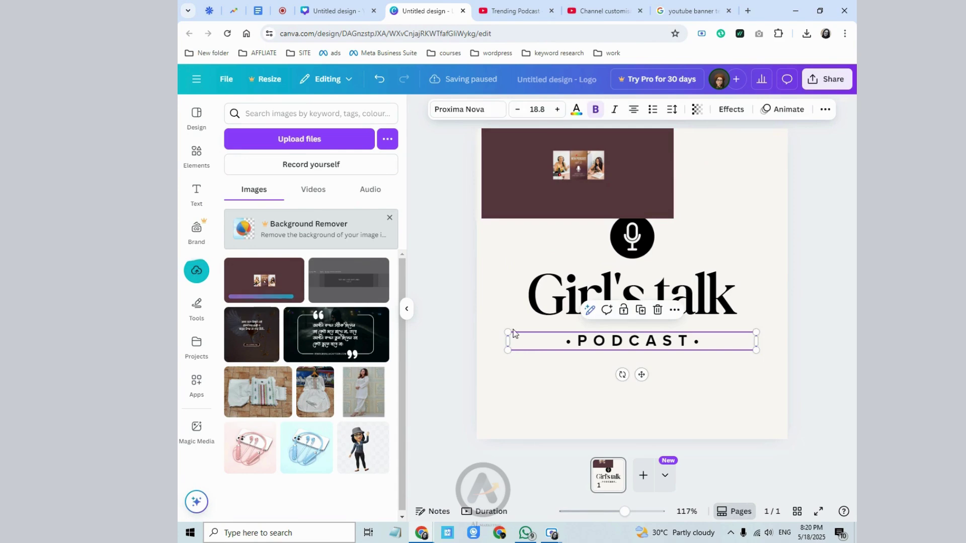
pyautogui.click(504, 250)
pyautogui.click(550, 188)
pyautogui.click(606, 299)
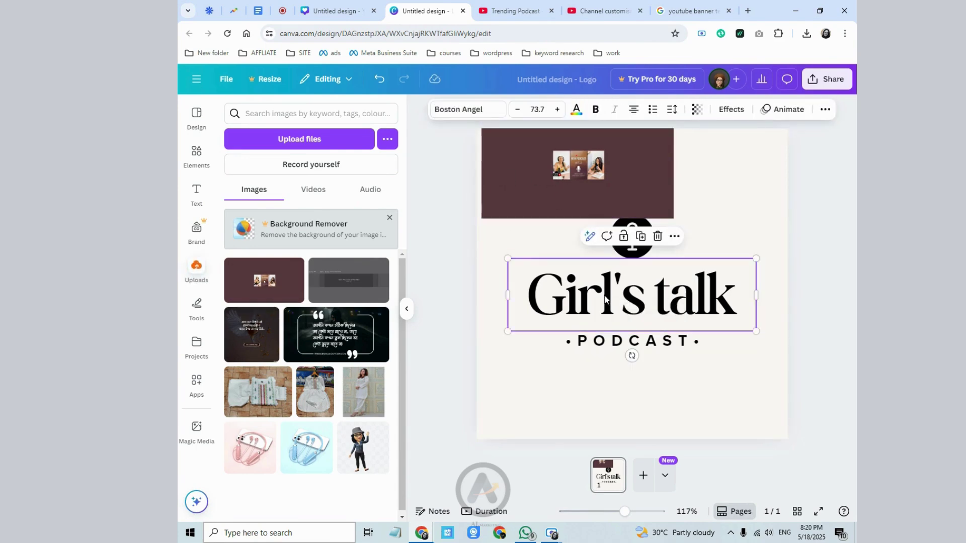
pyautogui.click(576, 109)
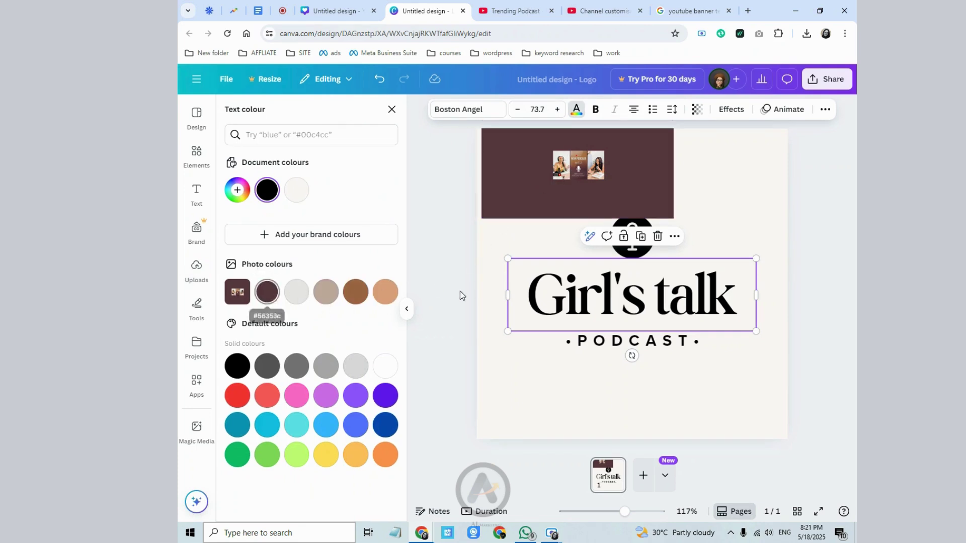
# - Colour the Girl's talk title dark brown and the PODCAST tagline taupe #bea79c
pyautogui.click(271, 297)
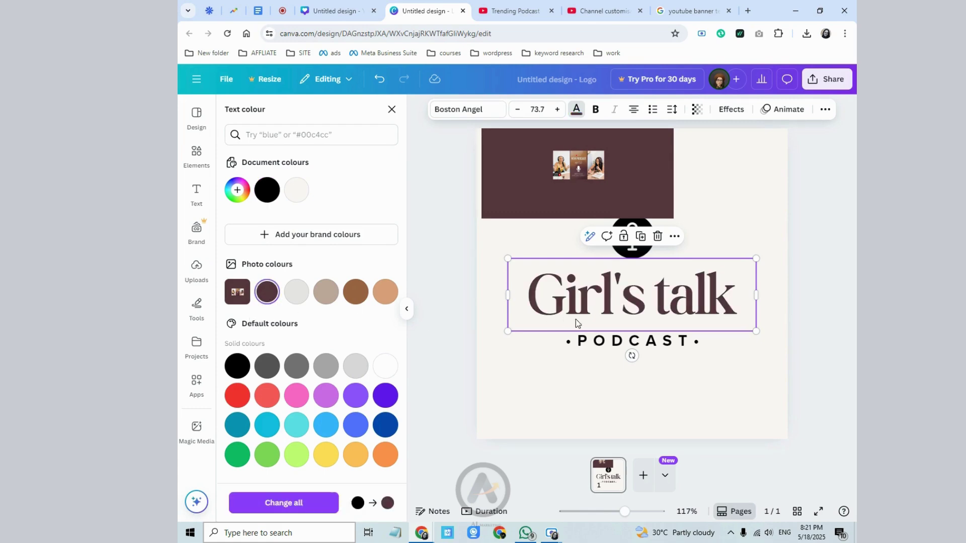
pyautogui.click(566, 346)
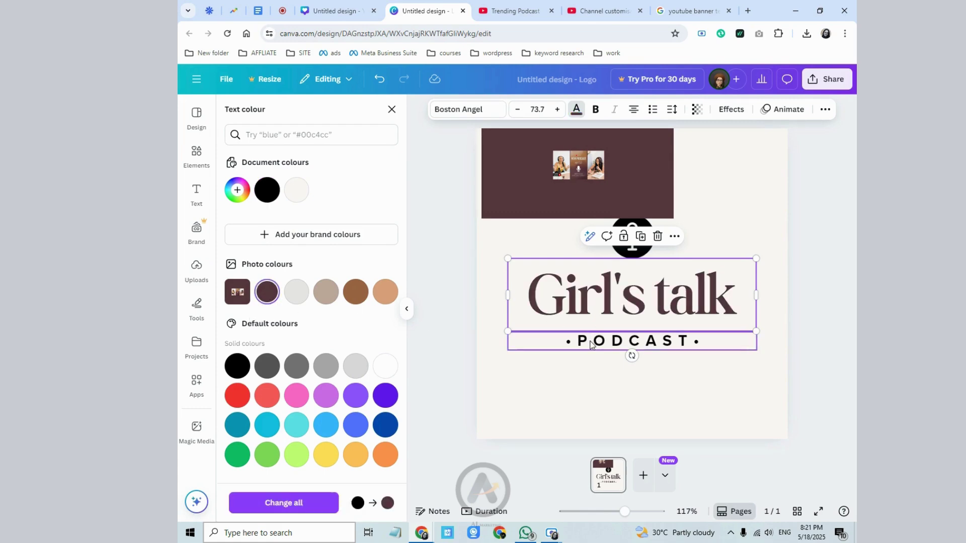
pyautogui.click(329, 301)
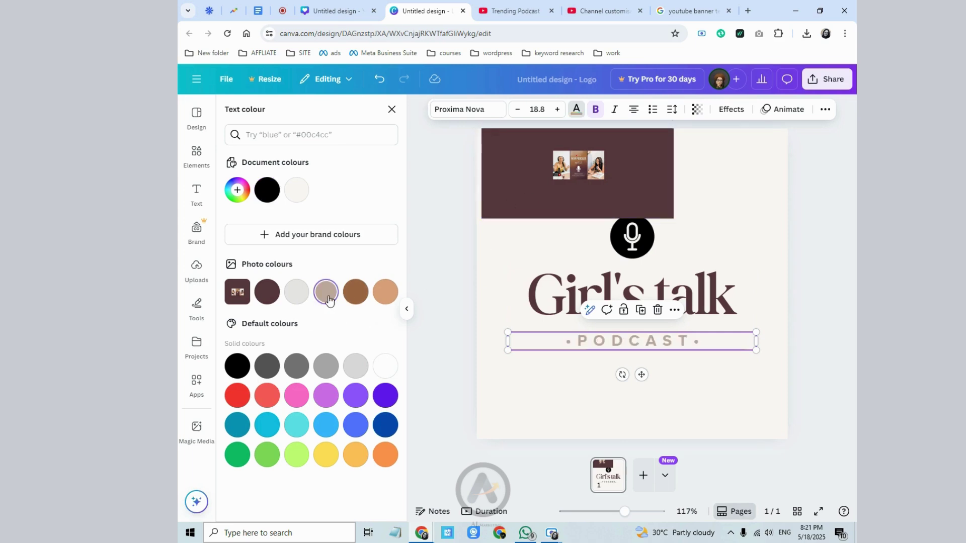
# - Make the microphone circle dark brown and delete the maroon photo block
pyautogui.click(623, 252)
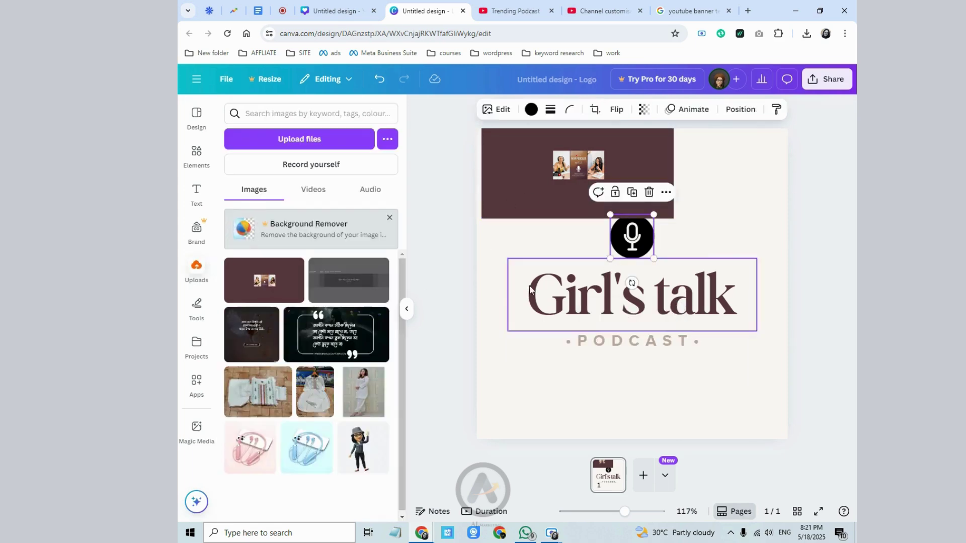
pyautogui.click(532, 109)
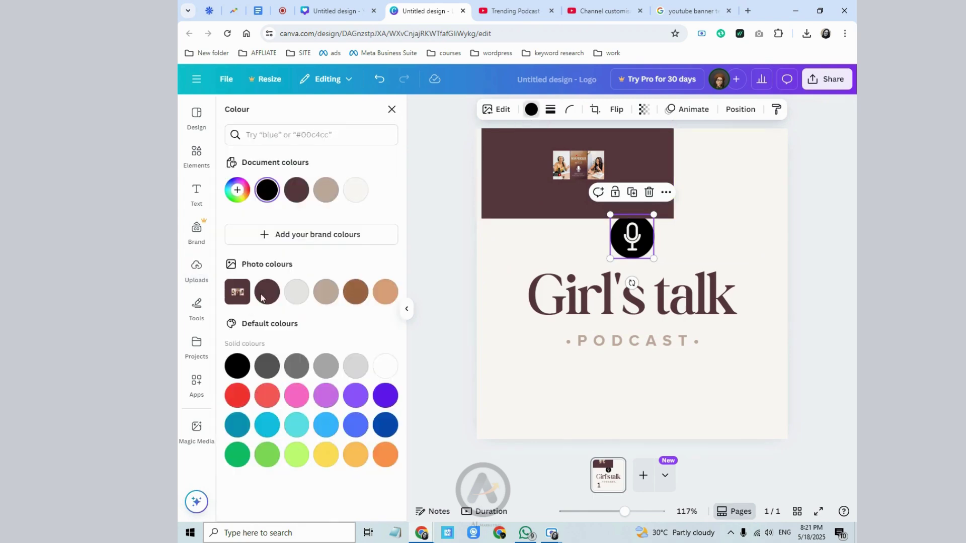
pyautogui.click(267, 293)
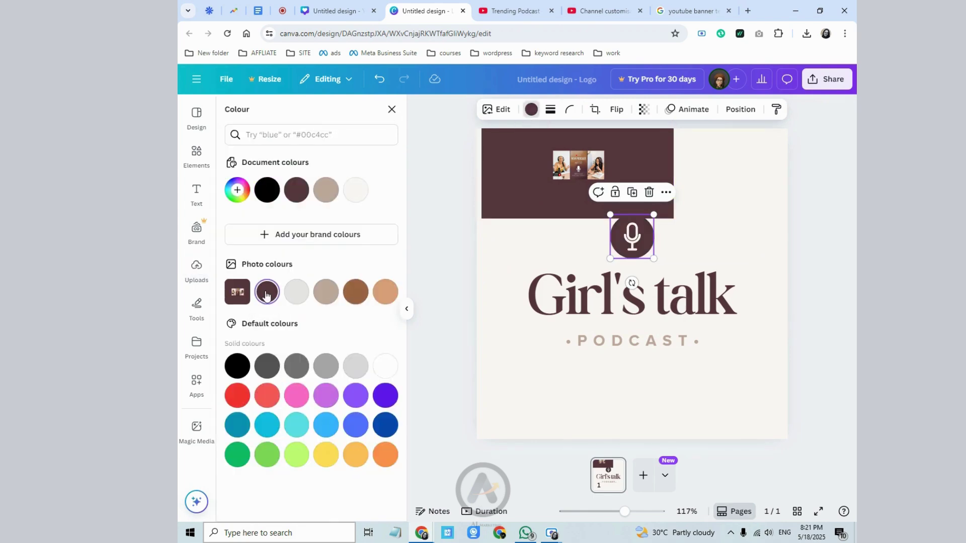
pyautogui.click(536, 195)
pyautogui.click(594, 241)
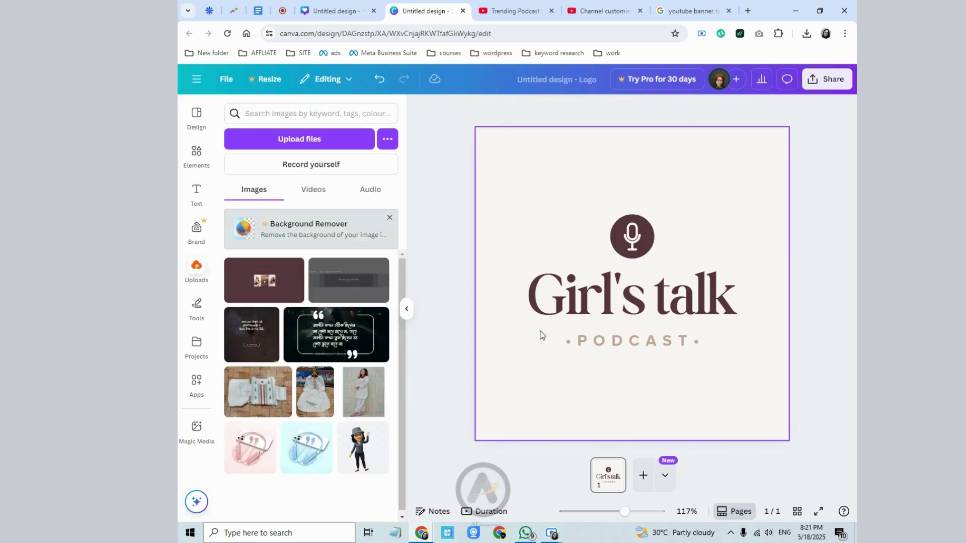
pyautogui.click(827, 79)
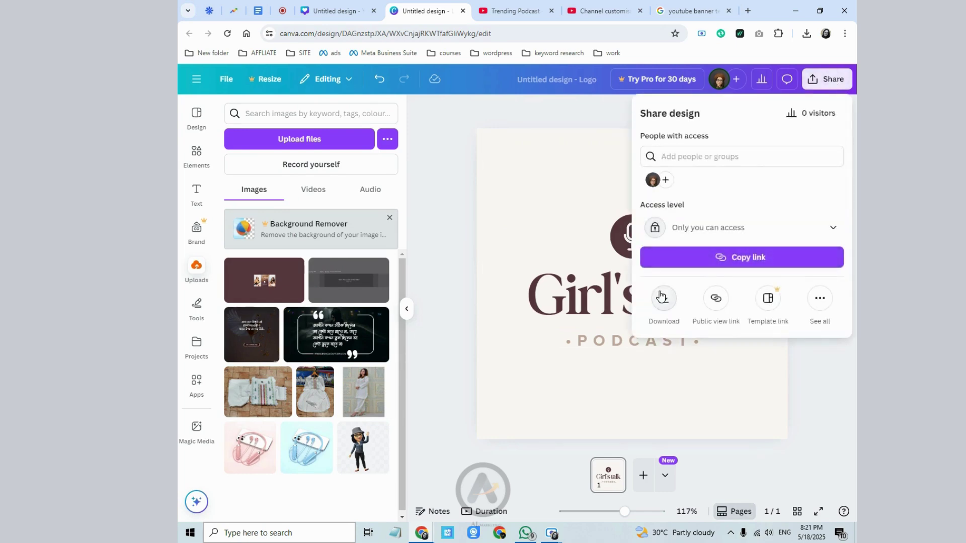
# - Review the PNG 500 × 500 px download settings, then close the panel without downloading
pyautogui.click(661, 298)
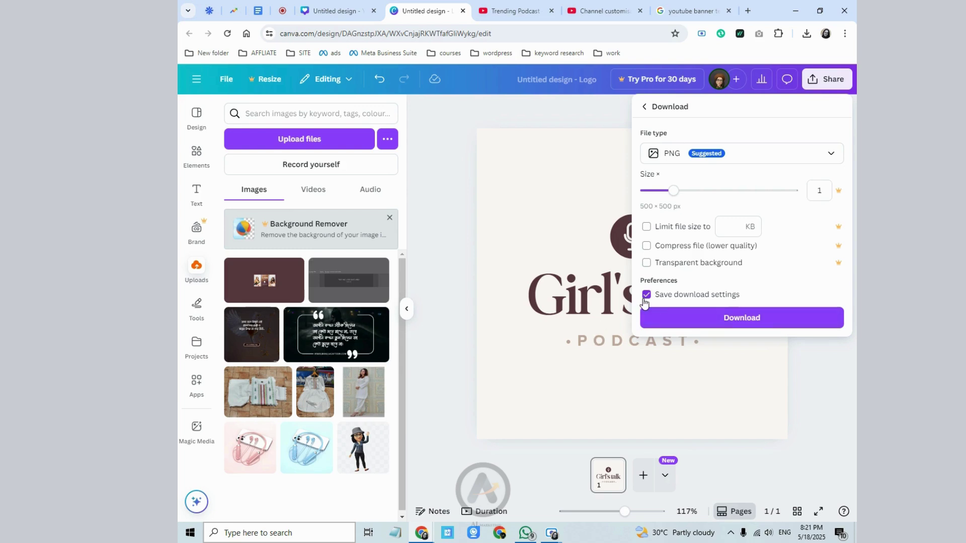
pyautogui.click(379, 83)
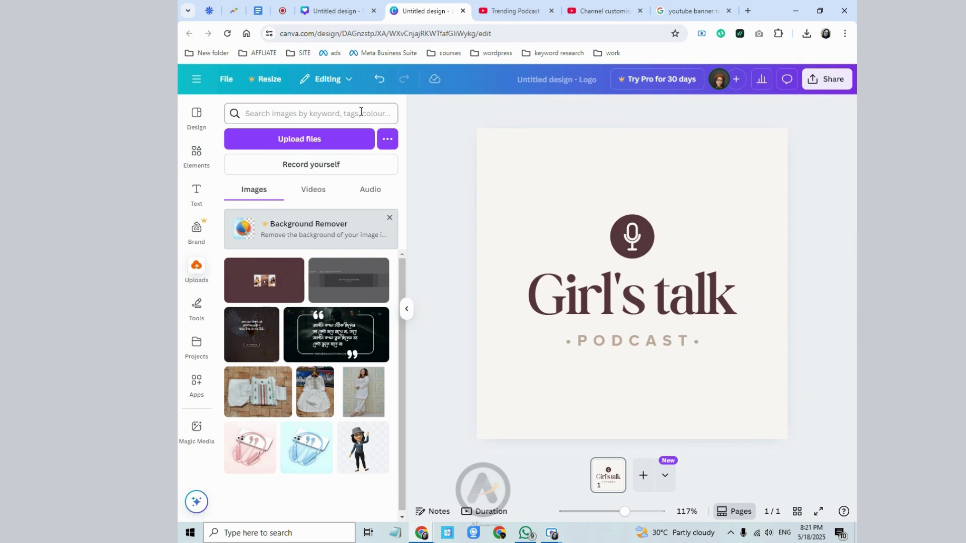
# - Undo the colour changes back to black, then delete the restored maroon photo block
pyautogui.click(379, 86)
pyautogui.click(379, 80)
pyautogui.click(379, 80)
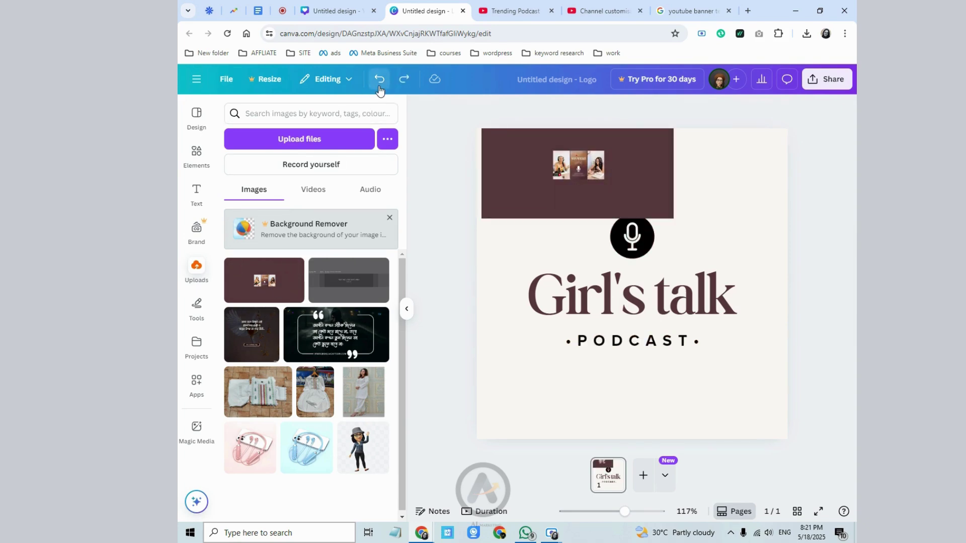
pyautogui.click(380, 80)
pyautogui.click(563, 191)
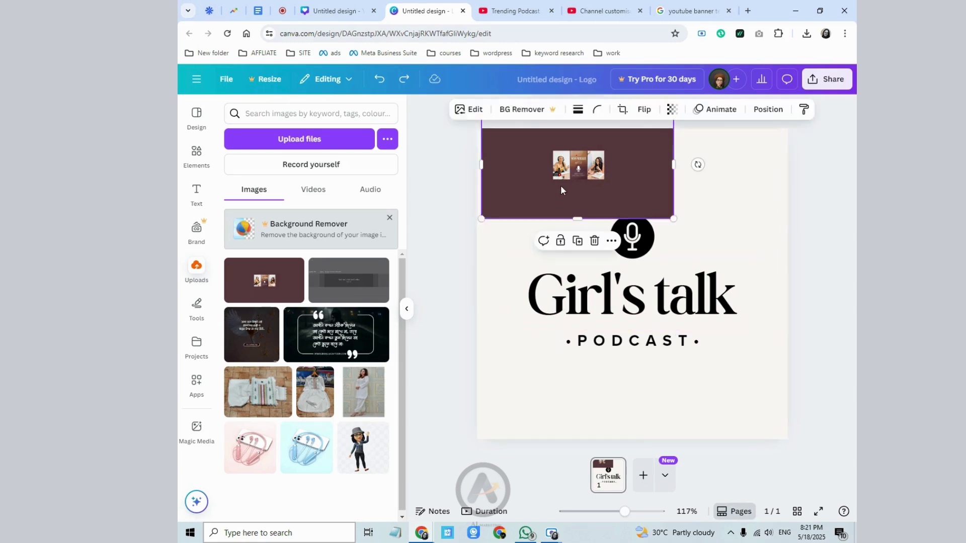
pyautogui.click(595, 242)
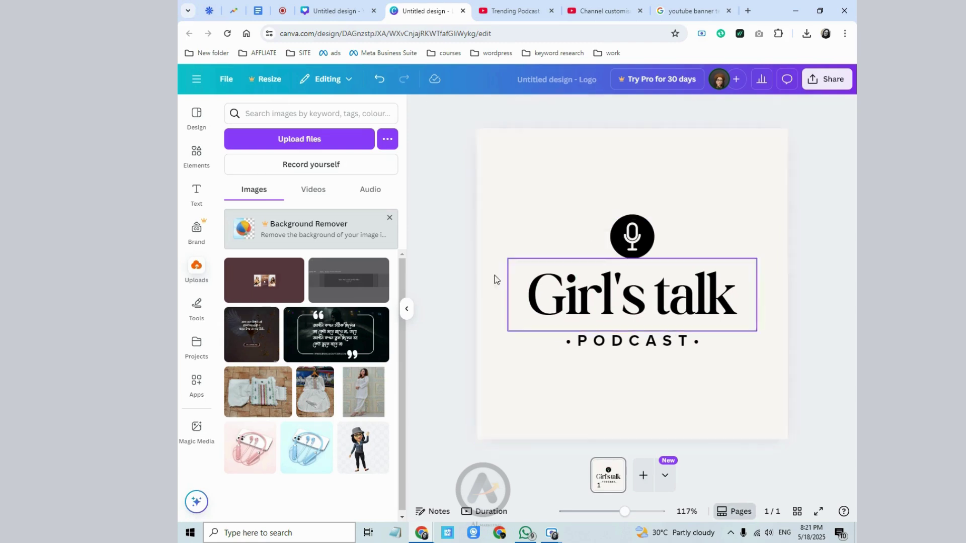
# - Re-add the uploaded maroon image, shrink it to about 166 × 93, and move it top-left
pyautogui.click(256, 282)
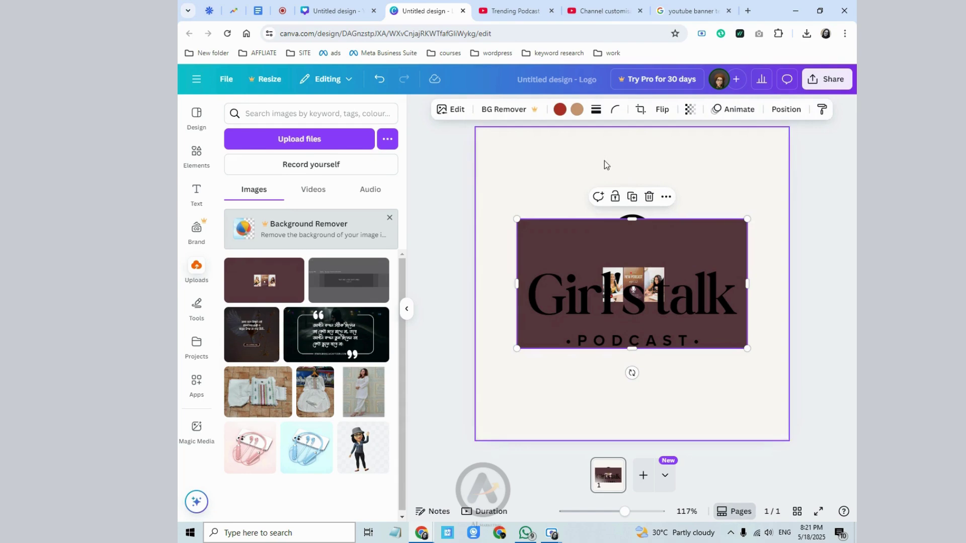
pyautogui.click(618, 267)
pyautogui.click(618, 253)
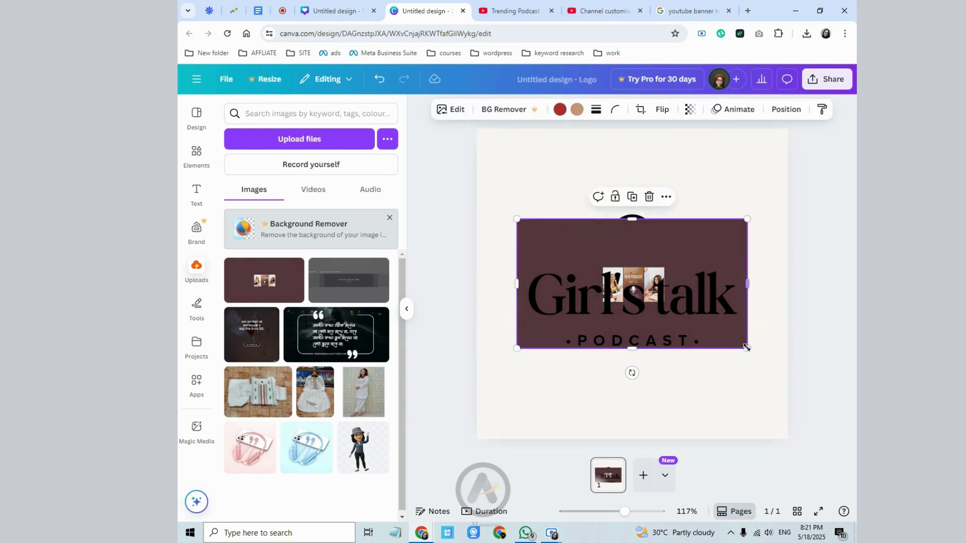
pyautogui.moveTo(748, 348); pyautogui.dragTo(626, 250)
pyautogui.moveTo(538, 272); pyautogui.dragTo(515, 224)
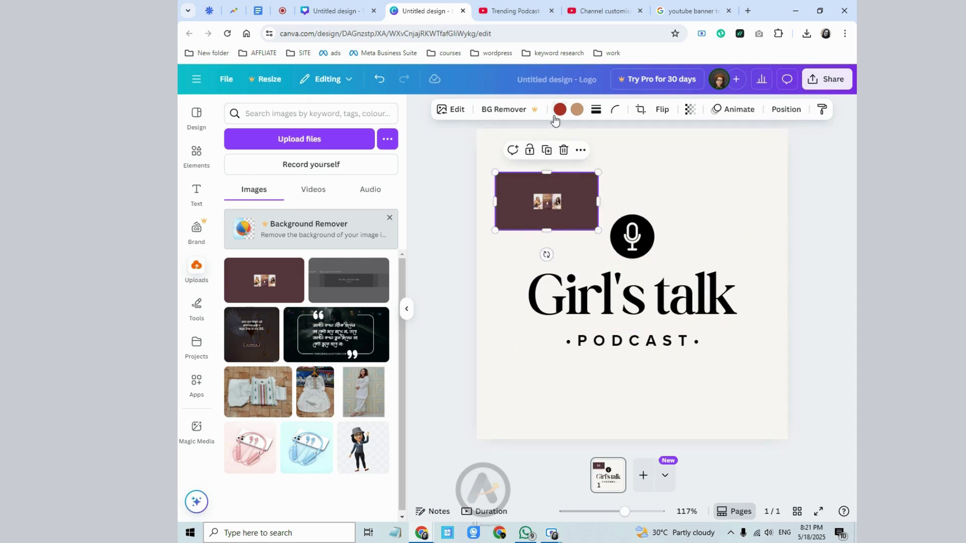
pyautogui.click(583, 286)
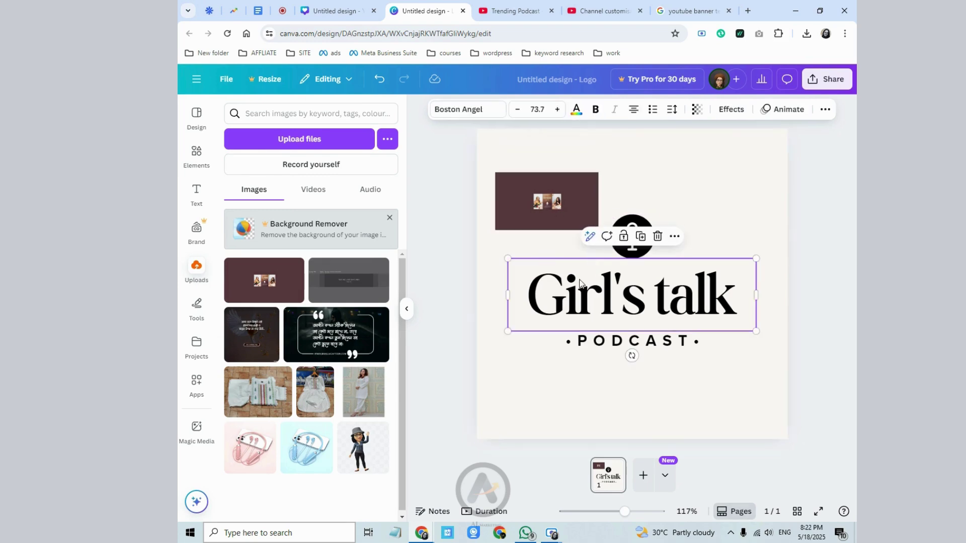
# - Nudge the maroon image into the corner, then make Girl's talk dark maroon and PODCAST light tan
pyautogui.click(578, 116)
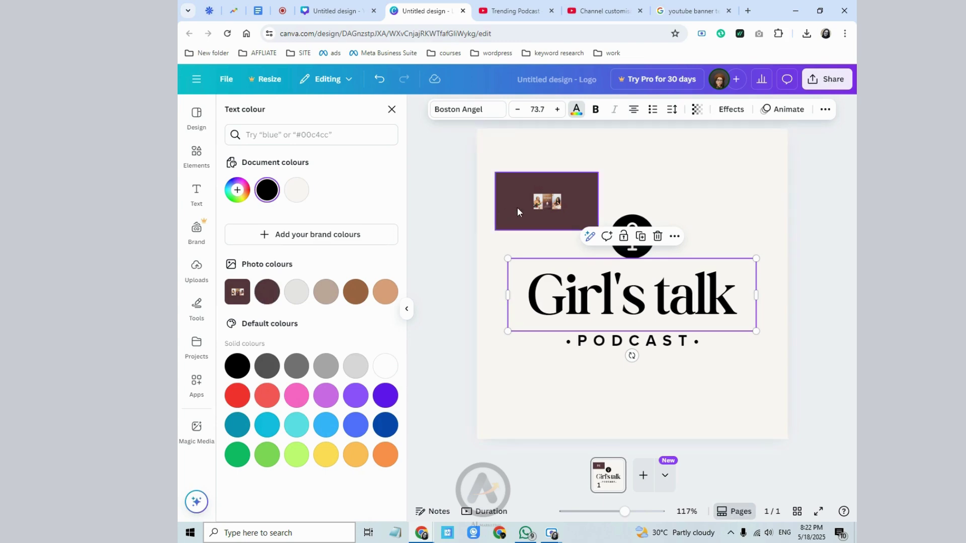
pyautogui.moveTo(518, 212); pyautogui.dragTo(509, 175)
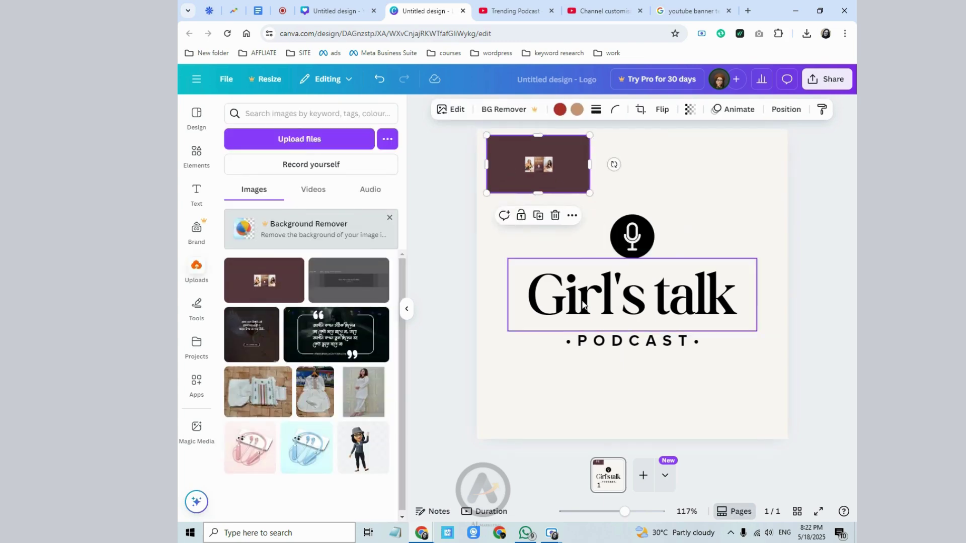
pyautogui.click(662, 295)
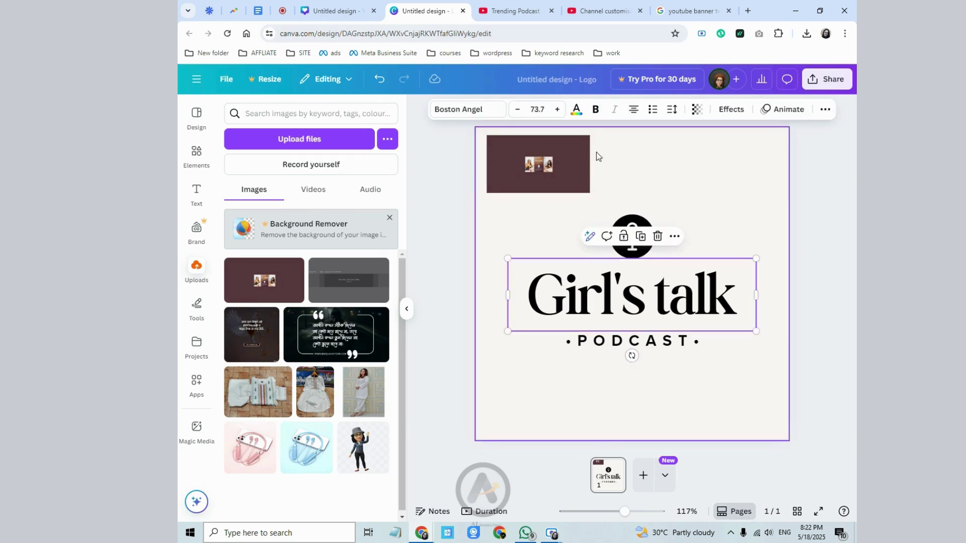
pyautogui.click(576, 109)
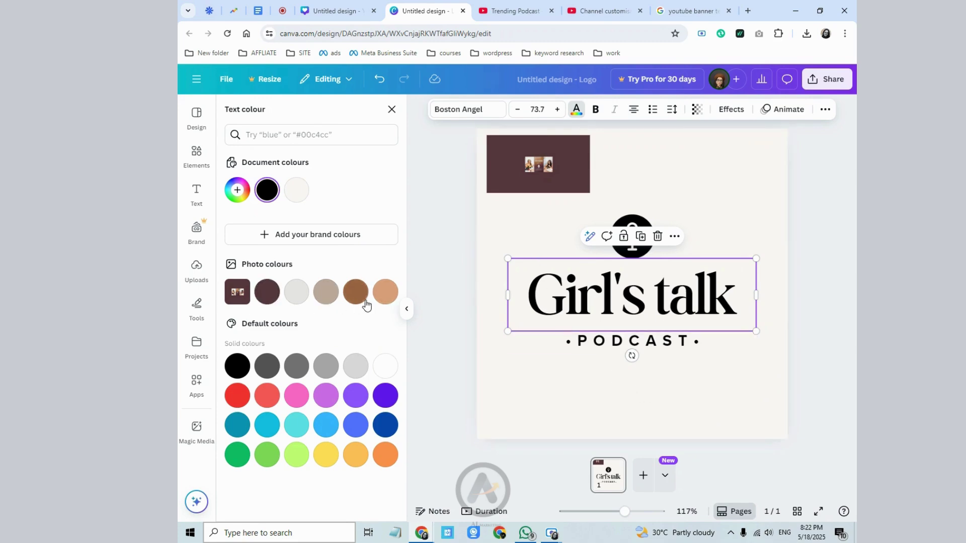
pyautogui.click(266, 302)
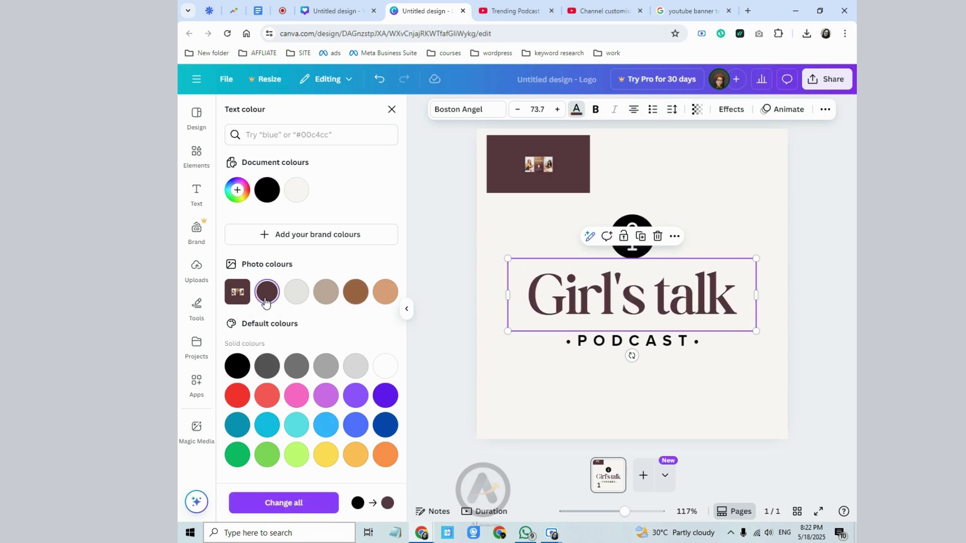
pyautogui.click(609, 348)
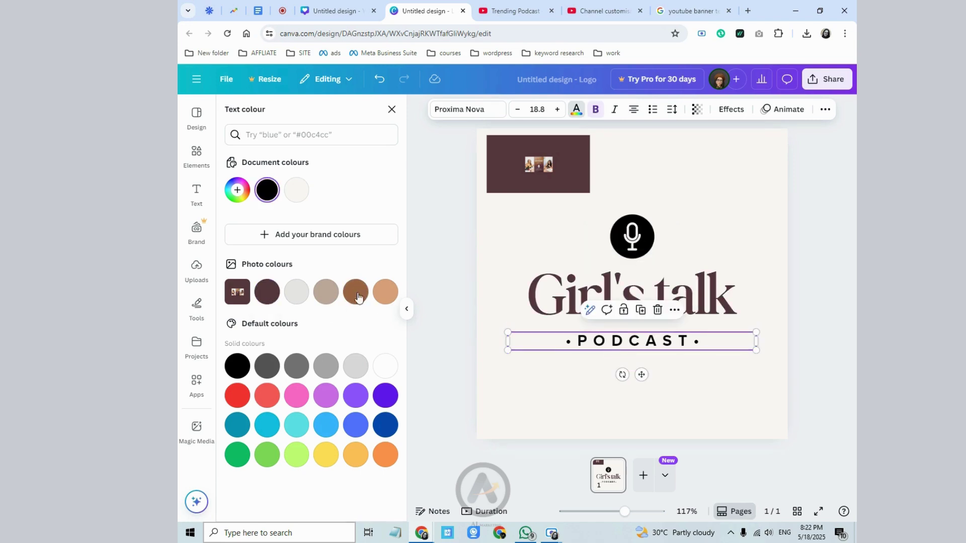
pyautogui.click(326, 292)
# - Recolour the microphone circle dark brown and remove the maroon photo block
pyautogui.click(632, 239)
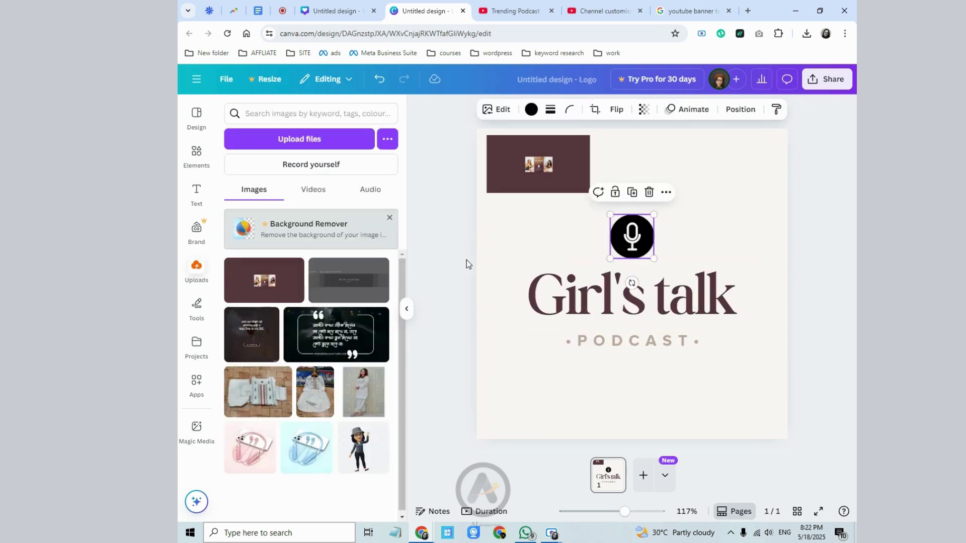
pyautogui.click(531, 110)
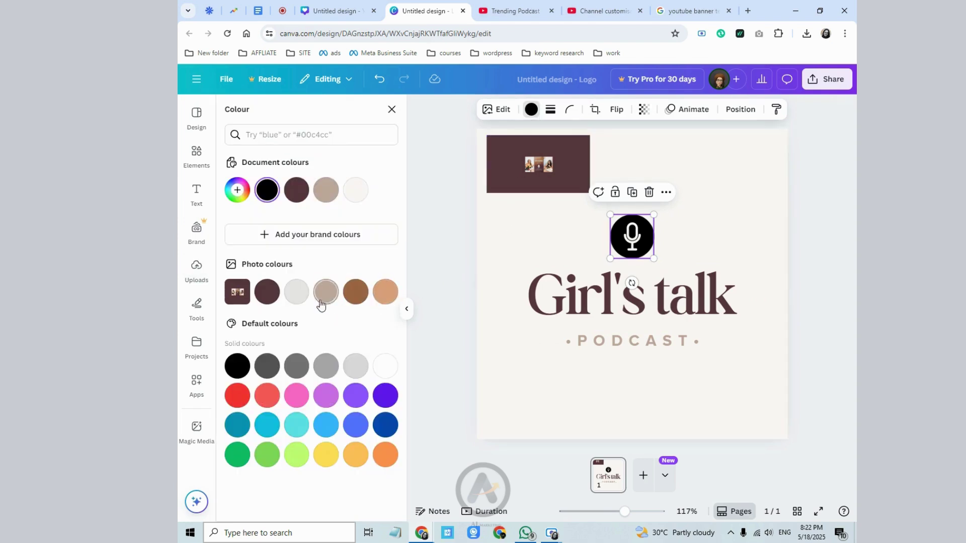
pyautogui.click(266, 292)
pyautogui.click(567, 382)
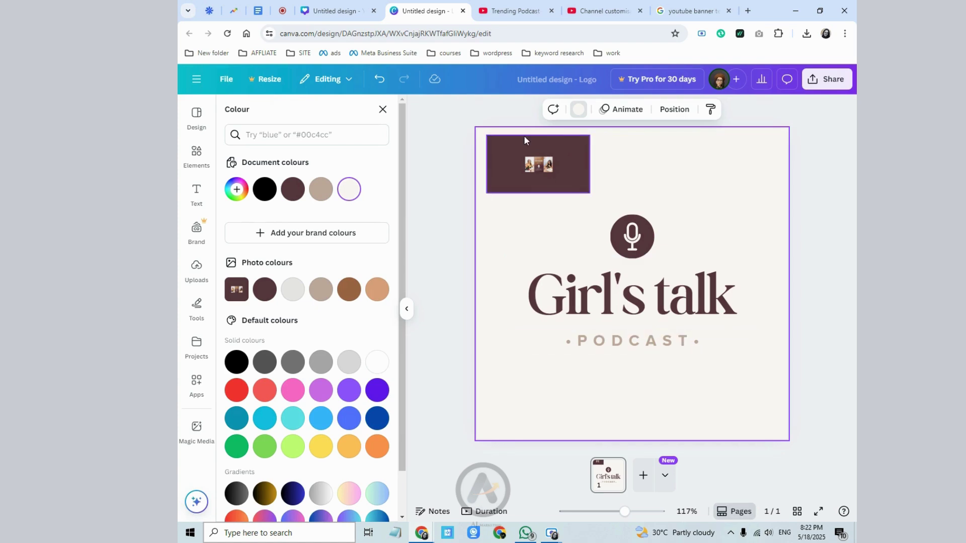
pyautogui.click(545, 170)
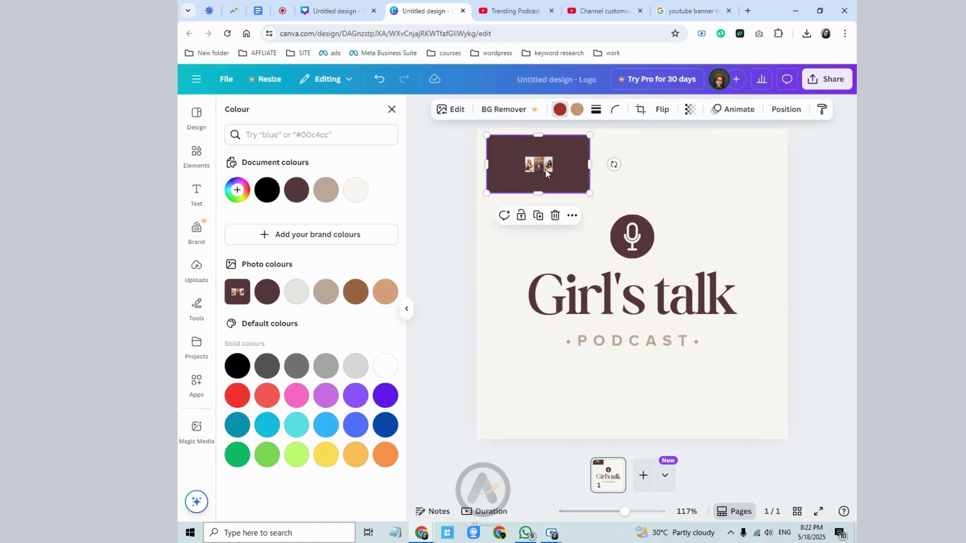
pyautogui.click(555, 216)
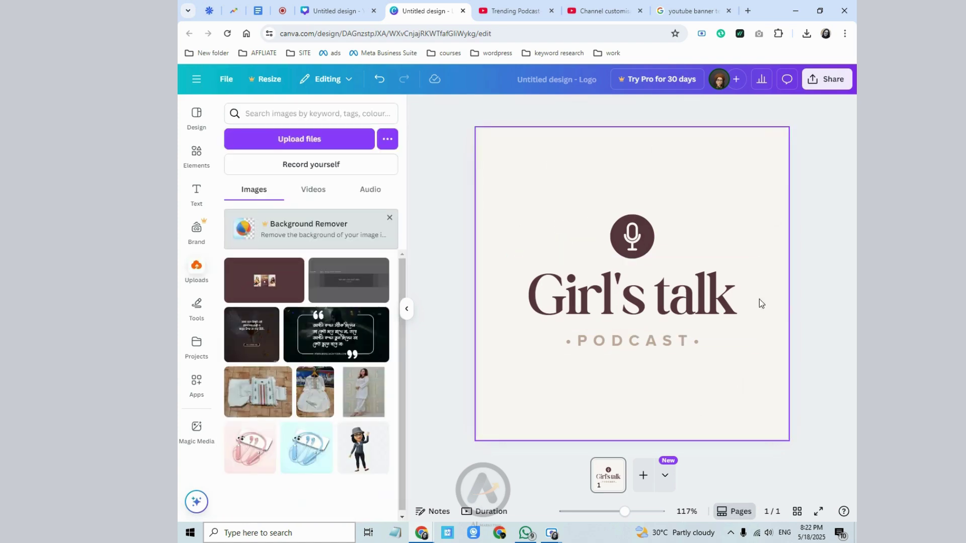
# - Download the Girl's talk logo as a 500 × 500 PNG, then return to YouTube Studio
pyautogui.click(840, 83)
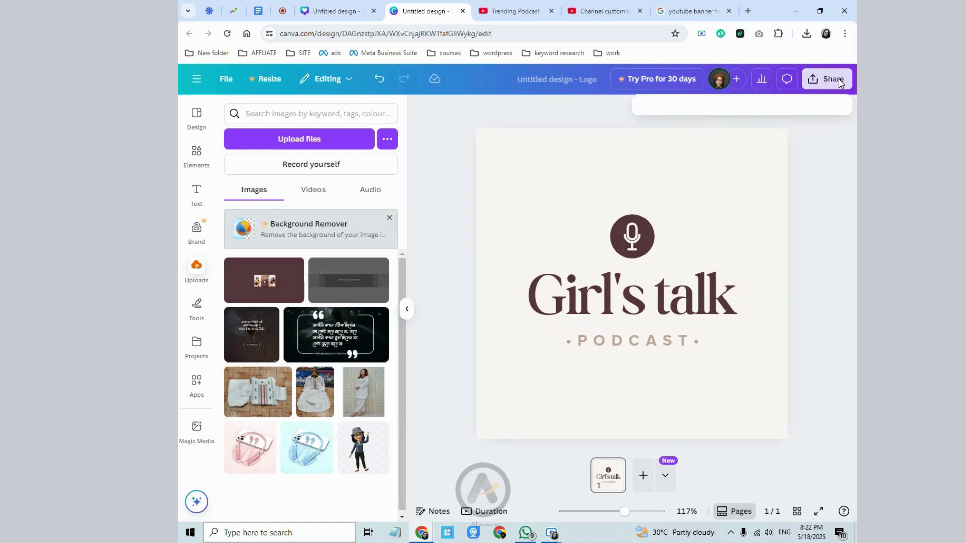
pyautogui.click(664, 300)
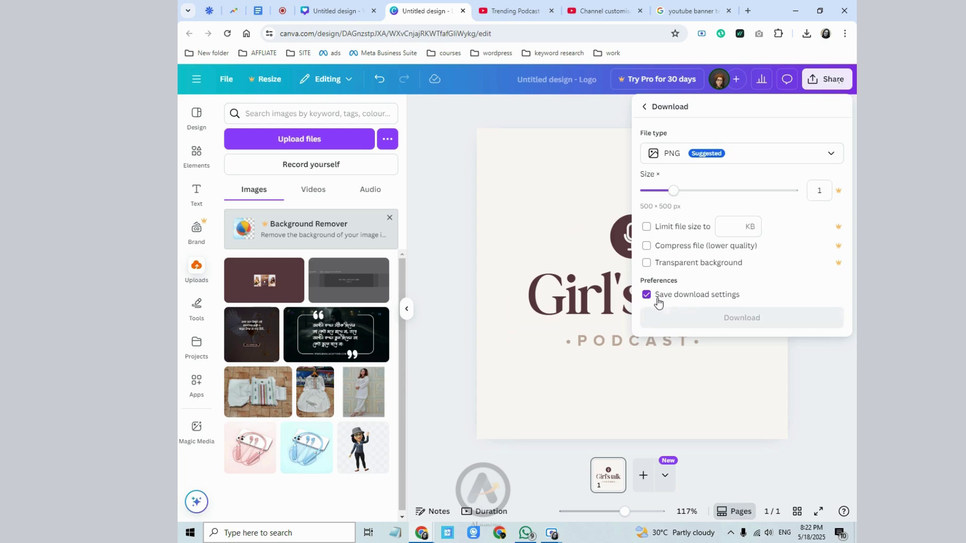
pyautogui.click(686, 317)
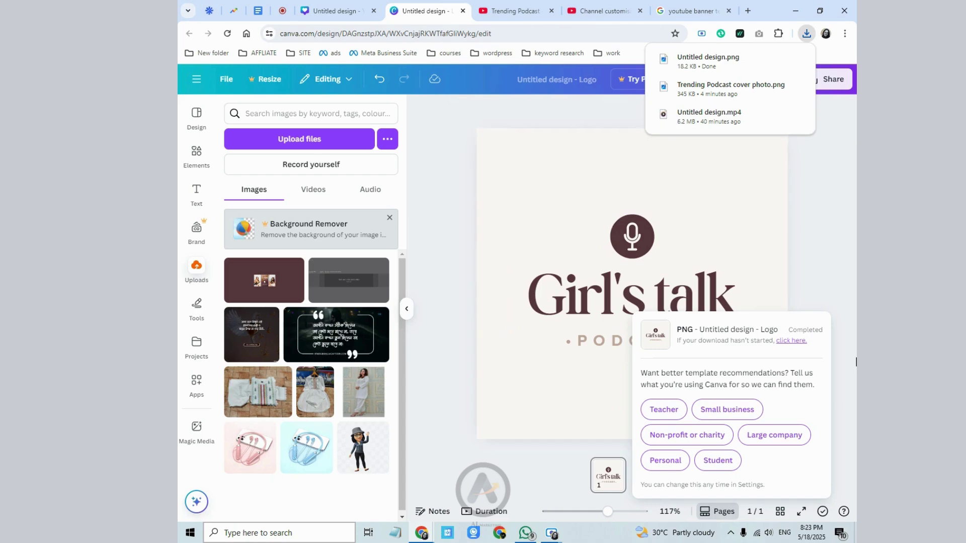
pyautogui.click(604, 14)
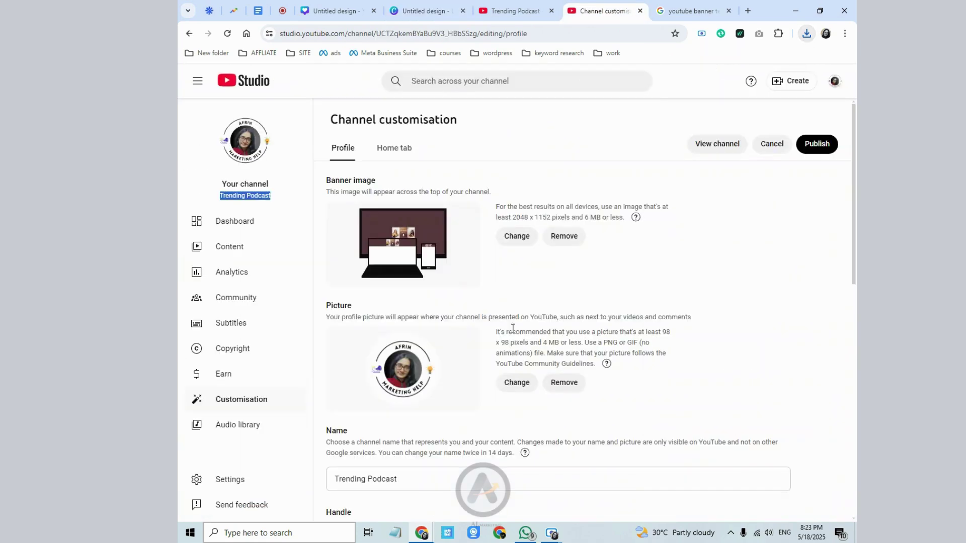
# - In the picture upload dialog, rename the downloaded 'Untitled design' file to 'trending podcast logo'
pyautogui.click(505, 385)
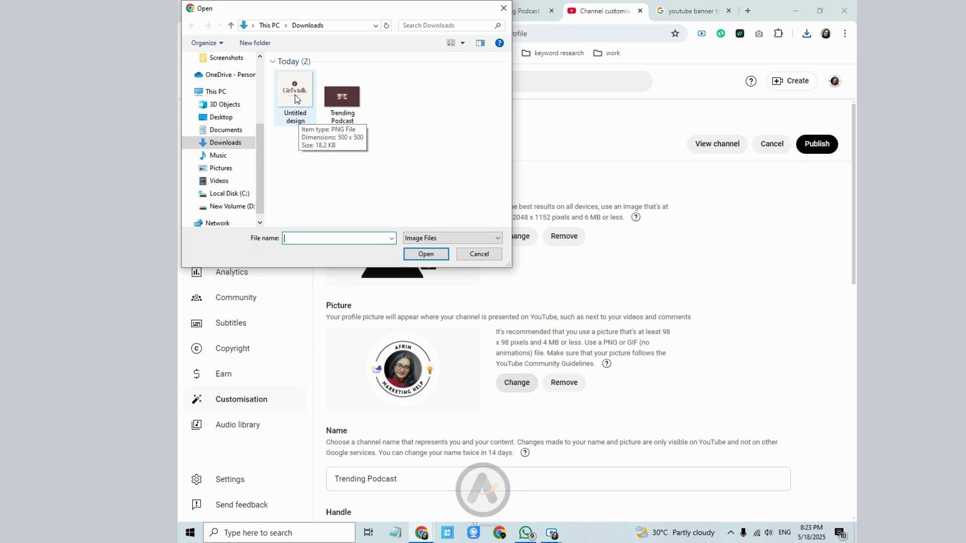
pyautogui.click(297, 99)
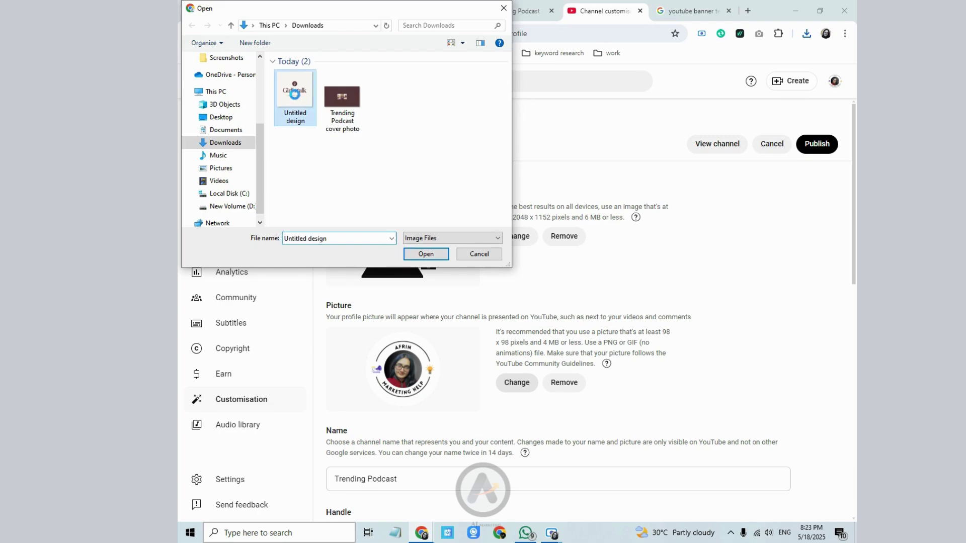
pyautogui.rightClick(295, 94)
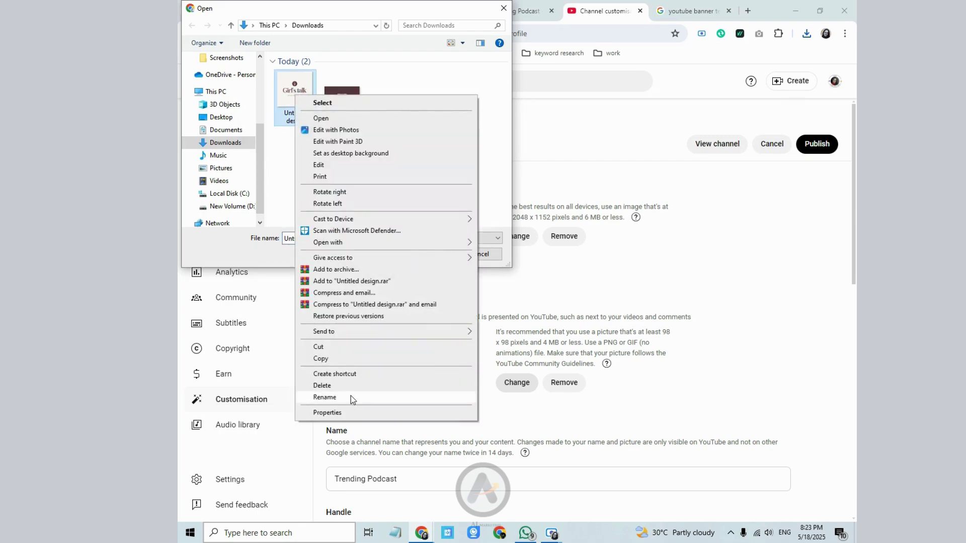
pyautogui.click(351, 397)
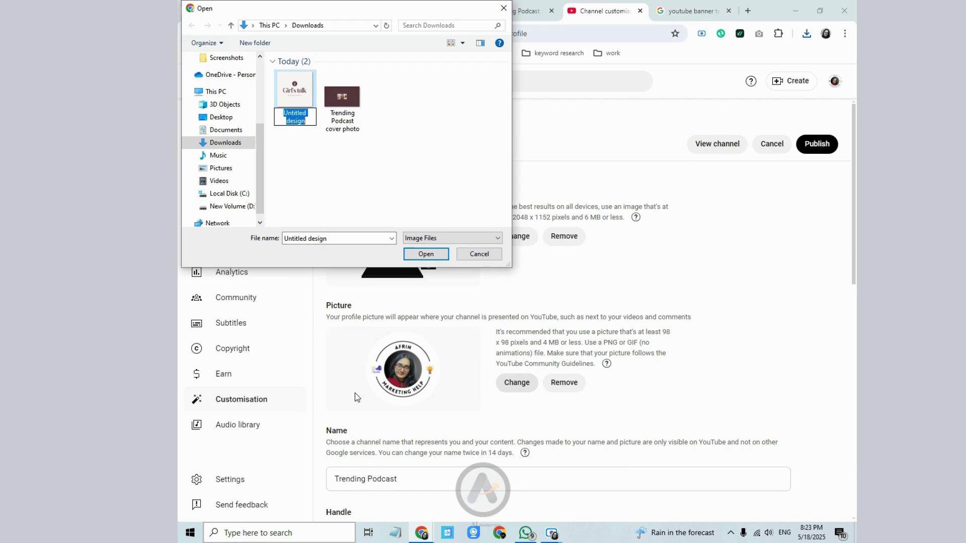
pyautogui.write('trending')
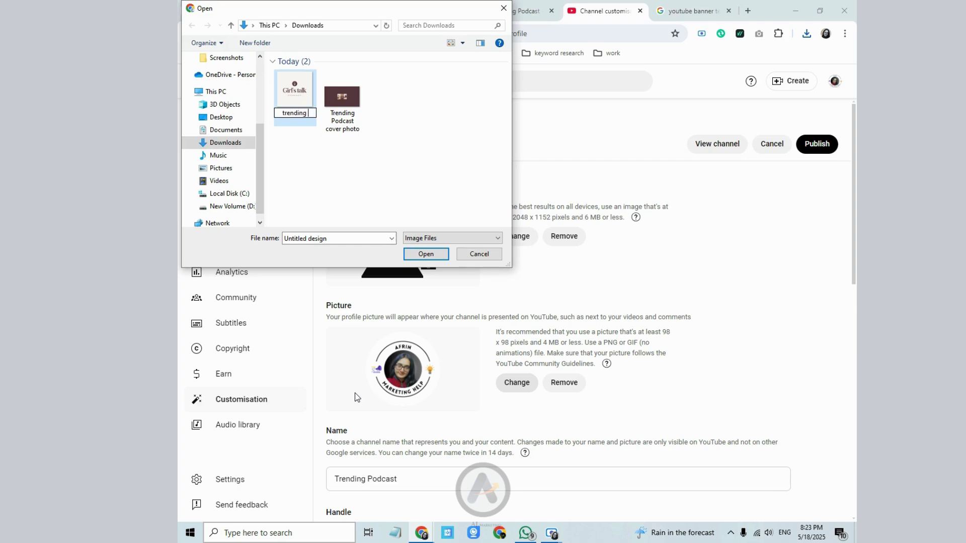
pyautogui.write(' podcast logo')
pyautogui.press('Return')
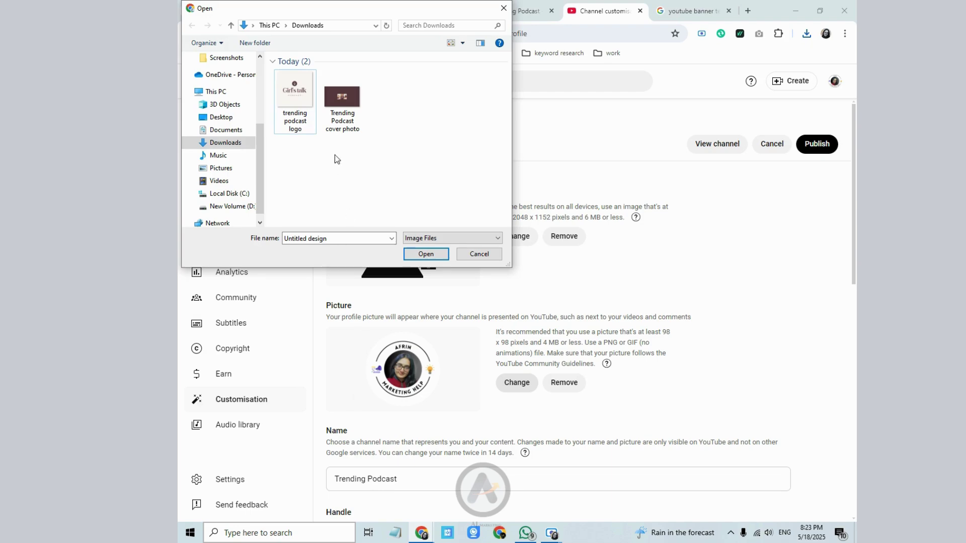
# - Upload 'trending podcast logo' as the channel profile picture and confirm it
pyautogui.click(296, 99)
pyautogui.click(421, 253)
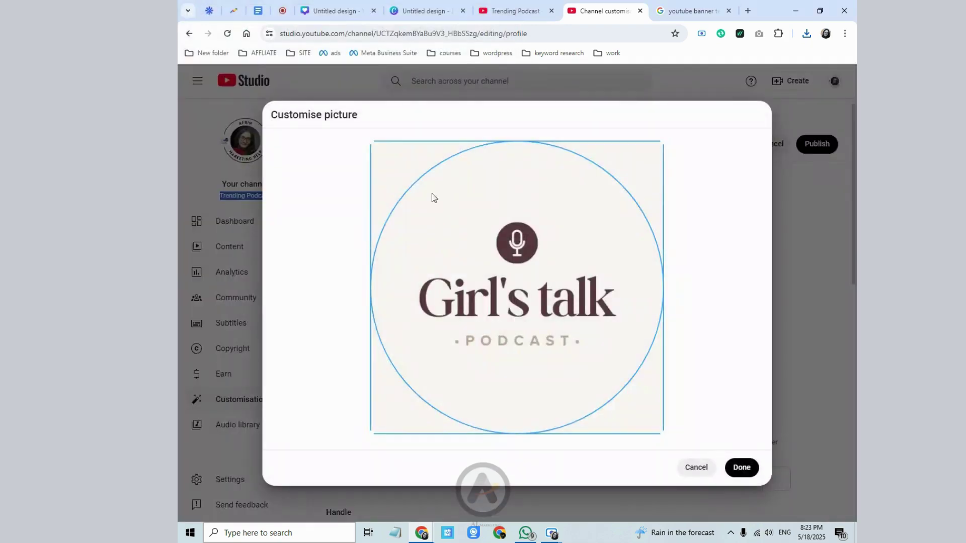
pyautogui.click(741, 468)
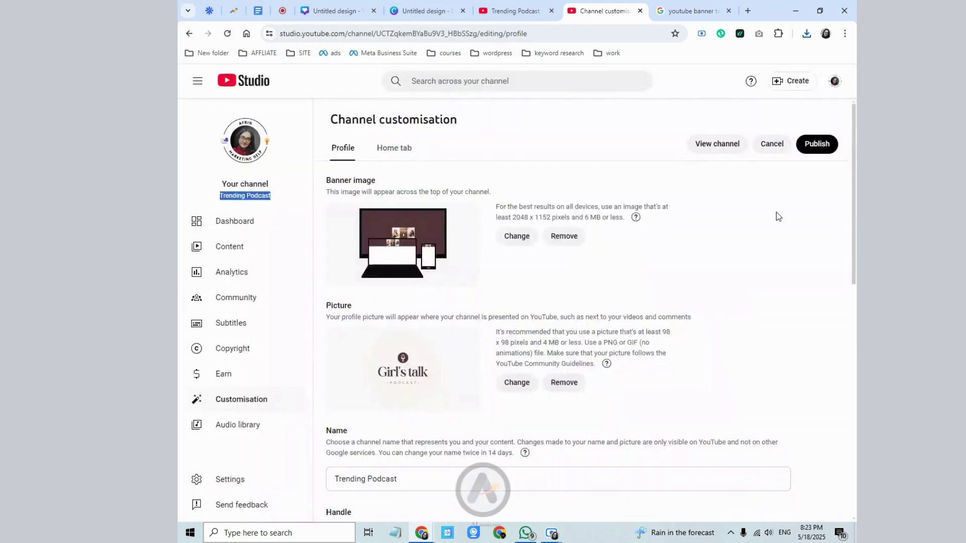
# - Look through the channel's handle, description and translation settings without changing them
pyautogui.scroll(-3, 659, 339)
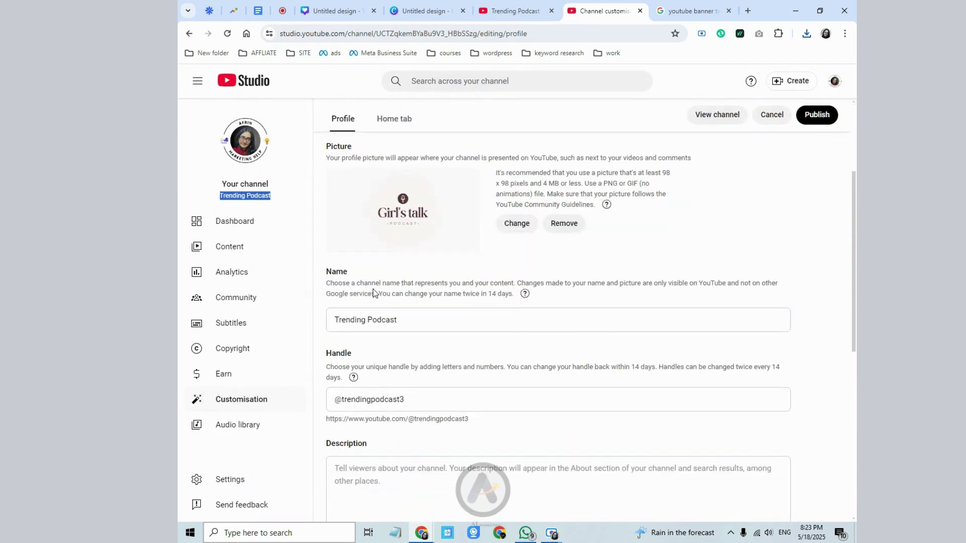
pyautogui.click(408, 395)
pyautogui.scroll(-1, 408, 395)
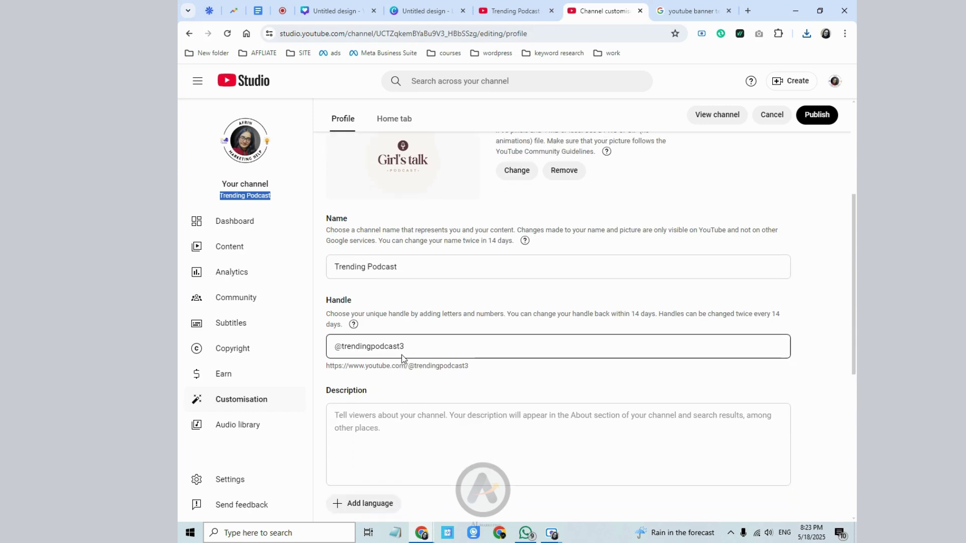
pyautogui.click(408, 346)
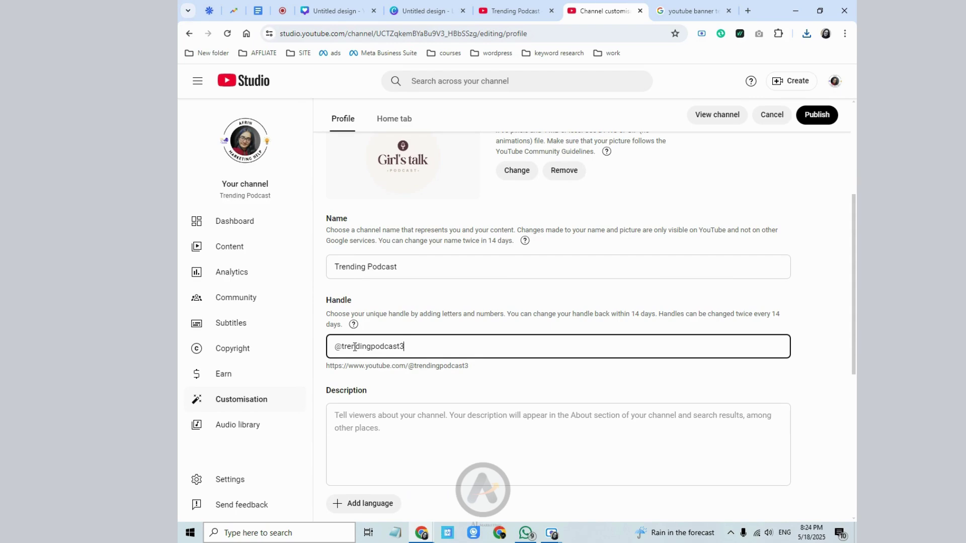
pyautogui.scroll(-3, 427, 374)
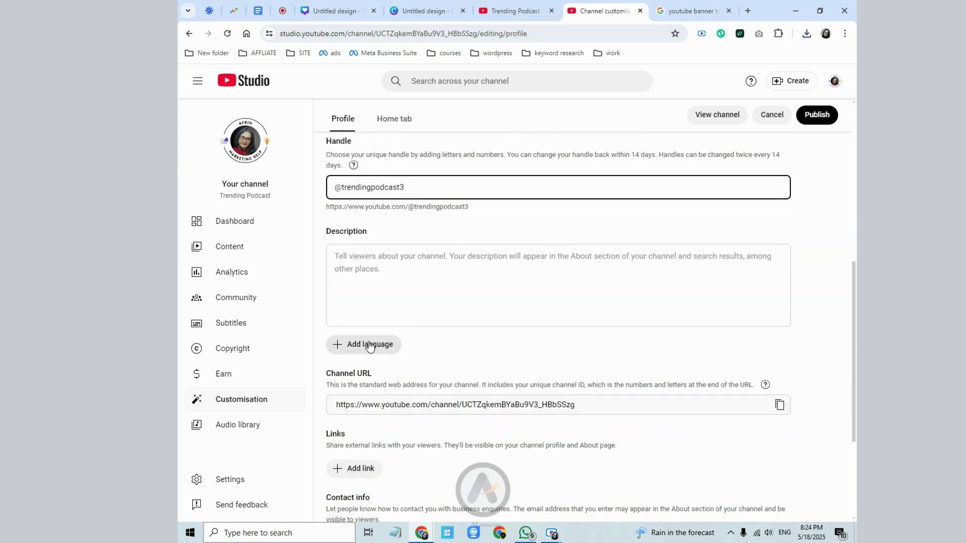
pyautogui.click(372, 262)
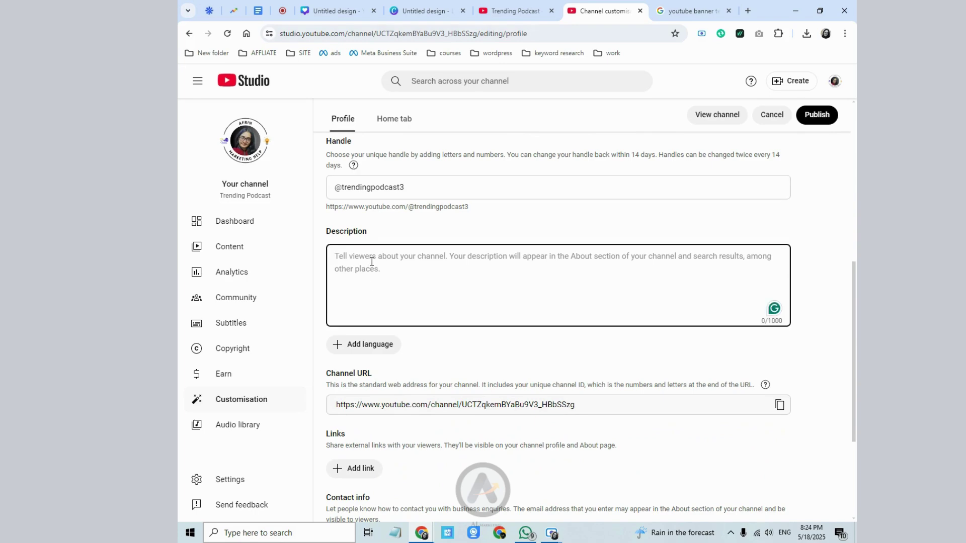
pyautogui.click(373, 344)
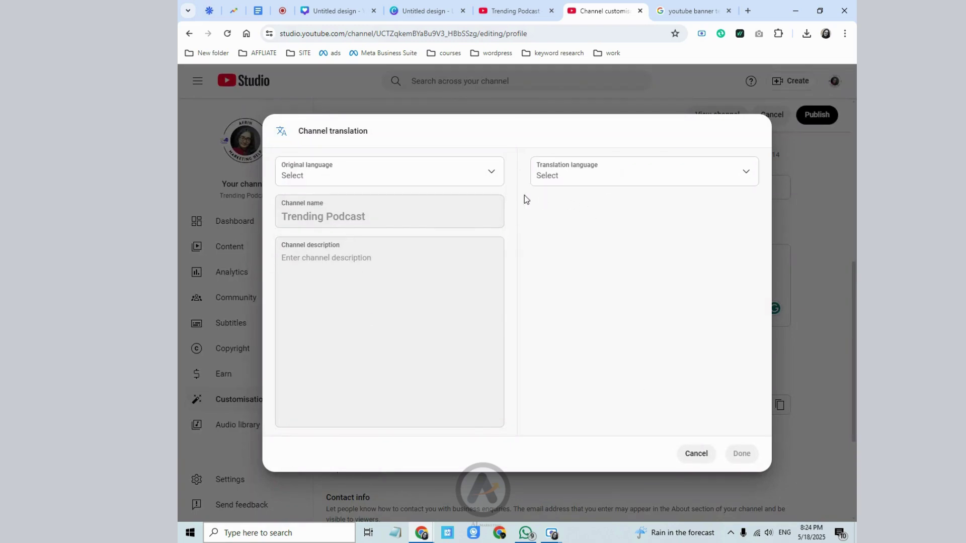
pyautogui.click(699, 456)
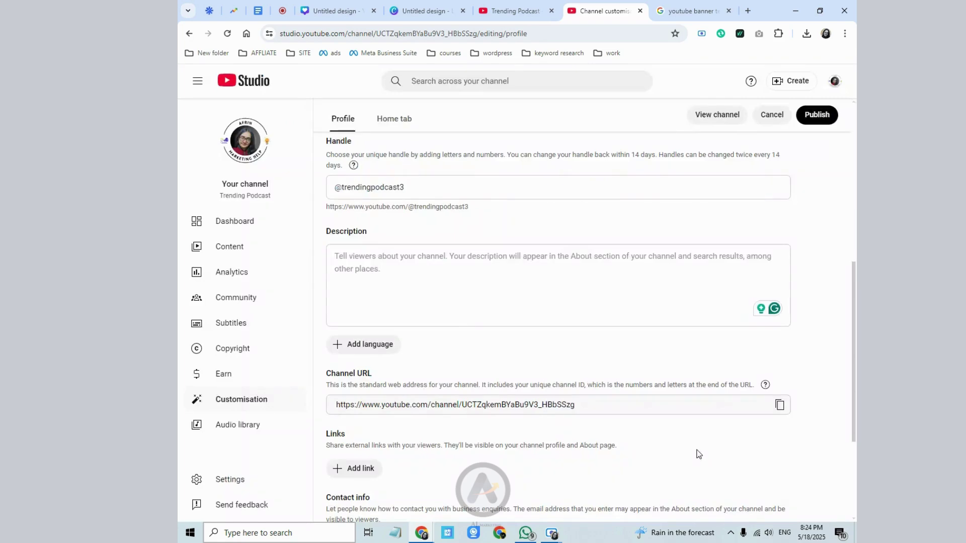
pyautogui.scroll(-2, 444, 270)
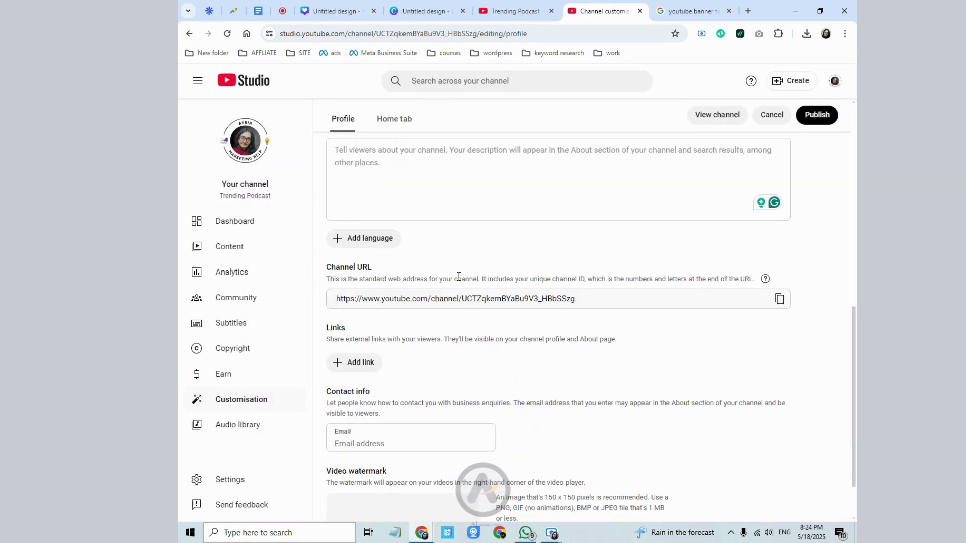
pyautogui.scroll(5, 445, 275)
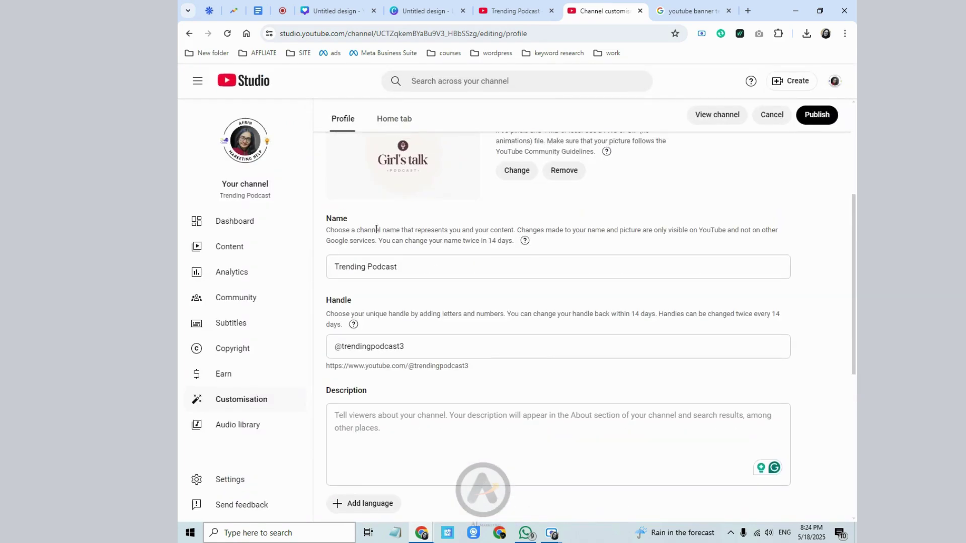
pyautogui.scroll(-1, 454, 371)
pyautogui.click(388, 382)
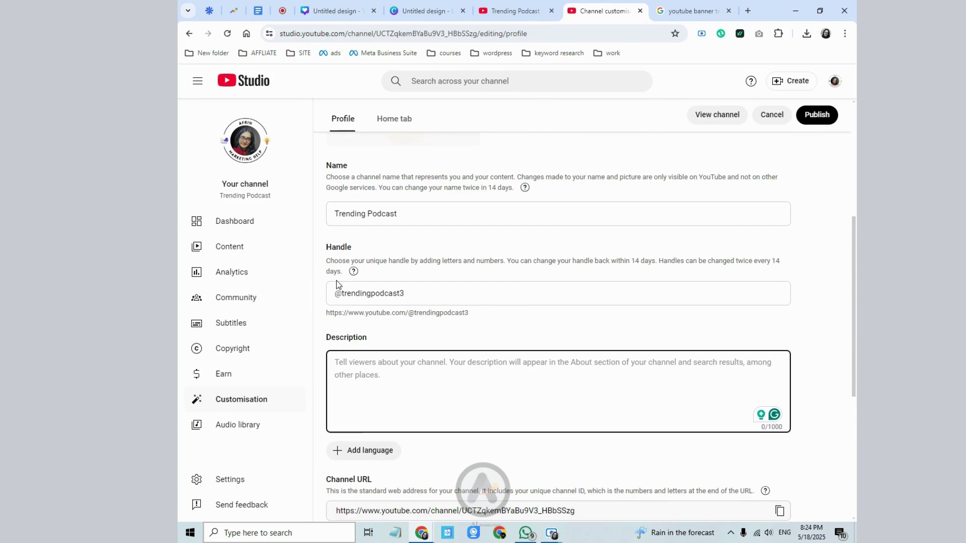
pyautogui.scroll(3, 337, 277)
pyautogui.scroll(3, 340, 269)
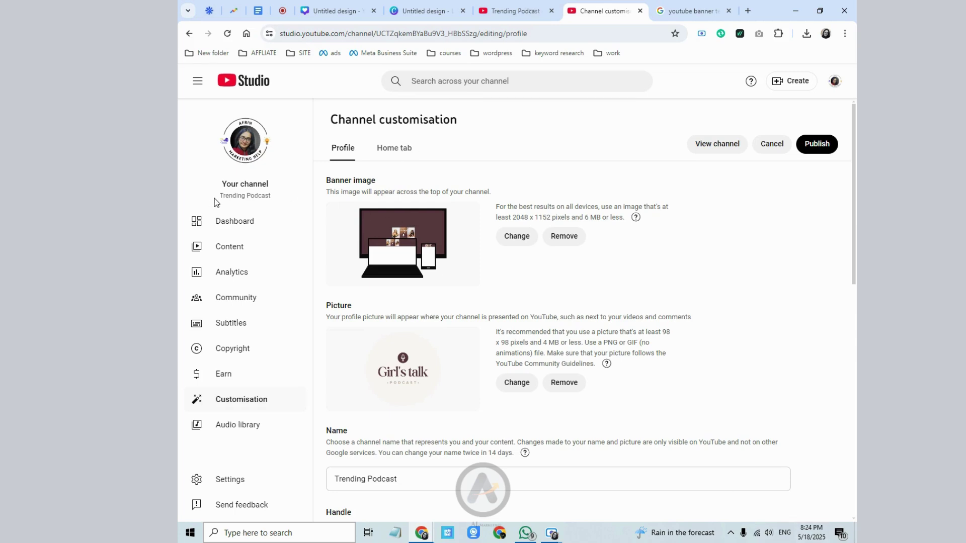
# - Copy the channel name 'Trending Podcast' and open a new browser tab
pyautogui.moveTo(243, 198); pyautogui.dragTo(272, 198)
pyautogui.rightClick(270, 198)
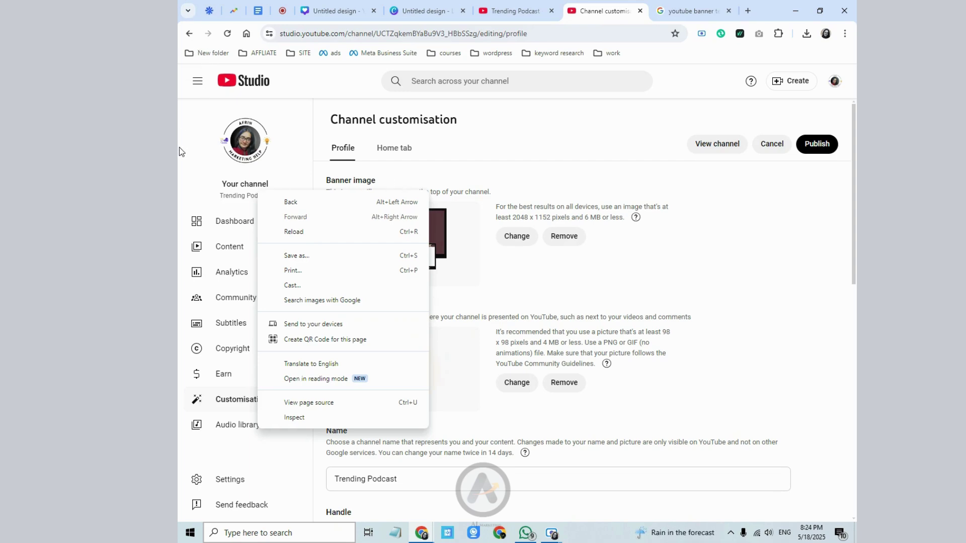
pyautogui.click(227, 195)
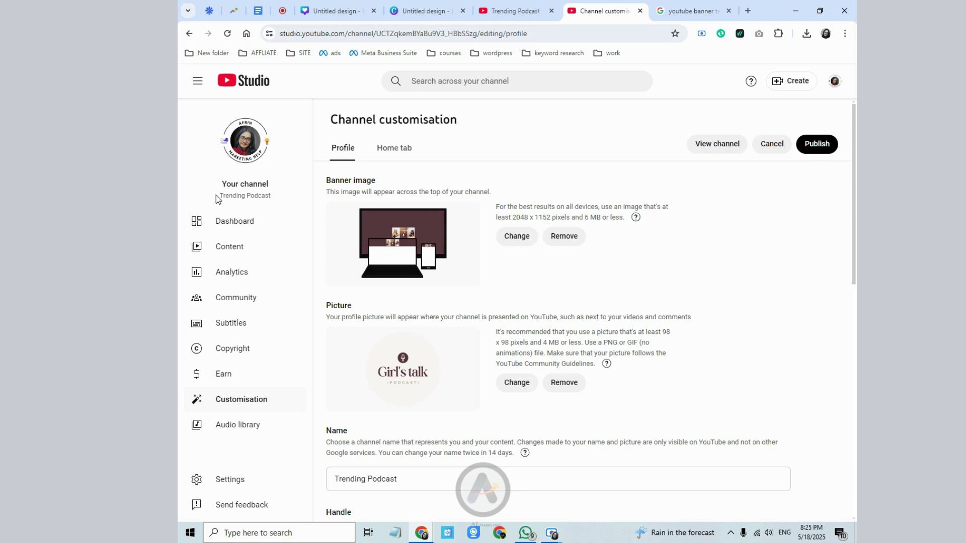
pyautogui.moveTo(216, 196); pyautogui.dragTo(271, 197)
pyautogui.rightClick(282, 199)
pyautogui.click(294, 208)
pyautogui.click(691, 11)
pyautogui.click(748, 11)
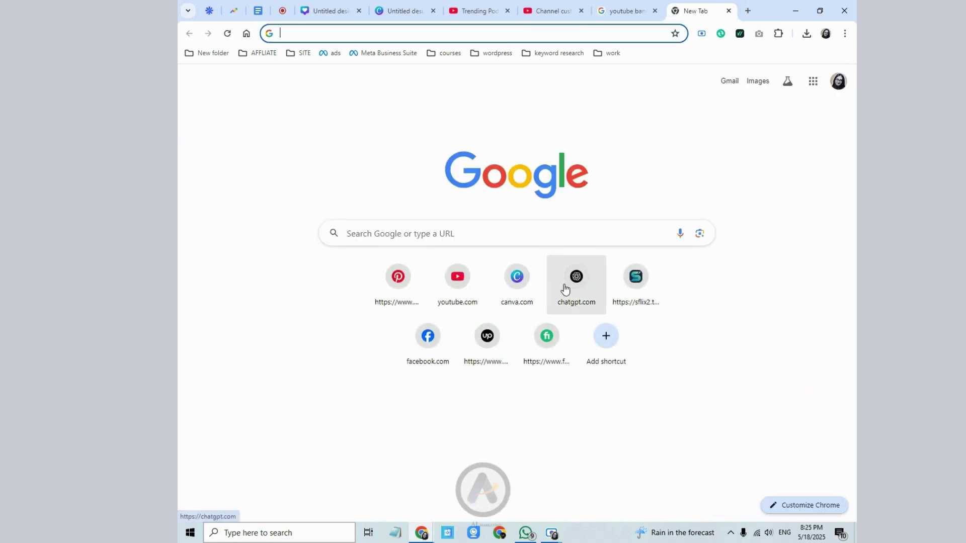
# - Open ChatGPT and start a prompt: pasted 'Trending Podcast' plus 'youtube channel do mental'
pyautogui.click(565, 289)
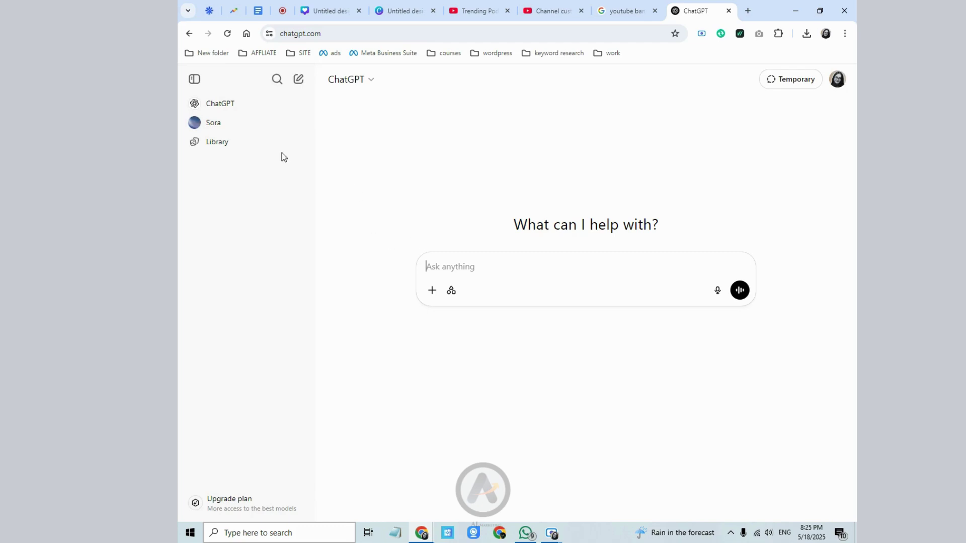
pyautogui.click(196, 79)
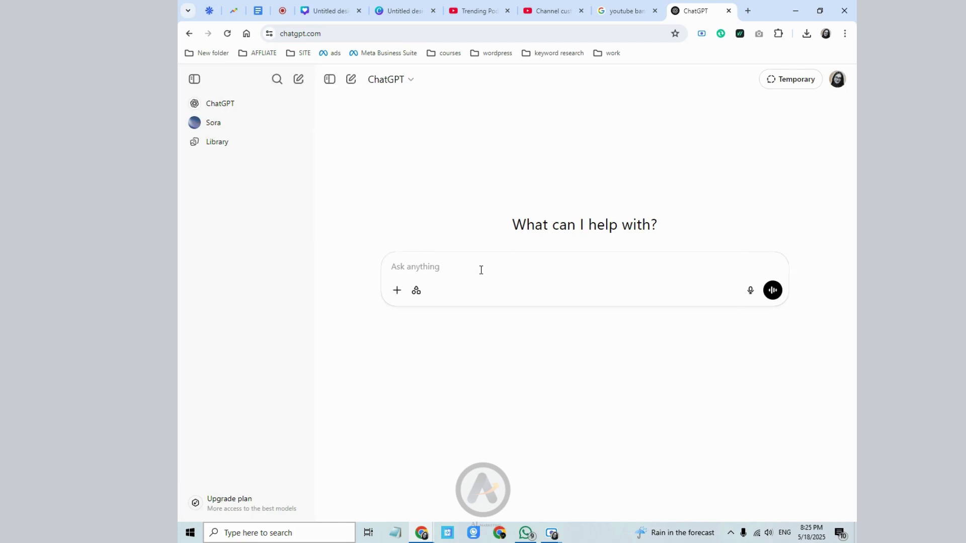
pyautogui.click(382, 267)
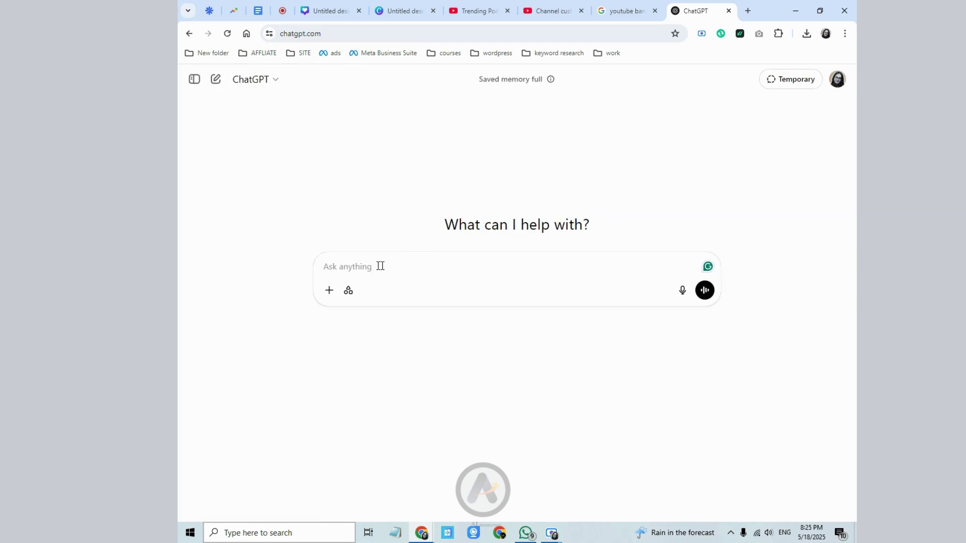
pyautogui.rightClick(379, 270)
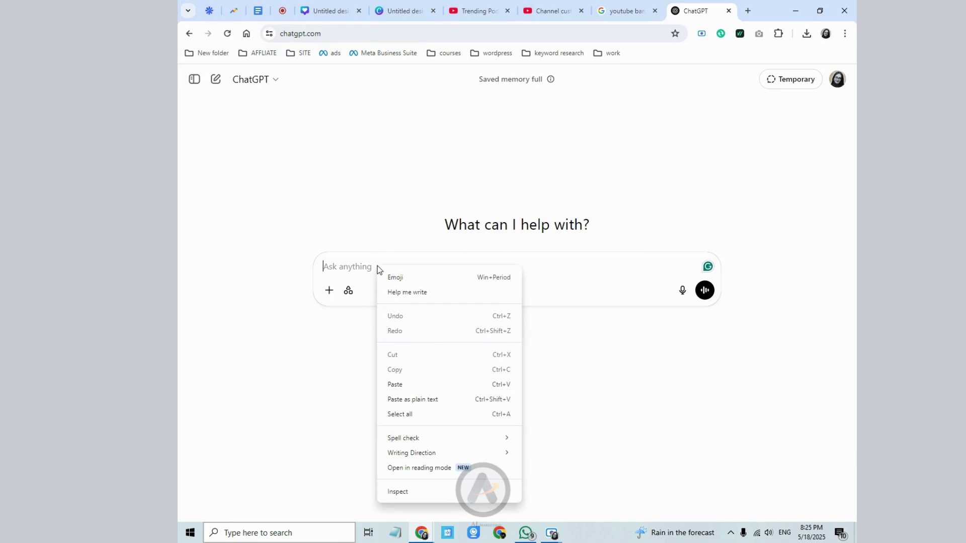
pyautogui.click(402, 384)
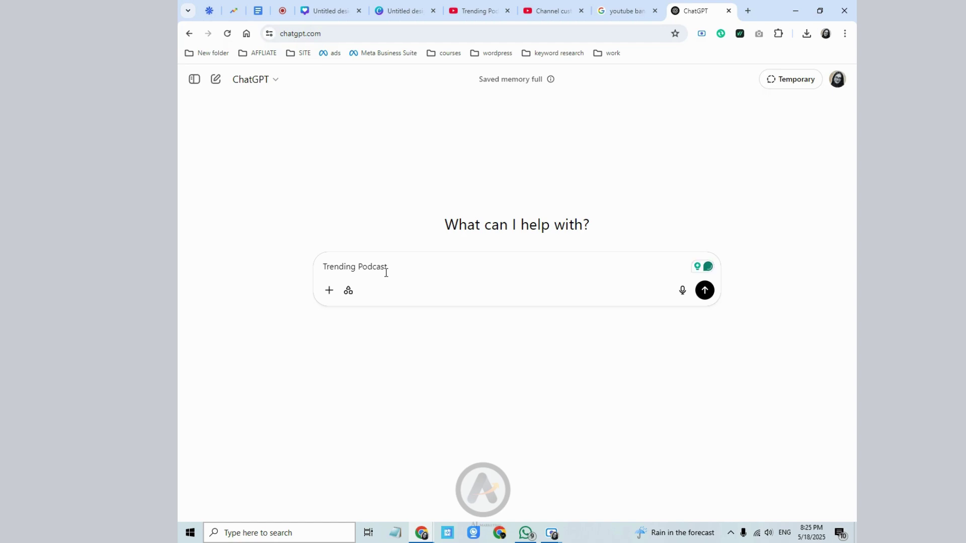
pyautogui.write('youtube channel do')
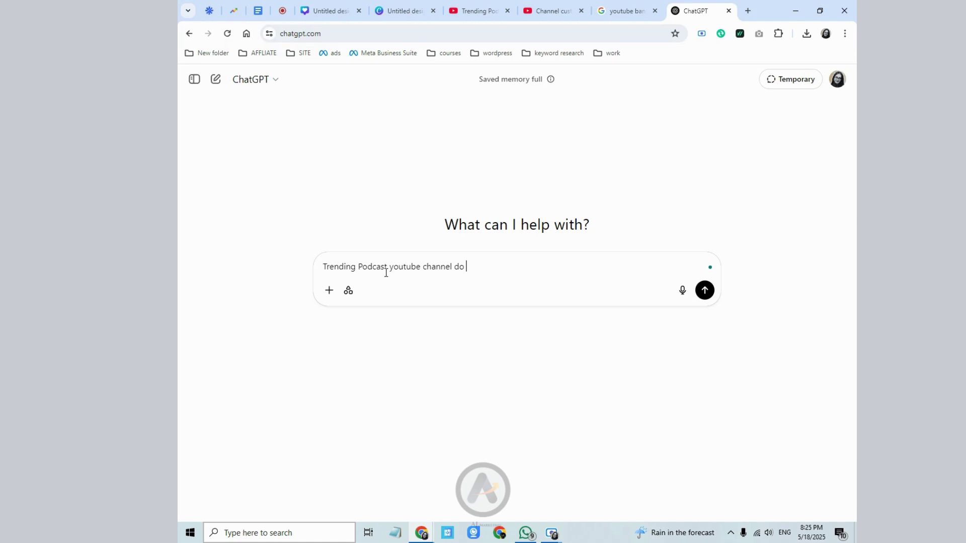
pyautogui.write(' mental')
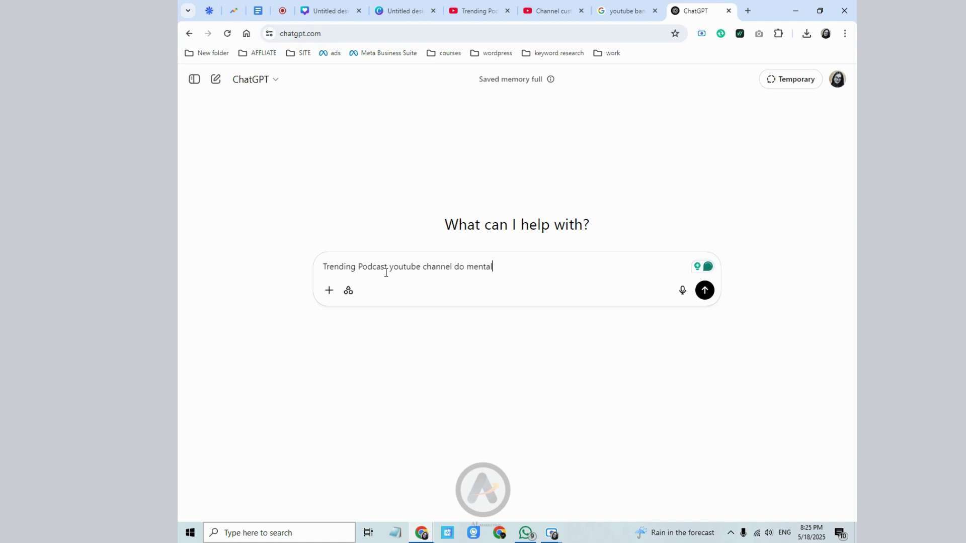
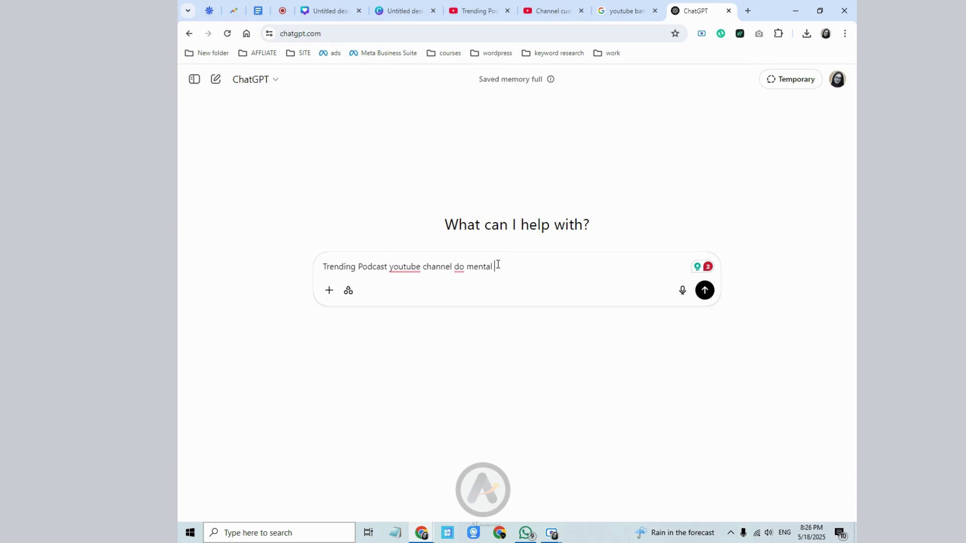
# - Ask ChatGPT for an SEO-friendly YouTube description of a mental awareness and women empowerment podcast
pyautogui.write('awarness')
pyautogui.write(',women em')
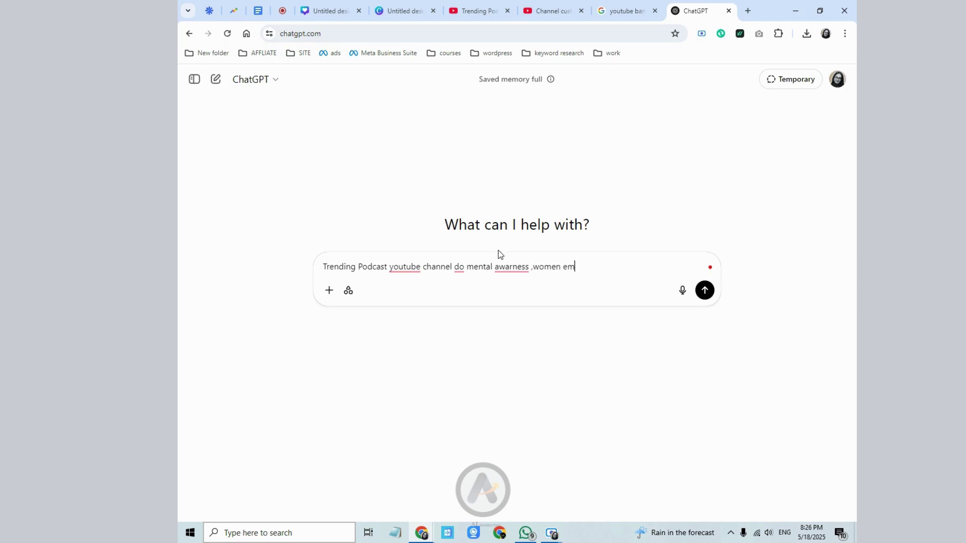
pyautogui.write('powerment types of podcas')
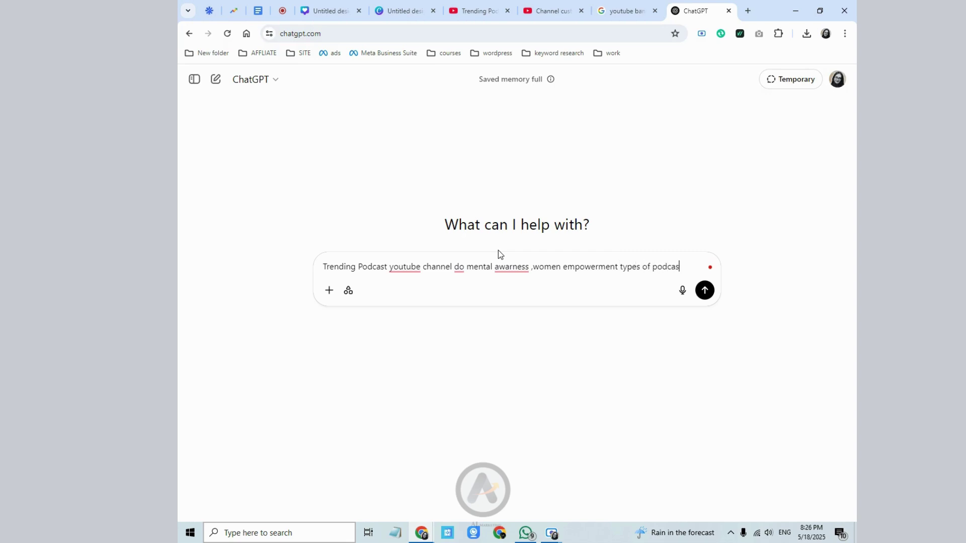
pyautogui.write('t. write me SEO ')
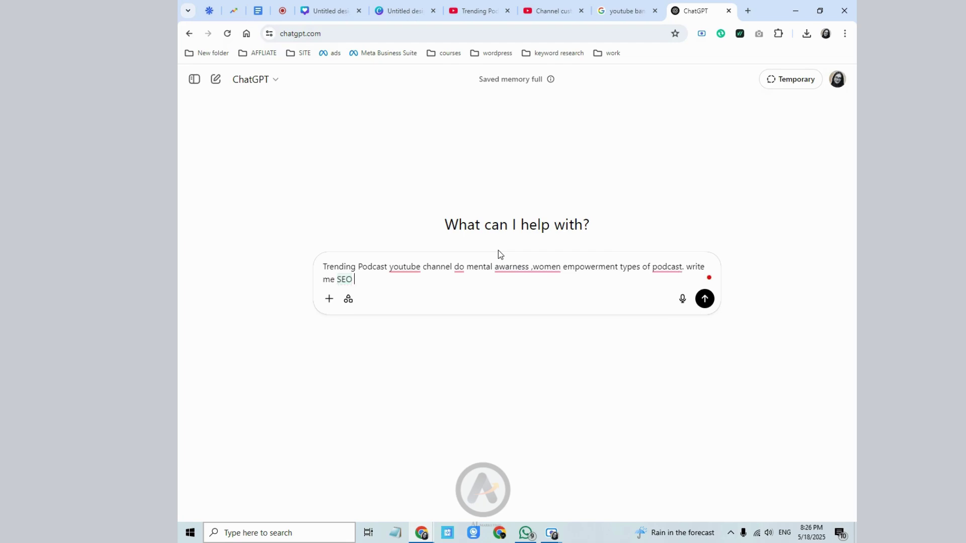
pyautogui.write('friendly description for youtube')
pyautogui.press('Return')
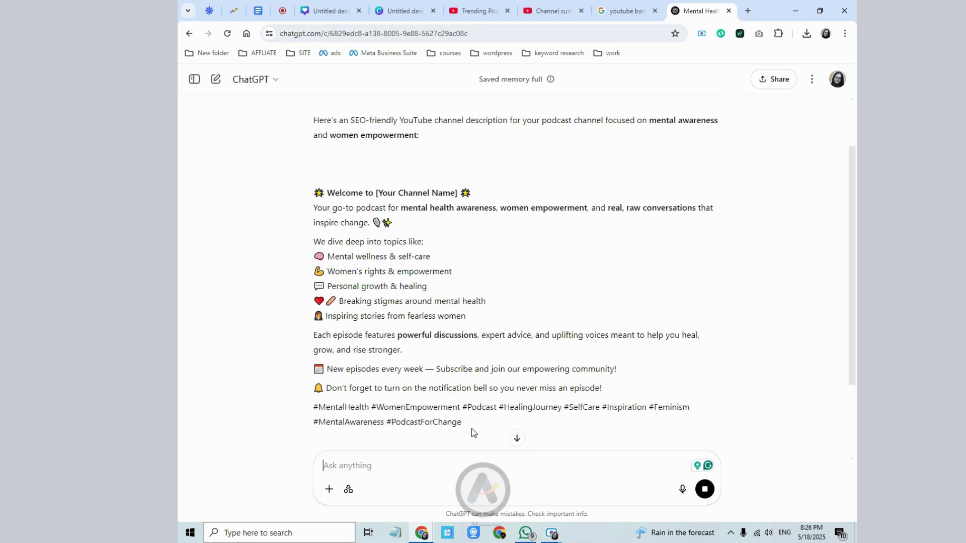
# - Ask ChatGPT to rewrite the description with less emoji, then review the new version
pyautogui.write('please use')
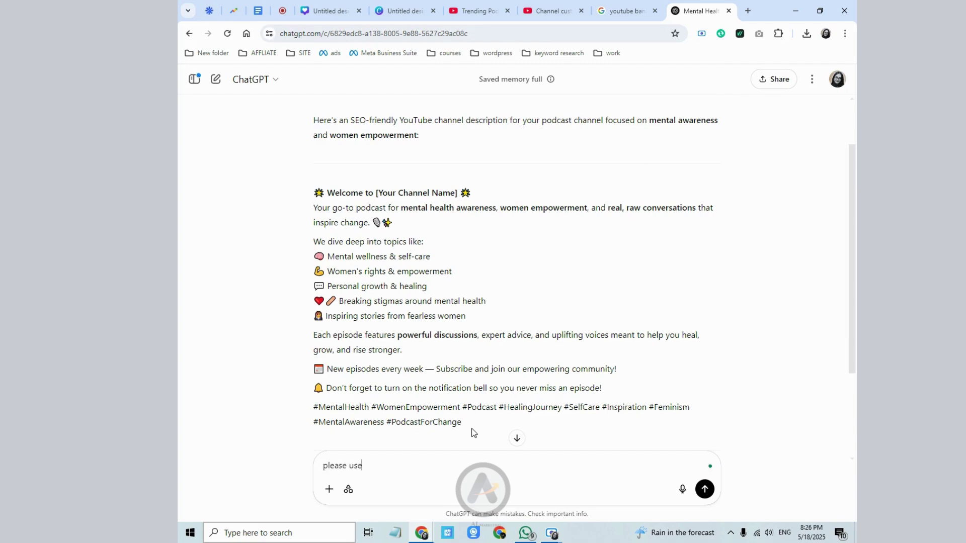
pyautogui.write(' less emoji')
pyautogui.press('Return')
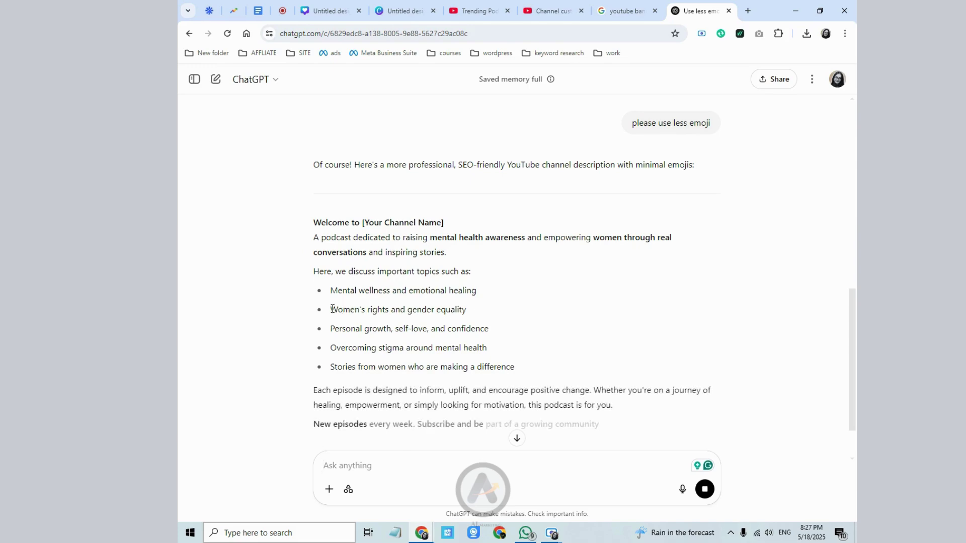
pyautogui.moveTo(332, 309); pyautogui.dragTo(384, 310)
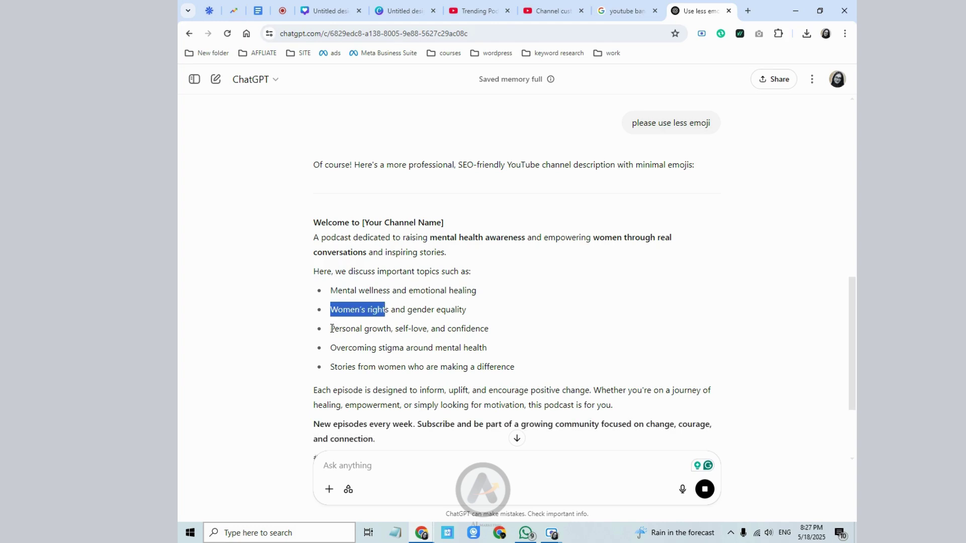
pyautogui.moveTo(332, 329); pyautogui.dragTo(388, 326)
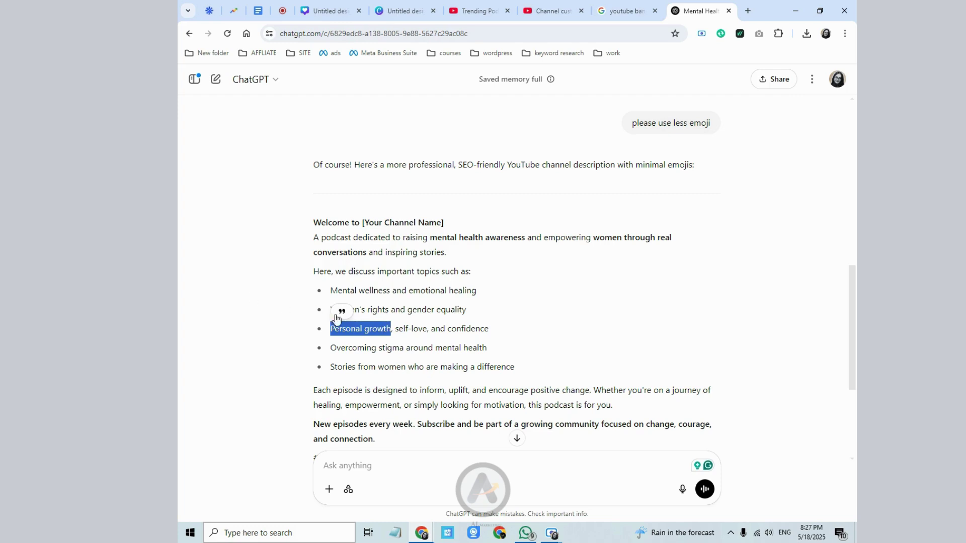
pyautogui.click(340, 268)
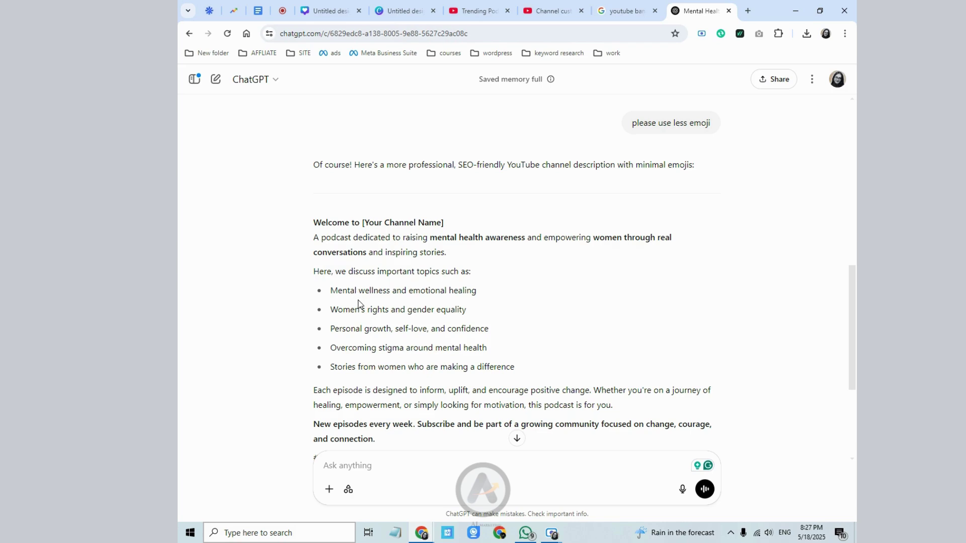
pyautogui.scroll(-1, 359, 304)
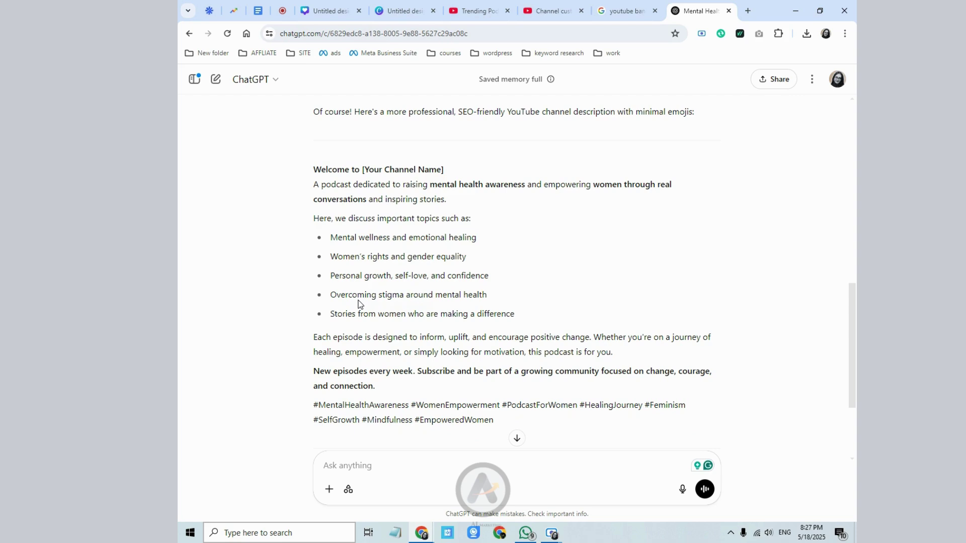
pyautogui.scroll(1, 359, 304)
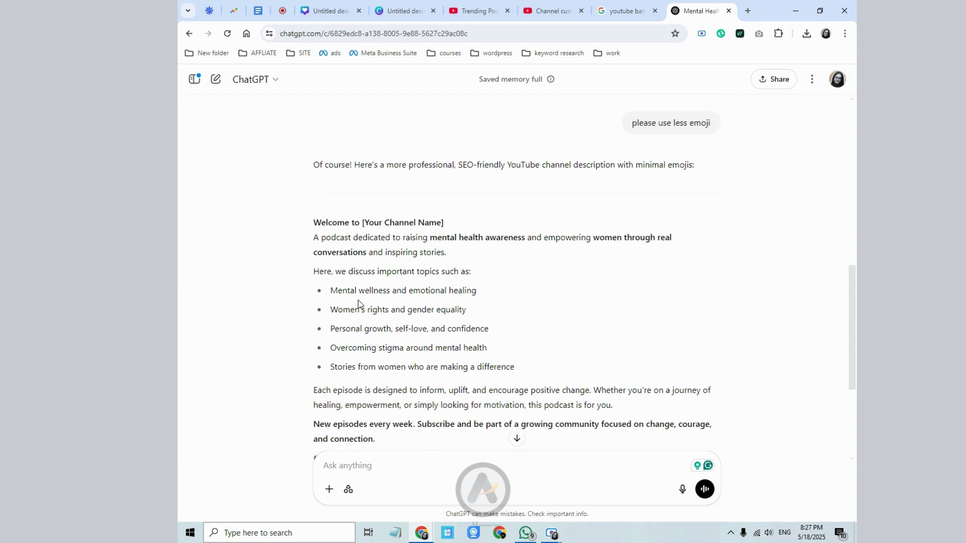
pyautogui.scroll(-1, 358, 304)
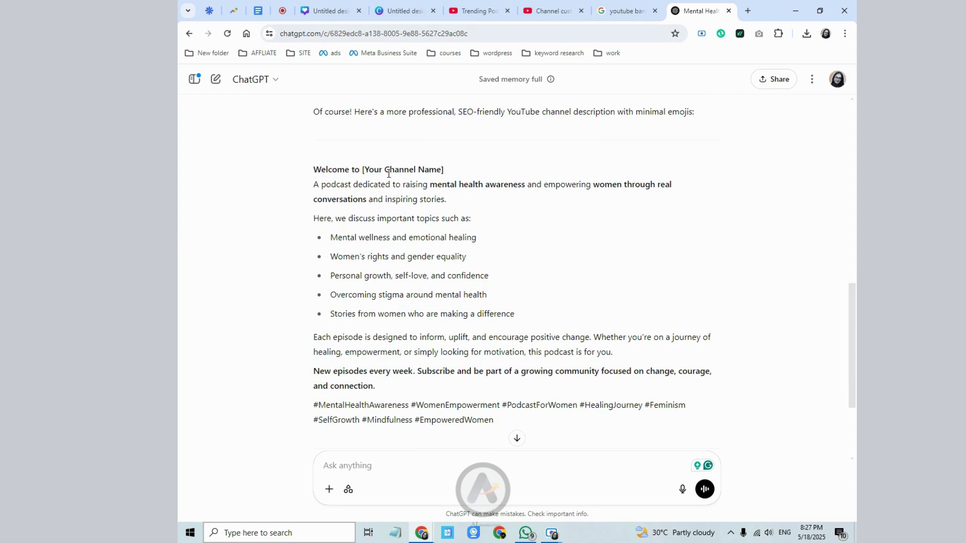
# - Copy the whole rewritten channel description and return to YouTube Studio's customisation page
pyautogui.moveTo(313, 168); pyautogui.dragTo(501, 423)
pyautogui.rightClick(501, 423)
pyautogui.click(506, 276)
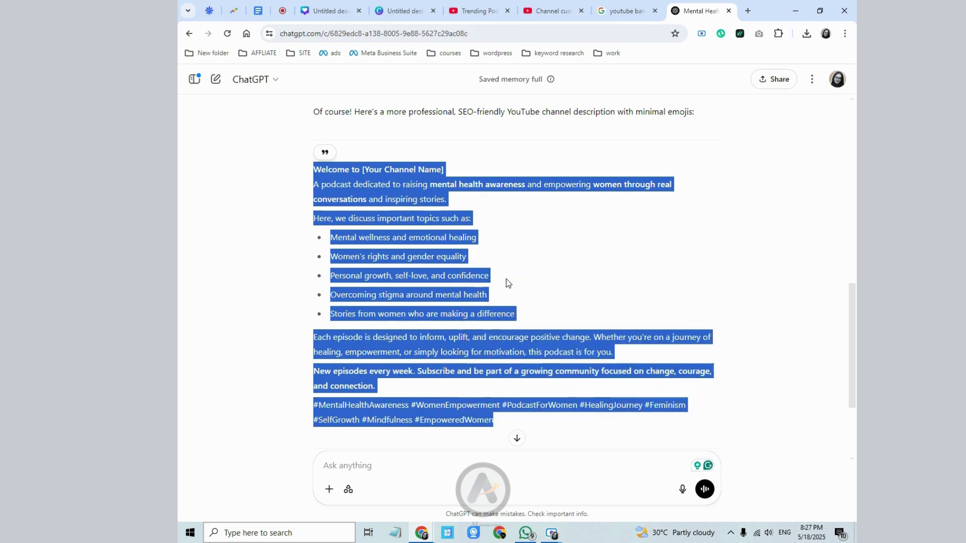
pyautogui.click(554, 7)
pyautogui.scroll(-3, 502, 267)
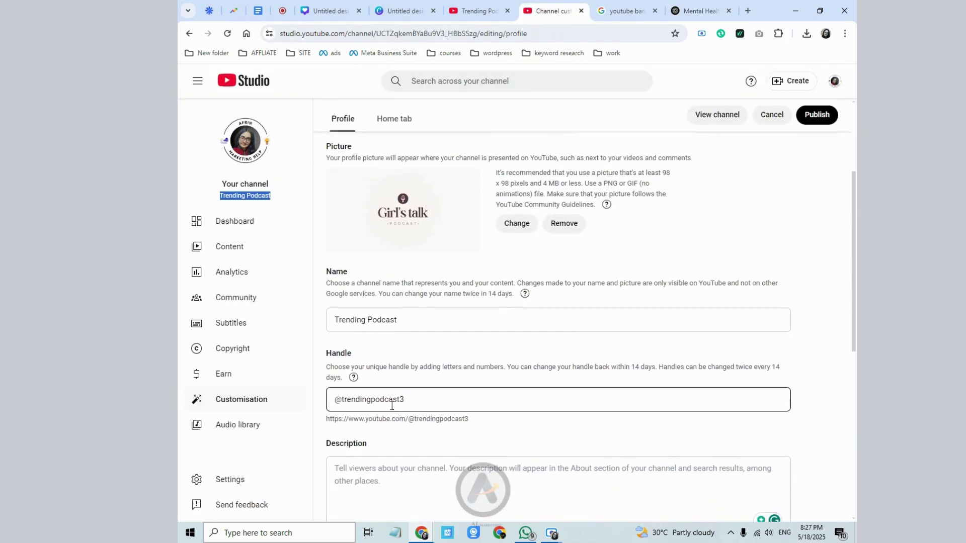
# - Paste the copied description into the channel Description field
pyautogui.click(362, 465)
pyautogui.rightClick(363, 478)
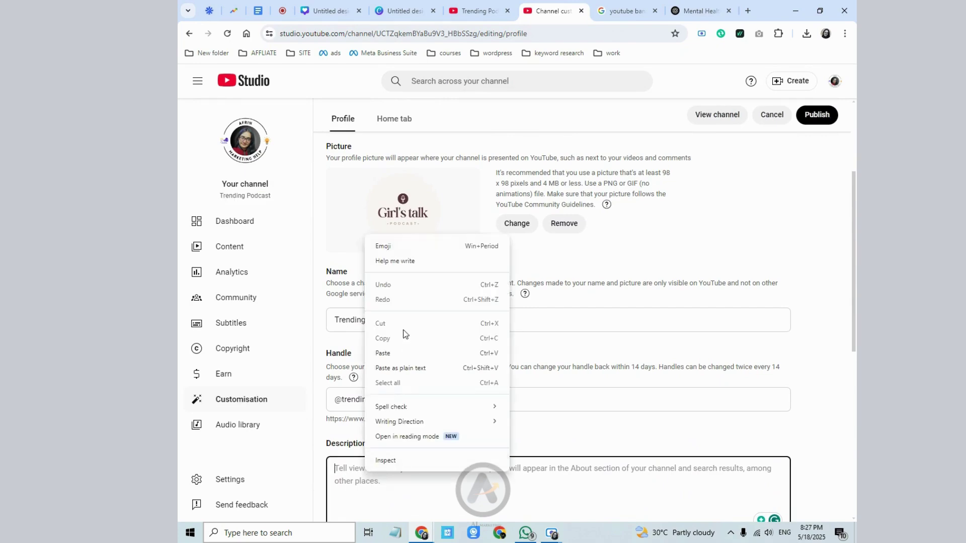
pyautogui.click(396, 352)
pyautogui.scroll(-2, 416, 435)
pyautogui.scroll(2, 399, 370)
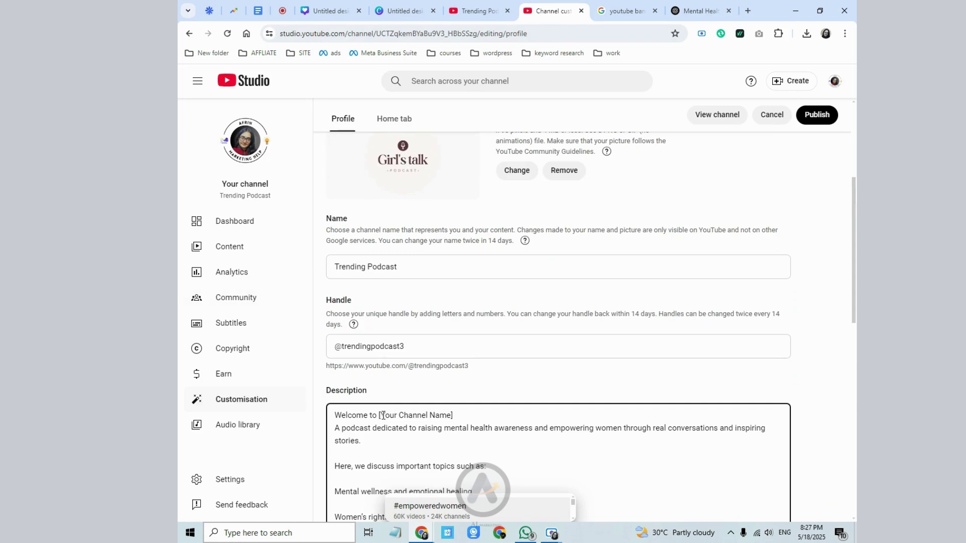
# - Replace the [Your Channel Name] placeholder with 'Trending Podcast', adding a comma and line break
pyautogui.moveTo(220, 200); pyautogui.dragTo(270, 197)
pyautogui.rightClick(269, 199)
pyautogui.click(281, 209)
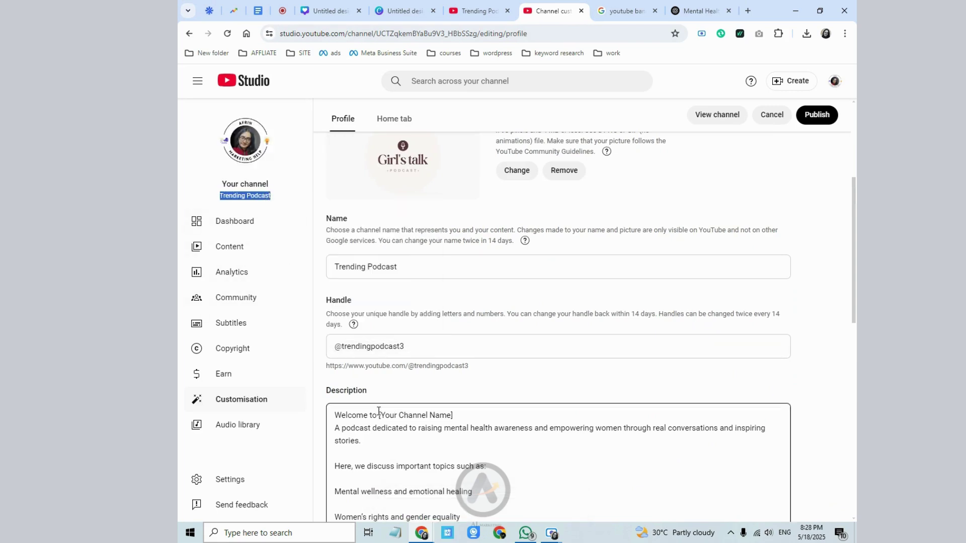
pyautogui.moveTo(380, 415); pyautogui.dragTo(446, 415)
pyautogui.moveTo(378, 416); pyautogui.dragTo(455, 416)
pyautogui.rightClick(442, 415)
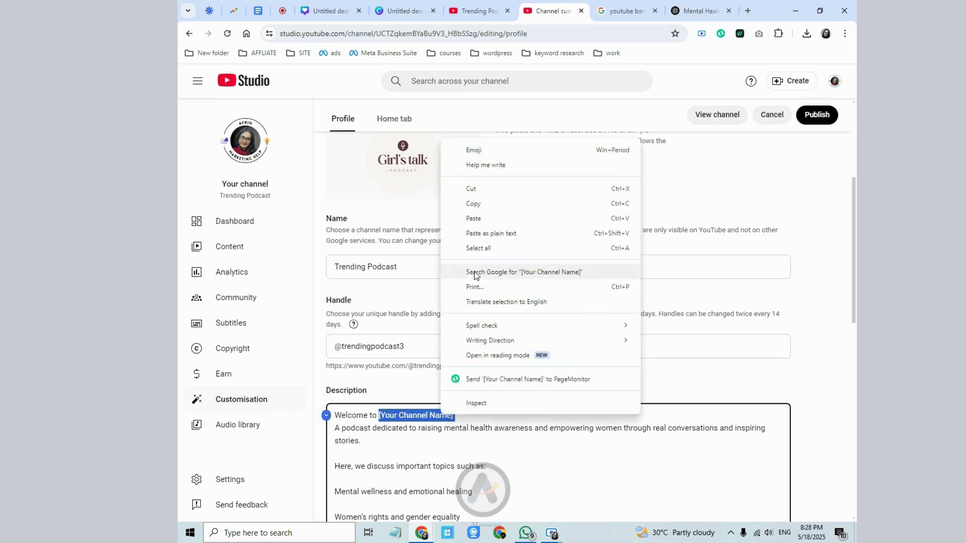
pyautogui.click(496, 218)
pyautogui.write(',')
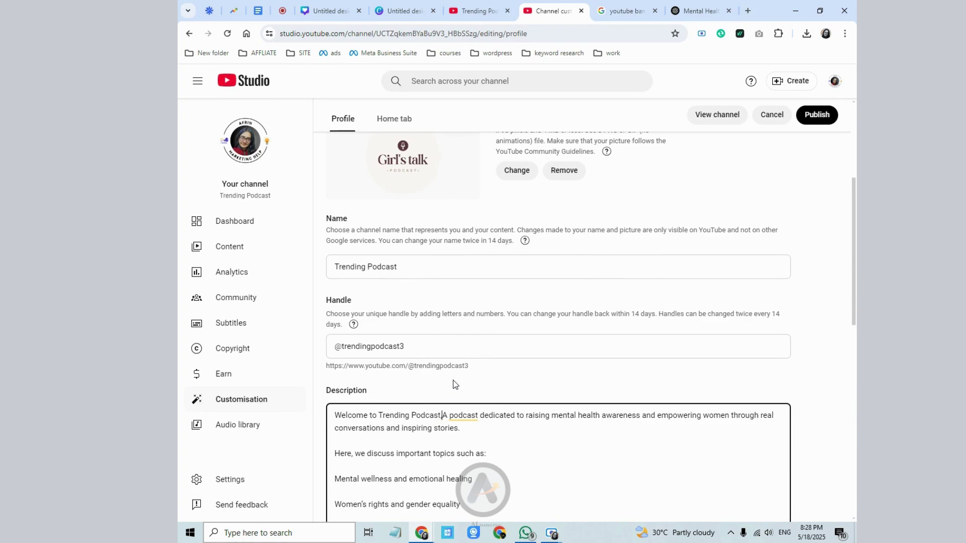
pyautogui.press('Return')
# - Prefix the five topic lines, Mental wellness through Stories from women, with a hyphen
pyautogui.scroll(-1, 441, 402)
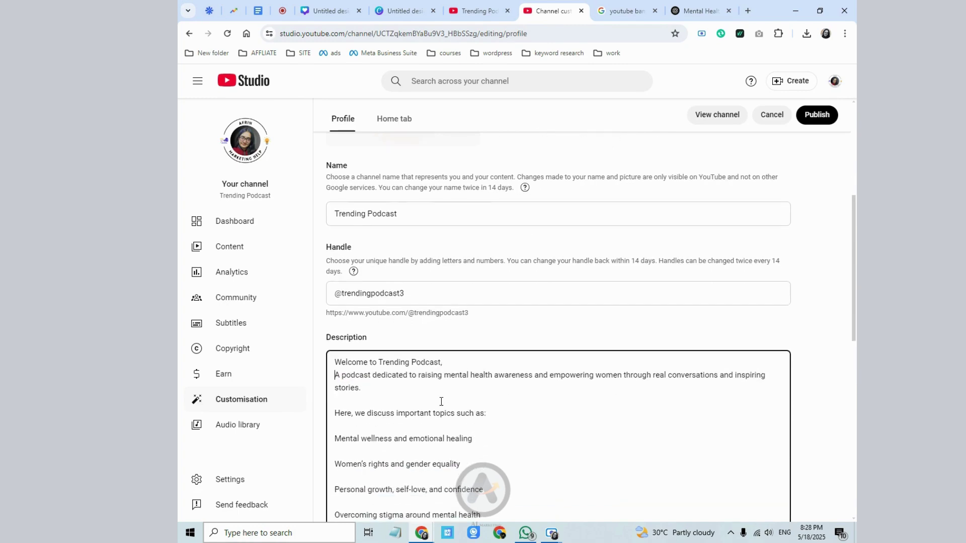
pyautogui.click(335, 438)
pyautogui.write('-')
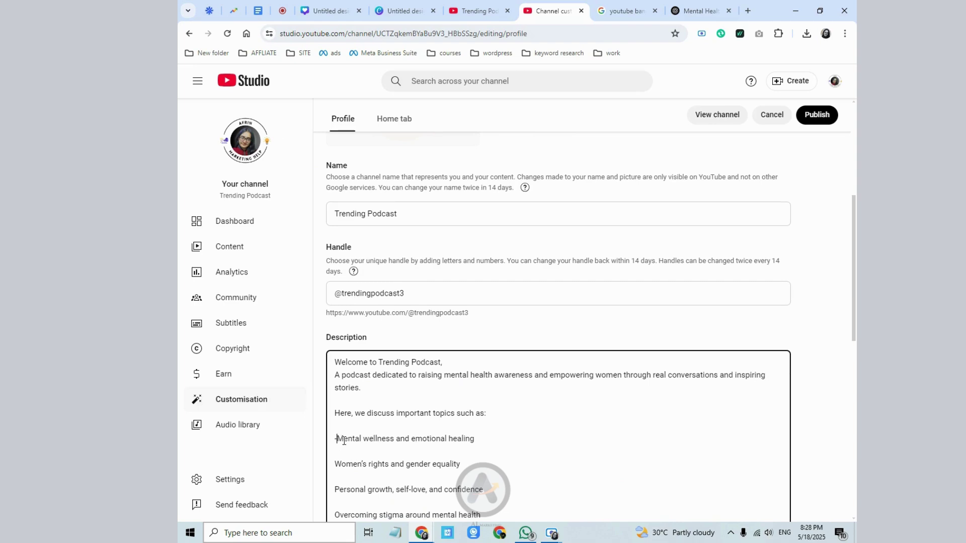
pyautogui.scroll(-1, 338, 437)
pyautogui.click(336, 410)
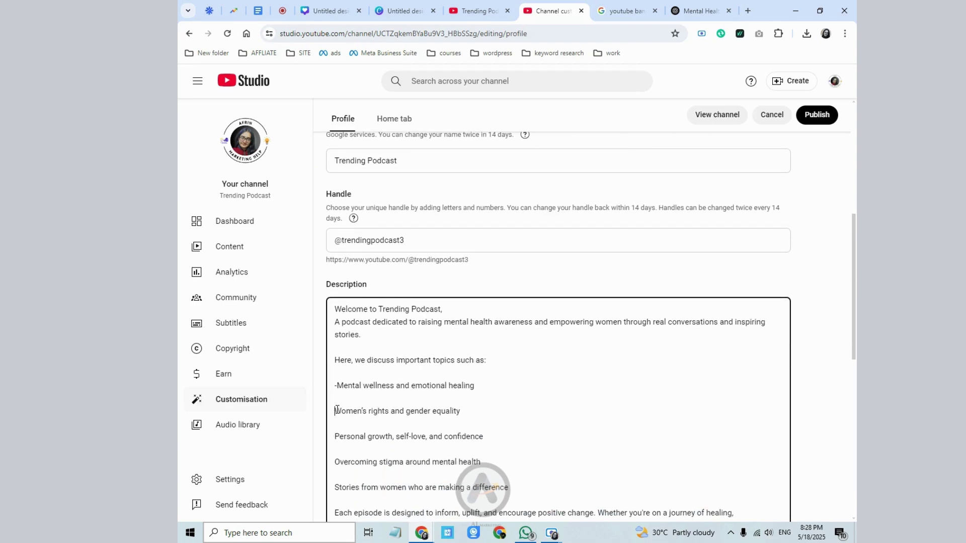
pyautogui.write('-')
pyautogui.click(336, 437)
pyautogui.write('-')
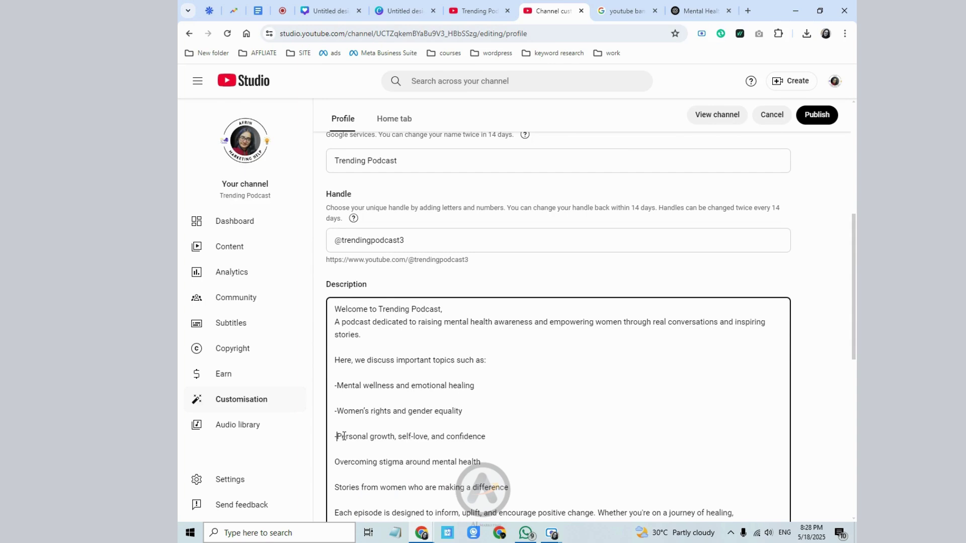
pyautogui.click(337, 462)
pyautogui.write('-')
pyautogui.scroll(-2, 337, 460)
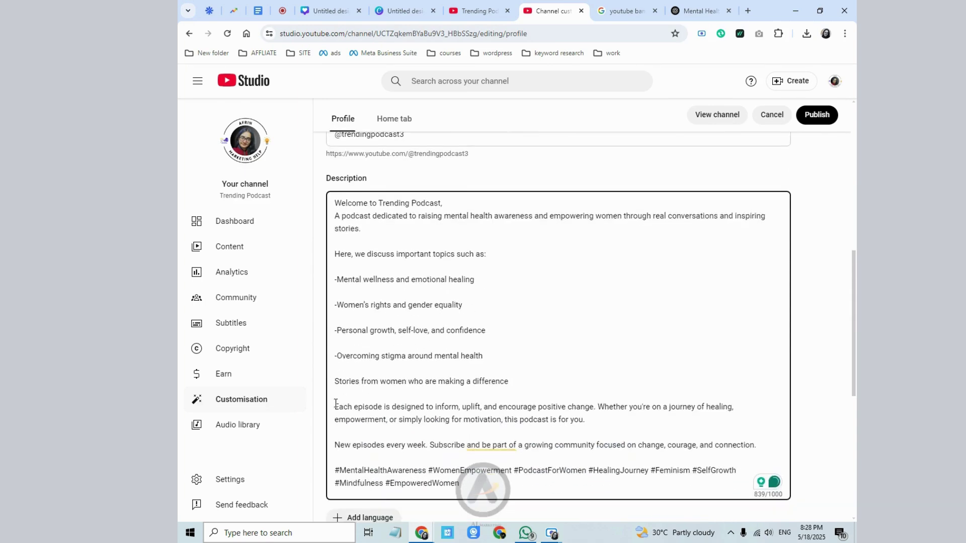
pyautogui.click(336, 381)
pyautogui.write('-')
pyautogui.scroll(-1, 342, 397)
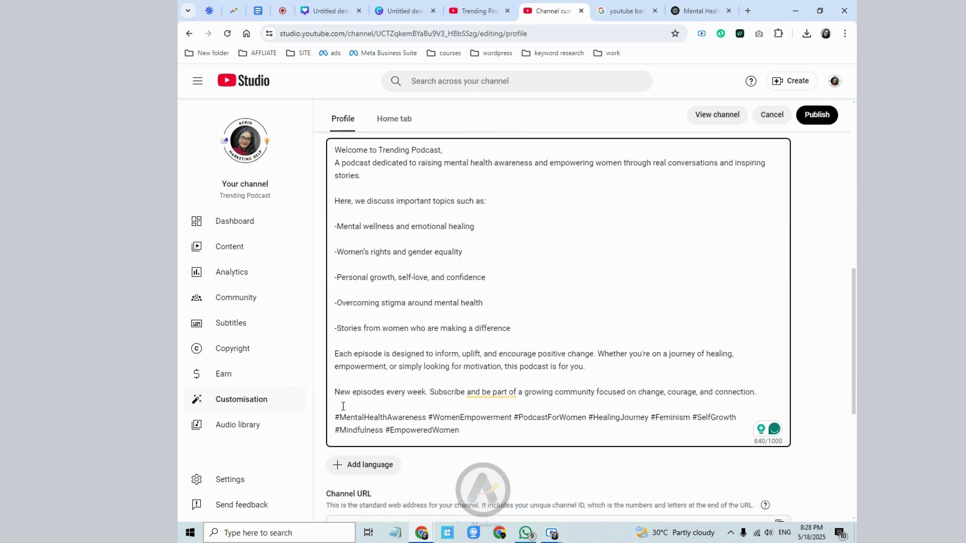
# - Begin a new hashtag '#tr' after #EmpoweredWomen at the end of the hashtag list
pyautogui.click(512, 394)
pyautogui.click(706, 427)
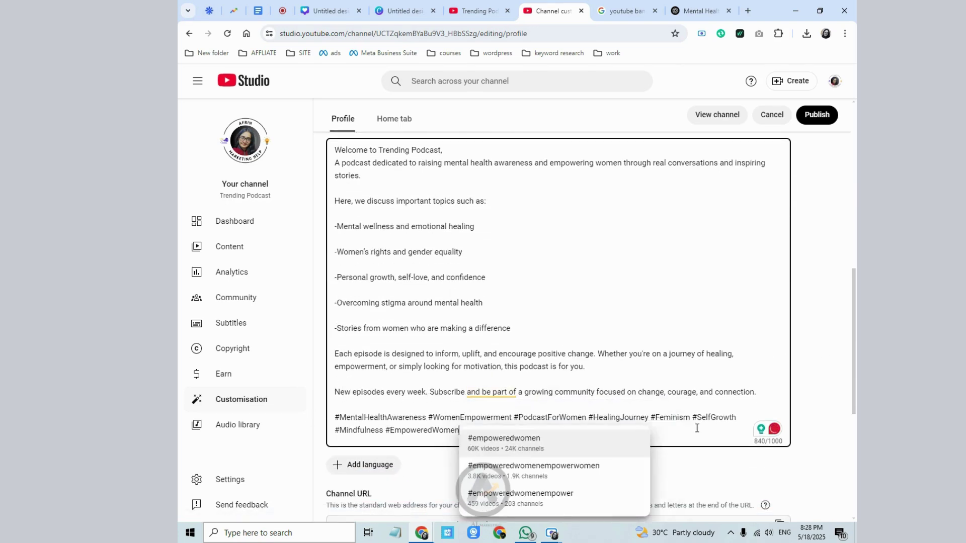
pyautogui.click(413, 420)
pyautogui.click(471, 428)
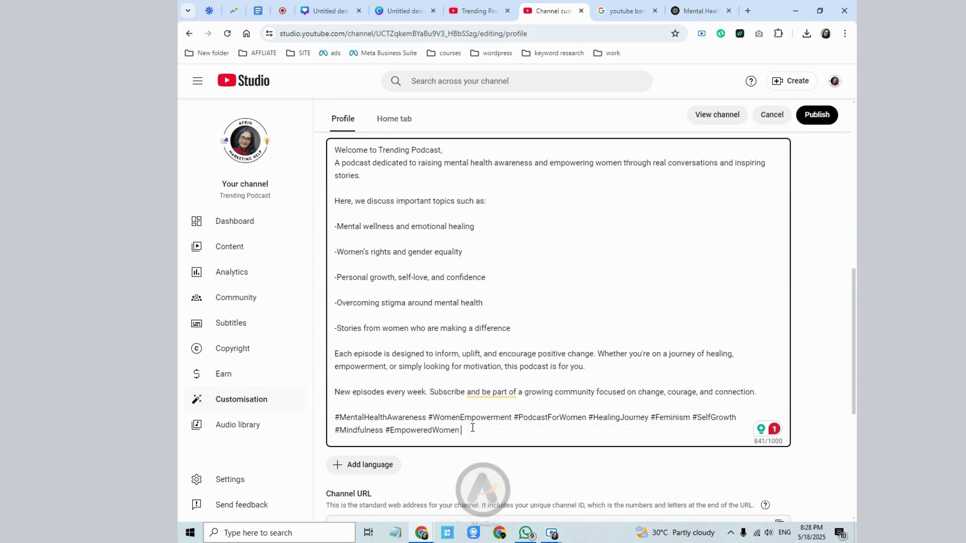
pyautogui.write('#tr')
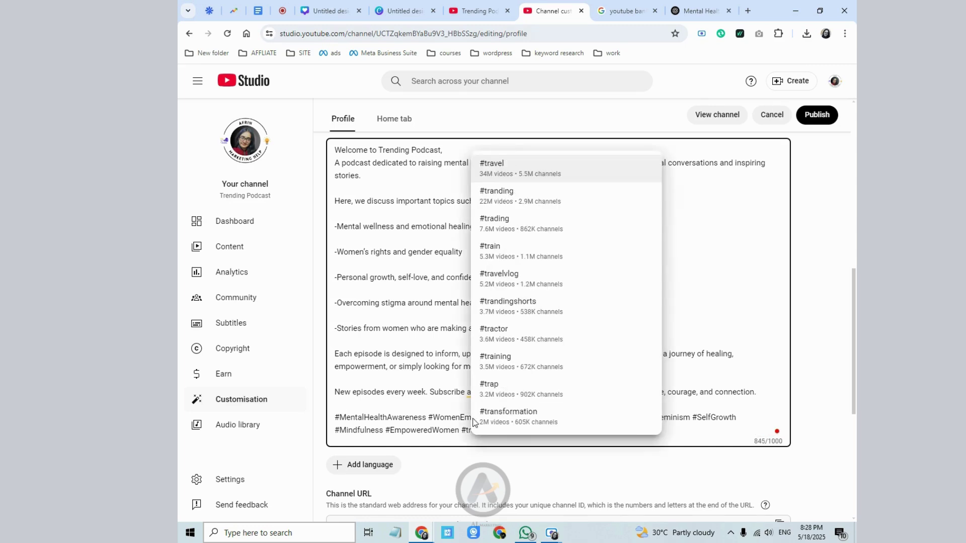
# - Complete the final hashtag as #trendingpodcast, bringing the description to 857/1000 characters
pyautogui.press('BackSpace')
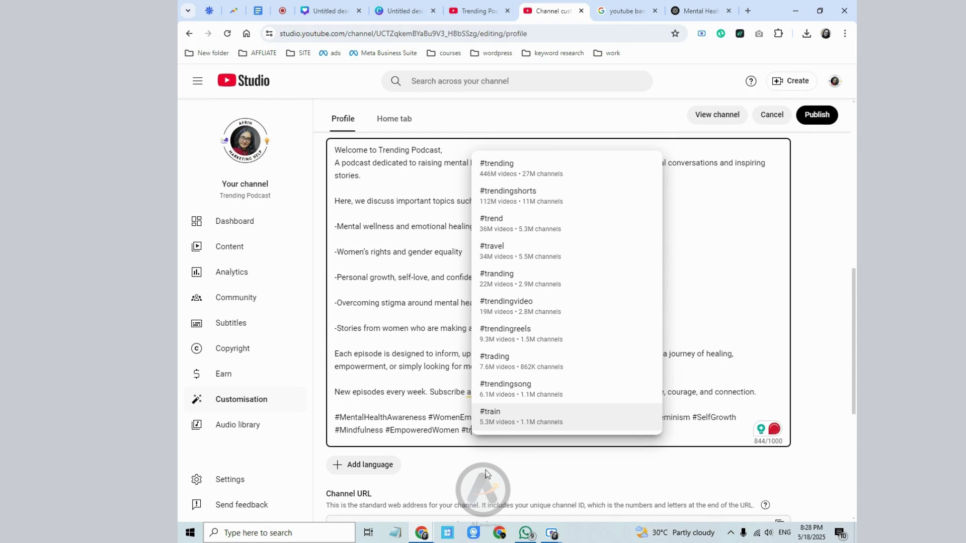
pyautogui.click(486, 474)
pyautogui.click(487, 435)
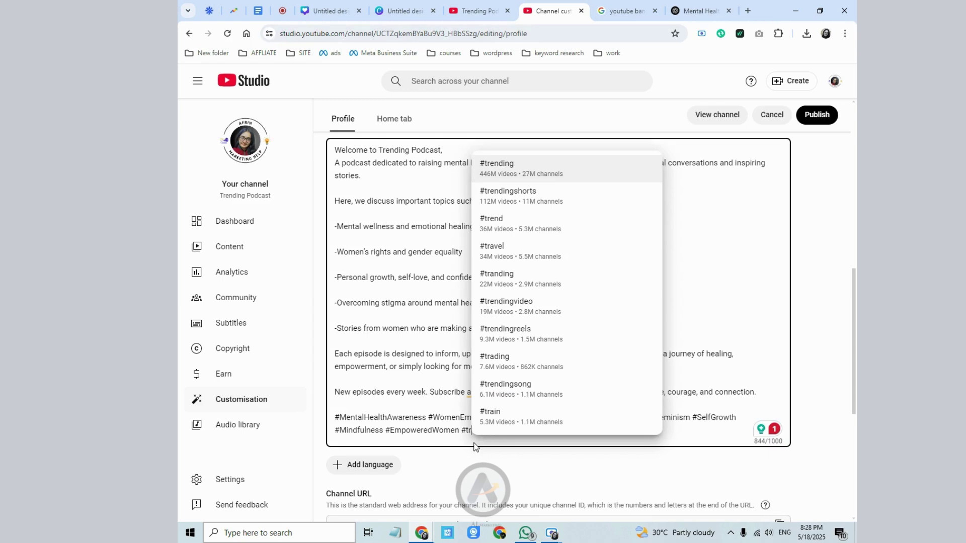
pyautogui.write('ending')
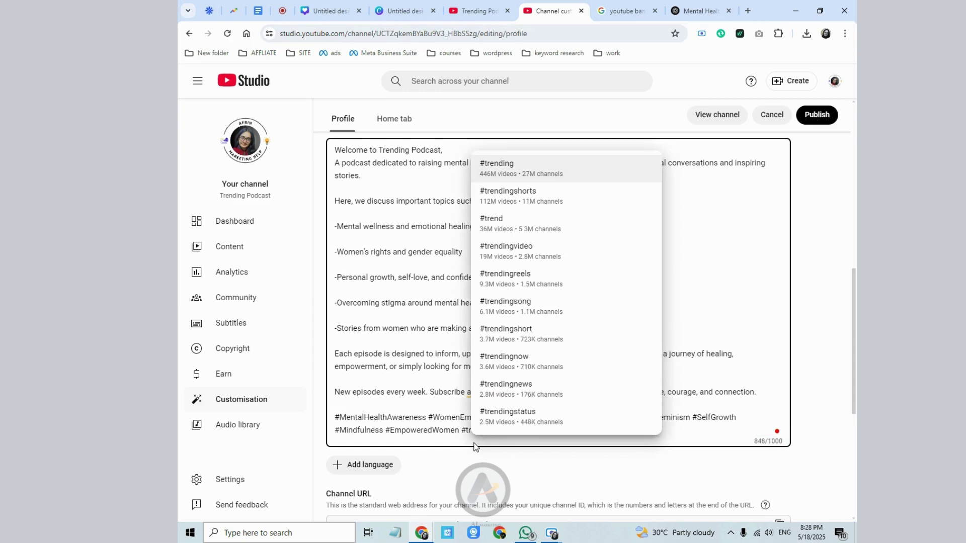
pyautogui.write('podcast')
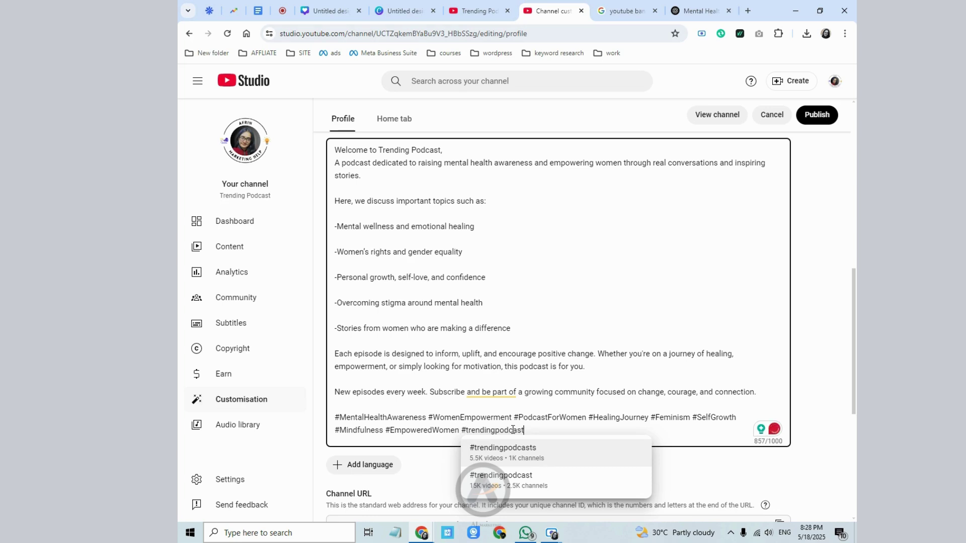
pyautogui.moveTo(466, 430); pyautogui.dragTo(529, 425)
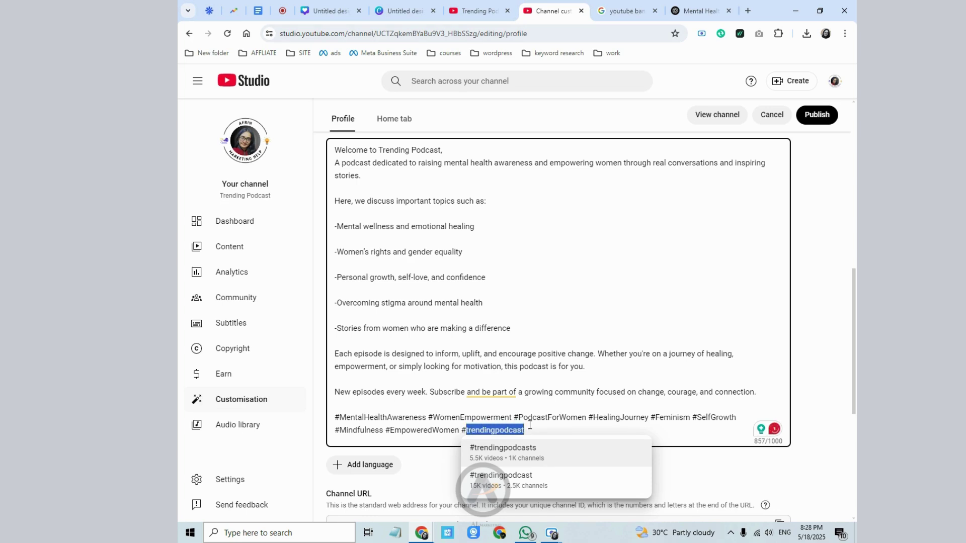
pyautogui.click(528, 429)
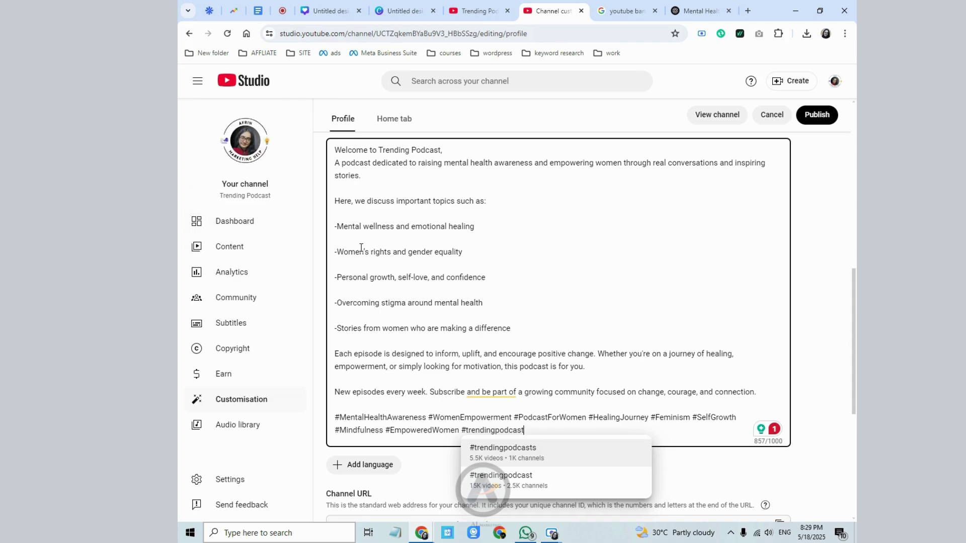
pyautogui.click(580, 332)
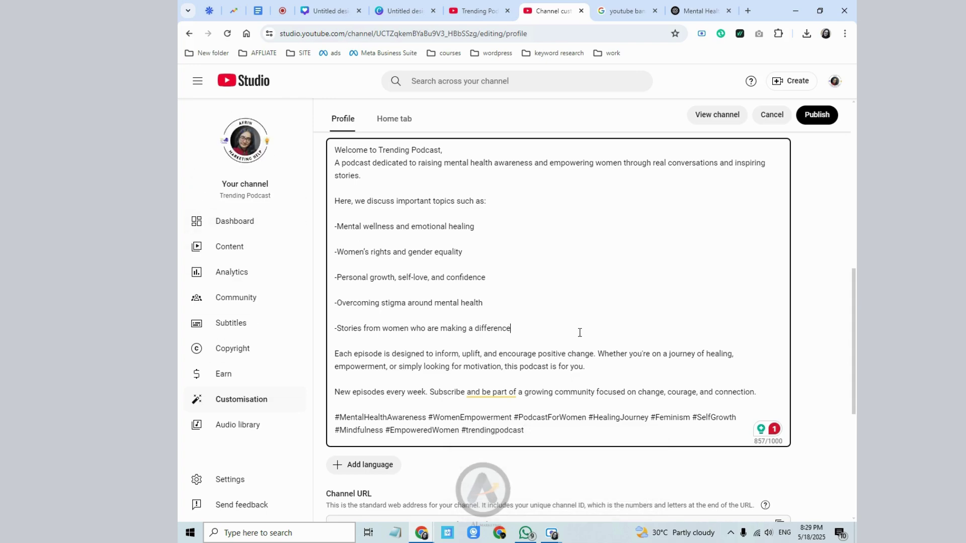
pyautogui.scroll(-1, 574, 371)
pyautogui.scroll(-1, 574, 371)
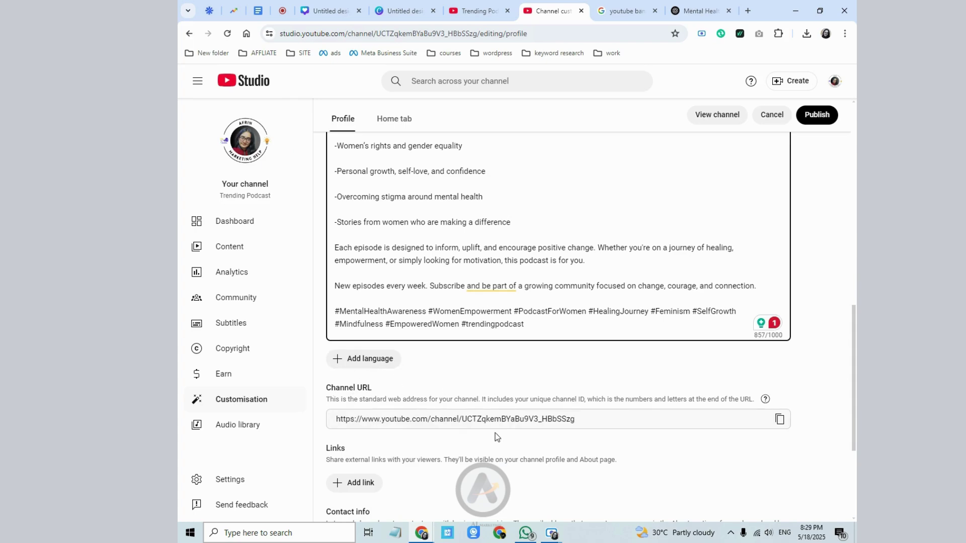
pyautogui.scroll(-2, 495, 432)
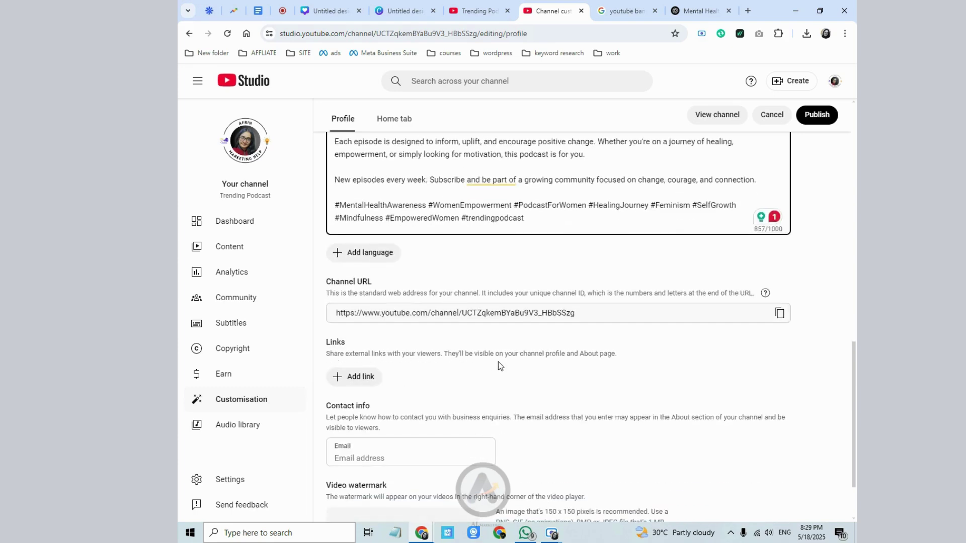
pyautogui.scroll(-2, 556, 347)
pyautogui.click(358, 372)
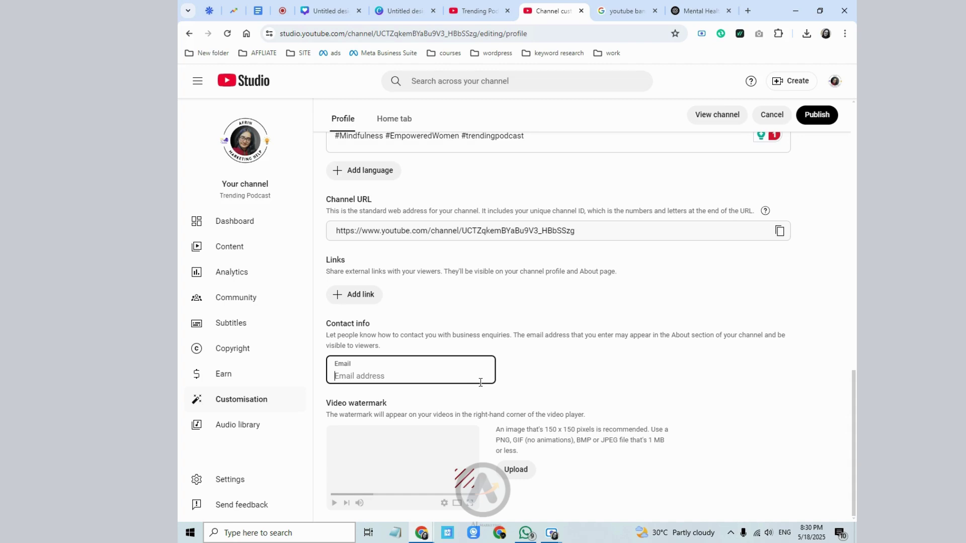
pyautogui.click(526, 395)
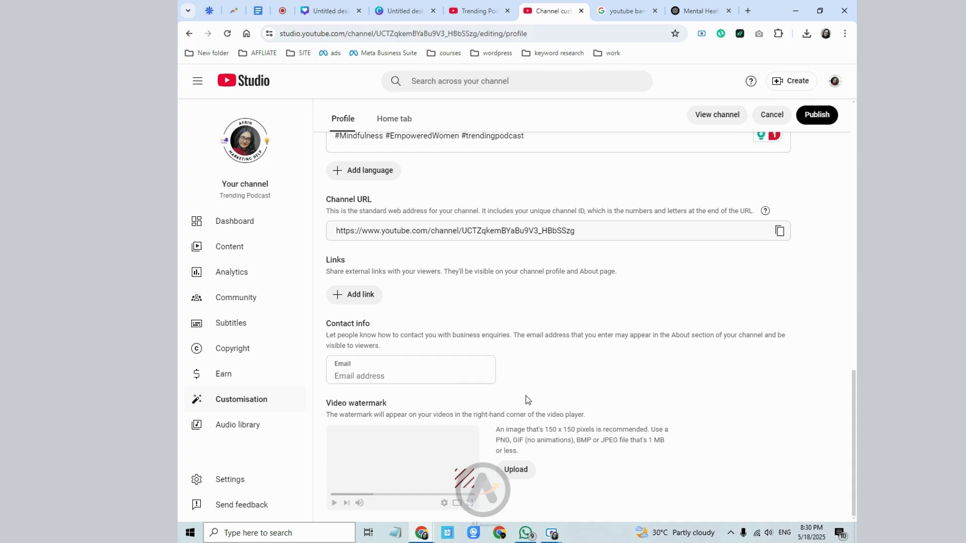
pyautogui.click(348, 376)
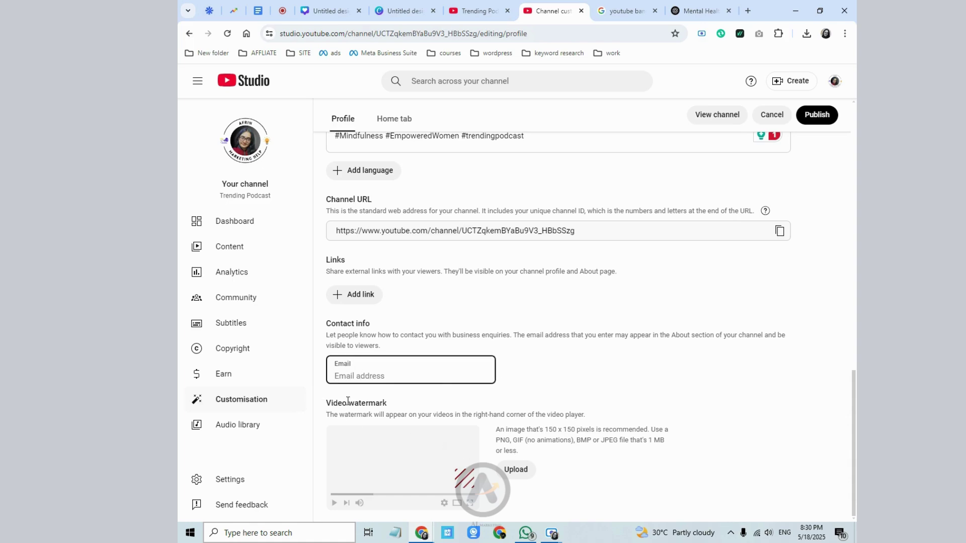
pyautogui.click(622, 5)
# - Check the ChatGPT and Canva tabs and dismiss Canva's download notice
pyautogui.click(699, 11)
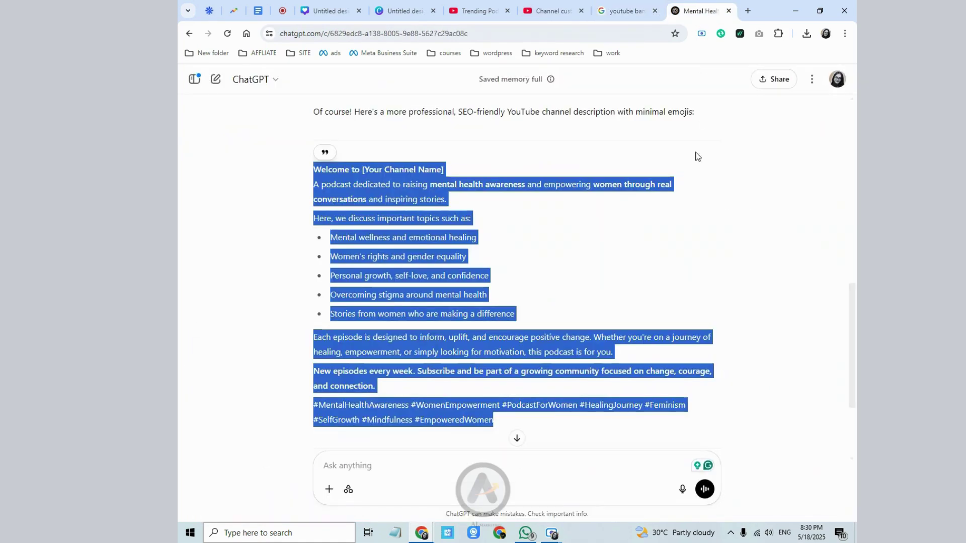
pyautogui.click(403, 11)
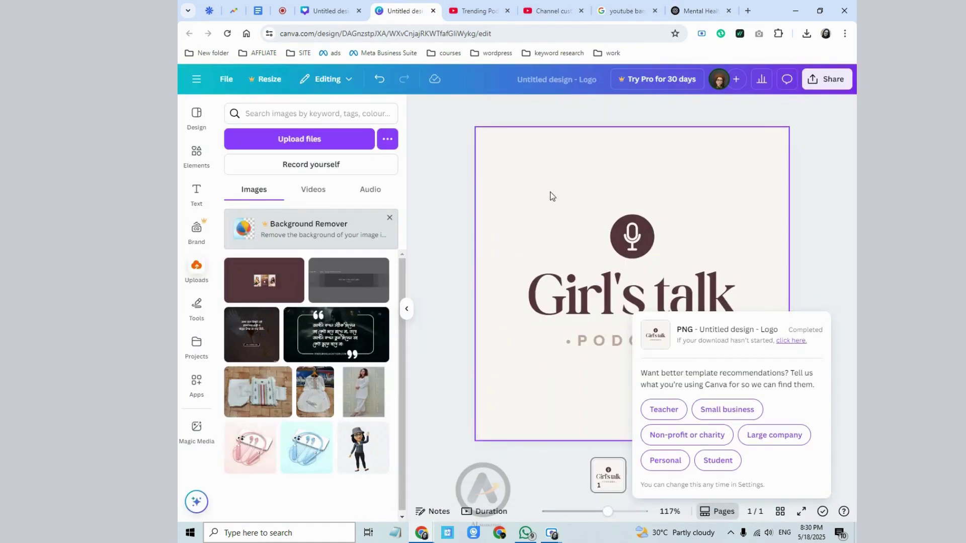
pyautogui.click(696, 221)
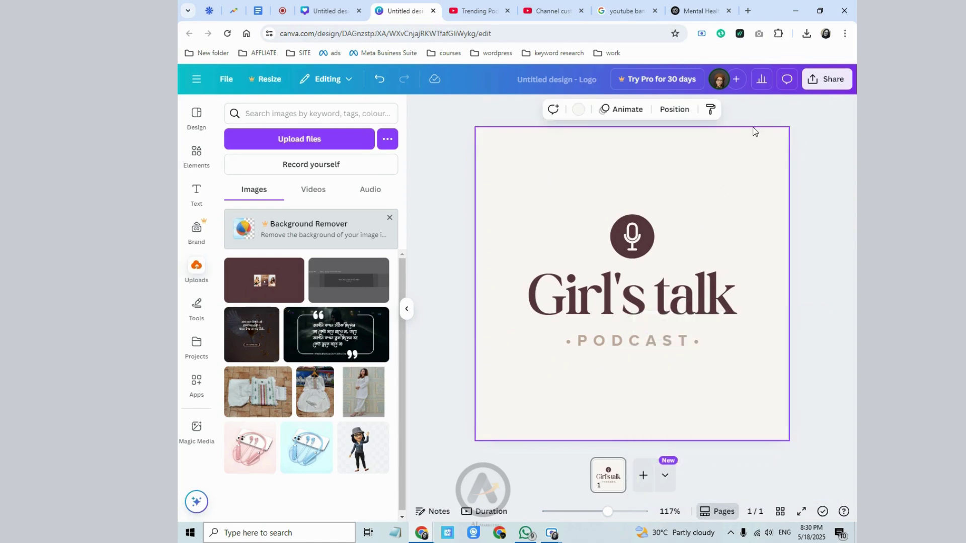
# - Search Google for 'bg remove' in a new tab and open the remove.bg site
pyautogui.click(748, 11)
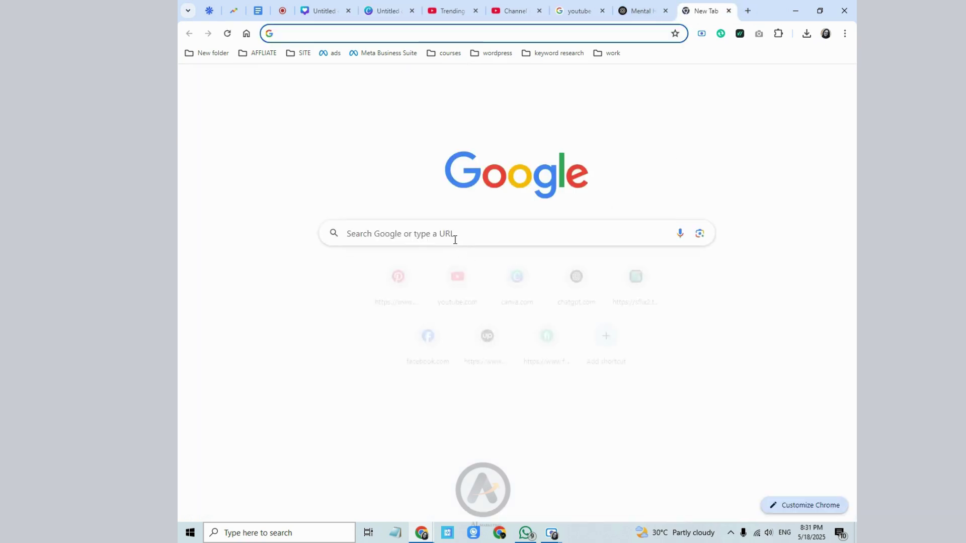
pyautogui.click(453, 239)
pyautogui.write('b')
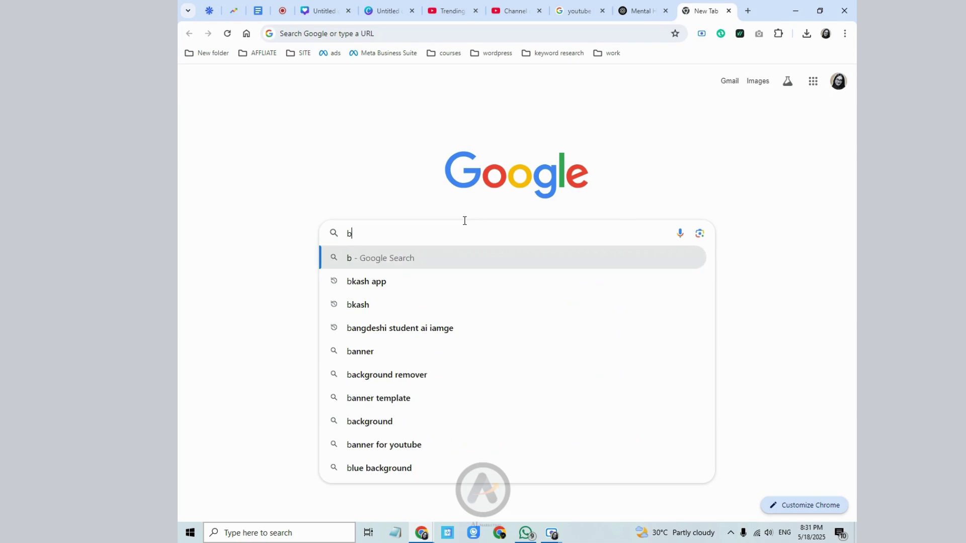
pyautogui.write('g remove')
pyautogui.press('Return')
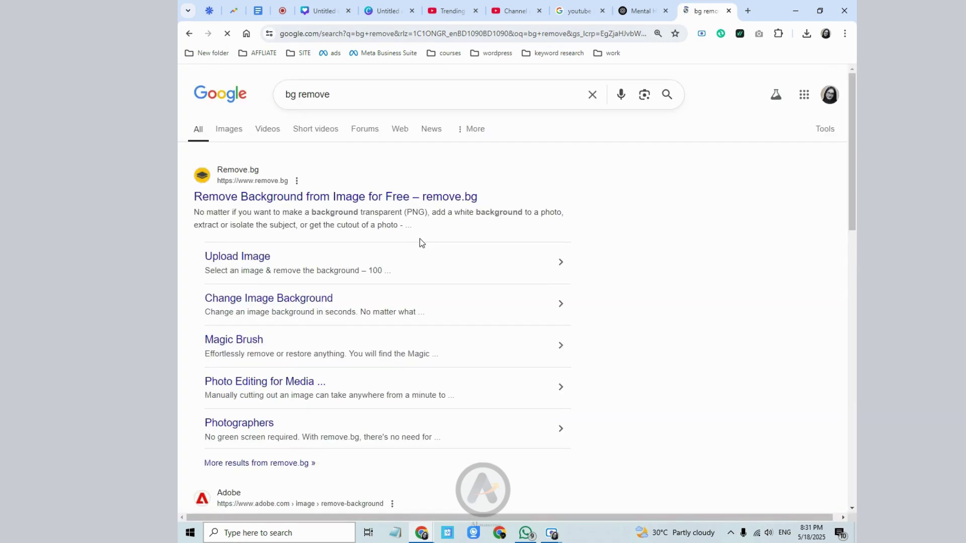
pyautogui.click(280, 201)
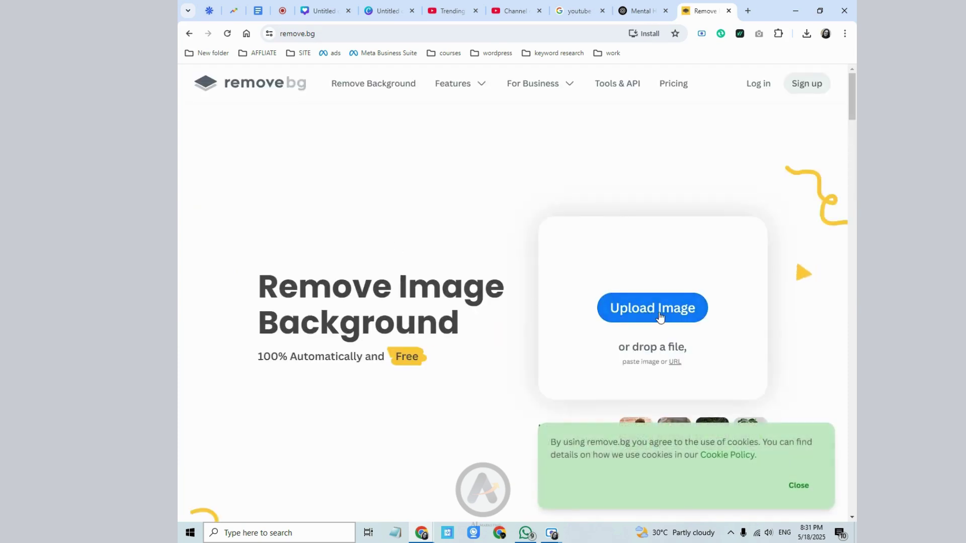
# - Upload the trending podcast logo to remove.bg and download the background-free 500 x 500 preview
pyautogui.click(660, 315)
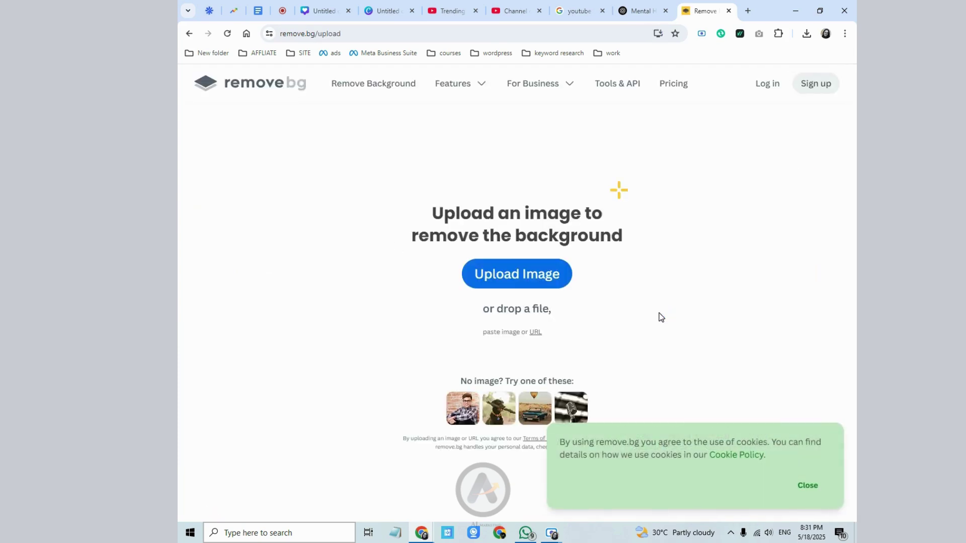
pyautogui.click(513, 277)
pyautogui.click(297, 113)
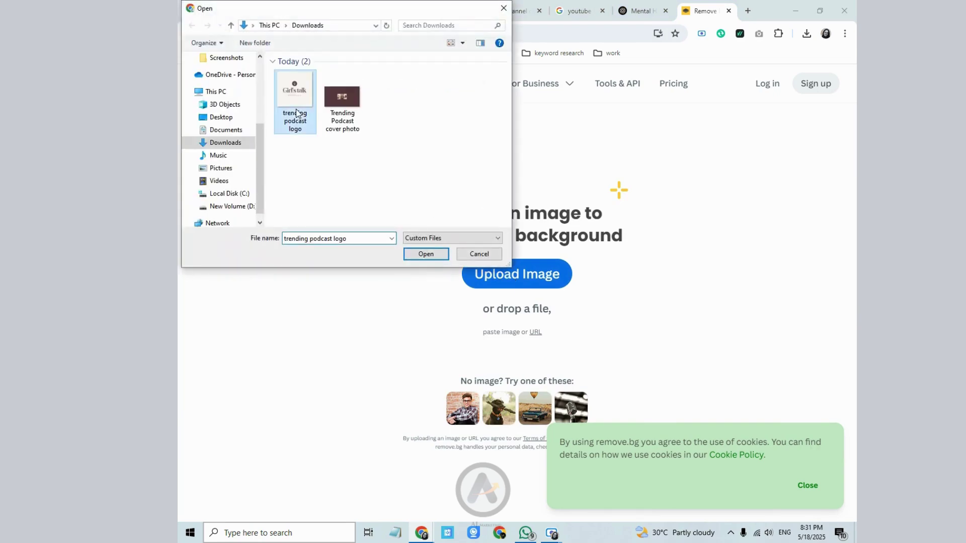
pyautogui.click(422, 255)
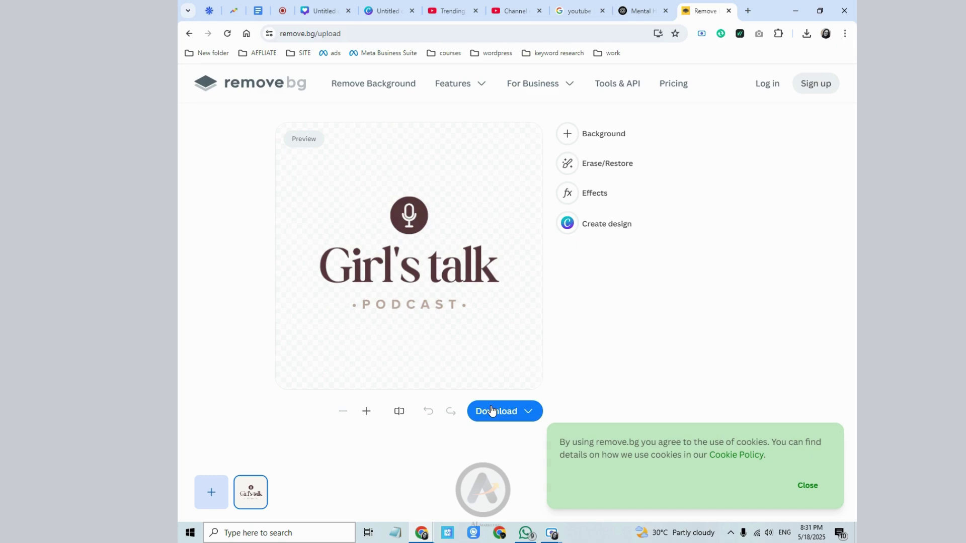
pyautogui.click(511, 410)
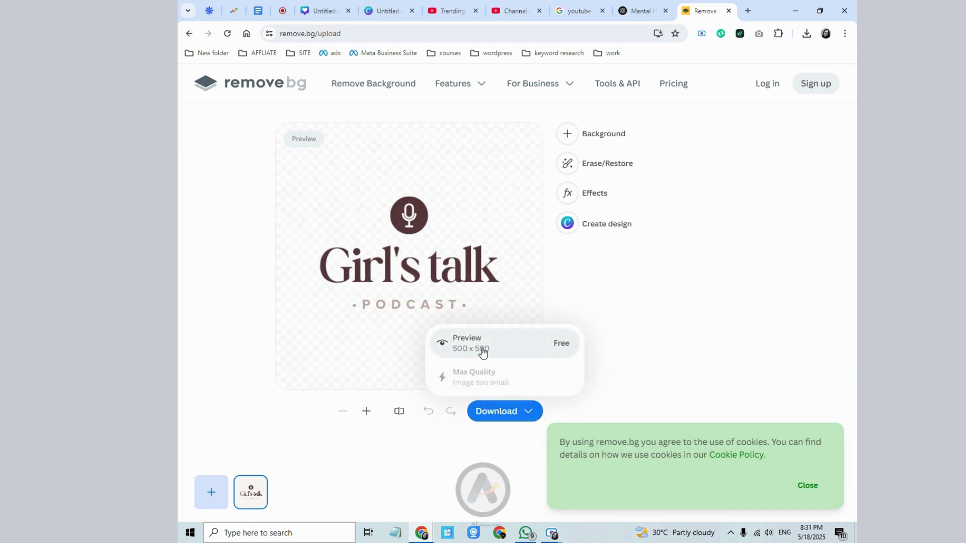
pyautogui.click(492, 340)
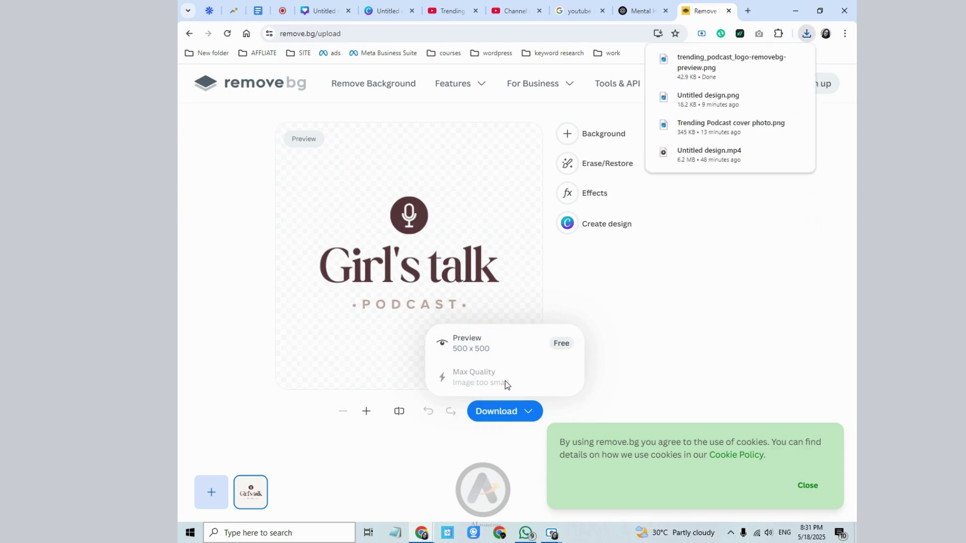
pyautogui.click(582, 281)
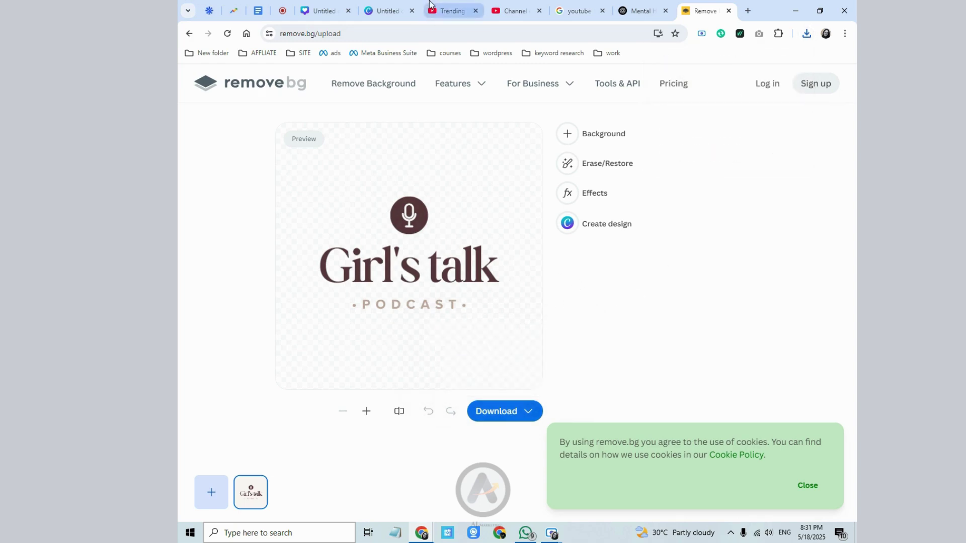
# - Set the removebg preview logo as the channel's video watermark, shown at the end of videos
pyautogui.click(377, 7)
pyautogui.click(515, 6)
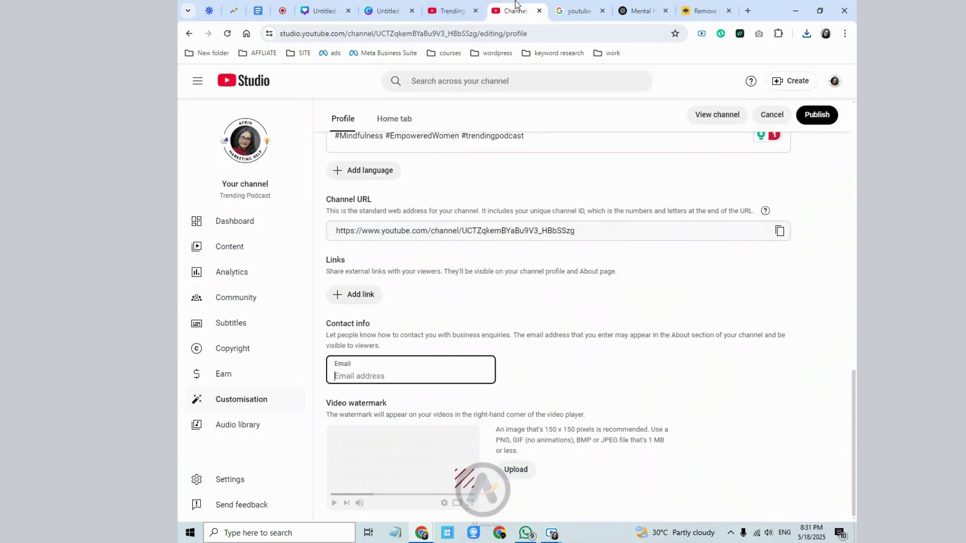
pyautogui.click(519, 477)
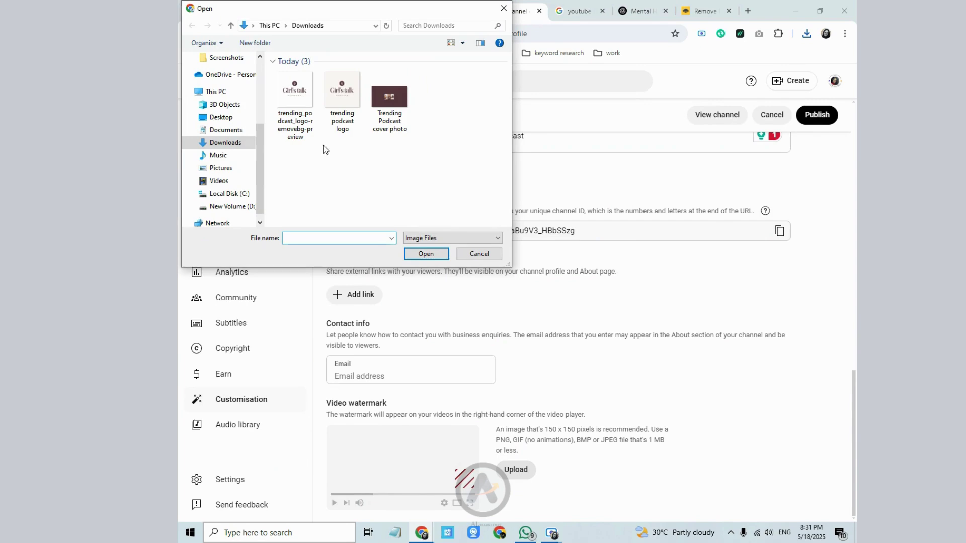
pyautogui.click(312, 131)
pyautogui.click(423, 256)
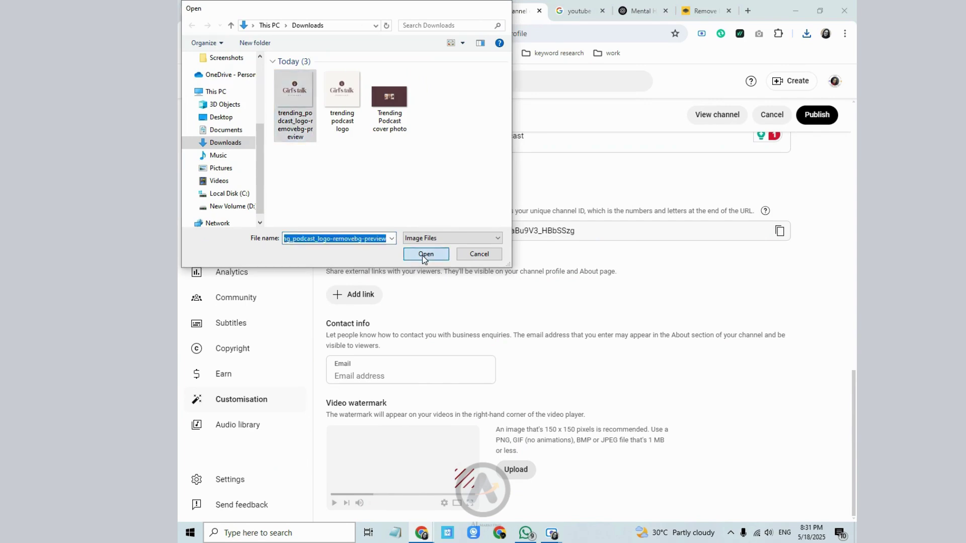
pyautogui.click(741, 467)
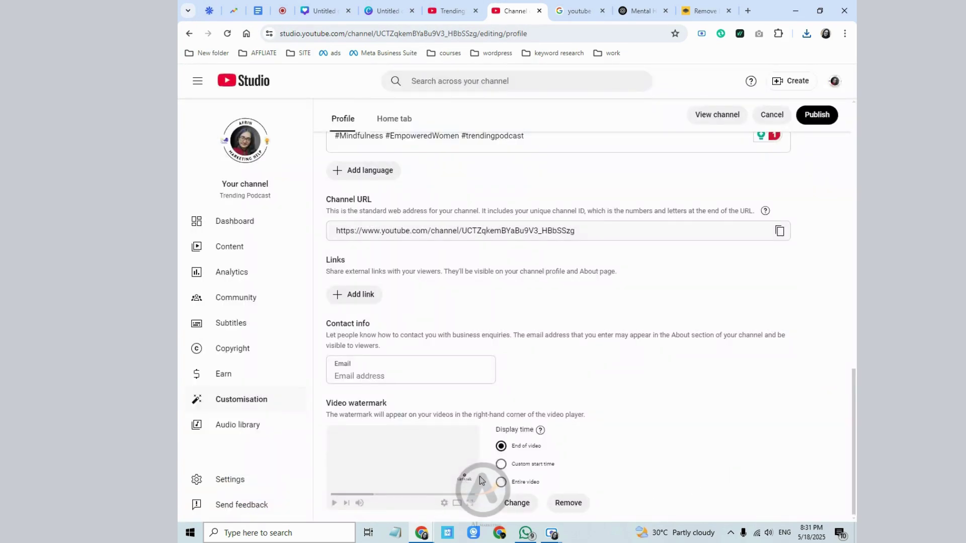
pyautogui.scroll(1, 498, 481)
pyautogui.scroll(-2, 512, 482)
pyautogui.scroll(4, 428, 252)
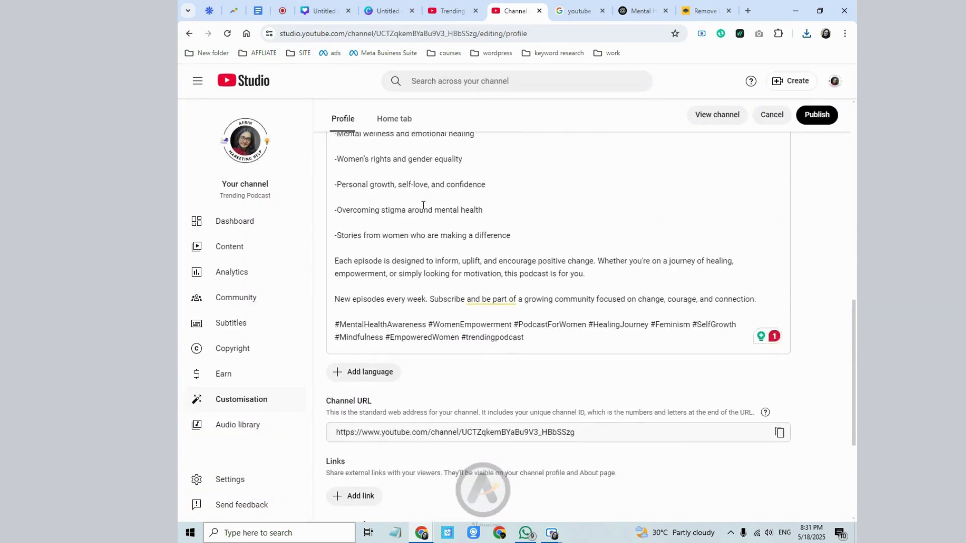
pyautogui.scroll(-4, 435, 289)
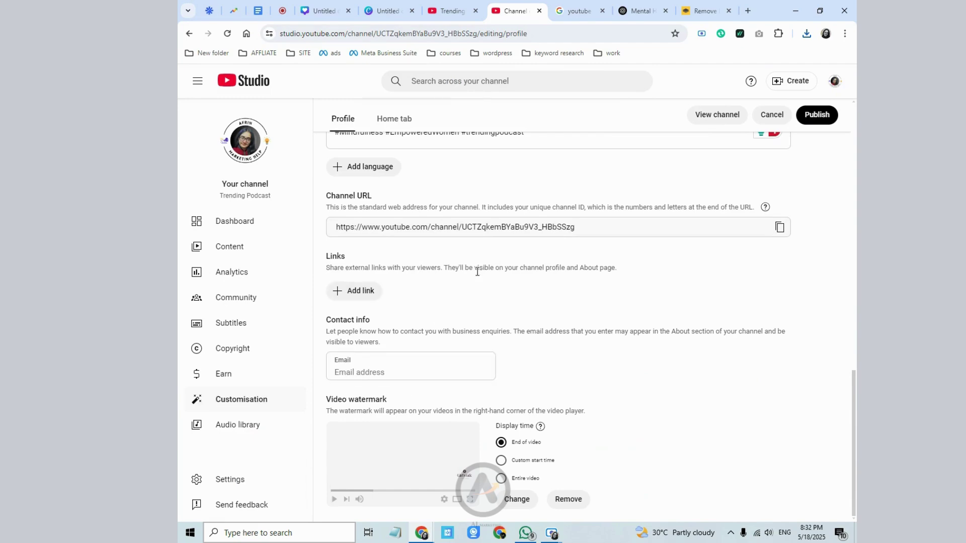
pyautogui.scroll(8, 491, 375)
pyautogui.scroll(-8, 467, 253)
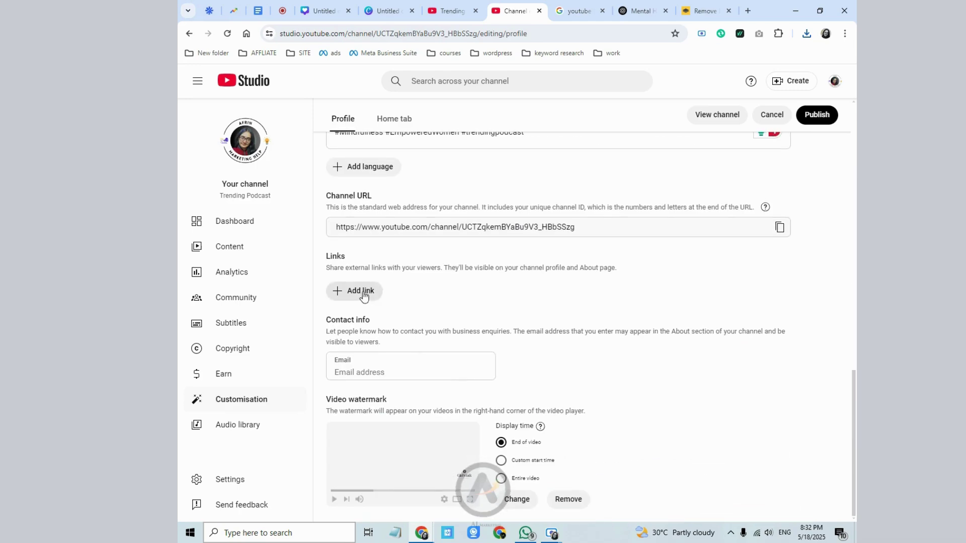
# - Add a new channel link titled 'instagram', leaving its URL empty for now
pyautogui.click(363, 292)
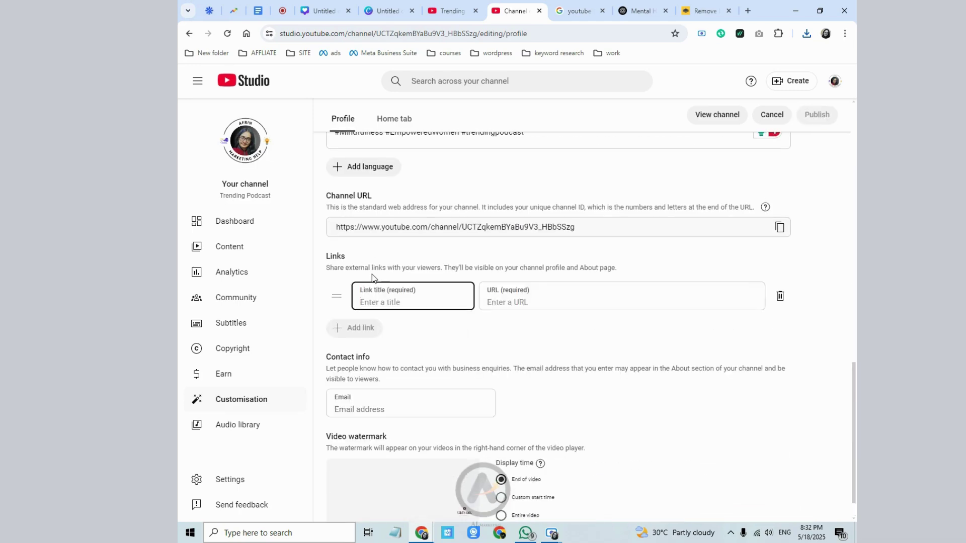
pyautogui.doubleClick(334, 258)
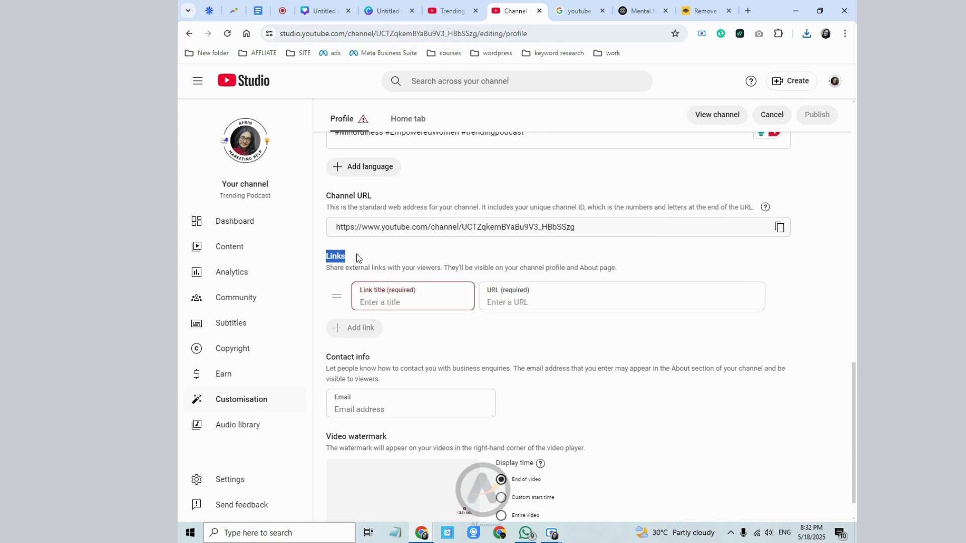
pyautogui.click(382, 303)
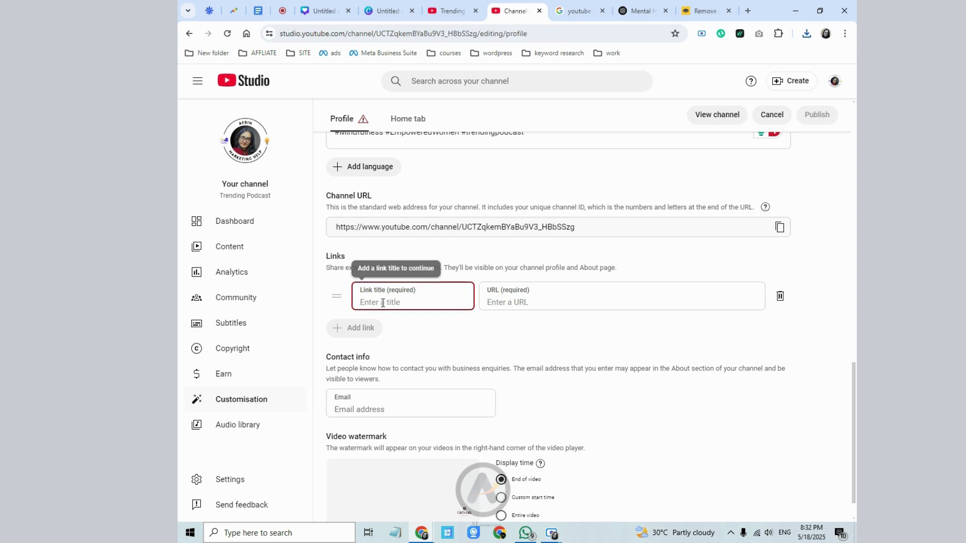
pyautogui.write('I')
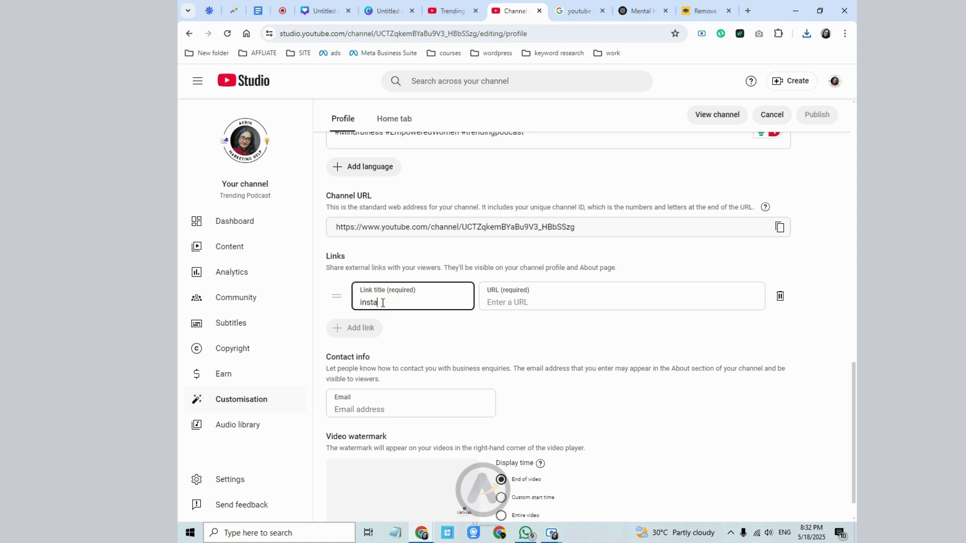
pyautogui.click(485, 301)
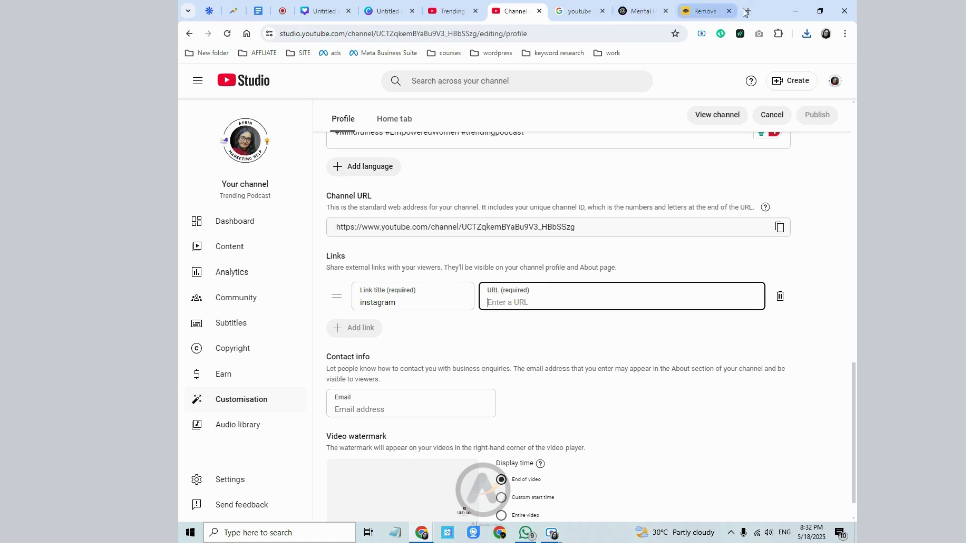
pyautogui.click(748, 11)
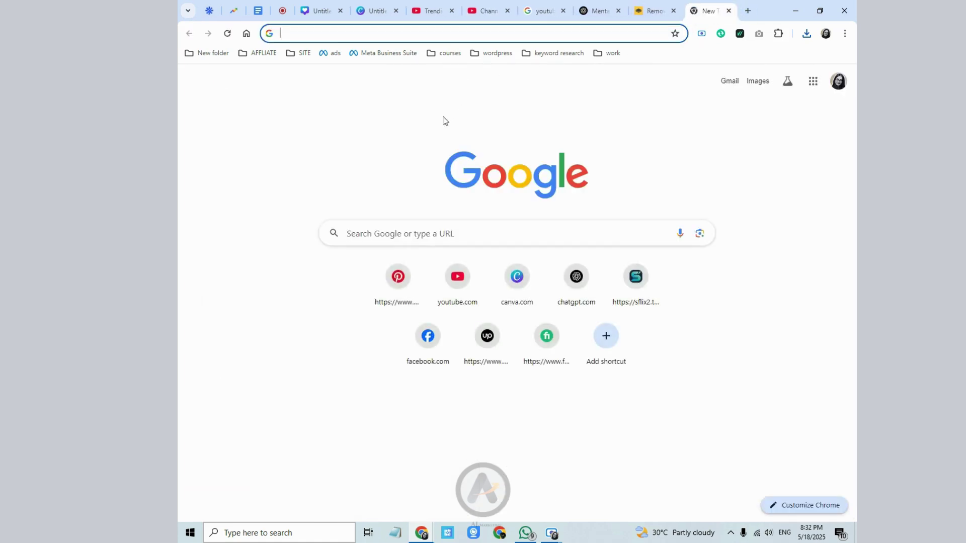
# - Open the Instagram profile in the new tab and copy its web address
pyautogui.write('i')
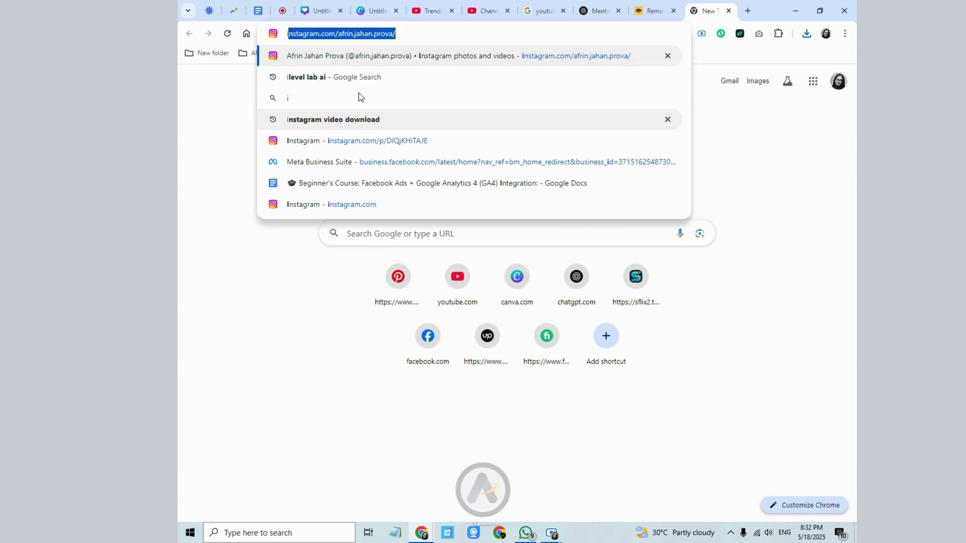
pyautogui.press('Return')
pyautogui.click(370, 33)
pyautogui.rightClick(370, 35)
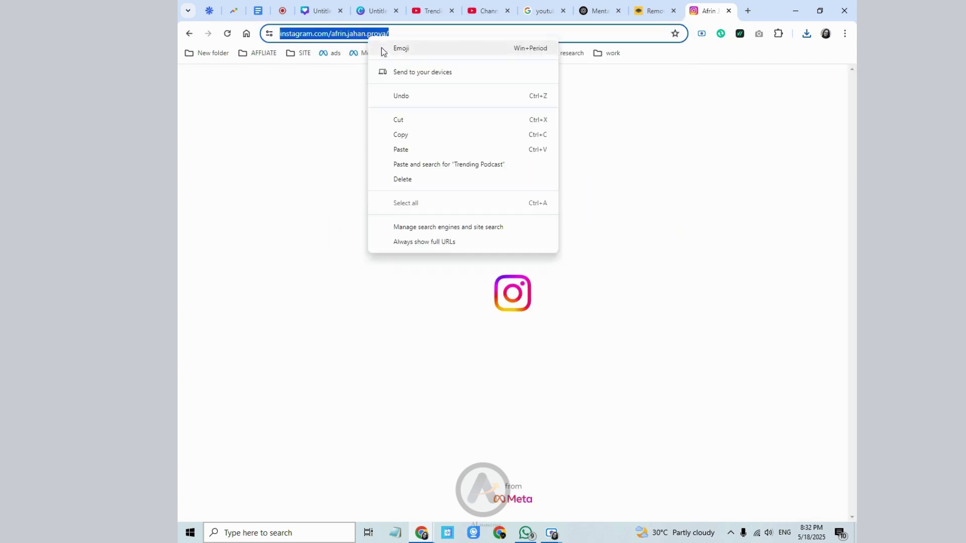
pyautogui.click(406, 134)
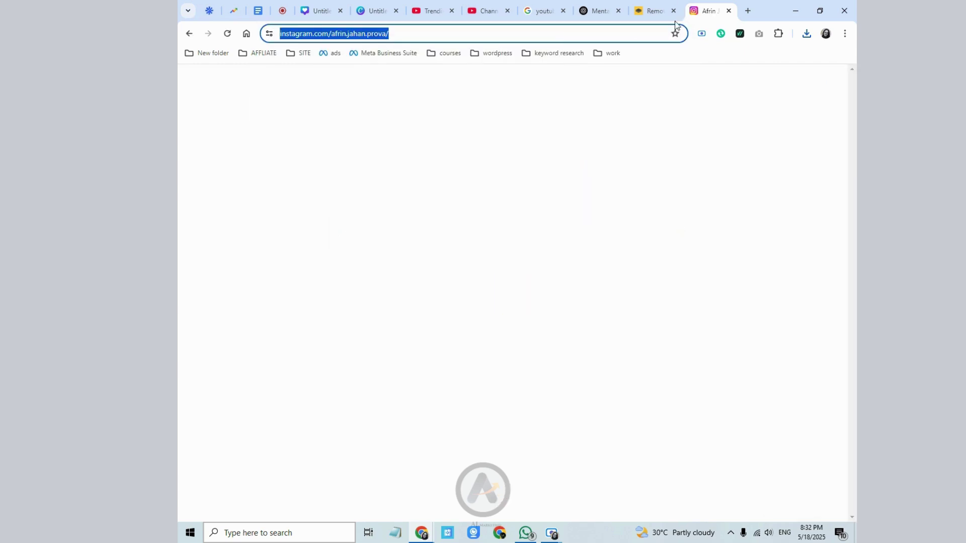
pyautogui.click(479, 12)
# - Paste the Instagram profile address as the URL of the 'instagram' link
pyautogui.rightClick(512, 304)
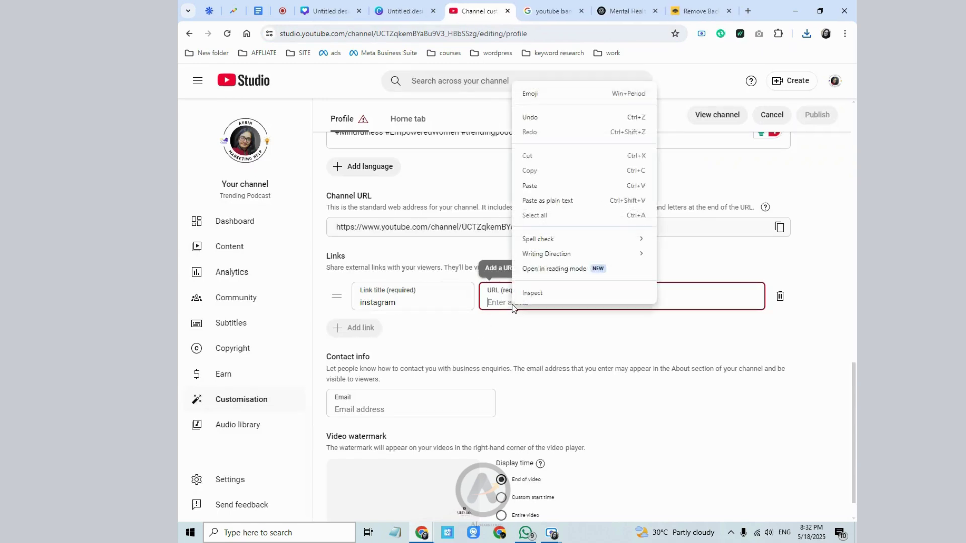
pyautogui.click(546, 177)
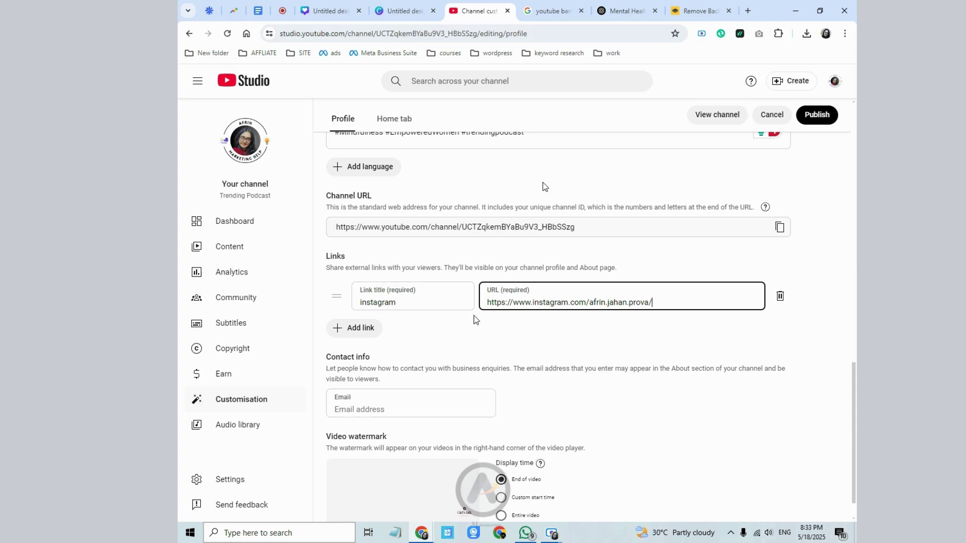
pyautogui.moveTo(394, 300); pyautogui.dragTo(355, 307)
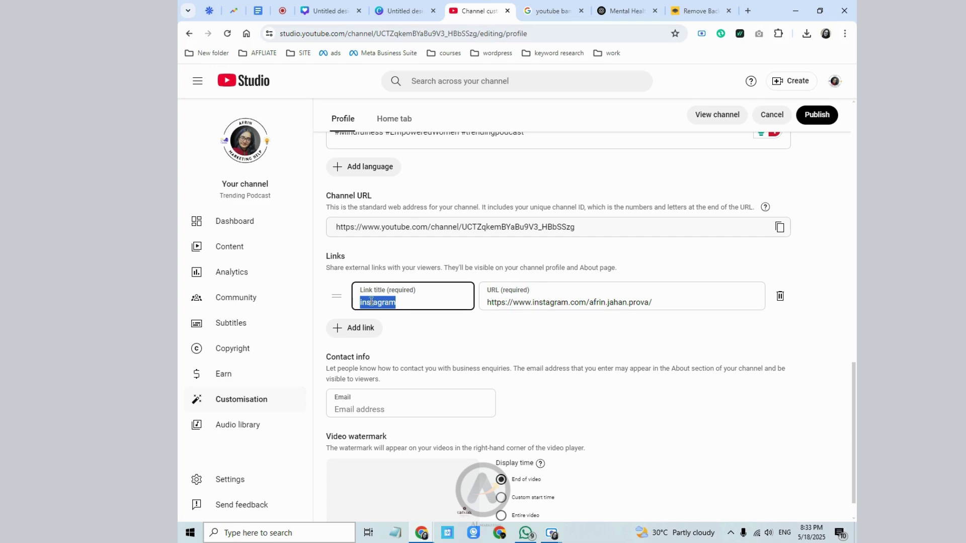
pyautogui.click(401, 301)
pyautogui.click(504, 302)
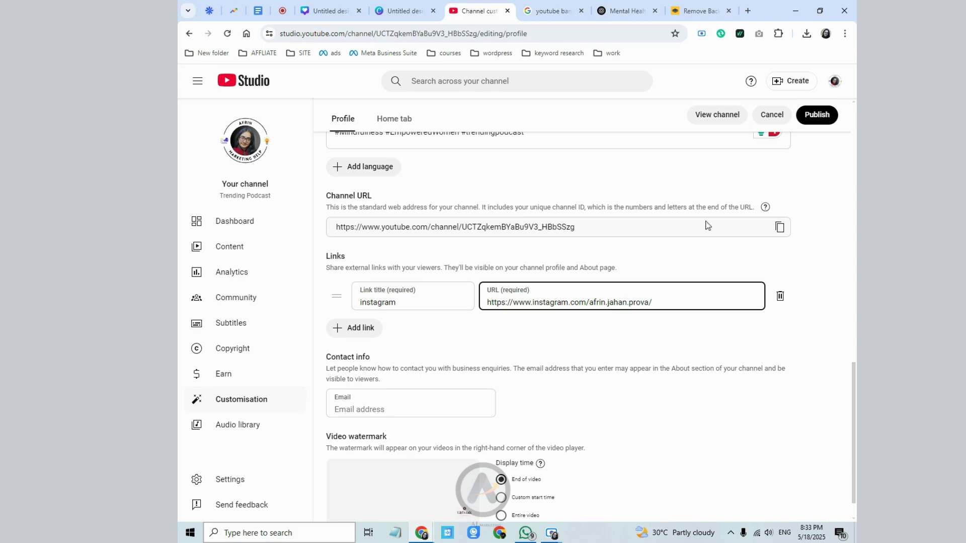
# - Add and then delete an empty second link row, leaving only the instagram link
pyautogui.click(378, 338)
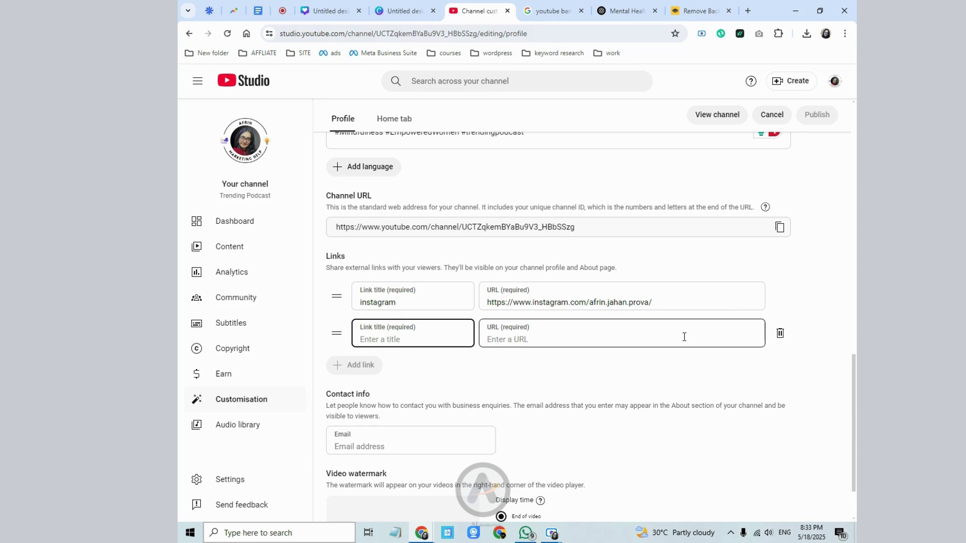
pyautogui.click(781, 335)
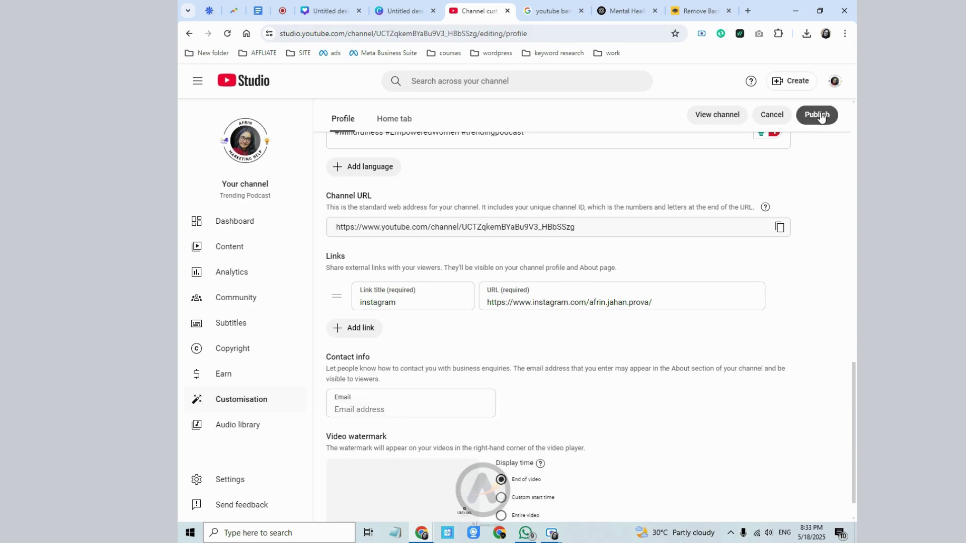
pyautogui.scroll(8, 472, 322)
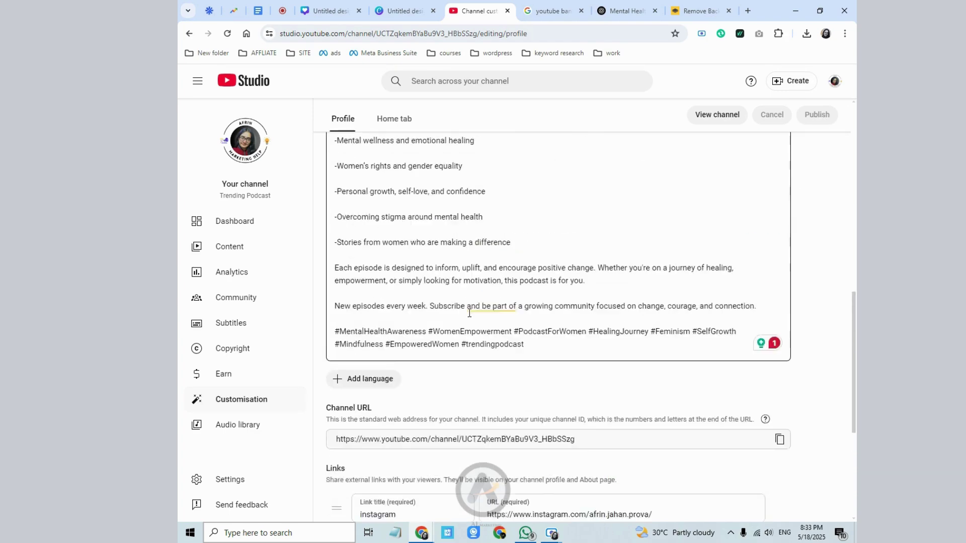
pyautogui.scroll(5, 416, 188)
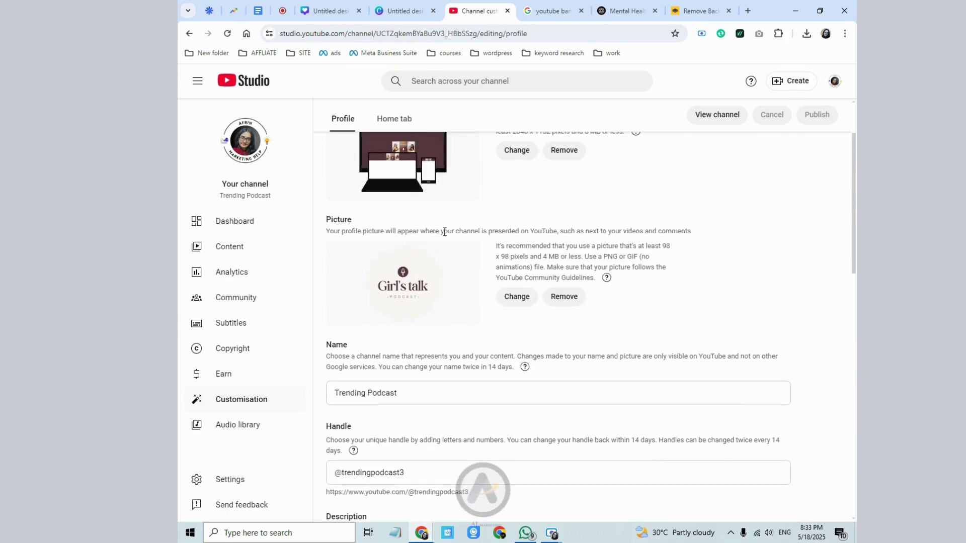
pyautogui.scroll(-5, 417, 352)
pyautogui.scroll(5, 427, 431)
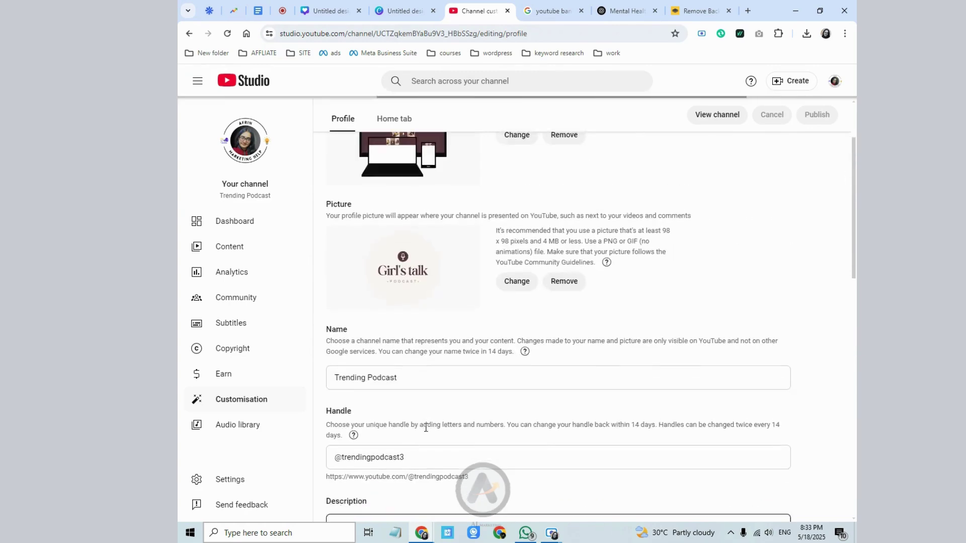
pyautogui.scroll(-4, 427, 424)
pyautogui.scroll(-8, 427, 425)
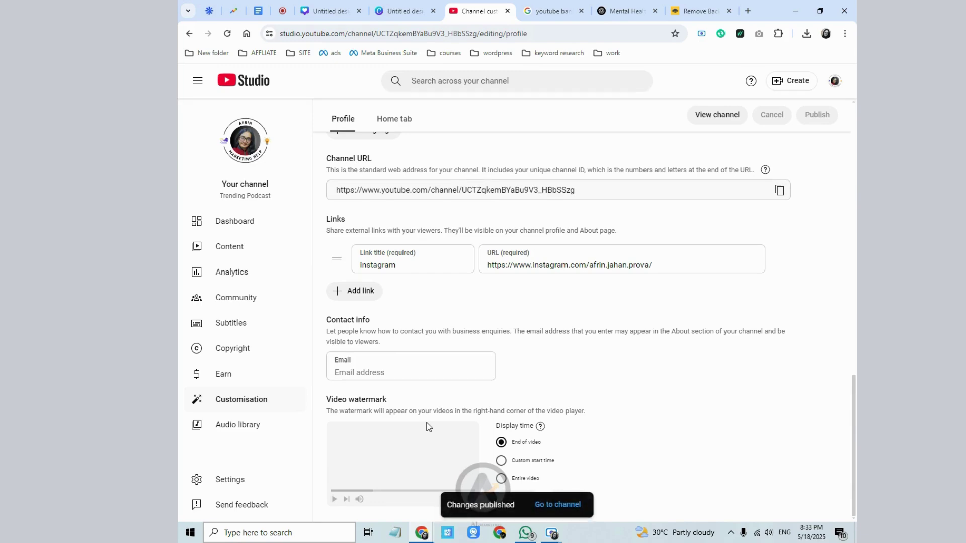
# - Go to the Trending Podcast channel page and reload it
pyautogui.click(544, 502)
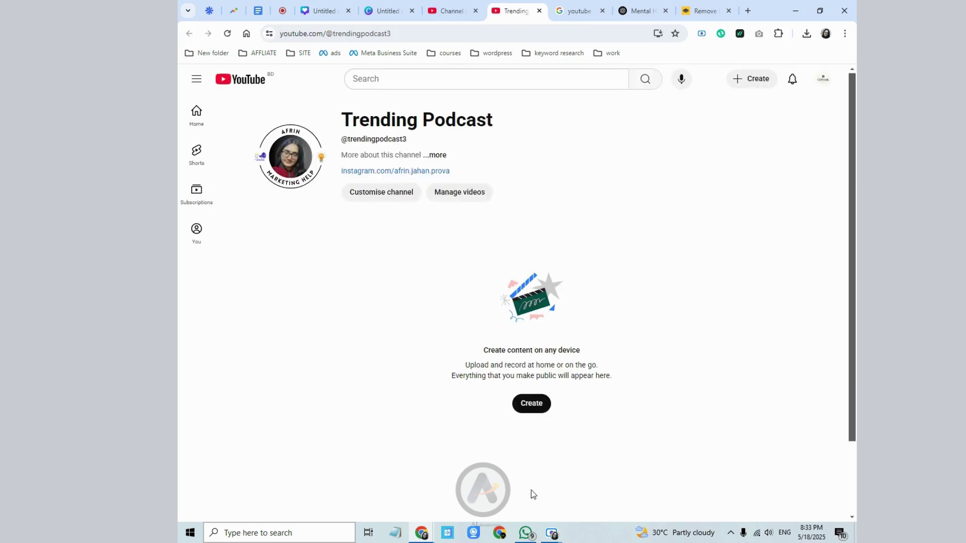
pyautogui.rightClick(340, 252)
pyautogui.click(376, 293)
pyautogui.click(225, 36)
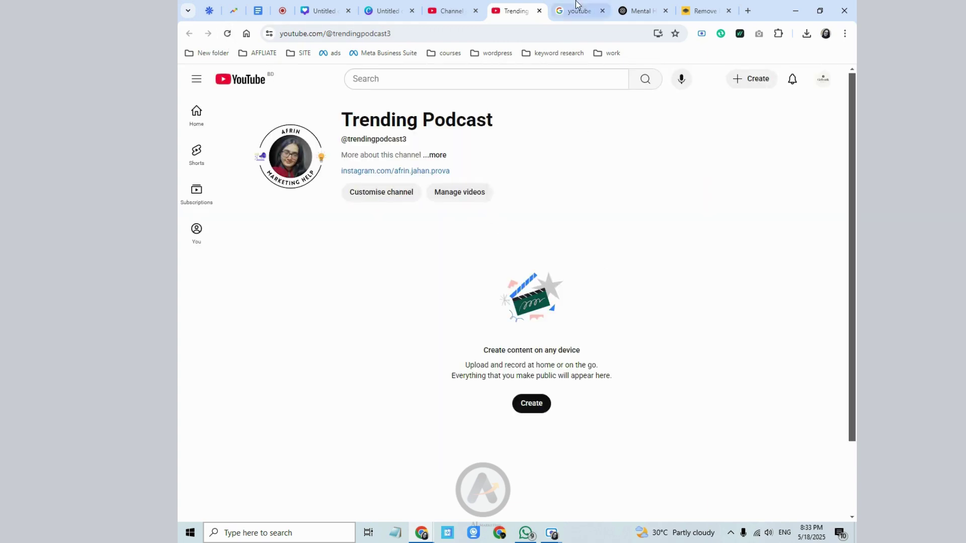
# - Switch between the customisation page and the public channel, reloading the public page to refresh it
pyautogui.click(453, 9)
pyautogui.click(508, 7)
pyautogui.click(454, 12)
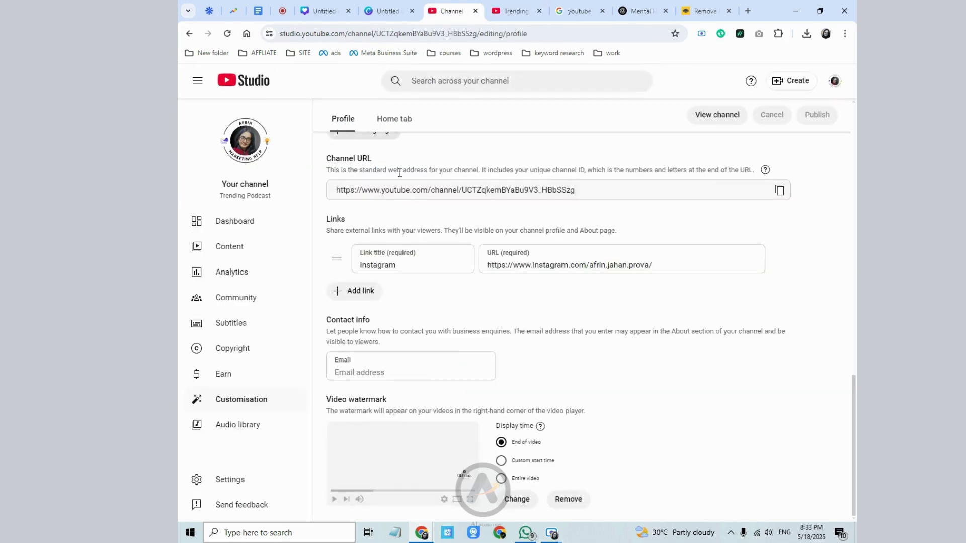
pyautogui.scroll(2, 397, 172)
pyautogui.click(501, 12)
pyautogui.rightClick(547, 133)
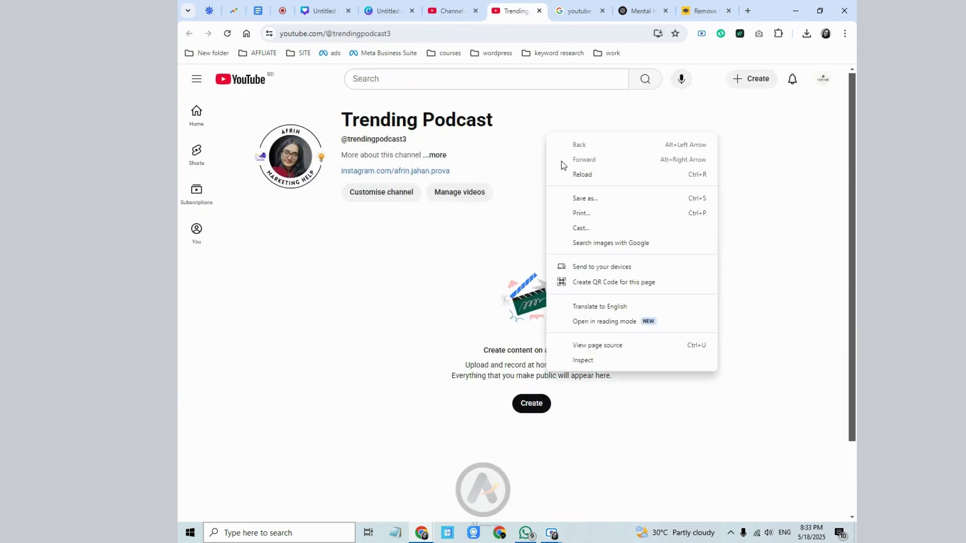
pyautogui.click(563, 173)
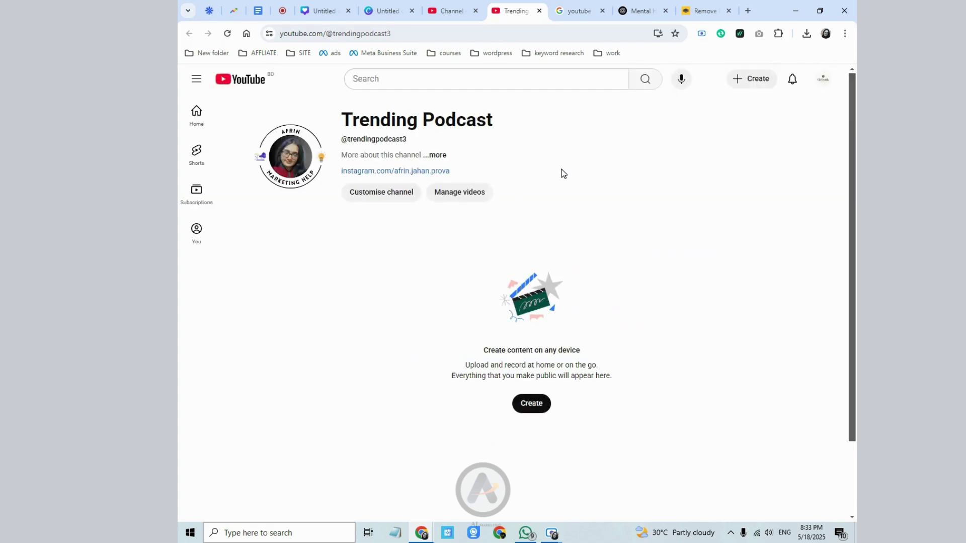
pyautogui.press('F5')
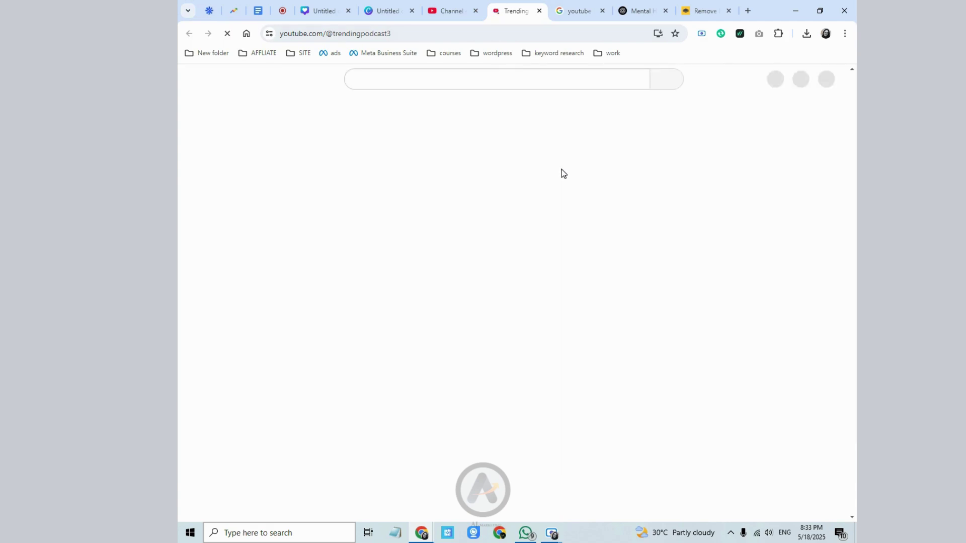
# - From the customisation page, open View channel in a new tab
pyautogui.click(450, 10)
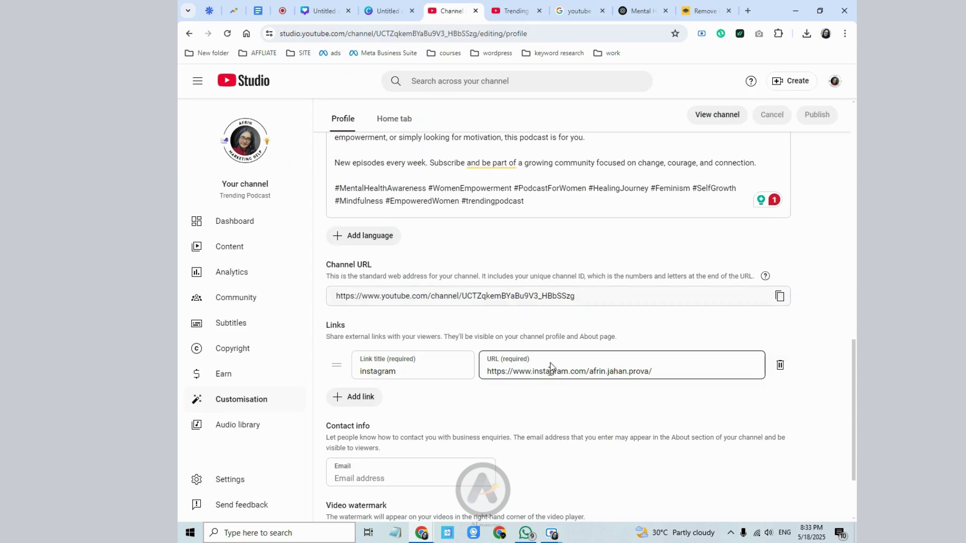
pyautogui.scroll(10, 552, 347)
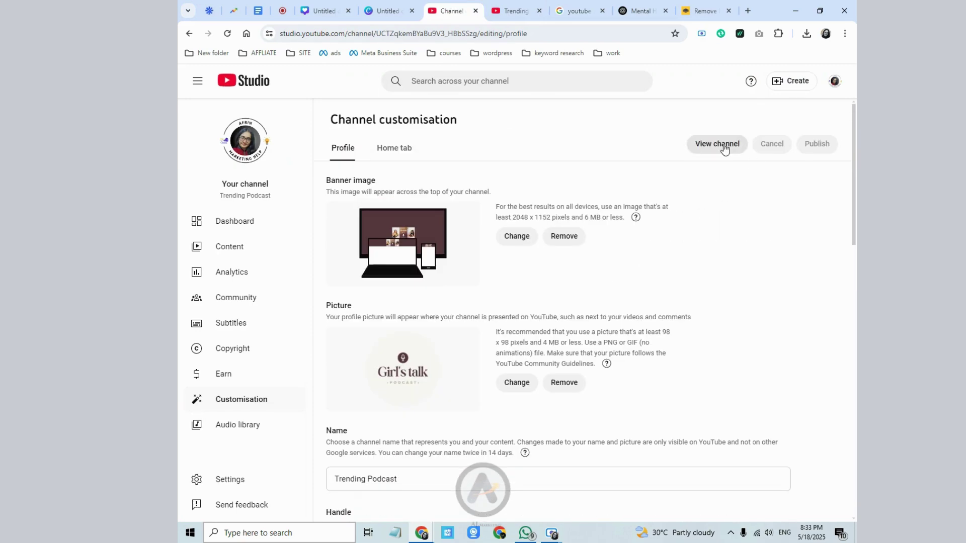
pyautogui.scroll(-3, 701, 300)
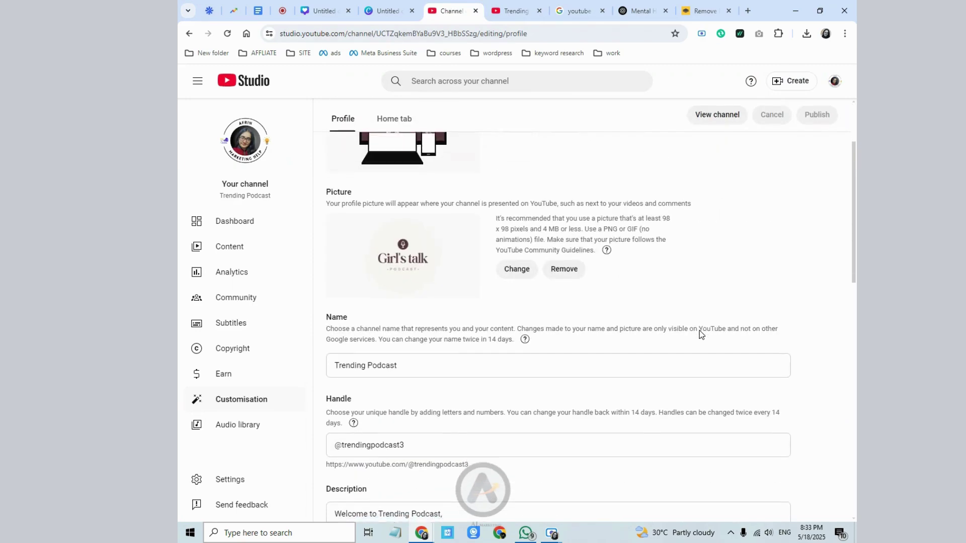
pyautogui.click(715, 120)
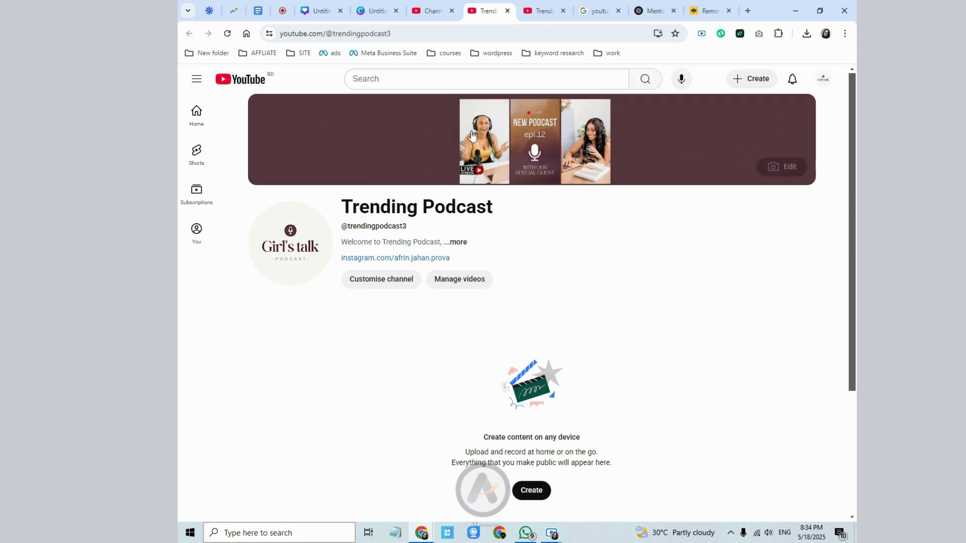
# - Review the channel's full description and sharing options, then close the description dialog
pyautogui.click(459, 243)
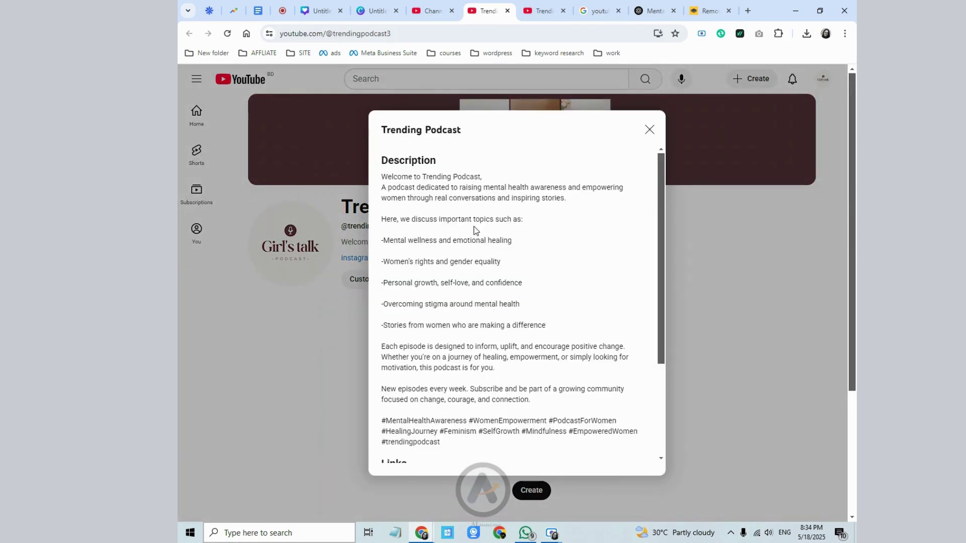
pyautogui.scroll(-3, 475, 235)
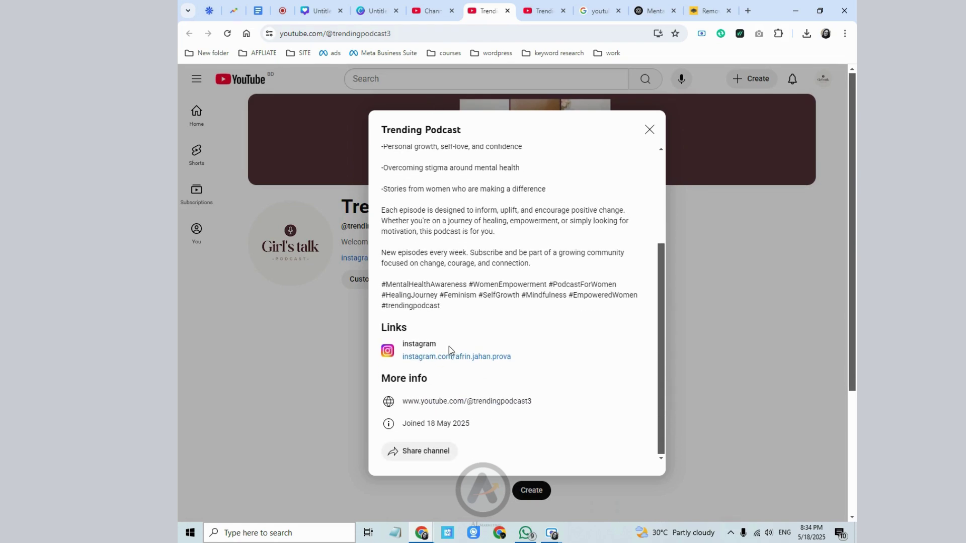
pyautogui.click(443, 454)
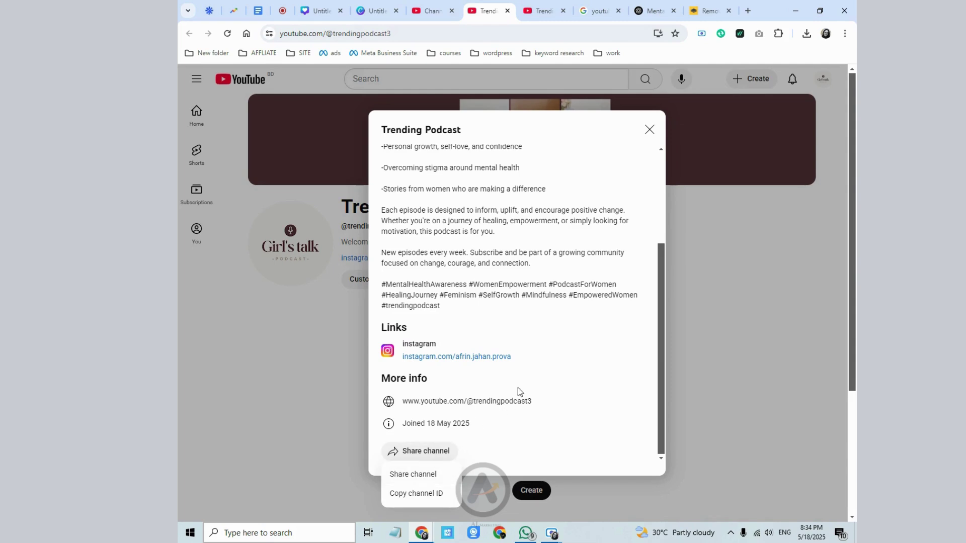
pyautogui.click(517, 344)
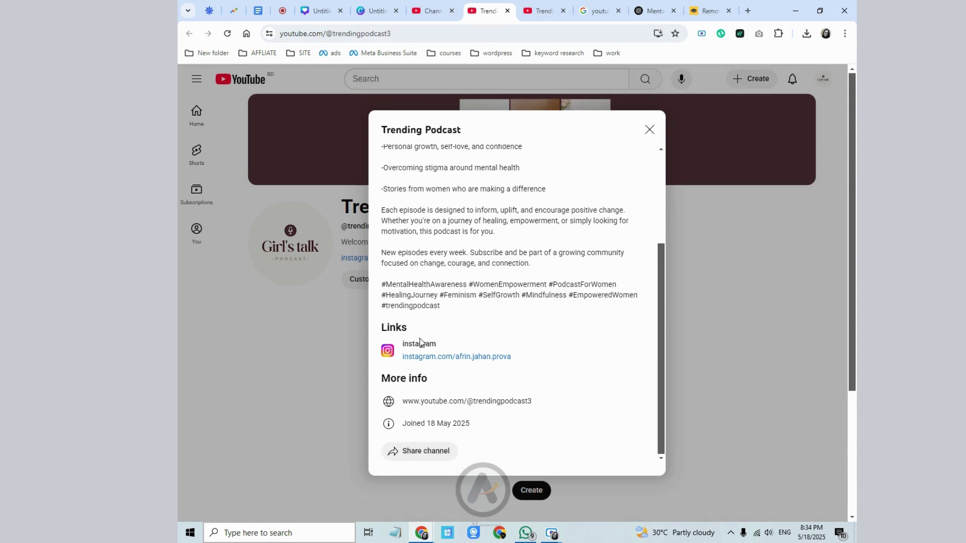
pyautogui.scroll(3, 420, 343)
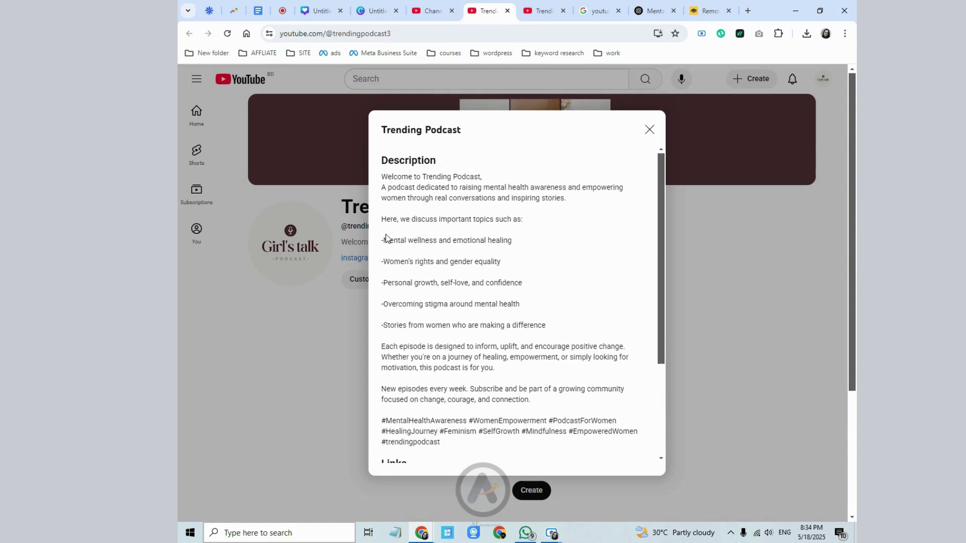
pyautogui.click(650, 130)
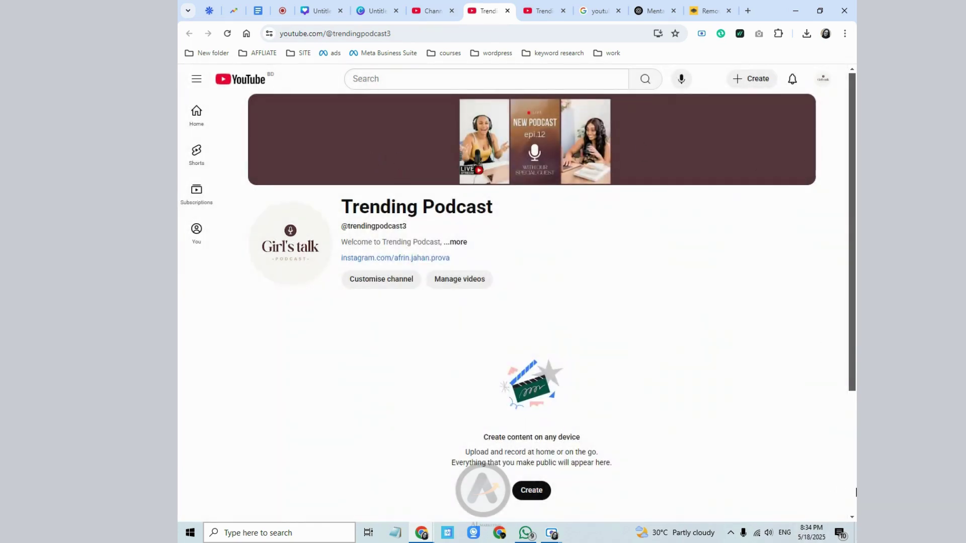
# - Check the Canva step in the youtube seo notes, then return to the Girl's talk logo design
pyautogui.click(259, 12)
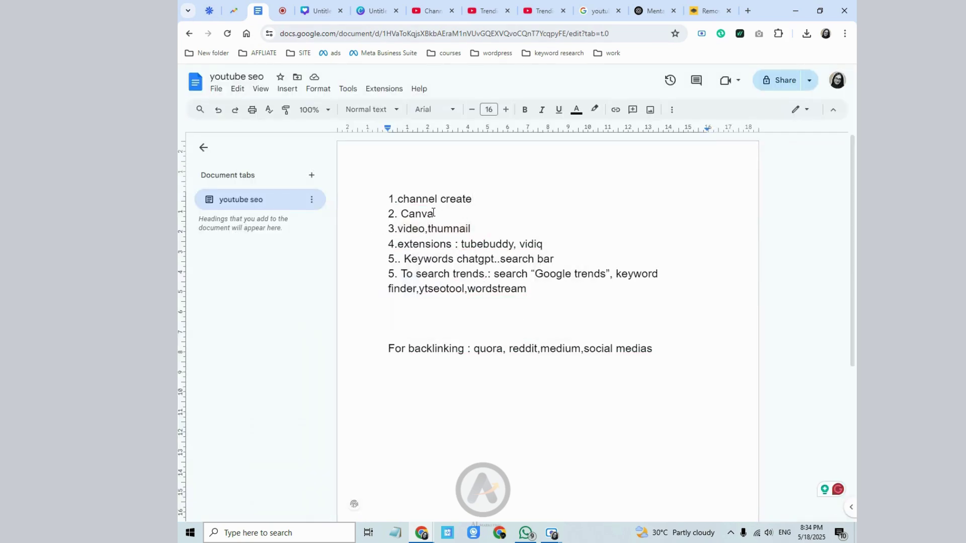
pyautogui.click(475, 227)
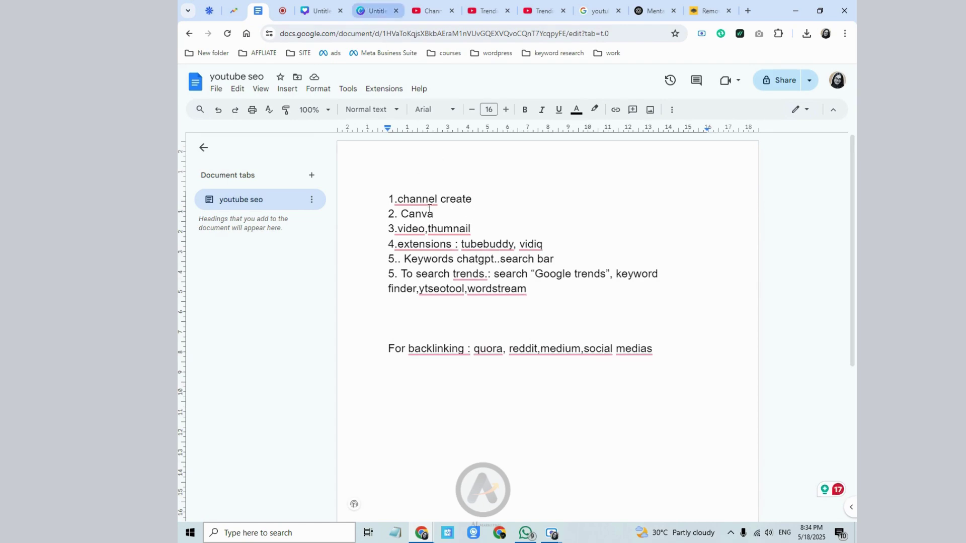
pyautogui.click(375, 6)
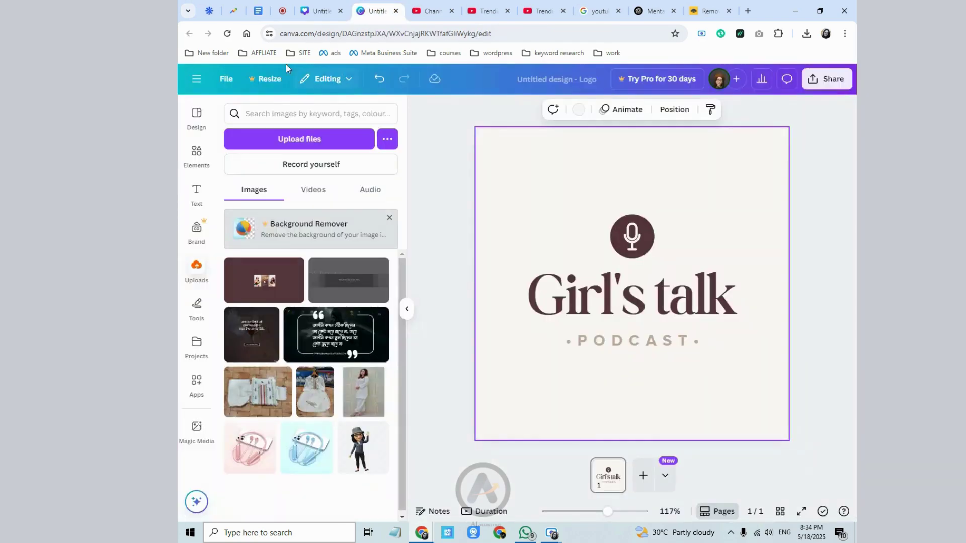
# - Close the Girl's talk logo editor, dismiss the Home popup, and start a new video design
pyautogui.click(224, 78)
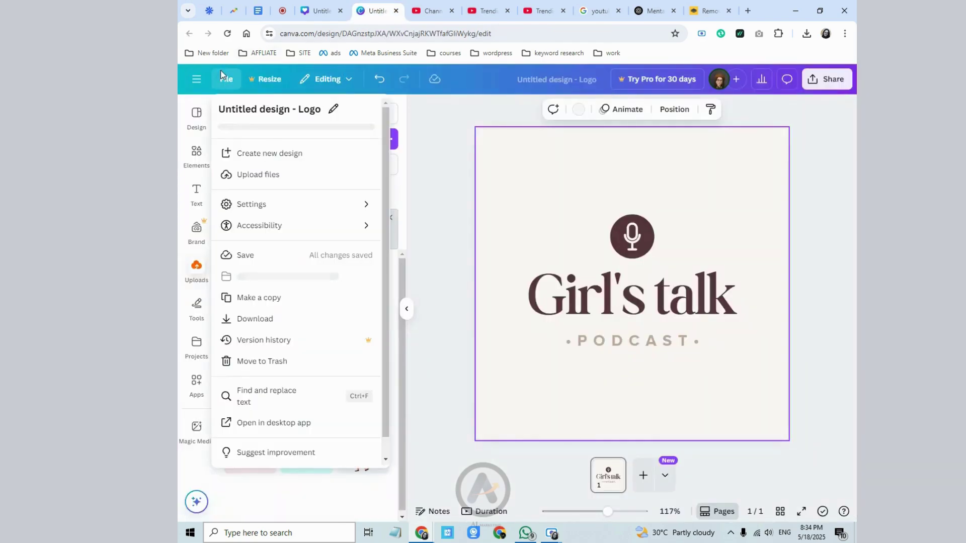
pyautogui.click(195, 86)
pyautogui.click(196, 81)
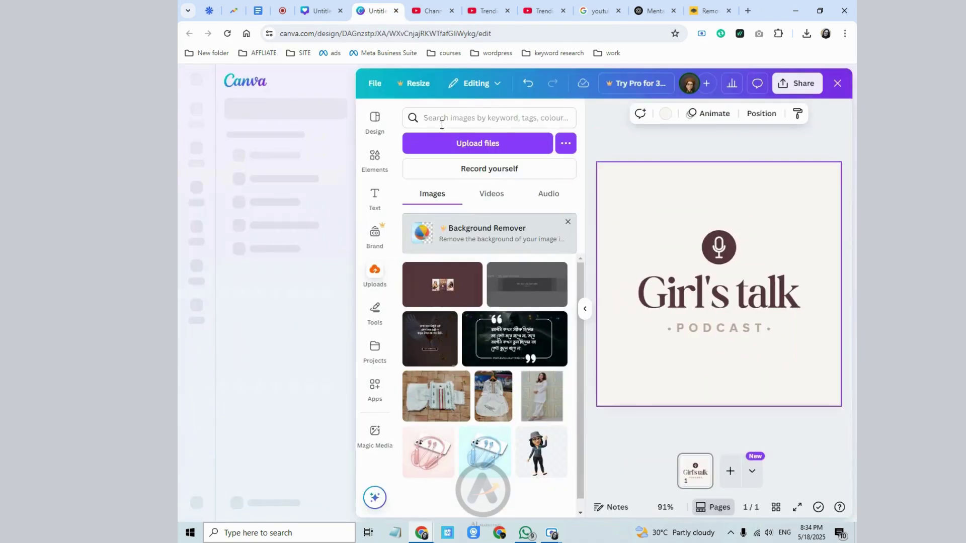
pyautogui.click(835, 86)
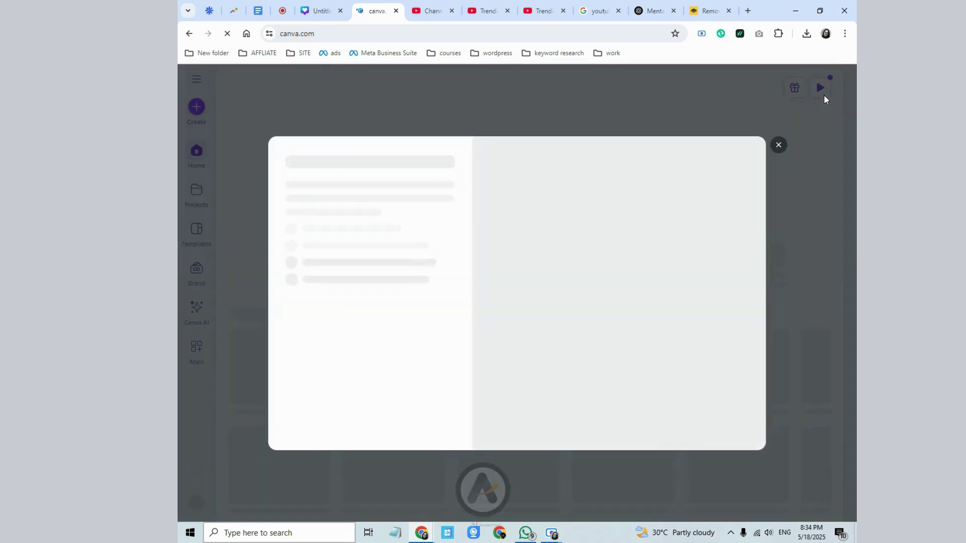
pyautogui.click(779, 145)
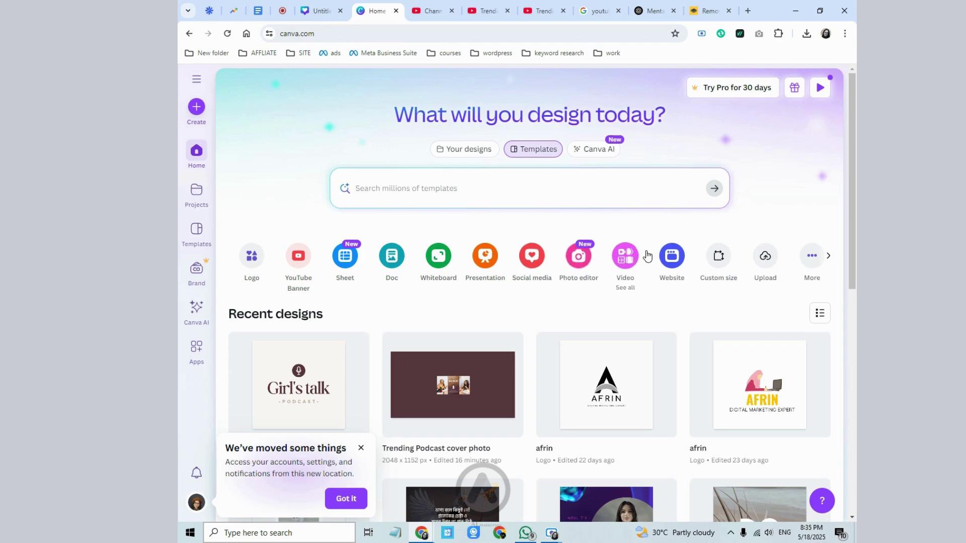
pyautogui.click(625, 256)
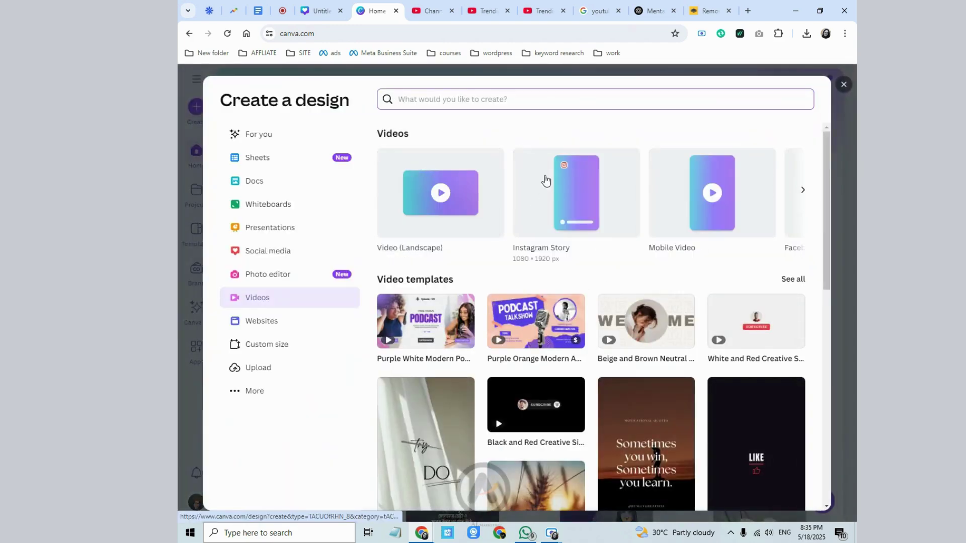
# - Browse the video formats and create a YouTube Video (Landscape) 1920 × 1080 design
pyautogui.click(802, 190)
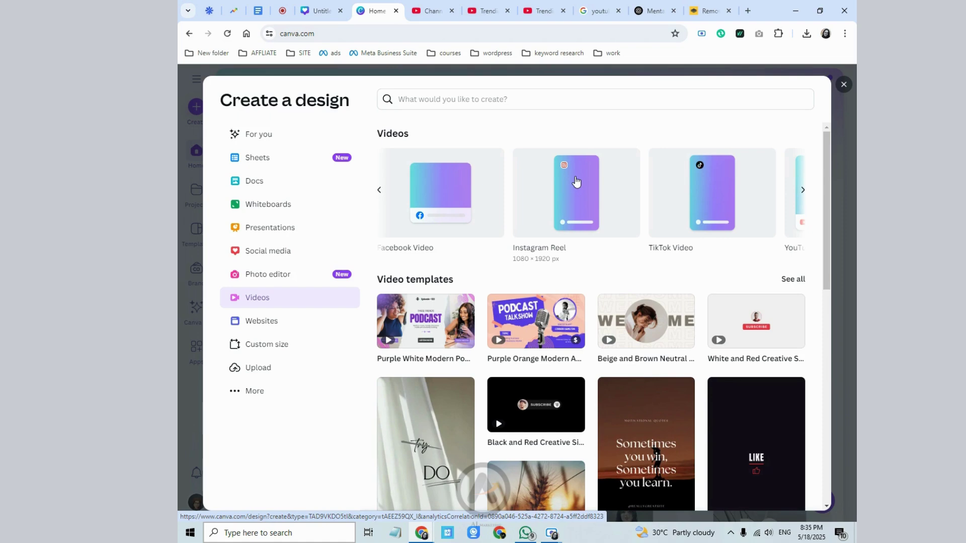
pyautogui.click(379, 191)
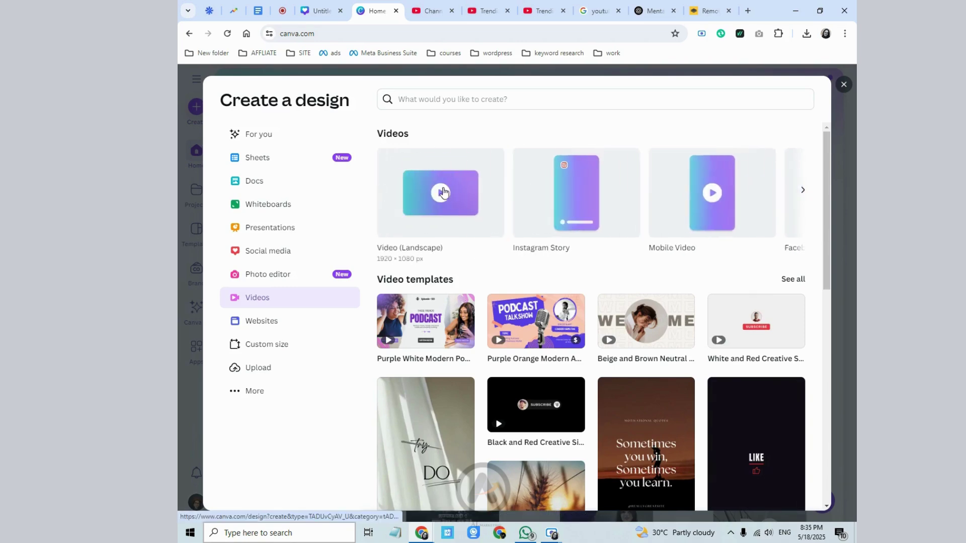
pyautogui.click(803, 190)
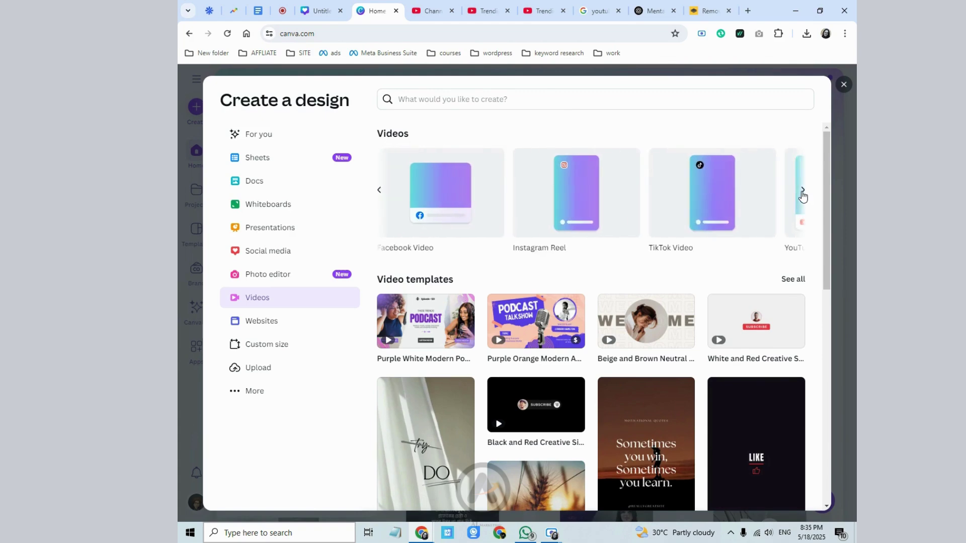
pyautogui.click(803, 191)
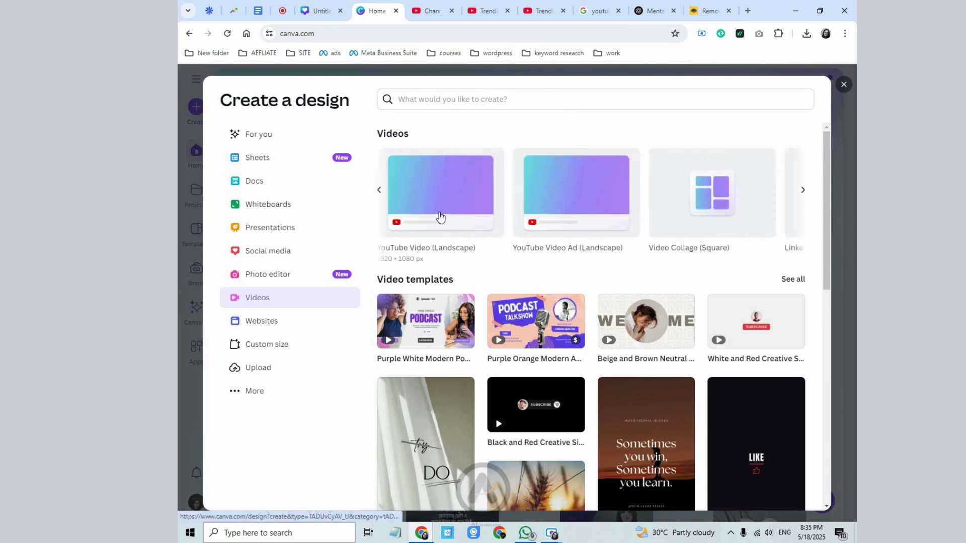
pyautogui.click(440, 214)
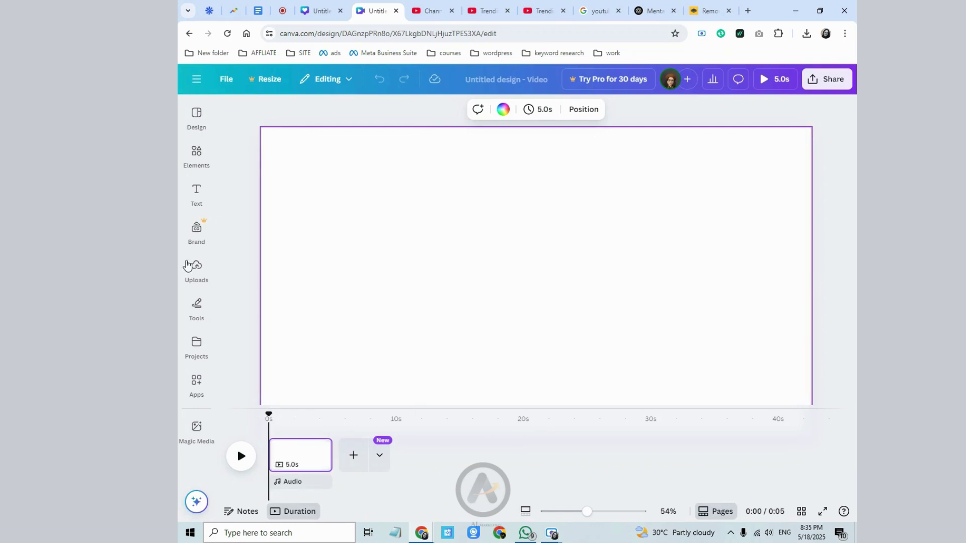
pyautogui.click(195, 272)
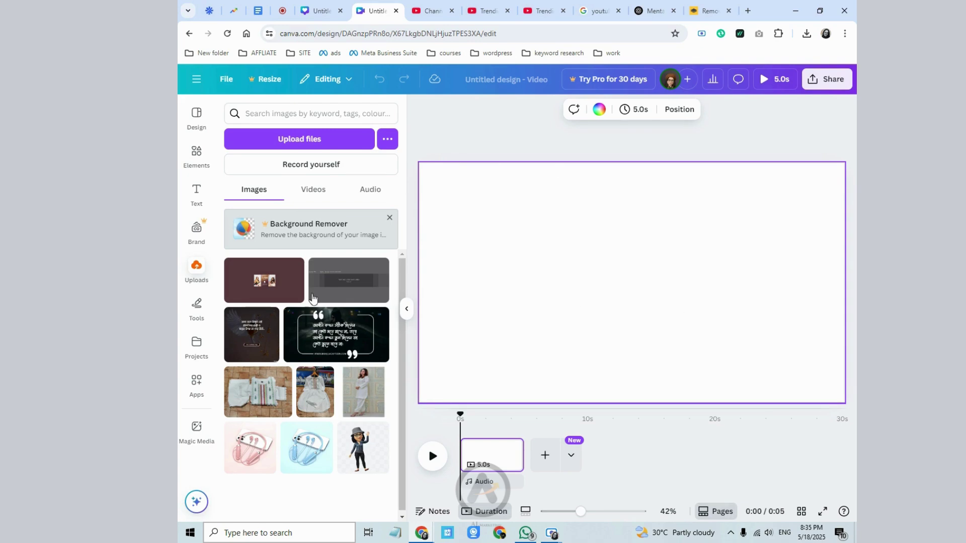
# - Search Elements for 'podcast' and filter the results to videos
pyautogui.click(198, 159)
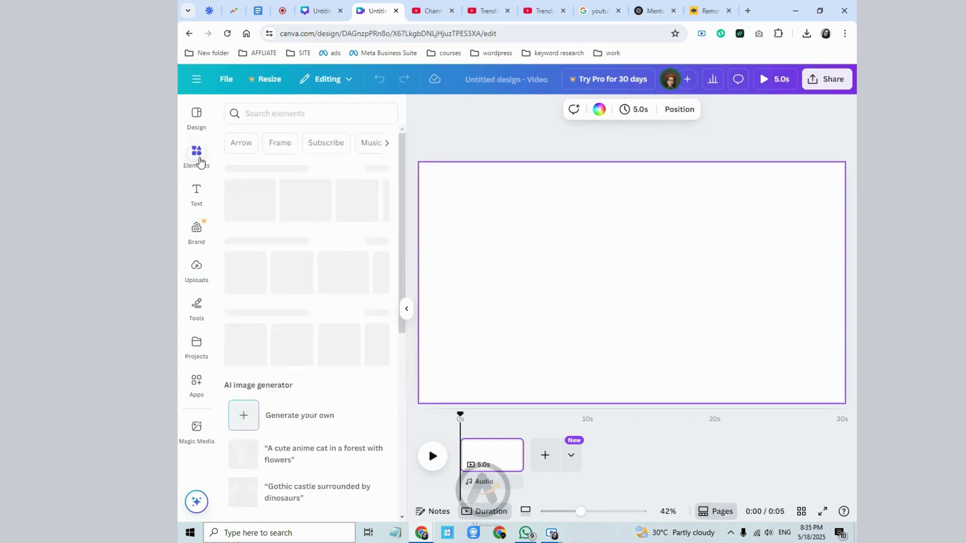
pyautogui.click(300, 112)
pyautogui.write('p')
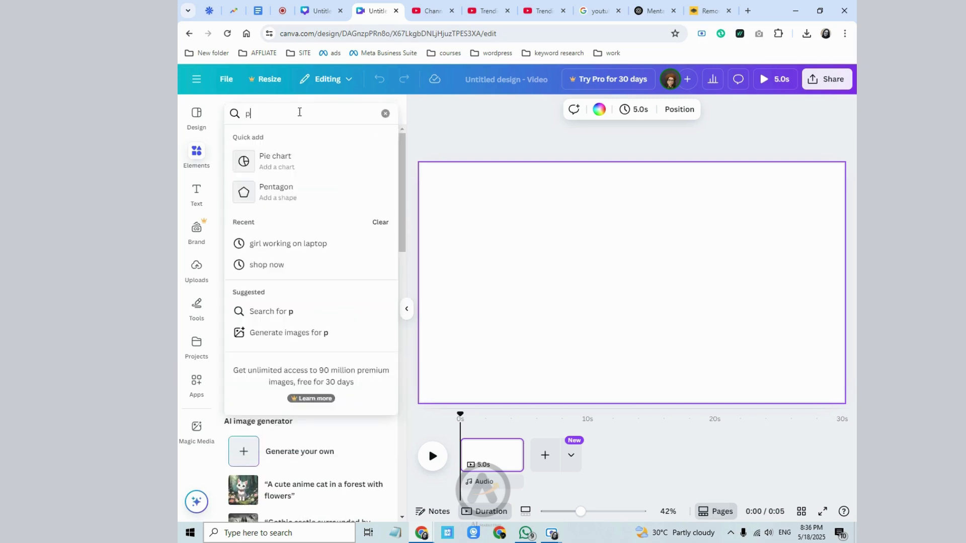
pyautogui.write('odcast')
pyautogui.press('Up')
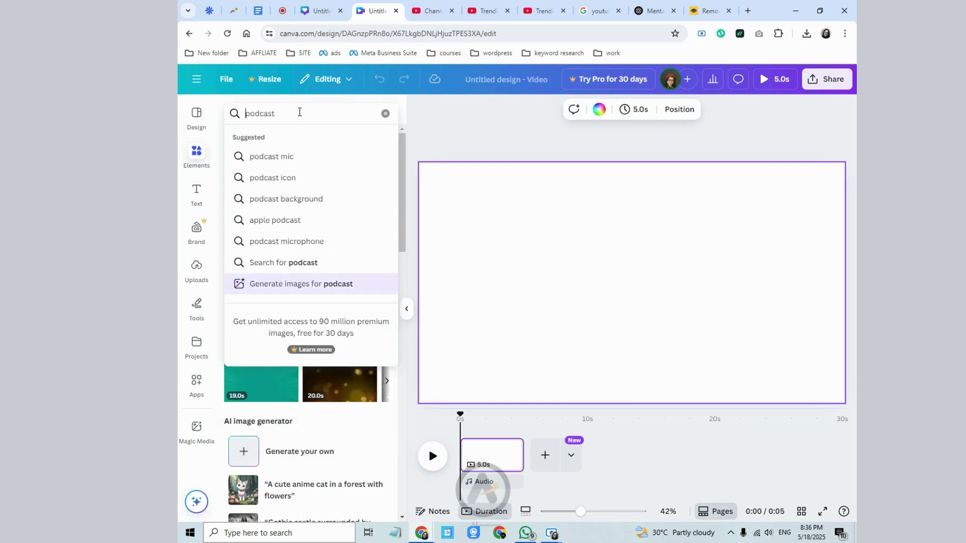
pyautogui.press('Return')
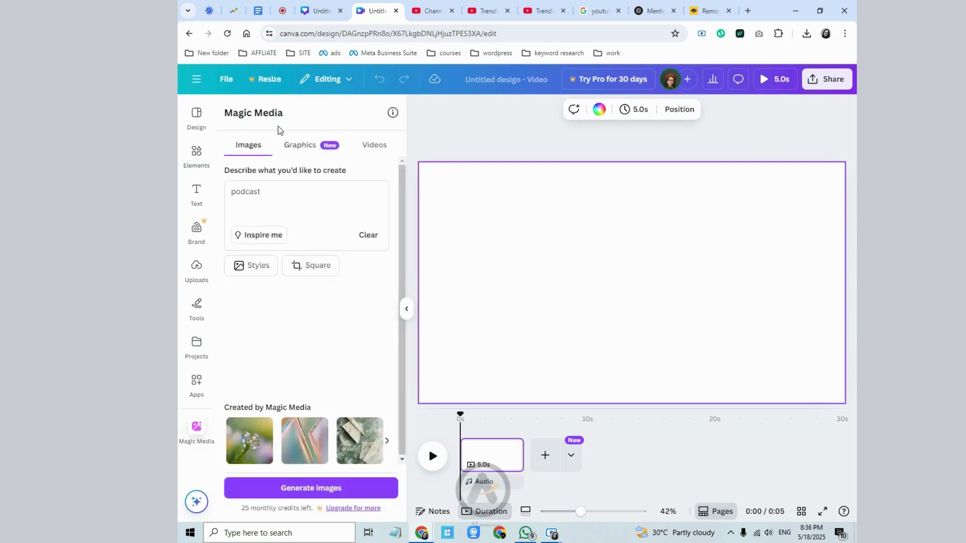
pyautogui.click(196, 151)
pyautogui.click(267, 114)
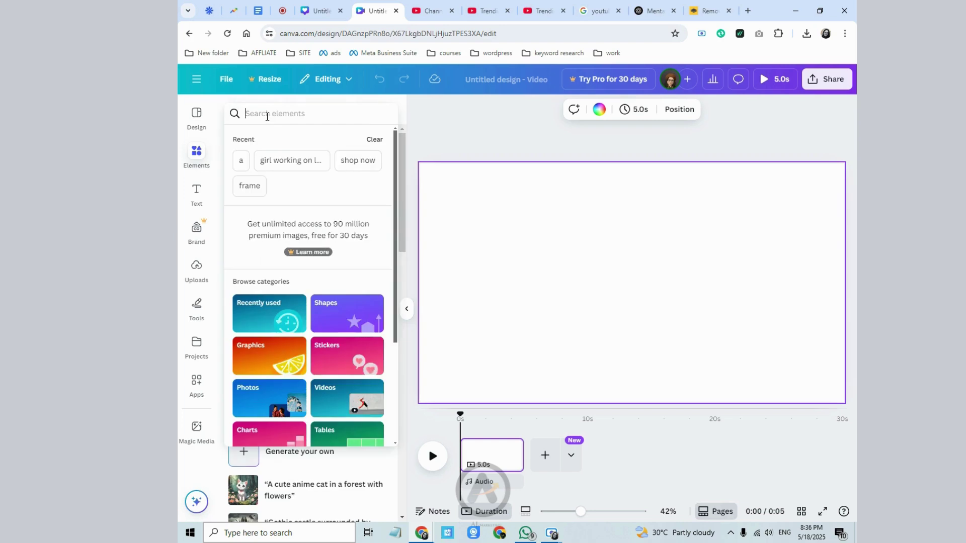
pyautogui.write('podcast')
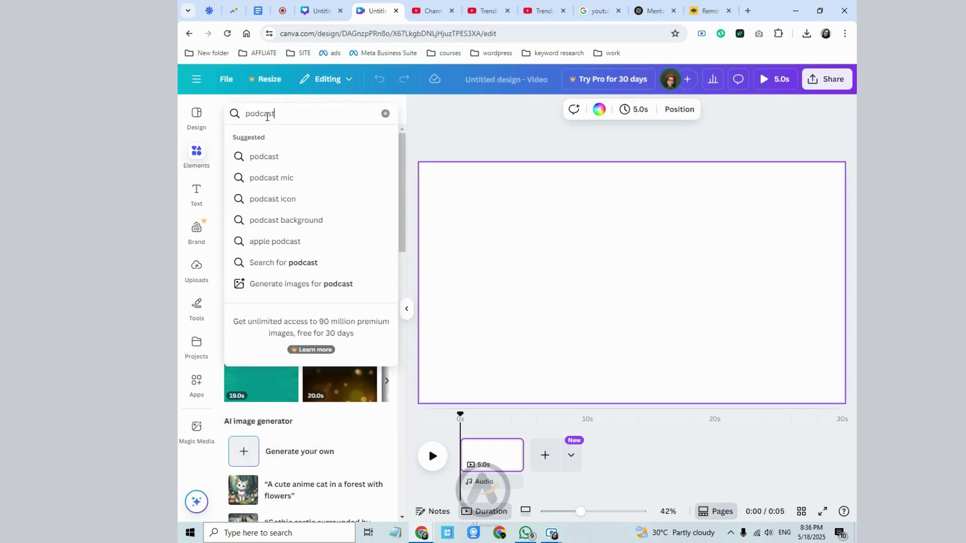
pyautogui.press('Return')
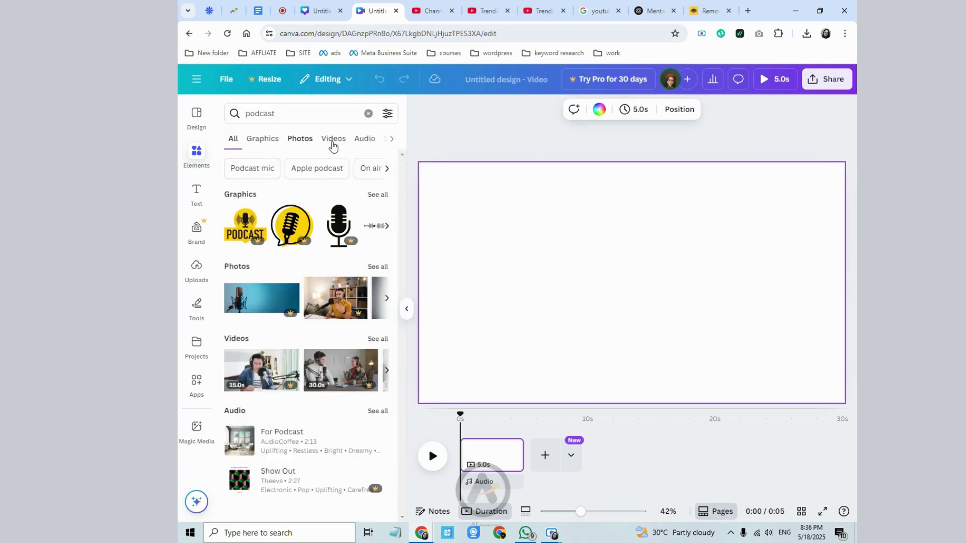
pyautogui.click(332, 146)
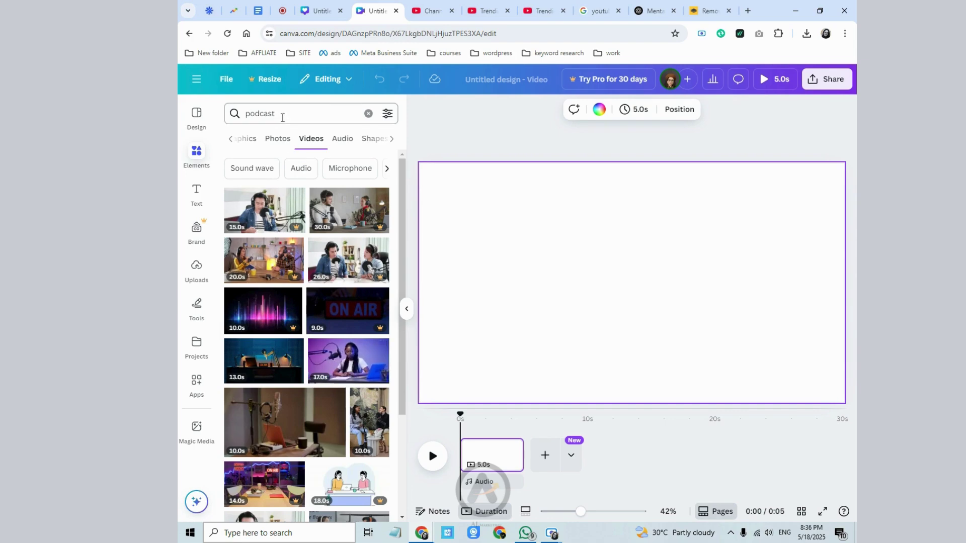
# - Search Elements for 'welcome vi' and browse the video results
pyautogui.click(367, 112)
pyautogui.write('welcome')
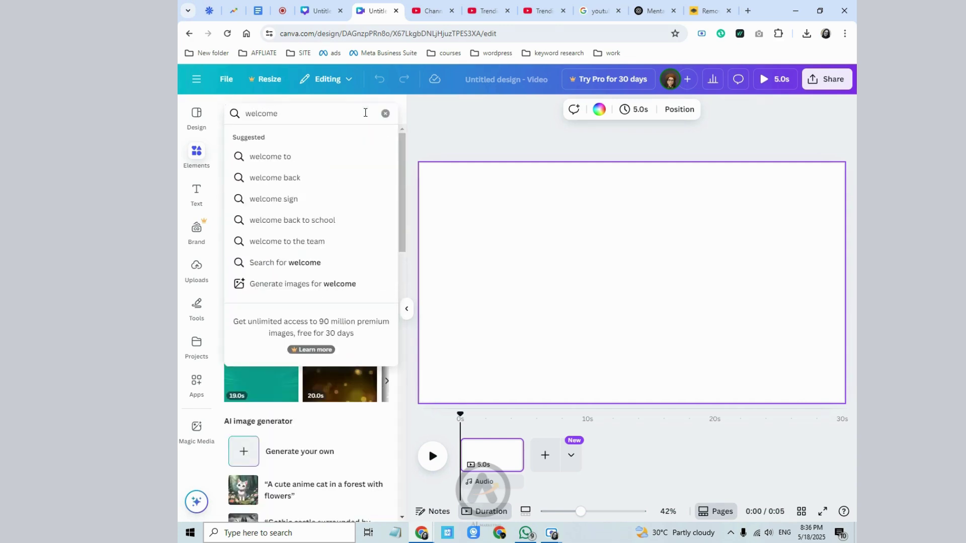
pyautogui.write(' vi')
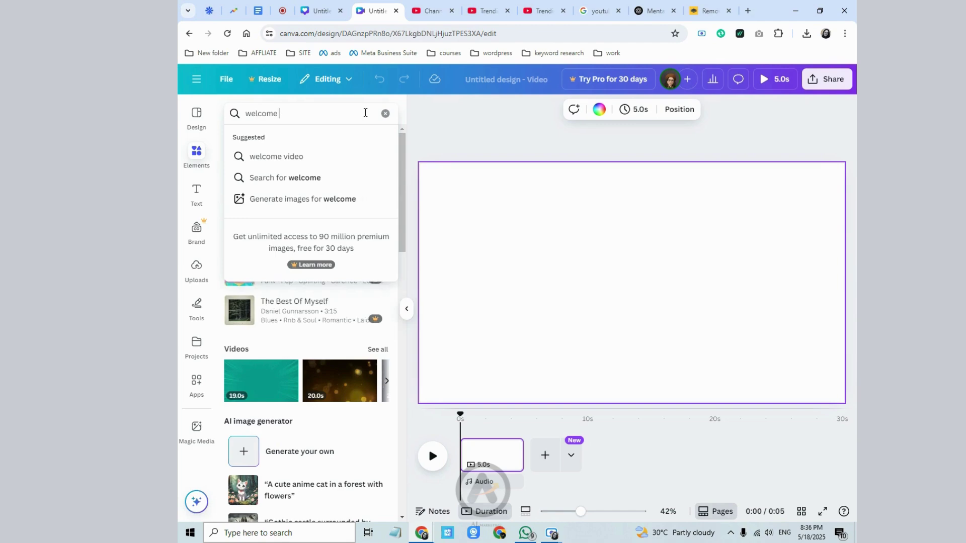
pyautogui.press('Return')
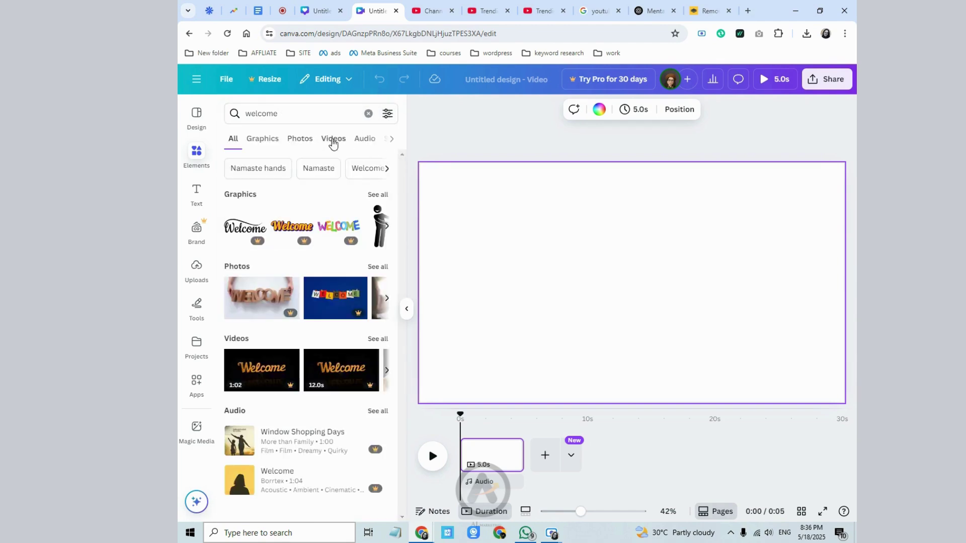
pyautogui.click(333, 141)
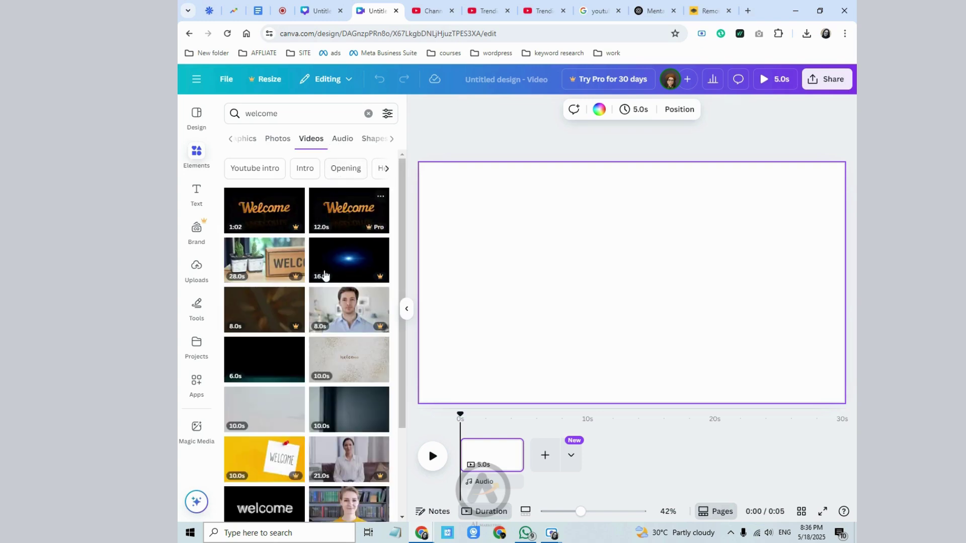
pyautogui.scroll(-4, 327, 277)
pyautogui.scroll(1, 334, 287)
pyautogui.scroll(-2, 342, 296)
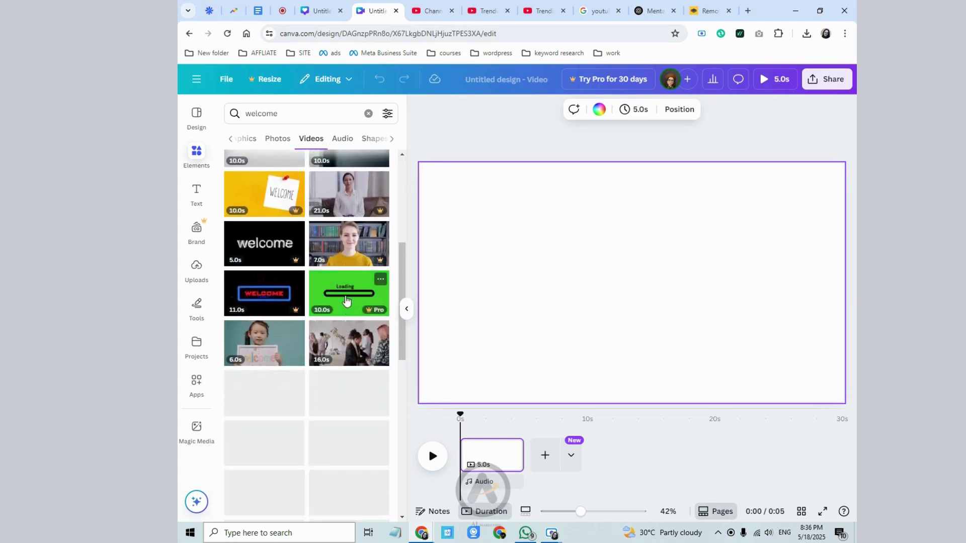
pyautogui.scroll(-2, 282, 313)
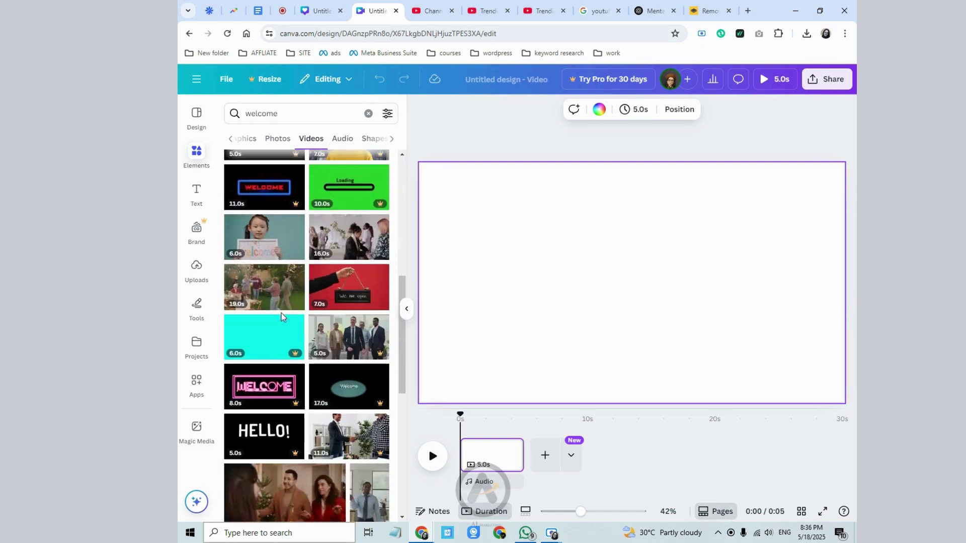
# - Refine the search to 'welcome to our channel' and add the red 3D Welcome! video
pyautogui.click(296, 114)
pyautogui.write('to ou')
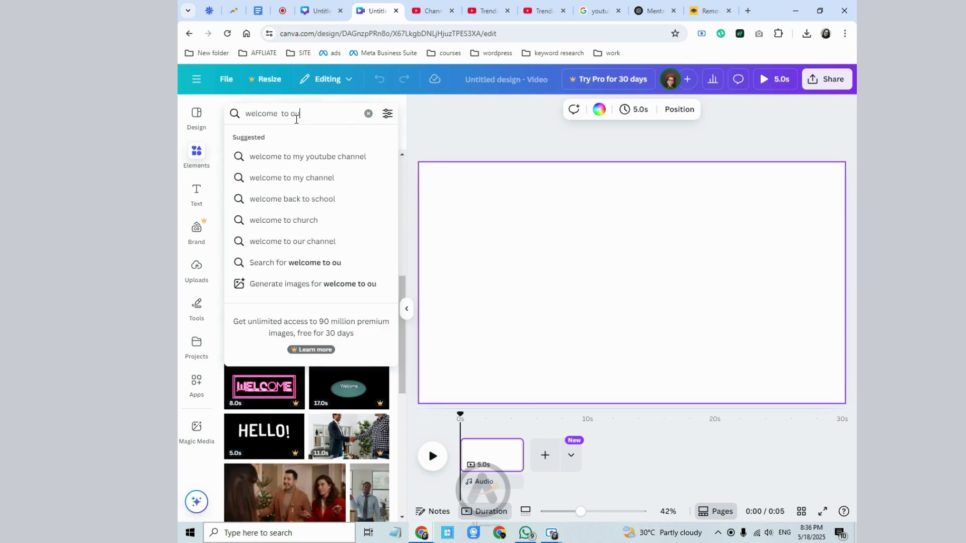
pyautogui.write('r channel')
pyautogui.press('Return')
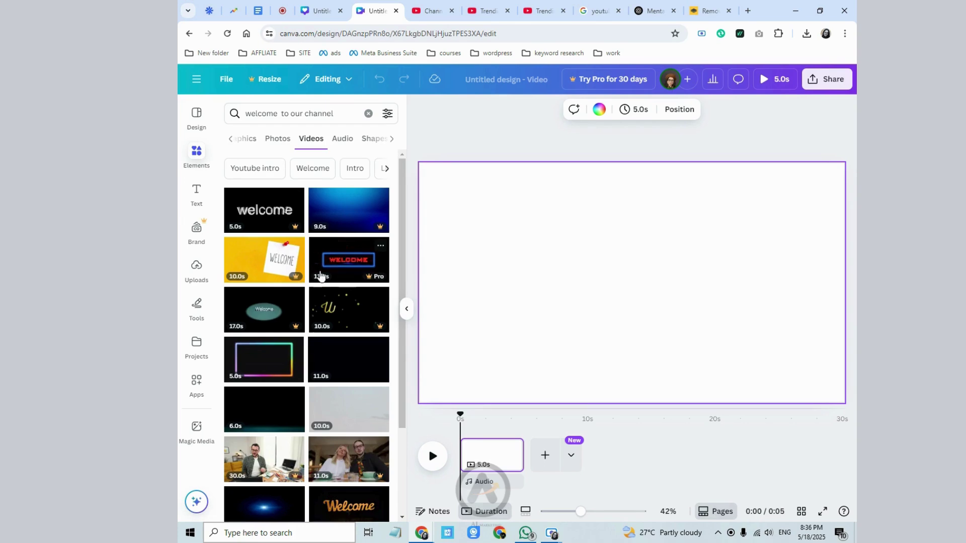
pyautogui.scroll(-2, 321, 287)
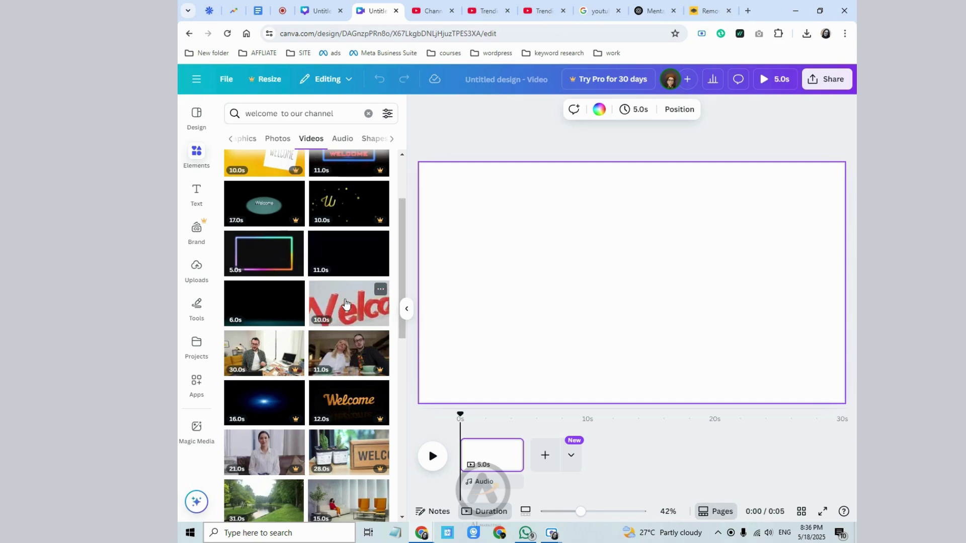
pyautogui.click(345, 302)
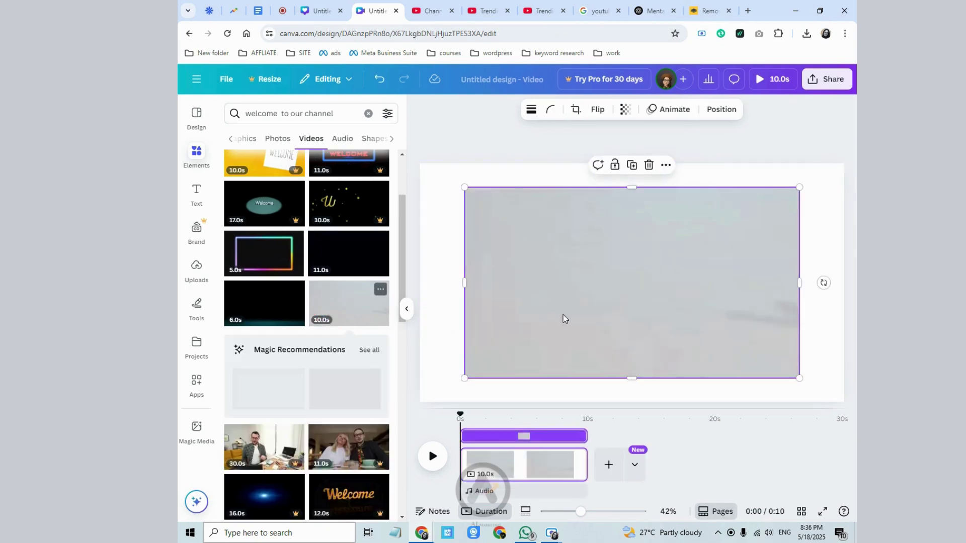
# - Set the Welcome video as the page background, adjust its crop, and add a blank second page
pyautogui.click(666, 169)
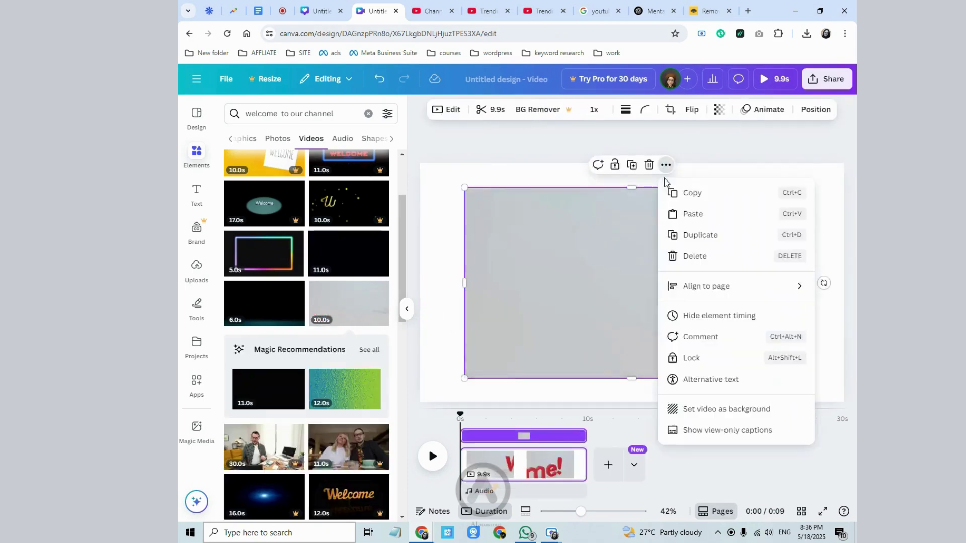
pyautogui.click(710, 400)
pyautogui.click(675, 338)
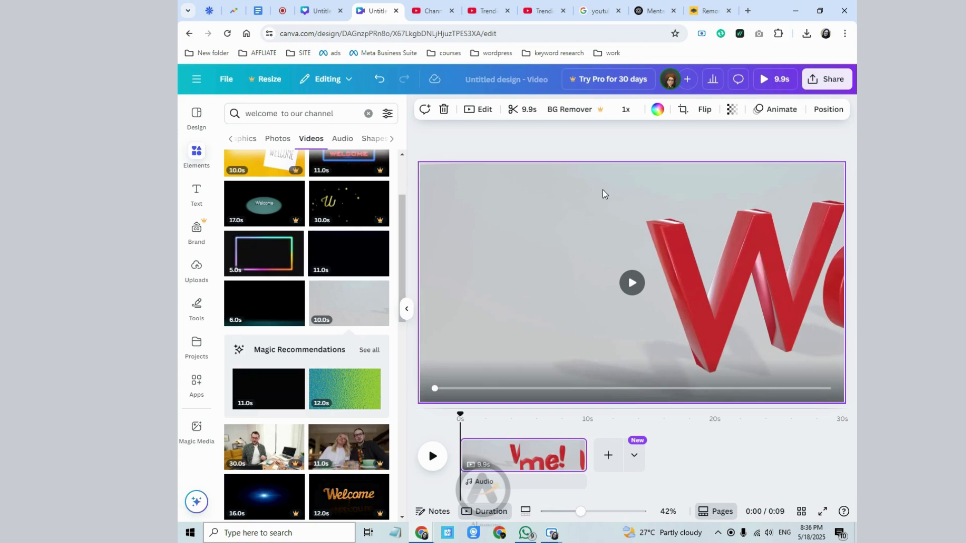
pyautogui.click(682, 114)
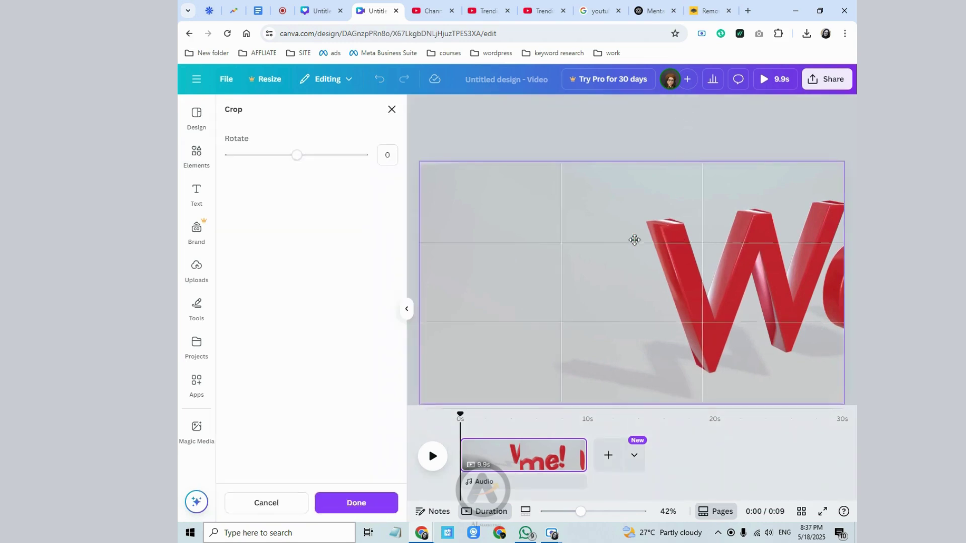
pyautogui.moveTo(420, 402); pyautogui.dragTo(455, 389)
pyautogui.moveTo(577, 329); pyautogui.dragTo(478, 357)
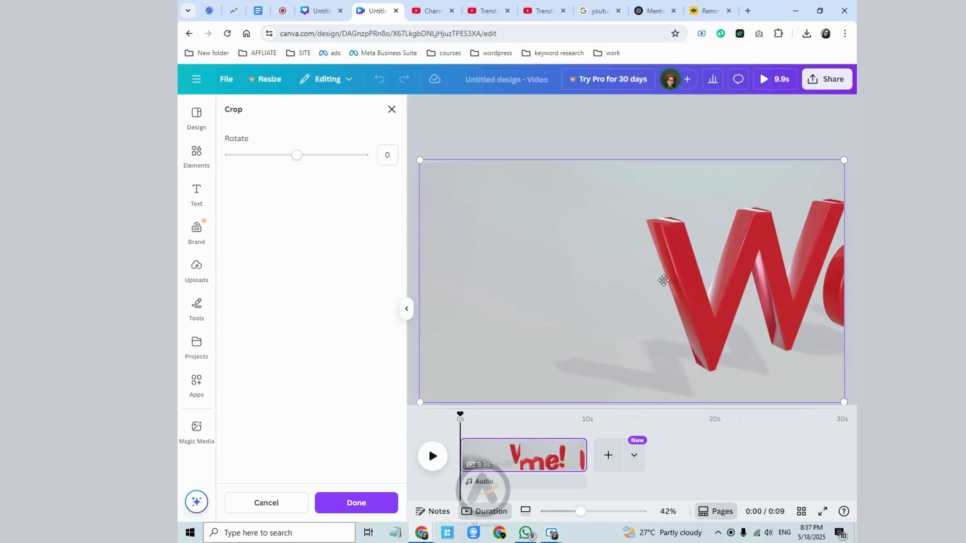
pyautogui.click(375, 508)
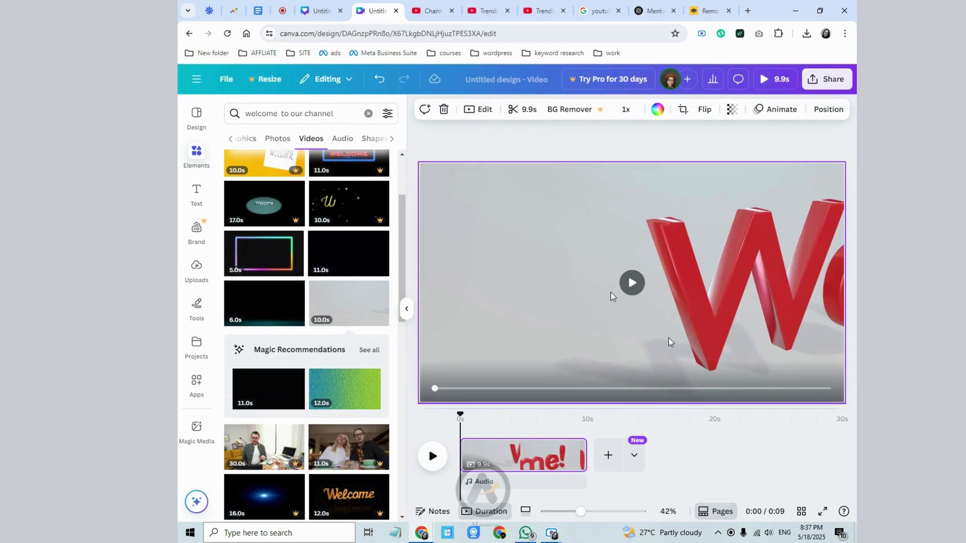
pyautogui.click(609, 455)
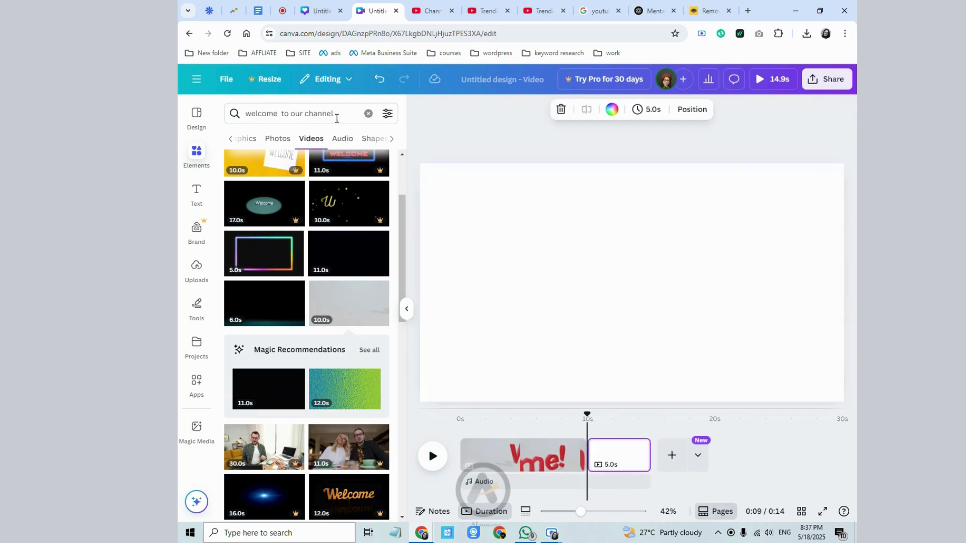
# - Search 'pod' in Elements and add the 17.0s podcast video to page two
pyautogui.click(369, 114)
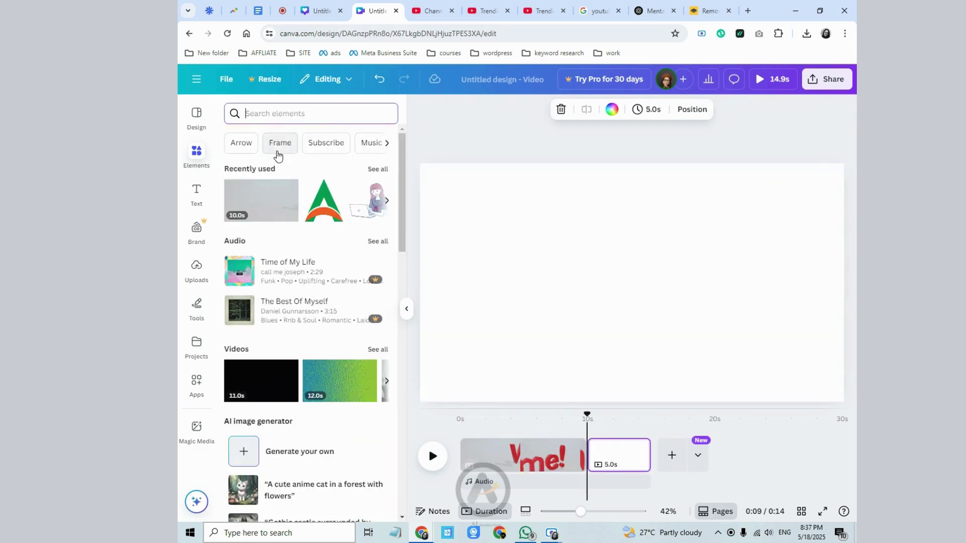
pyautogui.write('pod')
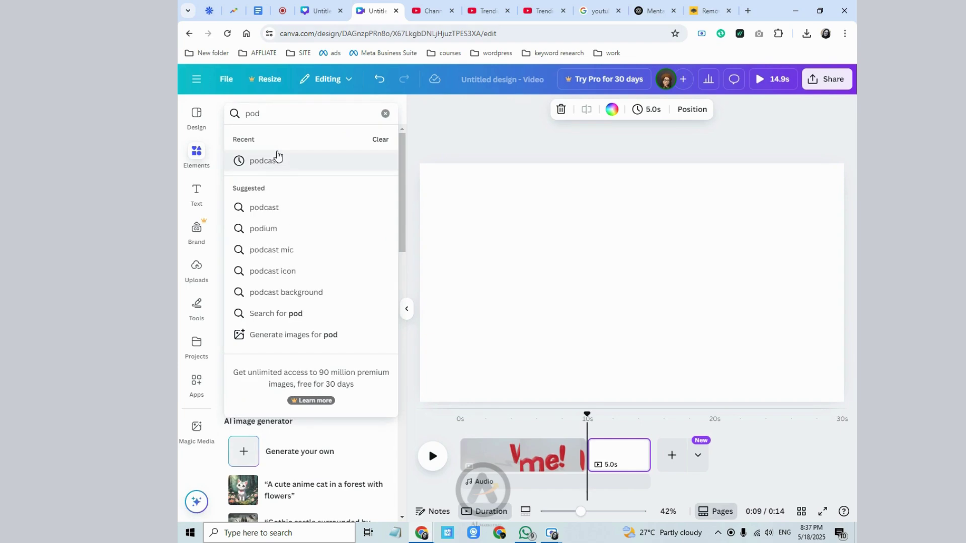
pyautogui.click(269, 214)
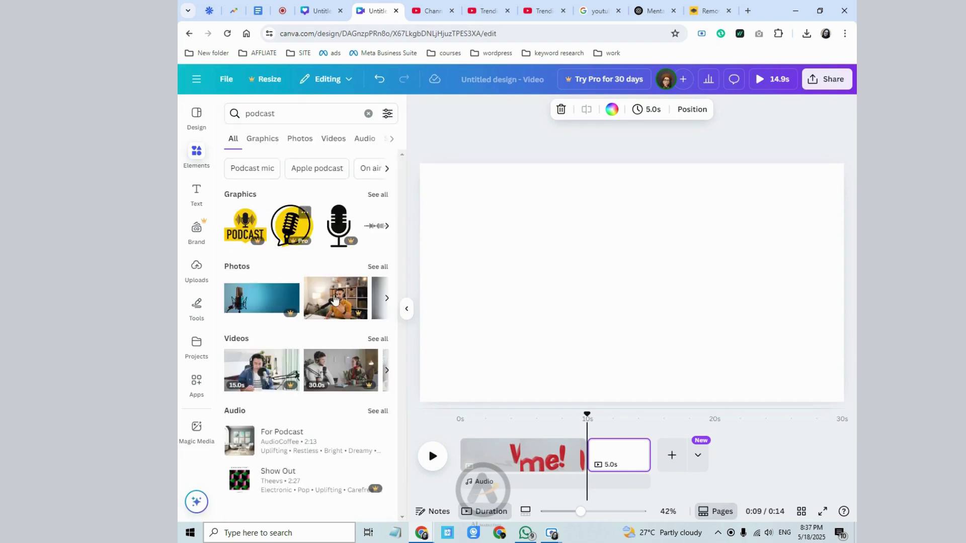
pyautogui.click(375, 340)
pyautogui.scroll(-3, 322, 342)
pyautogui.scroll(2, 332, 322)
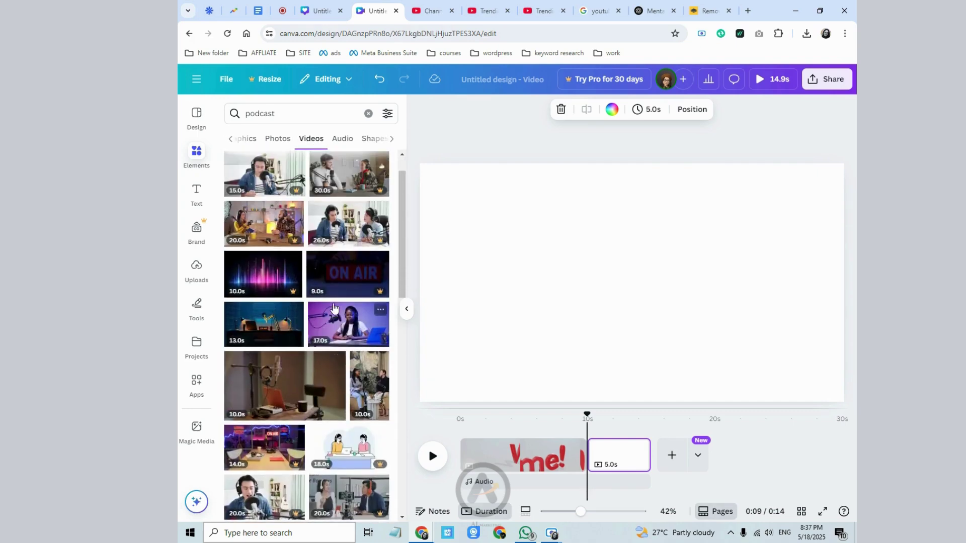
pyautogui.click(334, 307)
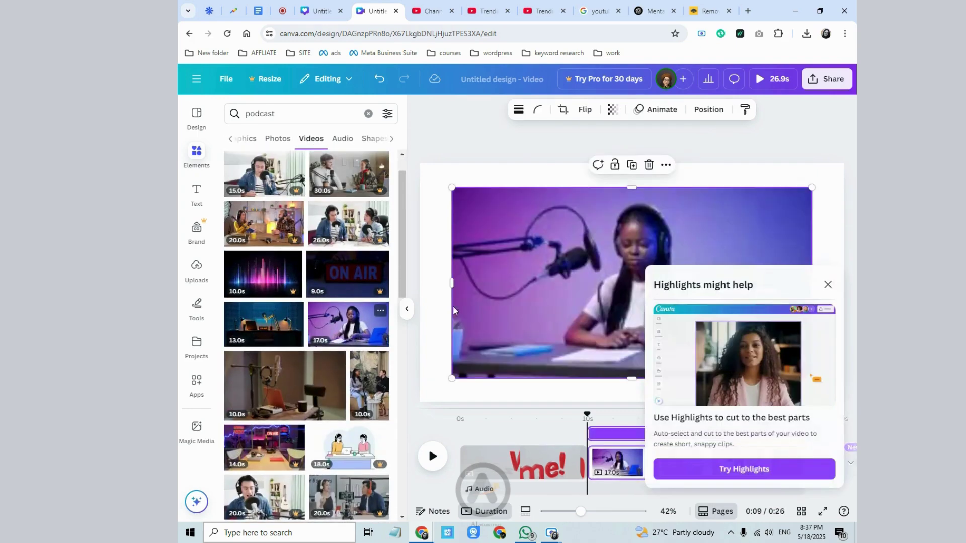
# - Make the podcast clip the second page's background and dismiss the Highlights suggestion
pyautogui.click(665, 167)
pyautogui.click(676, 489)
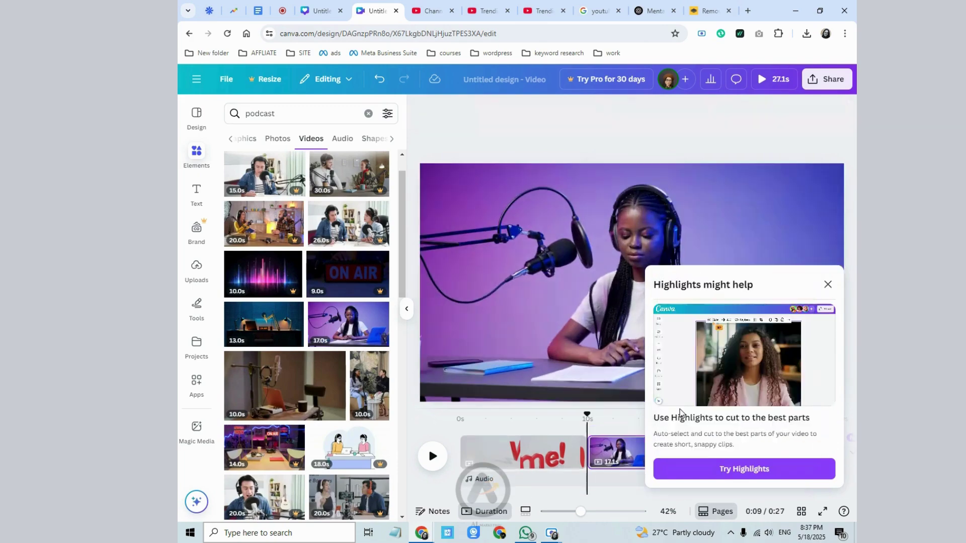
pyautogui.click(829, 286)
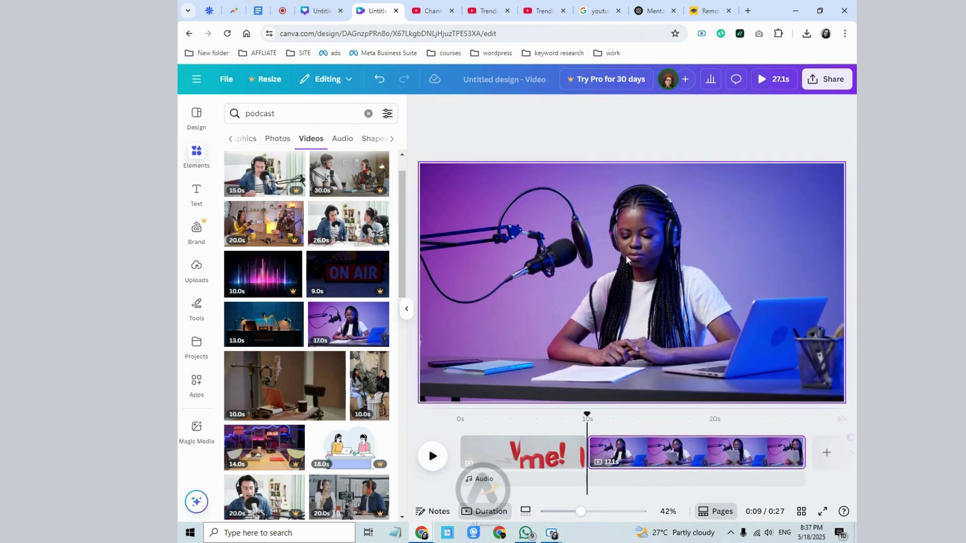
pyautogui.click(548, 426)
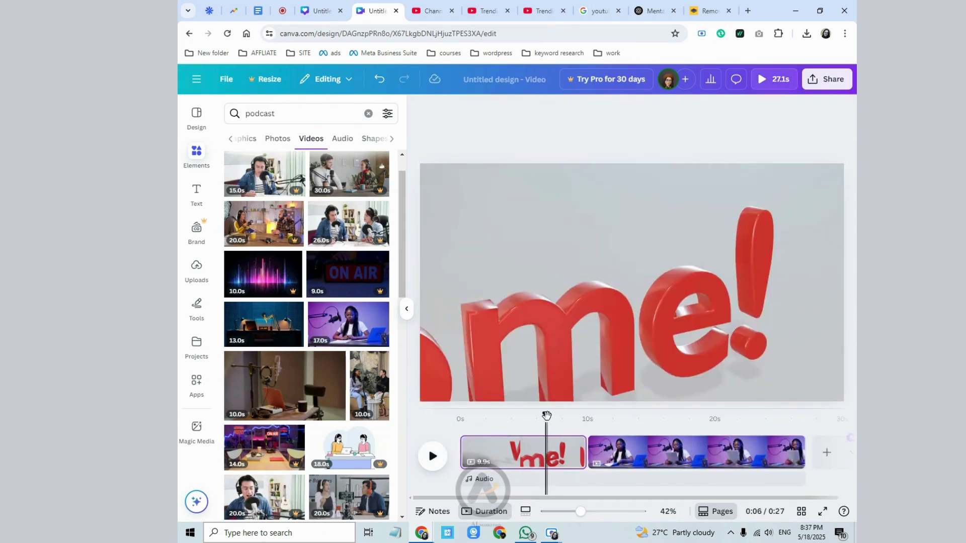
# - Scrub the timeline to preview both pages, then show the Uploads library
pyautogui.moveTo(547, 415); pyautogui.dragTo(700, 416)
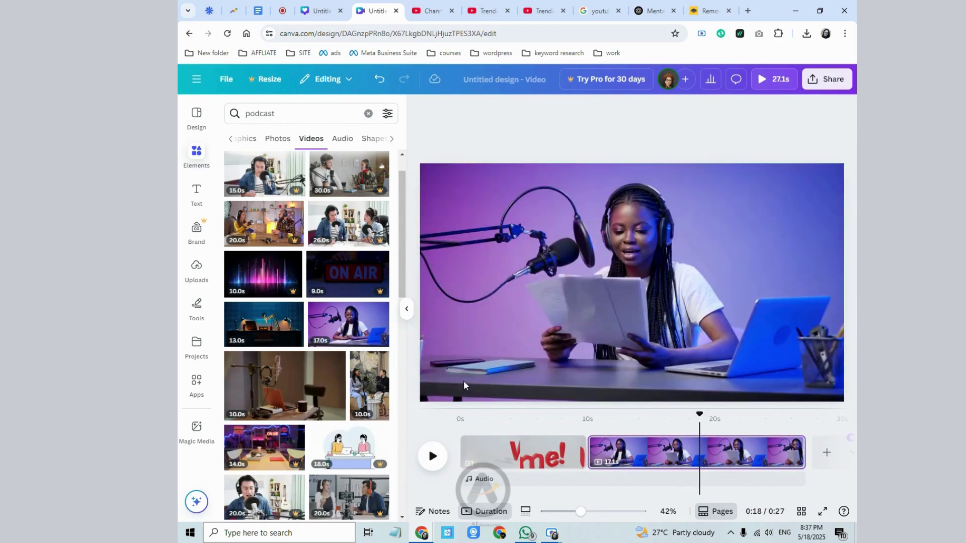
pyautogui.click(196, 268)
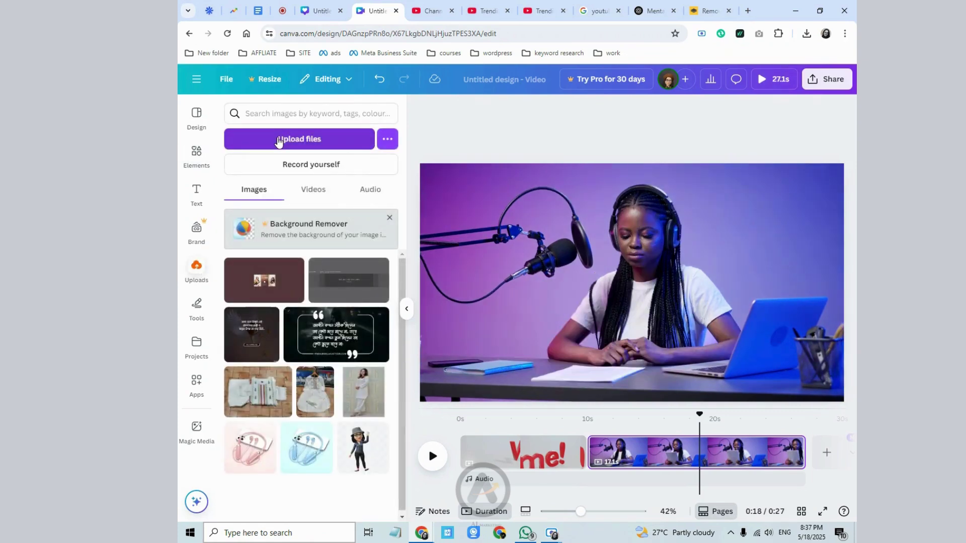
# - Upload trending_podcast_logo-removebg-preview from Downloads and place it on the page
pyautogui.click(278, 141)
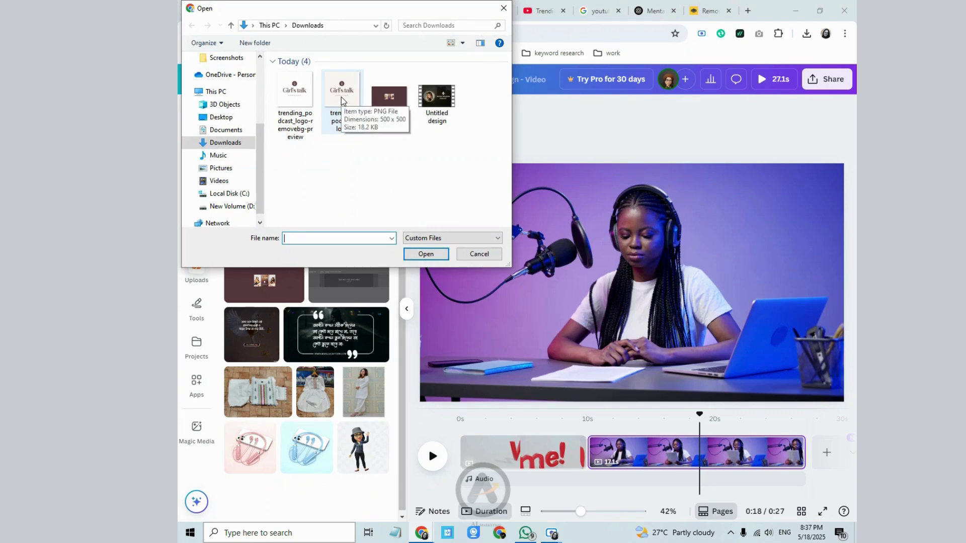
pyautogui.click(275, 101)
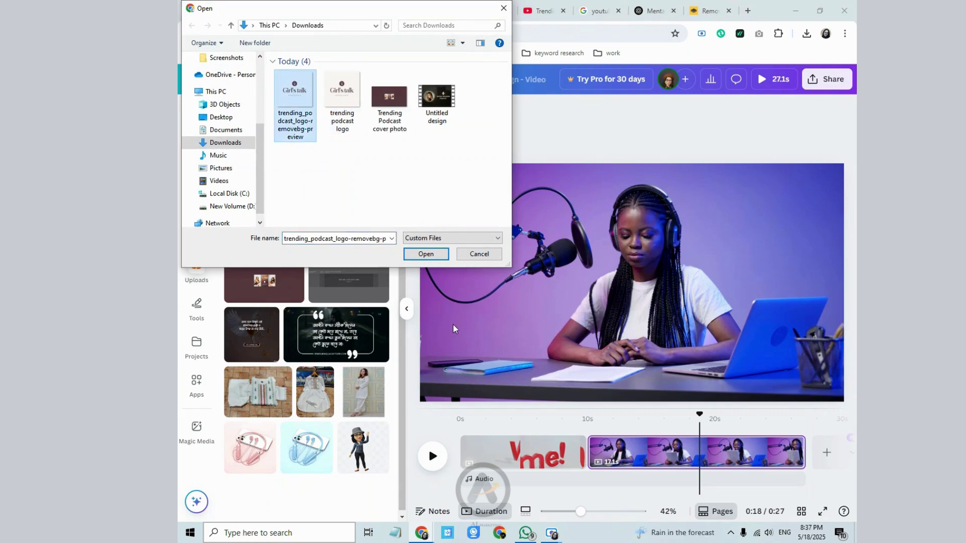
pyautogui.click(426, 254)
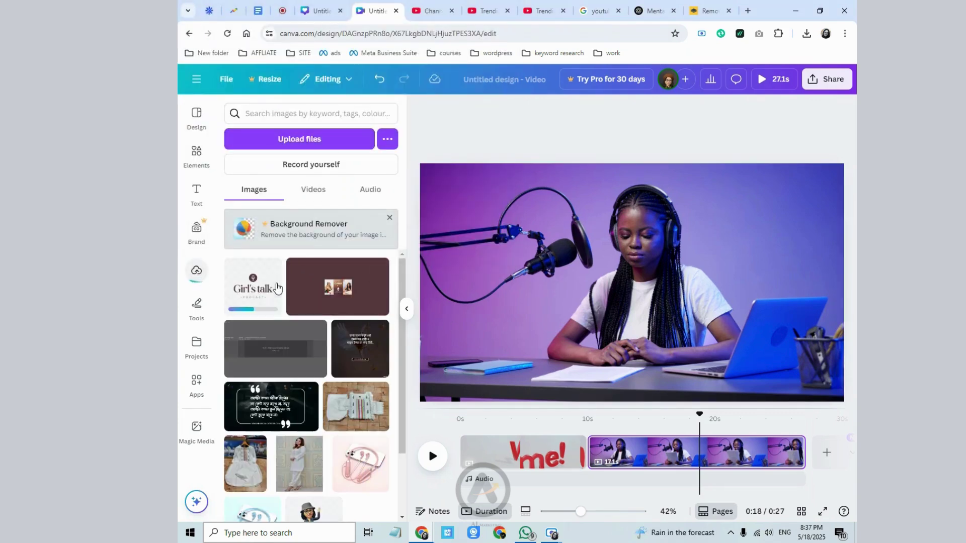
pyautogui.click(270, 297)
# - Shrink the logo into the second page's top-left corner and copy it
pyautogui.moveTo(640, 282); pyautogui.dragTo(478, 224)
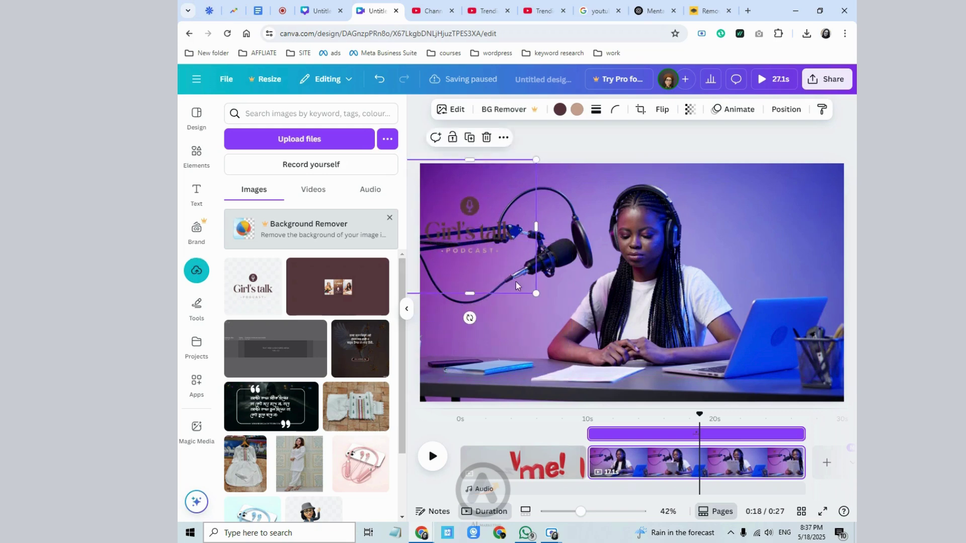
pyautogui.moveTo(537, 291); pyautogui.dragTo(478, 213)
pyautogui.moveTo(455, 196); pyautogui.dragTo(455, 199)
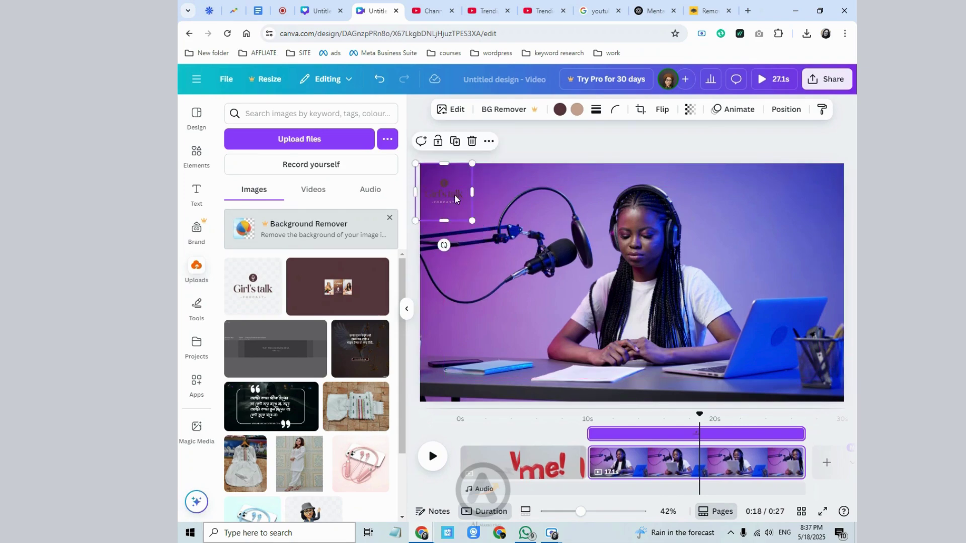
pyautogui.rightClick(450, 195)
pyautogui.click(485, 182)
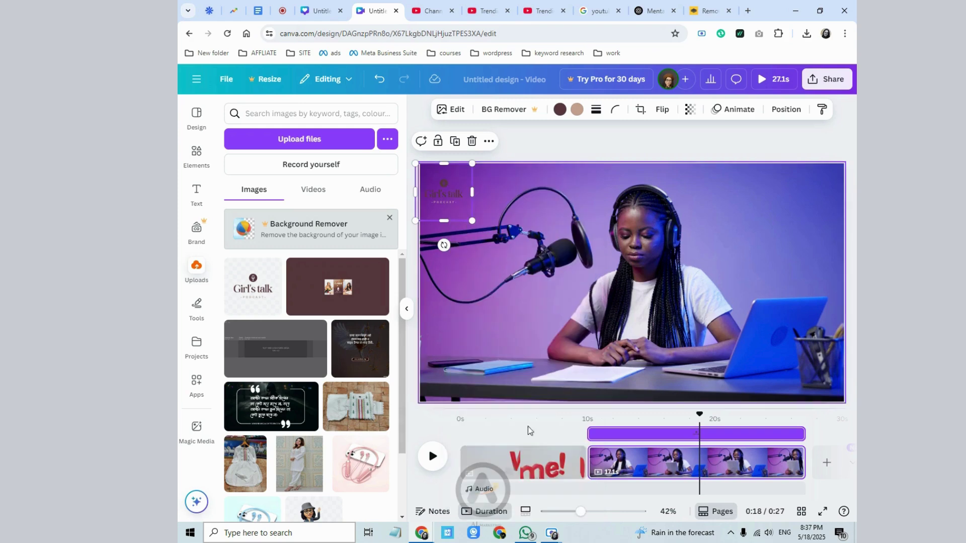
# - Paste the logo into the top-left corner of the first page
pyautogui.click(538, 472)
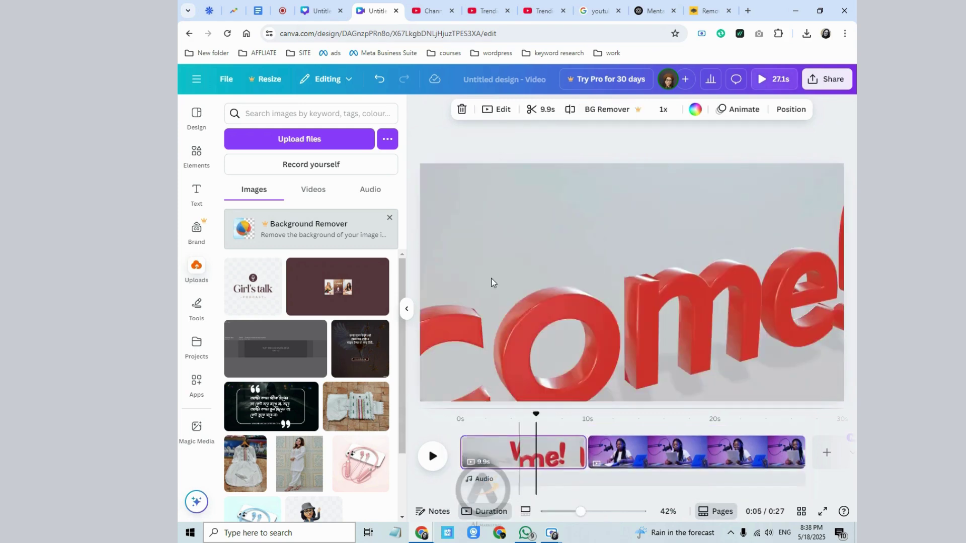
pyautogui.rightClick(493, 282)
pyautogui.click(527, 295)
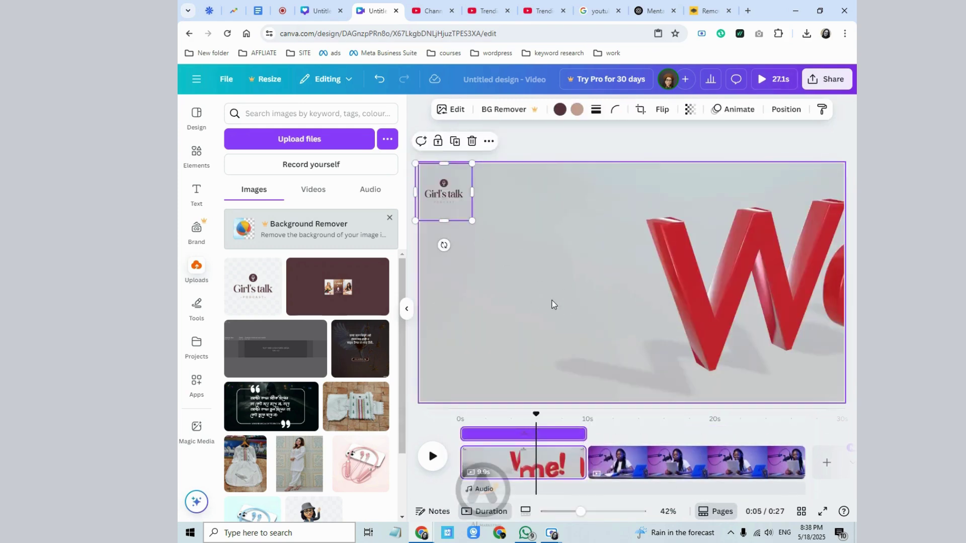
pyautogui.moveTo(549, 412); pyautogui.dragTo(555, 431)
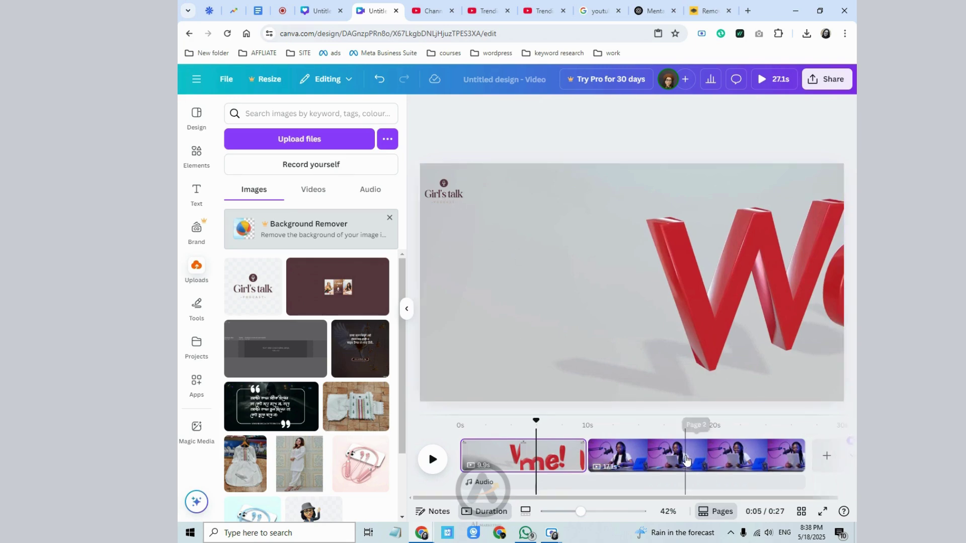
pyautogui.click(686, 460)
pyautogui.click(453, 193)
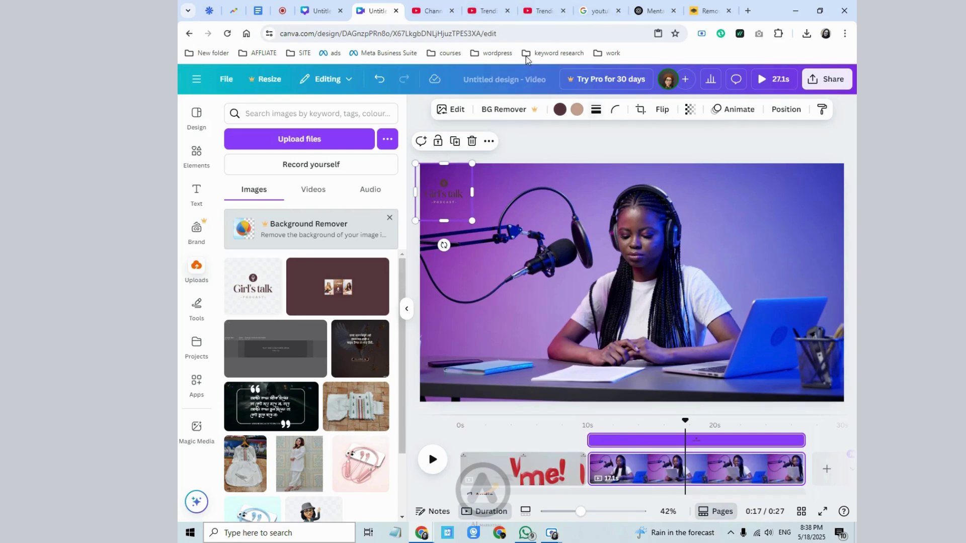
# - Erase the design's title so the title field is blank
pyautogui.click(496, 75)
pyautogui.press('BackSpace')
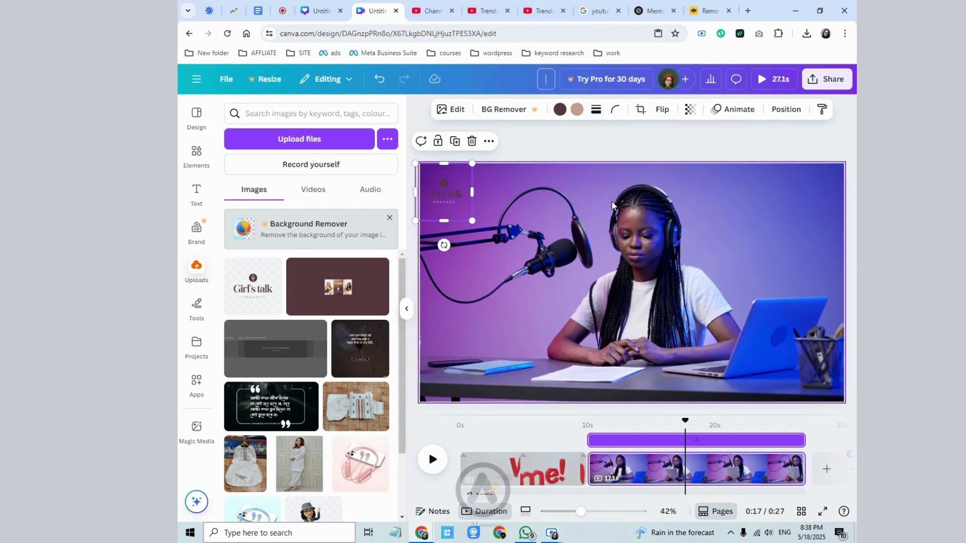
pyautogui.click(257, 11)
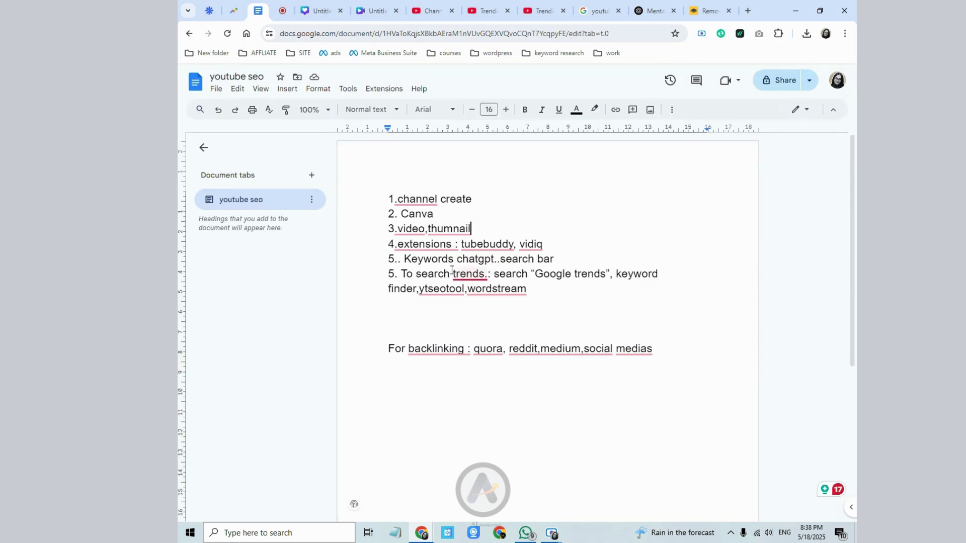
# - Highlight the 'Google trends' step in the SEO notes, then open a fresh browser tab
pyautogui.moveTo(536, 274); pyautogui.dragTo(602, 272)
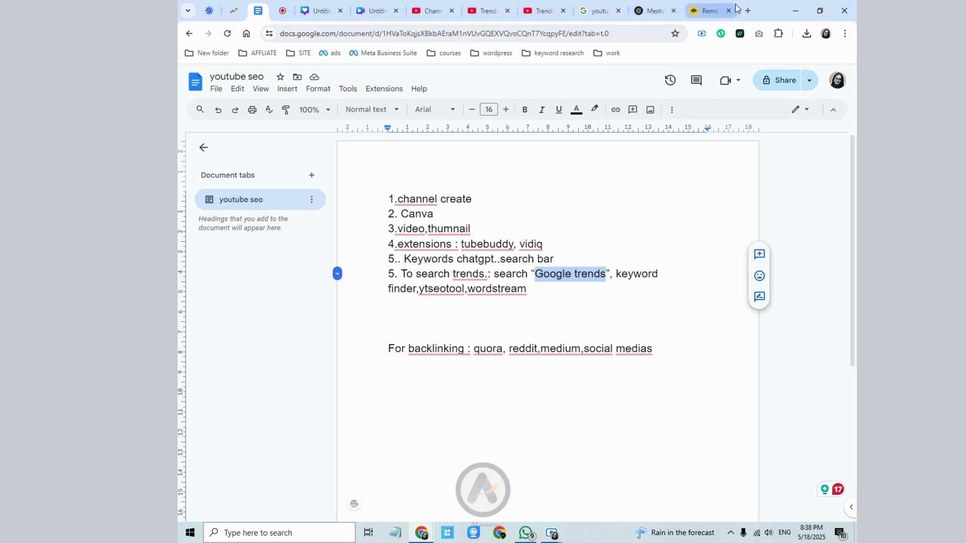
pyautogui.click(330, 9)
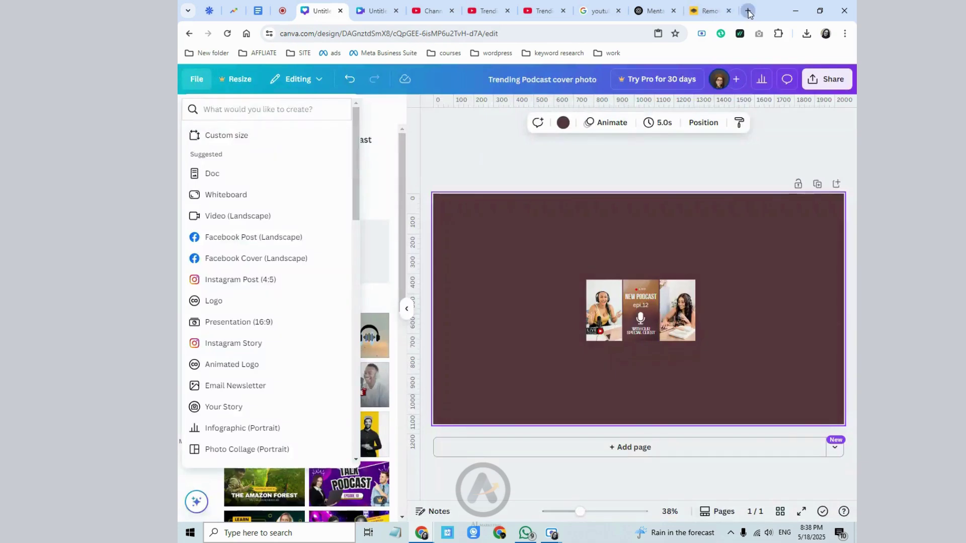
pyautogui.click(748, 11)
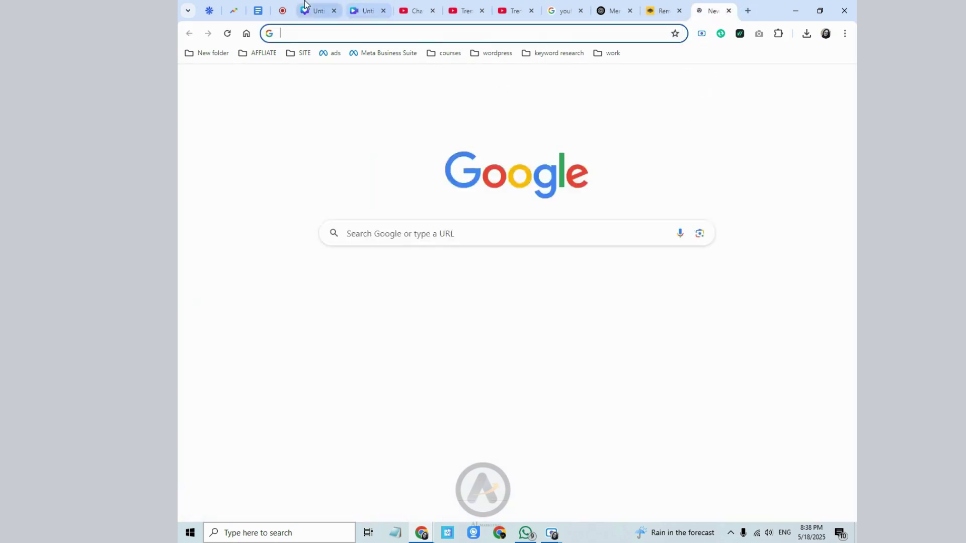
# - Close the extra Canva design tab and come back to the blank tab
pyautogui.click(329, 12)
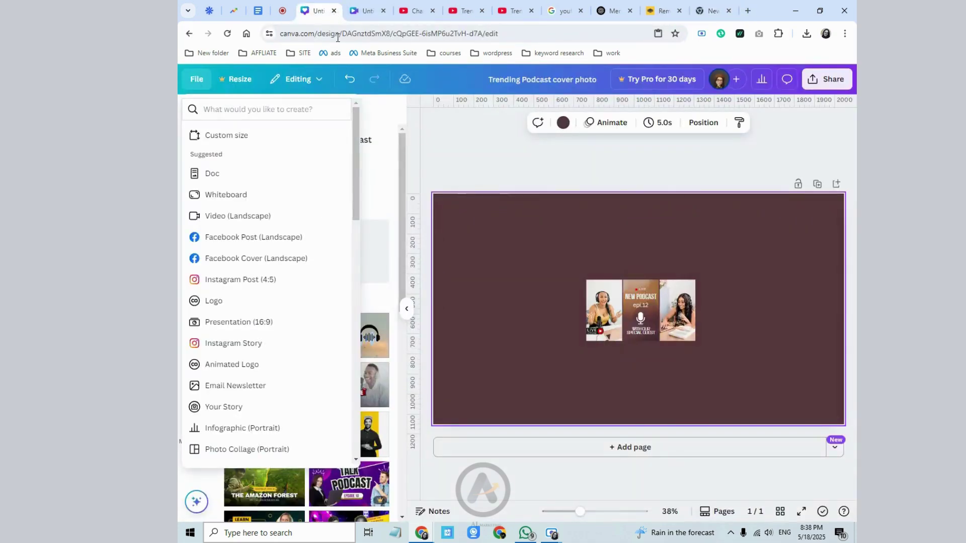
pyautogui.click(334, 10)
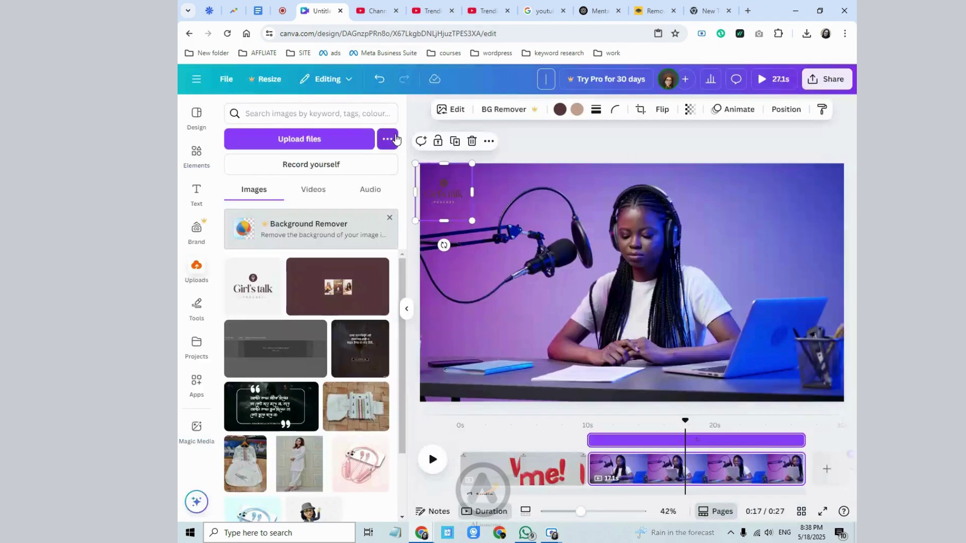
pyautogui.click(710, 4)
# - Search Google for 'google trends' and open the Google Trends site
pyautogui.click(399, 234)
pyautogui.write('goog')
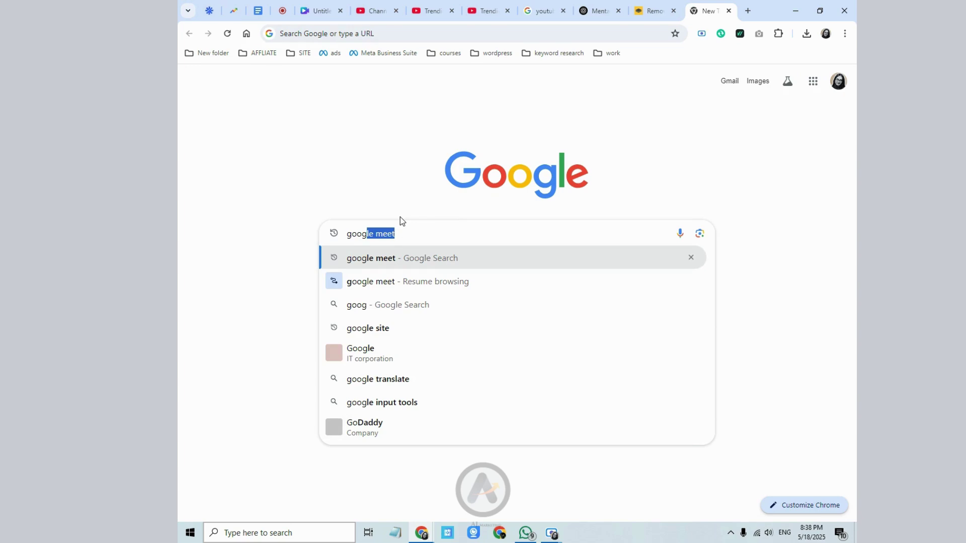
pyautogui.write('e;e')
pyautogui.press('BackSpace')
pyautogui.press('BackSpace')
pyautogui.press('BackSpace')
pyautogui.write('le')
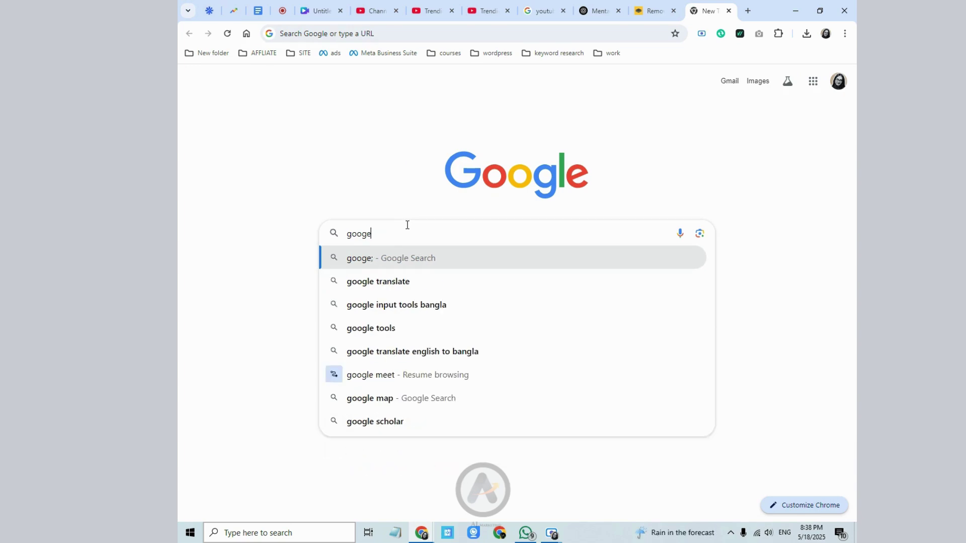
pyautogui.press('BackSpace')
pyautogui.press('BackSpace')
pyautogui.write('le trend')
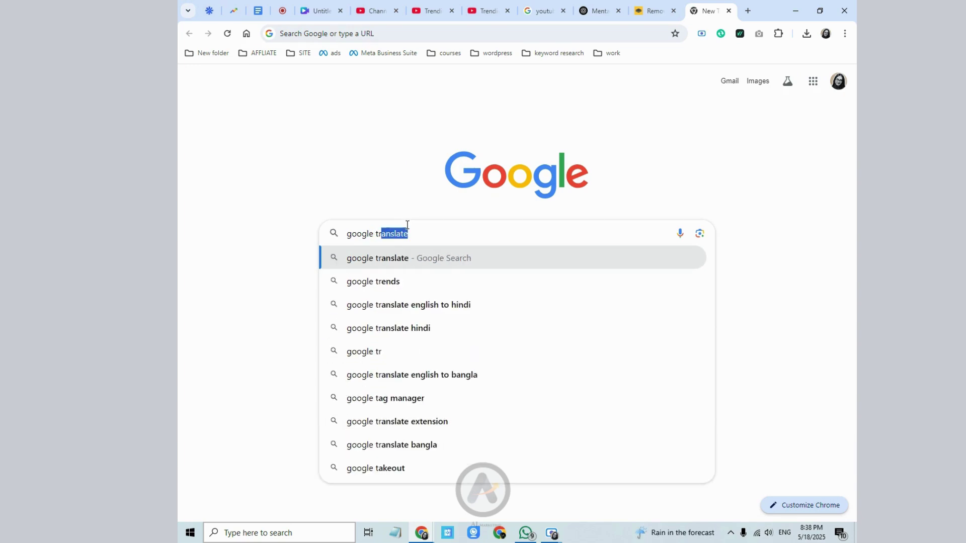
pyautogui.write('s')
pyautogui.press('Return')
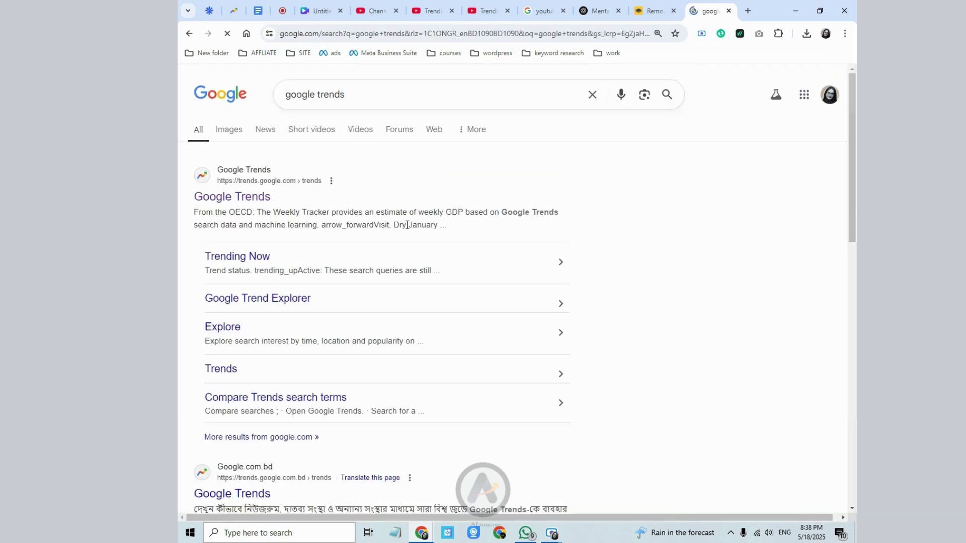
pyautogui.click(235, 198)
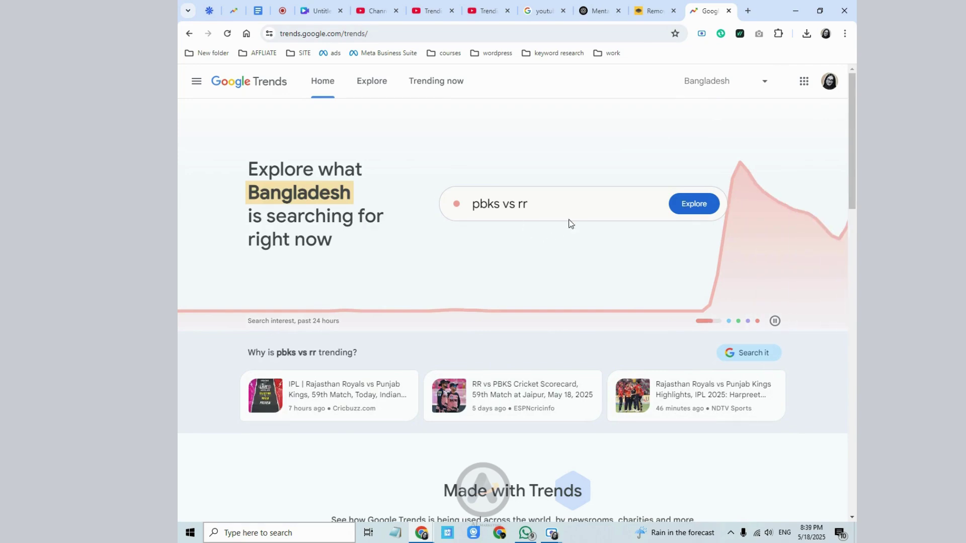
# - Explore the featured trending term 'pbks vs rr'
pyautogui.click(678, 210)
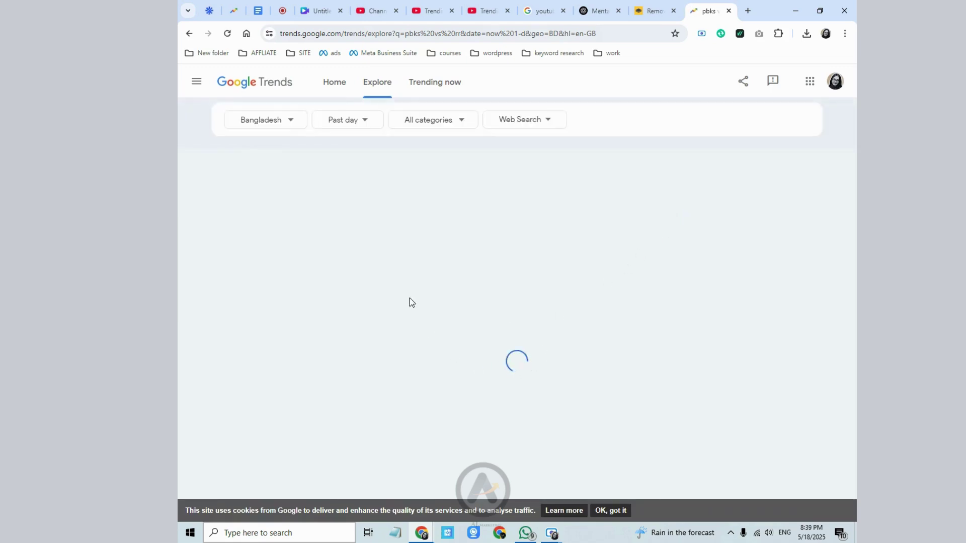
pyautogui.scroll(-1, 367, 236)
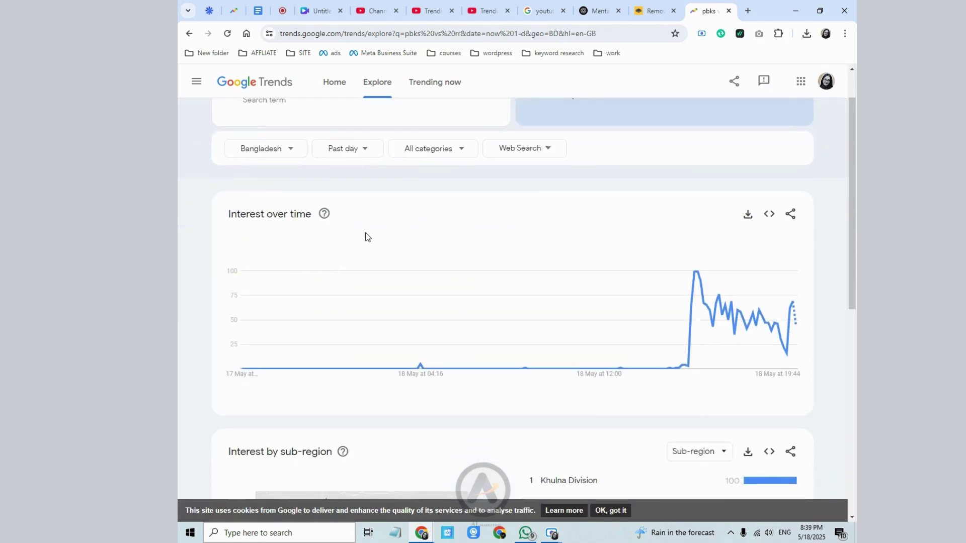
pyautogui.scroll(1, 366, 237)
# - Browse the Trending now list of Bangladesh searches from the past 24 hours
pyautogui.click(437, 83)
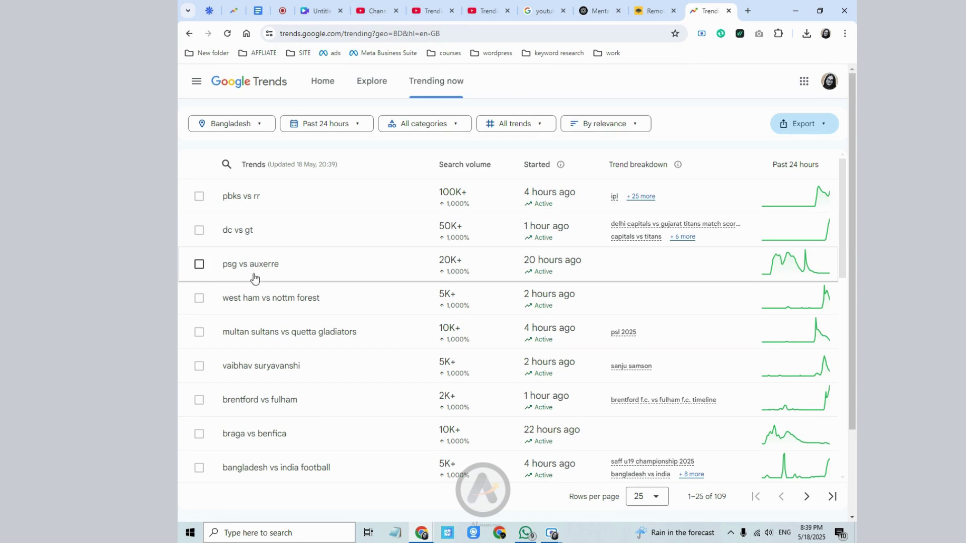
pyautogui.scroll(-2, 315, 336)
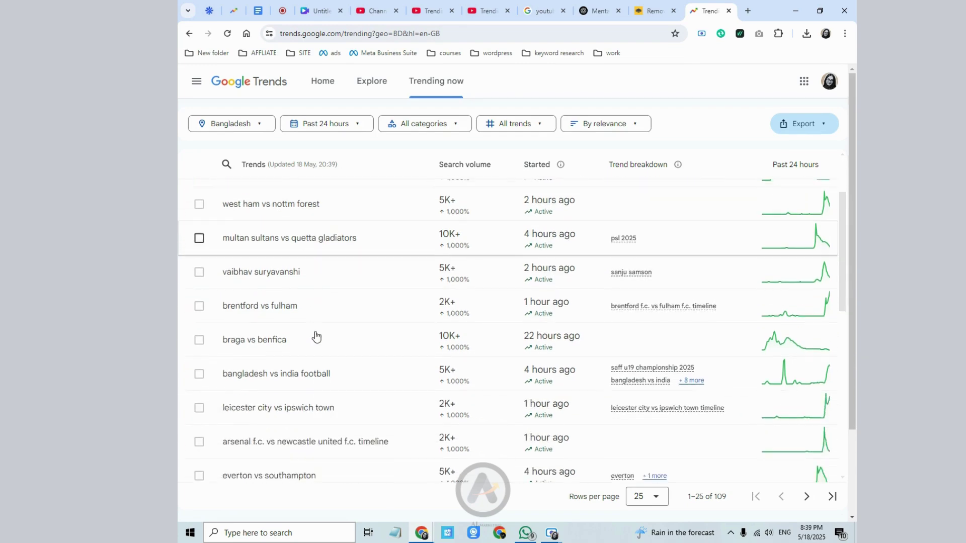
pyautogui.scroll(-1, 312, 335)
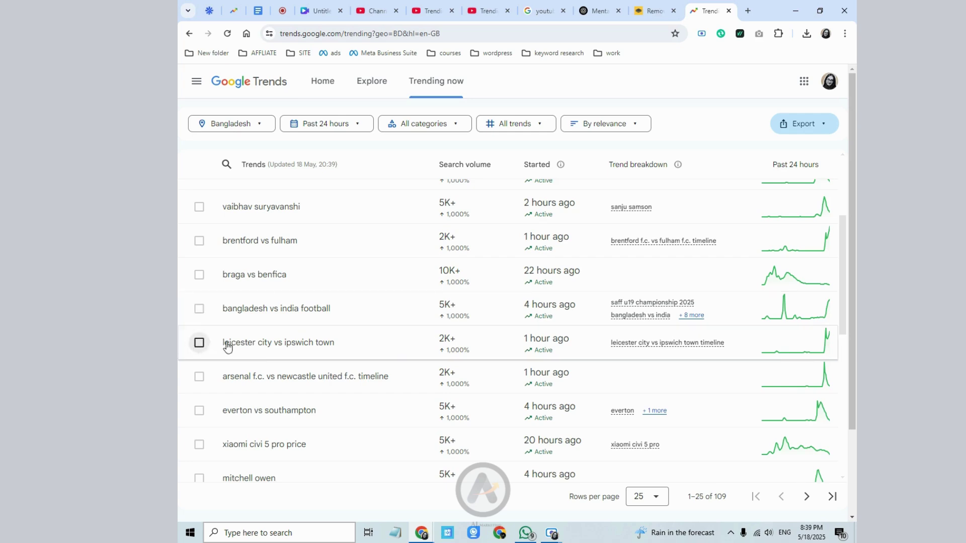
pyautogui.scroll(-3, 224, 346)
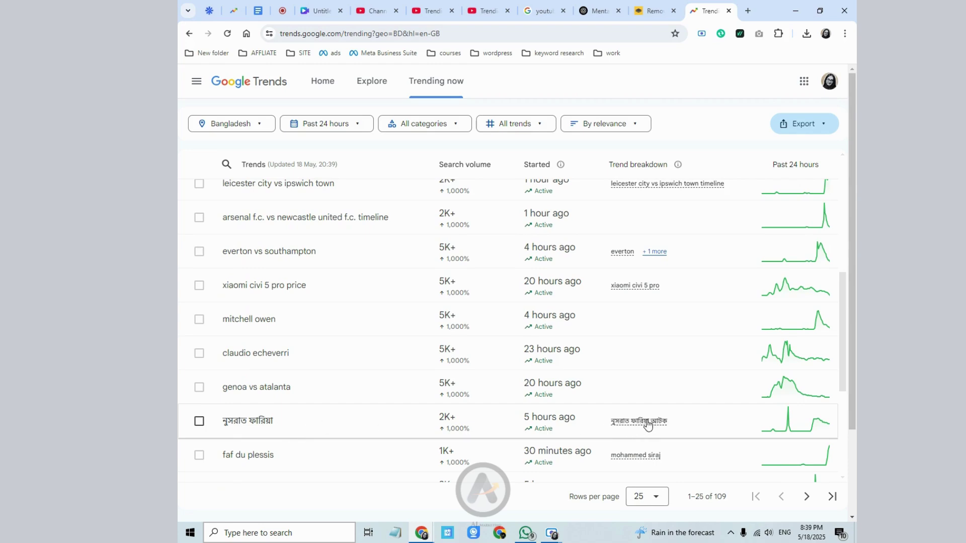
pyautogui.scroll(5, 383, 346)
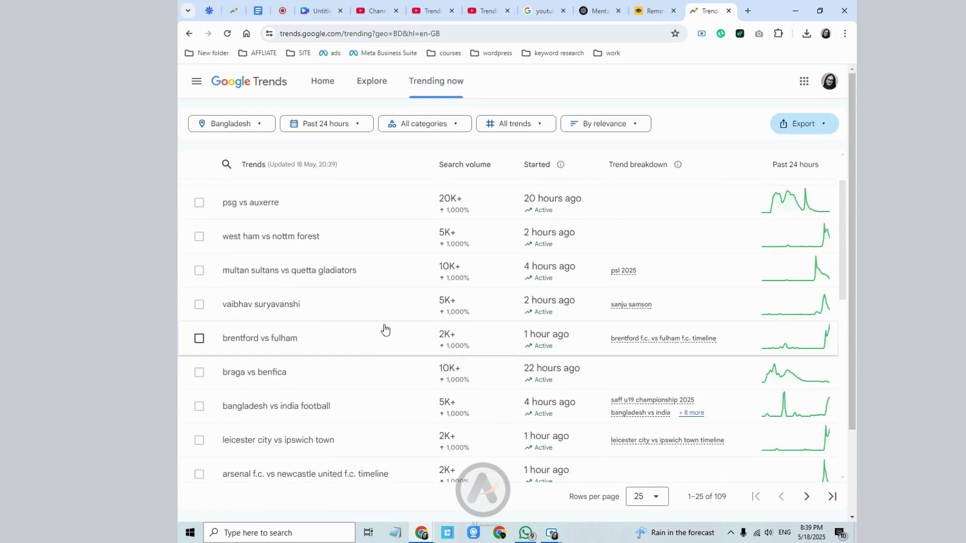
pyautogui.scroll(2, 386, 330)
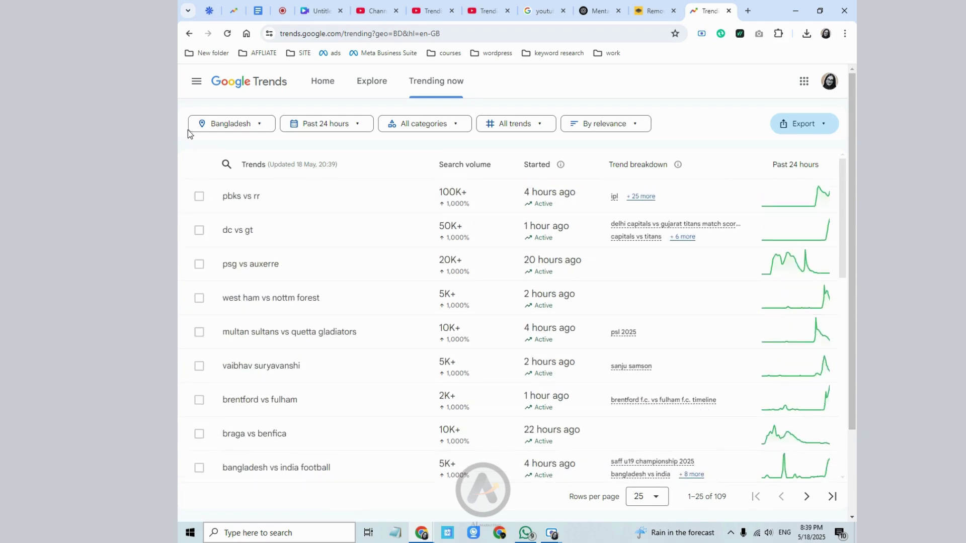
# - Change the trend location from Bangladesh to United States
pyautogui.click(220, 132)
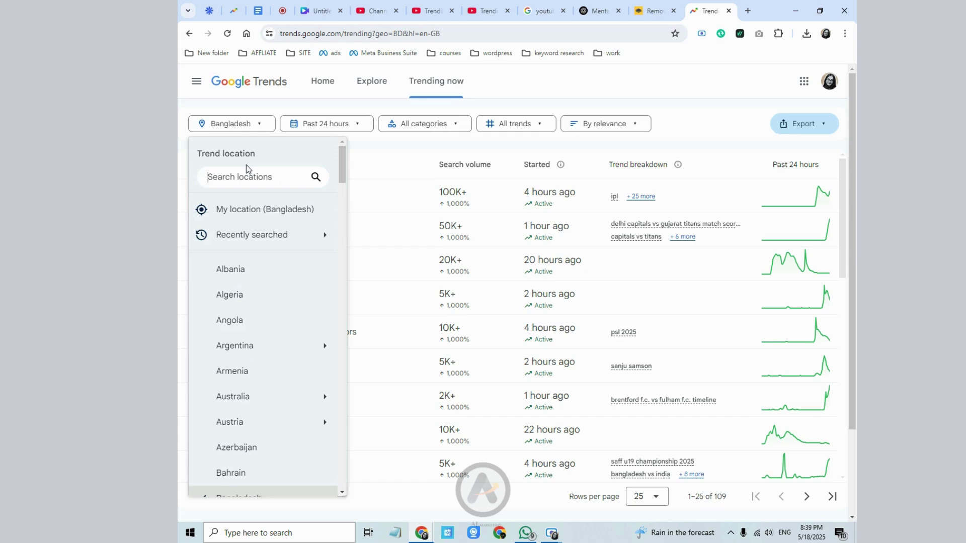
pyautogui.write('usa')
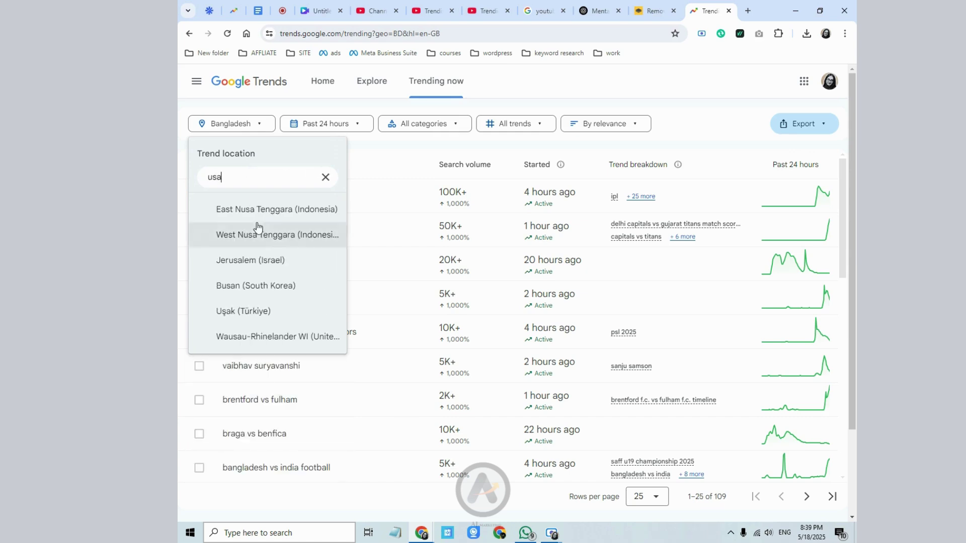
pyautogui.press('BackSpace')
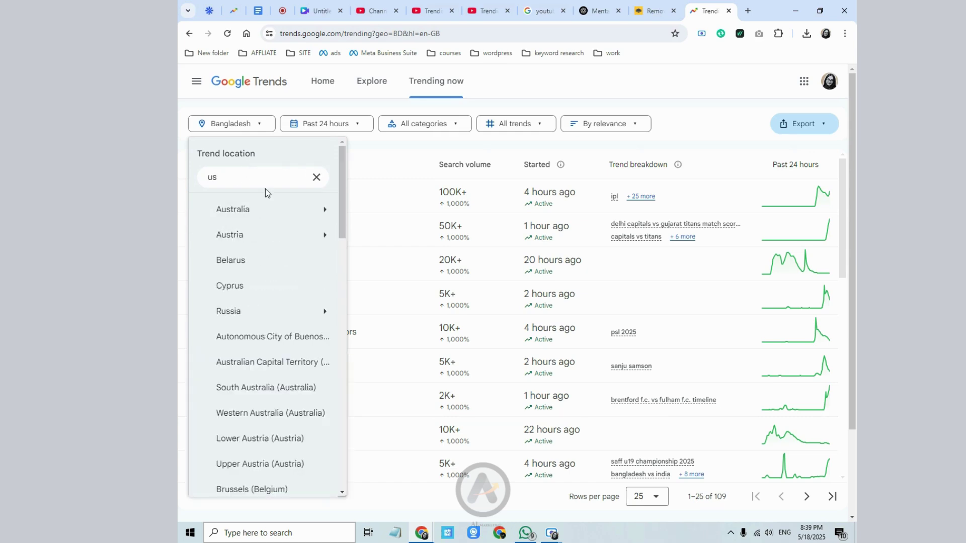
pyautogui.press('BackSpace')
pyautogui.write('ni')
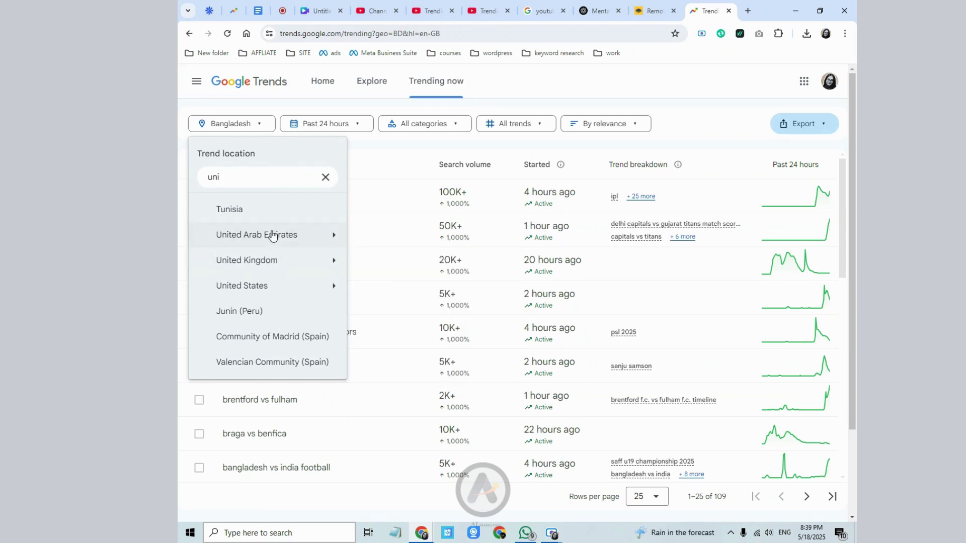
pyautogui.moveTo(266, 288)
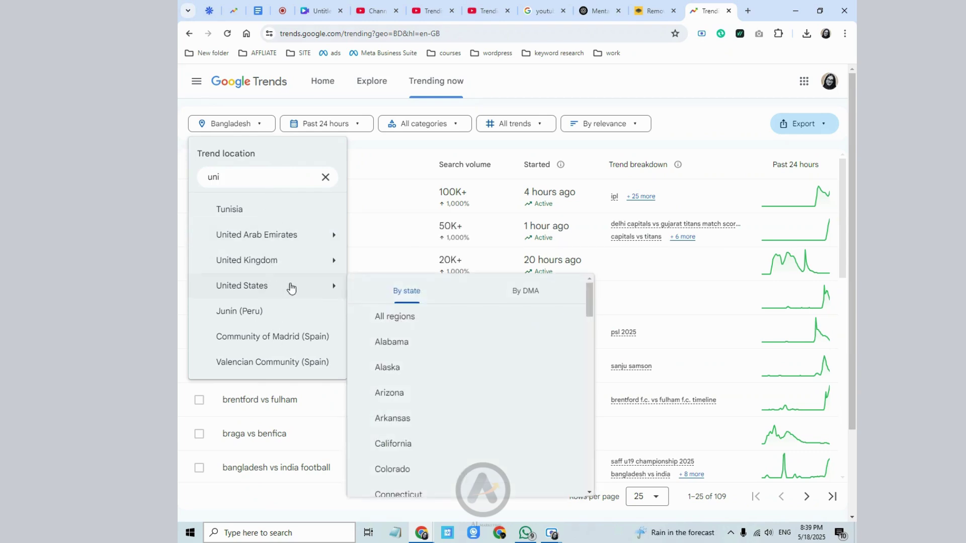
pyautogui.scroll(-1, 440, 436)
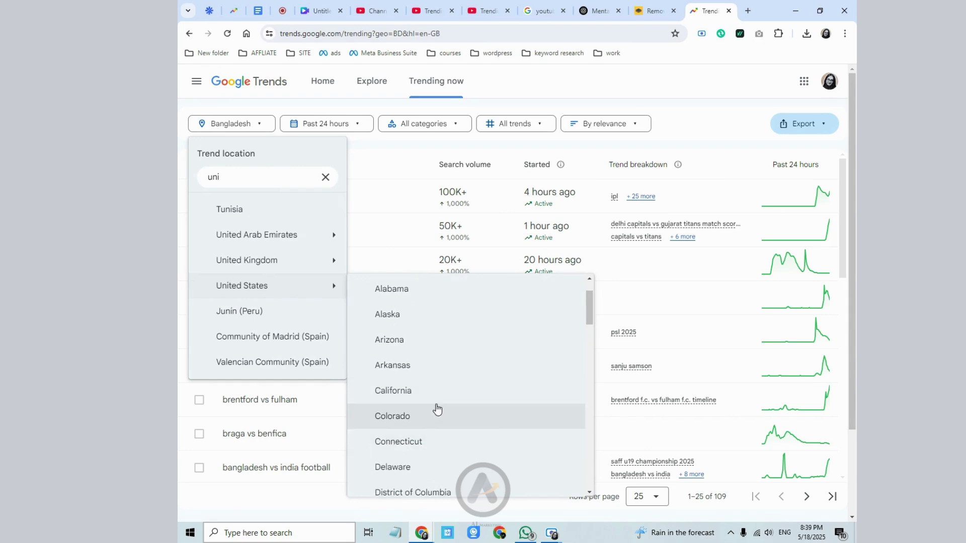
pyautogui.moveTo(301, 285)
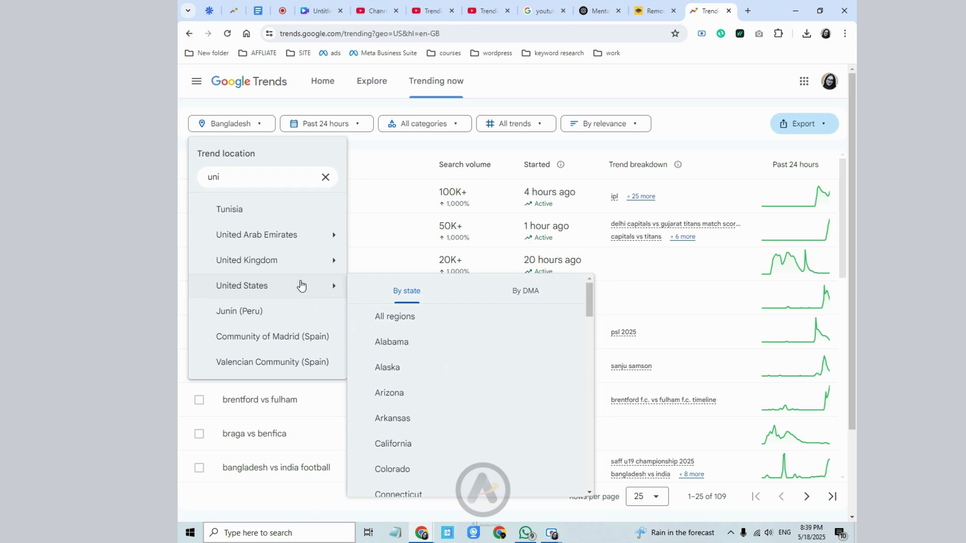
pyautogui.click(460, 316)
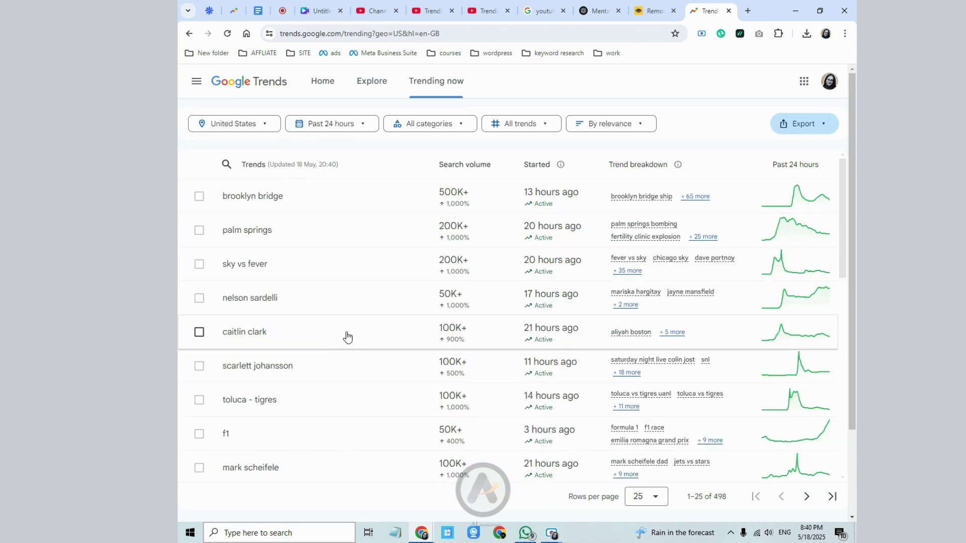
# - Scroll through the 498 US trends, led by brooklyn bridge at 500K+ searches
pyautogui.scroll(-1, 383, 317)
pyautogui.scroll(1, 388, 344)
pyautogui.scroll(-5, 302, 375)
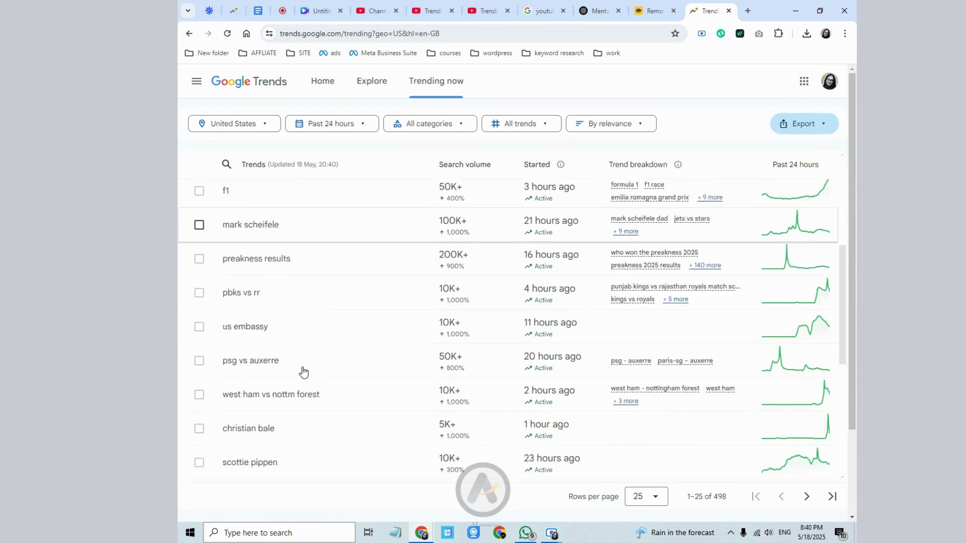
pyautogui.scroll(3, 302, 371)
# - Narrow the US trends to the Entertainment category (111 trends), then return to Canva
pyautogui.click(408, 124)
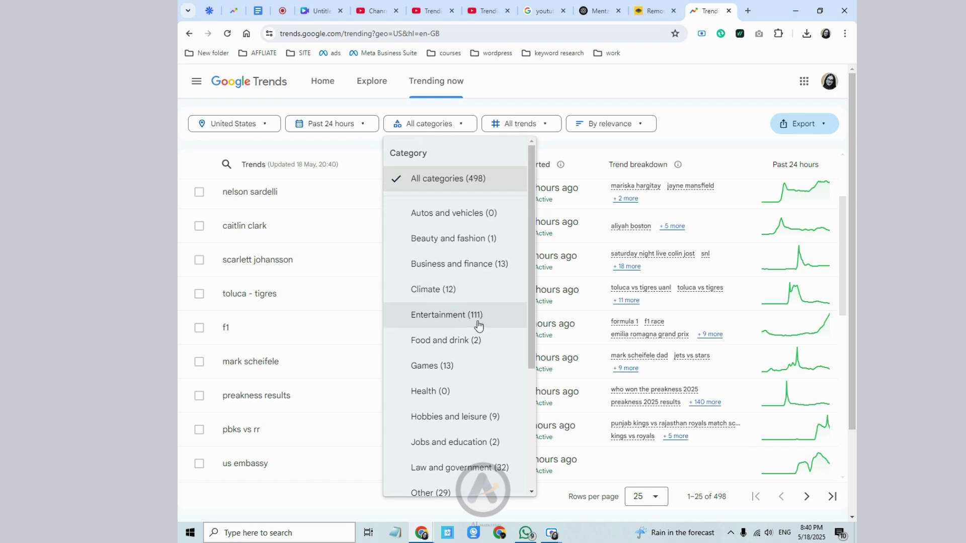
pyautogui.scroll(-3, 477, 387)
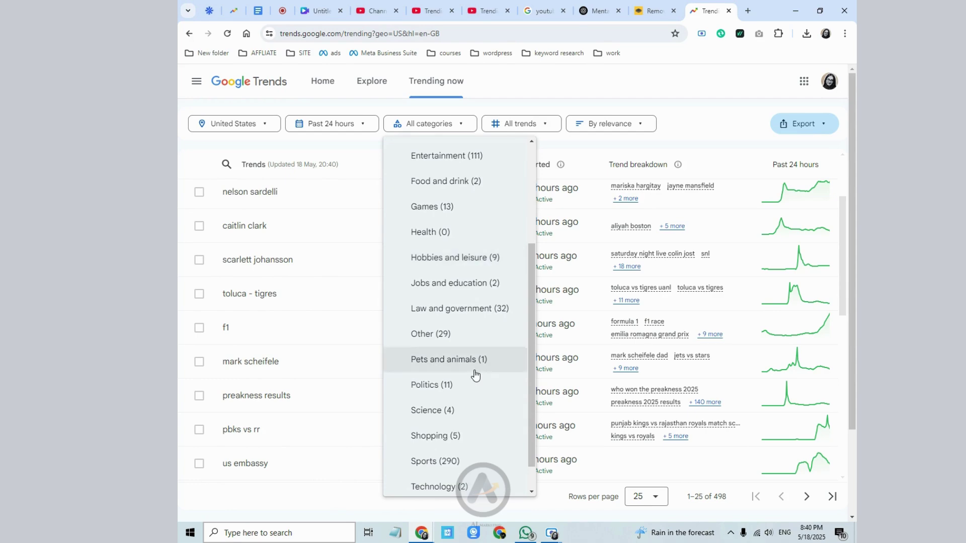
pyautogui.scroll(1, 466, 398)
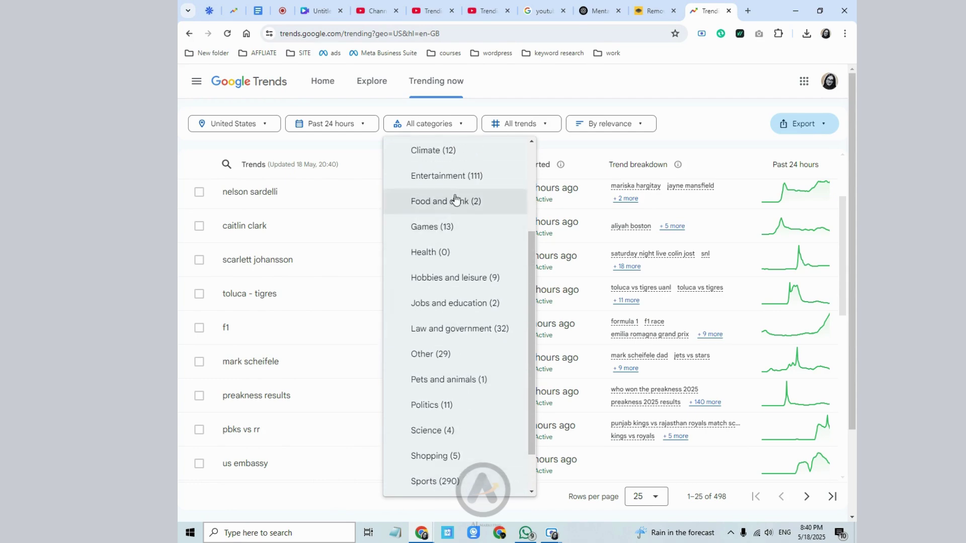
pyautogui.click(471, 179)
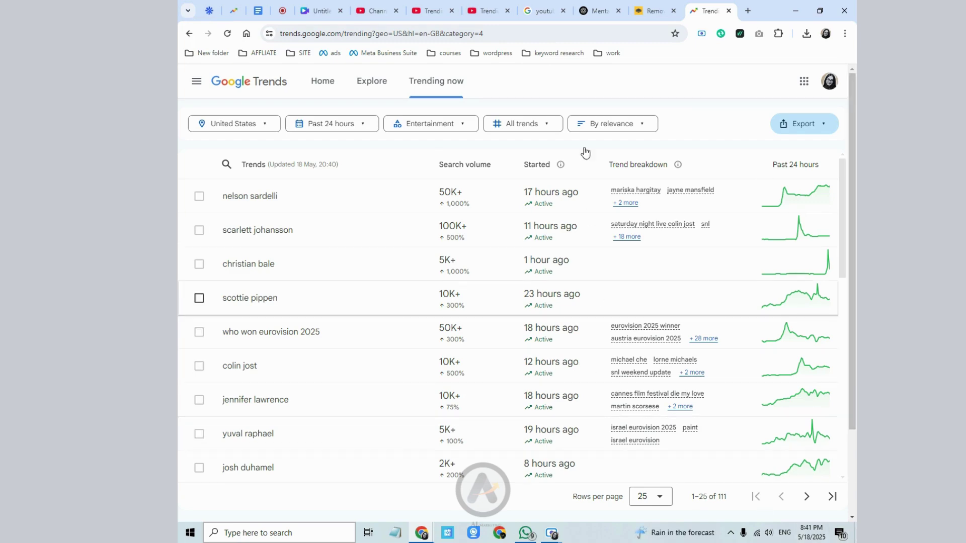
pyautogui.click(375, 11)
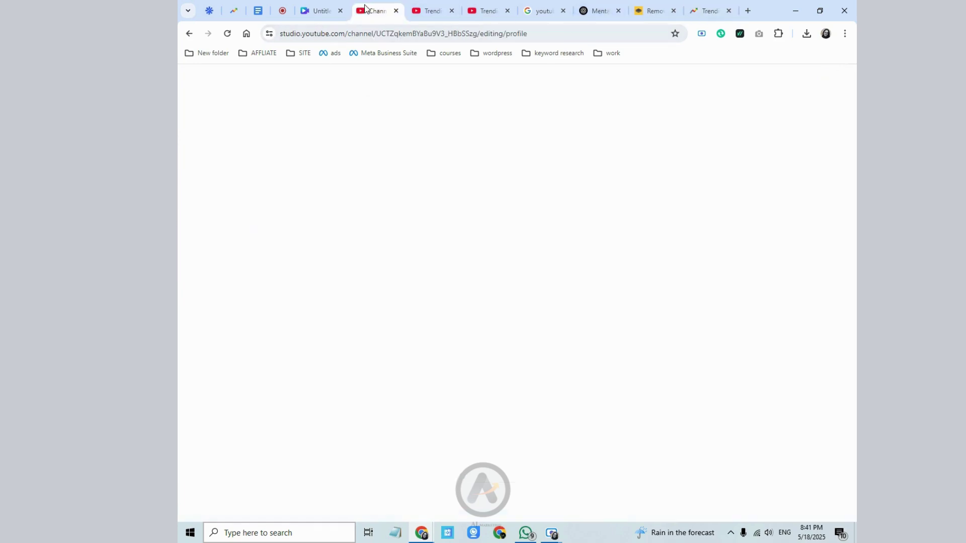
pyautogui.click(318, 12)
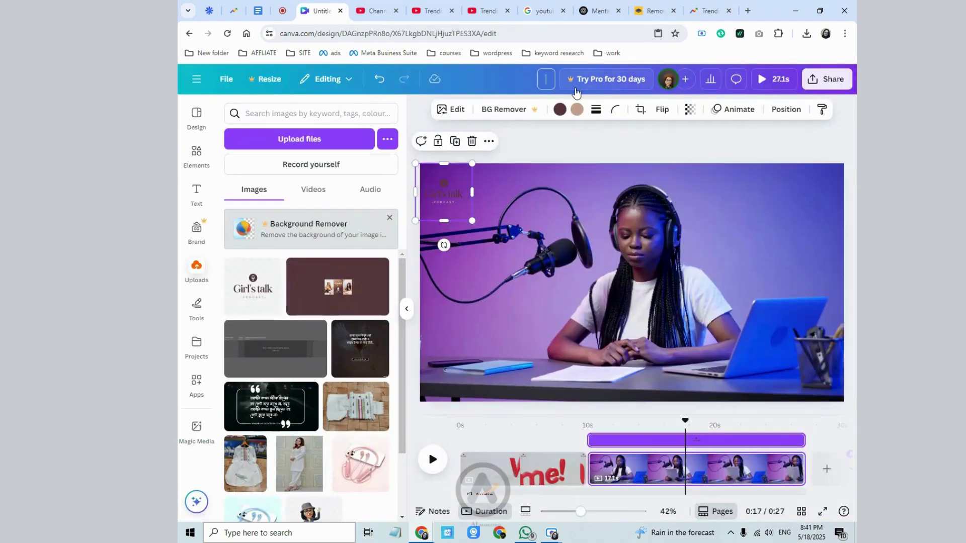
# - Type the draft title 'women empowerm' into the Canva design's name box
pyautogui.click(542, 83)
pyautogui.write('wo')
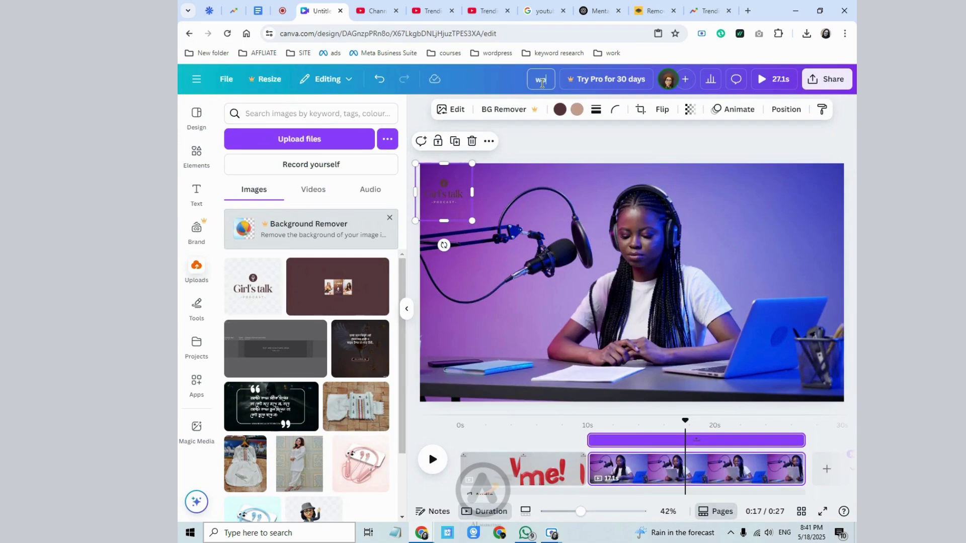
pyautogui.write('men empow')
pyautogui.write('erm')
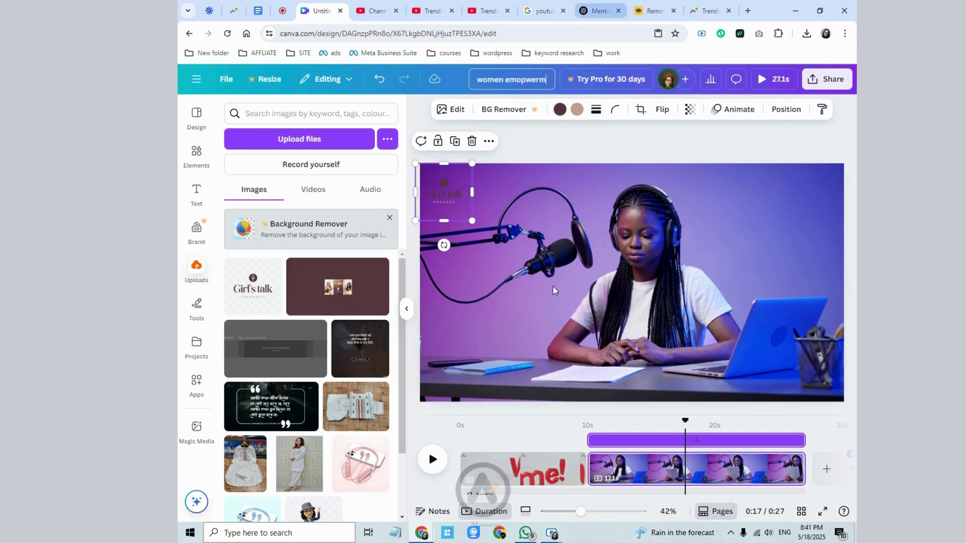
pyautogui.click(600, 11)
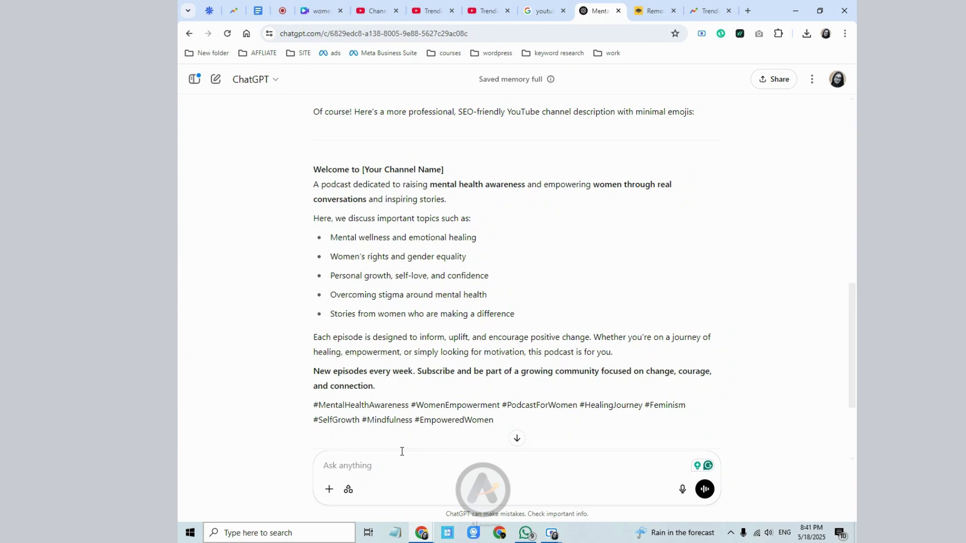
# - Ask ChatGPT for a list of women empowerment video ideas
pyautogui.write('top')
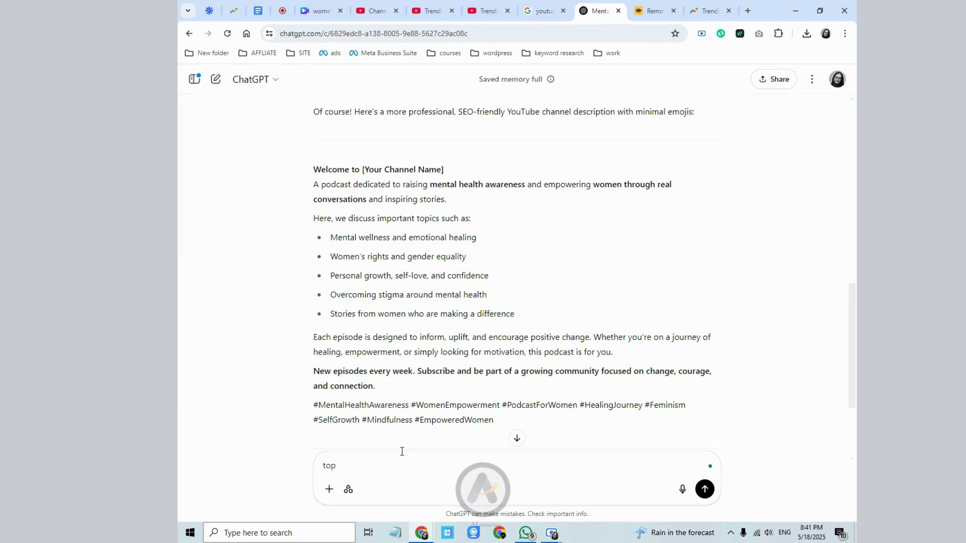
pyautogui.press('BackSpace')
pyautogui.press('BackSpace')
pyautogui.press('BackSpace')
pyautogui.write('video idea onwomen empowerment')
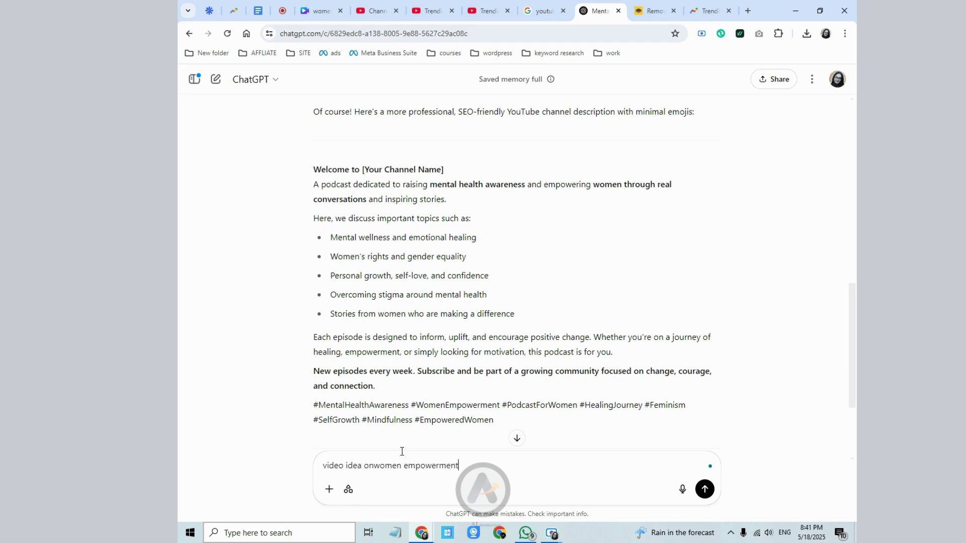
pyautogui.press('Return')
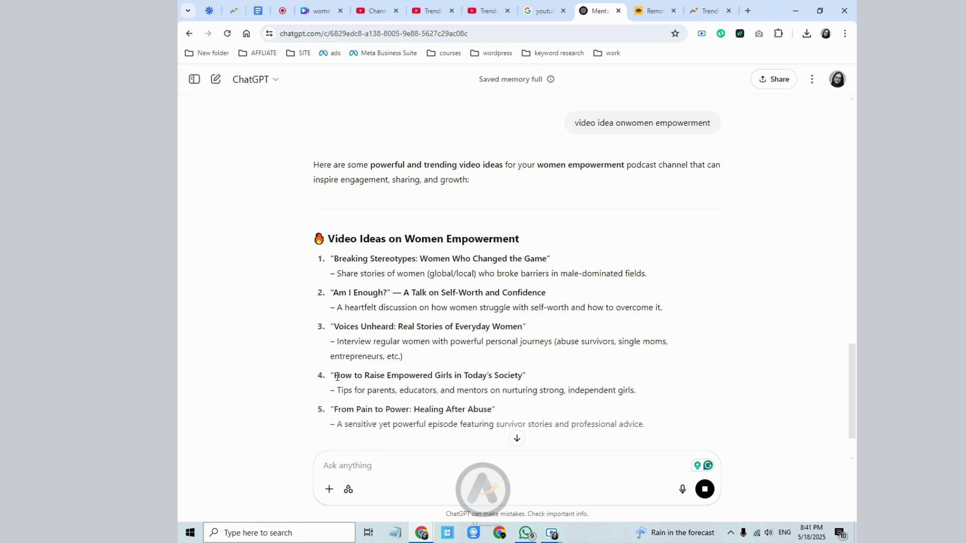
# - Copy the title of video idea 4 and go back to Canva
pyautogui.moveTo(335, 377); pyautogui.dragTo(508, 377)
pyautogui.rightClick(507, 377)
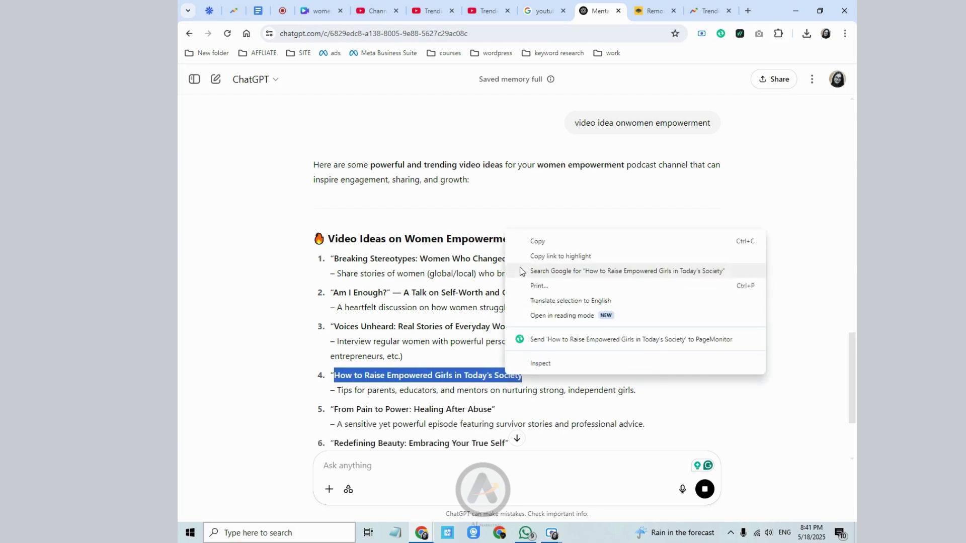
pyautogui.click(536, 245)
pyautogui.click(318, 11)
# - Paste 'How to Raise Empowered Girls in Today's Society' as the design title
pyautogui.click(506, 79)
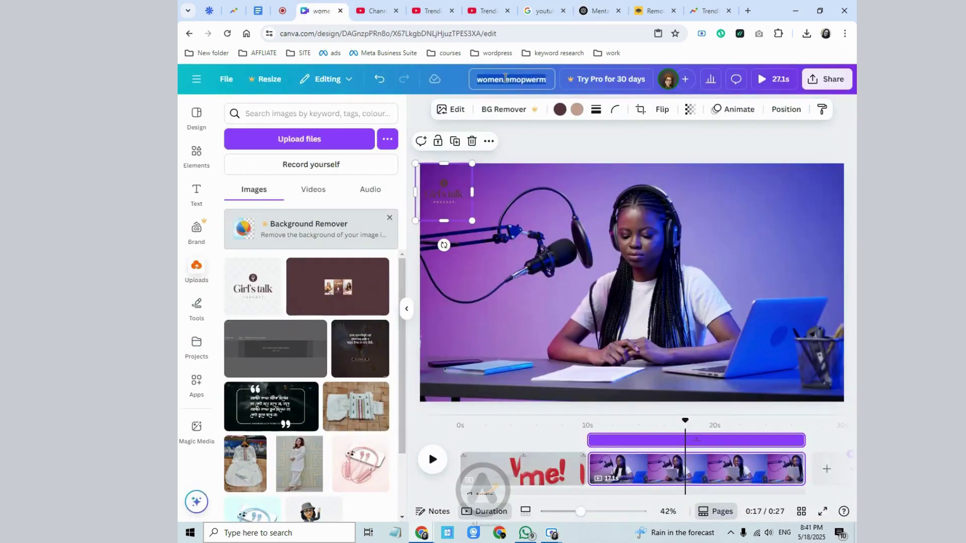
pyautogui.rightClick(506, 79)
pyautogui.click(523, 140)
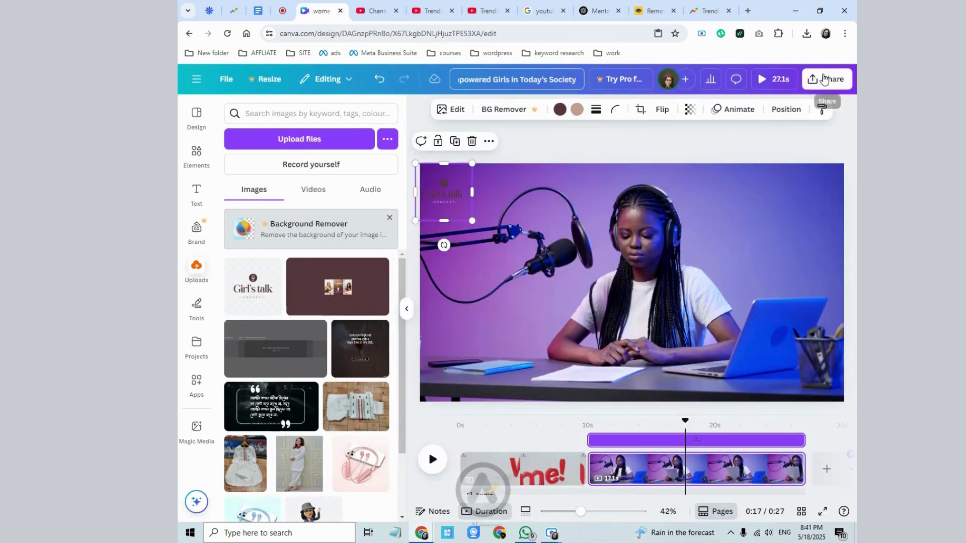
# - Download the design as an MP4 video
pyautogui.click(824, 79)
pyautogui.click(664, 296)
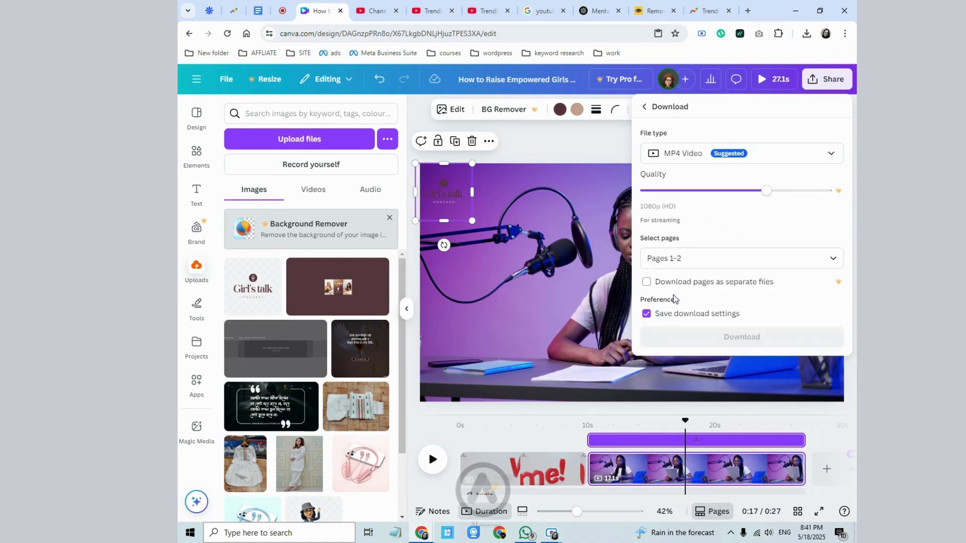
pyautogui.click(688, 335)
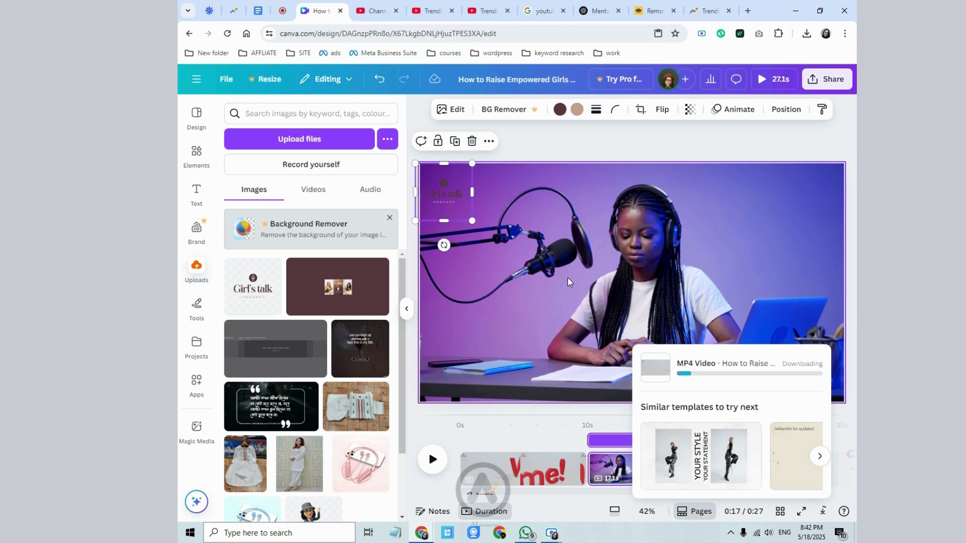
# - Dismiss the download popup, open a new tab and close the Google Trends tab
pyautogui.click(711, 138)
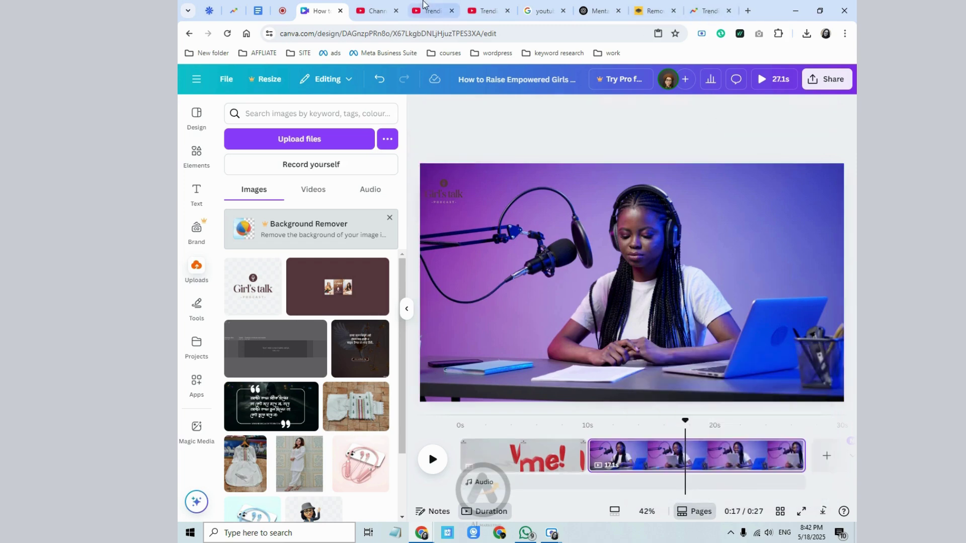
pyautogui.click(748, 11)
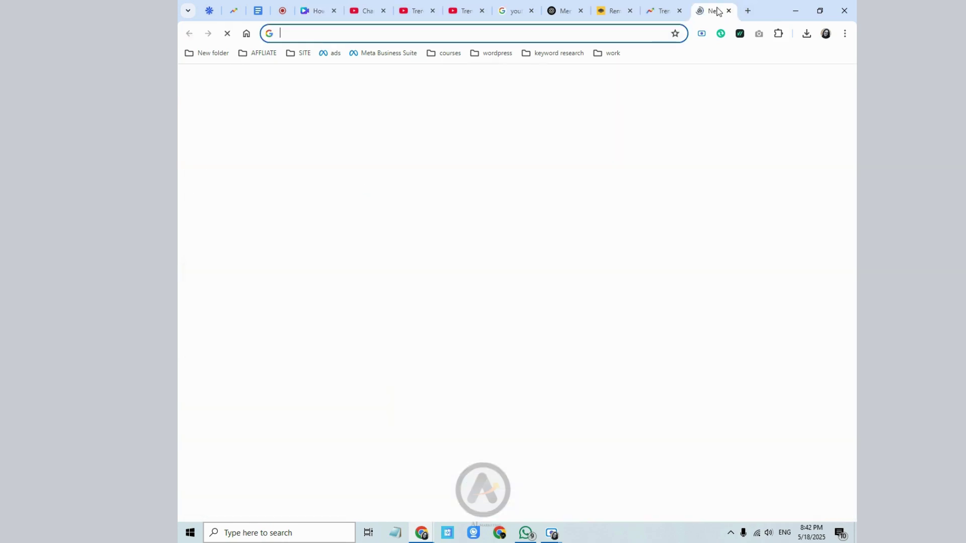
pyautogui.click(673, 15)
pyautogui.click(680, 11)
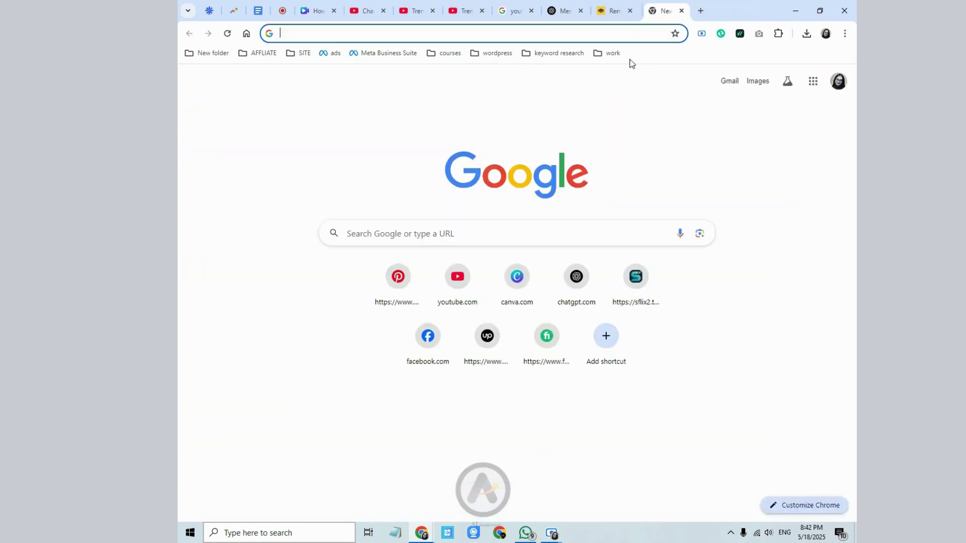
# - Search 'youtube audio' and open YouTube Studio's Audio Library
pyautogui.click(504, 31)
pyautogui.write('youtube a')
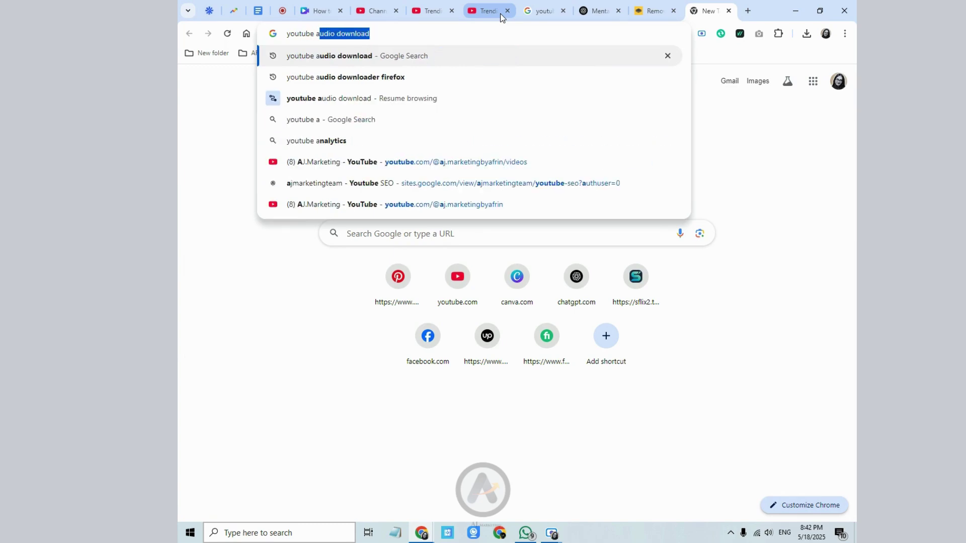
pyautogui.write('udio library')
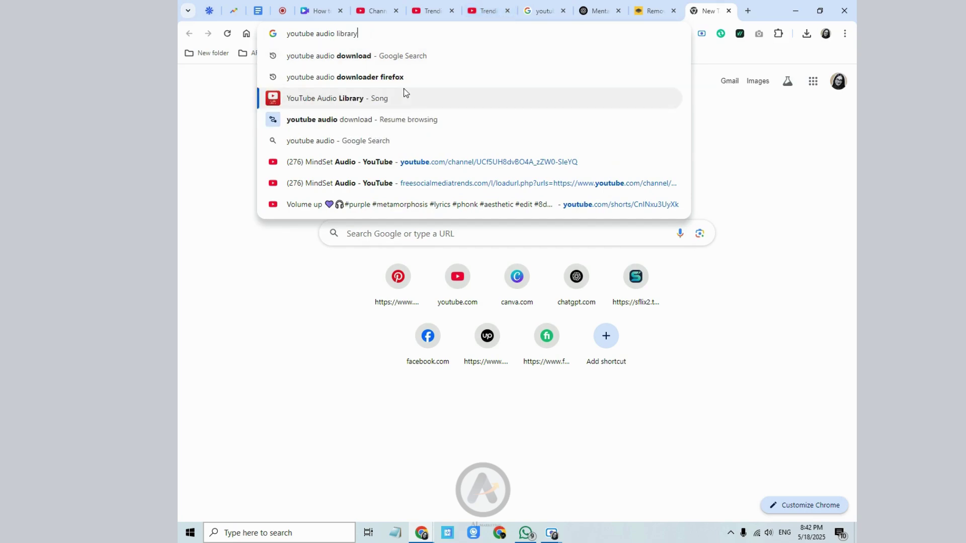
pyautogui.click(403, 92)
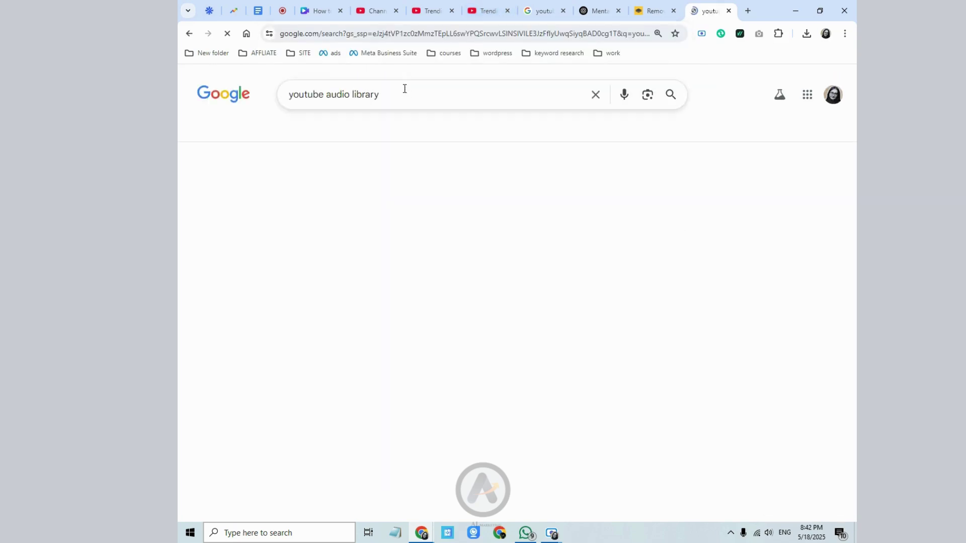
pyautogui.scroll(-4, 282, 227)
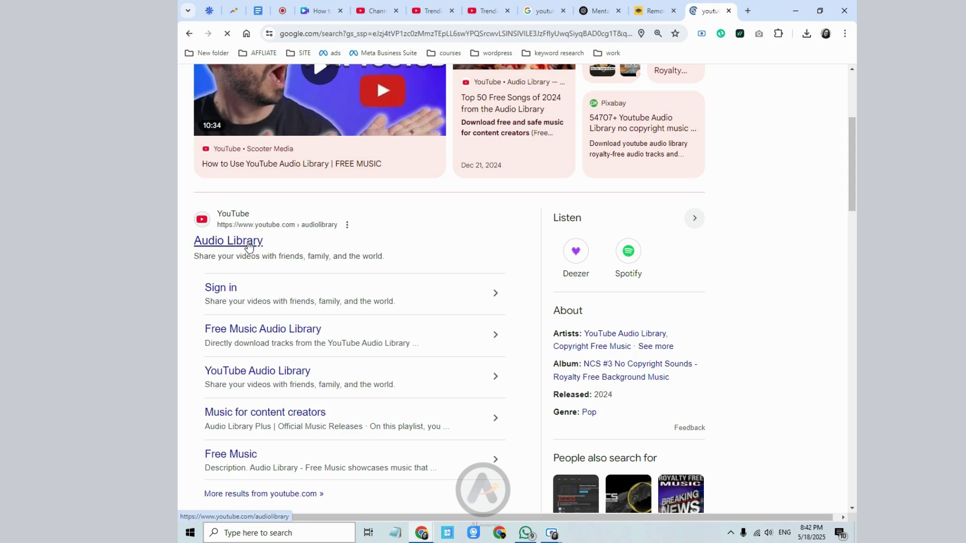
pyautogui.click(249, 244)
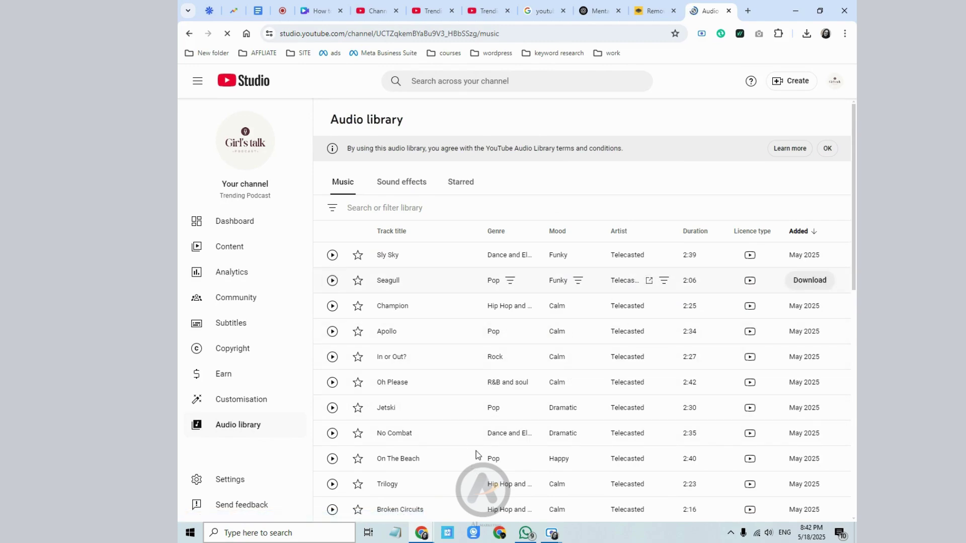
# - Browse Audio library tracks like Sly Sky and Seagull, then return to Canva
pyautogui.moveTo(808, 257)
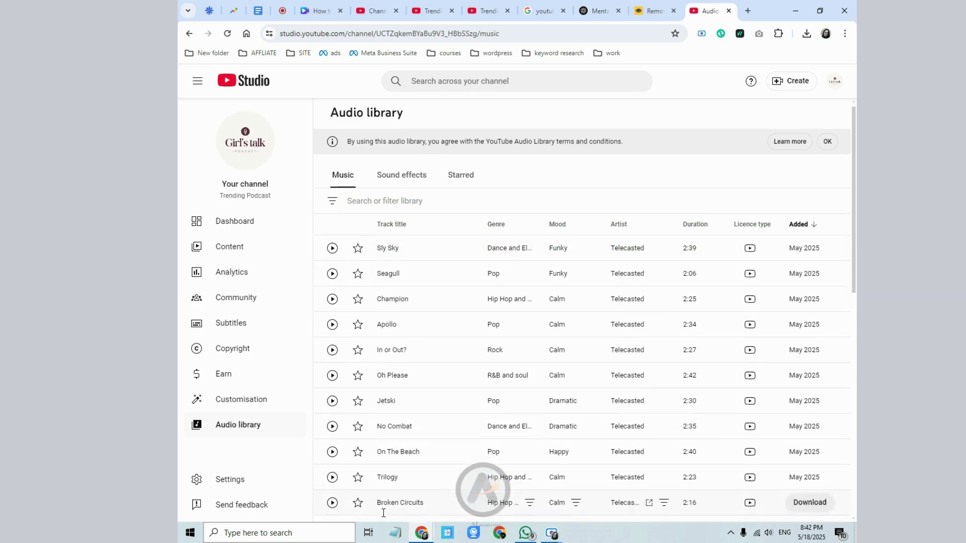
pyautogui.scroll(-2, 383, 508)
pyautogui.scroll(2, 397, 475)
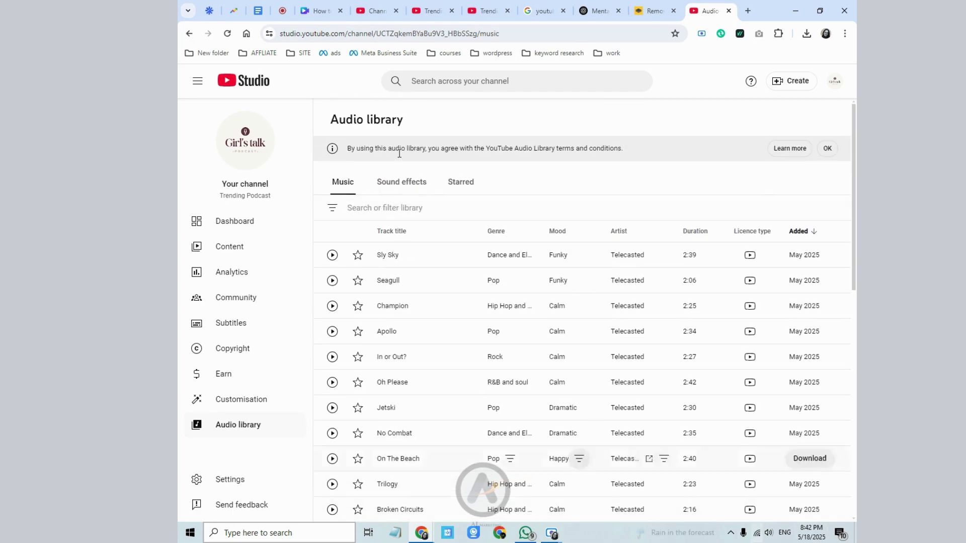
pyautogui.click(331, 5)
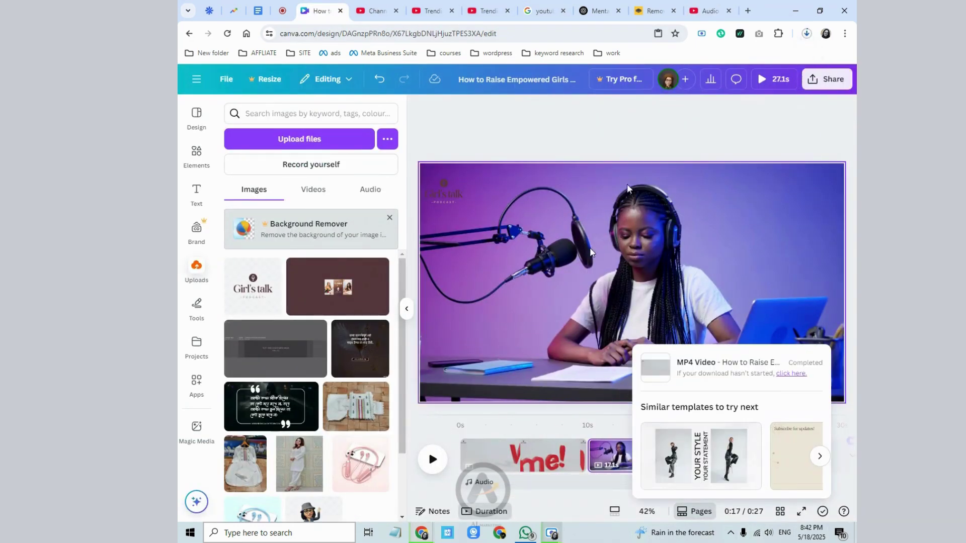
# - Copy idea 4's title from ChatGPT's video-ideas list
pyautogui.click(373, 6)
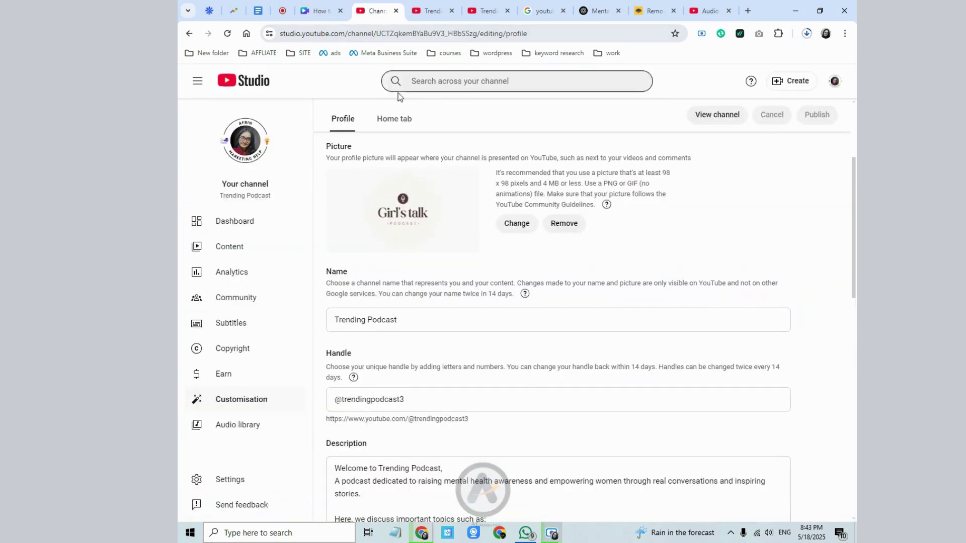
pyautogui.click(598, 11)
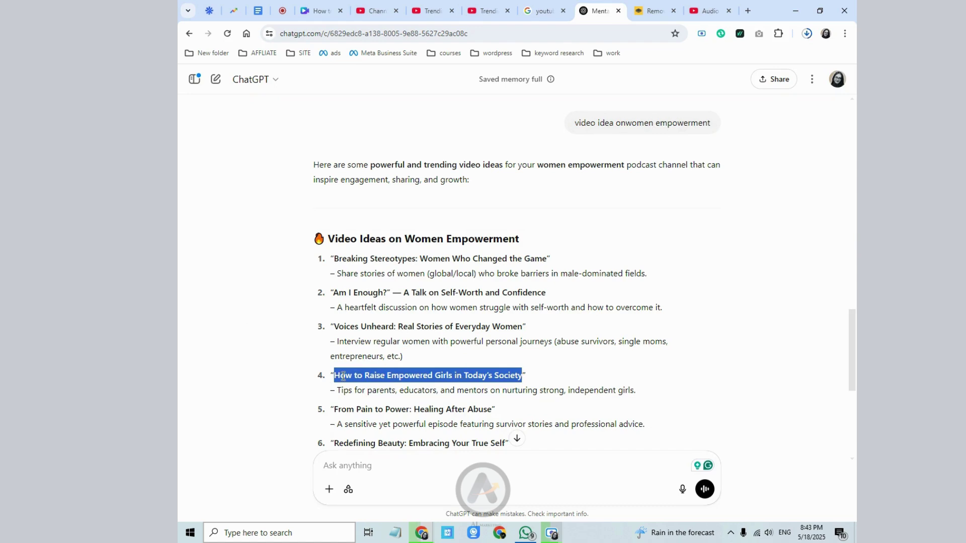
pyautogui.rightClick(435, 385)
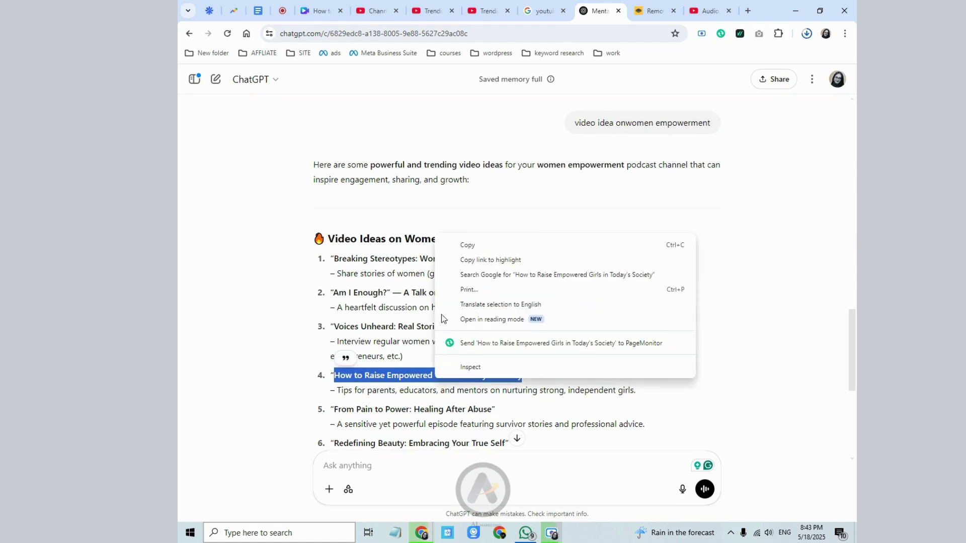
pyautogui.click(464, 243)
# - Close the downloads panel and the Canva, spare YouTube, remove.bg and Audio library tabs
pyautogui.click(365, 12)
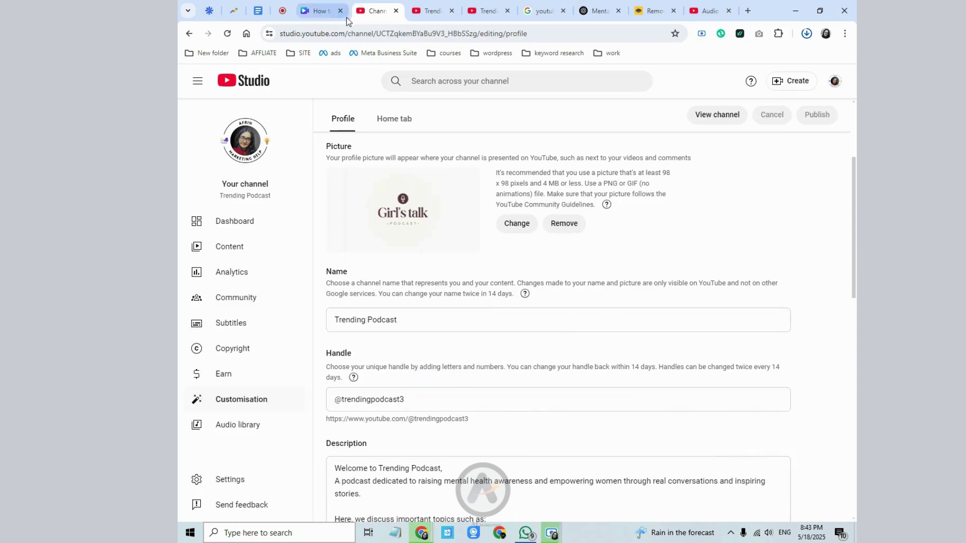
pyautogui.click(340, 11)
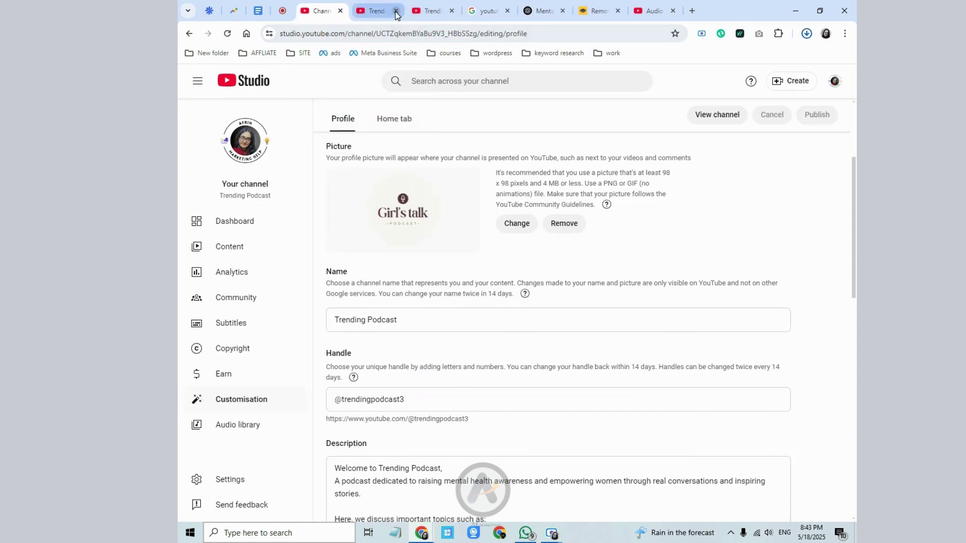
pyautogui.click(396, 11)
pyautogui.click(396, 11)
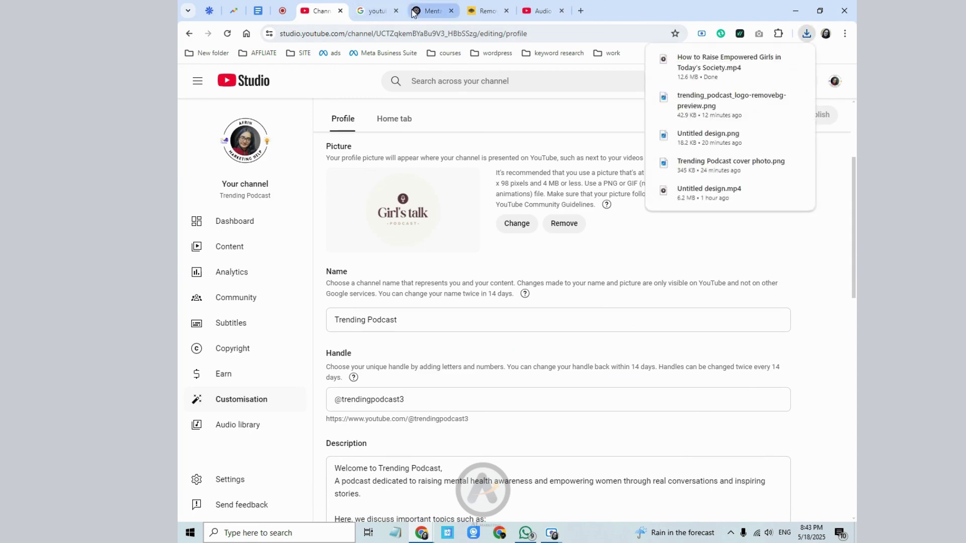
pyautogui.click(396, 11)
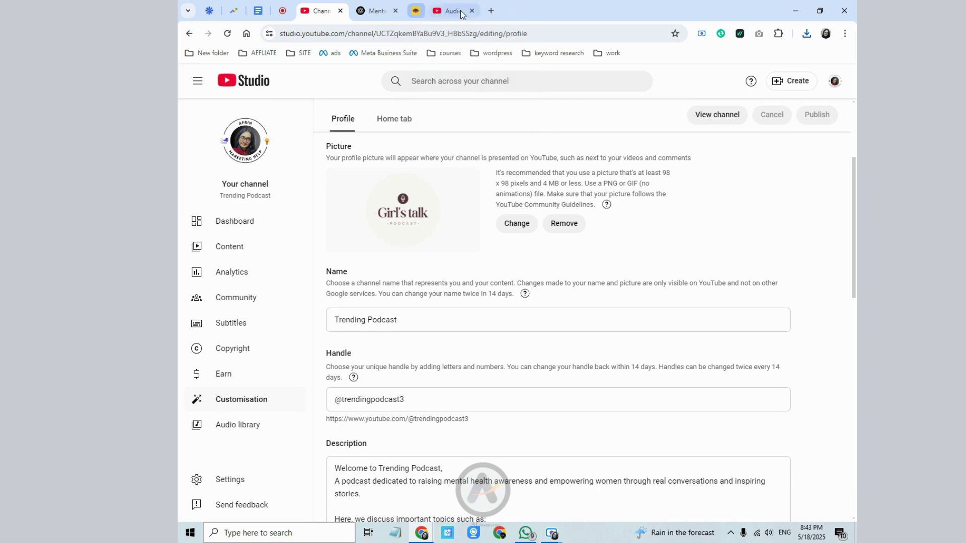
pyautogui.click(453, 12)
pyautogui.click(455, 12)
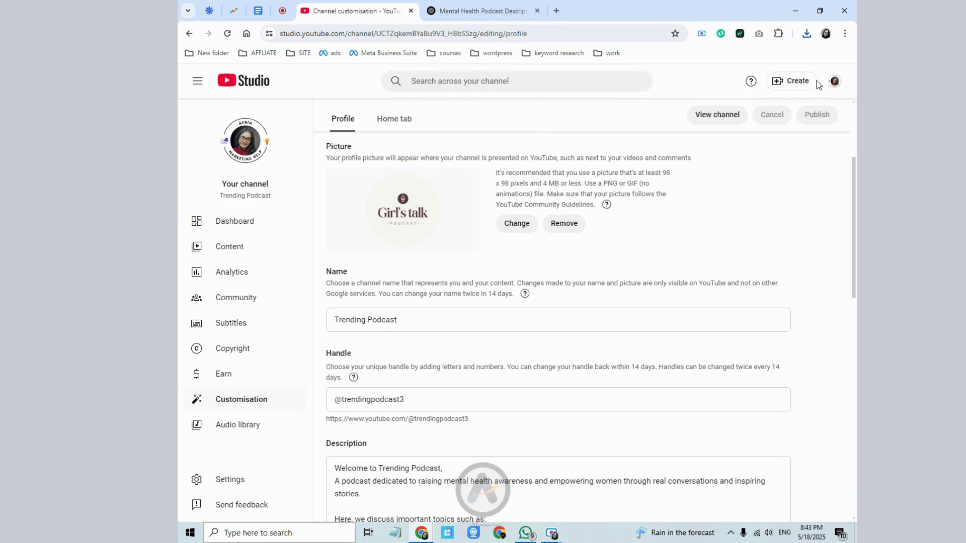
# - Replace YouTube Studio with YouTube's home page via the avatar menu, then return to ChatGPT's ideas
pyautogui.click(834, 81)
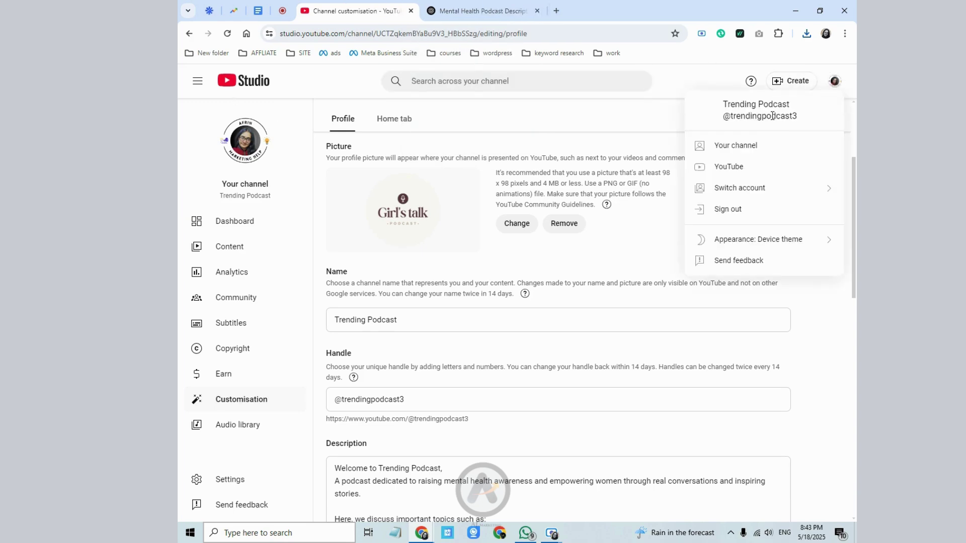
pyautogui.click(725, 171)
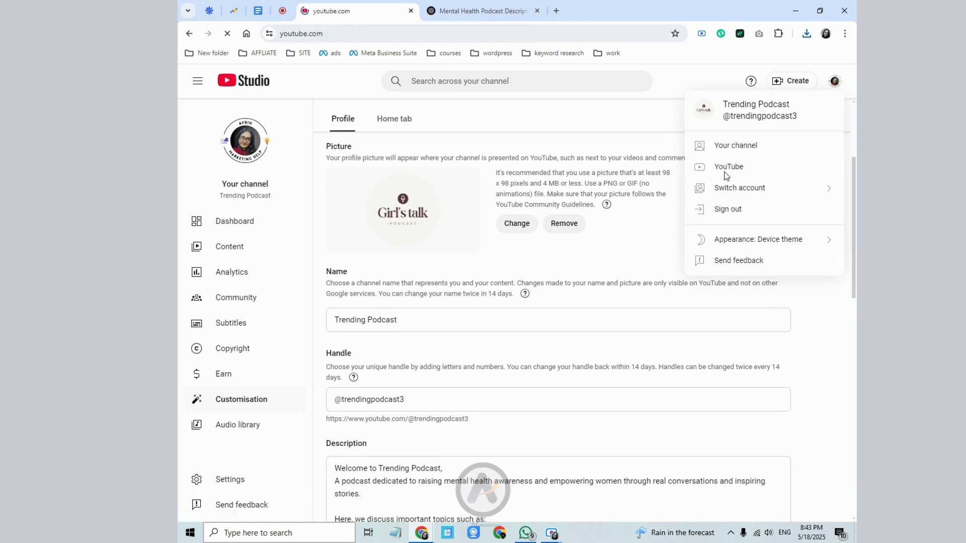
pyautogui.click(450, 11)
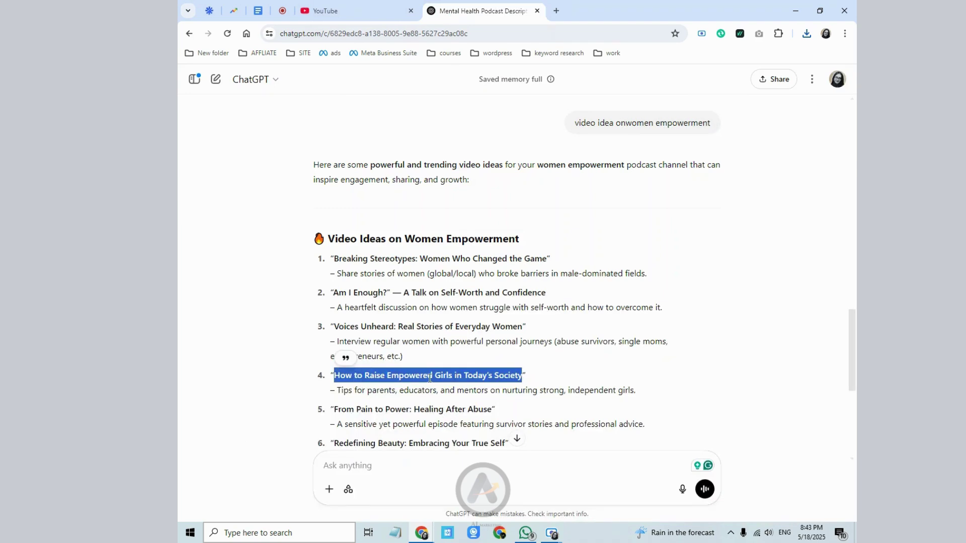
# - Search YouTube for the copied title 'How to Raise Empowered Girls in Today's Society'
pyautogui.rightClick(477, 376)
pyautogui.click(518, 244)
pyautogui.click(390, 7)
pyautogui.rightClick(423, 82)
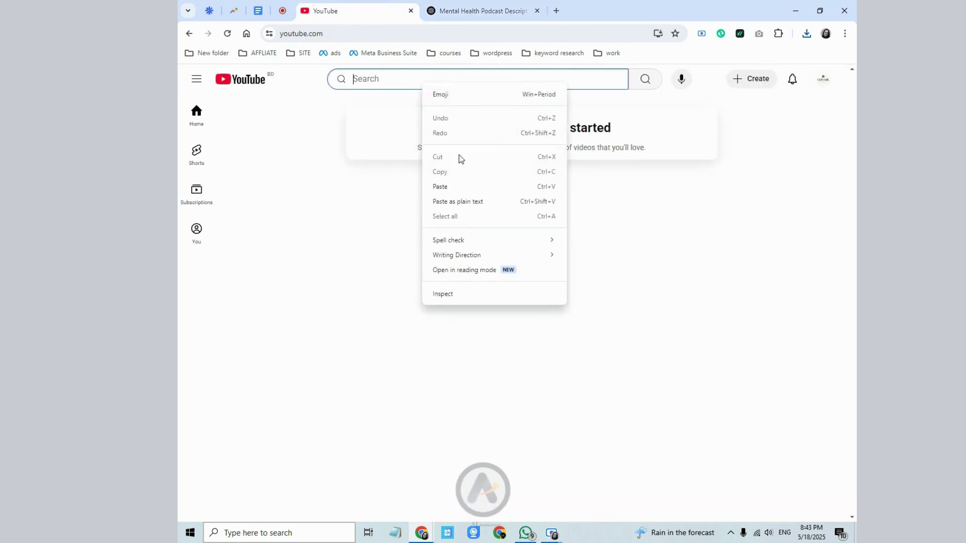
pyautogui.click(462, 185)
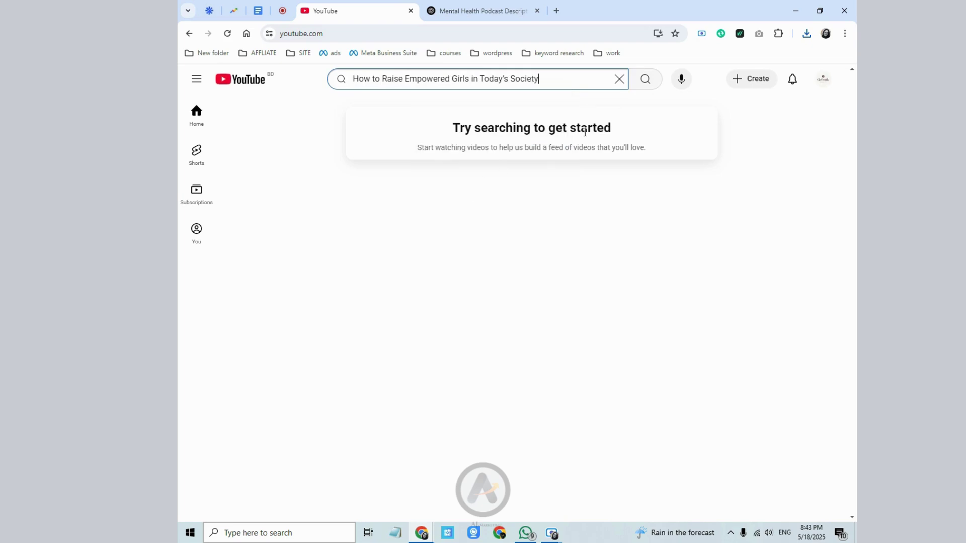
pyautogui.click(645, 78)
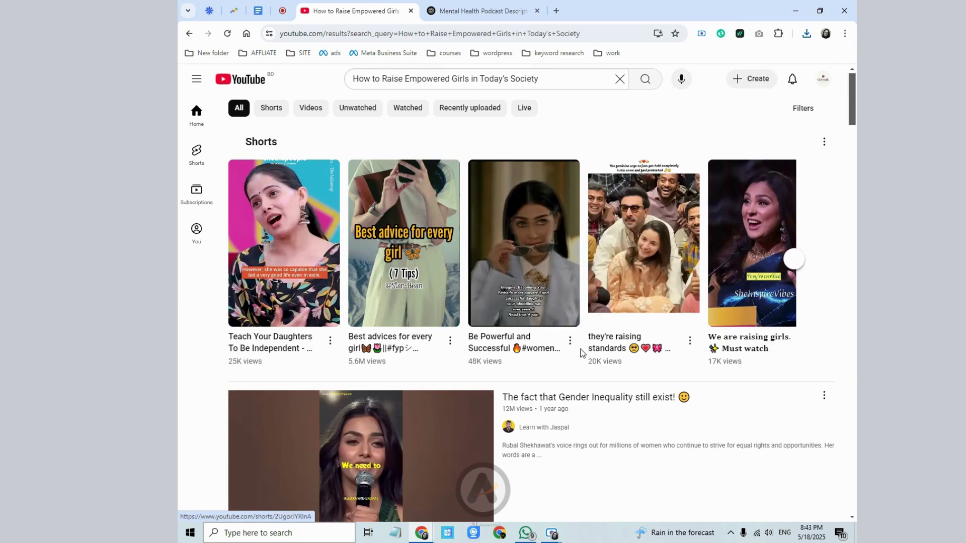
# - Scroll through the full-title search results, glancing back at the ChatGPT idea list
pyautogui.scroll(-7, 293, 338)
pyautogui.scroll(-2, 293, 337)
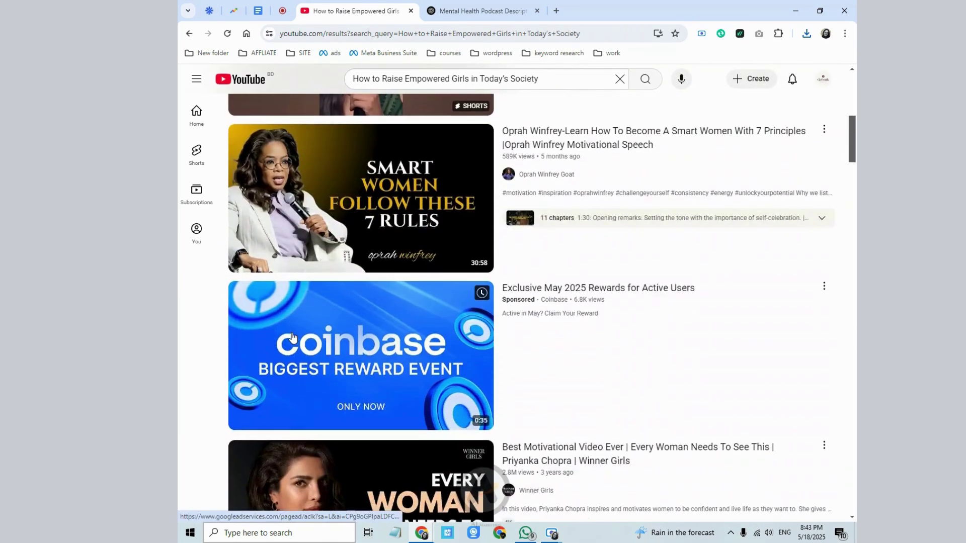
pyautogui.scroll(2, 293, 338)
pyautogui.scroll(-8, 293, 337)
pyautogui.scroll(-6, 293, 337)
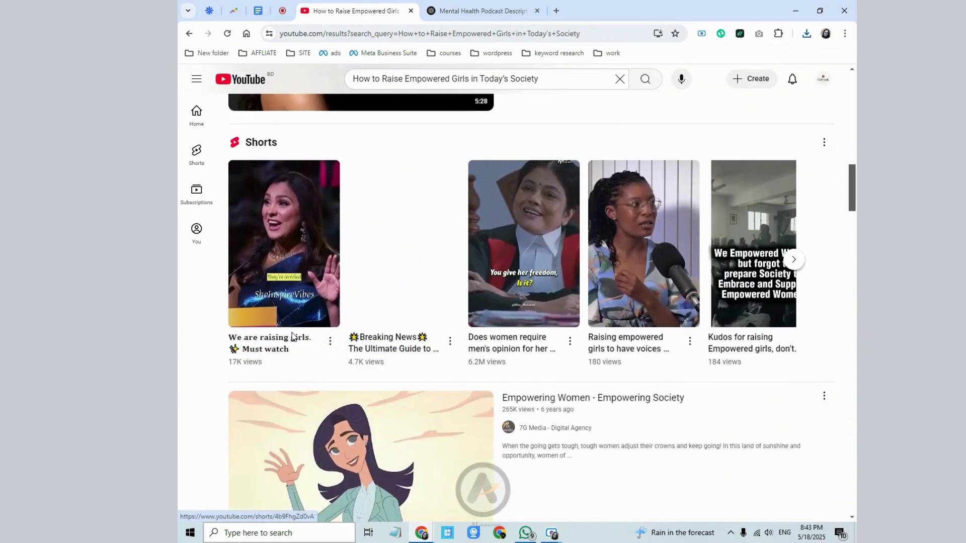
pyautogui.moveTo(621, 186)
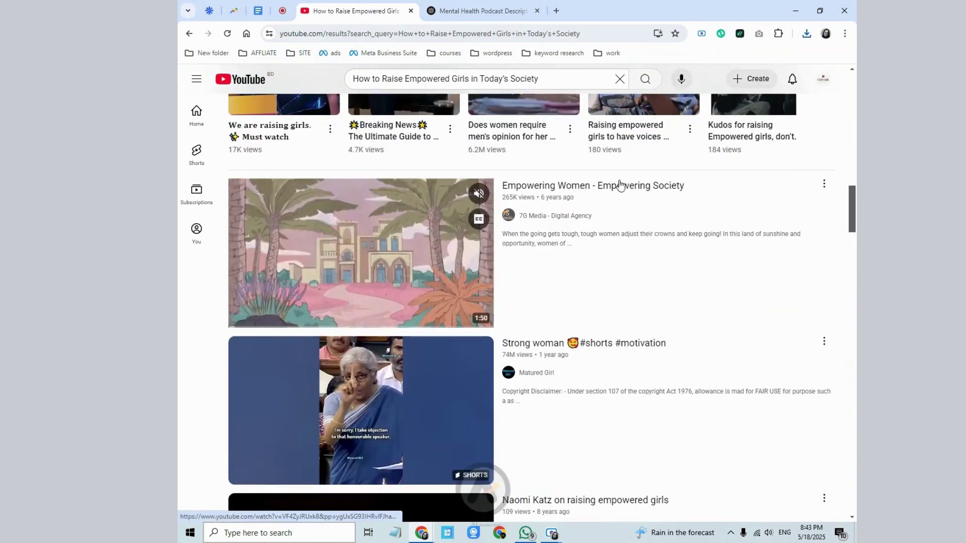
pyautogui.scroll(-1, 553, 252)
pyautogui.scroll(-5, 553, 252)
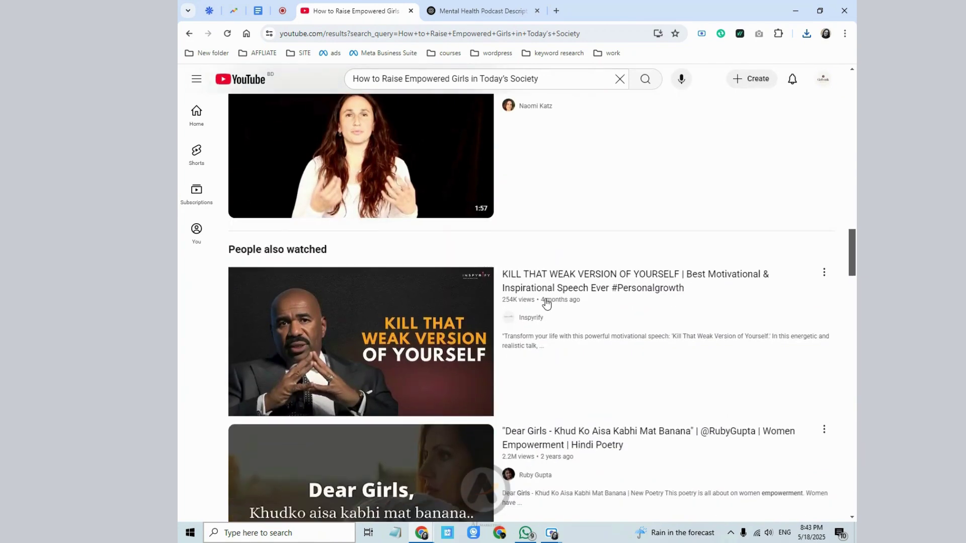
pyautogui.moveTo(553, 302)
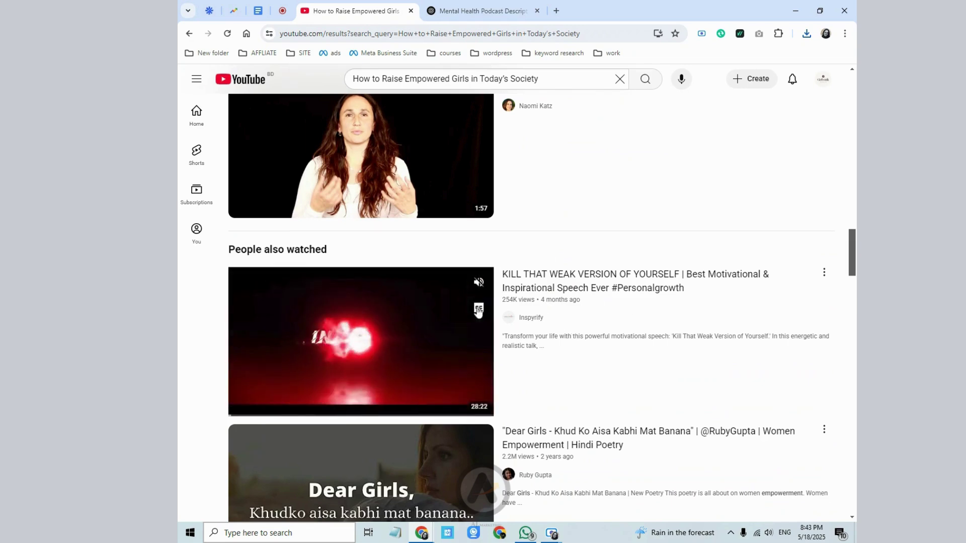
pyautogui.scroll(-5, 443, 434)
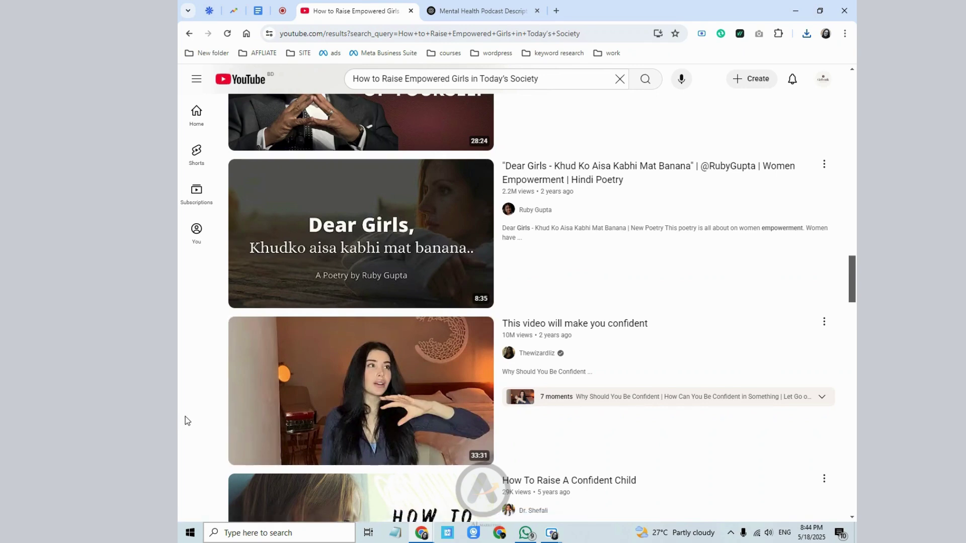
pyautogui.click(459, 11)
pyautogui.click(381, 13)
# - Trim the query to 'Raise Empowered Girls' and search again
pyautogui.click(579, 79)
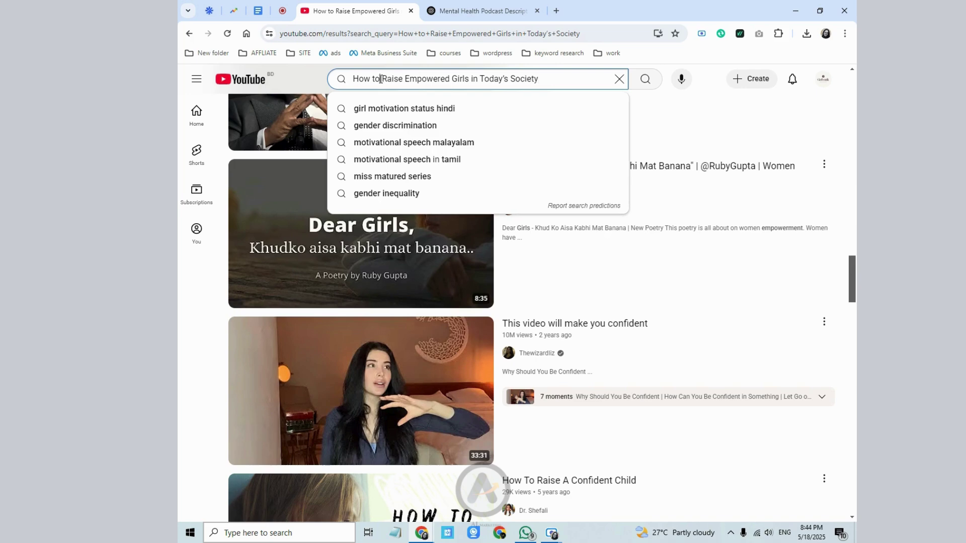
pyautogui.moveTo(381, 79); pyautogui.dragTo(352, 79)
pyautogui.press('BackSpace')
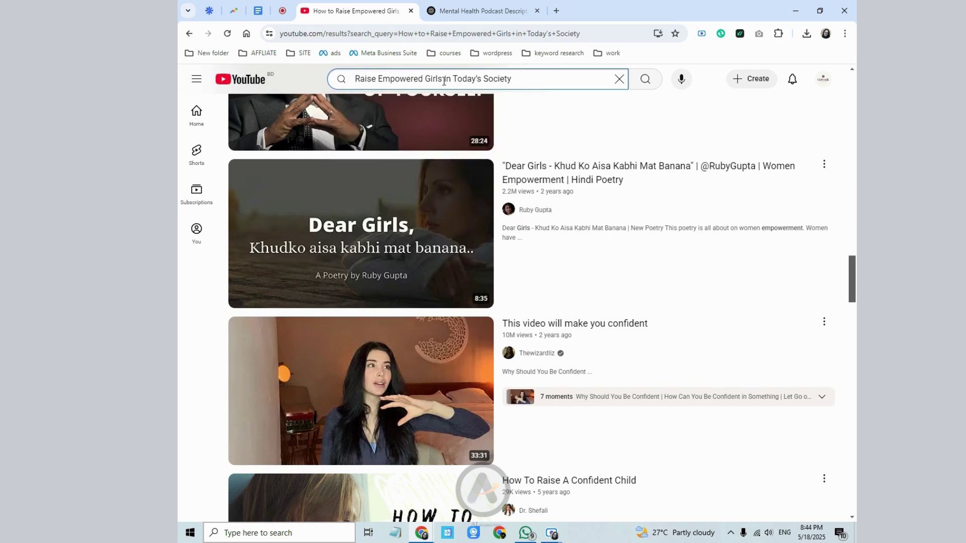
pyautogui.moveTo(444, 81); pyautogui.dragTo(526, 81)
pyautogui.press('BackSpace')
pyautogui.click(647, 79)
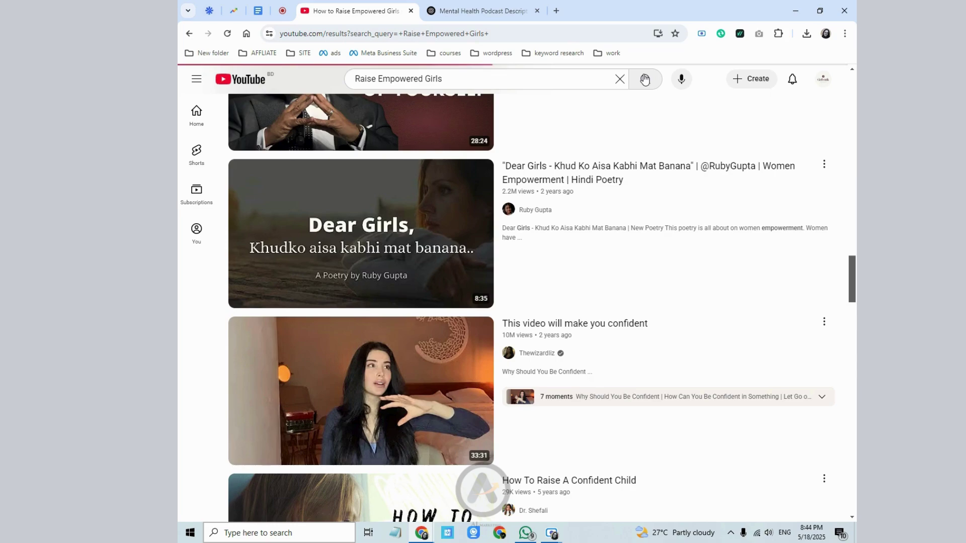
pyautogui.scroll(-3, 466, 294)
pyautogui.scroll(3, 468, 292)
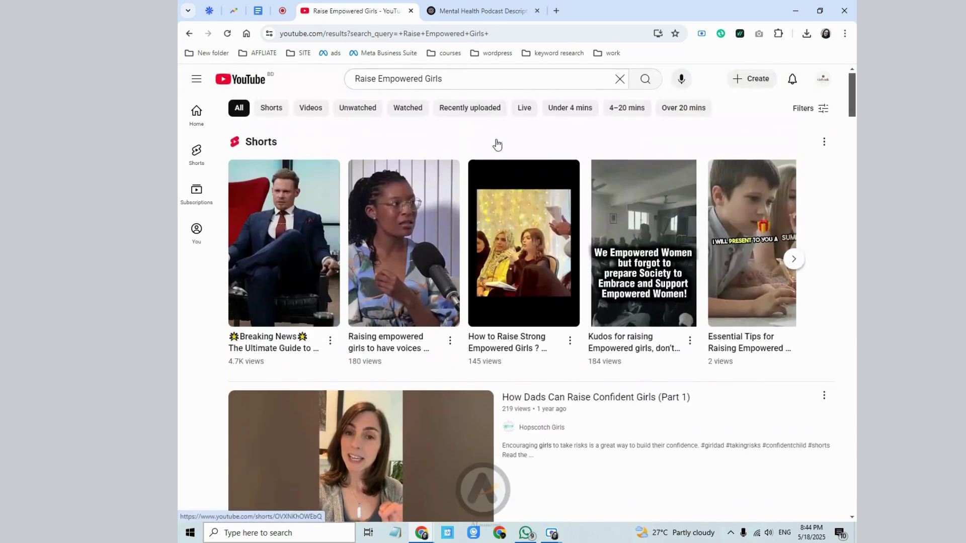
# - Browse the 'Raise Empowered Girls' results, then clear the search box
pyautogui.click(480, 80)
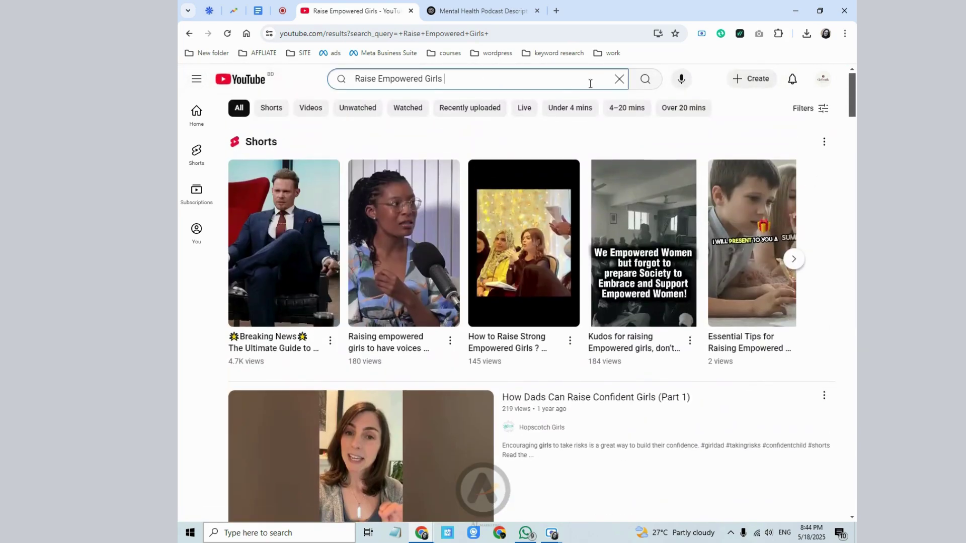
pyautogui.doubleClick(442, 85)
pyautogui.scroll(-15, 226, 347)
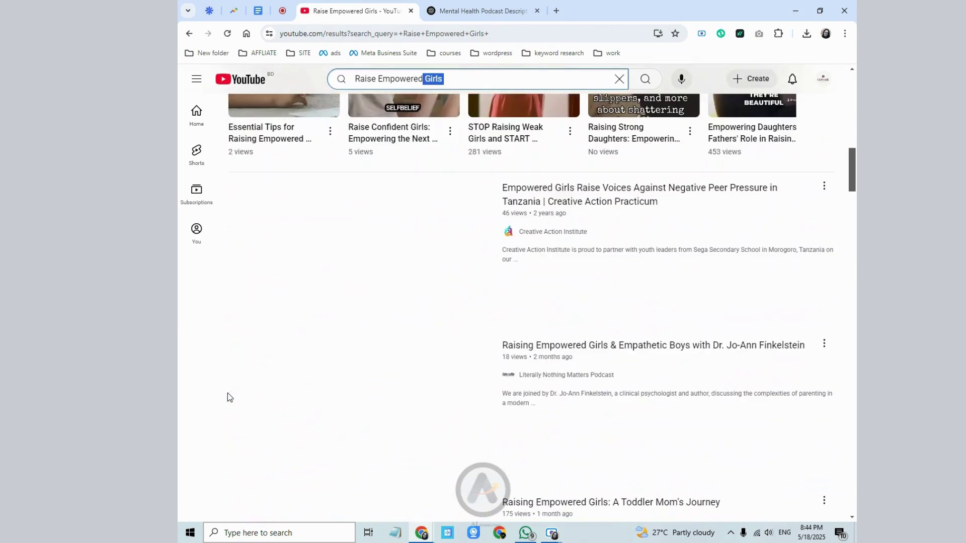
pyautogui.scroll(-4, 228, 393)
pyautogui.scroll(4, 228, 394)
pyautogui.scroll(-10, 228, 394)
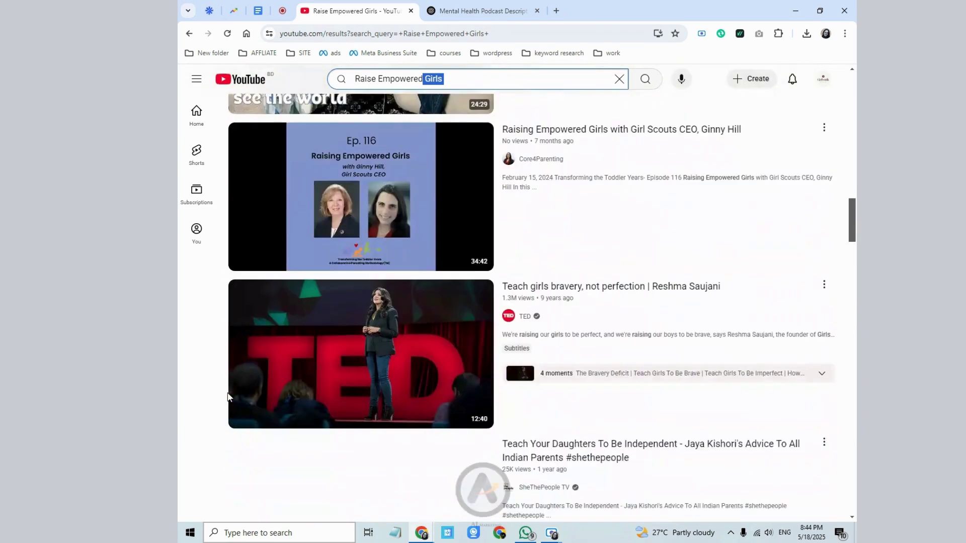
pyautogui.scroll(-4, 228, 395)
pyautogui.scroll(4, 227, 395)
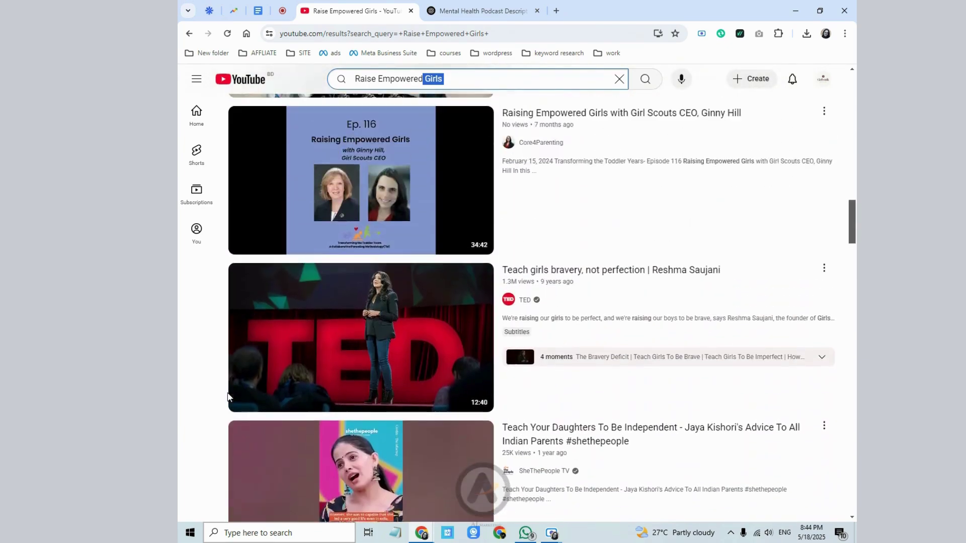
pyautogui.scroll(4, 228, 396)
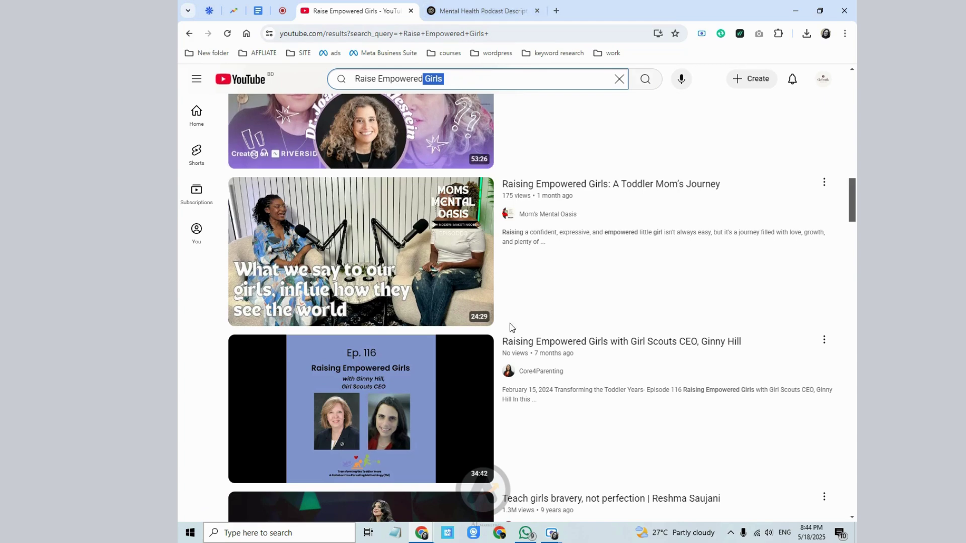
pyautogui.scroll(-3, 529, 342)
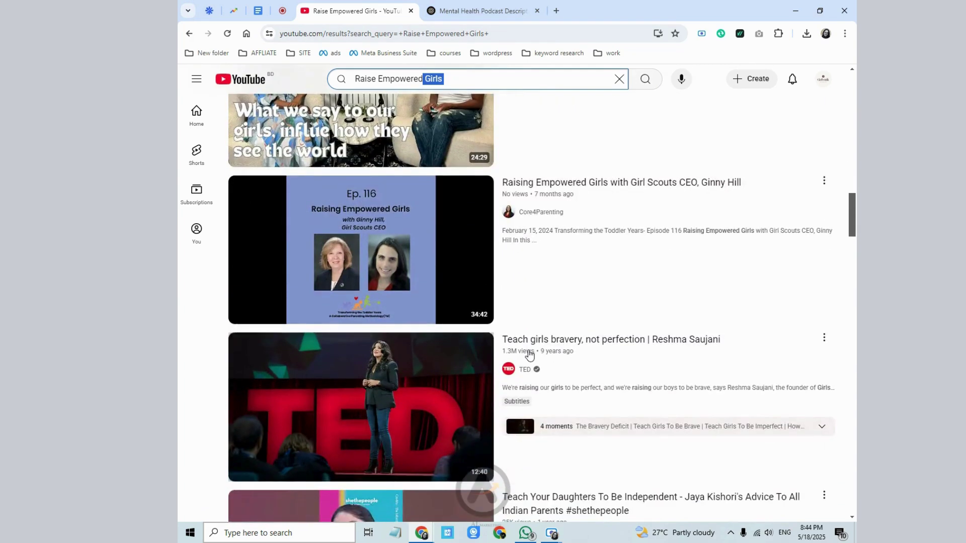
pyautogui.scroll(1, 529, 354)
pyautogui.click(619, 79)
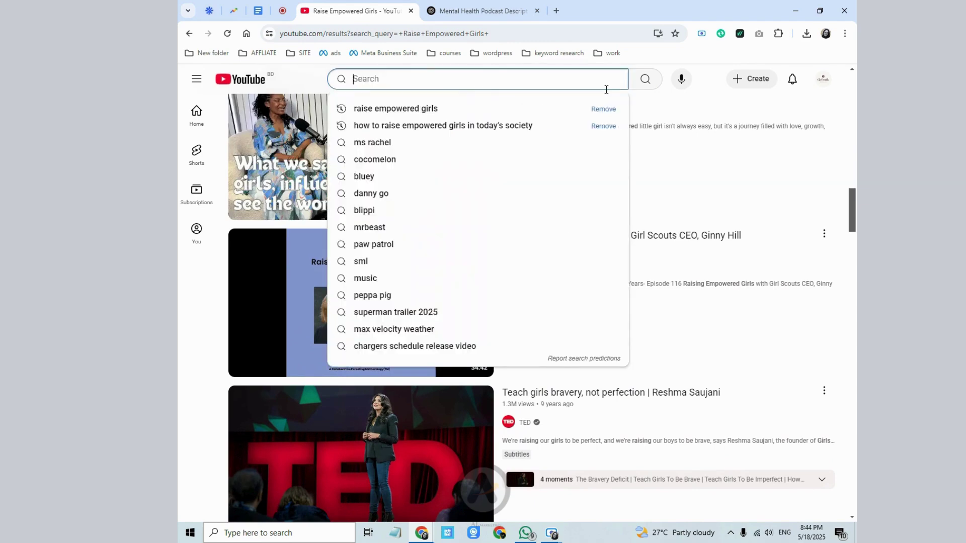
# - Enter 'facebook ads cam' in the YouTube search box
pyautogui.write('a')
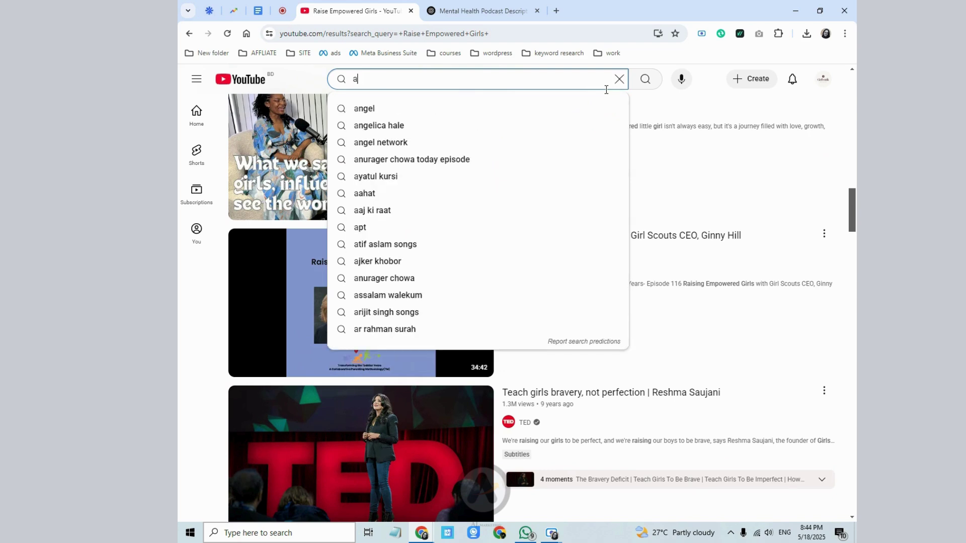
pyautogui.press('BackSpace')
pyautogui.write('face')
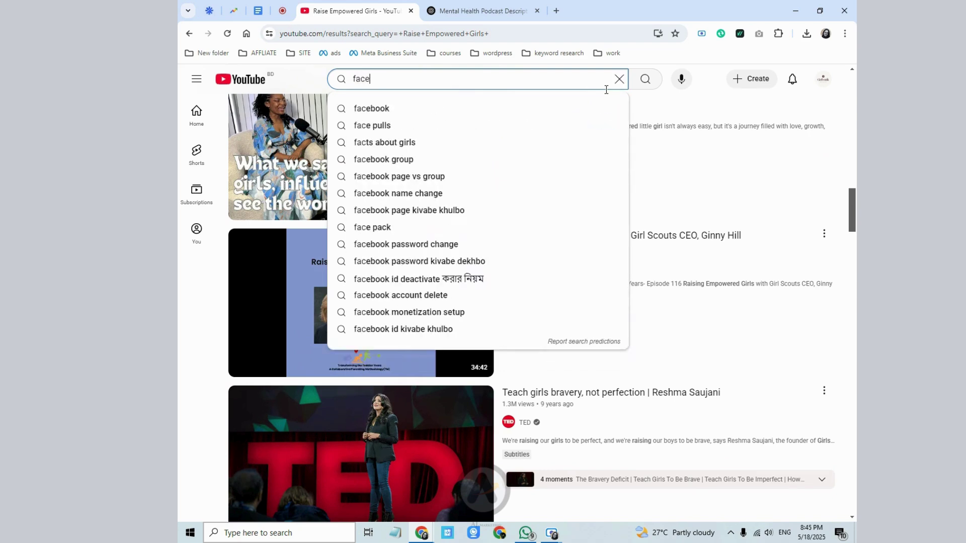
pyautogui.write('book ads cam')
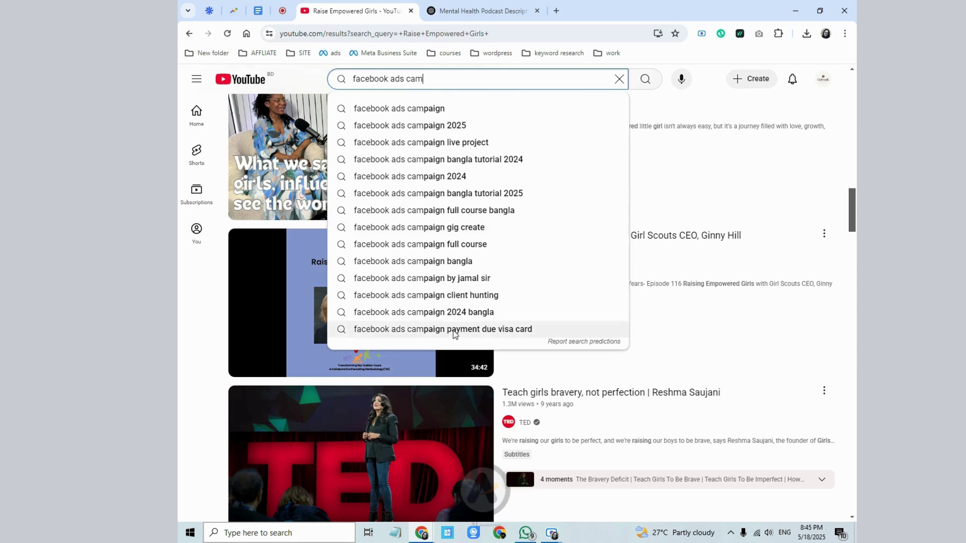
pyautogui.click(183, 355)
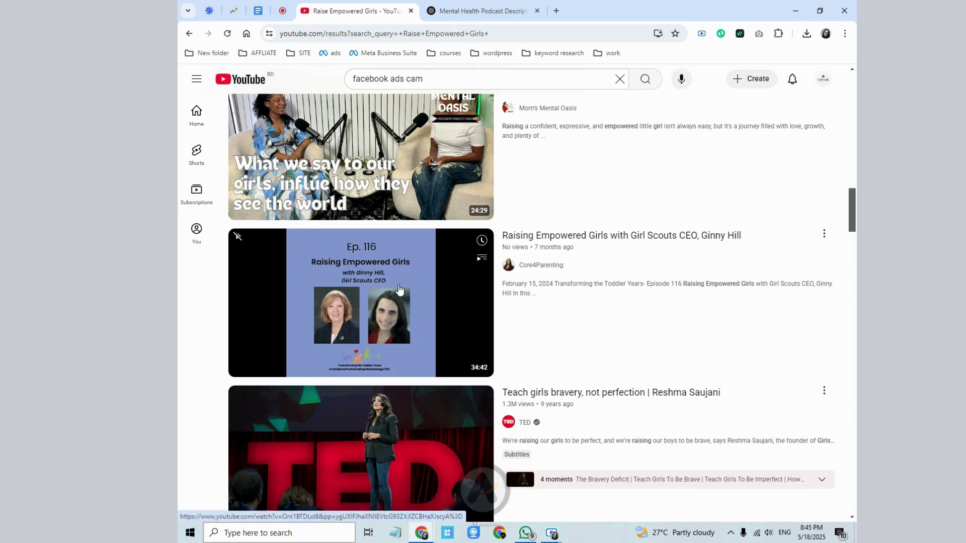
pyautogui.scroll(-1, 399, 289)
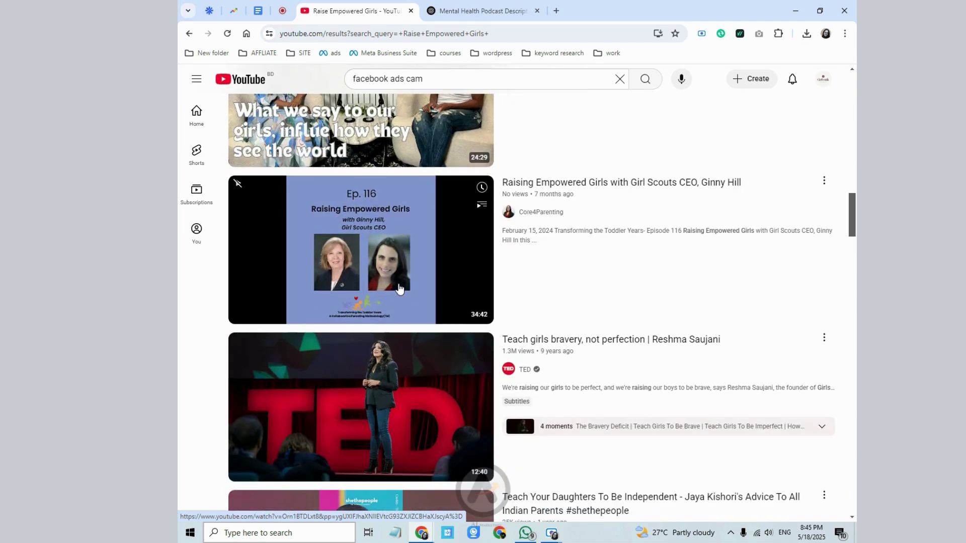
pyautogui.scroll(3, 399, 290)
pyautogui.click(342, 83)
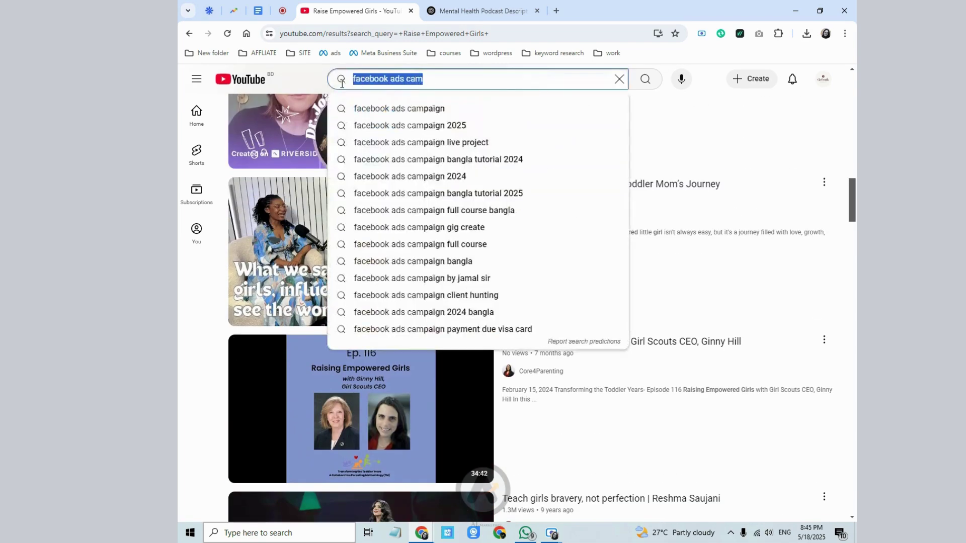
# - Start a new video upload from YouTube's Create menu
pyautogui.click(480, 10)
pyautogui.click(375, 6)
pyautogui.click(754, 81)
pyautogui.click(761, 102)
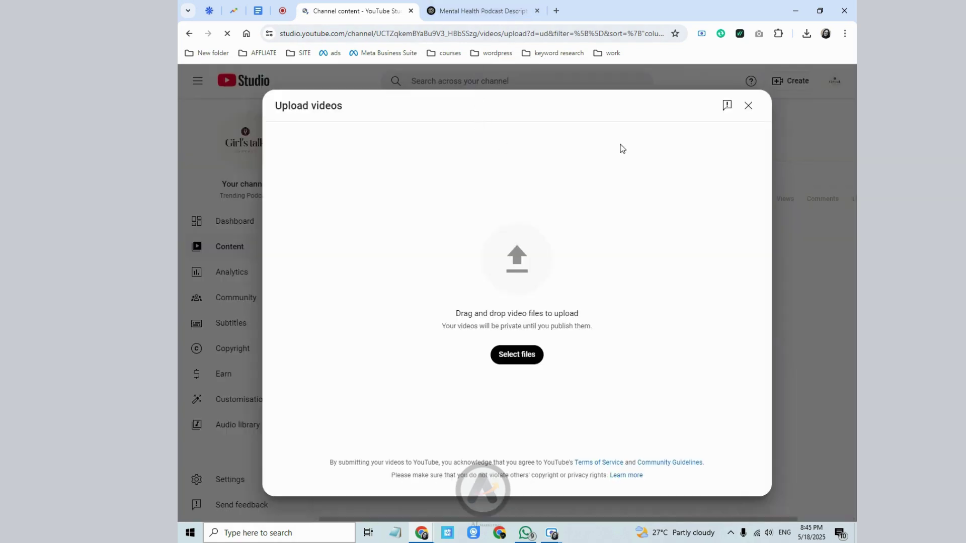
# - Close the Upload videos dialog and open a new blank browser tab
pyautogui.click(747, 111)
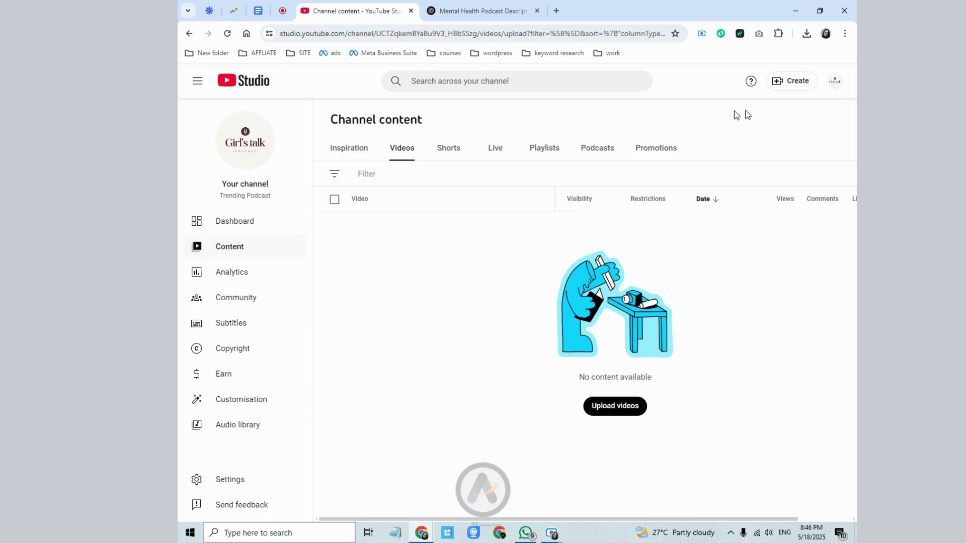
pyautogui.click(555, 11)
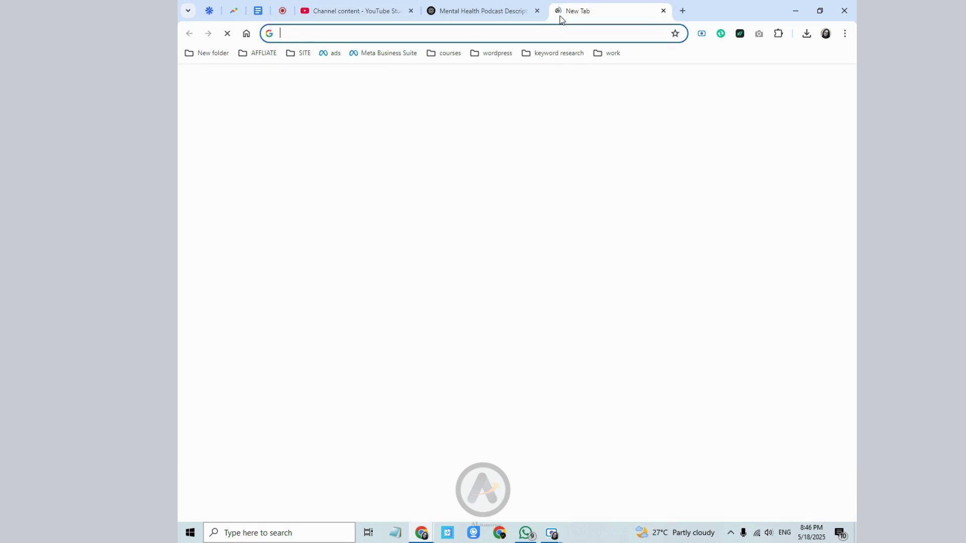
# - Search Google for the vidIQ extension and bring up its vidIQ Vision for YouTube store page
pyautogui.click(779, 34)
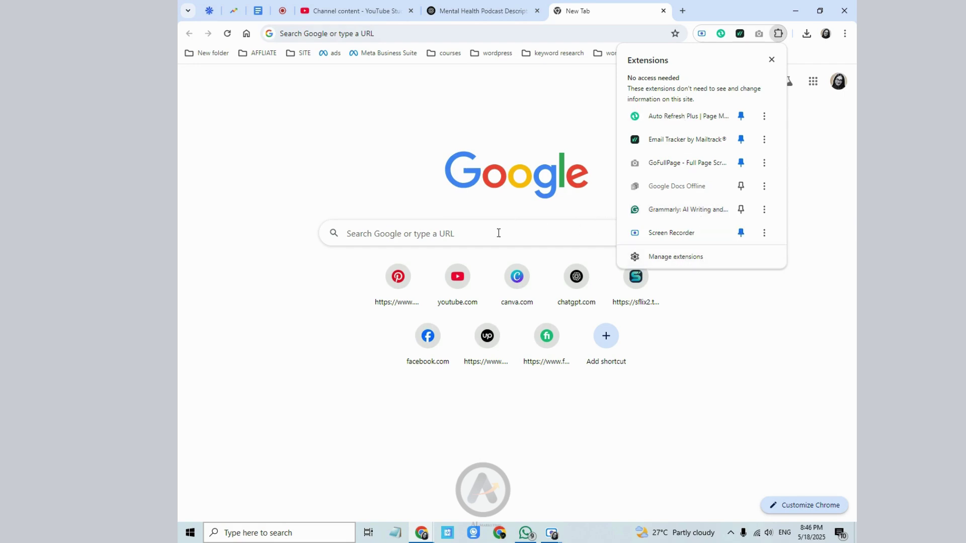
pyautogui.click(477, 242)
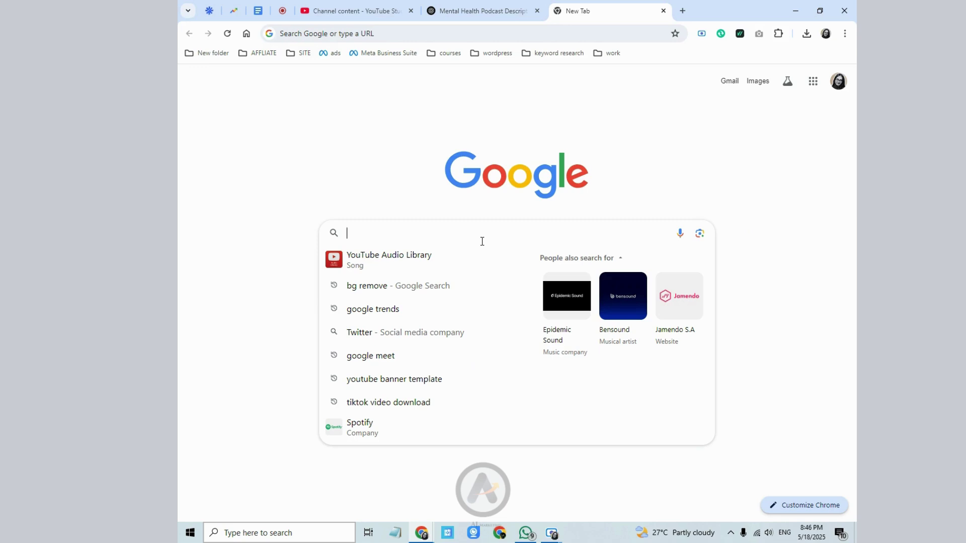
pyautogui.write('vidiq')
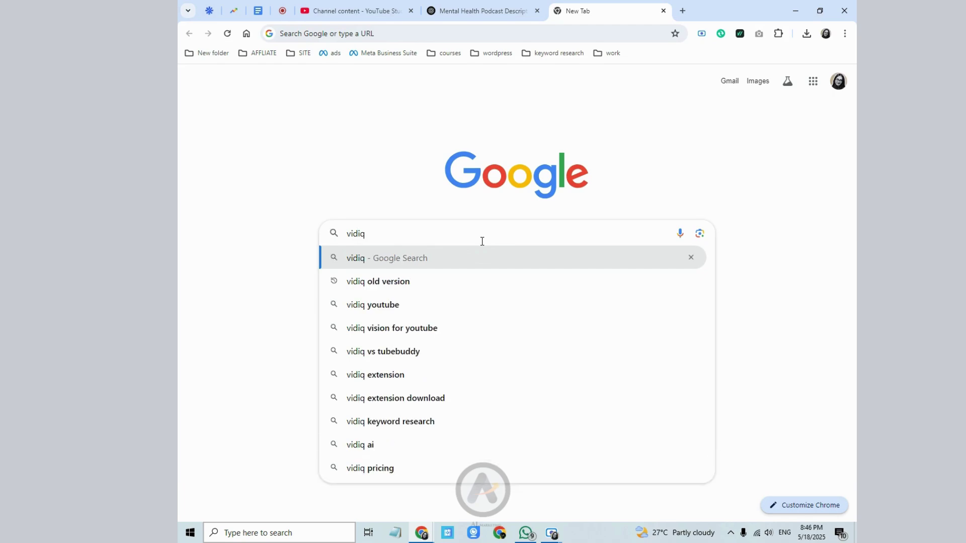
pyautogui.write(' ex')
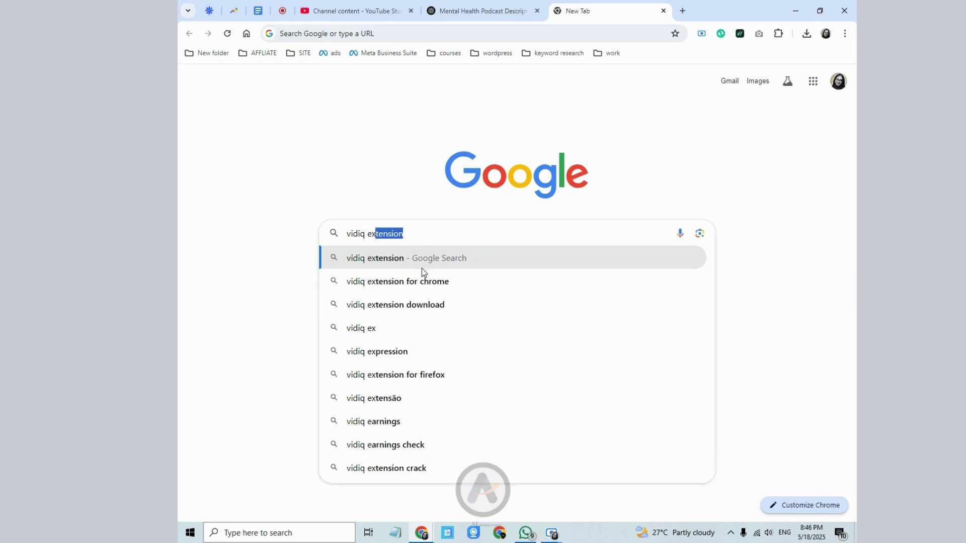
pyautogui.click(429, 285)
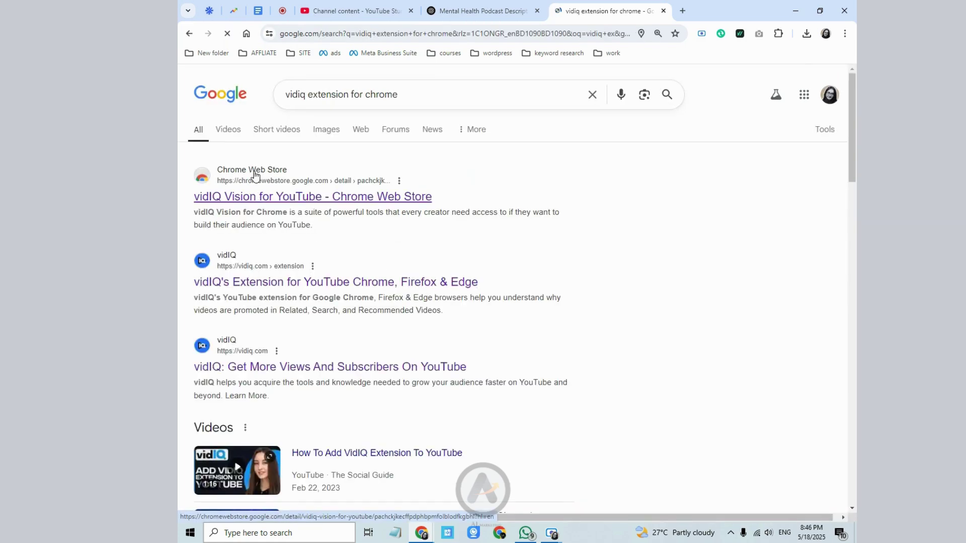
pyautogui.click(267, 198)
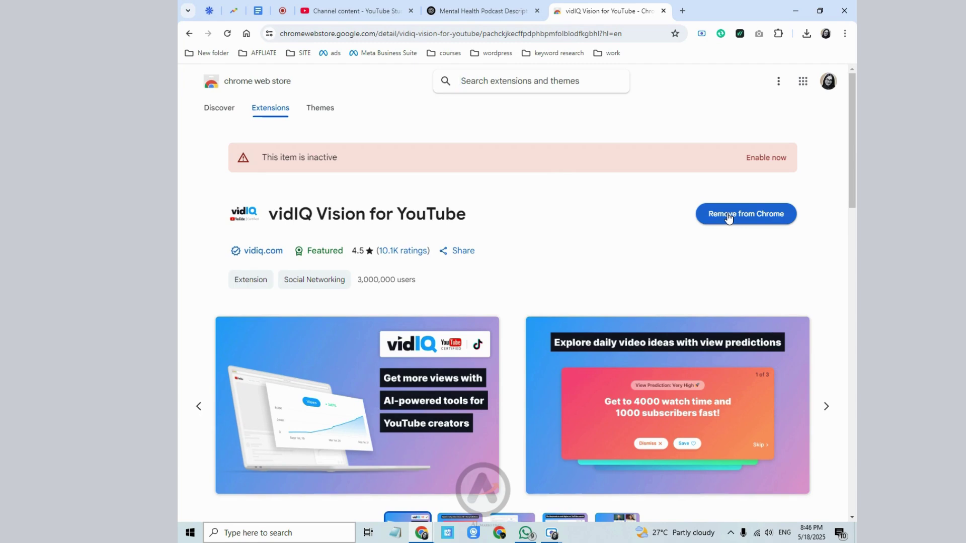
# - Turn on vidIQ Vision for YouTube in Manage extensions and return to YouTube Studio
pyautogui.click(779, 33)
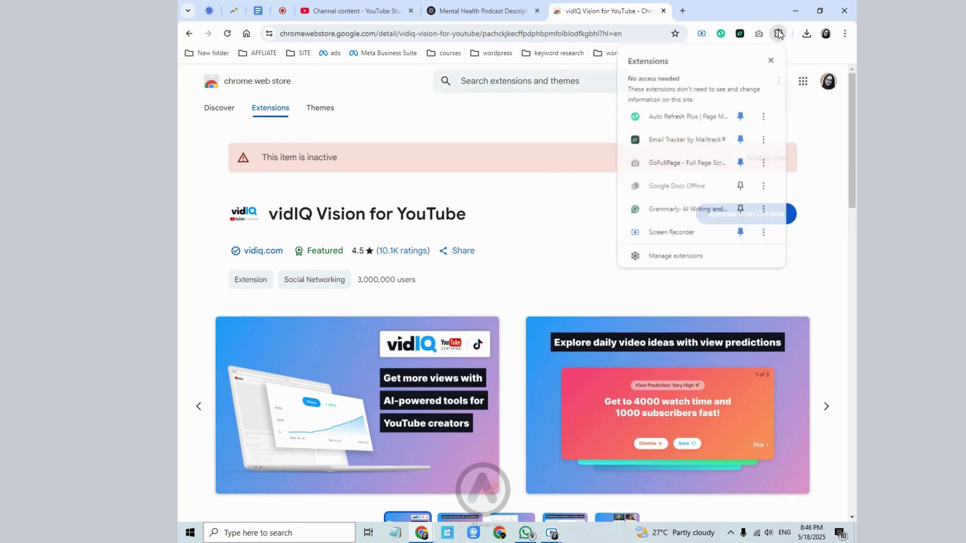
pyautogui.click(675, 255)
pyautogui.scroll(-3, 460, 345)
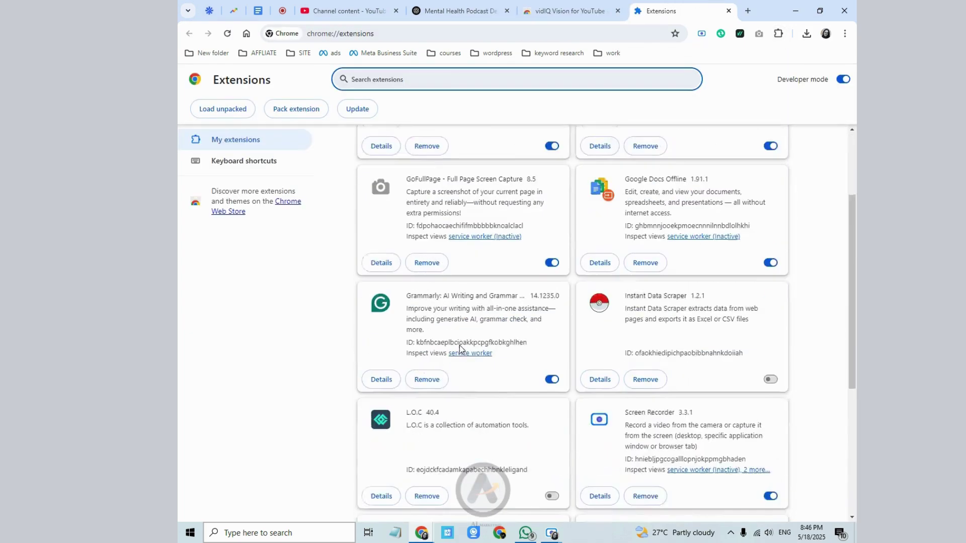
pyautogui.scroll(-5, 460, 345)
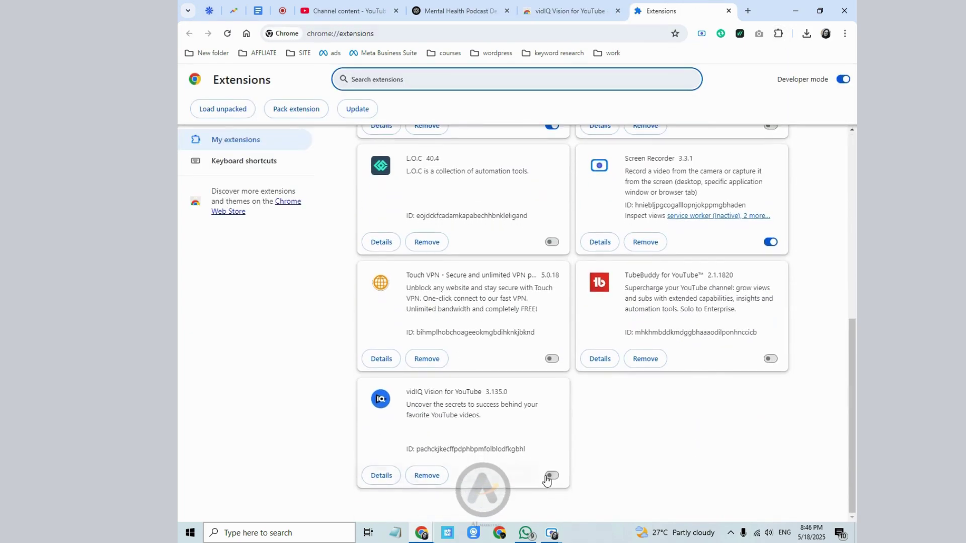
pyautogui.click(547, 478)
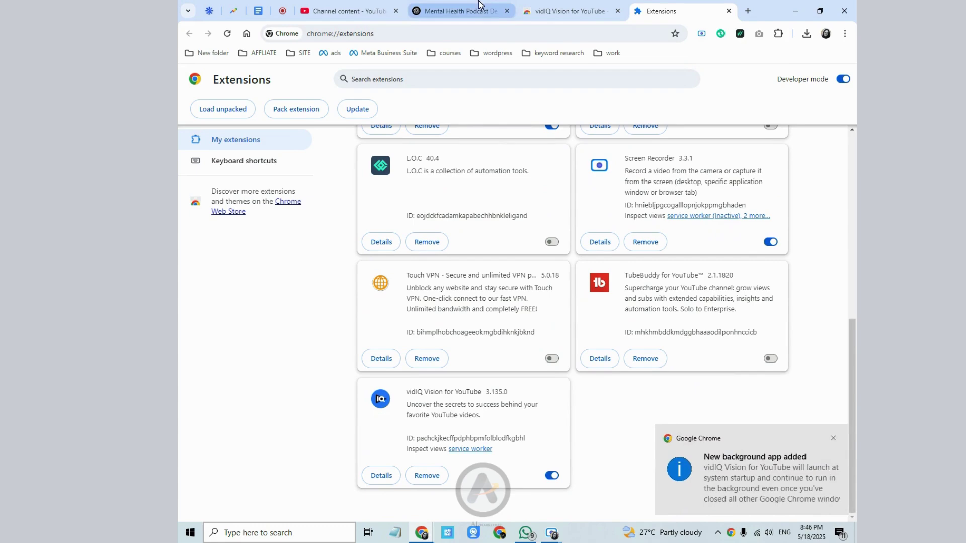
pyautogui.click(347, 10)
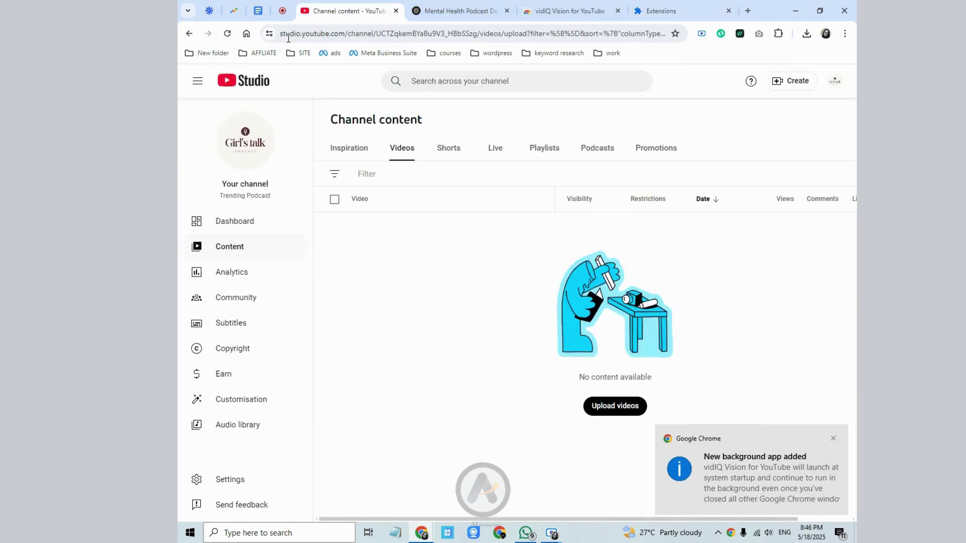
# - Reload Studio and upload the empowered girls podcast MP4
pyautogui.click(228, 34)
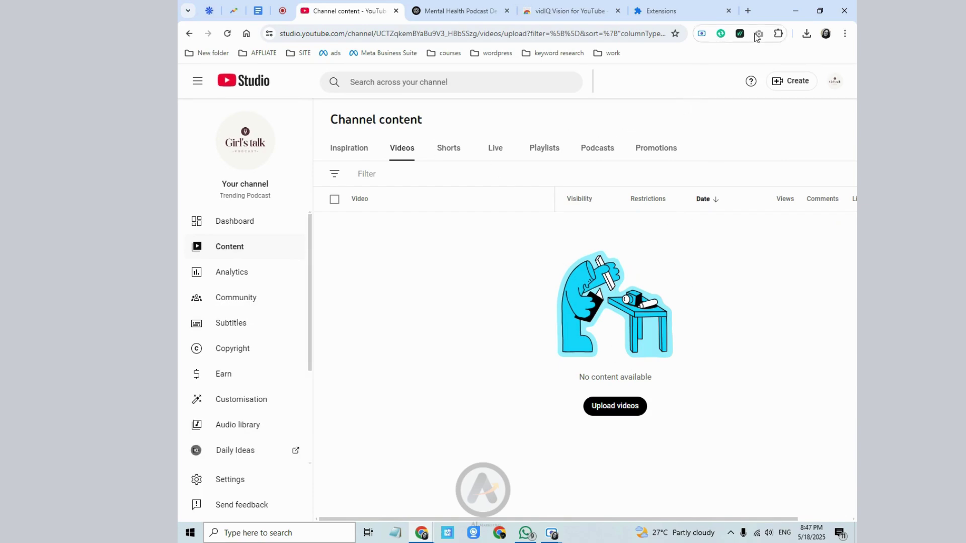
pyautogui.click(707, 149)
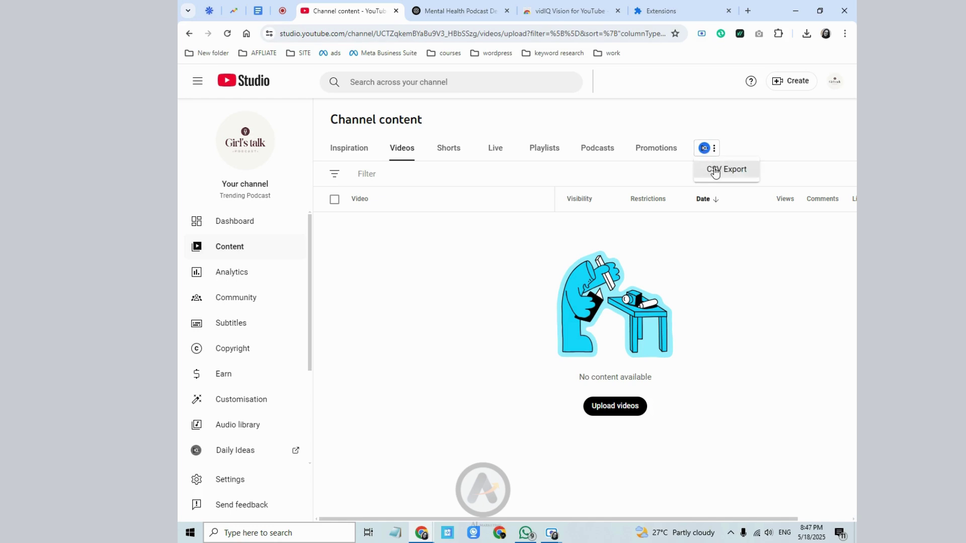
pyautogui.click(619, 407)
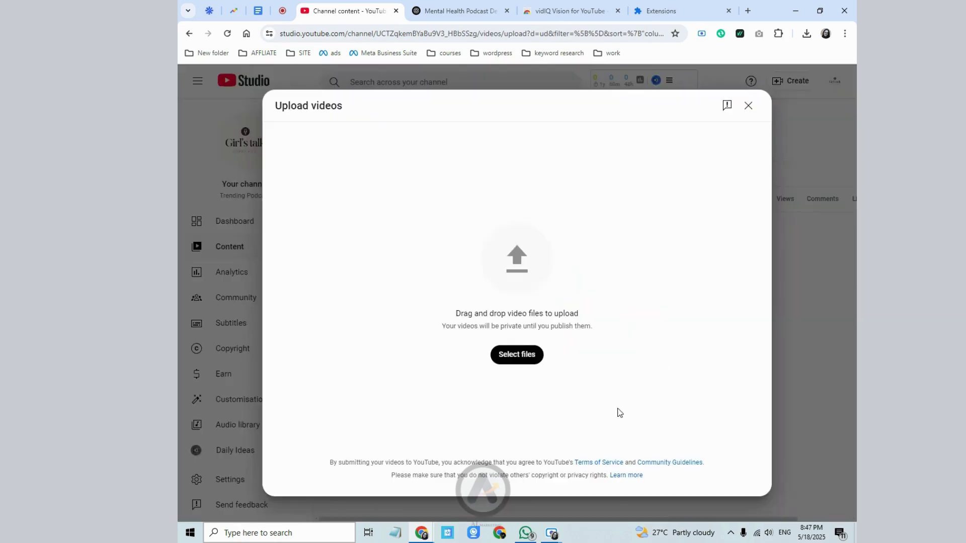
pyautogui.click(506, 363)
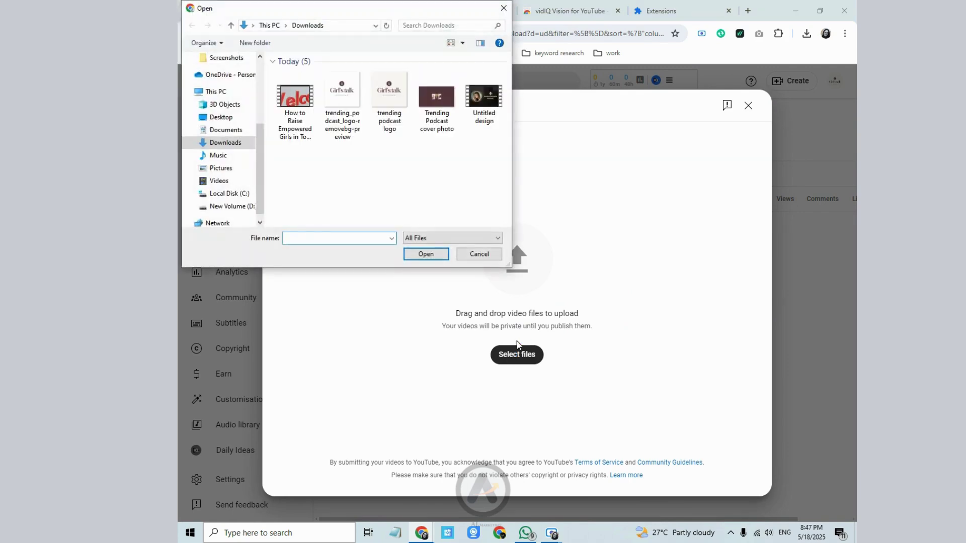
pyautogui.click(302, 138)
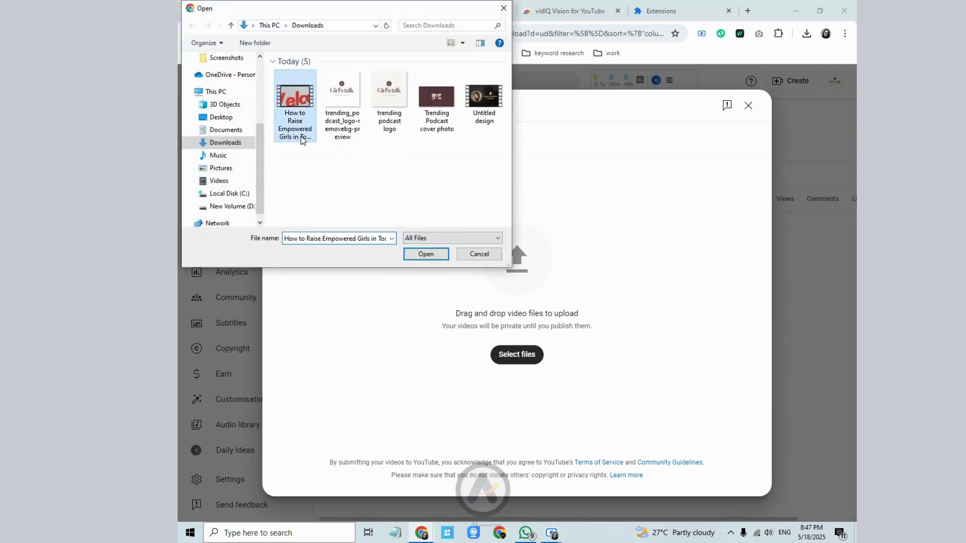
pyautogui.click(426, 254)
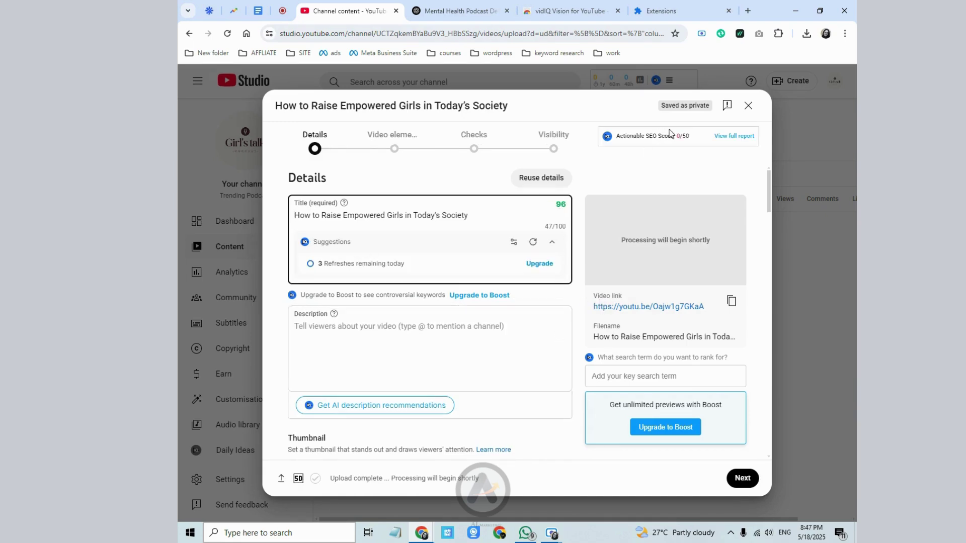
# - Check the private upload's title 'How to Raise Empowered Girls in Today's Society' once checks pass
pyautogui.moveTo(676, 137); pyautogui.dragTo(682, 137)
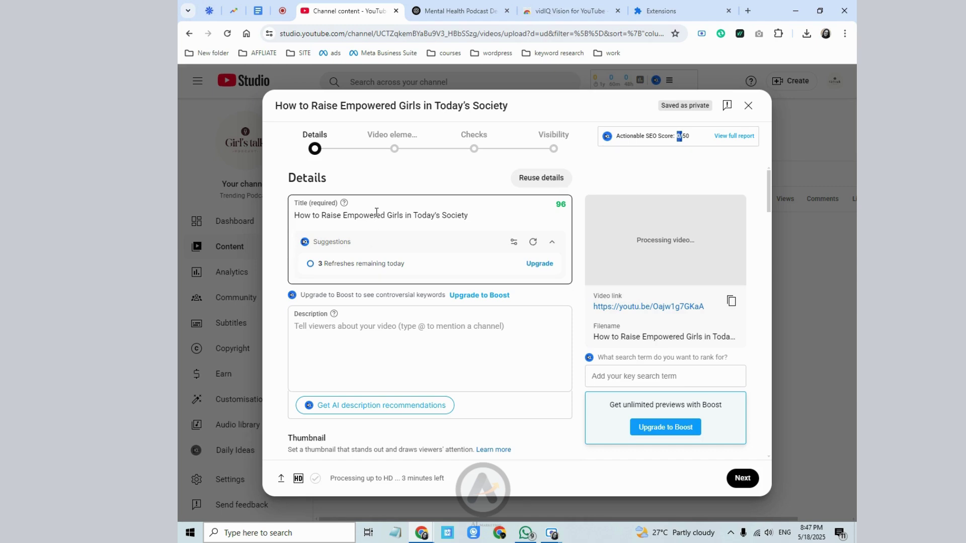
pyautogui.moveTo(592, 326); pyautogui.dragTo(633, 327)
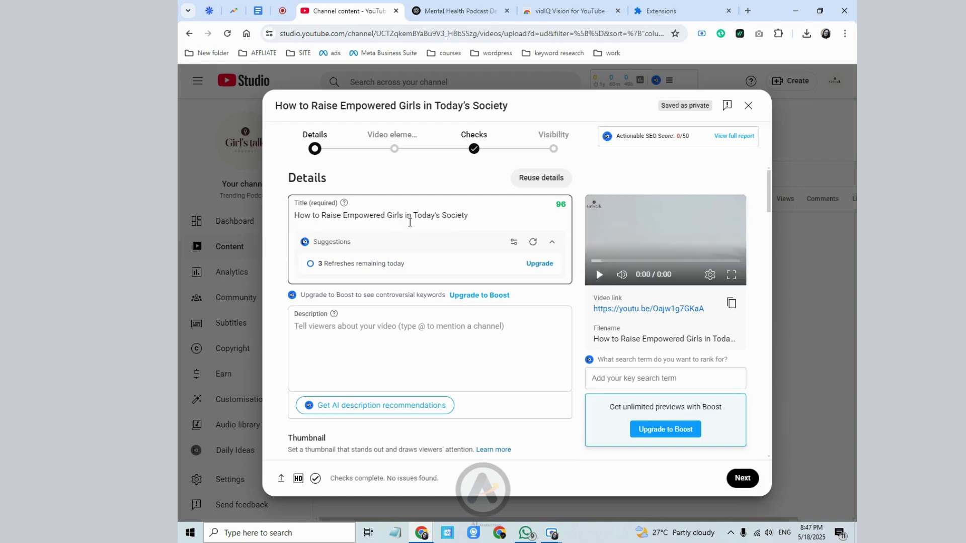
pyautogui.click(472, 216)
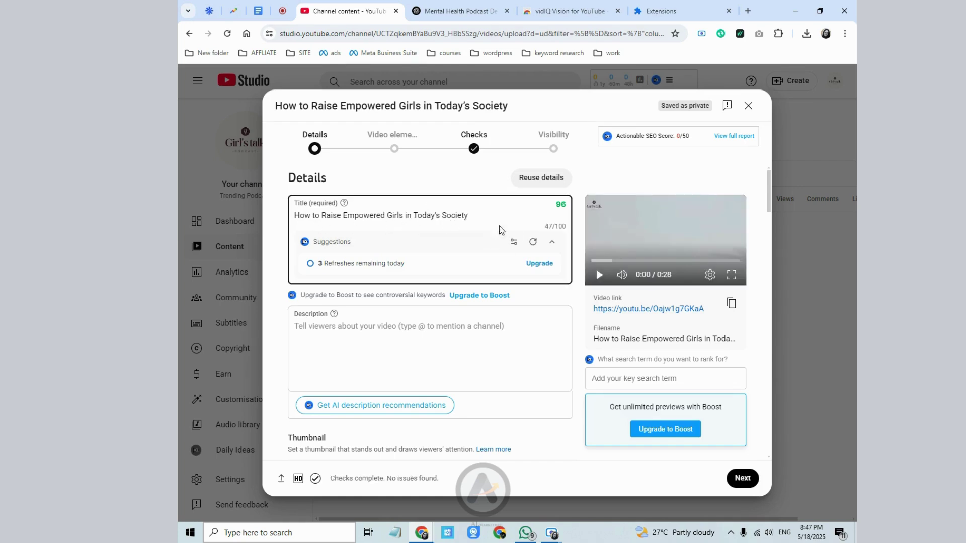
pyautogui.click(454, 10)
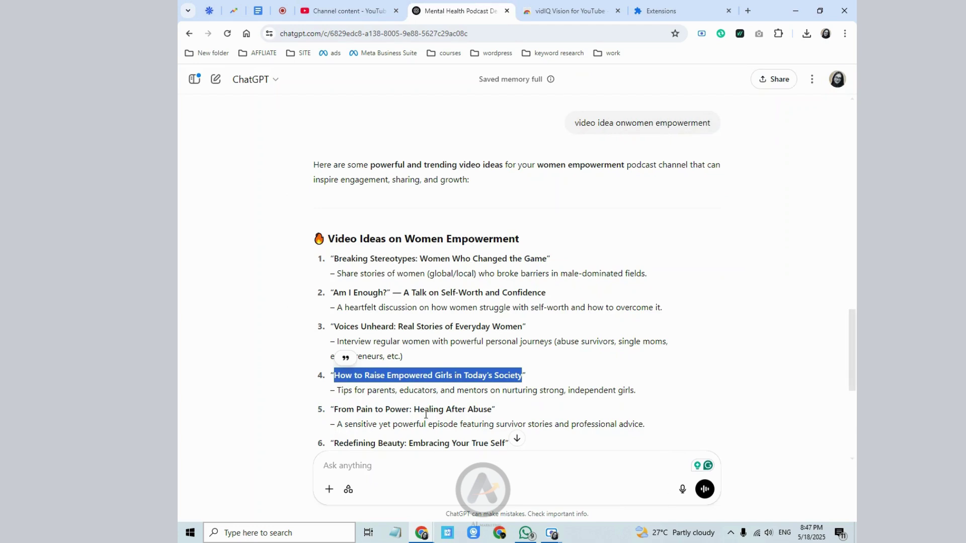
# - Send ChatGPT the 'How to Raise Empowered Girls in Today's Society' title asking for an SEO-friendly description
pyautogui.rightClick(452, 381)
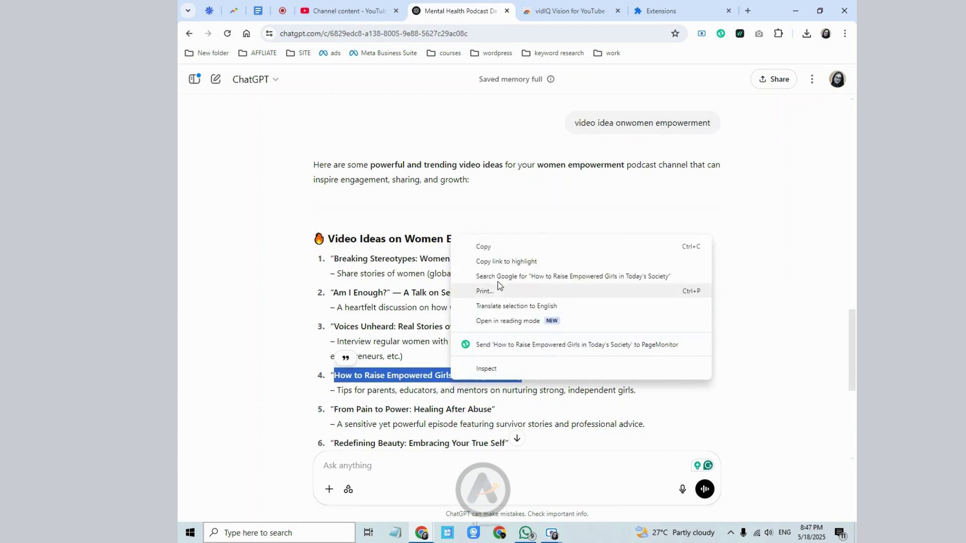
pyautogui.click(517, 250)
pyautogui.click(401, 465)
pyautogui.rightClick(401, 465)
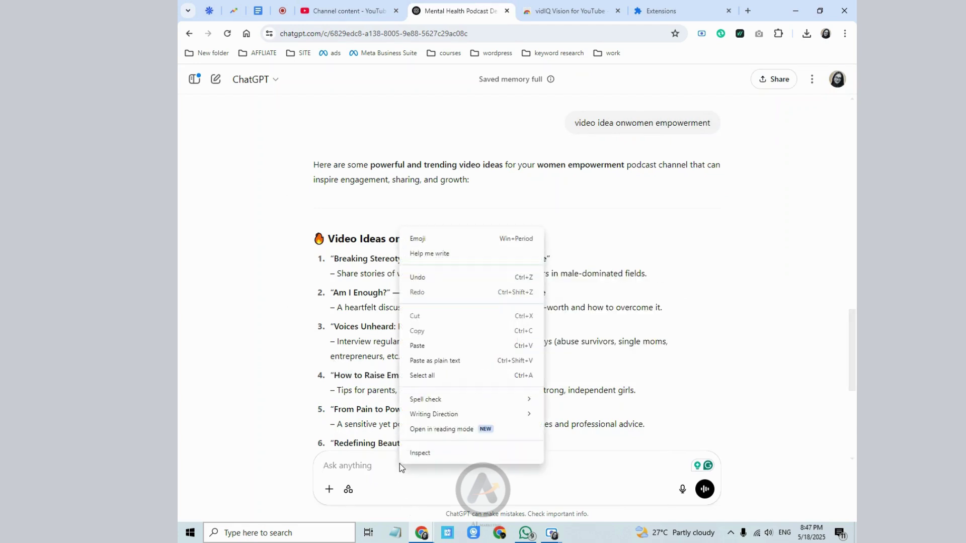
pyautogui.click(445, 345)
pyautogui.write('please write me s')
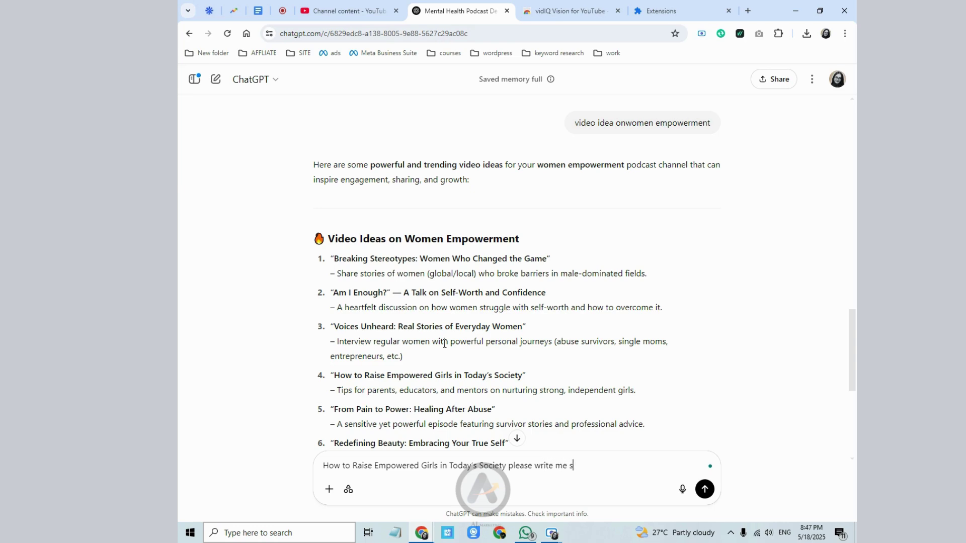
pyautogui.press('BackSpace')
pyautogui.write('SEO friendly description')
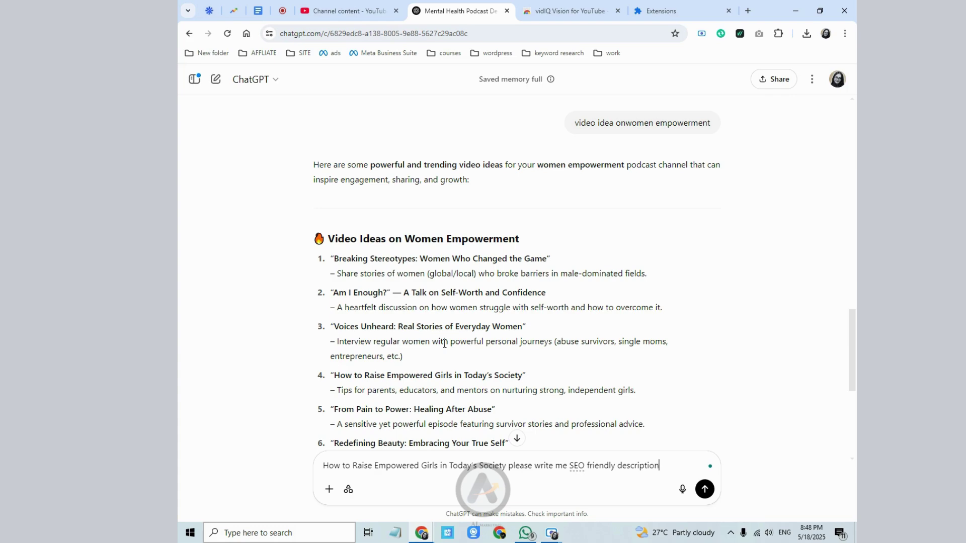
pyautogui.press('Return')
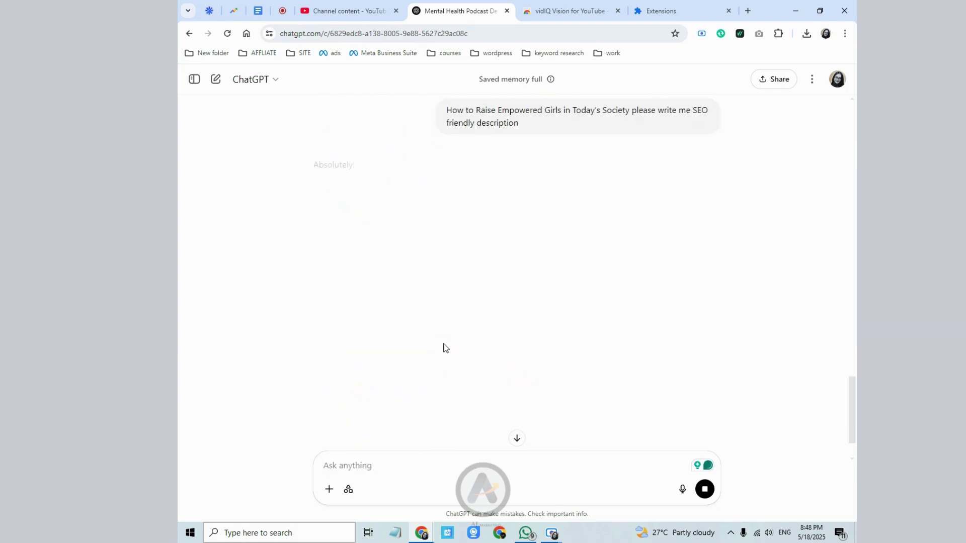
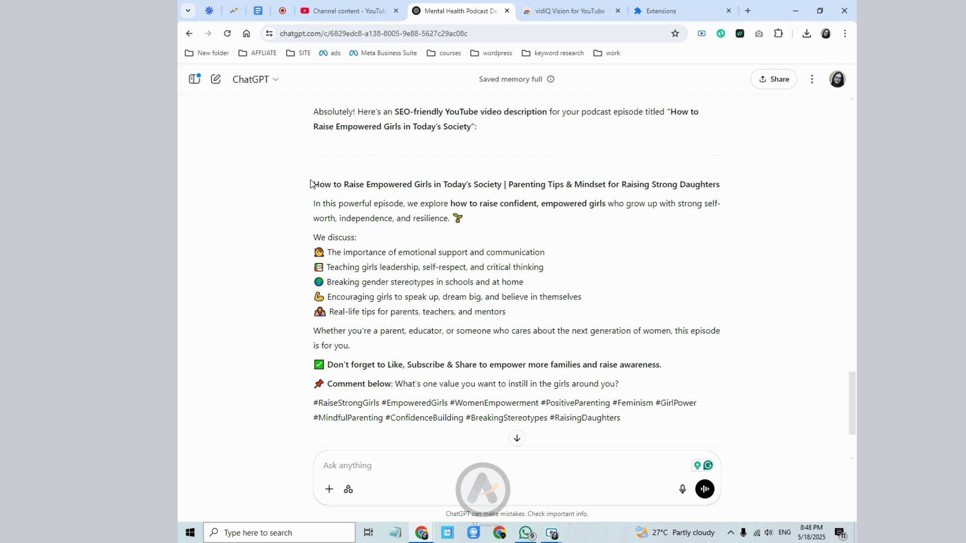
# - Copy the full ChatGPT description, from its title line through the hashtags
pyautogui.moveTo(313, 184); pyautogui.dragTo(405, 283)
pyautogui.click(382, 245)
pyautogui.moveTo(315, 180); pyautogui.dragTo(623, 421)
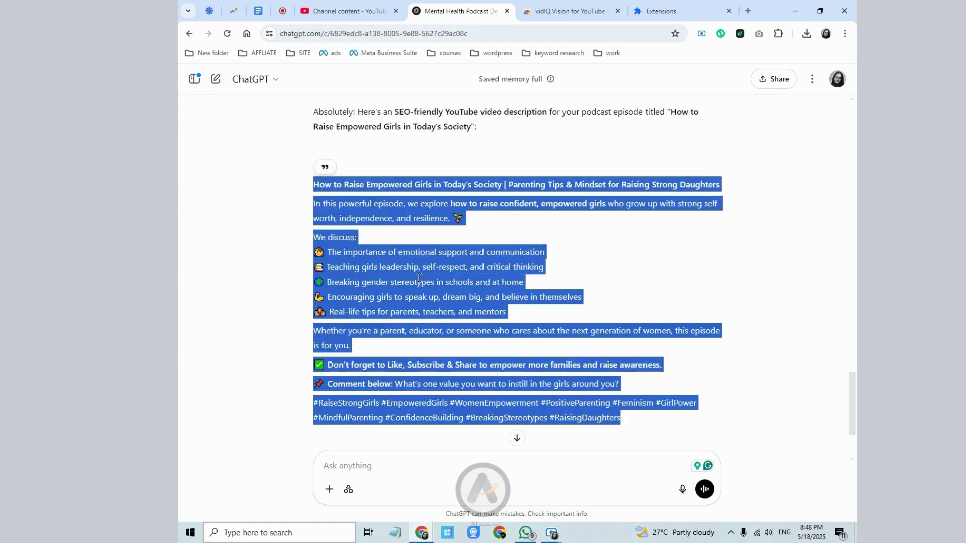
pyautogui.rightClick(422, 281)
pyautogui.click(442, 287)
# - Back in YouTube Studio, get the empty Description field ready for pasting
pyautogui.click(347, 11)
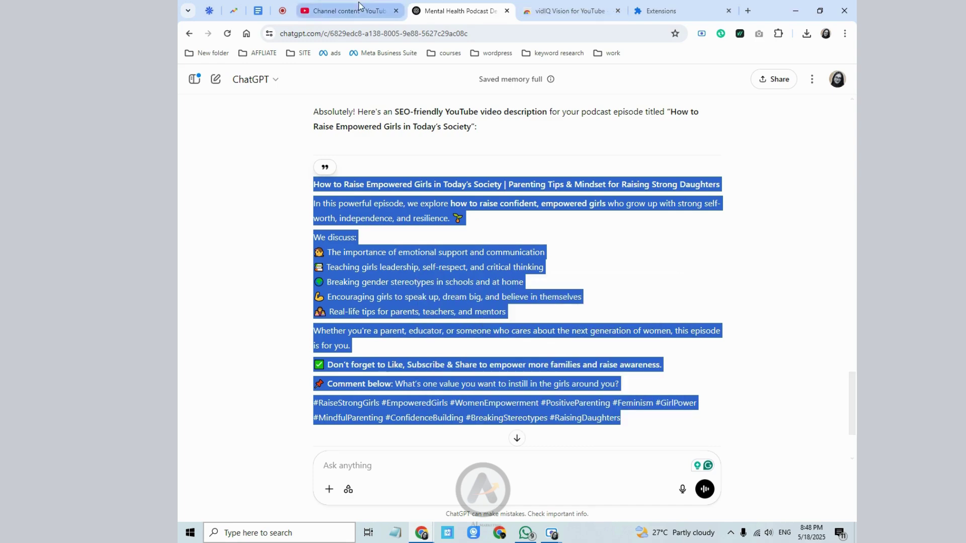
pyautogui.click(354, 324)
pyautogui.rightClick(345, 331)
# - Paste the ChatGPT podcast description and glance at the vidIQ SEO report
pyautogui.click(390, 212)
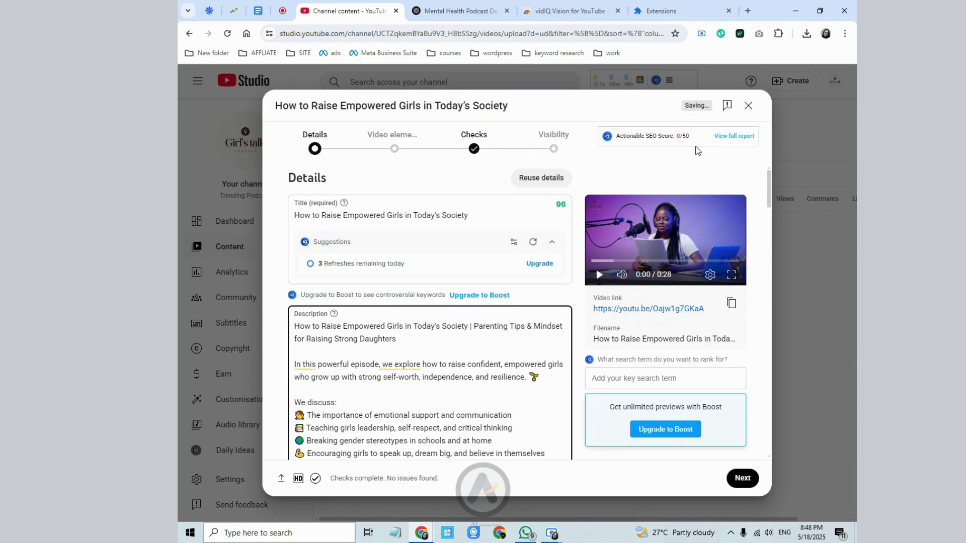
pyautogui.click(733, 136)
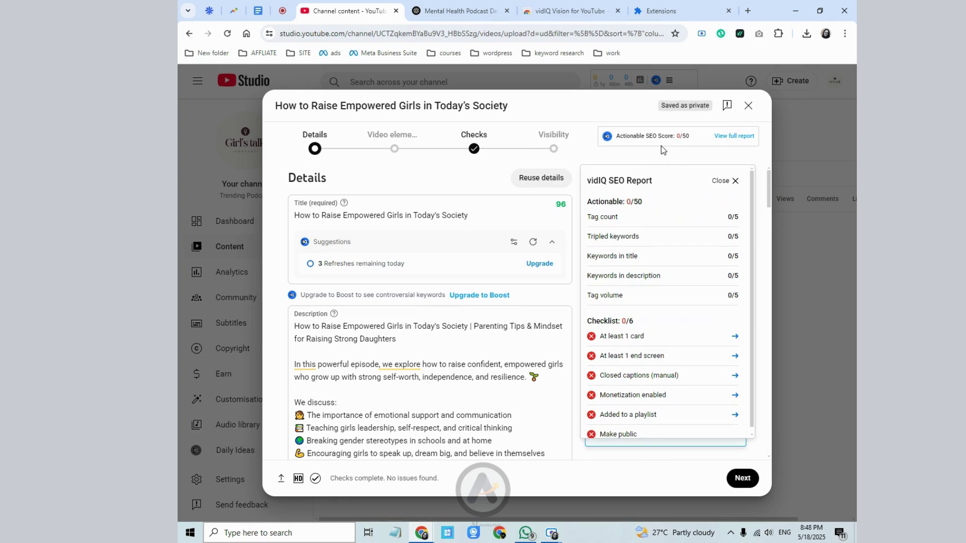
pyautogui.click(735, 181)
# - Set the thumbnail to the first auto-generated frame, with red lettering
pyautogui.scroll(-4, 488, 305)
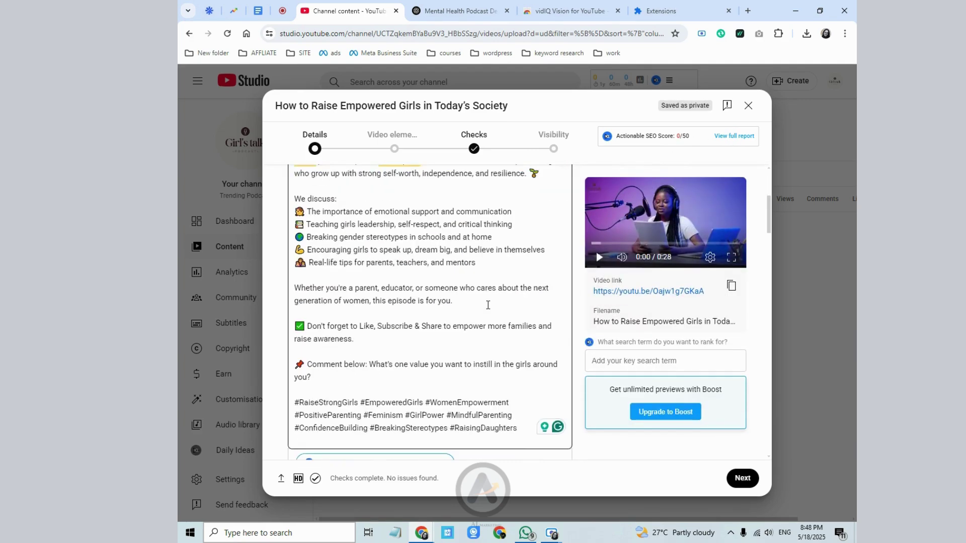
pyautogui.scroll(-6, 488, 304)
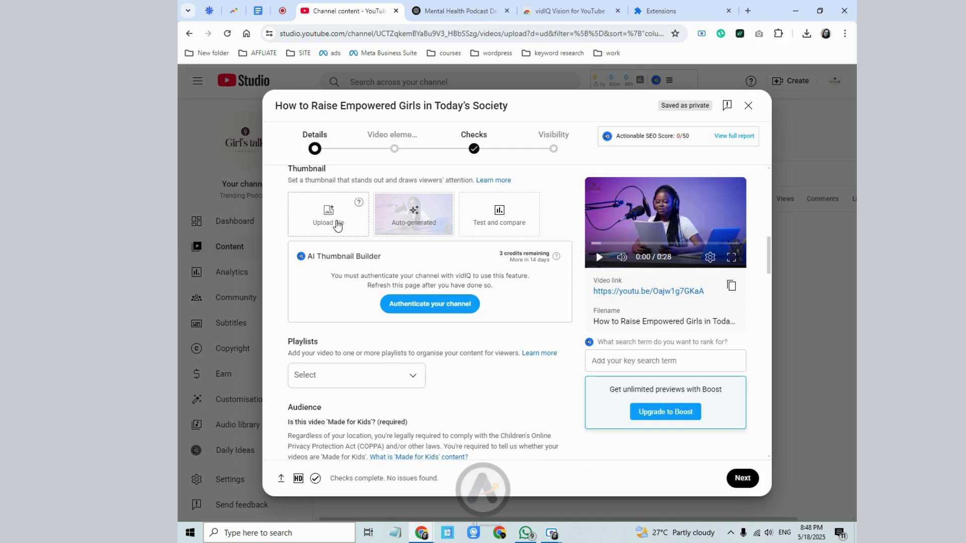
pyautogui.click(393, 223)
pyautogui.click(314, 302)
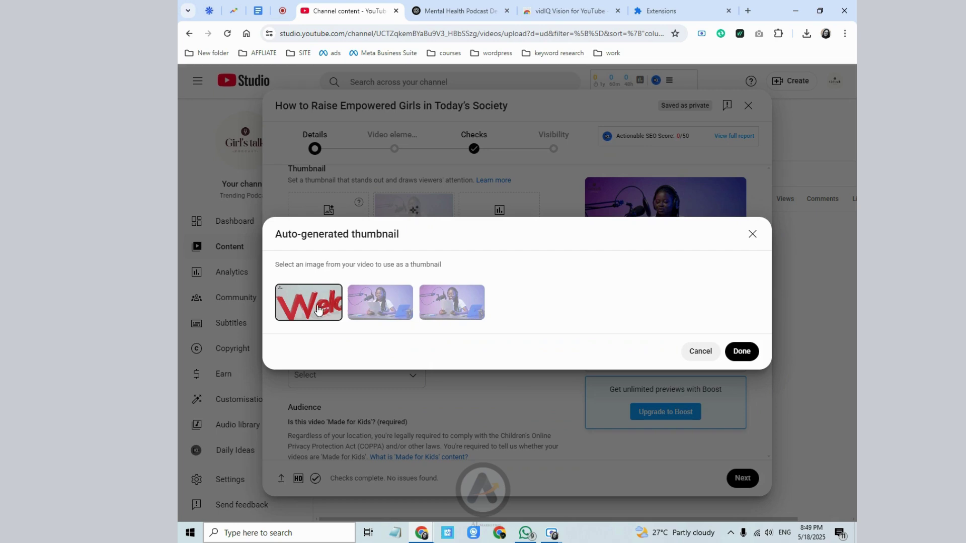
pyautogui.click(747, 355)
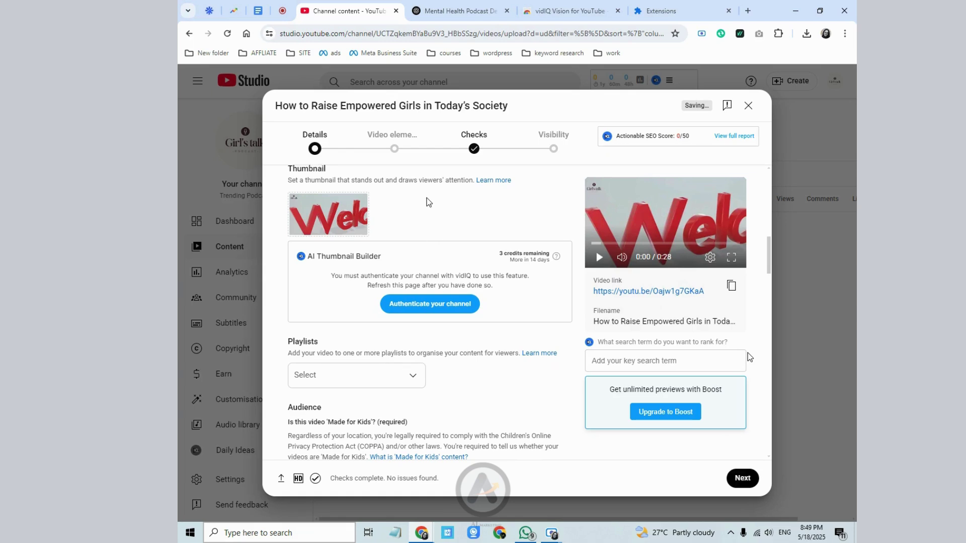
pyautogui.scroll(1, 291, 204)
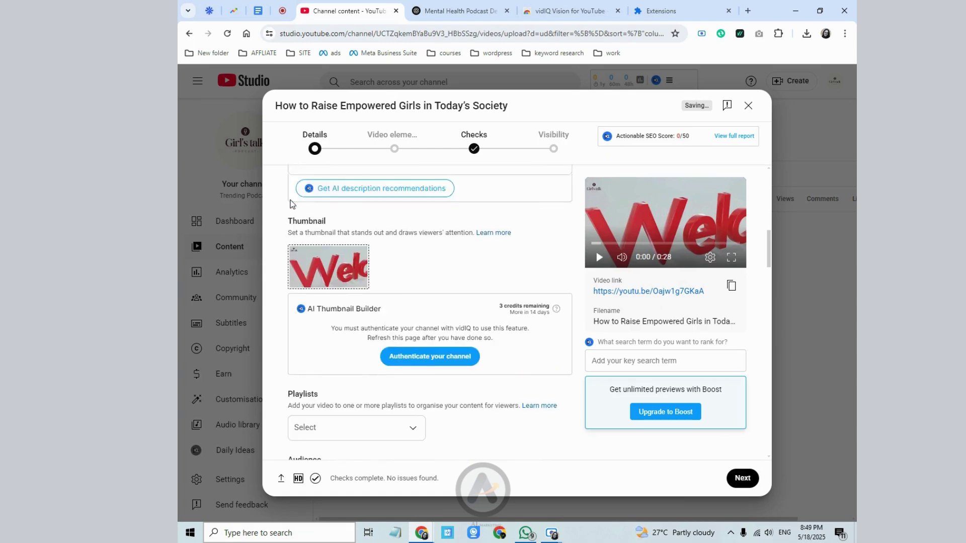
pyautogui.scroll(1, 291, 204)
pyautogui.scroll(-5, 565, 283)
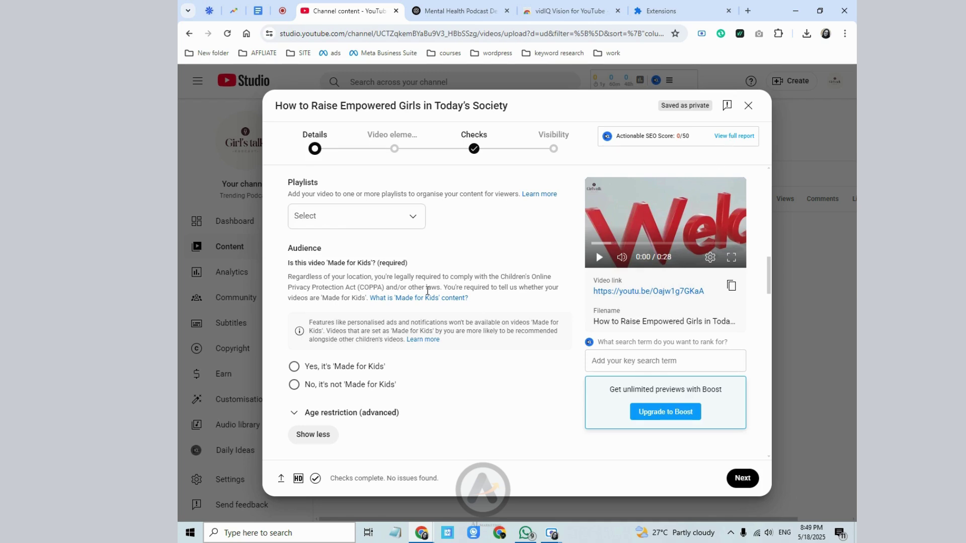
# - Create a new playlist titled 'women power' and add the video to it
pyautogui.click(408, 226)
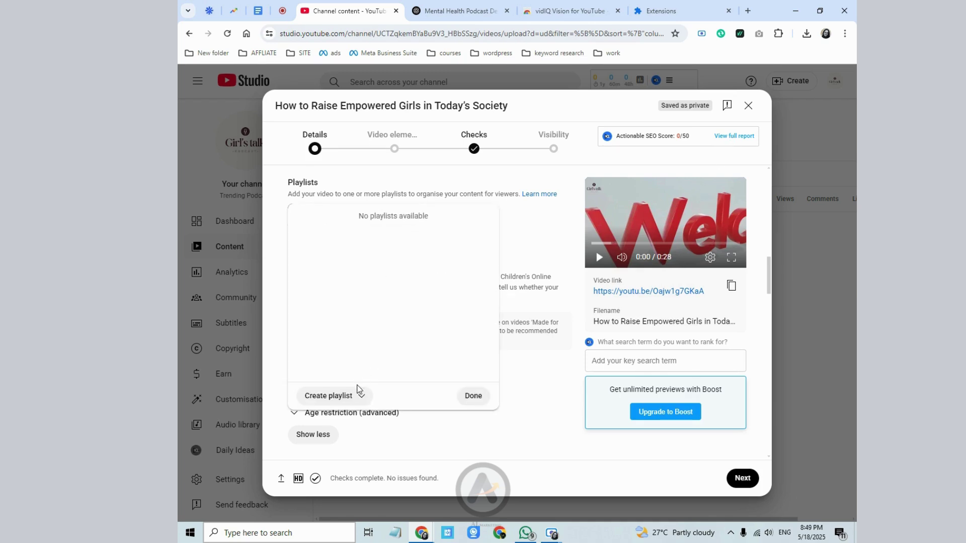
pyautogui.click(358, 392)
pyautogui.click(342, 413)
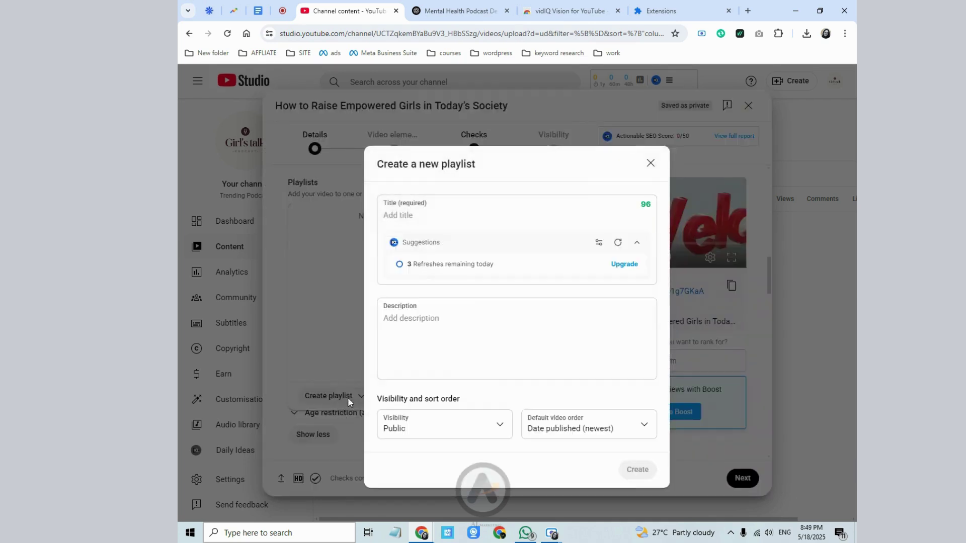
pyautogui.click(427, 227)
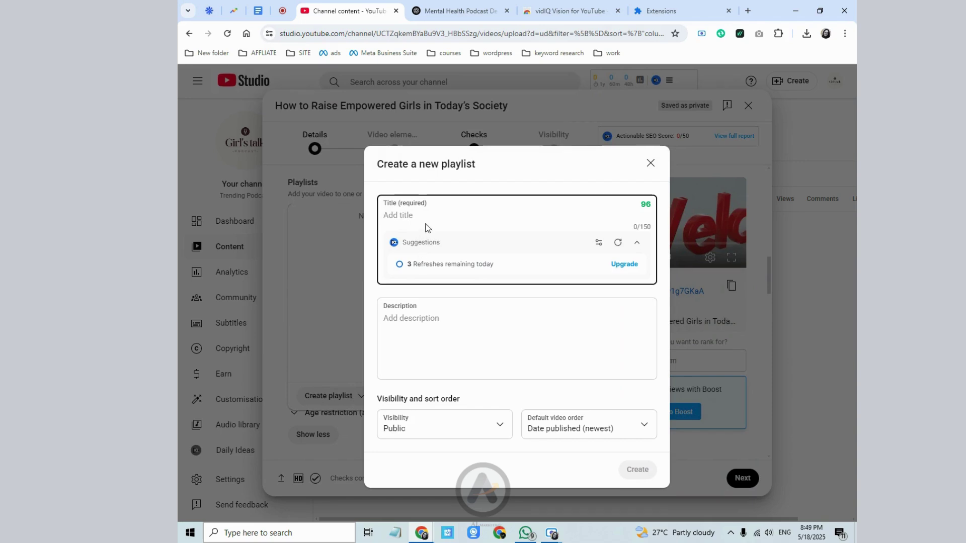
pyautogui.write('women power')
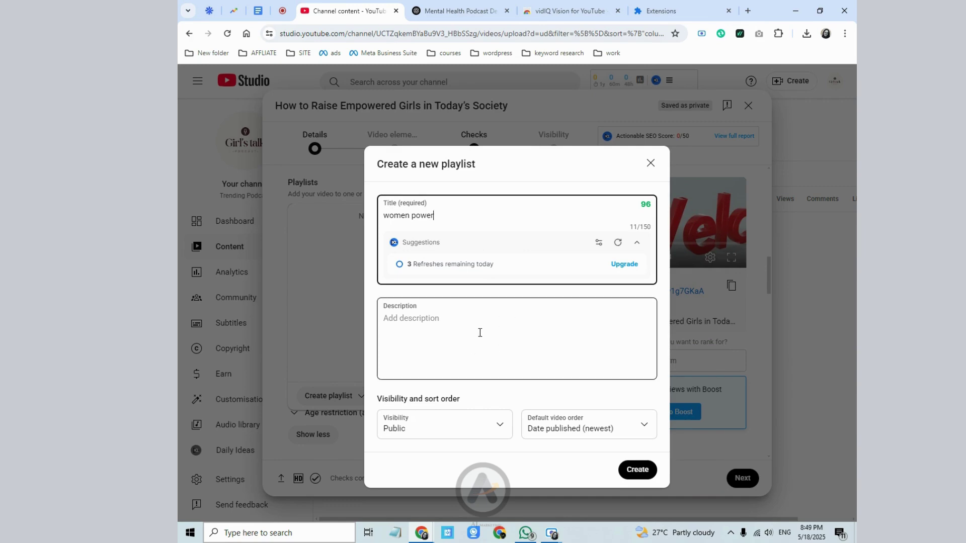
pyautogui.click(458, 327)
pyautogui.click(642, 470)
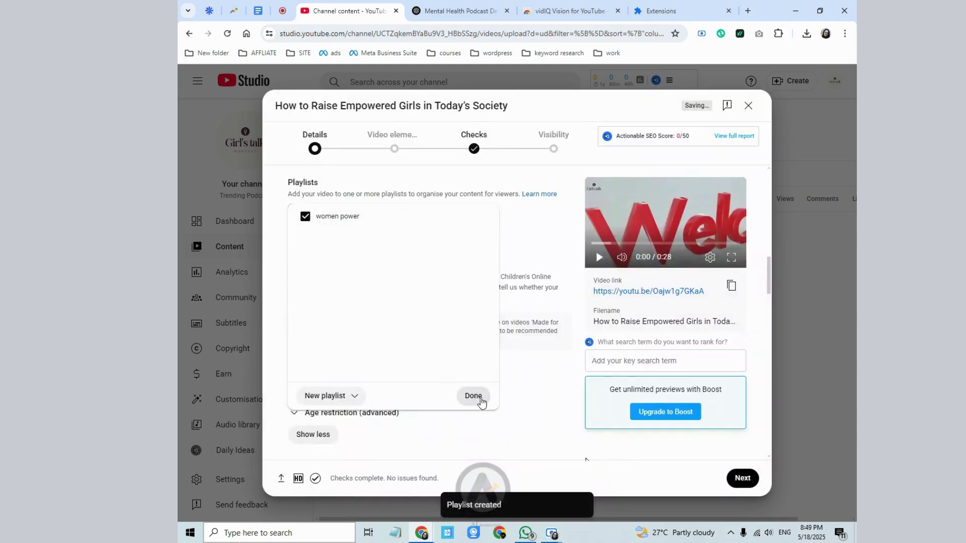
pyautogui.click(476, 397)
# - Scroll down to the Tags field and place the cursor in it
pyautogui.scroll(-8, 332, 340)
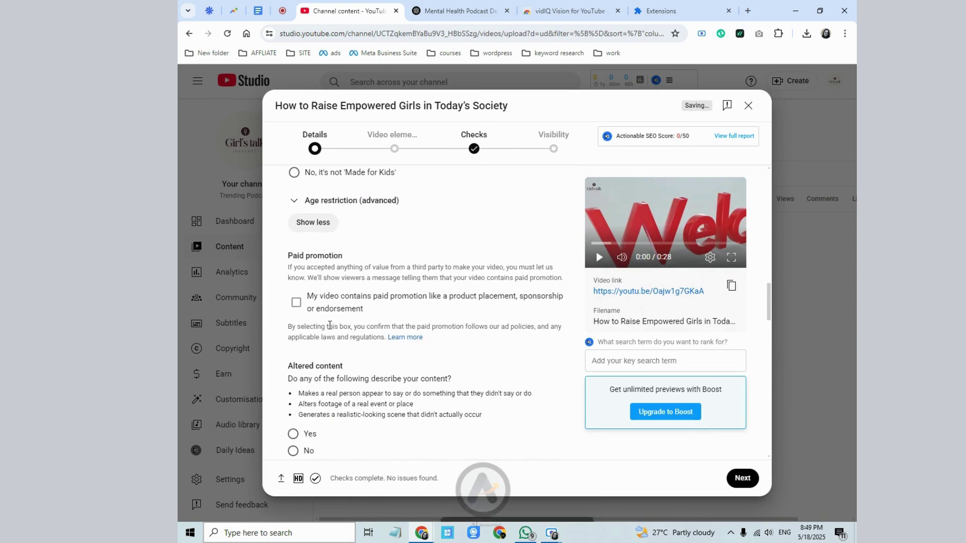
pyautogui.scroll(-2, 332, 340)
pyautogui.scroll(-3, 336, 345)
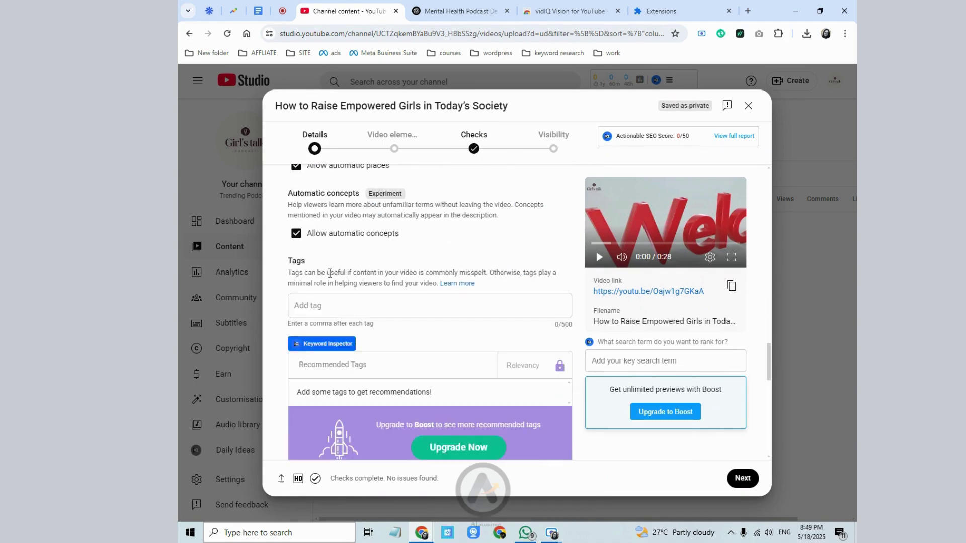
pyautogui.click(329, 308)
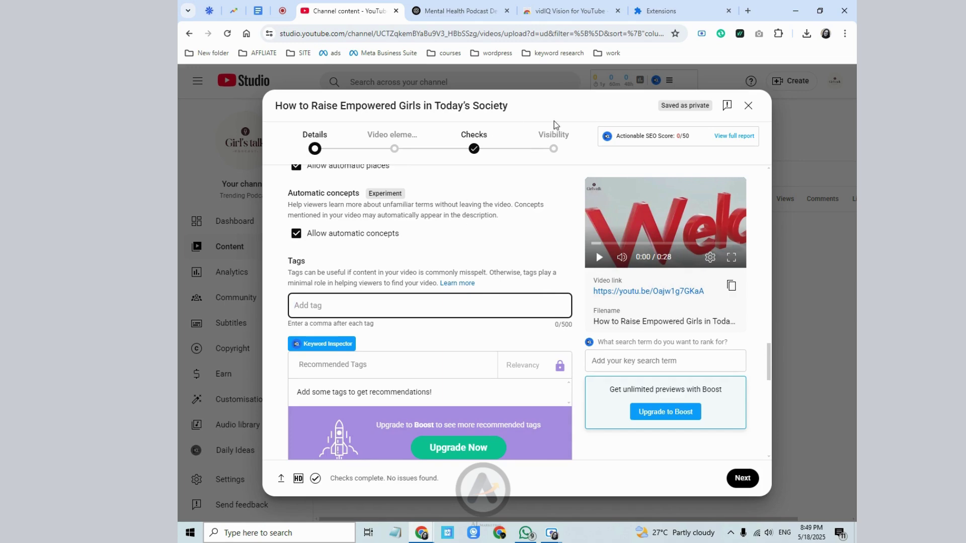
# - Ask ChatGPT 'please give some video tags' and review its SEO tag list
pyautogui.click(459, 10)
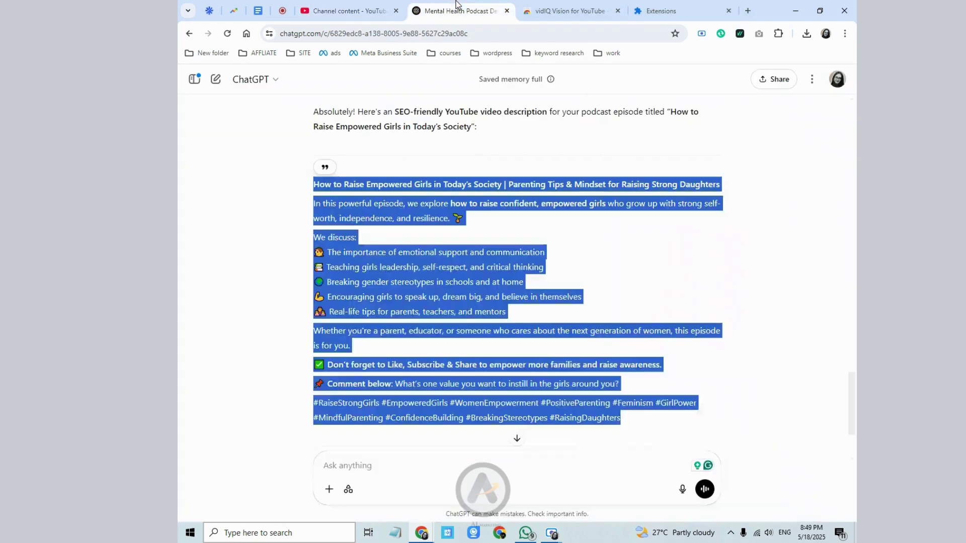
pyautogui.click(437, 459)
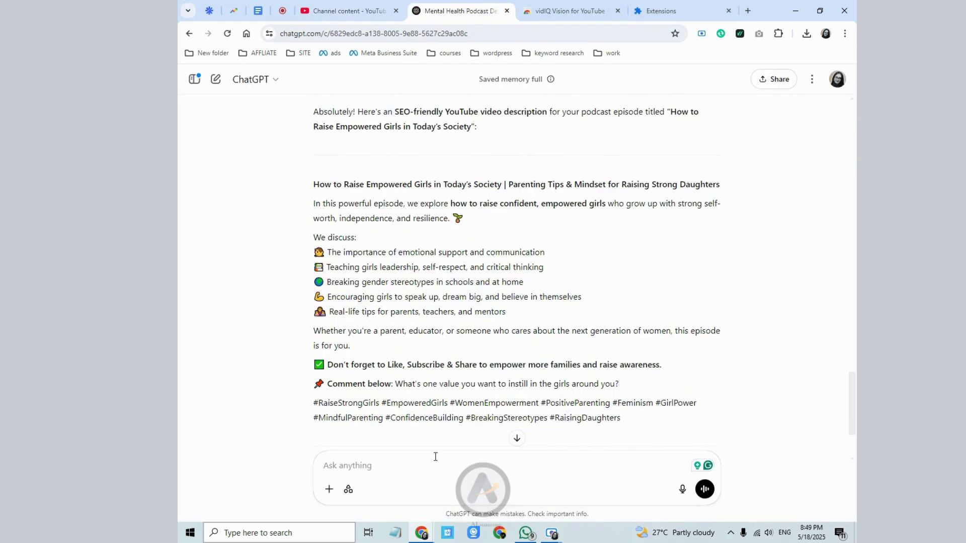
pyautogui.write('please give some video tags')
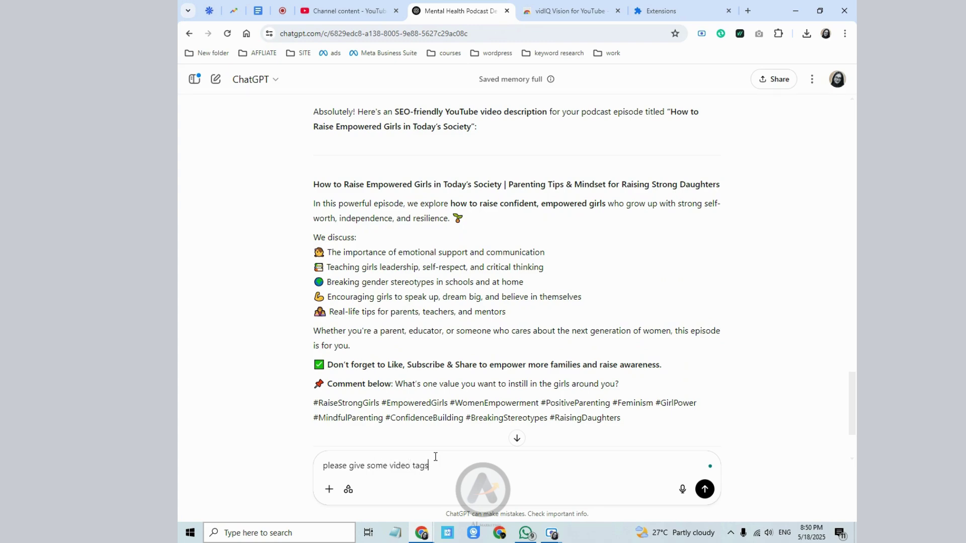
pyautogui.press('Return')
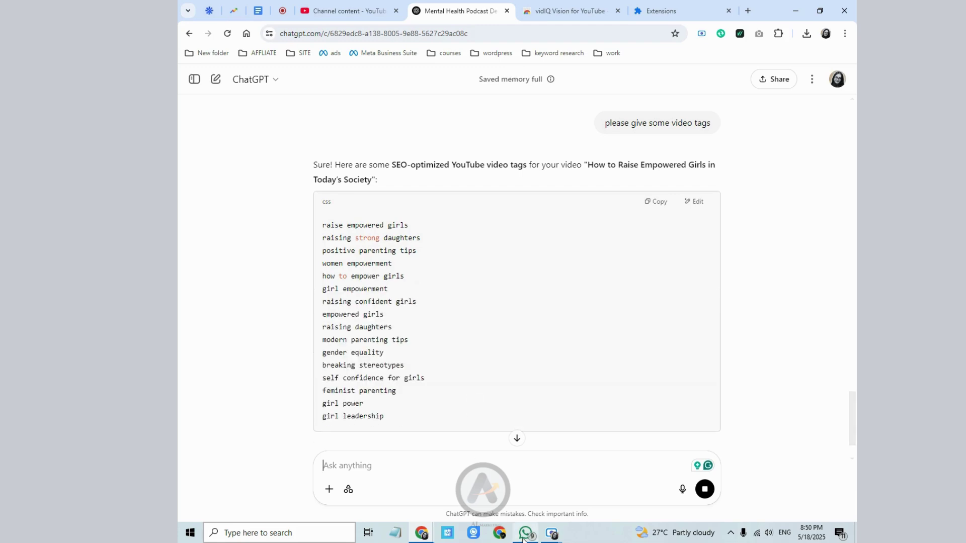
pyautogui.scroll(-2, 455, 264)
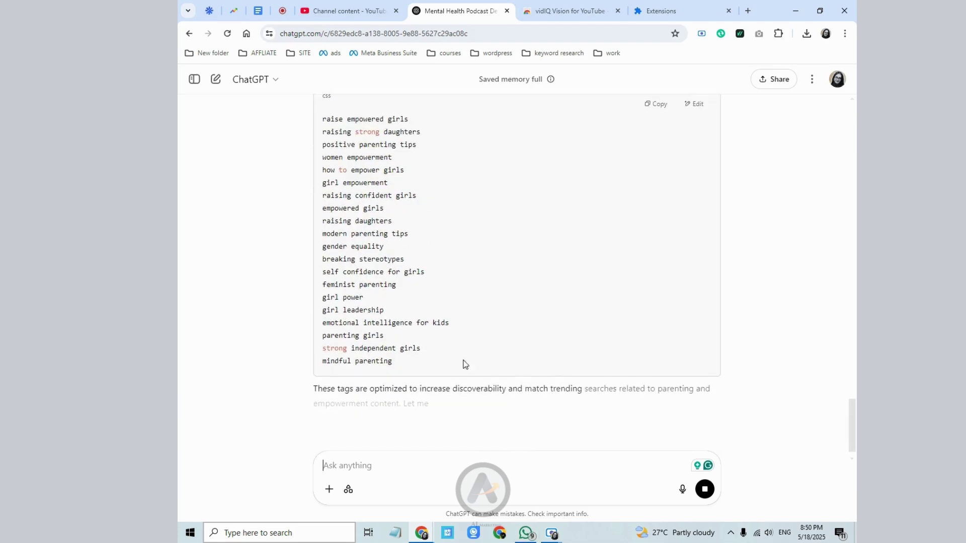
pyautogui.scroll(3, 306, 309)
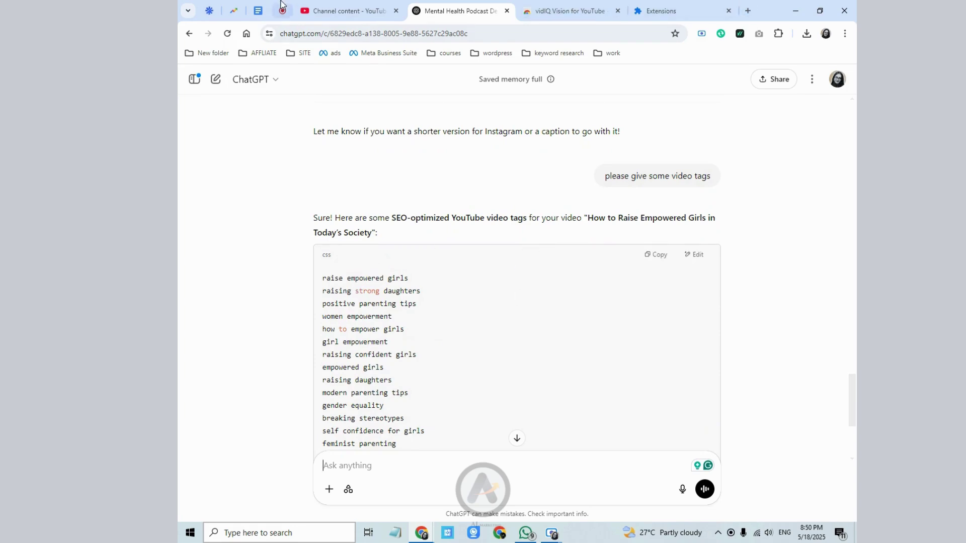
# - Check the youtube seo notes in Google Docs, then go to the WordStream keyword tool
pyautogui.click(259, 7)
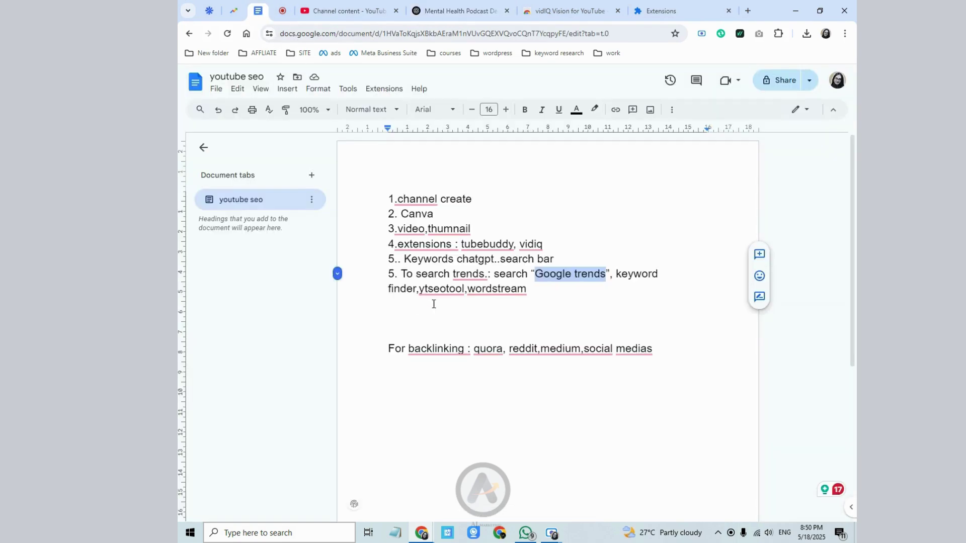
pyautogui.click(401, 289)
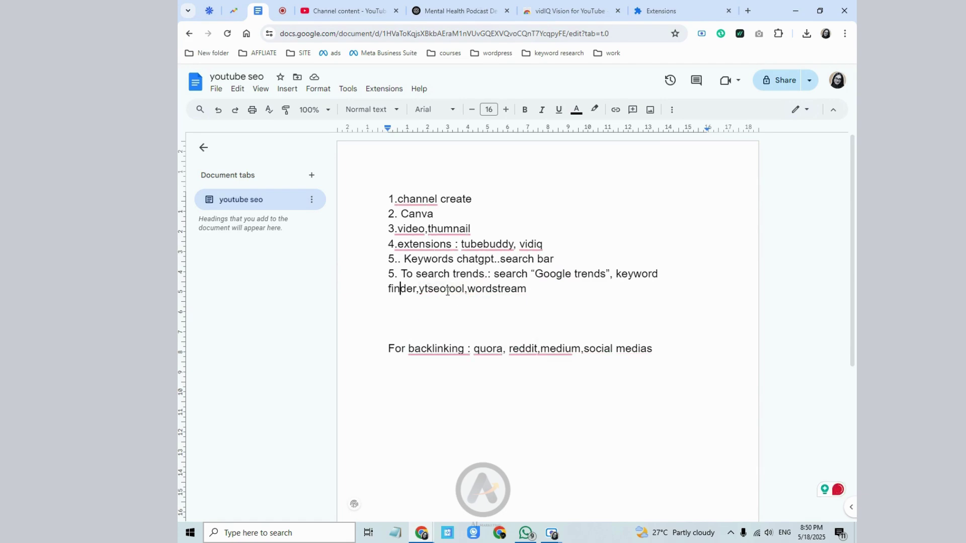
pyautogui.moveTo(478, 290)
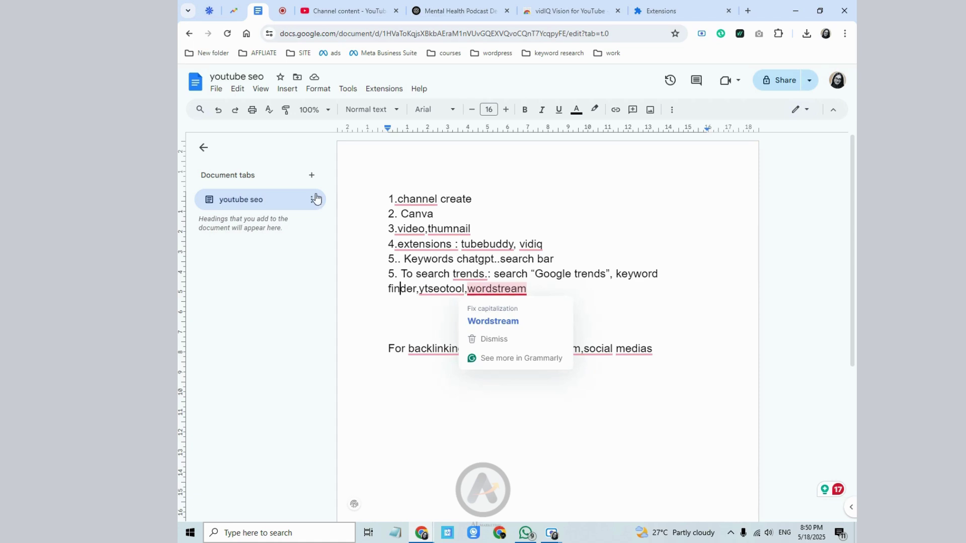
pyautogui.click(213, 12)
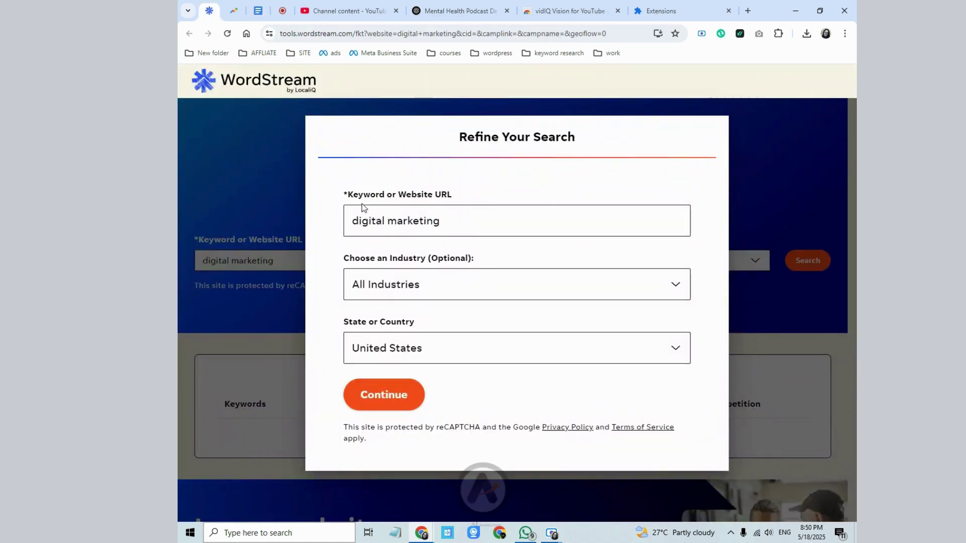
# - Reload WordStream and grab the video title from the ChatGPT reply
pyautogui.rightClick(246, 116)
pyautogui.click(285, 161)
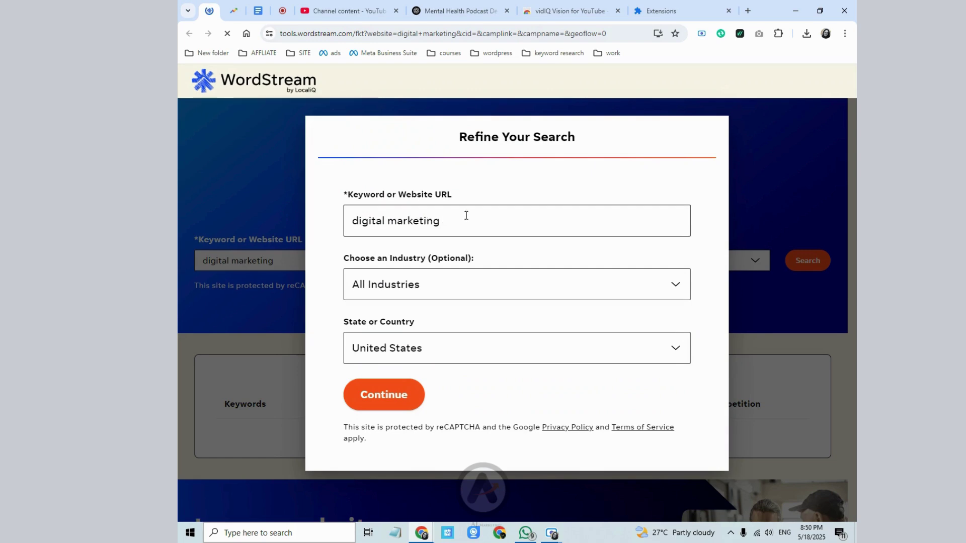
pyautogui.moveTo(466, 215); pyautogui.dragTo(330, 223)
pyautogui.click(460, 11)
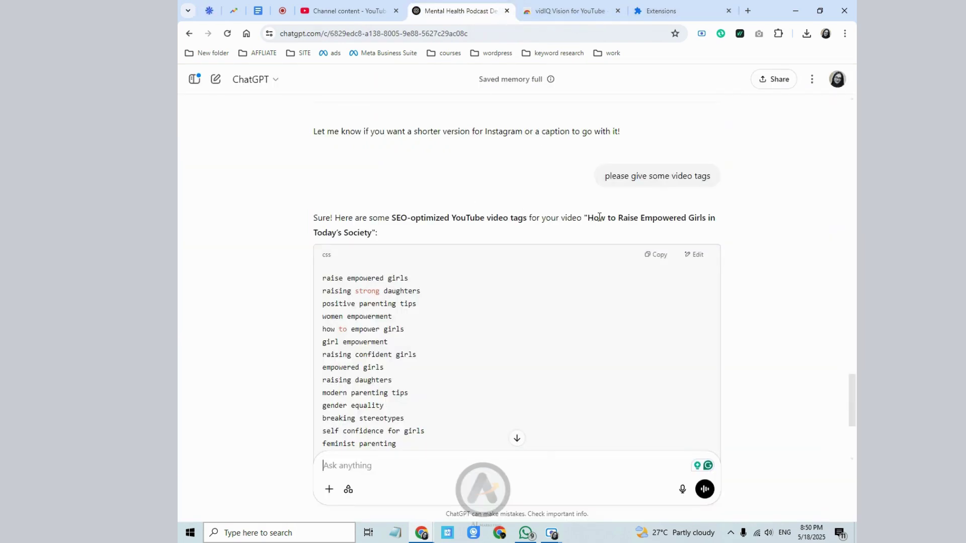
pyautogui.moveTo(585, 220); pyautogui.dragTo(373, 233)
pyautogui.press('super+c')
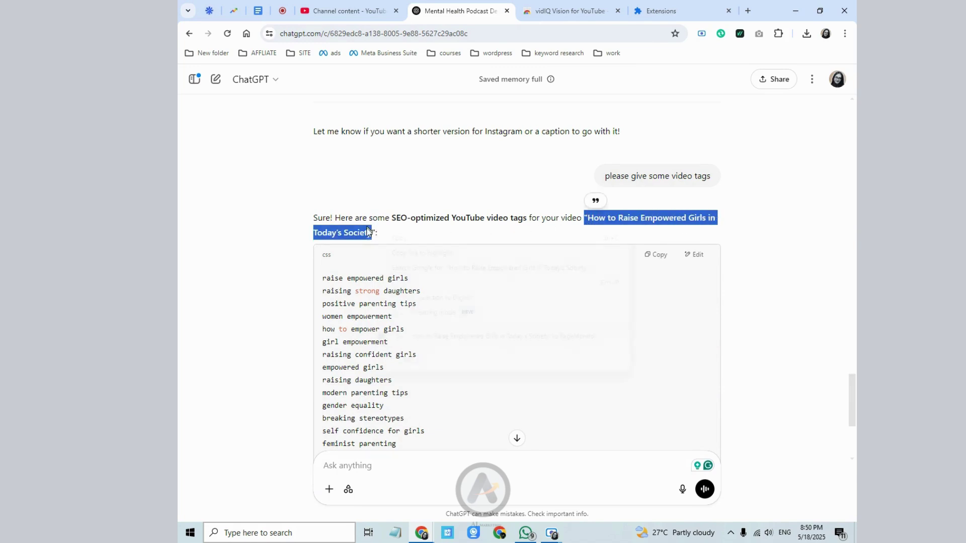
pyautogui.click(348, 11)
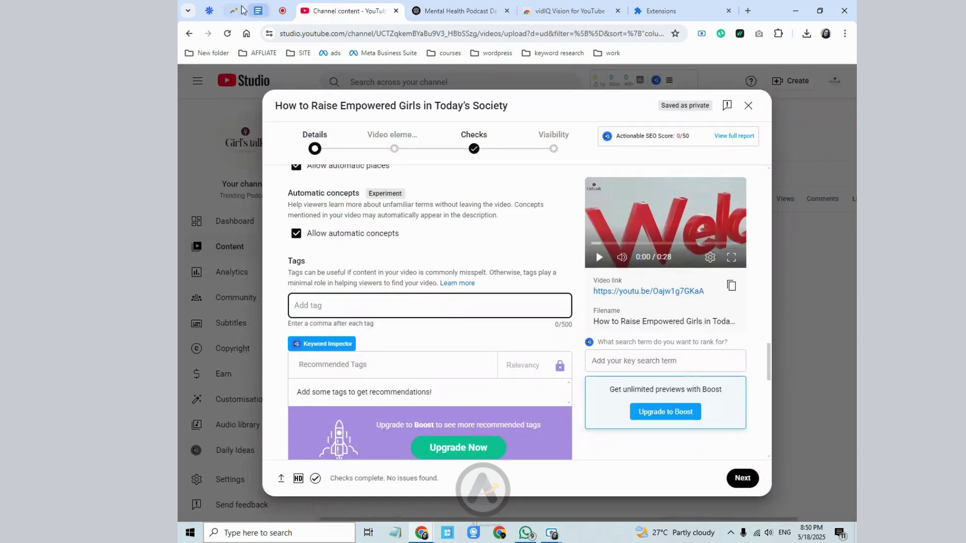
pyautogui.click(209, 10)
# - Replace 'digital marketing' with the pasted title, trimmed to 'Raise Empowered Girls'
pyautogui.rightClick(397, 229)
pyautogui.tripleClick(389, 220)
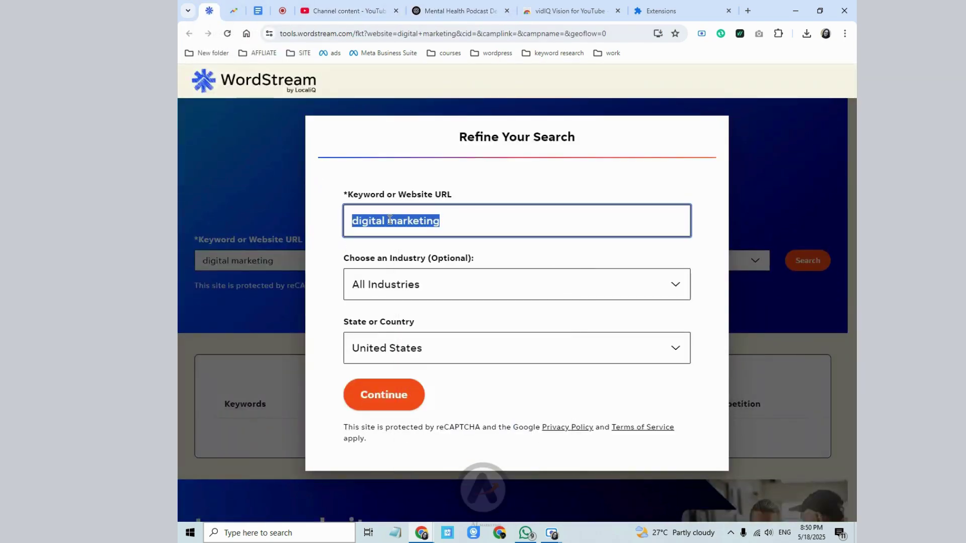
pyautogui.rightClick(389, 220)
pyautogui.click(421, 285)
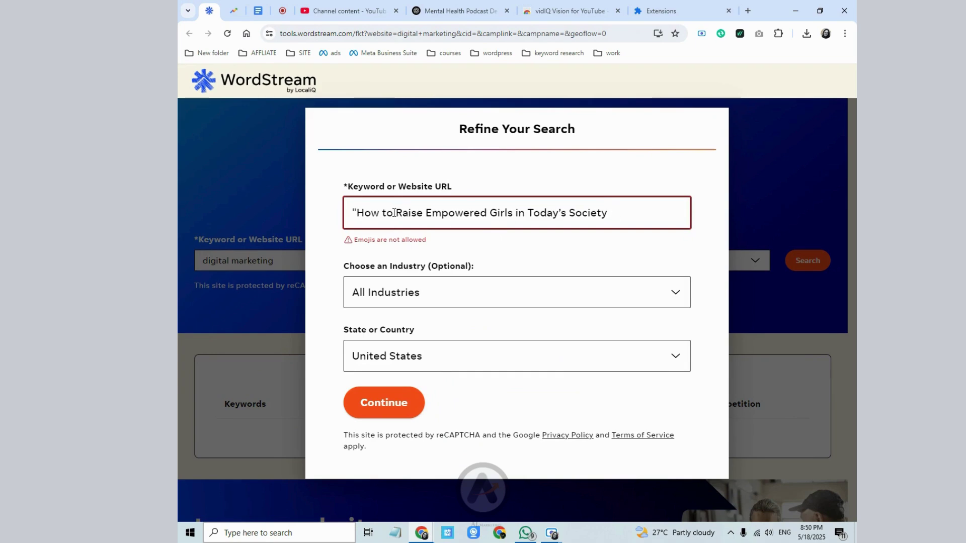
pyautogui.moveTo(393, 213); pyautogui.dragTo(331, 216)
pyautogui.press('BackSpace')
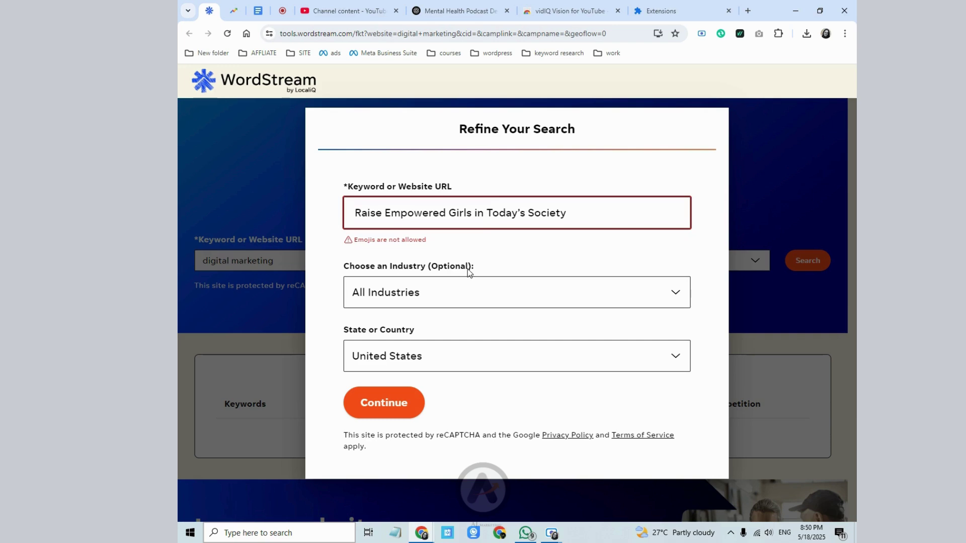
pyautogui.moveTo(475, 212); pyautogui.dragTo(593, 210)
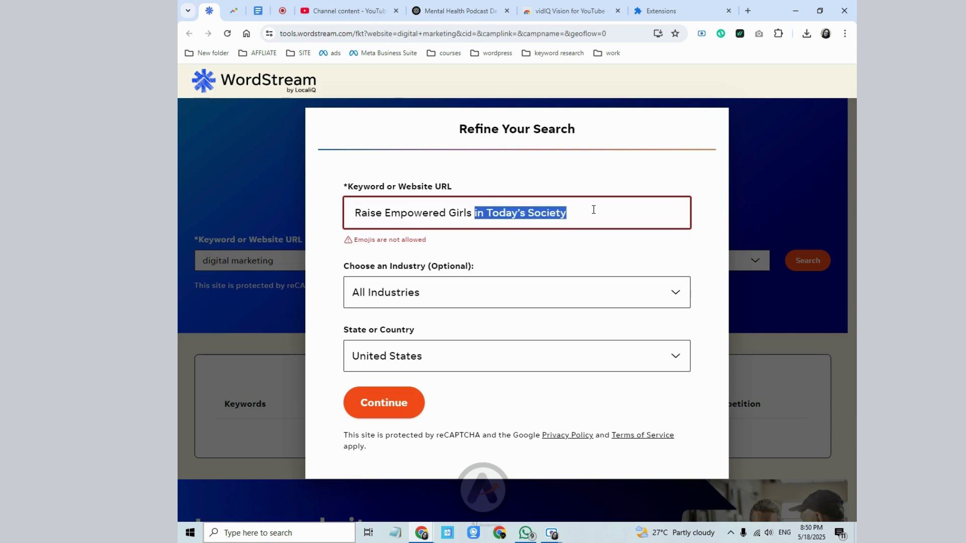
pyautogui.press('BackSpace')
# - Choose Health & Fitness as the industry and run the keyword search
pyautogui.click(378, 286)
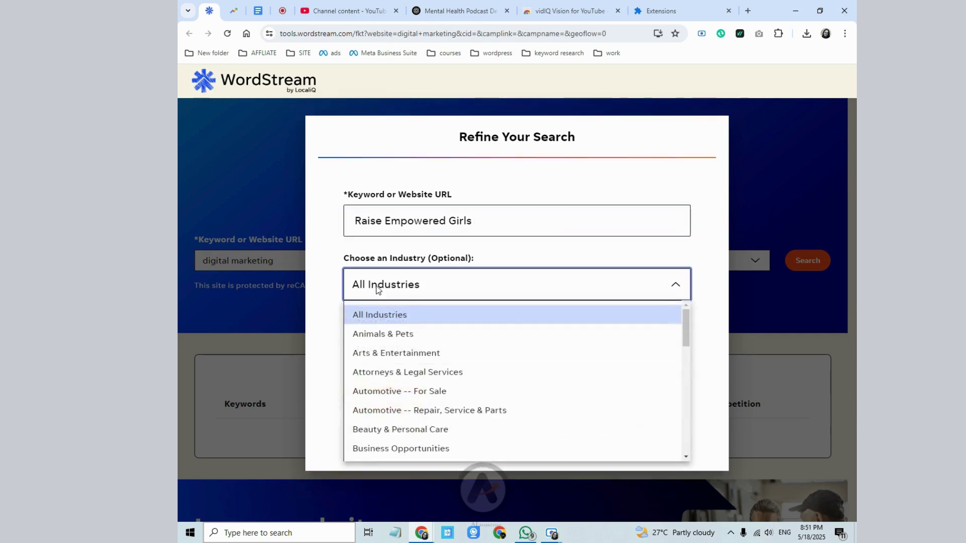
pyautogui.scroll(-2, 386, 446)
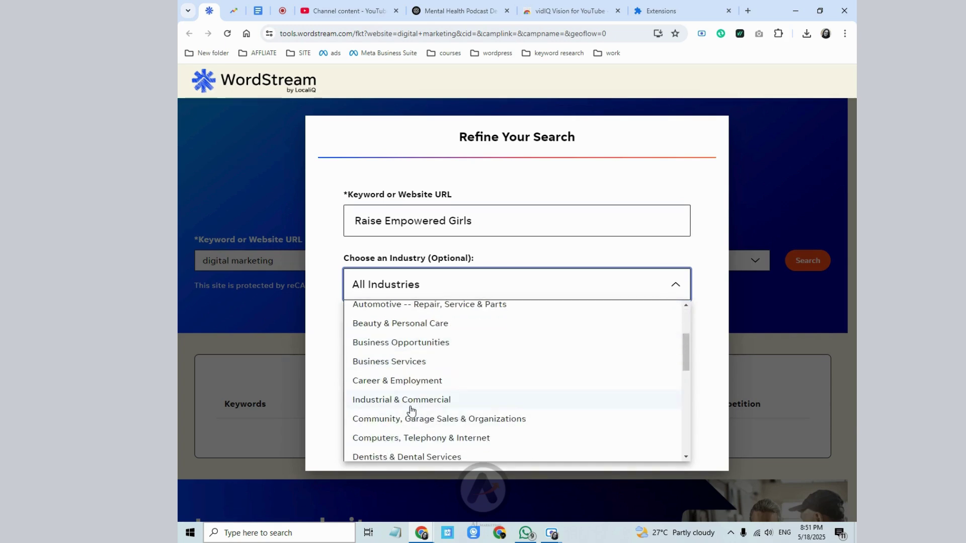
pyautogui.scroll(-1, 411, 418)
pyautogui.scroll(-1, 444, 424)
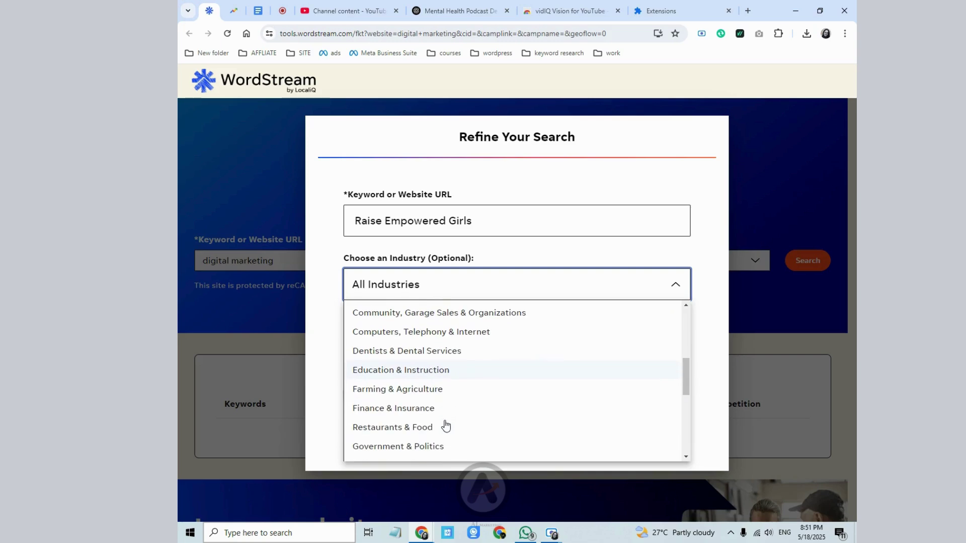
pyautogui.scroll(-1, 445, 425)
pyautogui.click(385, 413)
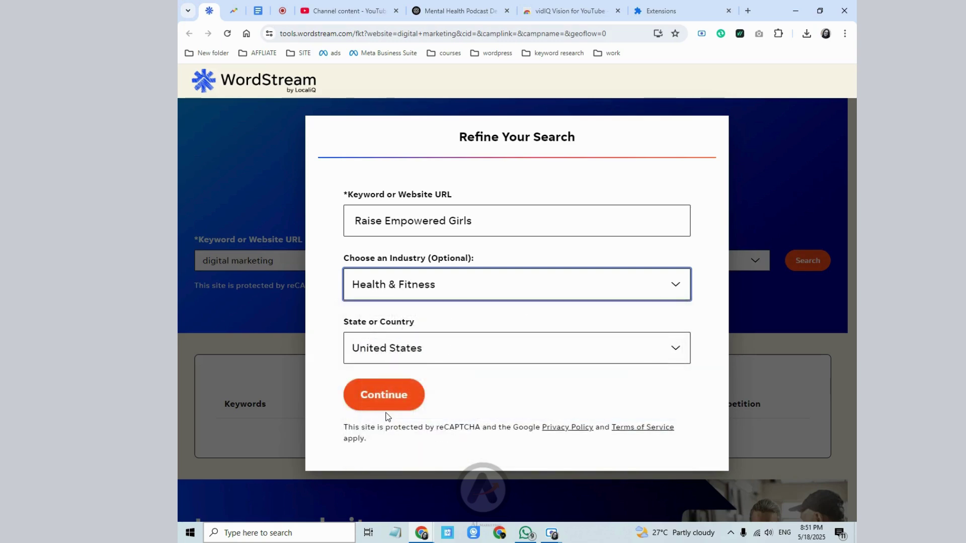
pyautogui.click(396, 390)
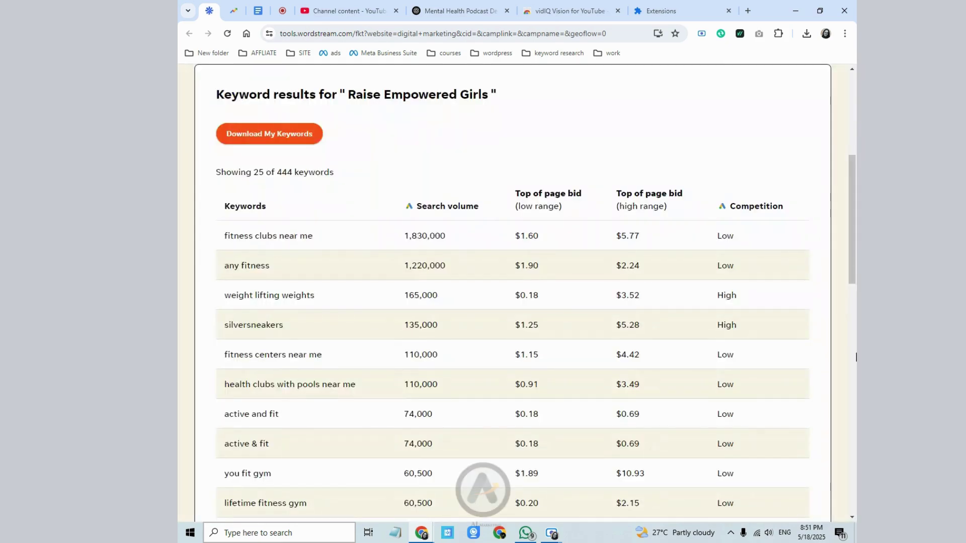
# - Switch the industry back to All Industries and search again
pyautogui.scroll(-4, 457, 408)
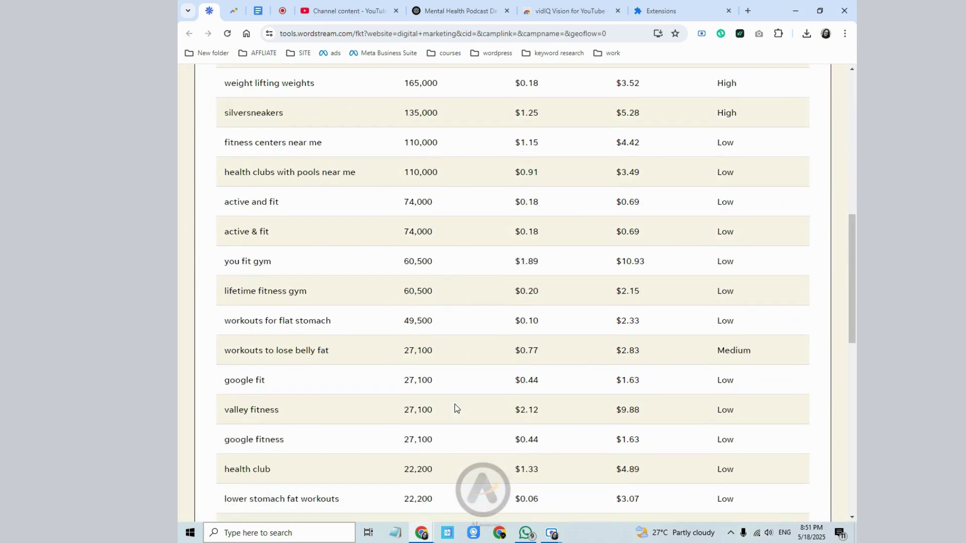
pyautogui.scroll(10, 453, 406)
pyautogui.click(413, 236)
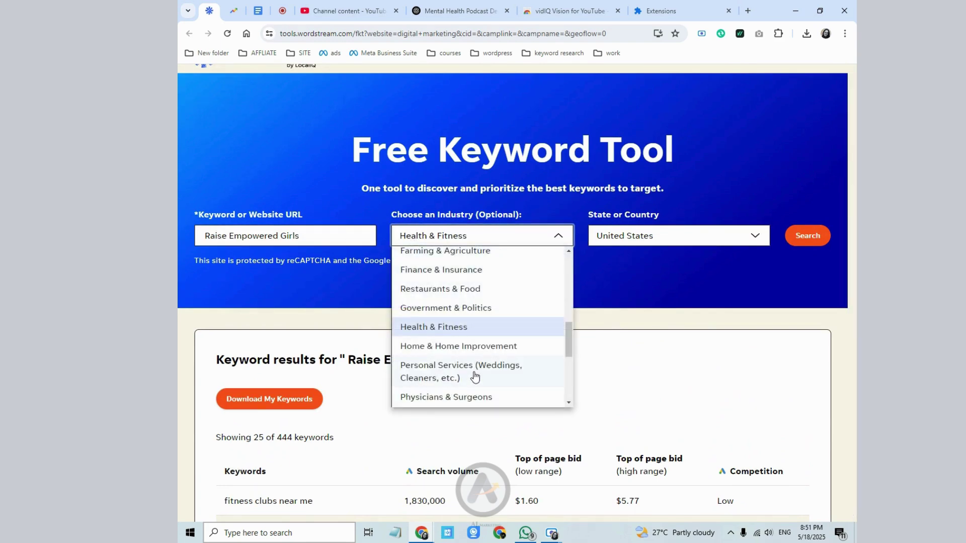
pyautogui.scroll(-3, 474, 375)
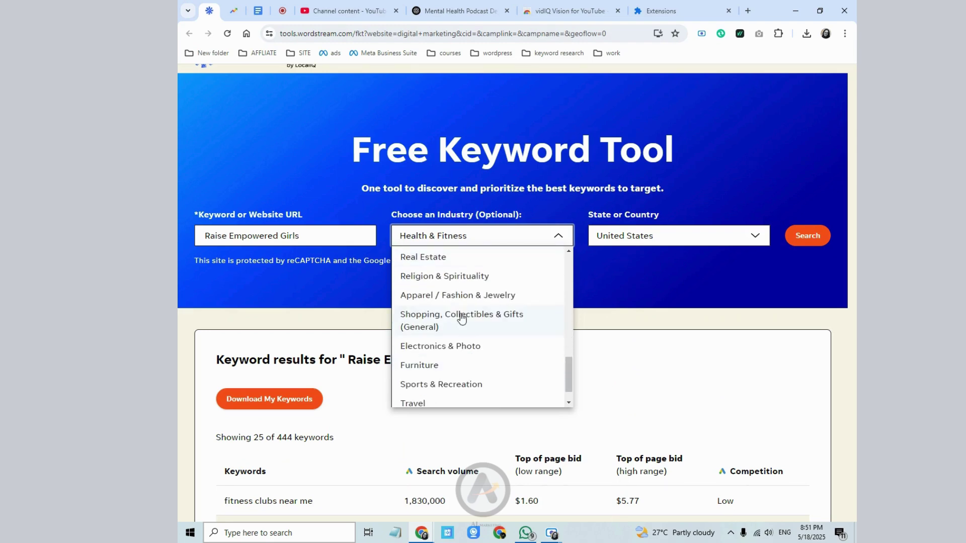
pyautogui.scroll(-1, 465, 373)
pyautogui.scroll(7, 465, 373)
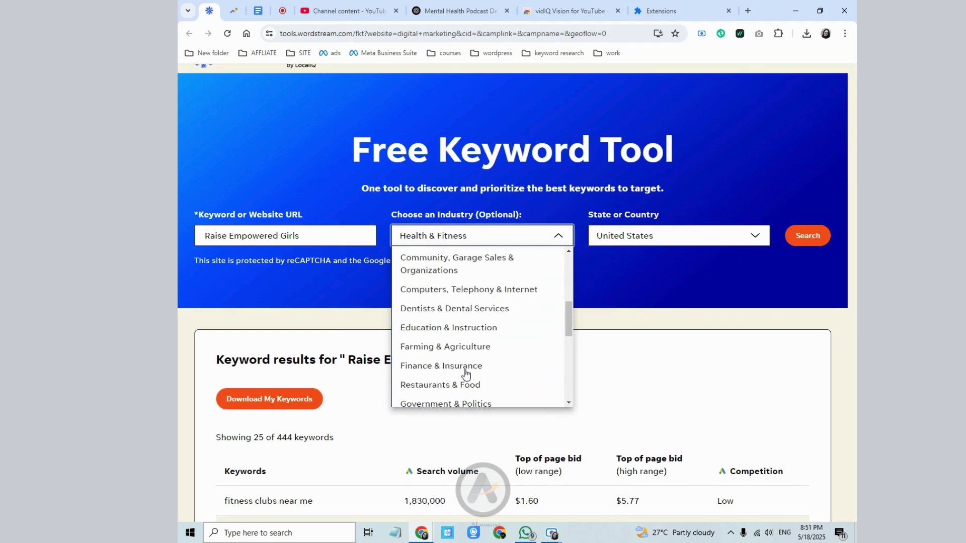
pyautogui.scroll(3, 465, 374)
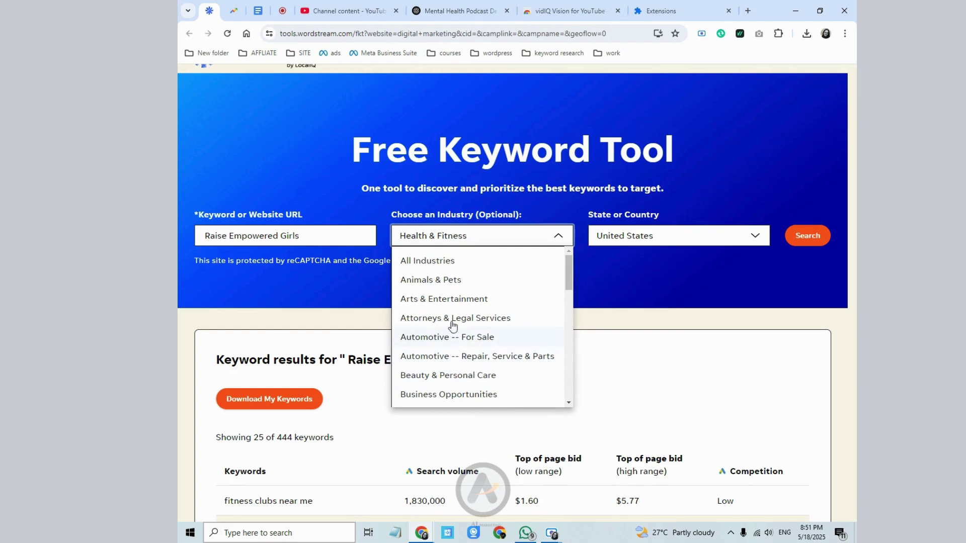
pyautogui.click(428, 260)
pyautogui.click(808, 236)
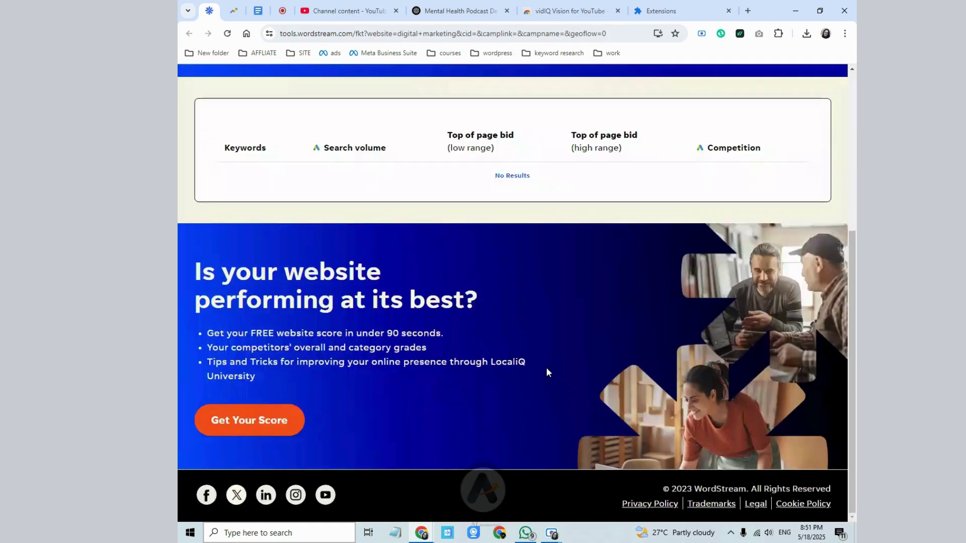
# - Delete 'Raise' so the keyword reads 'Empowered Girls'
pyautogui.scroll(3, 546, 369)
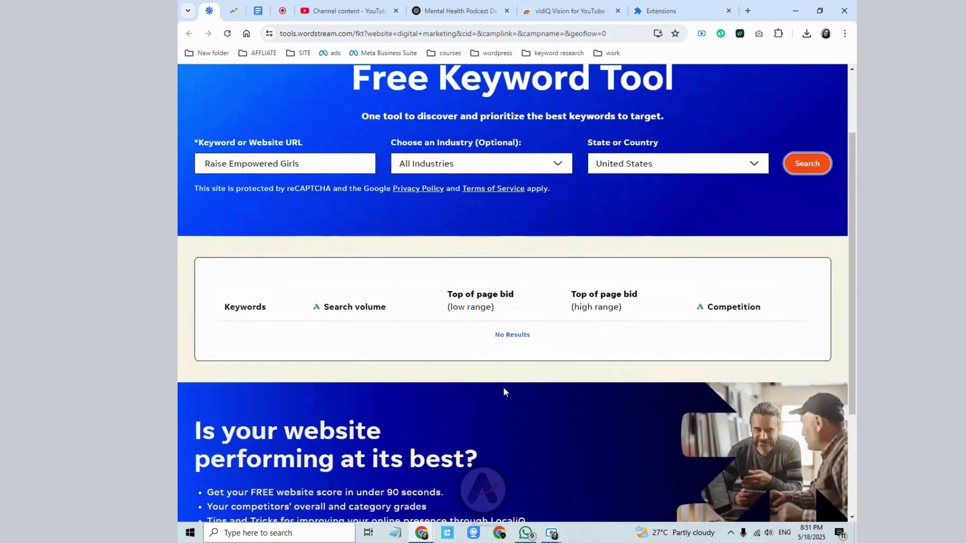
pyautogui.scroll(-3, 503, 390)
pyautogui.scroll(4, 288, 442)
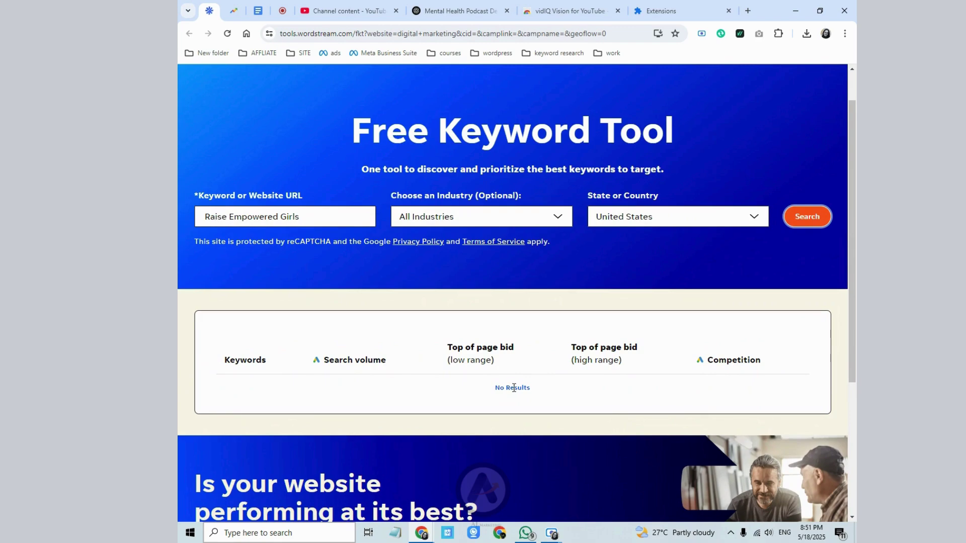
pyautogui.click(468, 218)
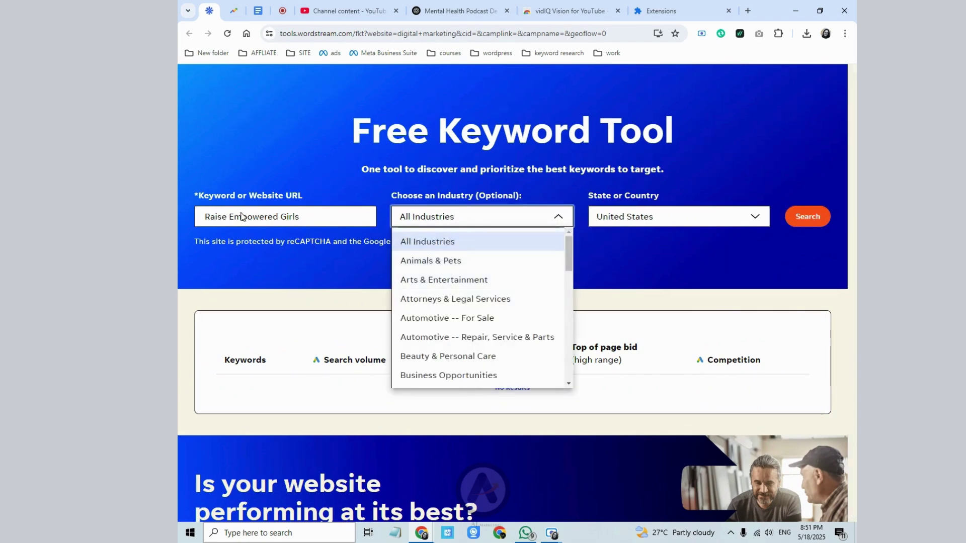
pyautogui.click(225, 217)
pyautogui.doubleClick(224, 217)
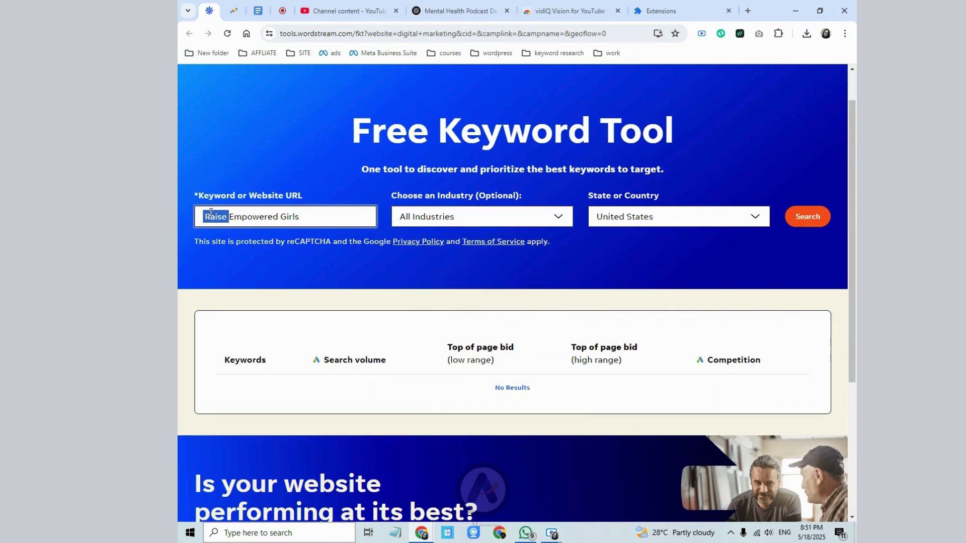
pyautogui.press('BackSpace')
# - Set the industry to Health & Fitness and run the search
pyautogui.click(427, 219)
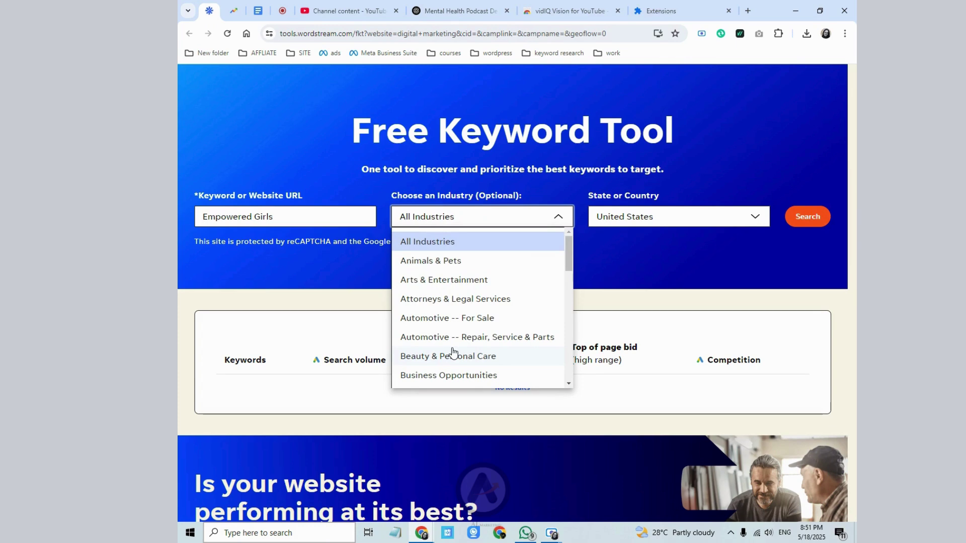
pyautogui.scroll(-2, 454, 352)
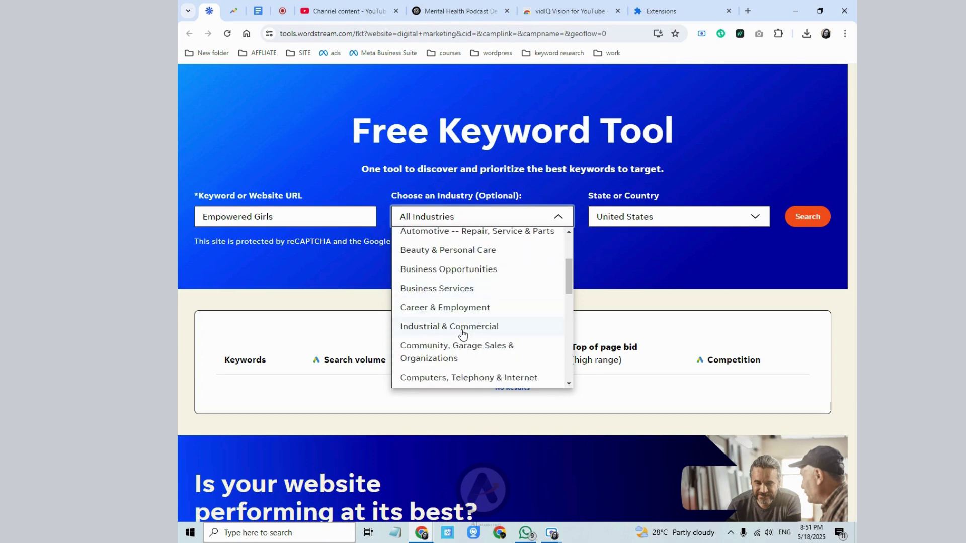
pyautogui.scroll(-4, 463, 335)
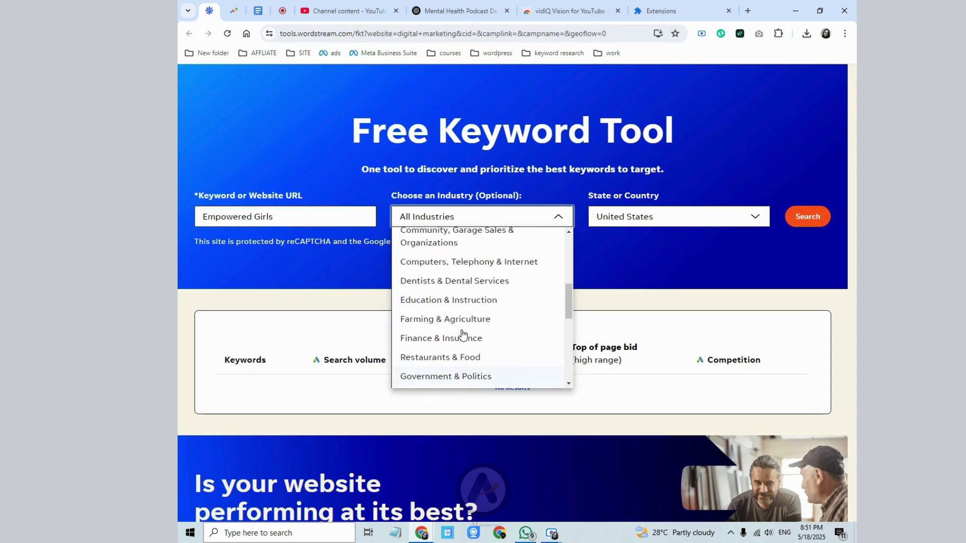
pyautogui.scroll(-1, 463, 334)
pyautogui.scroll(-3, 460, 345)
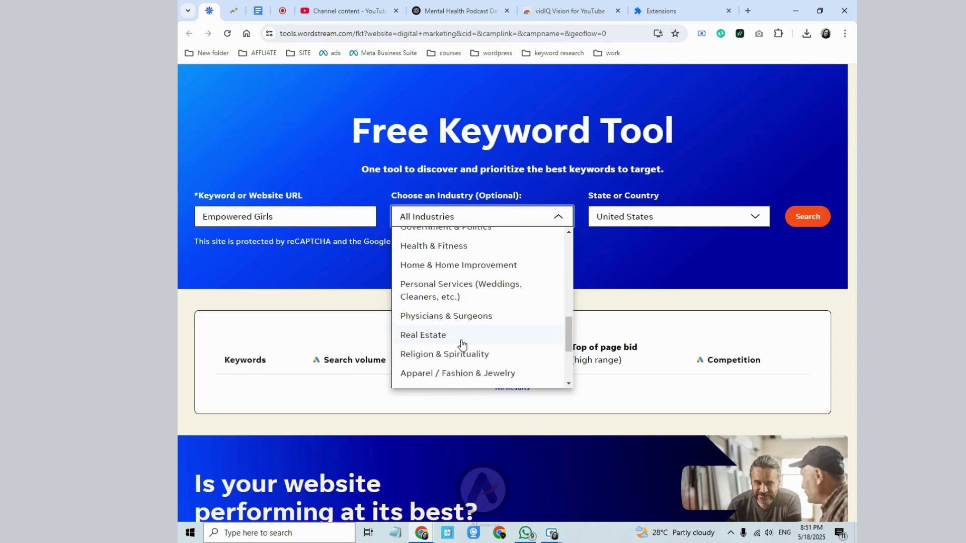
pyautogui.scroll(-3, 462, 344)
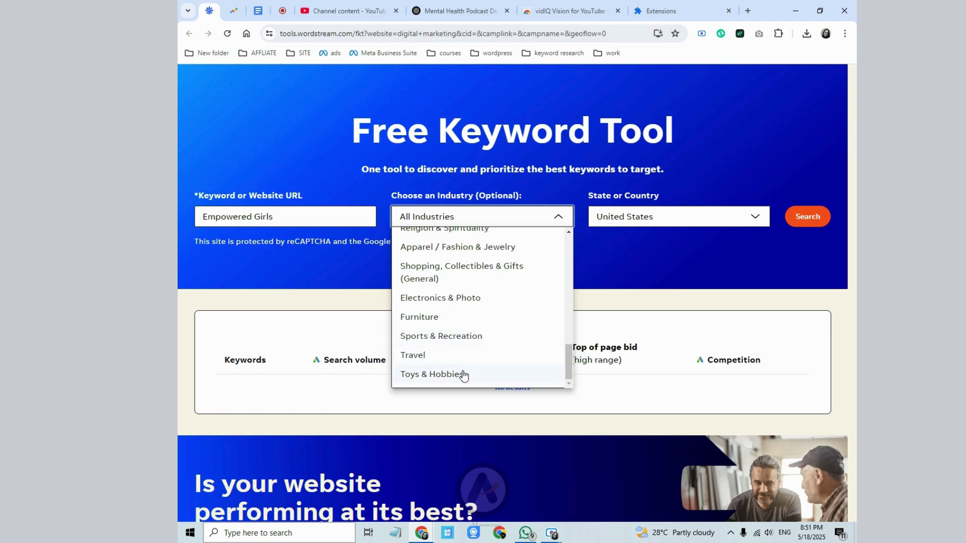
pyautogui.scroll(3, 463, 375)
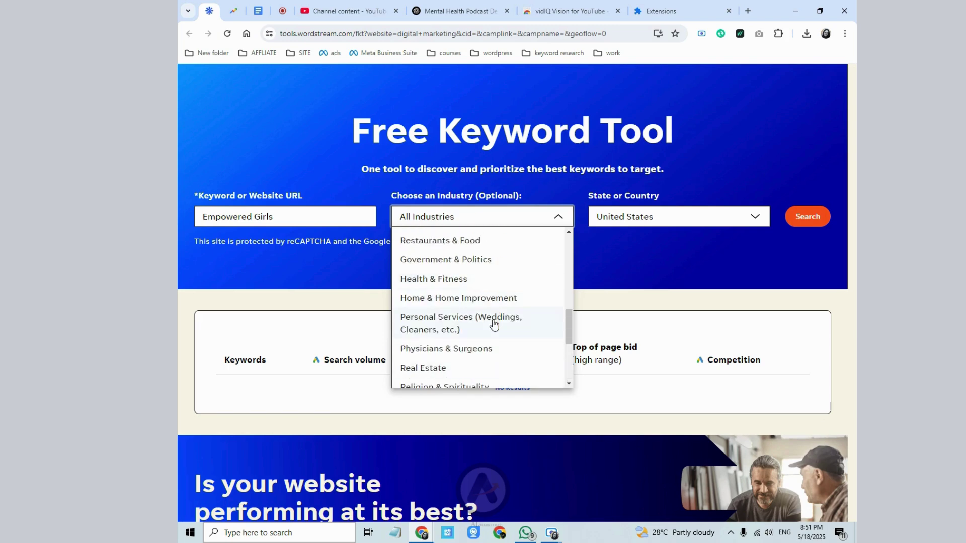
pyautogui.click(458, 285)
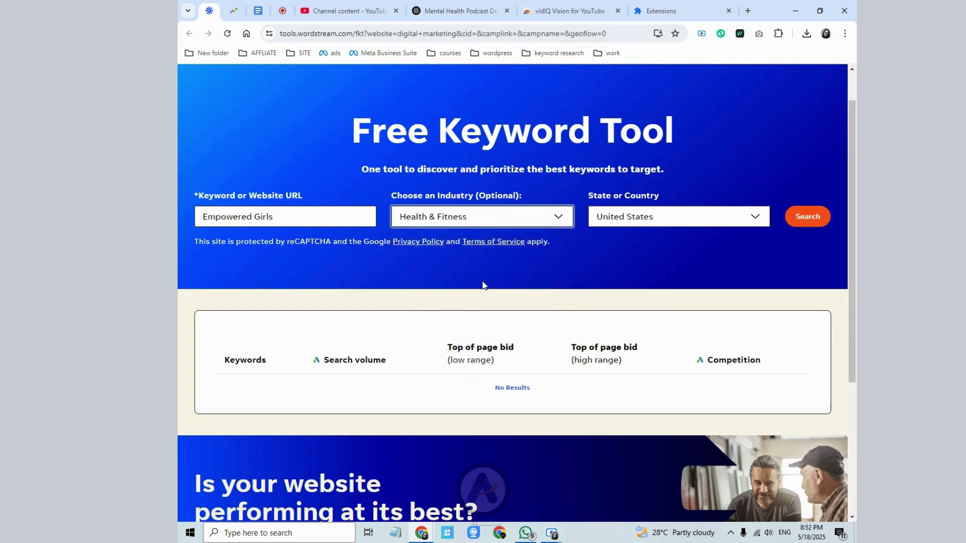
pyautogui.click(792, 218)
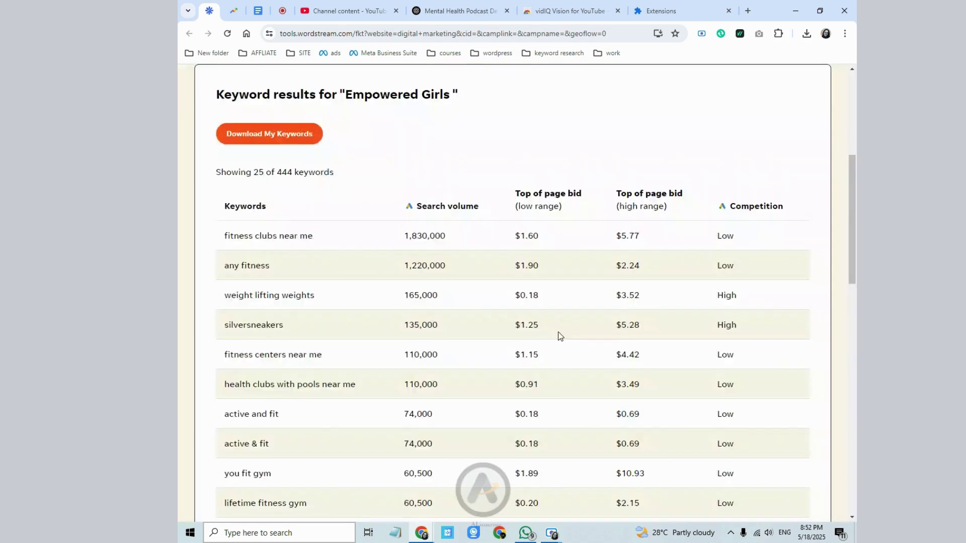
# - Delete 'Empowered' from the keyword, leaving just 'Girls'
pyautogui.scroll(1, 560, 336)
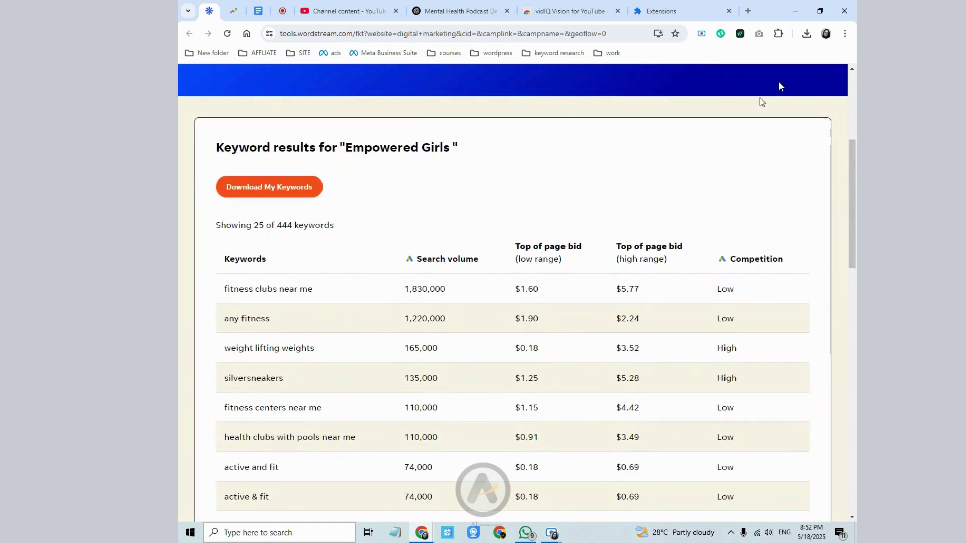
pyautogui.scroll(-5, 760, 101)
pyautogui.scroll(-6, 759, 97)
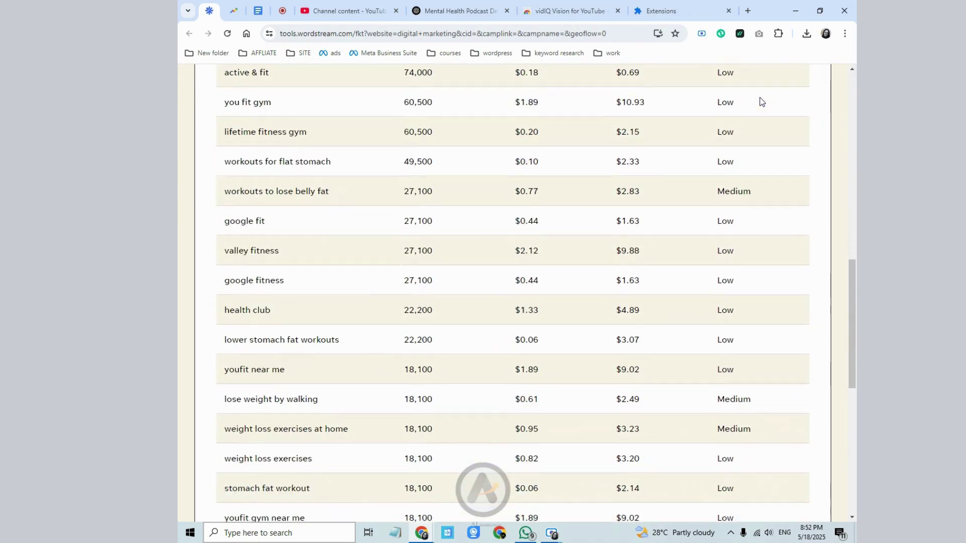
pyautogui.scroll(6, 507, 230)
pyautogui.scroll(8, 388, 230)
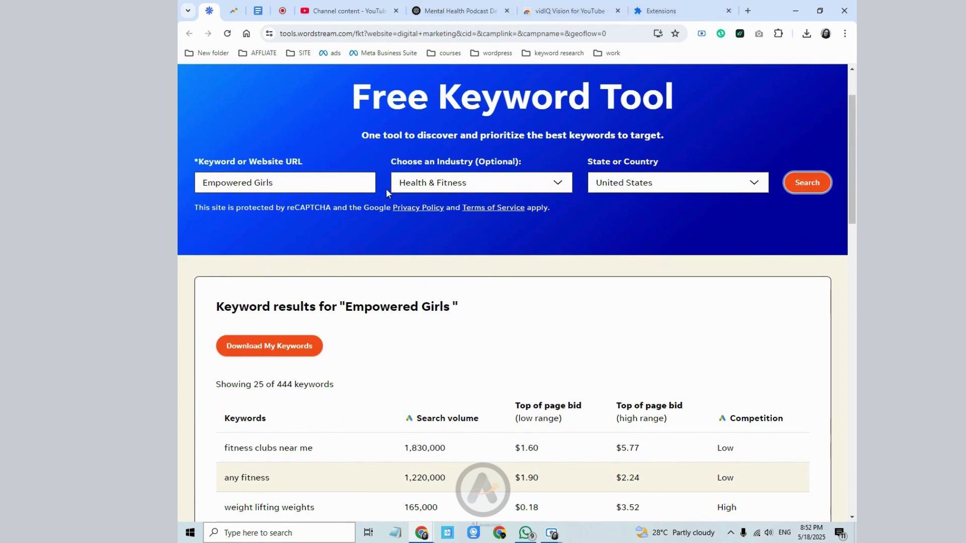
pyautogui.moveTo(287, 180); pyautogui.dragTo(195, 186)
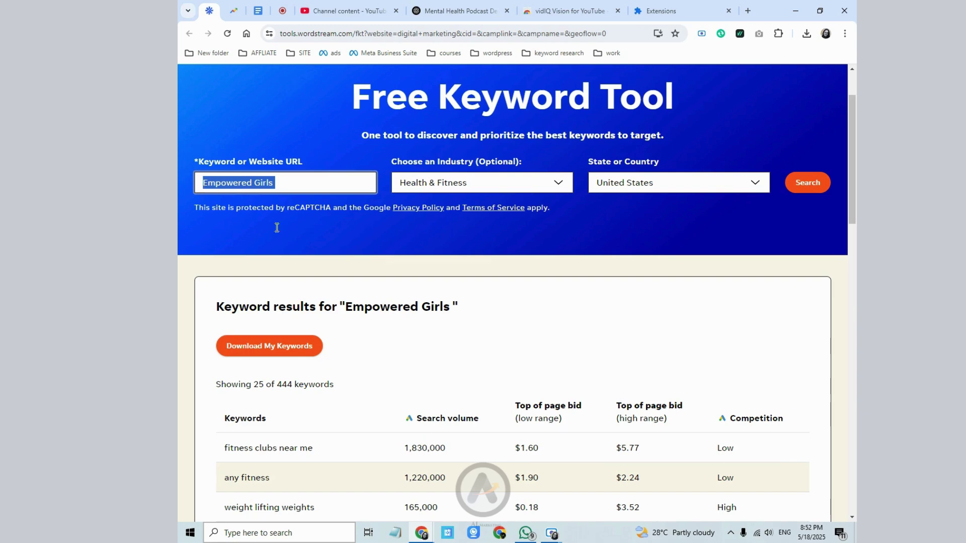
pyautogui.scroll(-2, 493, 273)
pyautogui.click(492, 259)
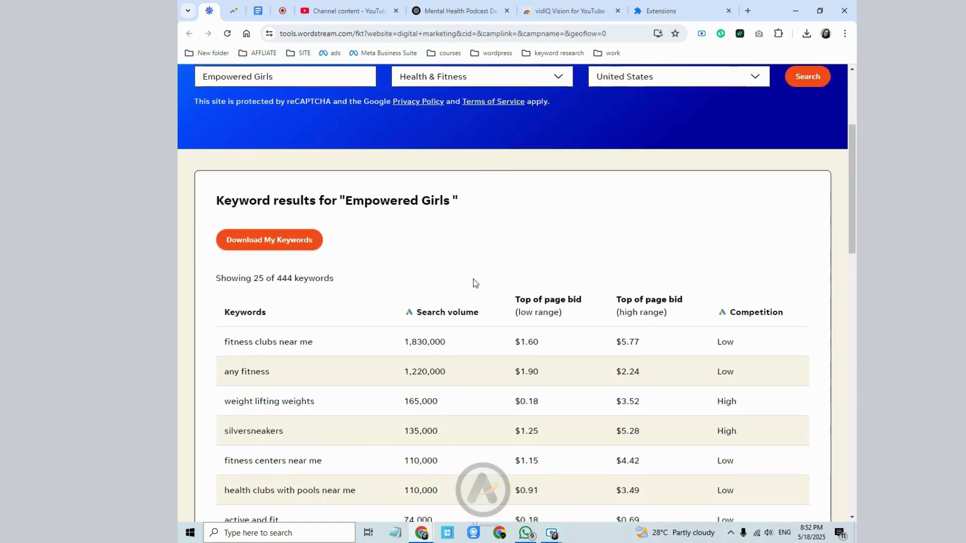
pyautogui.scroll(2, 332, 239)
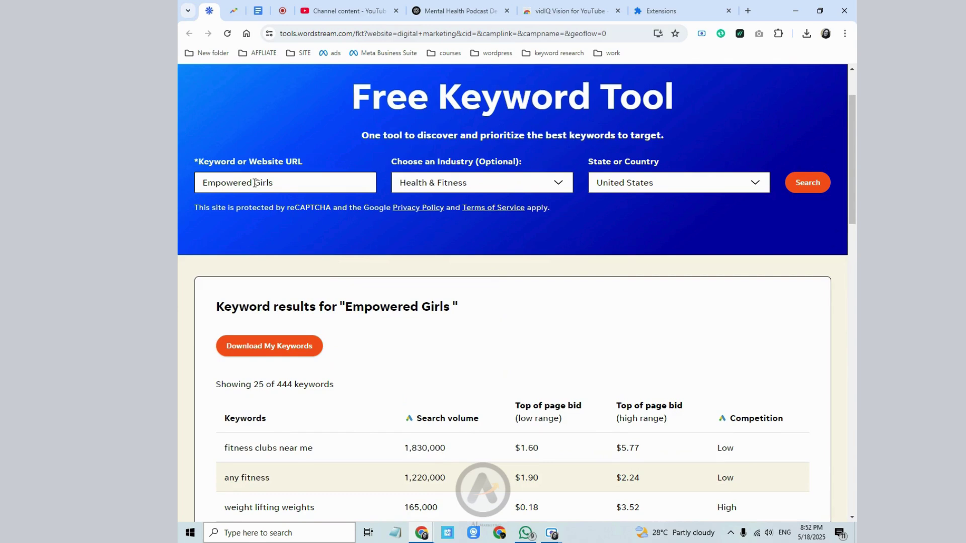
pyautogui.moveTo(256, 183); pyautogui.dragTo(199, 184)
pyautogui.press('BackSpace')
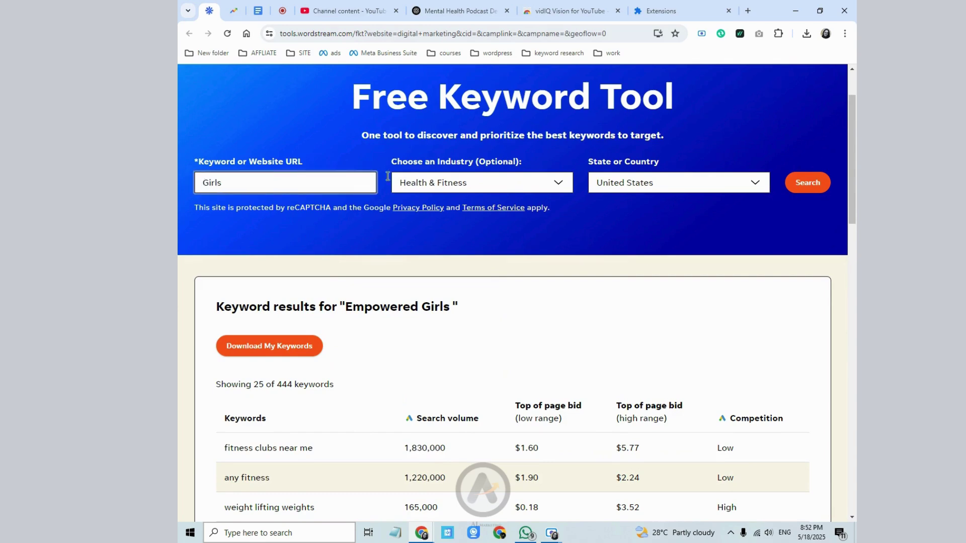
# - Search 'Girls' across All Industries
pyautogui.click(437, 182)
pyautogui.scroll(5, 445, 231)
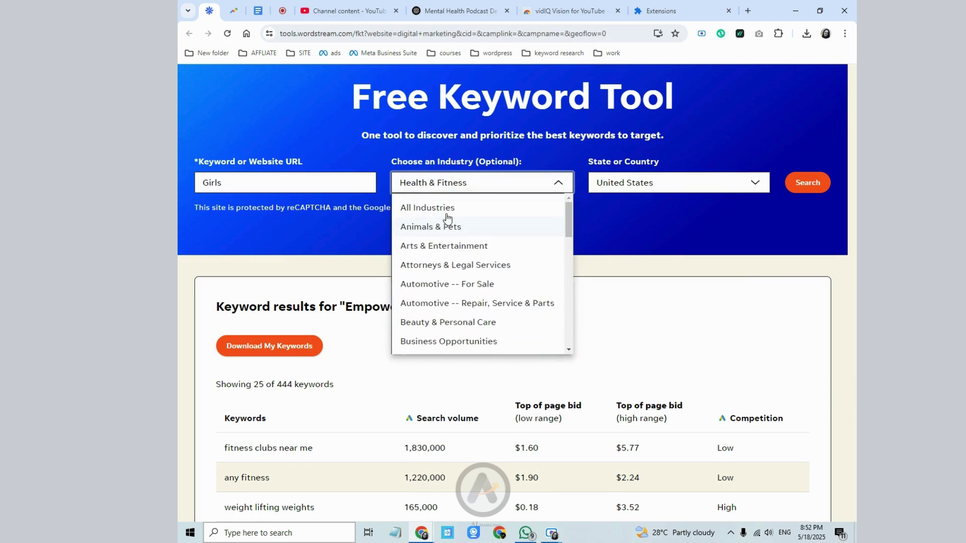
pyautogui.click(446, 209)
pyautogui.click(801, 183)
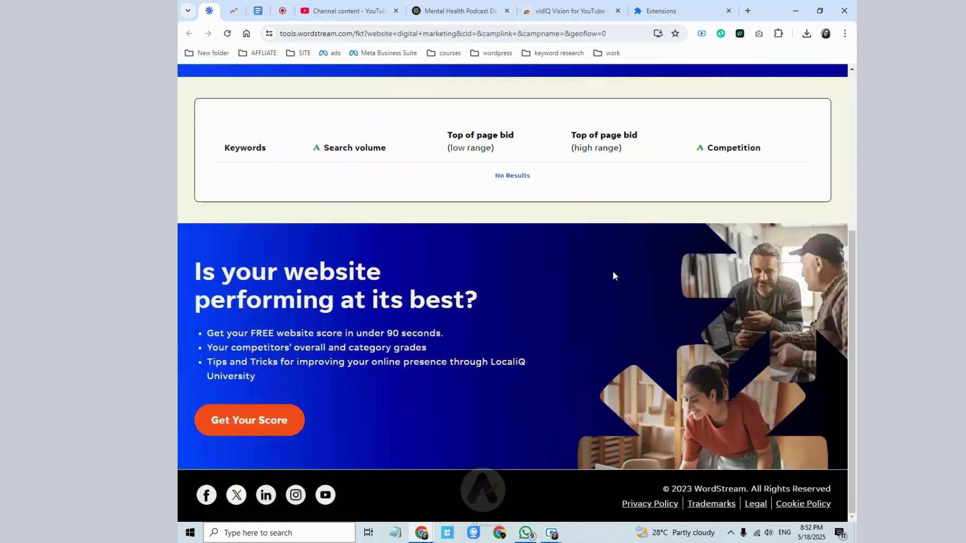
# - Reselect Health & Fitness and rerun the 'Girls' search
pyautogui.scroll(4, 354, 200)
pyautogui.click(413, 217)
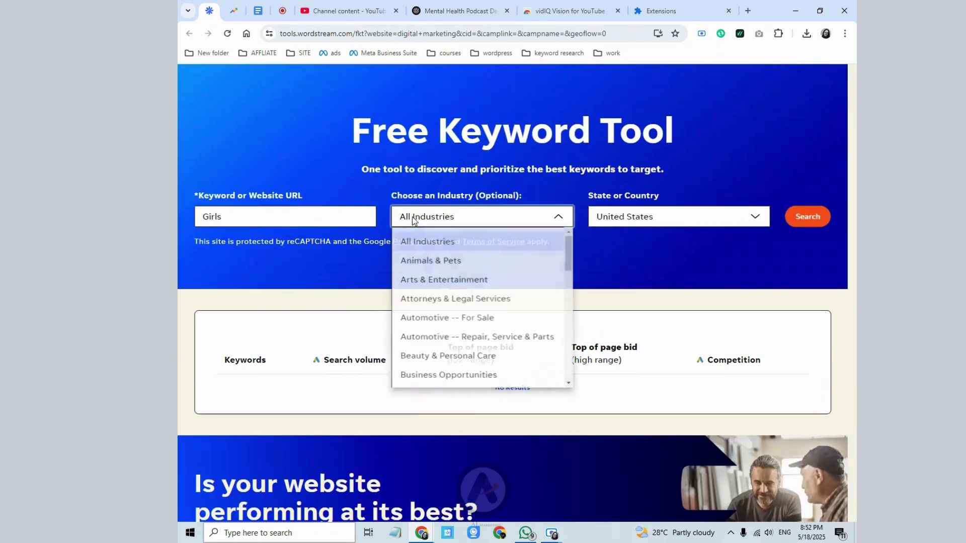
pyautogui.scroll(-3, 429, 282)
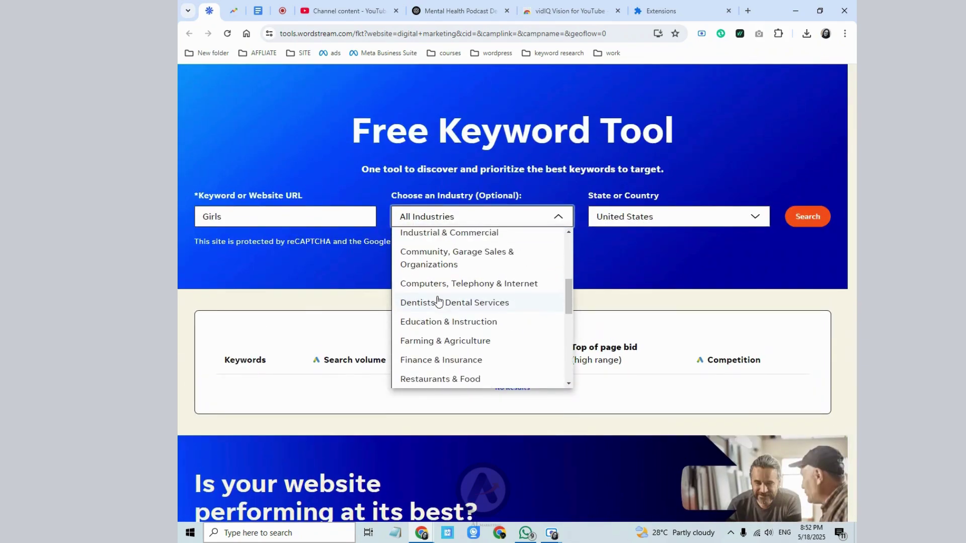
pyautogui.scroll(-3, 485, 306)
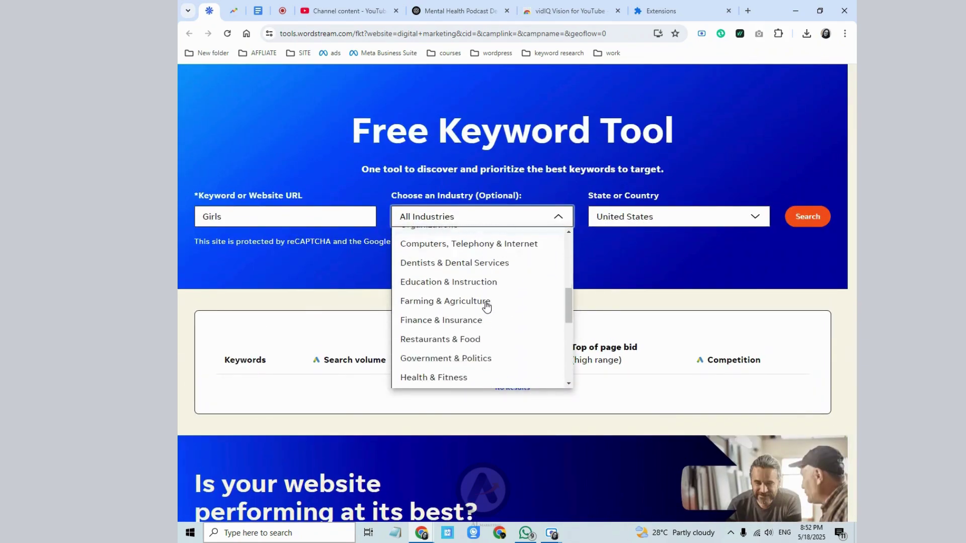
pyautogui.click(452, 300)
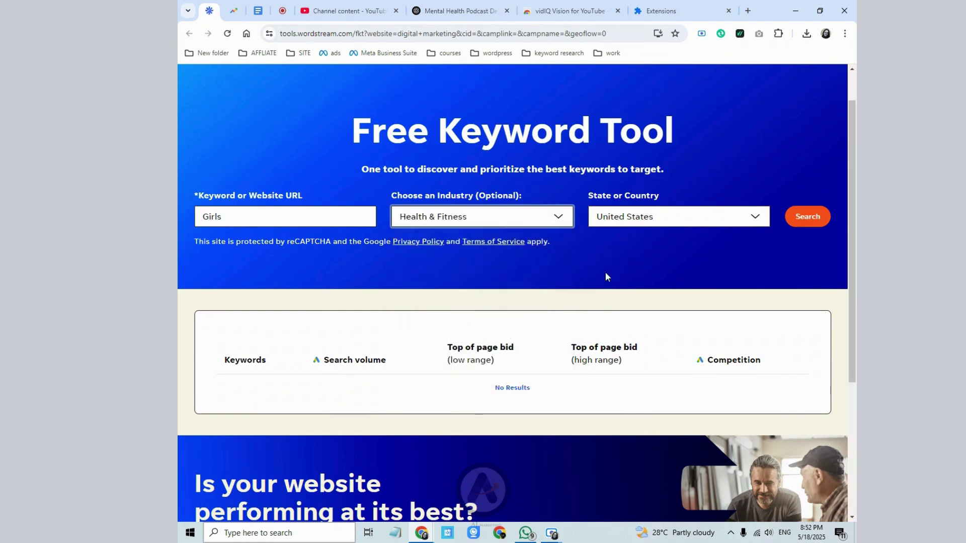
pyautogui.click(809, 218)
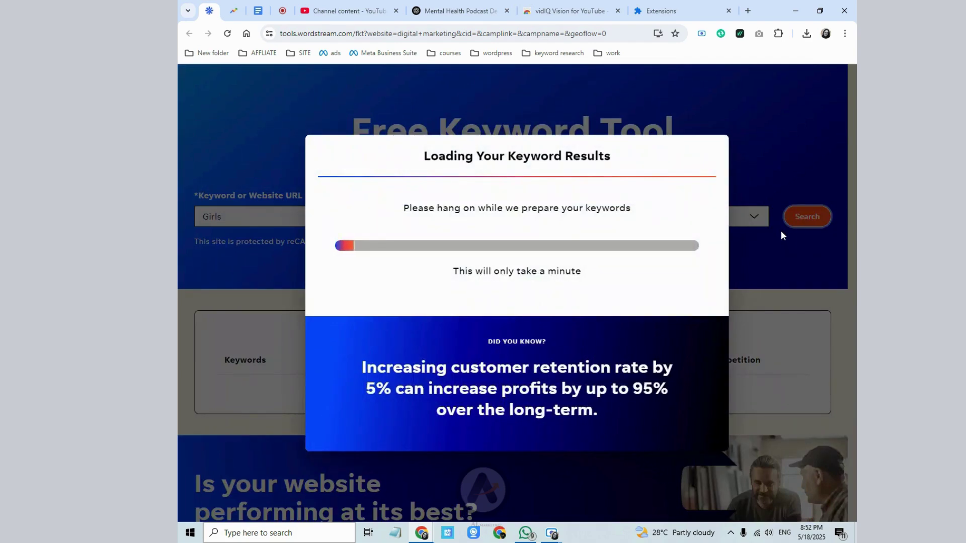
# - Inspect the top result 'fitness clubs near me': 1,830,000 searches, $1.60 low bid
pyautogui.scroll(-8, 262, 325)
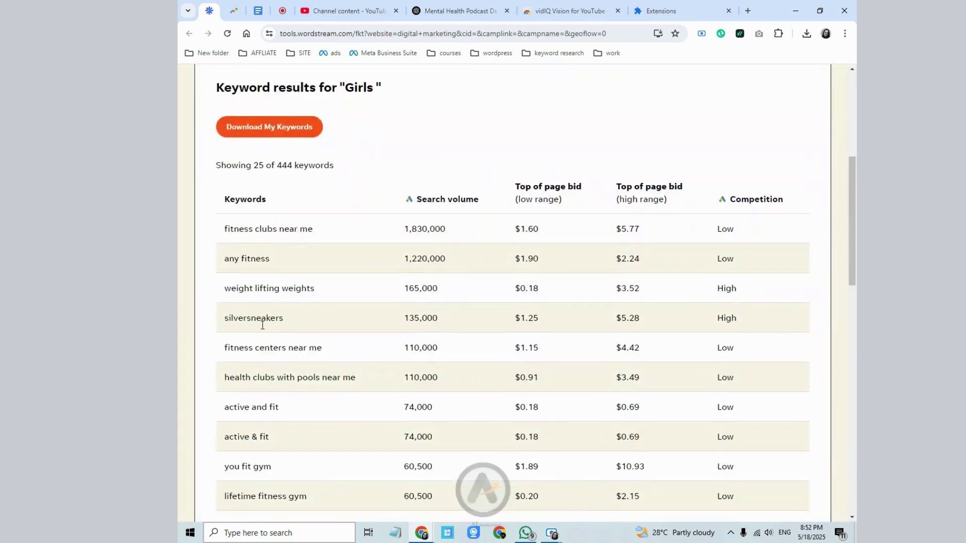
pyautogui.scroll(-3, 262, 325)
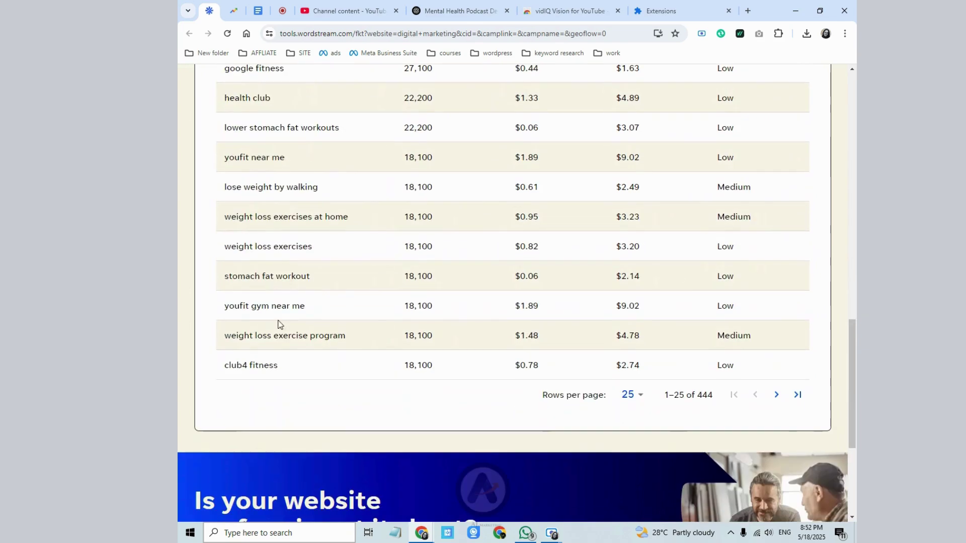
pyautogui.scroll(7, 356, 340)
pyautogui.scroll(7, 410, 344)
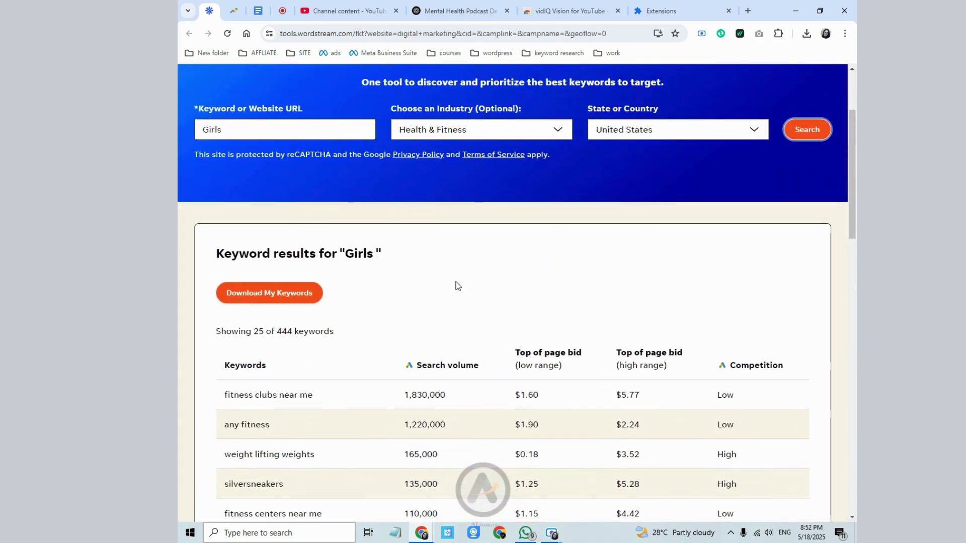
pyautogui.moveTo(222, 395); pyautogui.dragTo(301, 395)
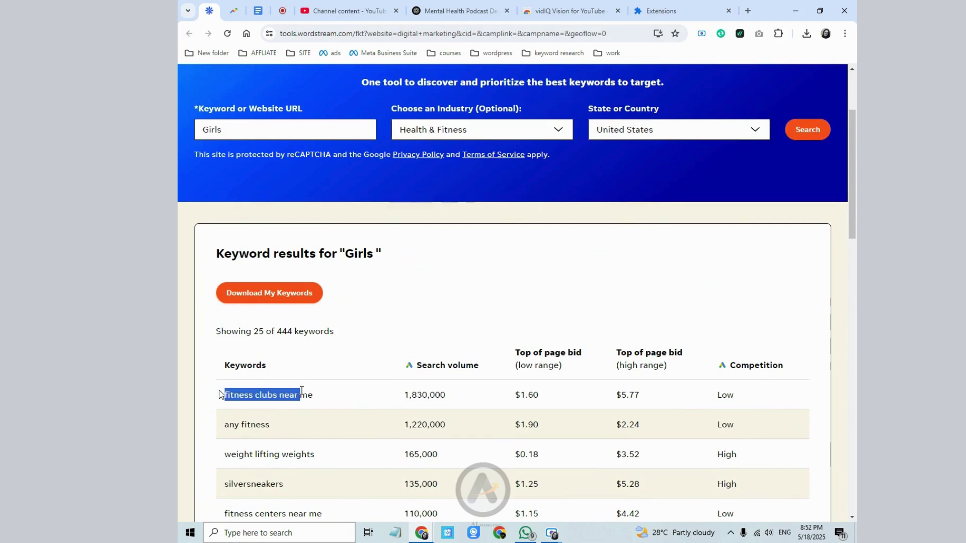
pyautogui.click(350, 375)
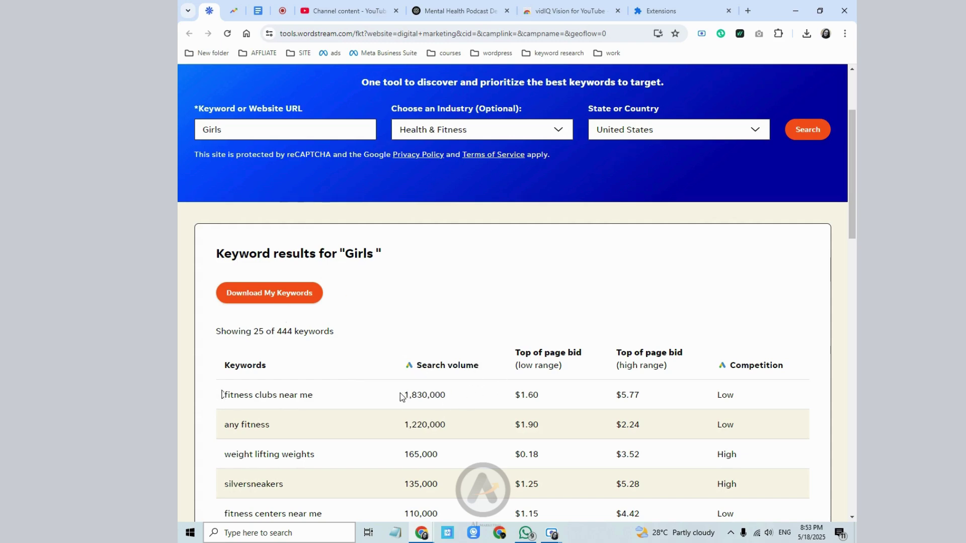
pyautogui.moveTo(403, 396); pyautogui.dragTo(457, 401)
pyautogui.click(519, 385)
pyautogui.moveTo(220, 394); pyautogui.dragTo(311, 398)
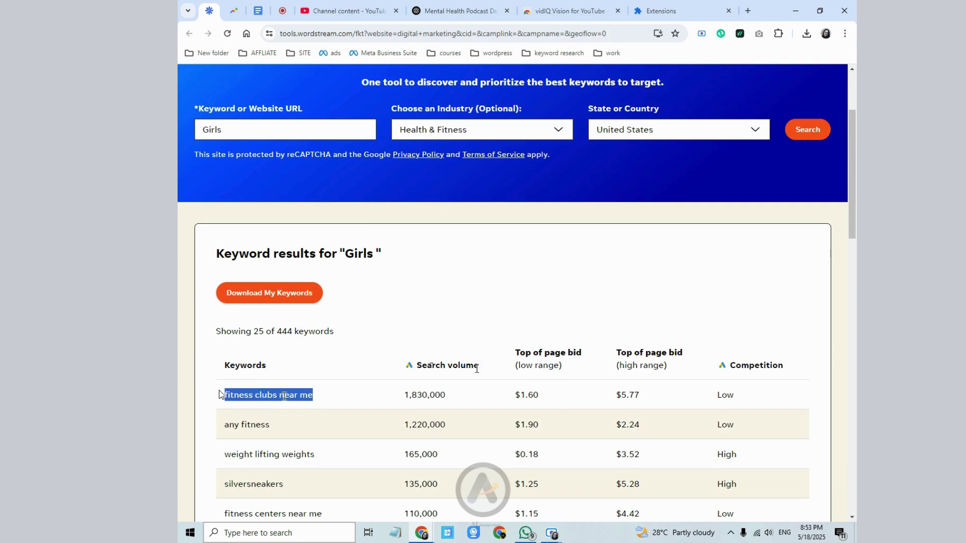
pyautogui.moveTo(401, 360); pyautogui.dragTo(465, 366)
pyautogui.moveTo(514, 398); pyautogui.dragTo(542, 401)
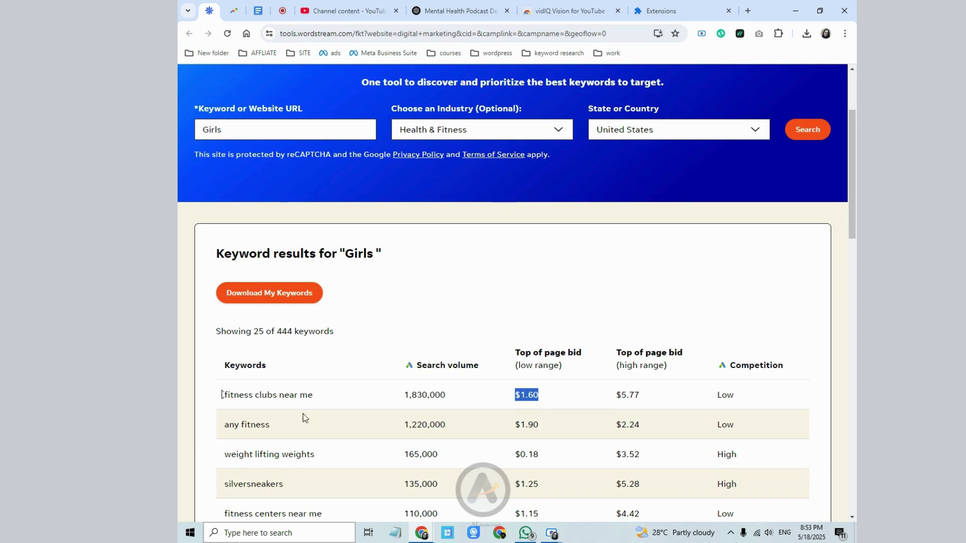
pyautogui.click(286, 397)
# - Scroll through more 'Girls' results, highlighting the keyword 'weight lifting weights'
pyautogui.doubleClick(285, 397)
pyautogui.click(681, 402)
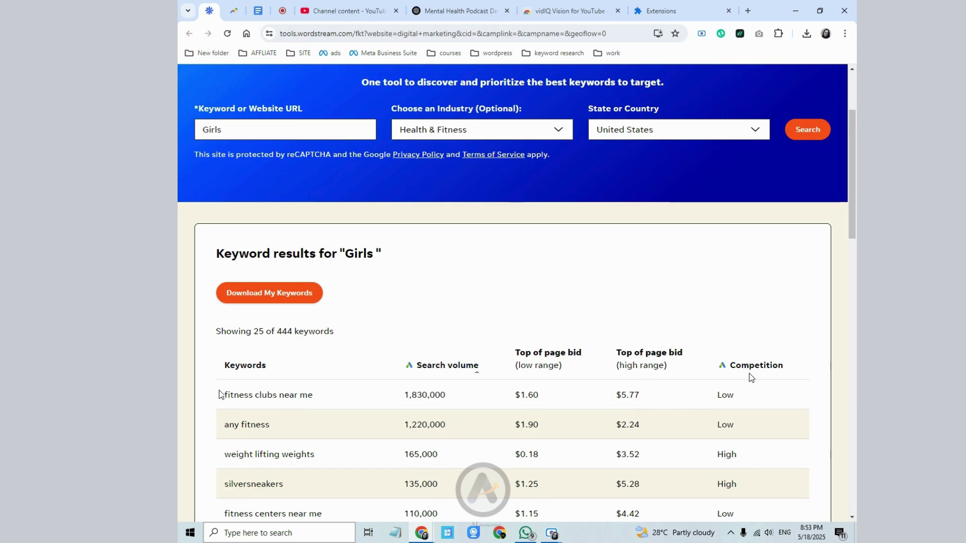
pyautogui.scroll(-1, 750, 374)
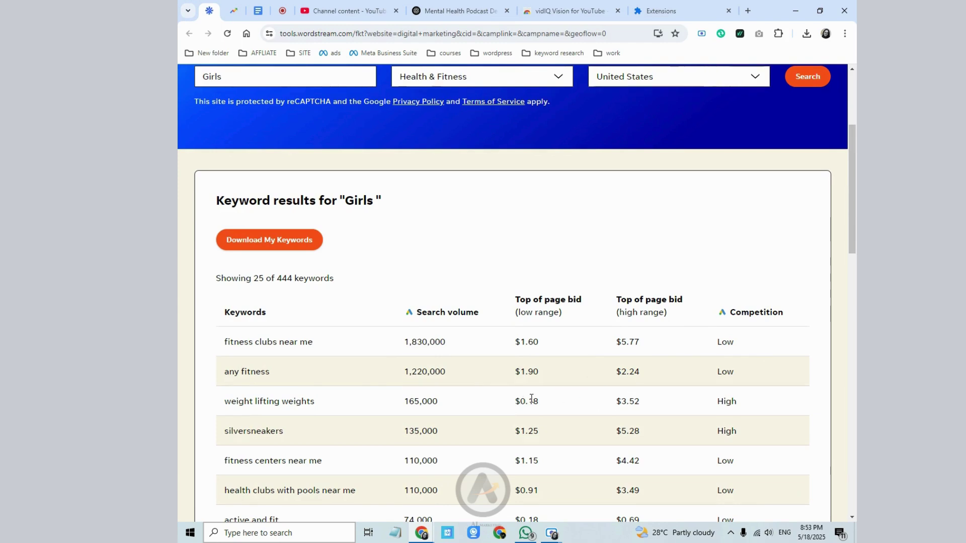
pyautogui.moveTo(230, 400); pyautogui.dragTo(319, 404)
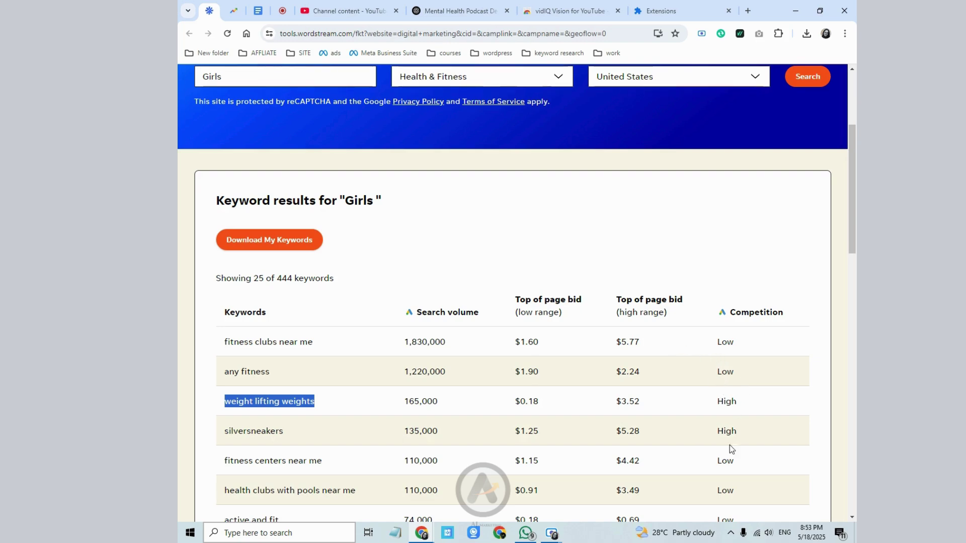
pyautogui.scroll(-6, 730, 452)
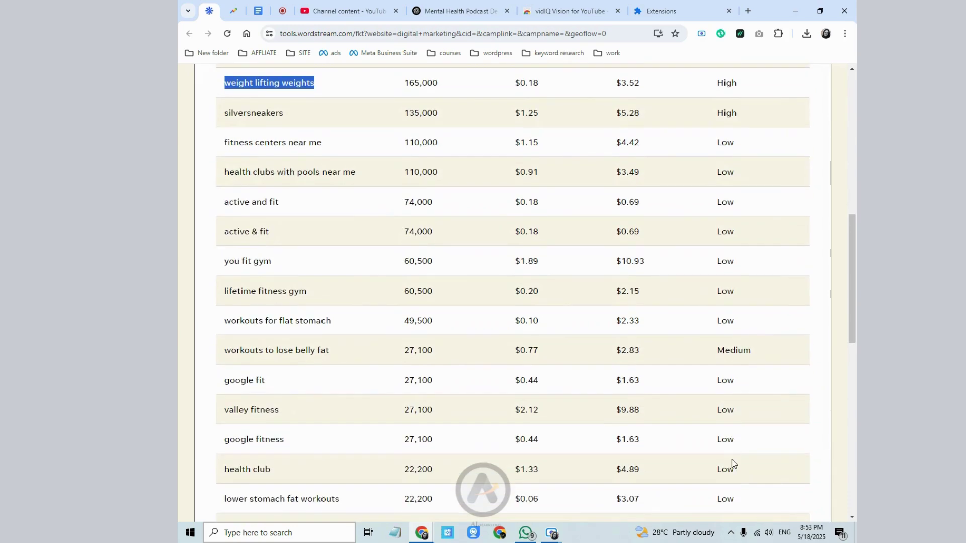
pyautogui.scroll(3, 732, 458)
pyautogui.scroll(-3, 731, 458)
pyautogui.scroll(5, 675, 359)
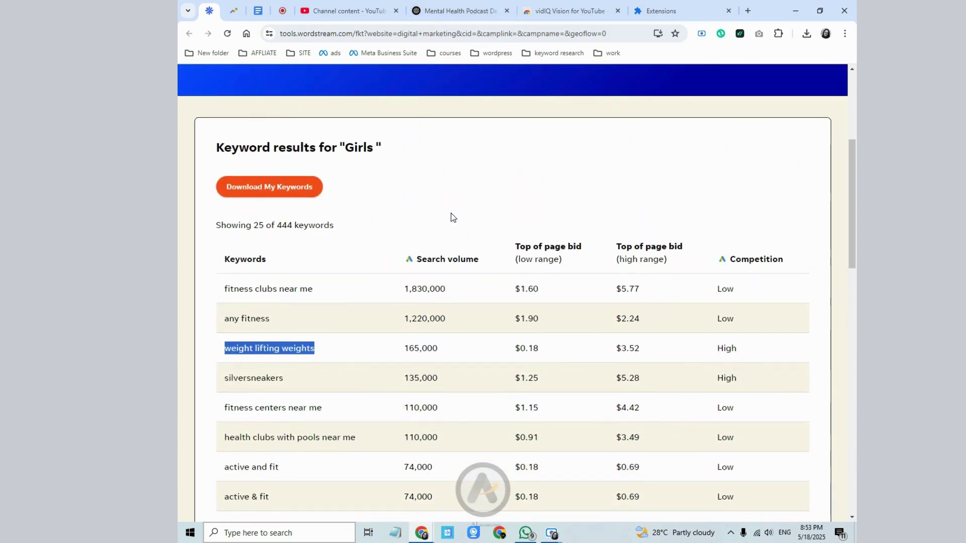
pyautogui.scroll(4, 402, 187)
# - Paste ChatGPT's whole suggested tag list into Tags, then delete the overlong combined tag
pyautogui.click(348, 10)
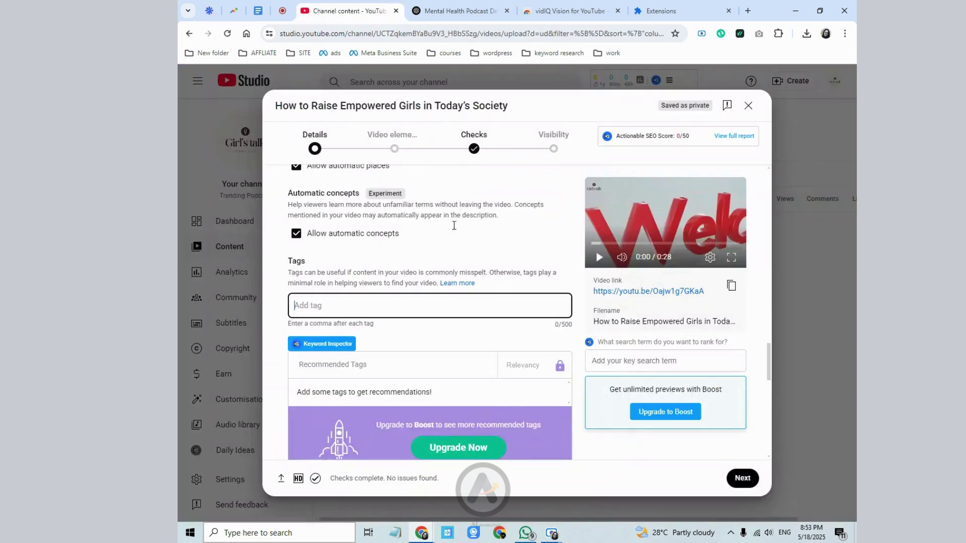
pyautogui.click(461, 10)
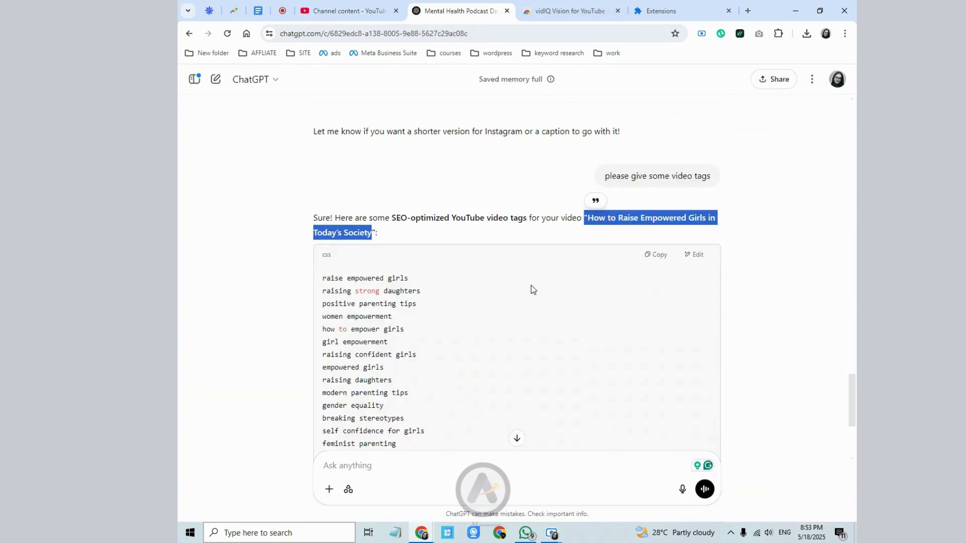
pyautogui.click(384, 285)
pyautogui.moveTo(322, 277); pyautogui.dragTo(410, 318)
pyautogui.rightClick(391, 302)
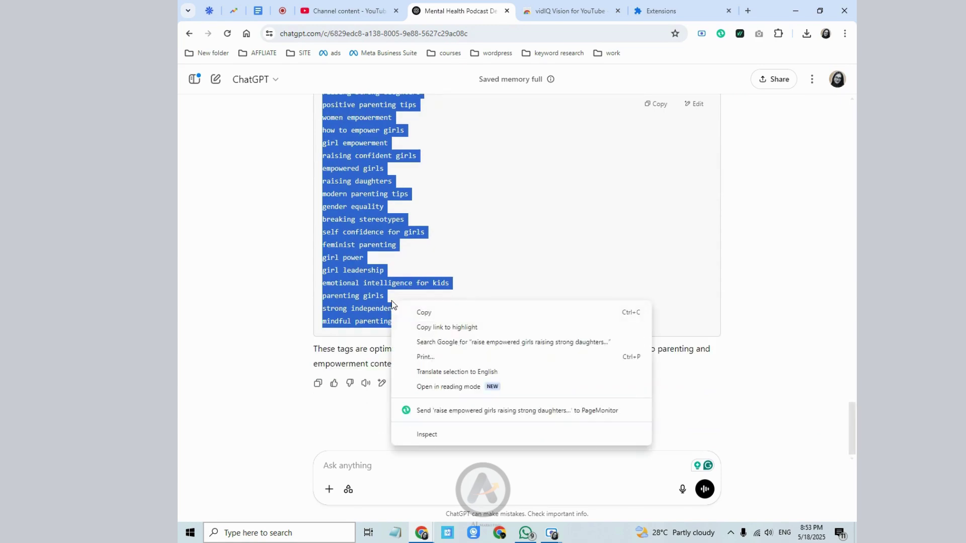
pyautogui.click(402, 317)
pyautogui.rightClick(367, 133)
pyautogui.click(390, 146)
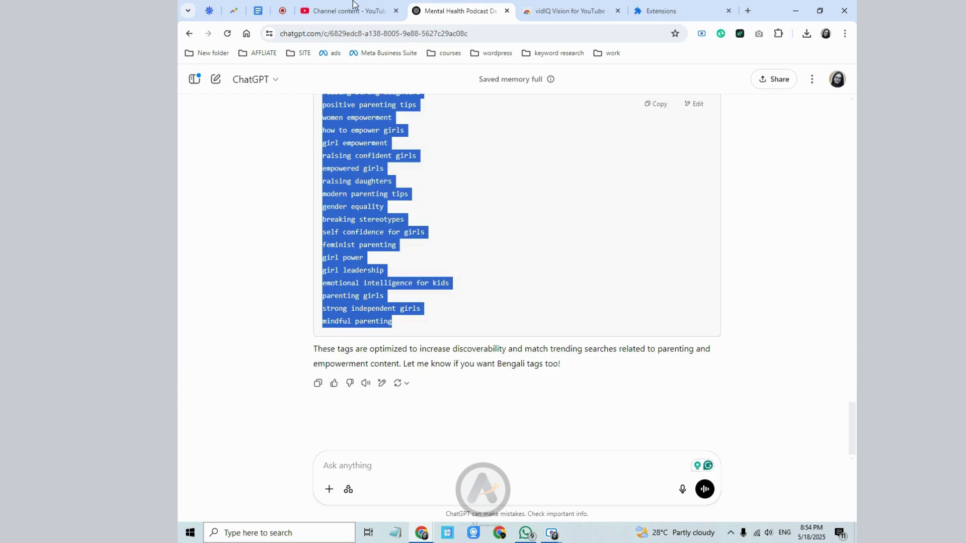
pyautogui.click(352, 11)
pyautogui.rightClick(323, 306)
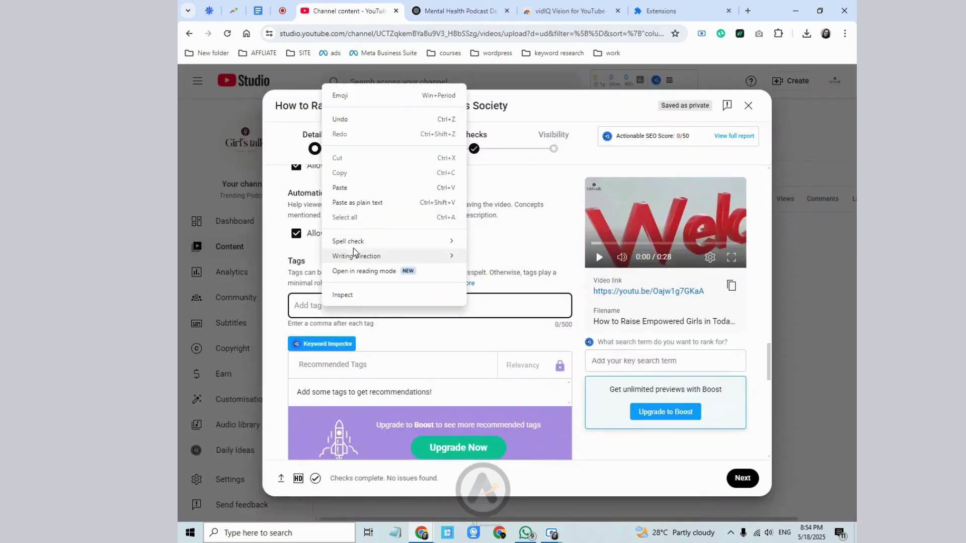
pyautogui.click(375, 188)
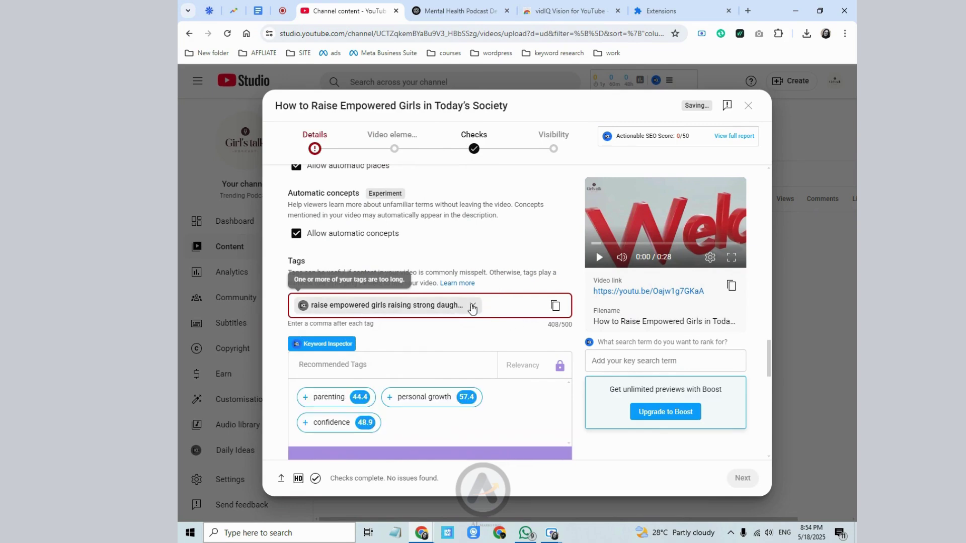
pyautogui.click(472, 307)
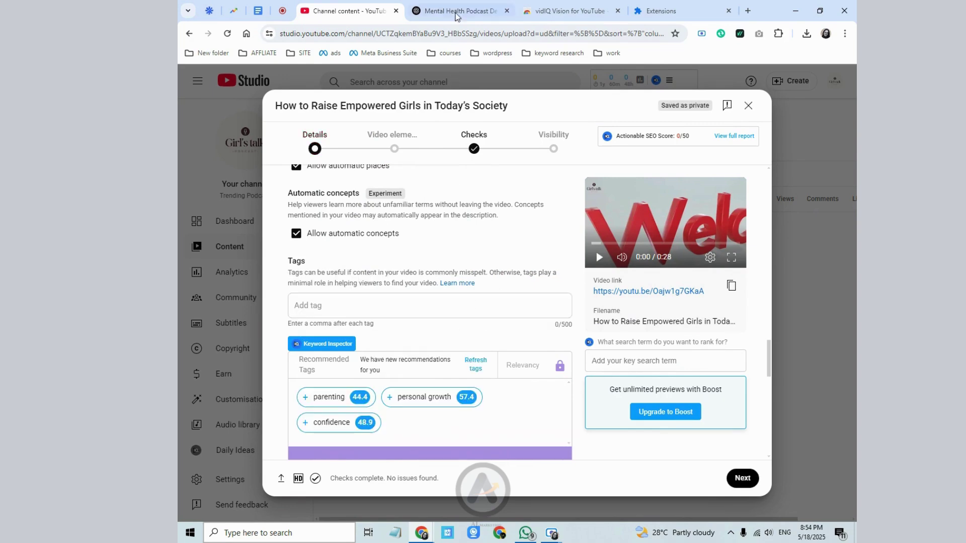
# - Copy 'raise empowered girls' from the chat and add it as a tag
pyautogui.click(457, 14)
pyautogui.scroll(2, 445, 267)
pyautogui.click(331, 186)
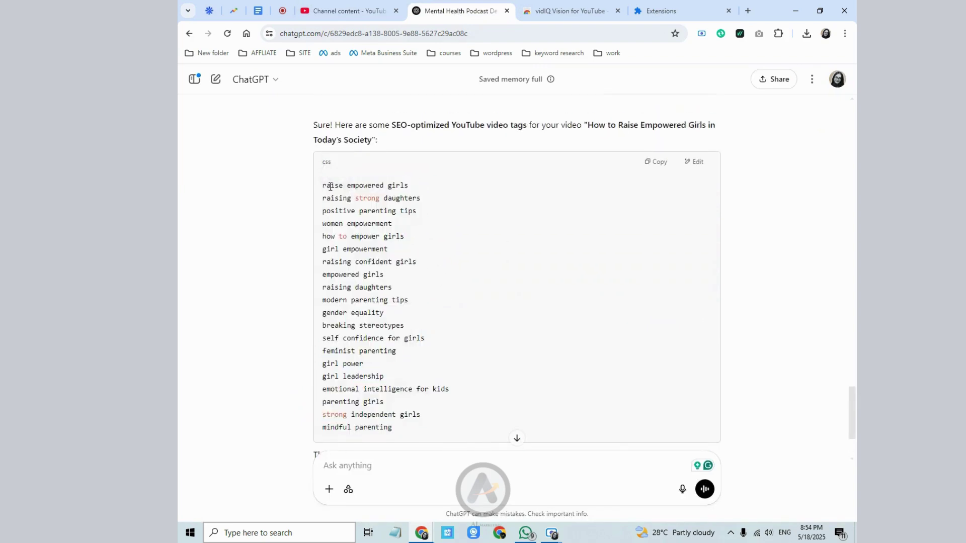
pyautogui.moveTo(323, 186); pyautogui.dragTo(410, 194)
pyautogui.rightClick(410, 194)
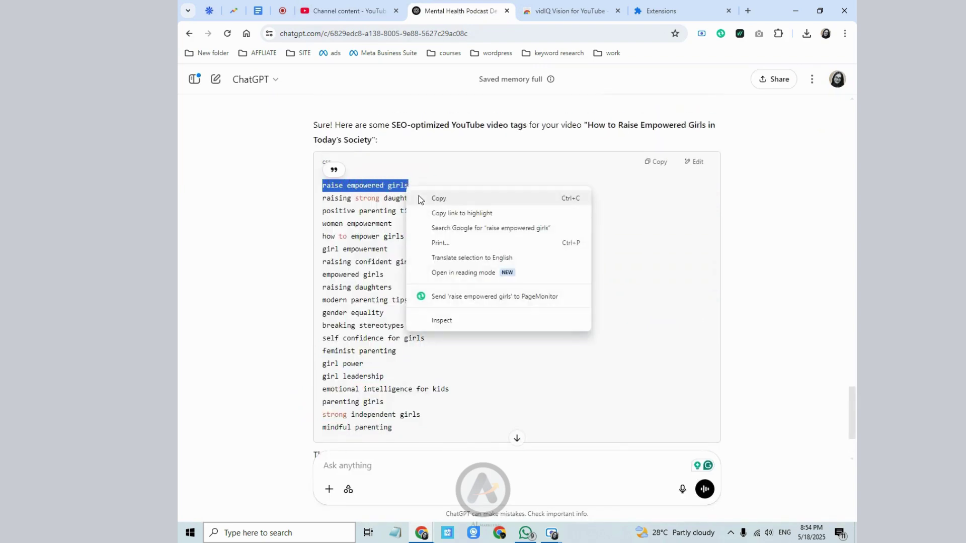
pyautogui.click(433, 199)
pyautogui.click(344, 7)
pyautogui.click(318, 305)
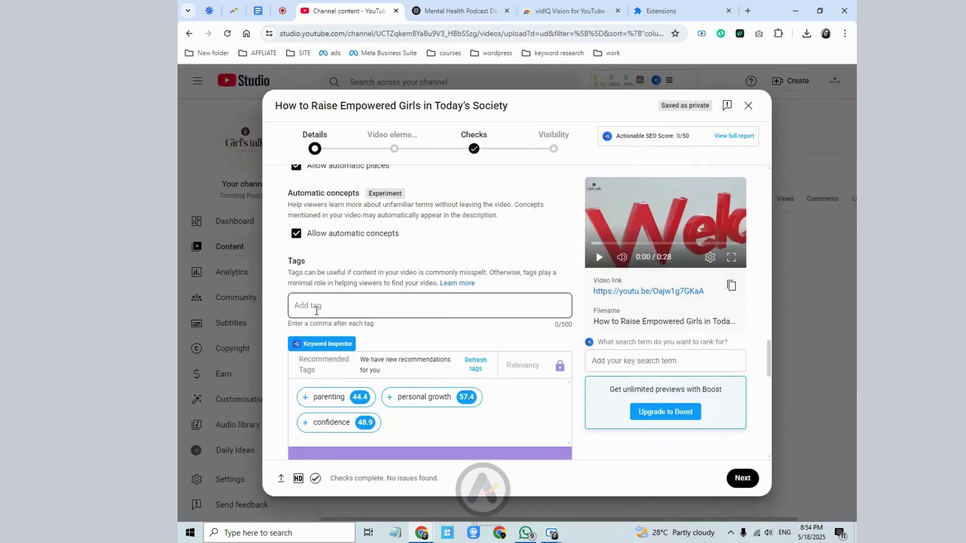
pyautogui.rightClick(315, 307)
pyautogui.click(361, 192)
# - Copy 'raising strong daughters' from the chat and add it as a tag
pyautogui.click(453, 10)
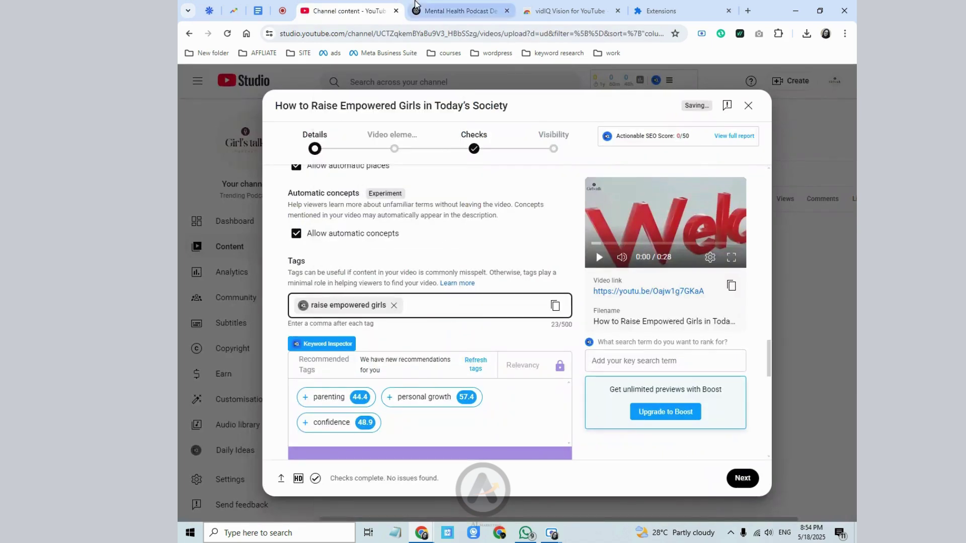
pyautogui.moveTo(323, 197); pyautogui.dragTo(425, 197)
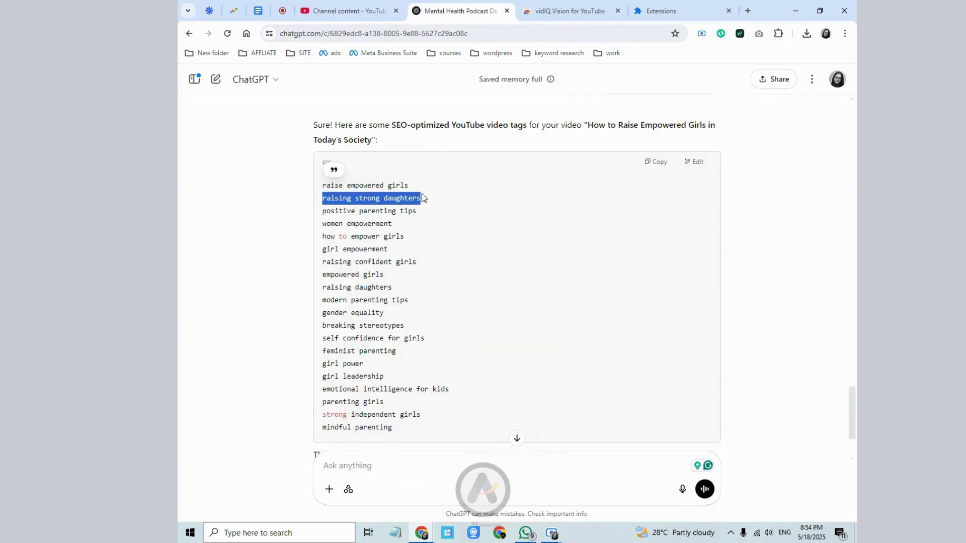
pyautogui.rightClick(417, 202)
pyautogui.click(419, 207)
pyautogui.click(344, 10)
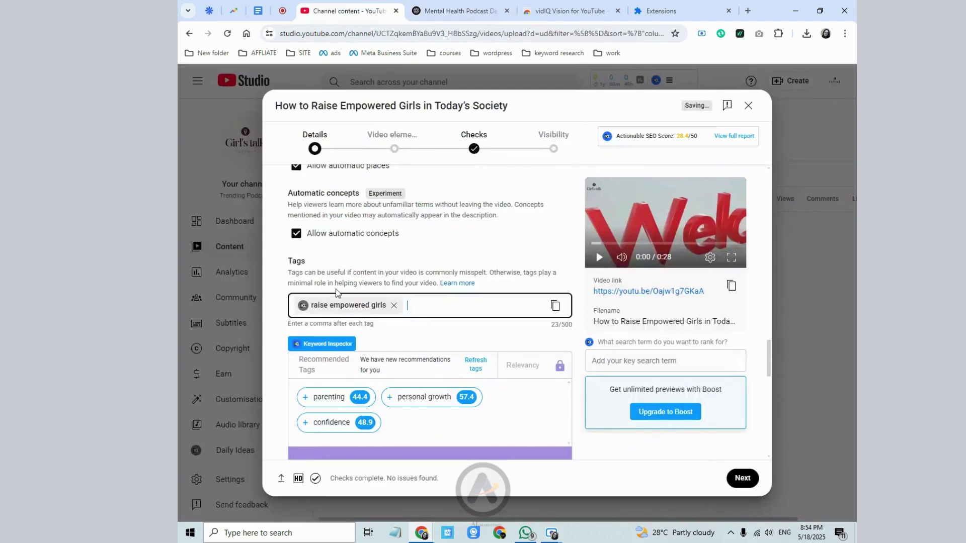
pyautogui.rightClick(438, 305)
pyautogui.click(488, 190)
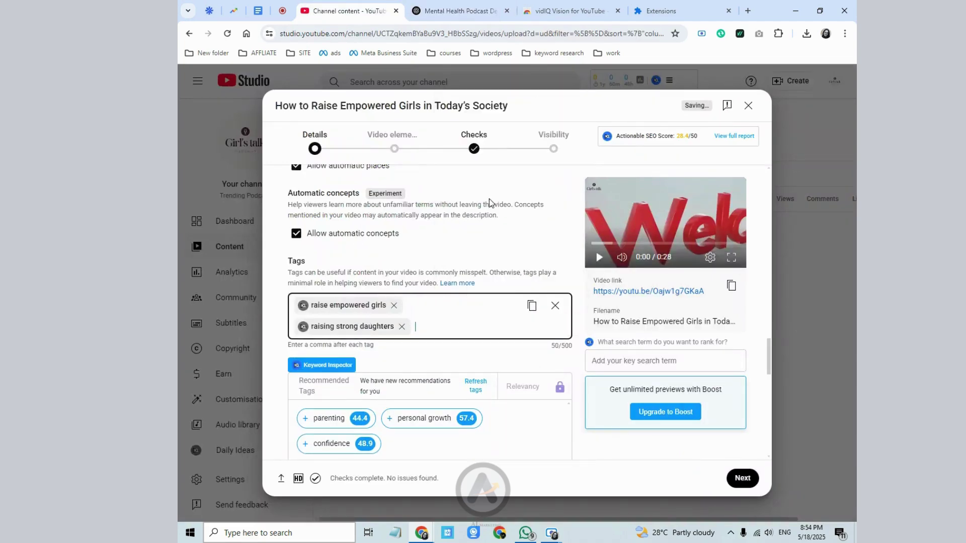
# - Copy the suggested tags 'positive parenting tips' and 'women empowerment' from the chat
pyautogui.click(452, 11)
pyautogui.click(396, 300)
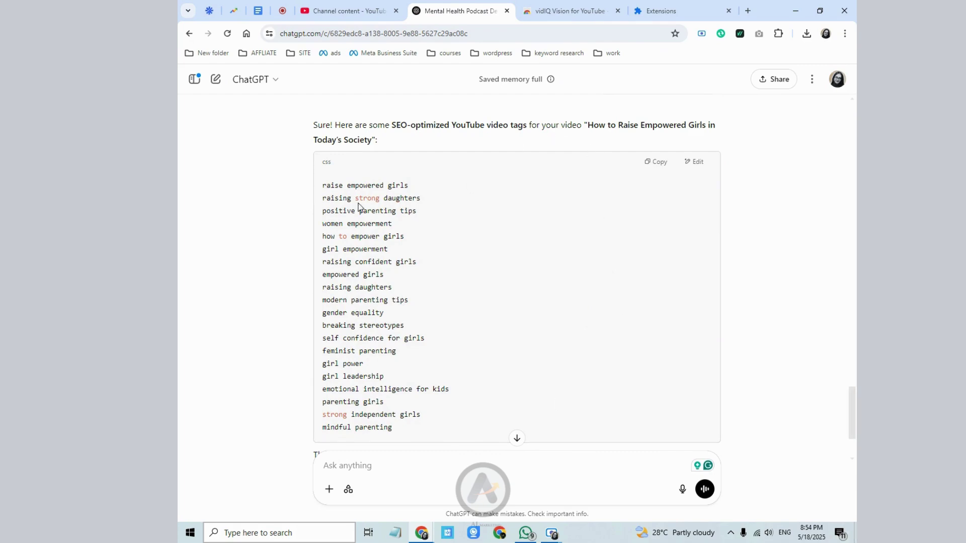
pyautogui.moveTo(319, 220); pyautogui.dragTo(433, 222)
pyautogui.click(423, 215)
pyautogui.moveTo(321, 214); pyautogui.dragTo(420, 222)
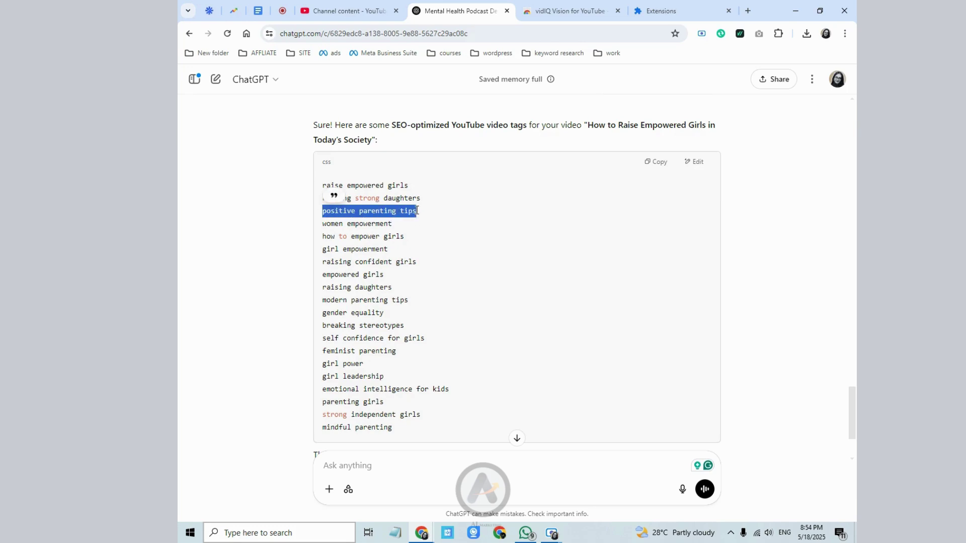
pyautogui.rightClick(423, 223)
pyautogui.click(424, 222)
pyautogui.moveTo(323, 224); pyautogui.dragTo(393, 224)
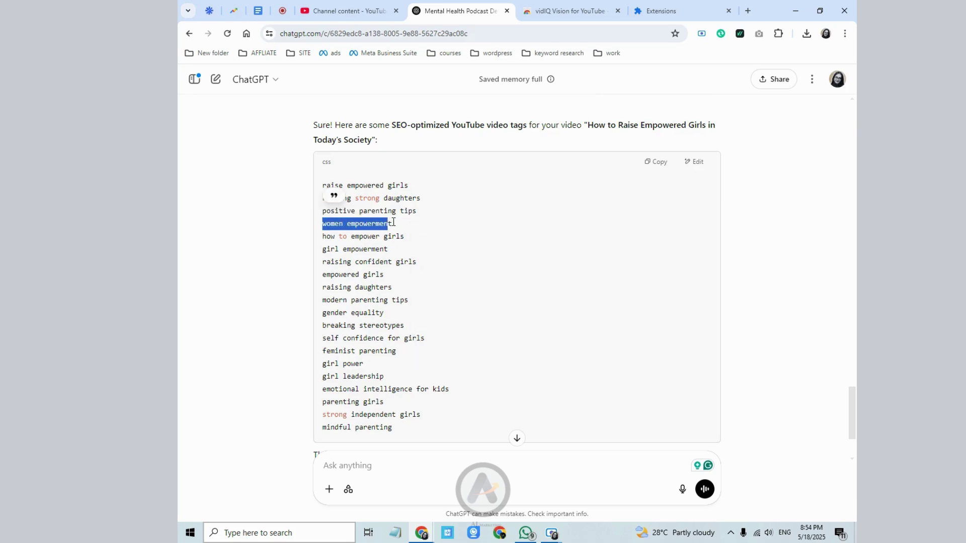
pyautogui.rightClick(388, 226)
pyautogui.click(403, 233)
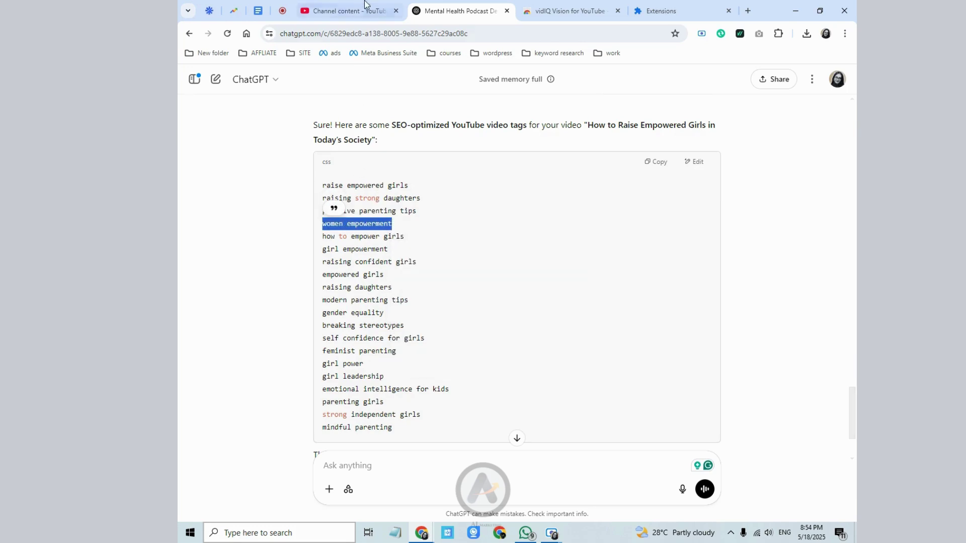
pyautogui.click(347, 10)
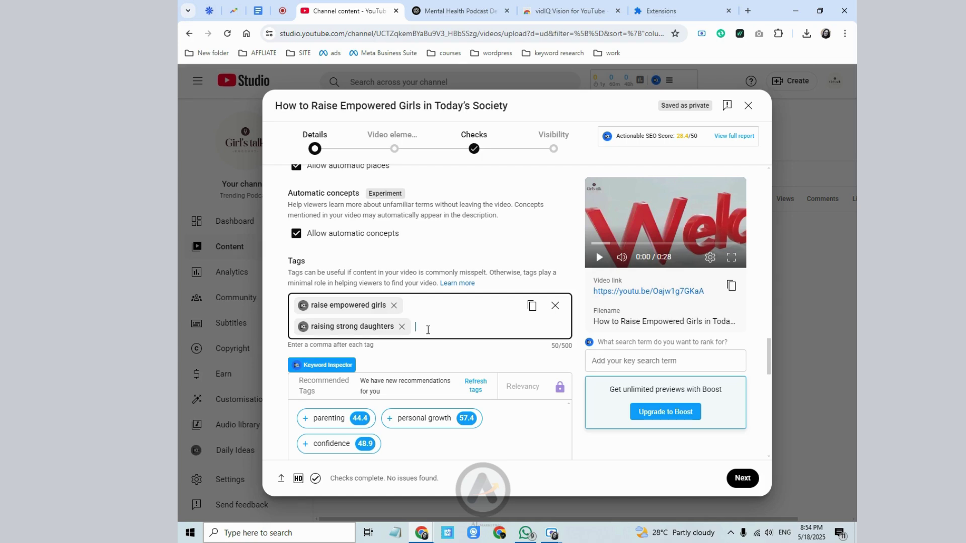
# - Add 'women empowerment' and 'positive parenting tips' as tags from the Win+V clipboard history
pyautogui.press('super+v')
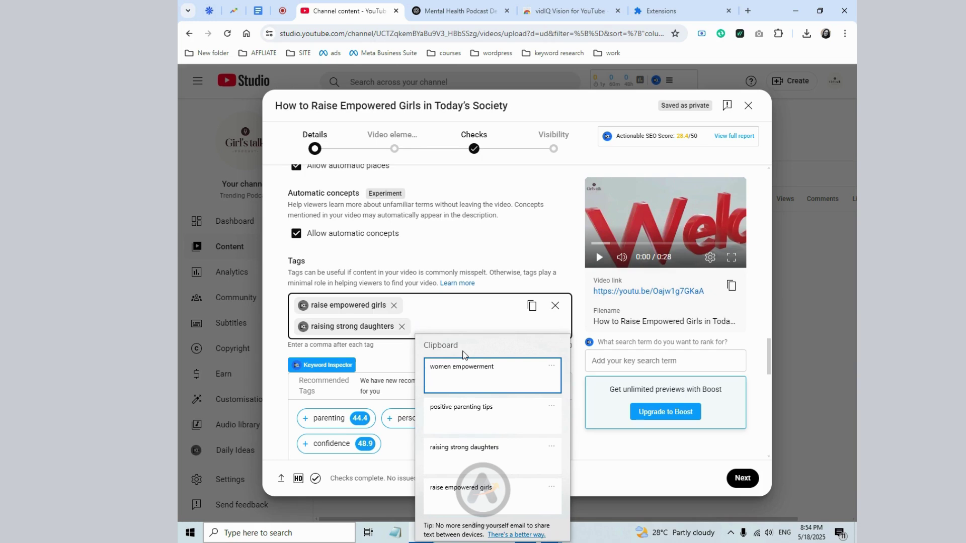
pyautogui.scroll(-1, 495, 500)
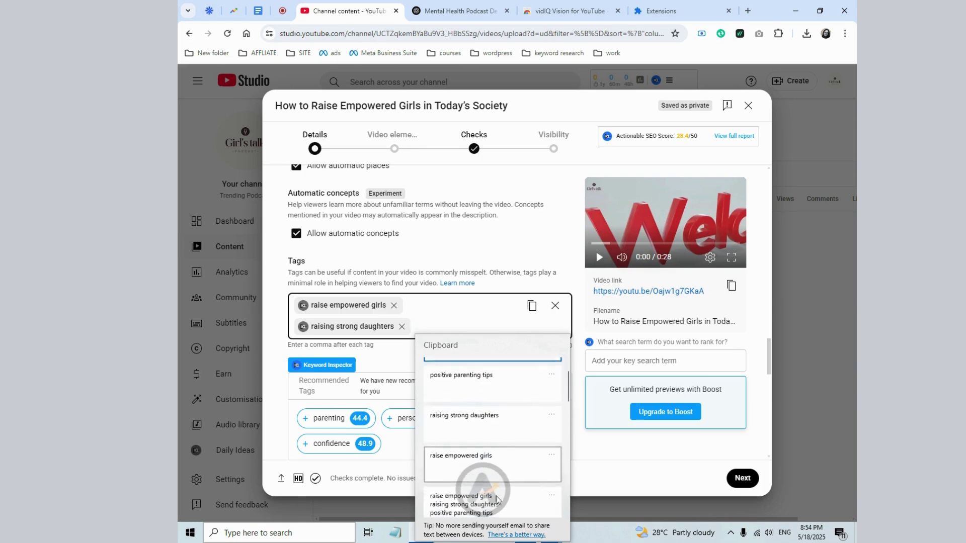
pyautogui.scroll(2, 493, 453)
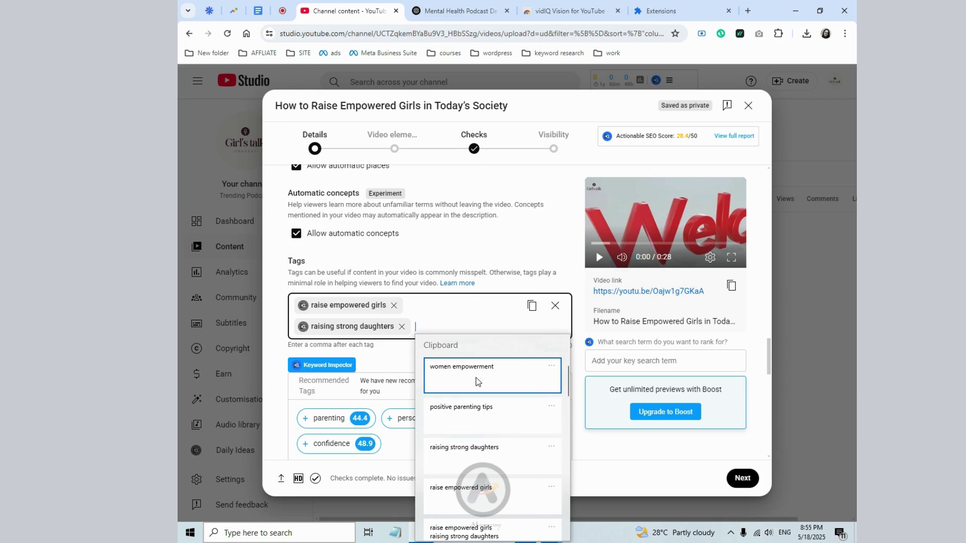
pyautogui.click(477, 382)
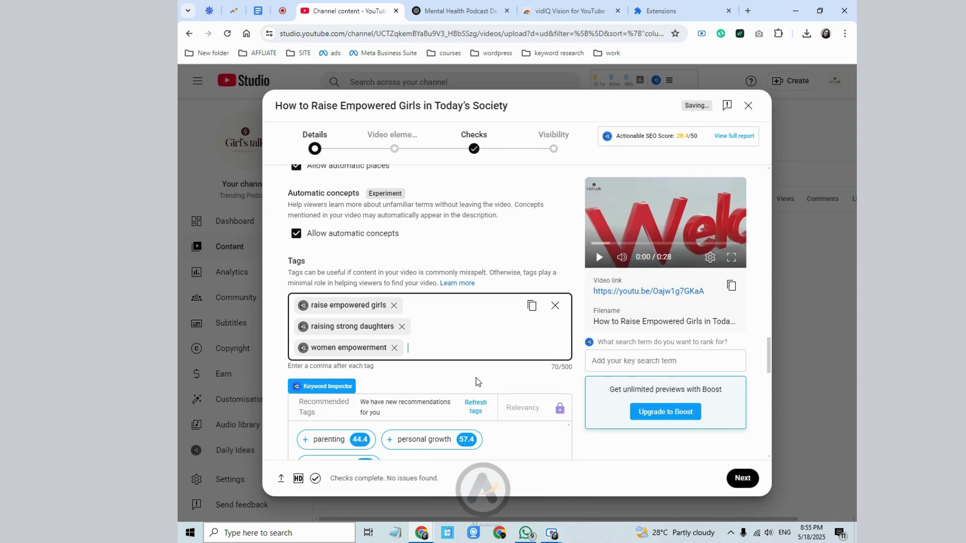
pyautogui.press('super+v')
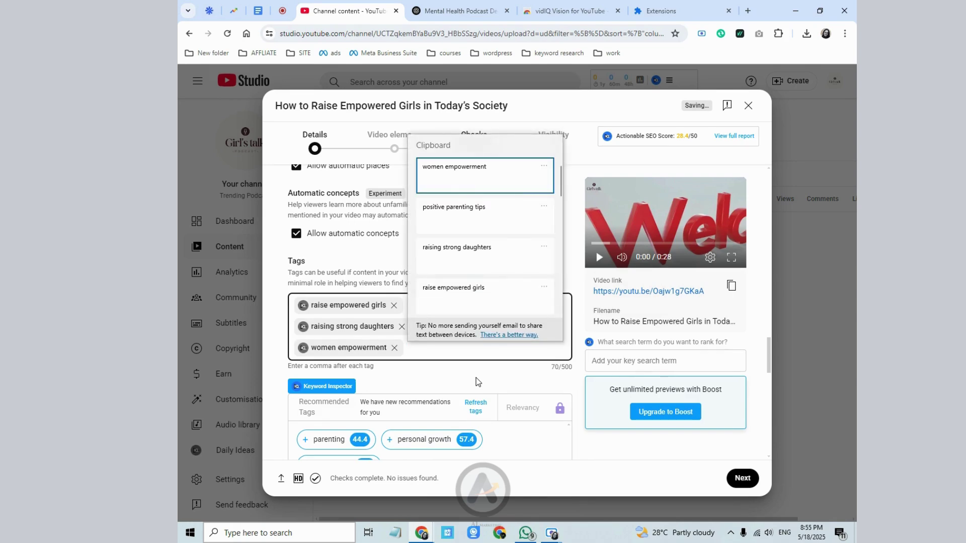
pyautogui.press('Down')
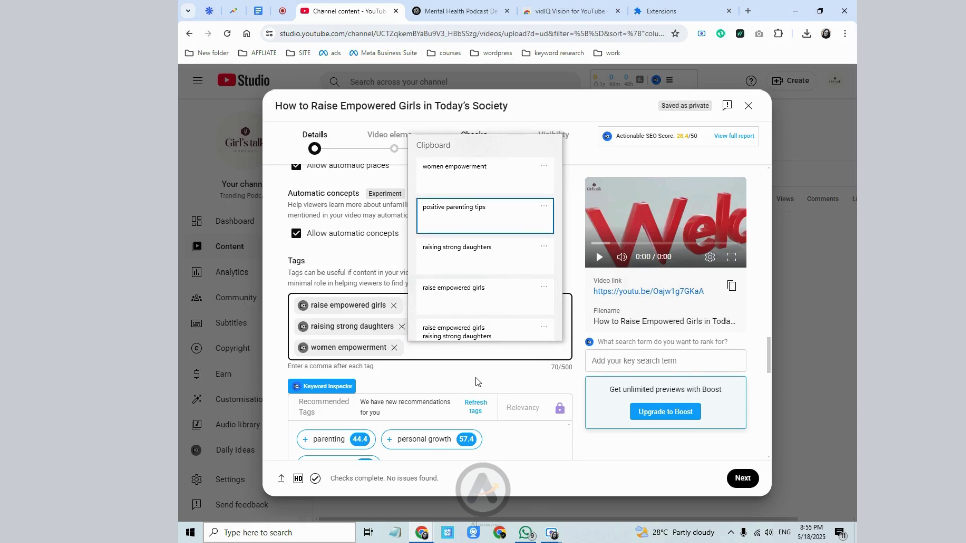
pyautogui.press('Return')
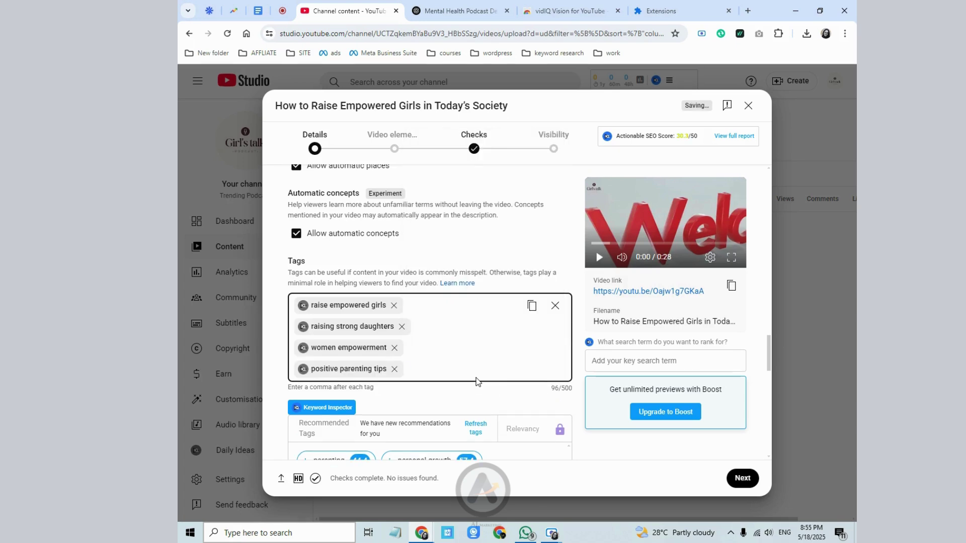
pyautogui.press('super+v')
pyautogui.press('Down')
pyautogui.press('Down')
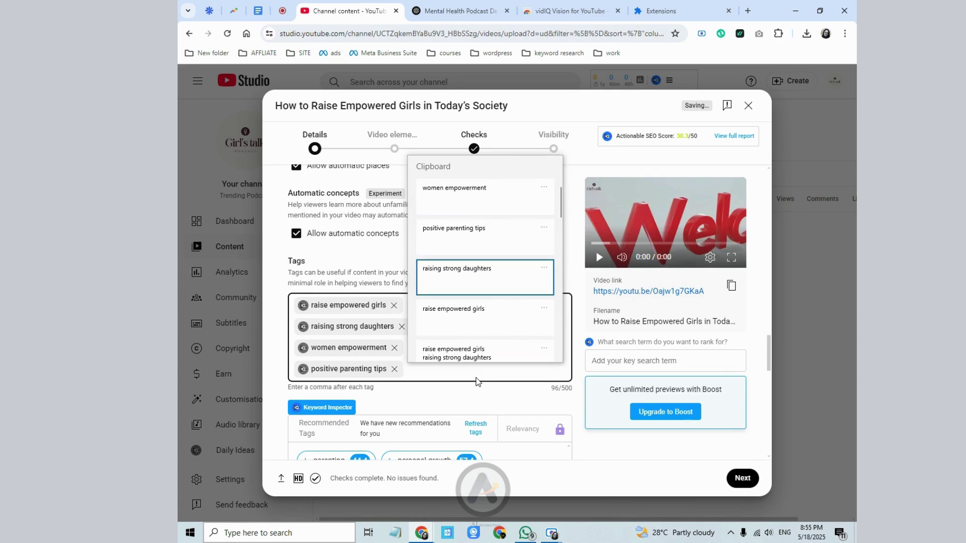
pyautogui.press('Down')
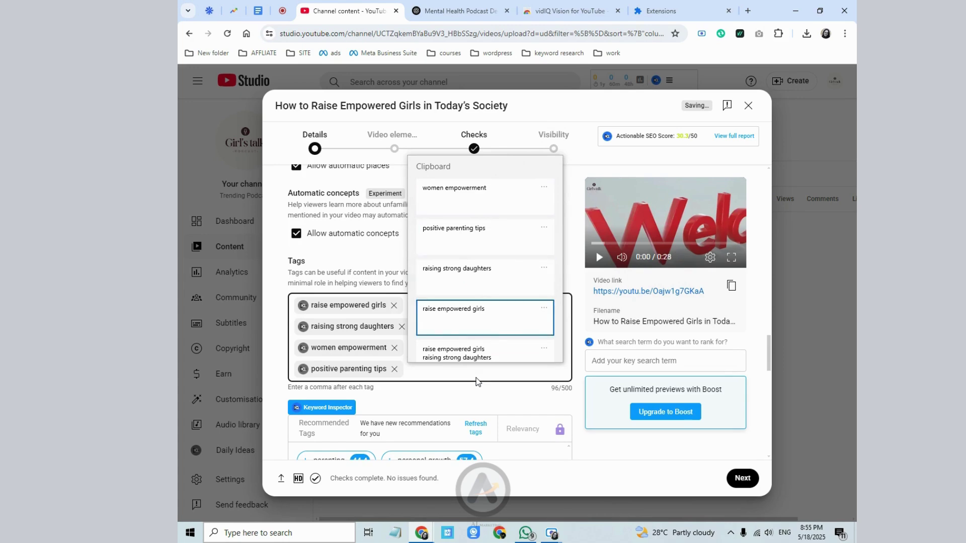
pyautogui.press('Escape')
# - Add vidIQ's recommended tags 'parenting', 'personal growth' and 'confidence' to the video
pyautogui.scroll(3, 477, 384)
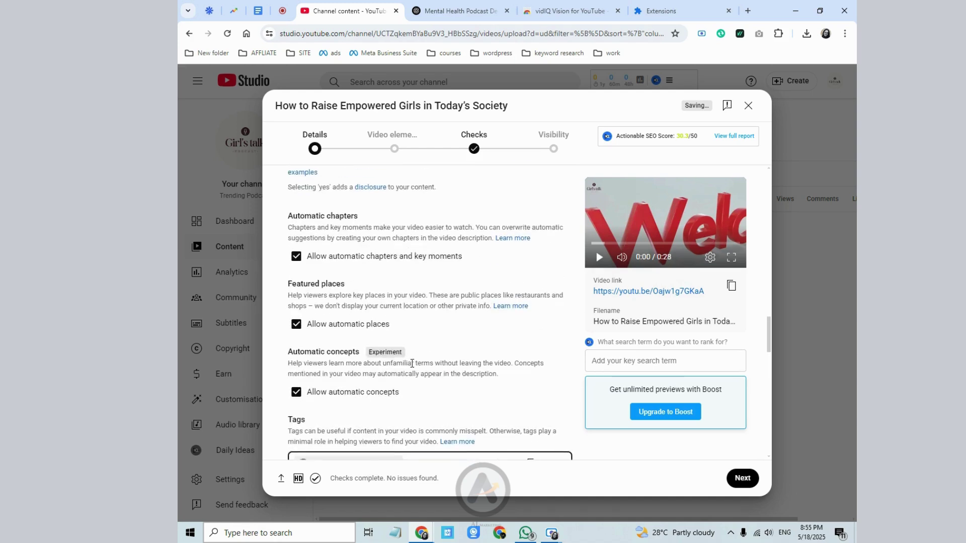
pyautogui.scroll(-3, 395, 371)
pyautogui.scroll(-2, 438, 371)
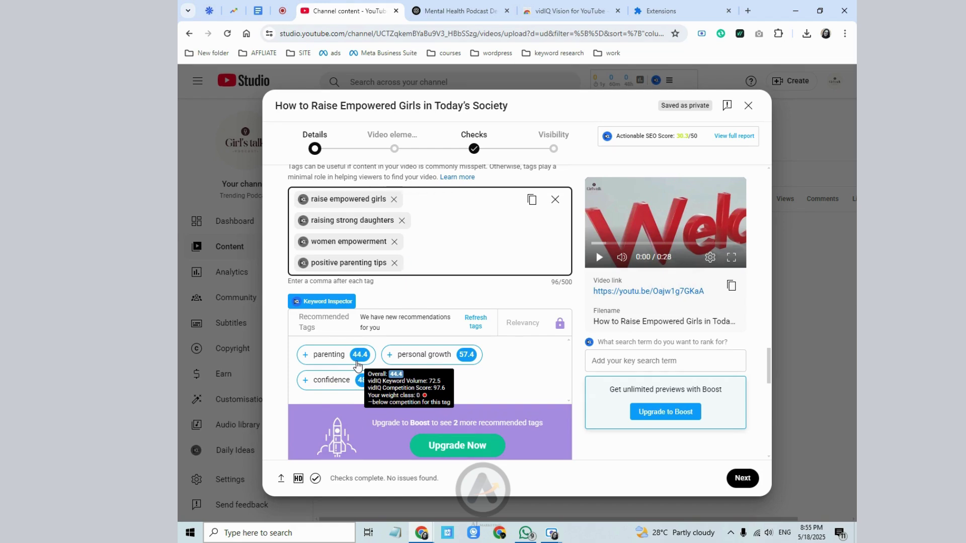
pyautogui.click(305, 357)
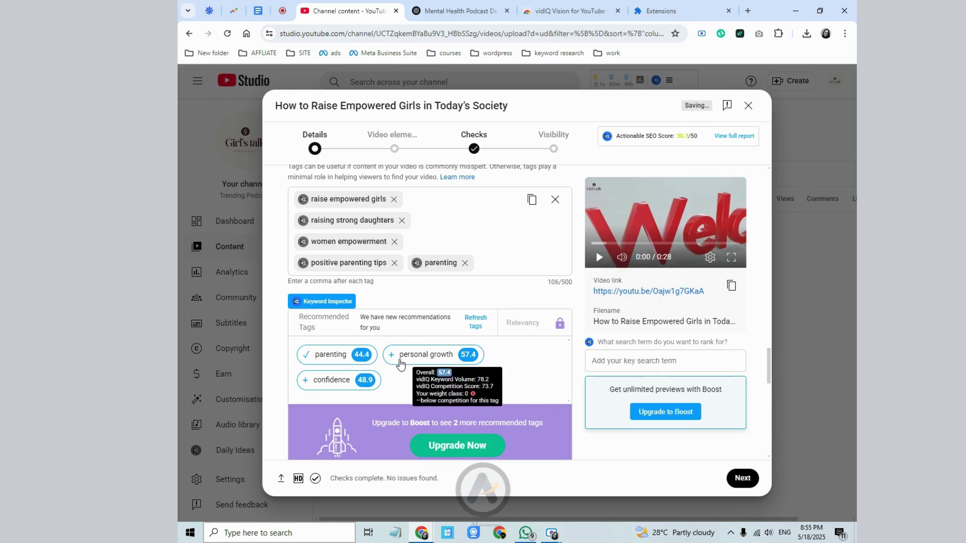
pyautogui.click(393, 355)
pyautogui.click(306, 402)
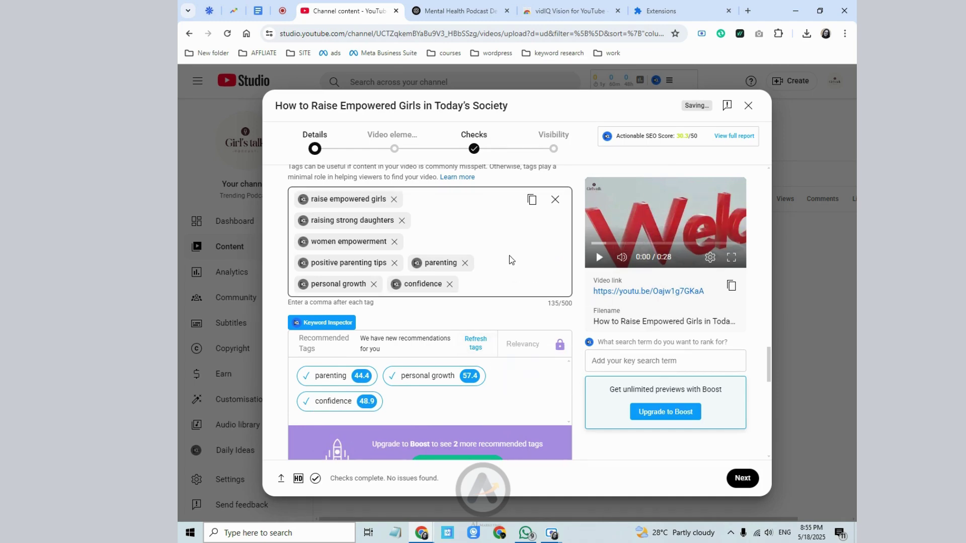
pyautogui.scroll(1, 513, 248)
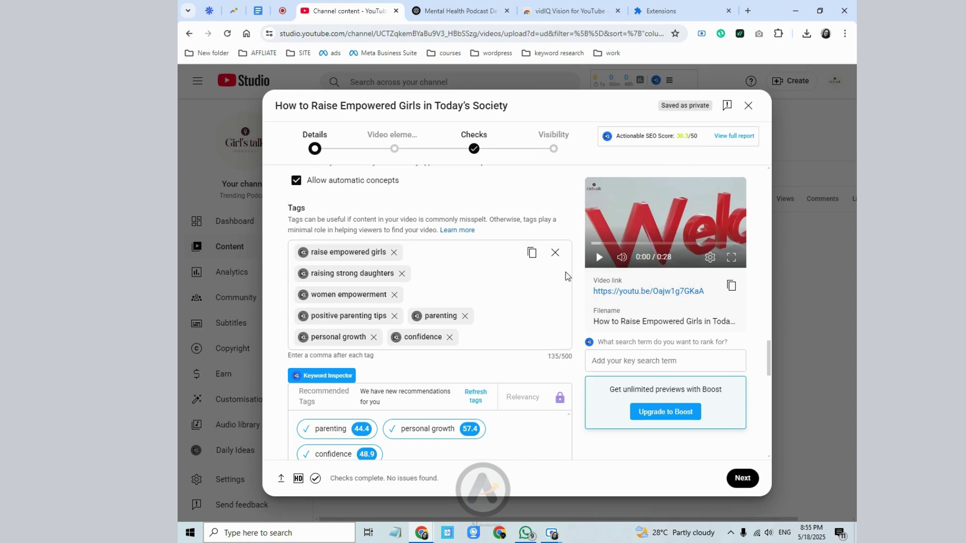
pyautogui.scroll(-10, 568, 275)
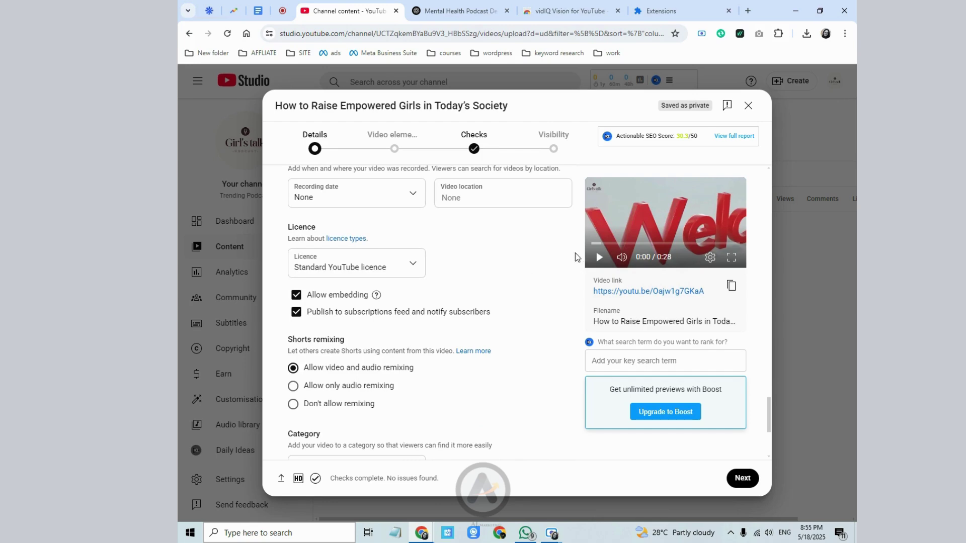
# - Try the Education category, then set the category back to People and blogs
pyautogui.scroll(3, 594, 327)
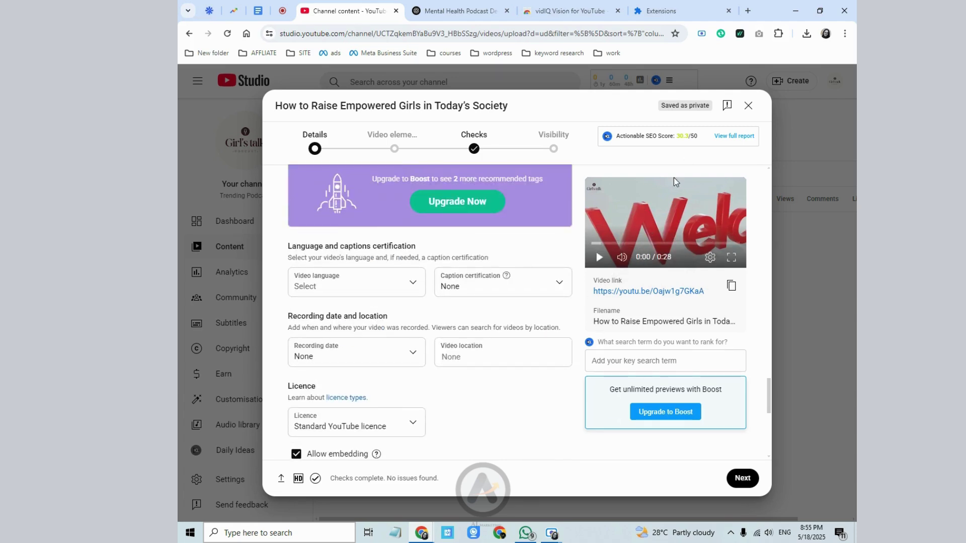
pyautogui.scroll(-6, 411, 219)
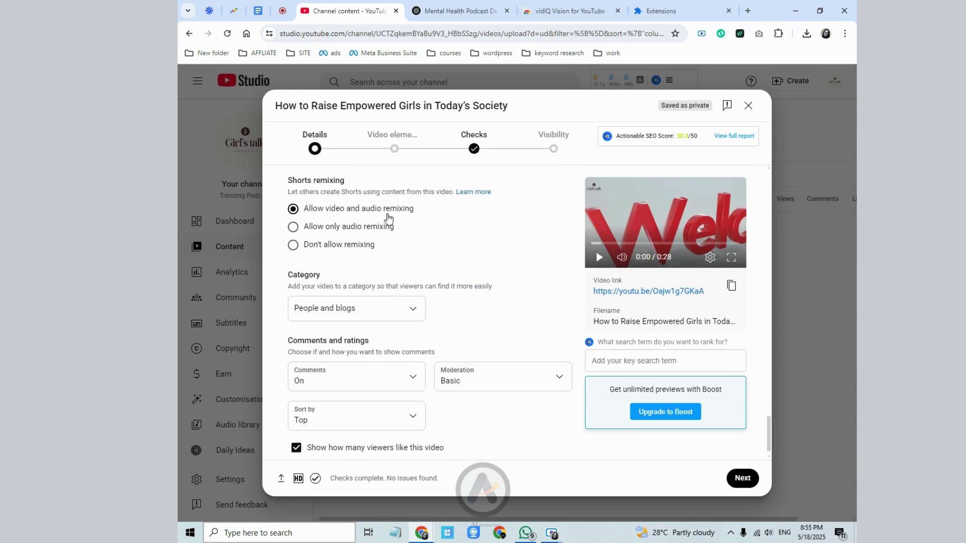
pyautogui.click(352, 309)
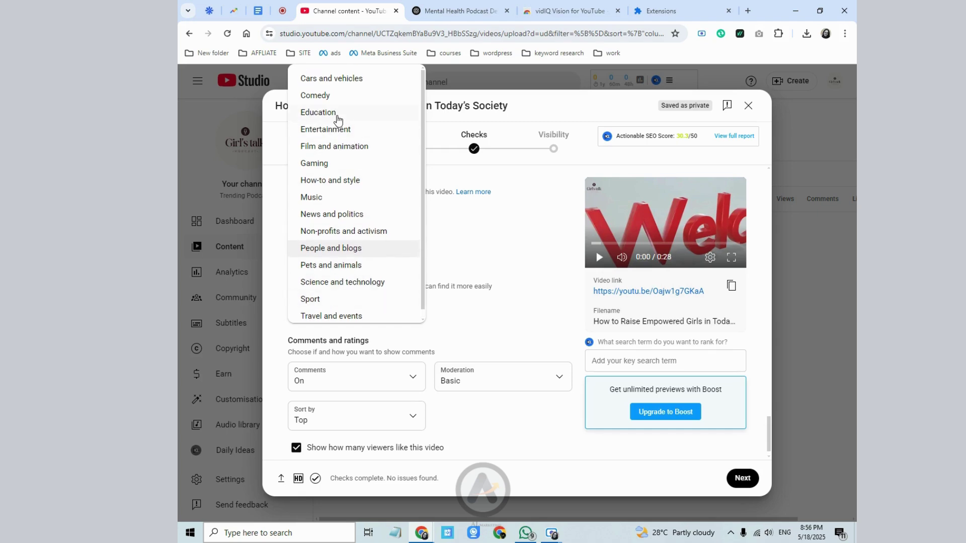
pyautogui.click(338, 119)
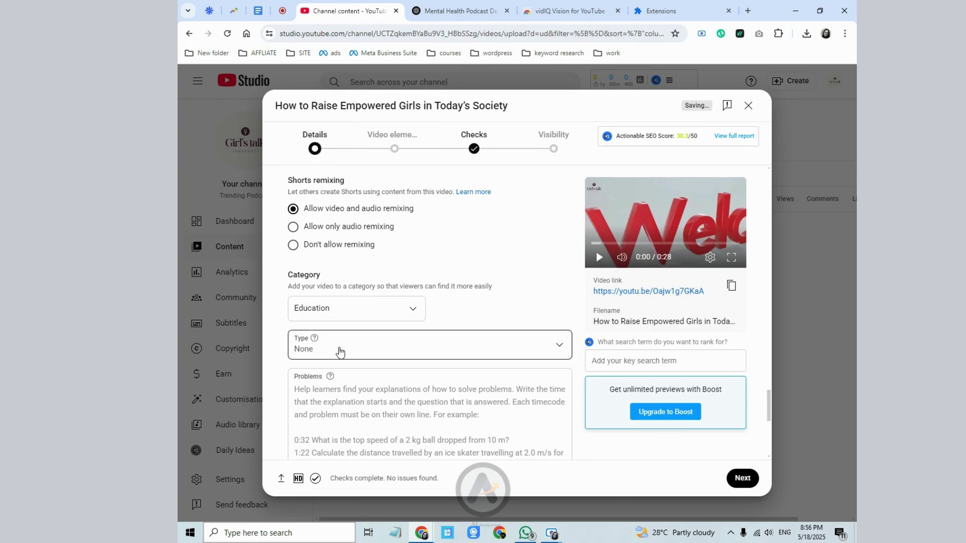
pyautogui.scroll(-2, 340, 354)
pyautogui.click(347, 216)
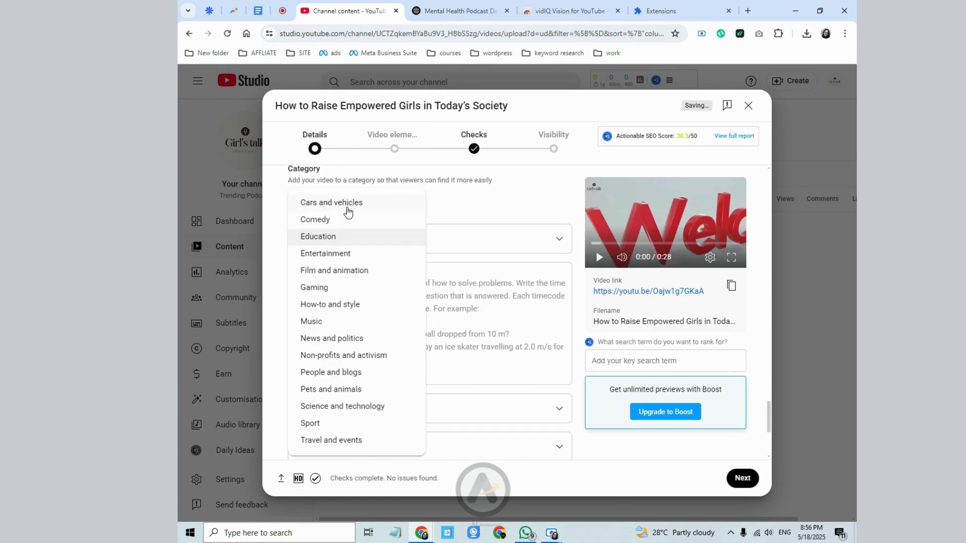
pyautogui.click(457, 308)
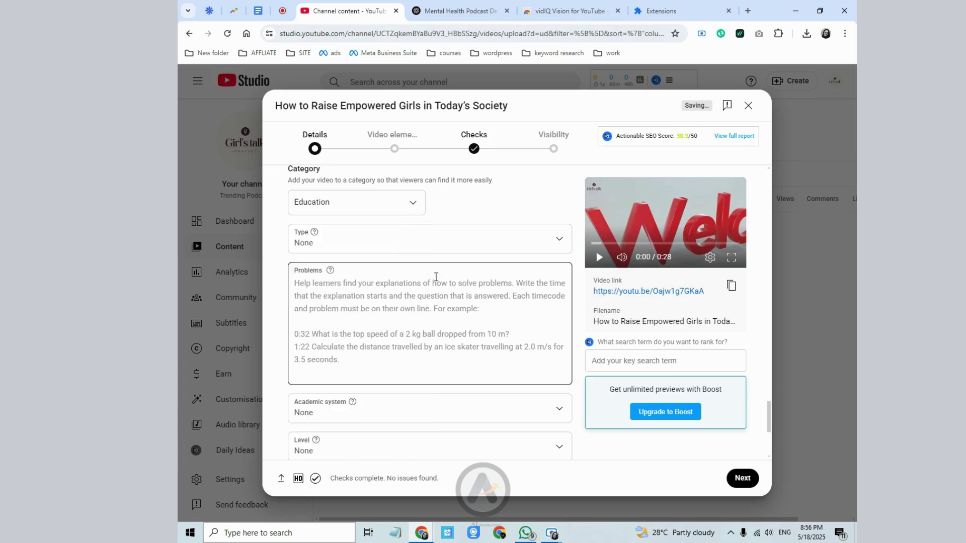
pyautogui.scroll(-5, 476, 358)
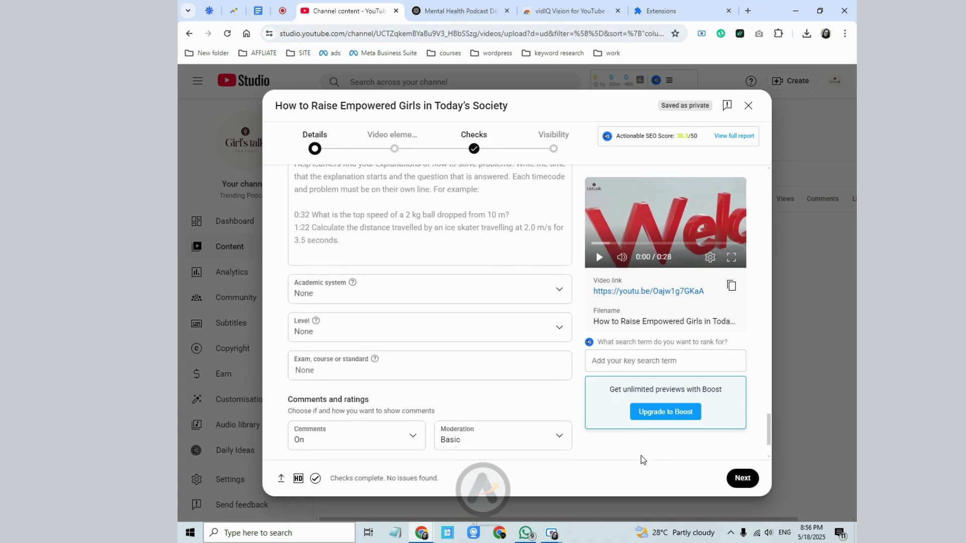
pyautogui.scroll(5, 306, 354)
pyautogui.click(345, 276)
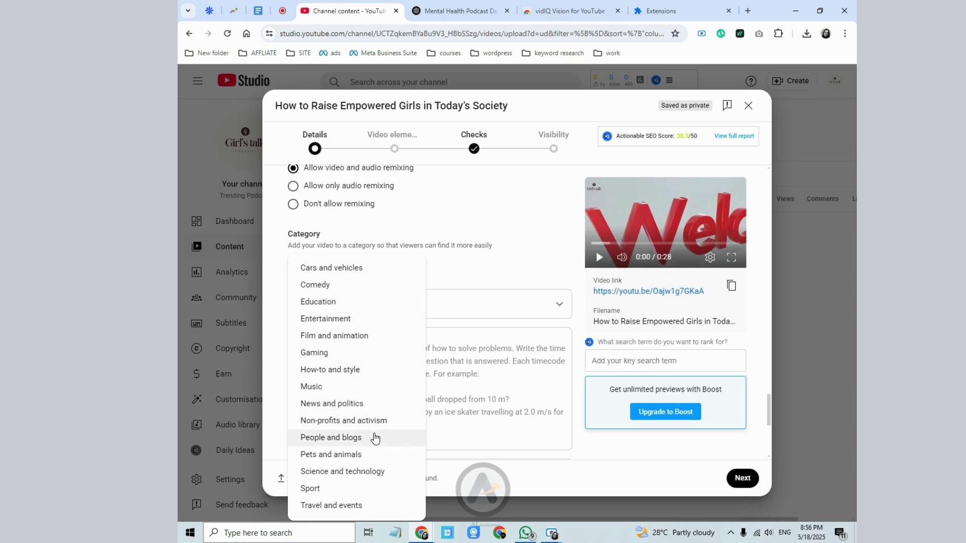
pyautogui.click(375, 438)
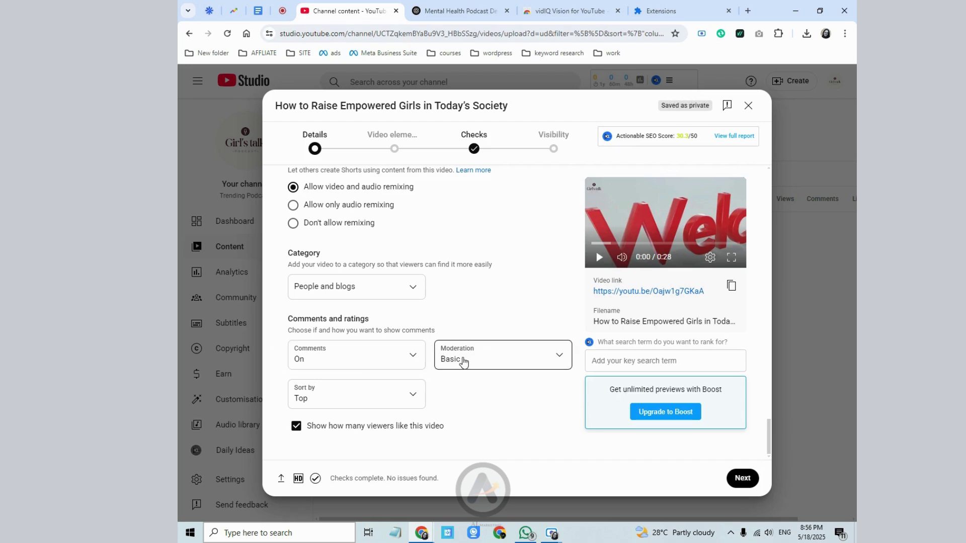
# - Change comment moderation from Basic to None
pyautogui.click(459, 360)
pyautogui.click(482, 304)
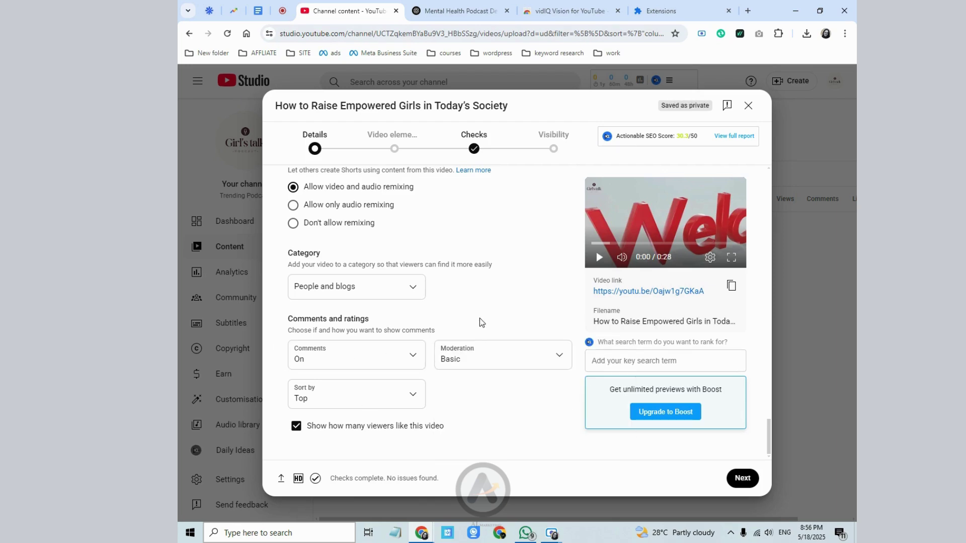
pyautogui.click(475, 352)
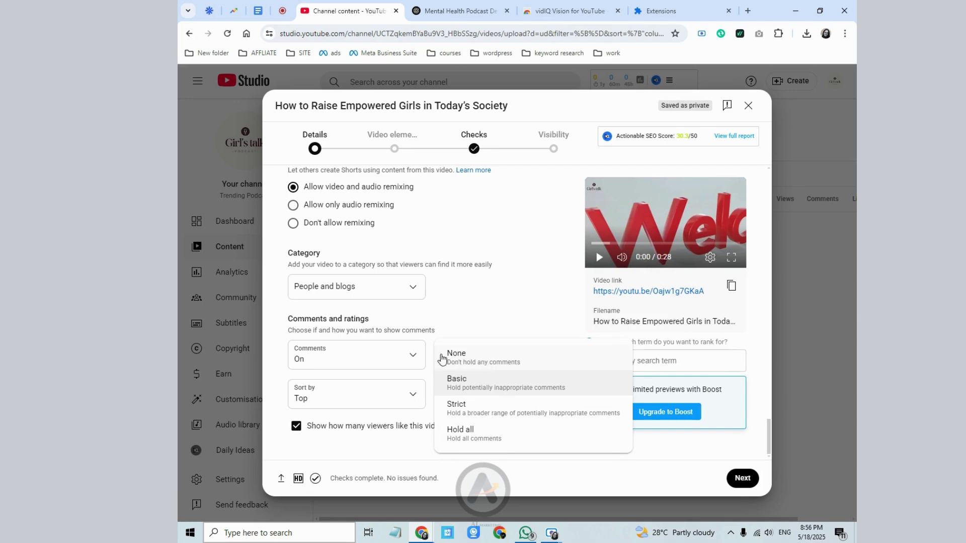
pyautogui.click(469, 357)
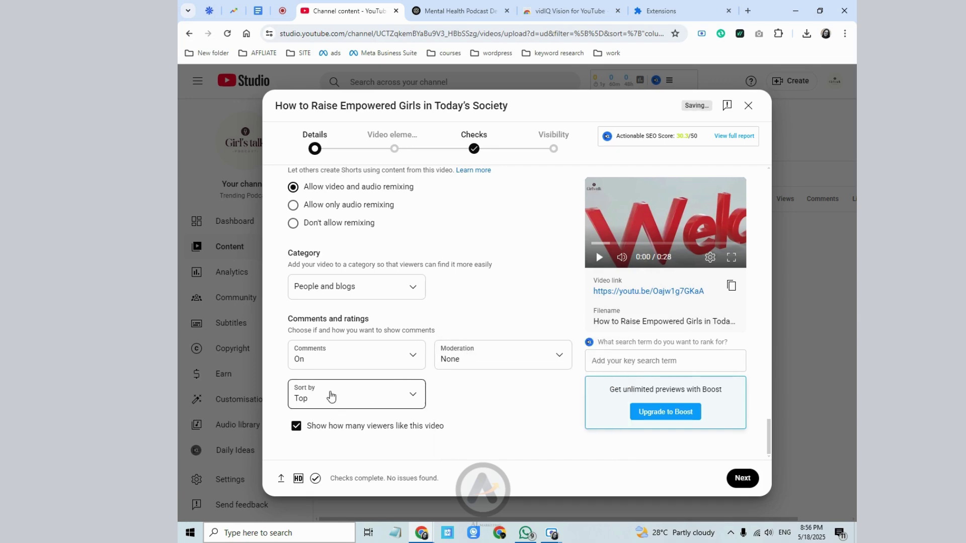
# - Mark the video 'No, it's not Made for Kids' and continue to Video elements
pyautogui.click(743, 478)
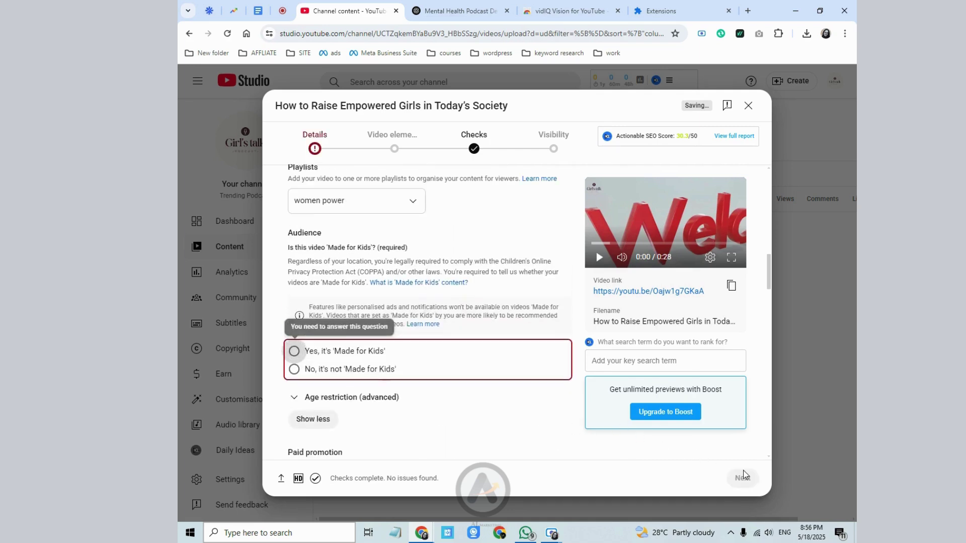
pyautogui.click(294, 370)
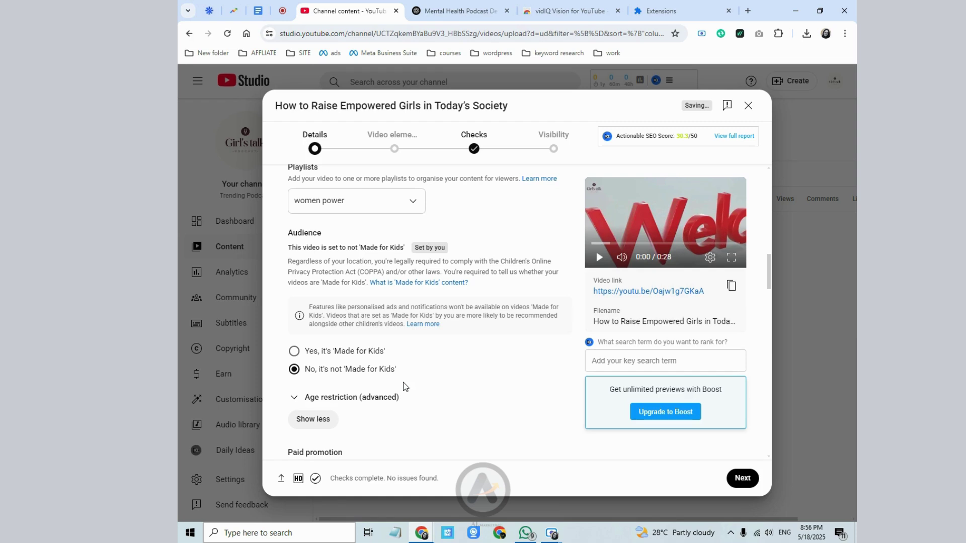
pyautogui.click(736, 480)
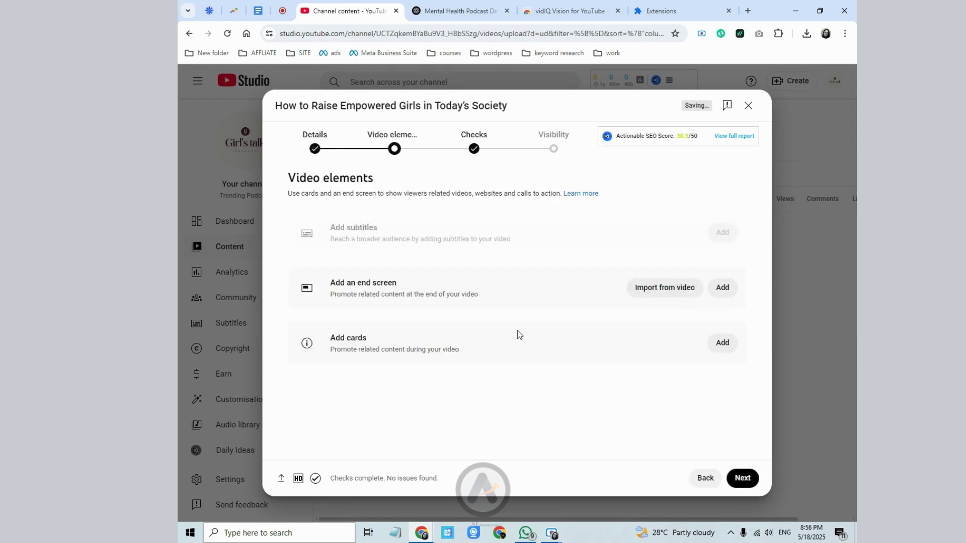
# - Add and save an end screen using the 1 video, 1 subscribe layout plus a Best for viewer video
pyautogui.click(711, 289)
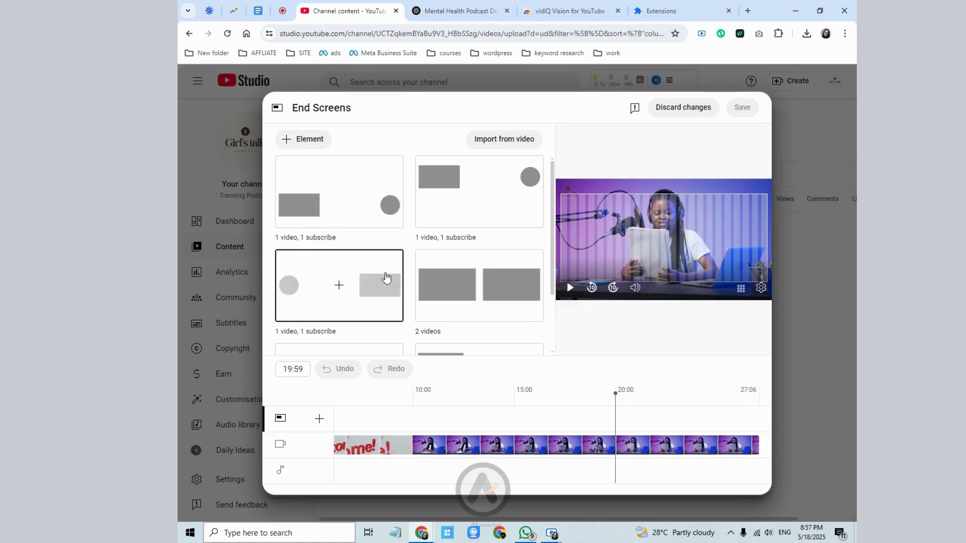
pyautogui.scroll(-2, 472, 289)
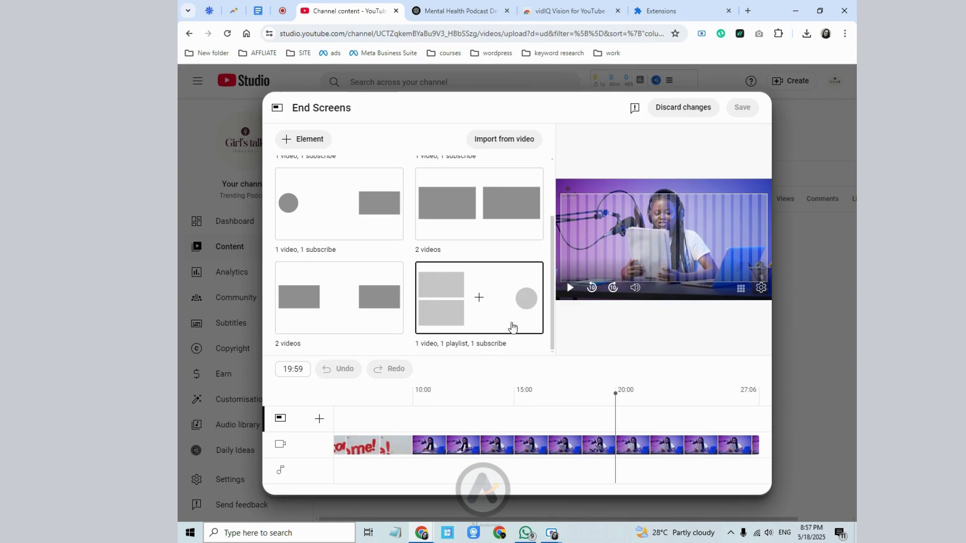
pyautogui.scroll(2, 443, 301)
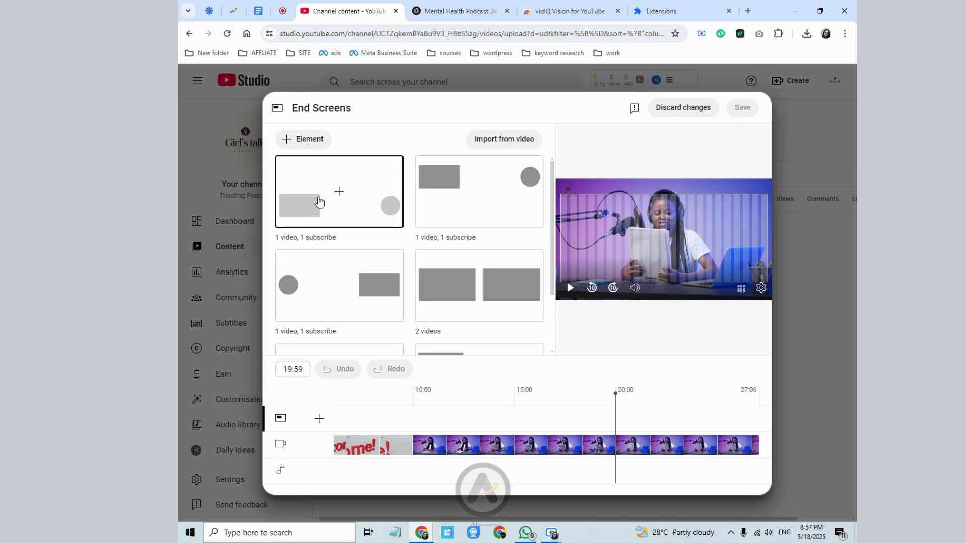
pyautogui.click(318, 201)
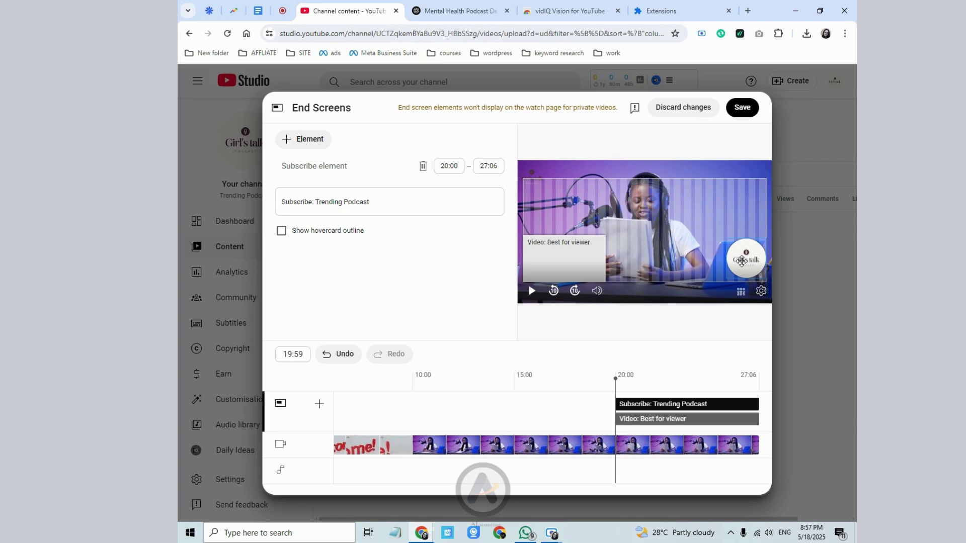
pyautogui.click(296, 140)
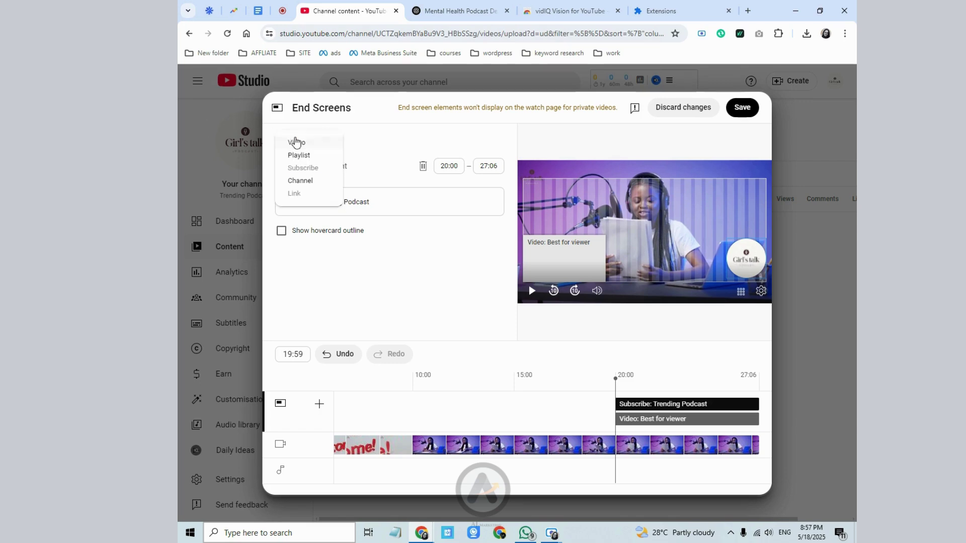
pyautogui.click(297, 143)
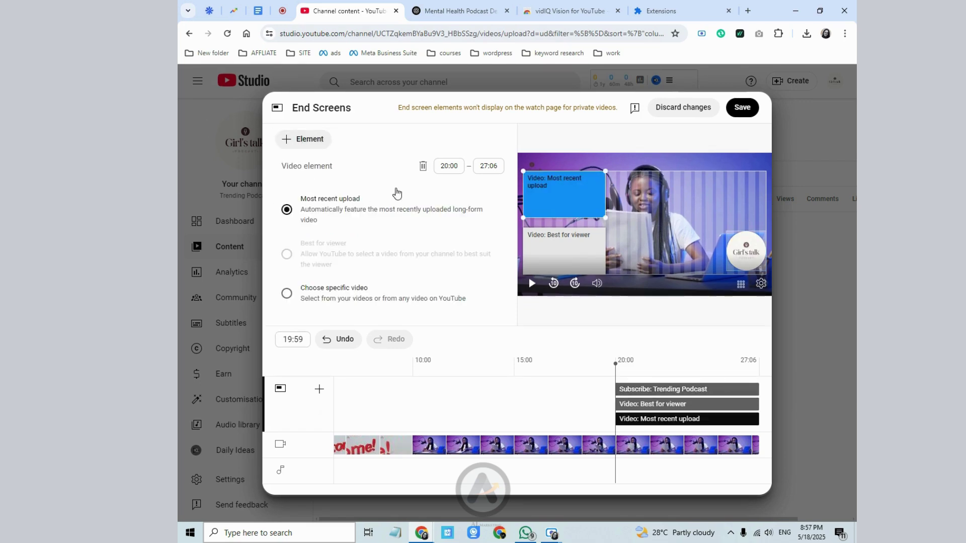
pyautogui.click(339, 290)
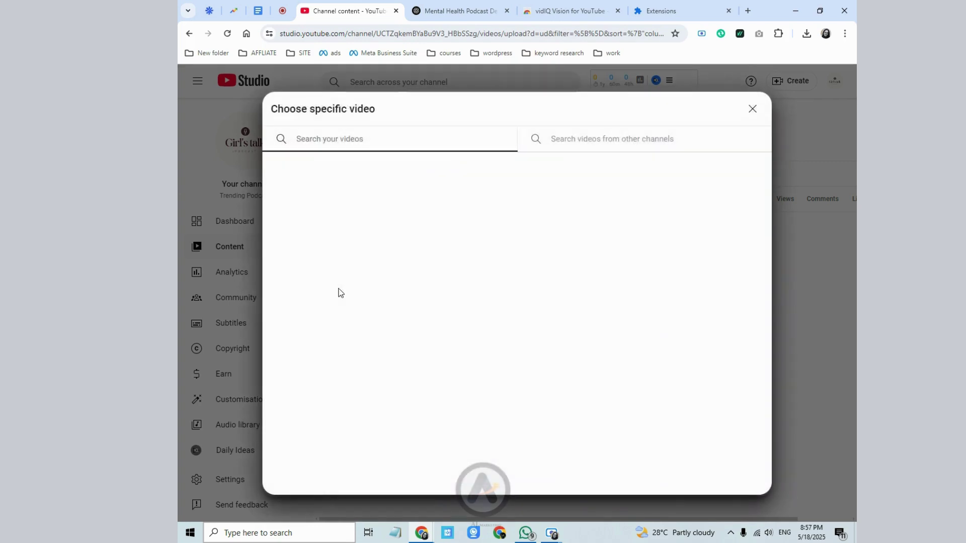
pyautogui.click(753, 108)
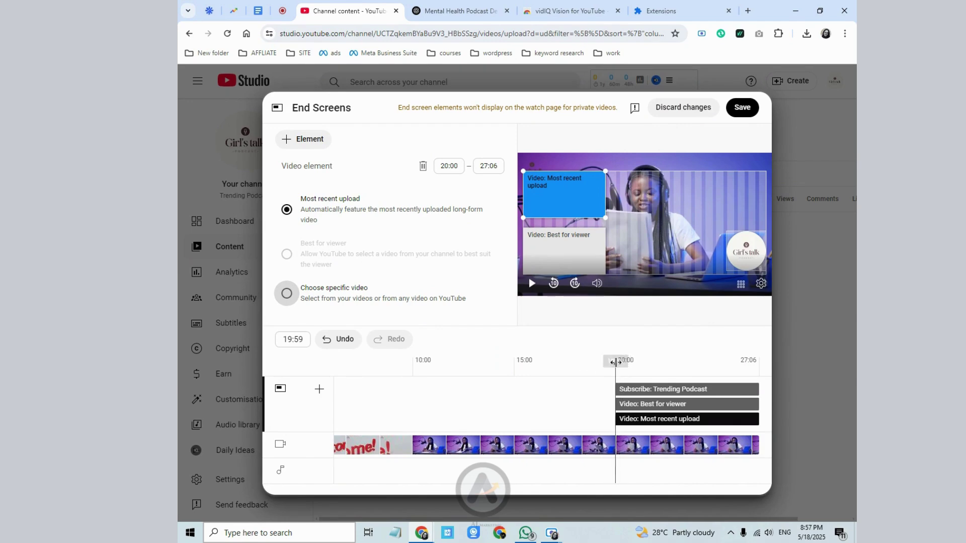
pyautogui.moveTo(615, 363); pyautogui.dragTo(667, 362)
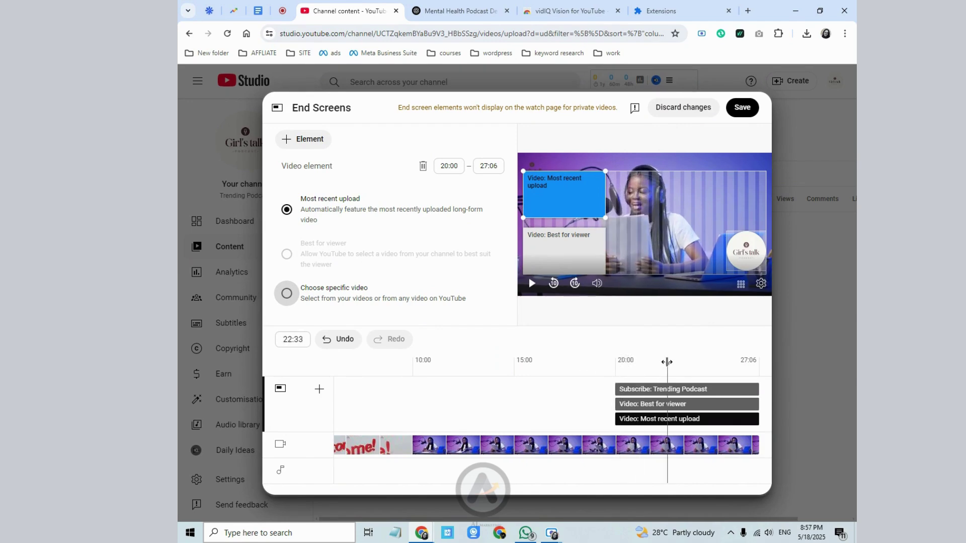
pyautogui.click(620, 404)
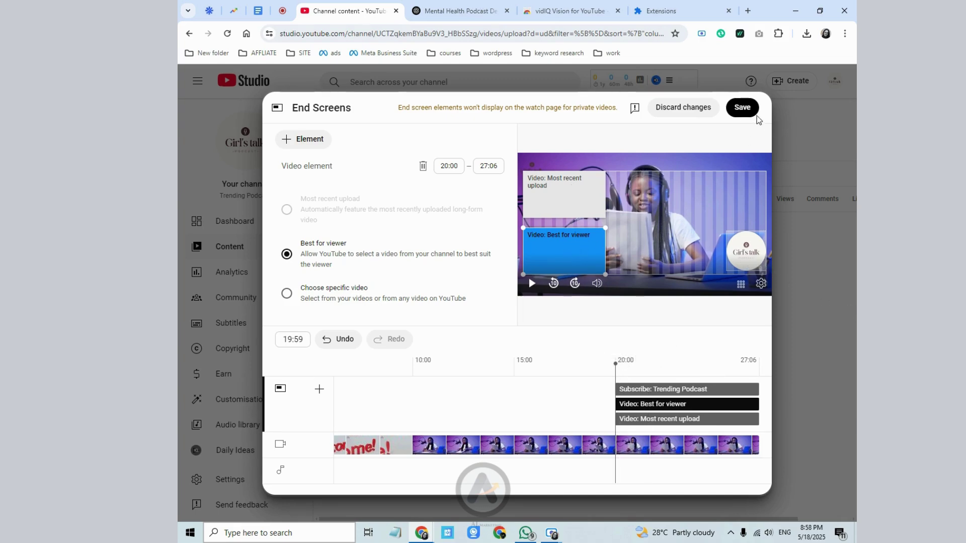
pyautogui.click(742, 107)
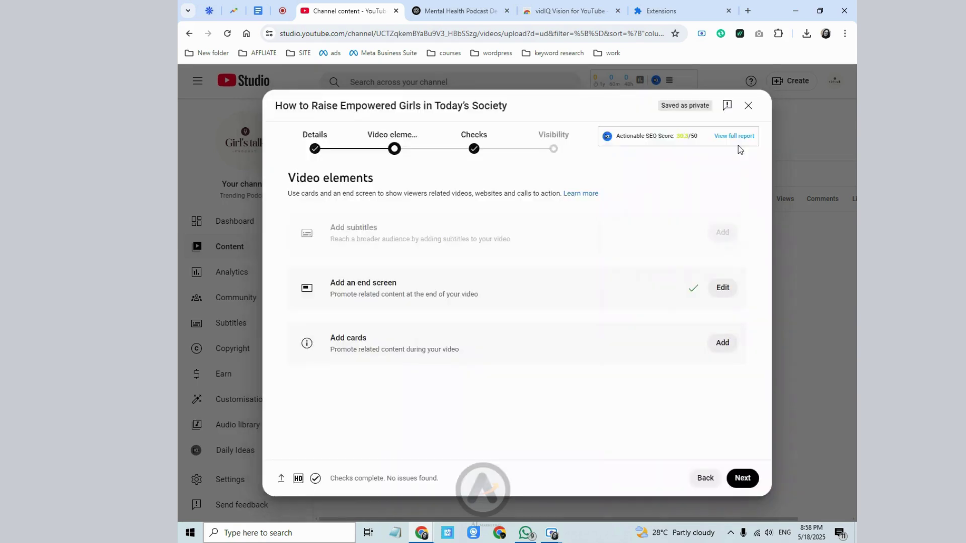
pyautogui.click(715, 345)
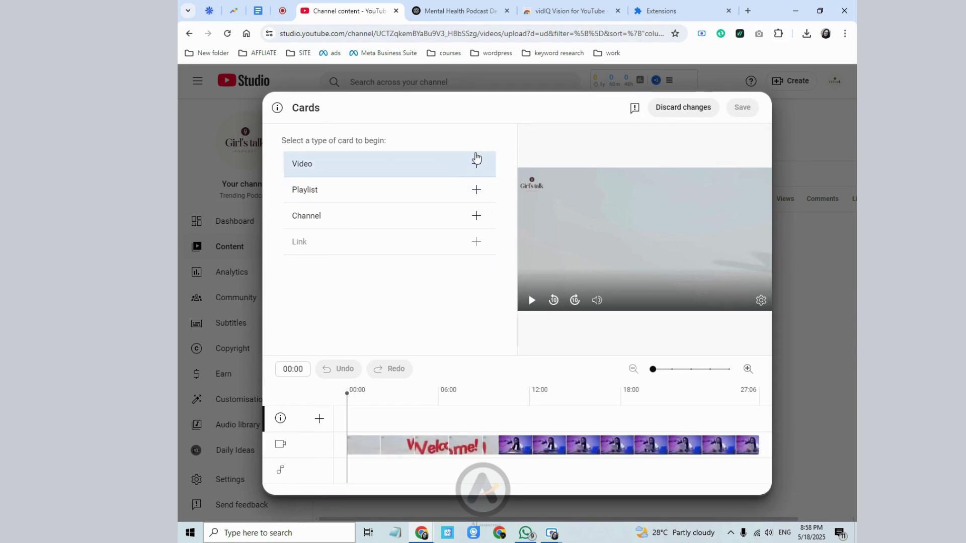
pyautogui.click(434, 425)
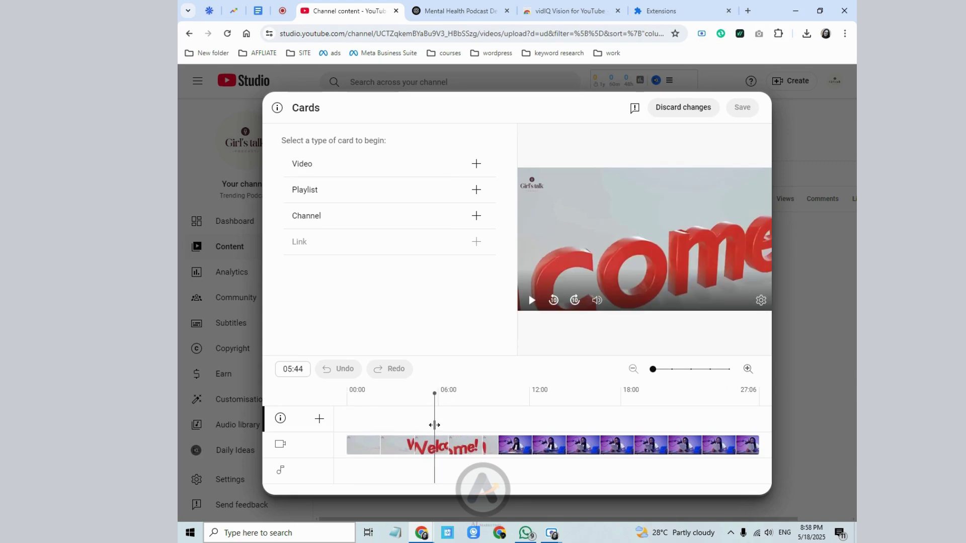
pyautogui.click(409, 164)
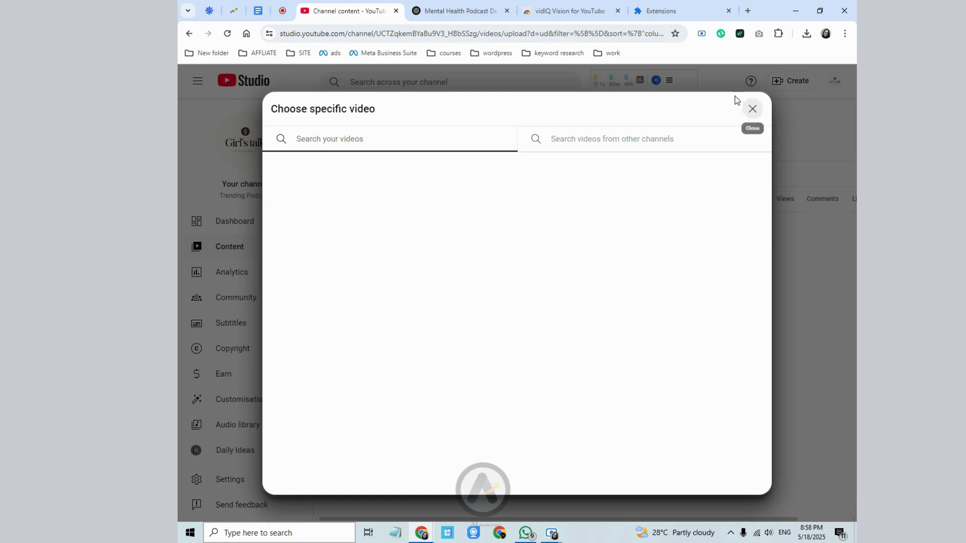
pyautogui.click(752, 108)
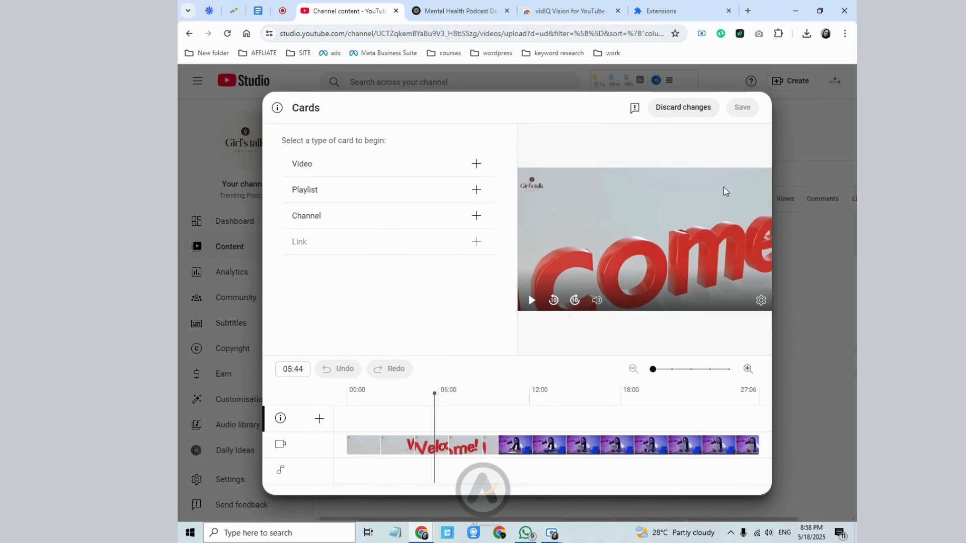
pyautogui.click(626, 412)
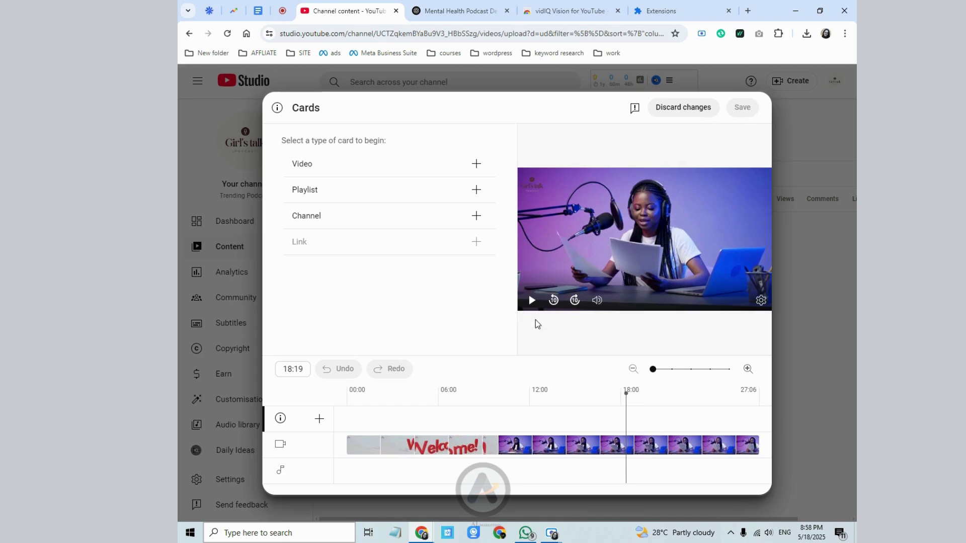
pyautogui.click(658, 114)
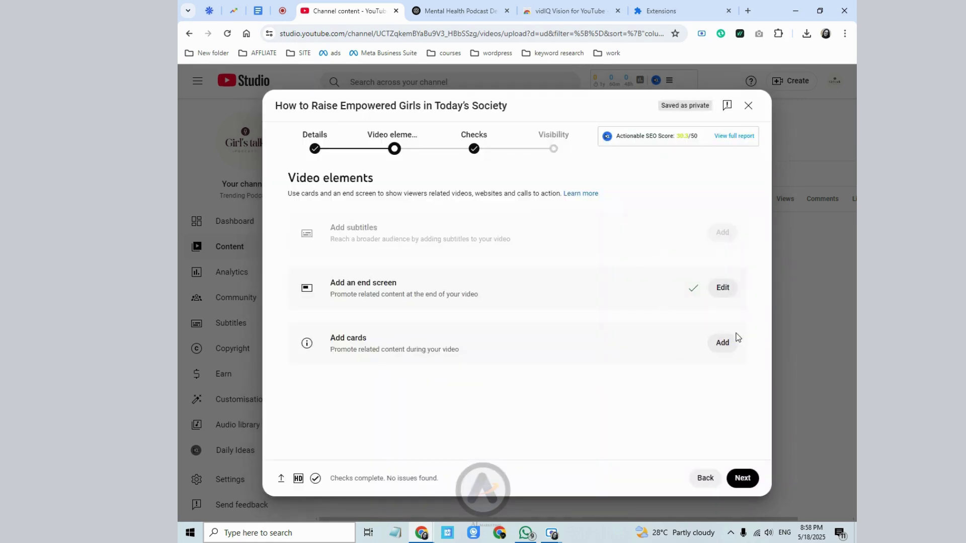
# - Move past the copyright checks to Visibility and select Public
pyautogui.click(741, 481)
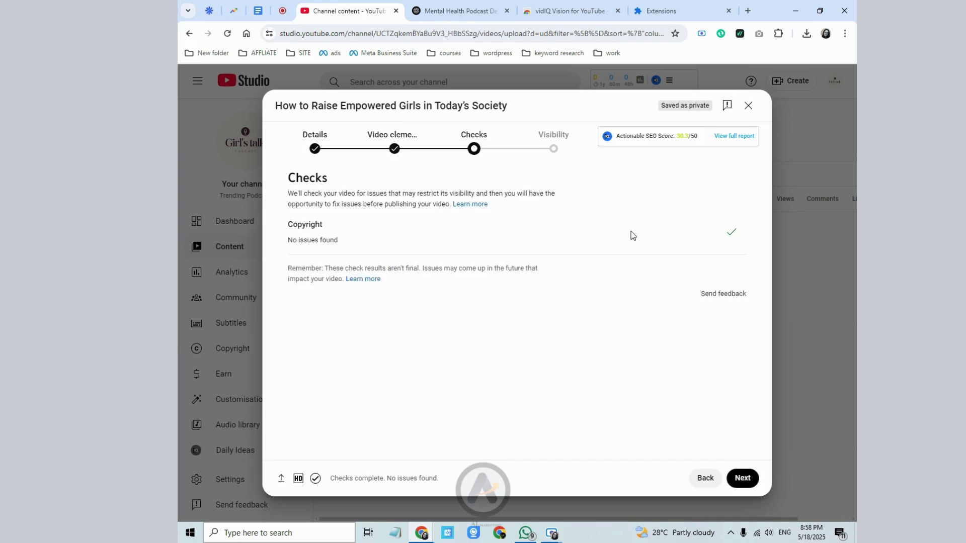
pyautogui.click(741, 478)
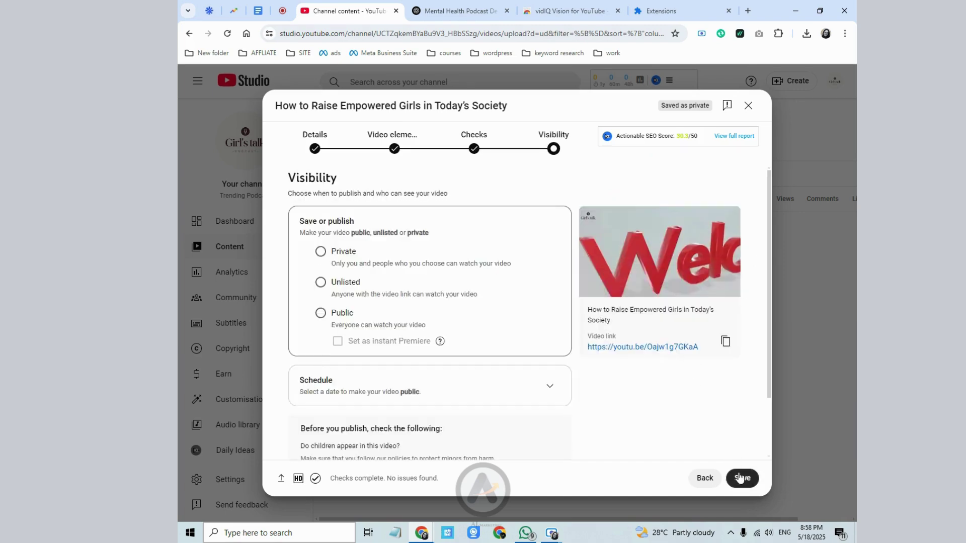
pyautogui.click(321, 315)
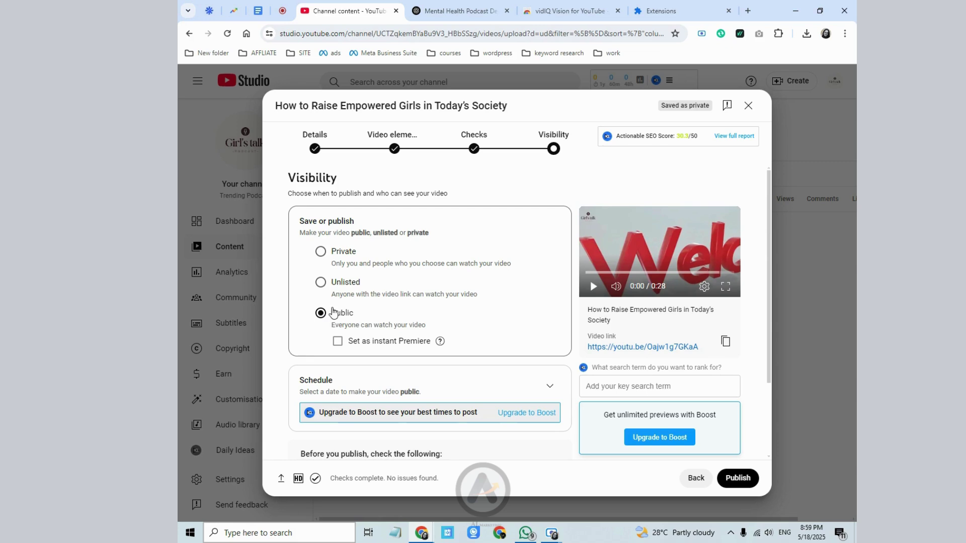
pyautogui.scroll(-1, 334, 314)
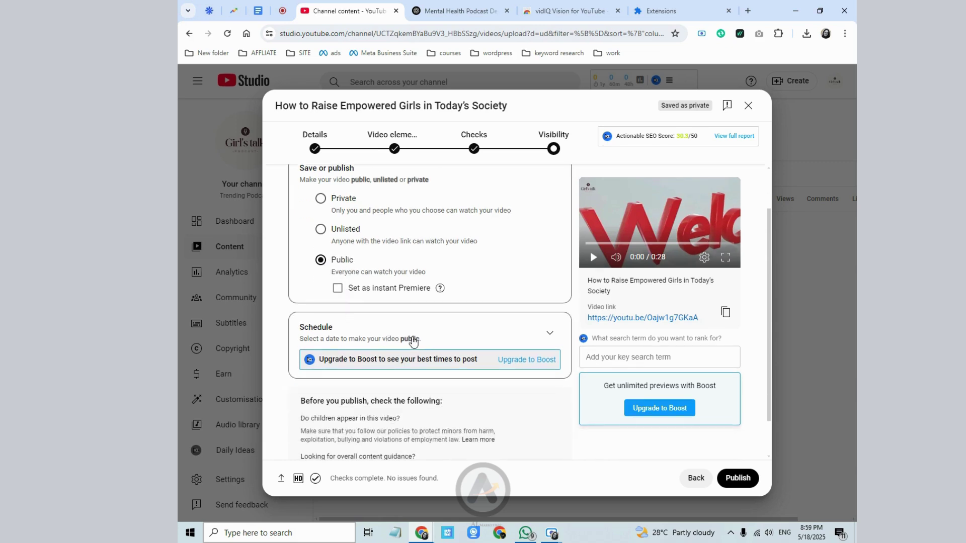
# - Expand Schedule and set a 19 May publish date at 01:30
pyautogui.click(550, 334)
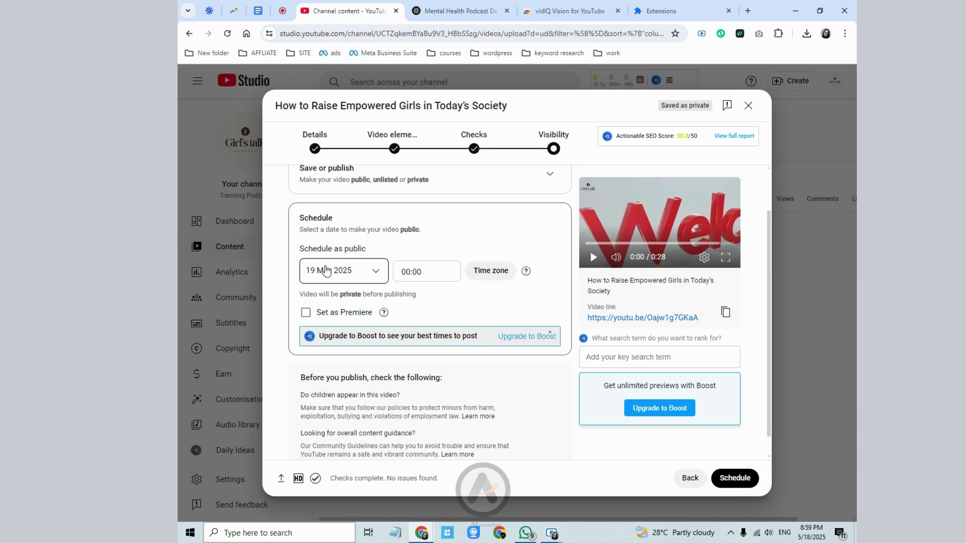
pyautogui.click(326, 271)
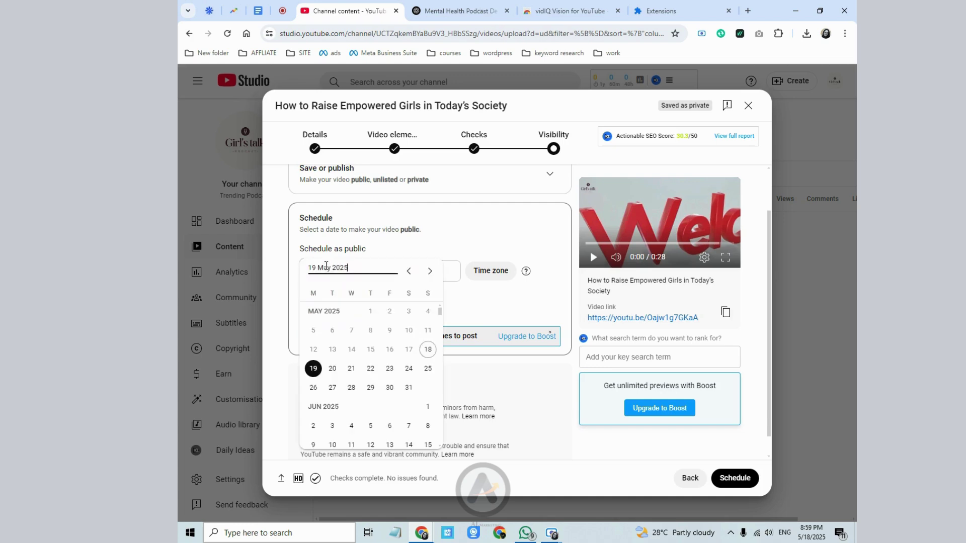
pyautogui.click(313, 368)
pyautogui.click(408, 277)
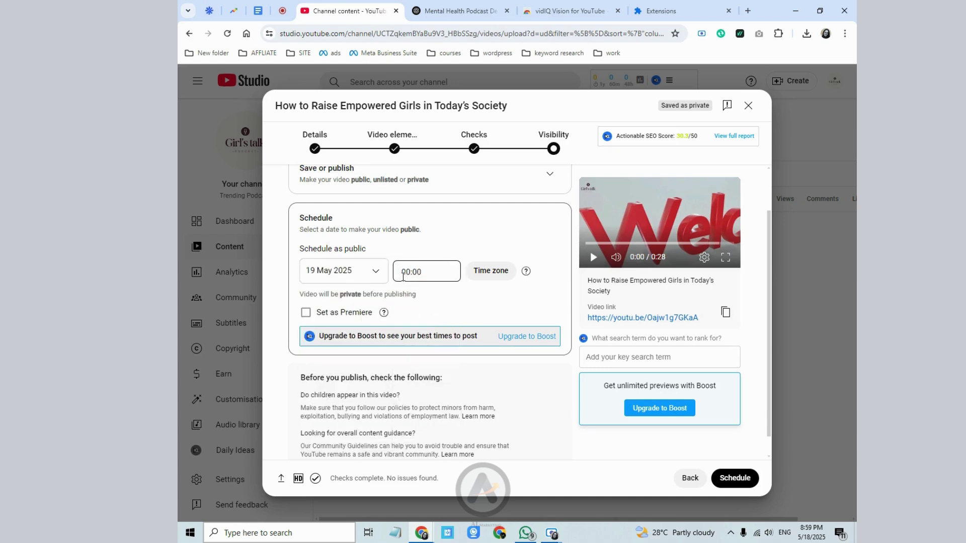
pyautogui.click(407, 273)
pyautogui.click(407, 273)
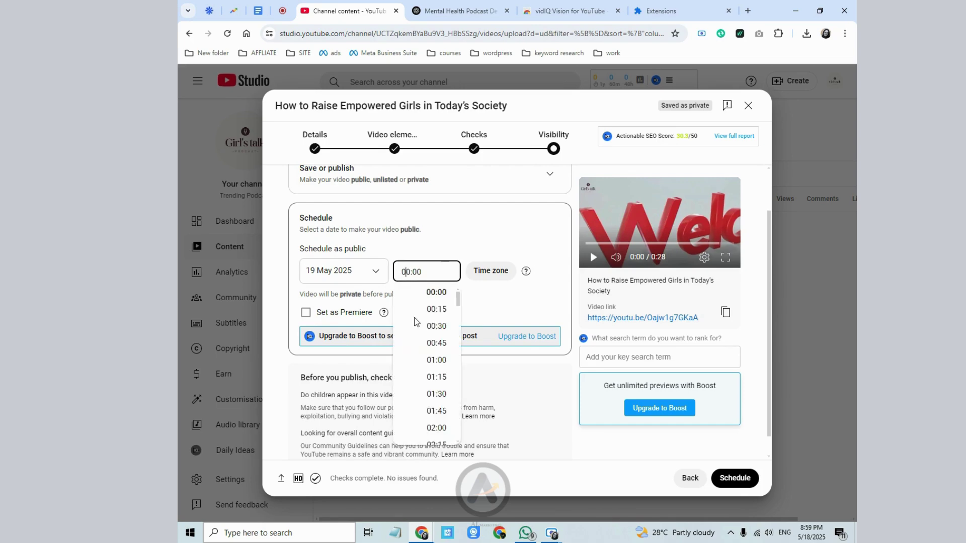
pyautogui.click(423, 395)
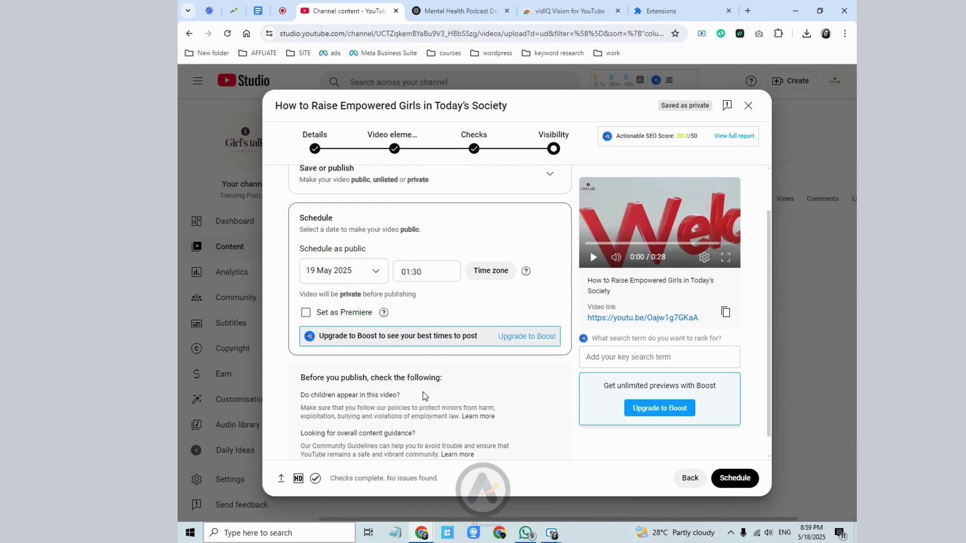
pyautogui.click(501, 278)
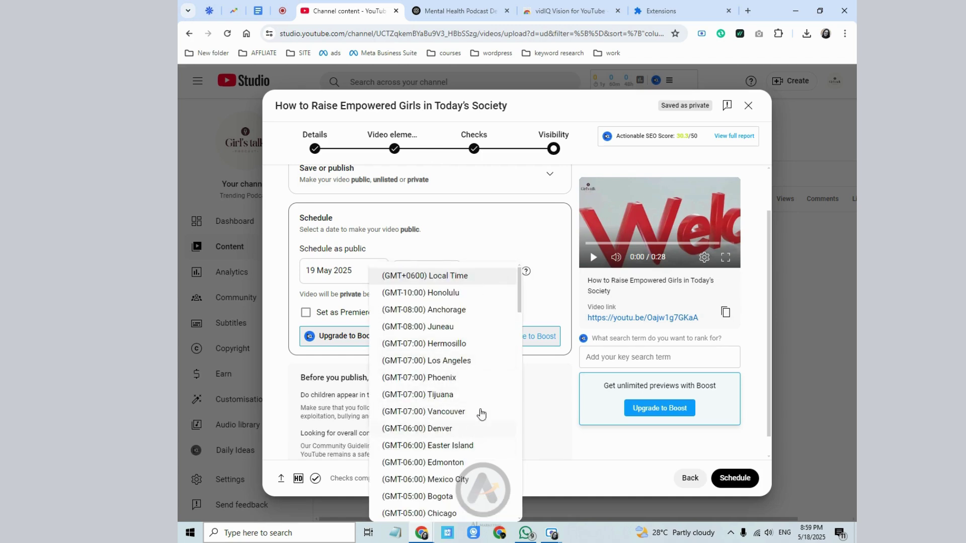
pyautogui.click(429, 276)
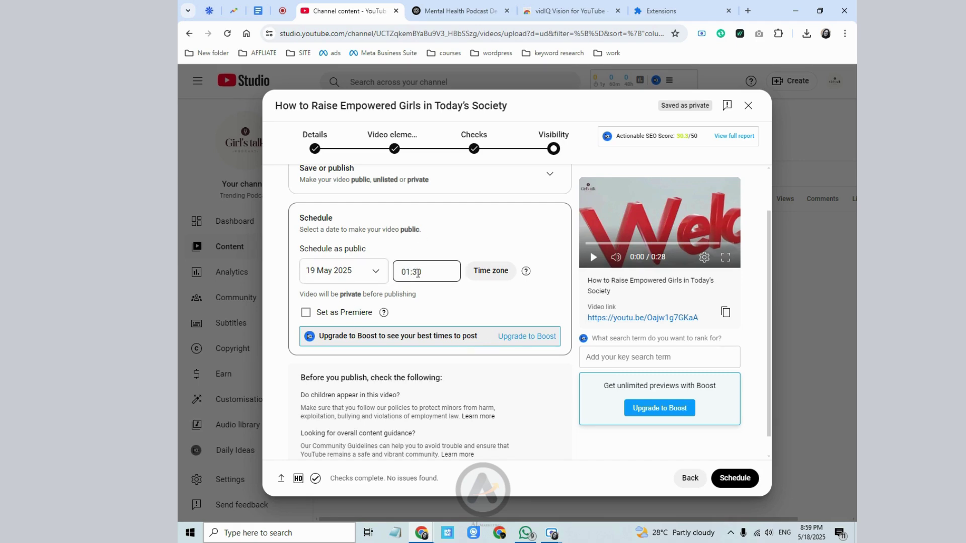
# - Change the scheduled publish date to 20 May 2025, keeping the 01:30 time
pyautogui.click(355, 276)
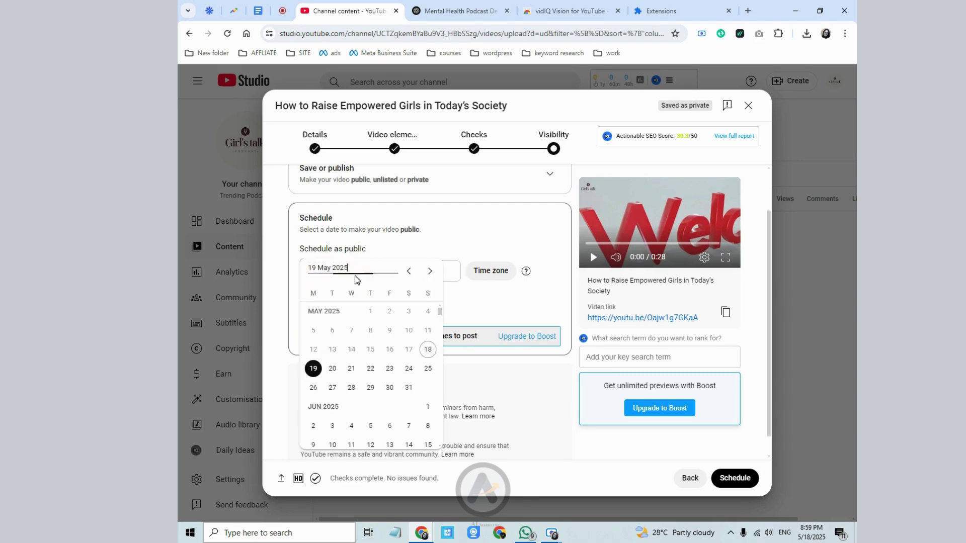
pyautogui.click(333, 368)
pyautogui.click(406, 272)
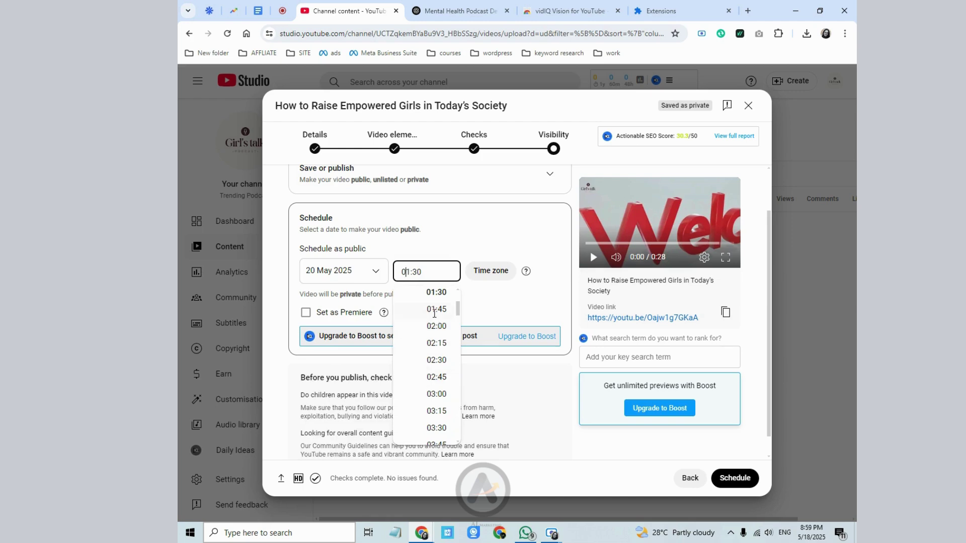
pyautogui.scroll(2, 435, 322)
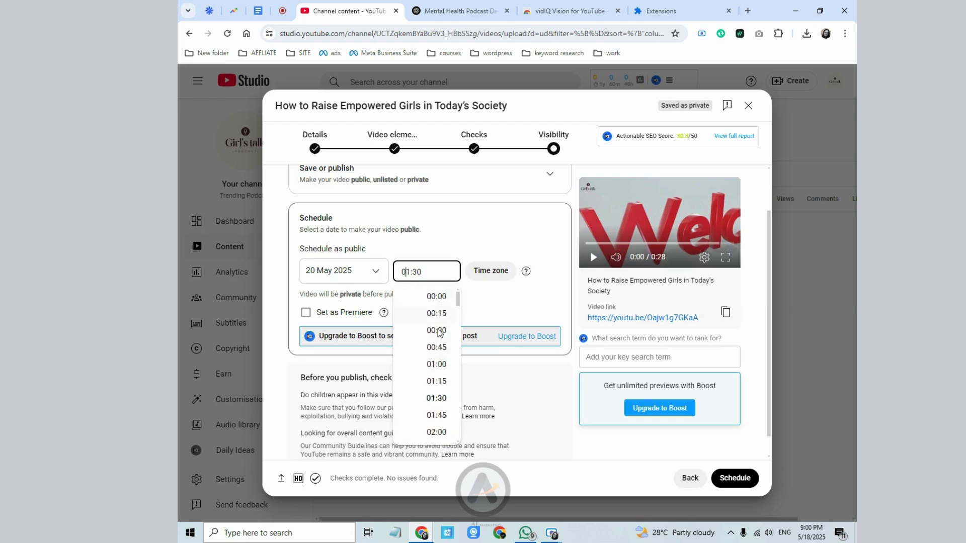
pyautogui.scroll(-8, 440, 382)
pyautogui.scroll(-11, 441, 418)
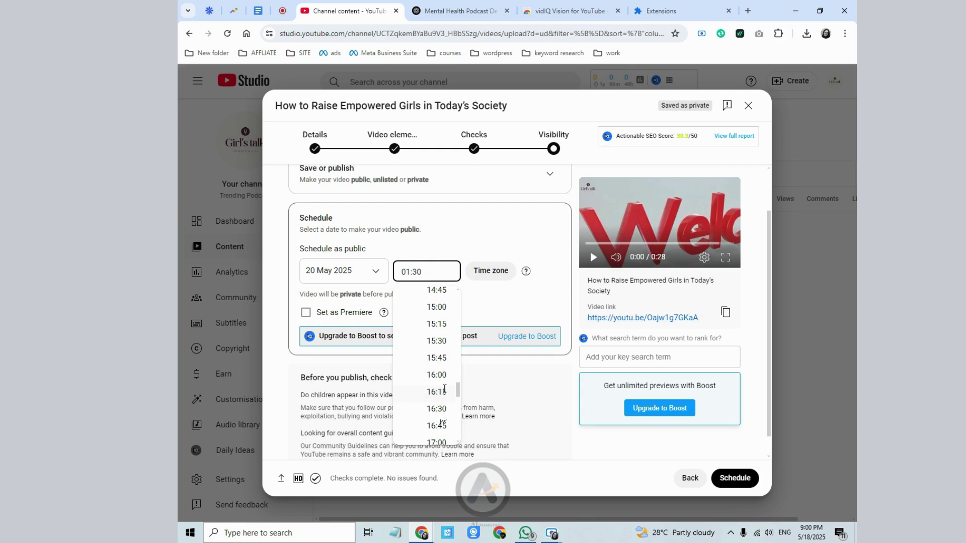
pyautogui.scroll(2, 439, 342)
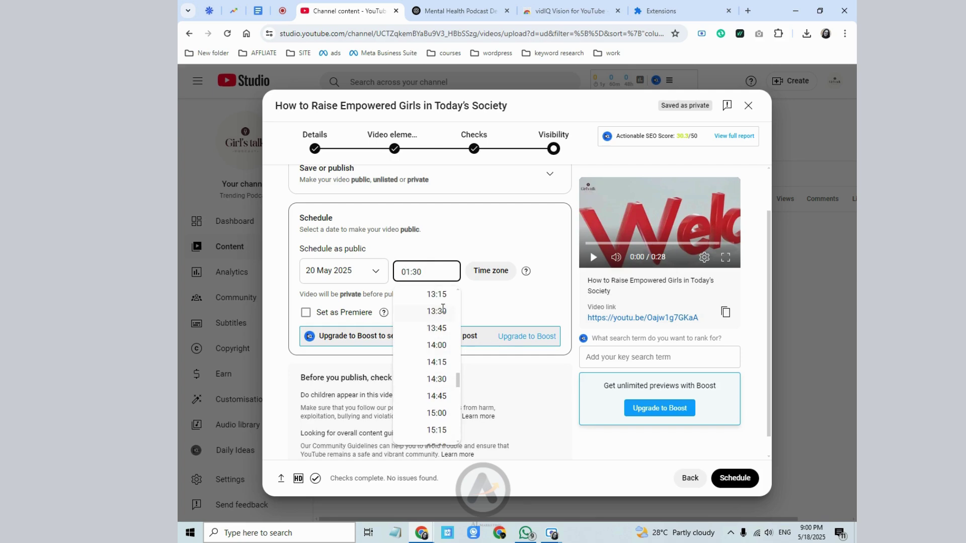
pyautogui.scroll(10, 440, 314)
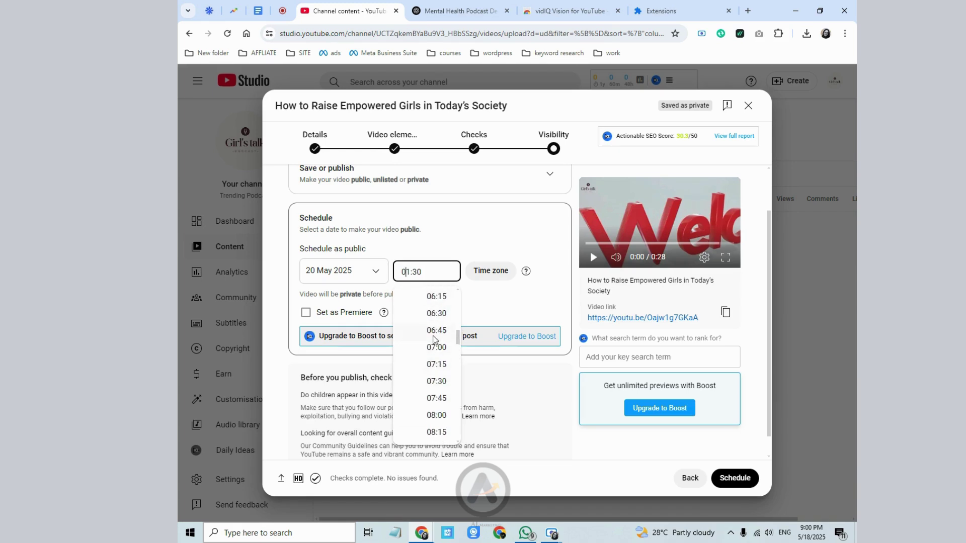
pyautogui.click(414, 233)
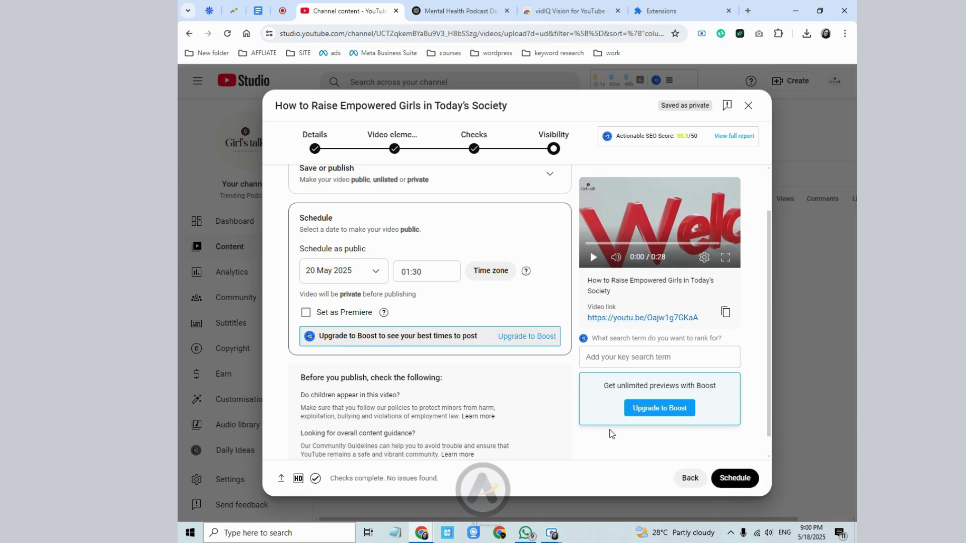
pyautogui.scroll(-1, 429, 416)
# - Confirm the 20 May 2025, 01:30 schedule and close the confirmation
pyautogui.click(736, 479)
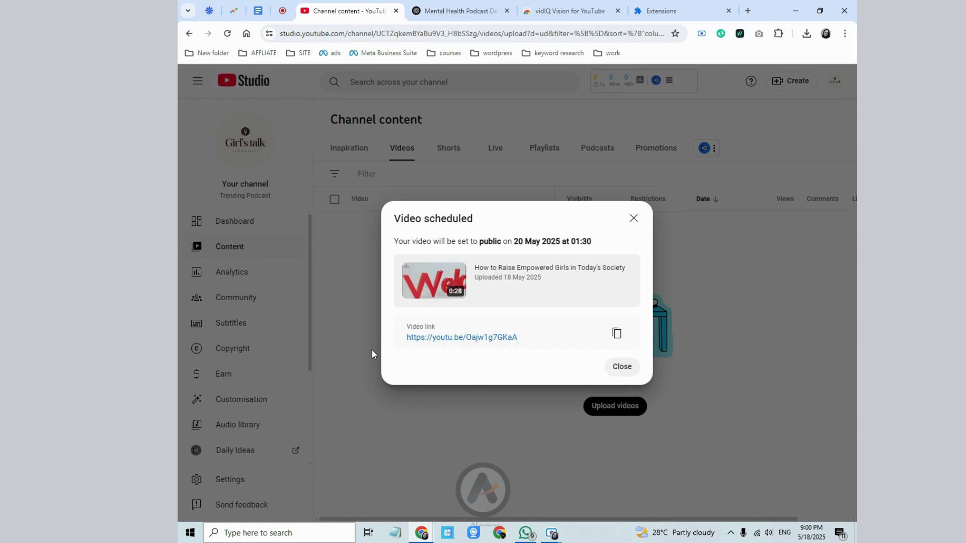
pyautogui.click(614, 367)
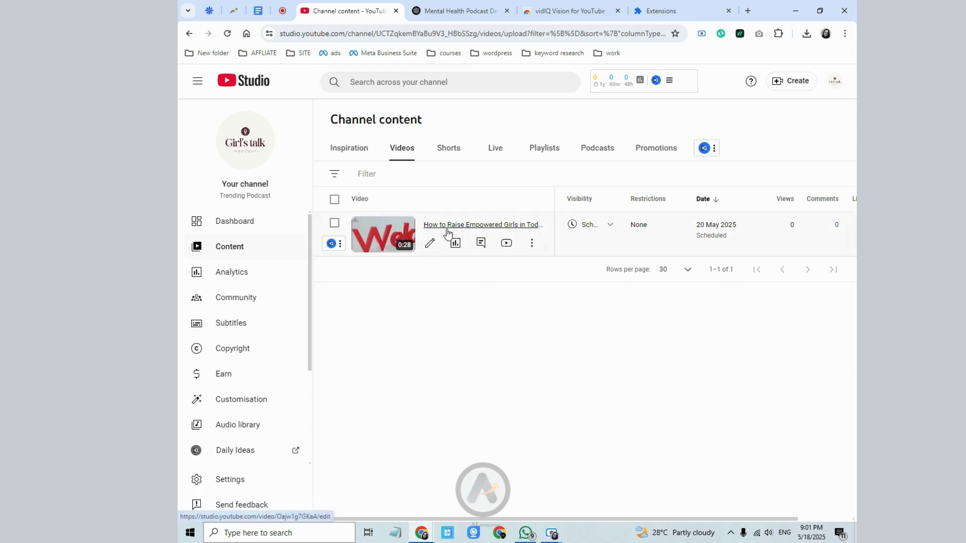
# - Change the podcast video's visibility to Unlisted and save it
pyautogui.click(605, 226)
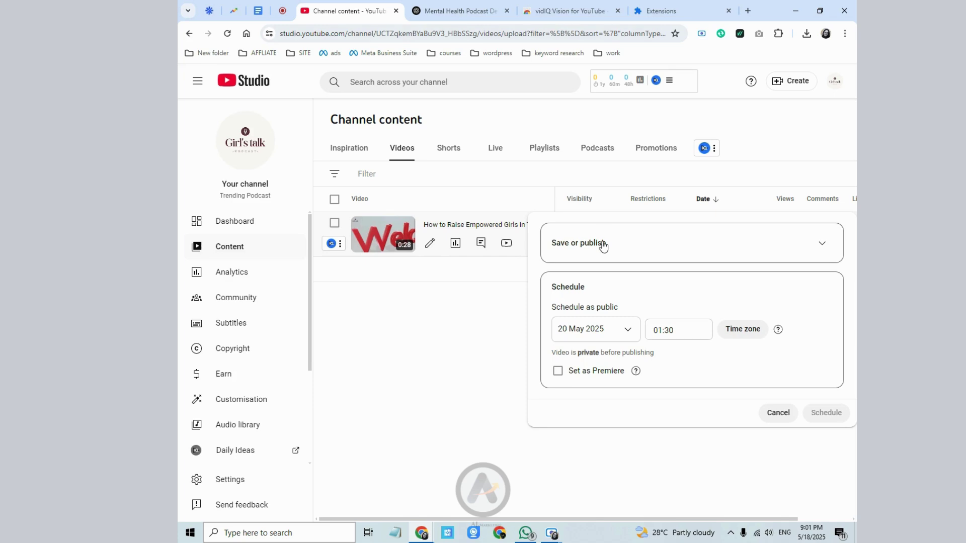
pyautogui.click(603, 245)
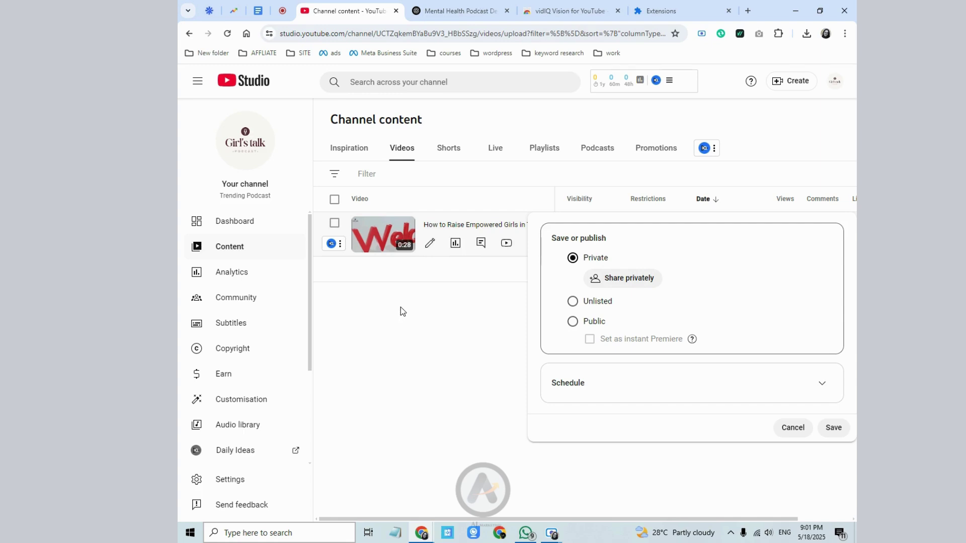
pyautogui.click(572, 301)
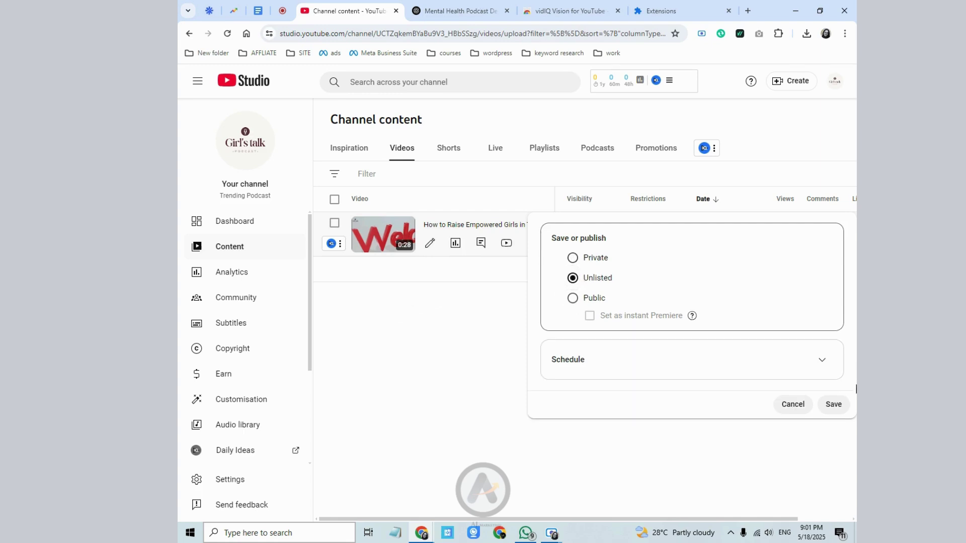
pyautogui.click(834, 406)
# - Copy the video's shareable link from its Options menu
pyautogui.moveTo(539, 252)
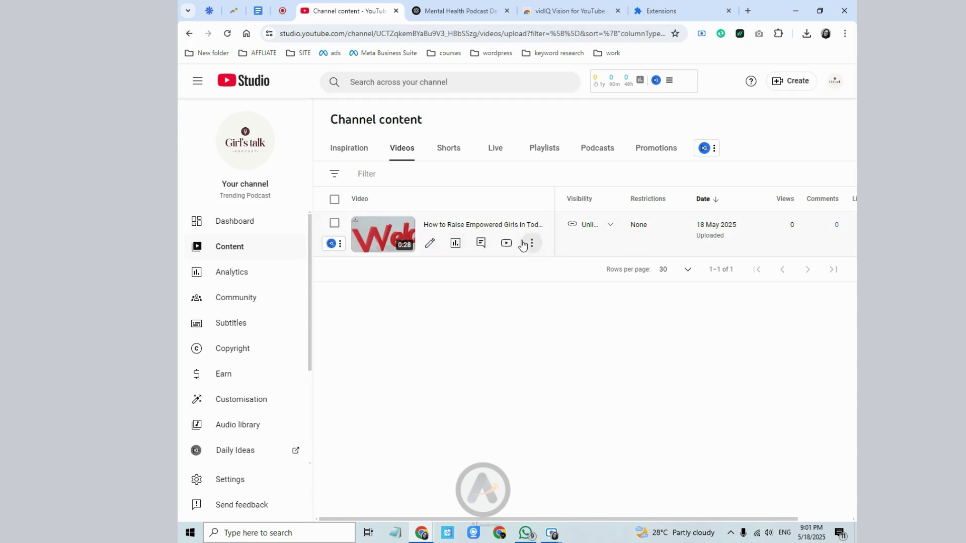
pyautogui.click(526, 244)
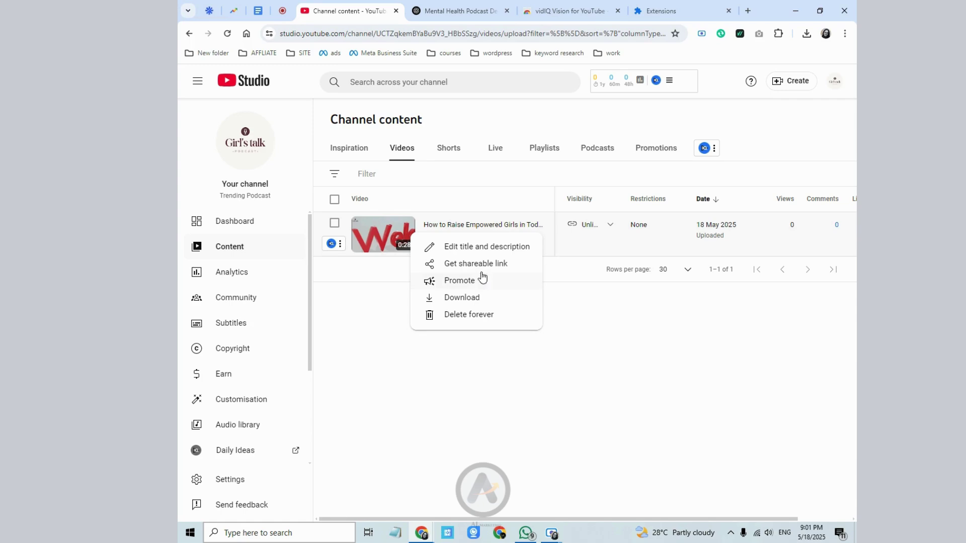
pyautogui.click(582, 282)
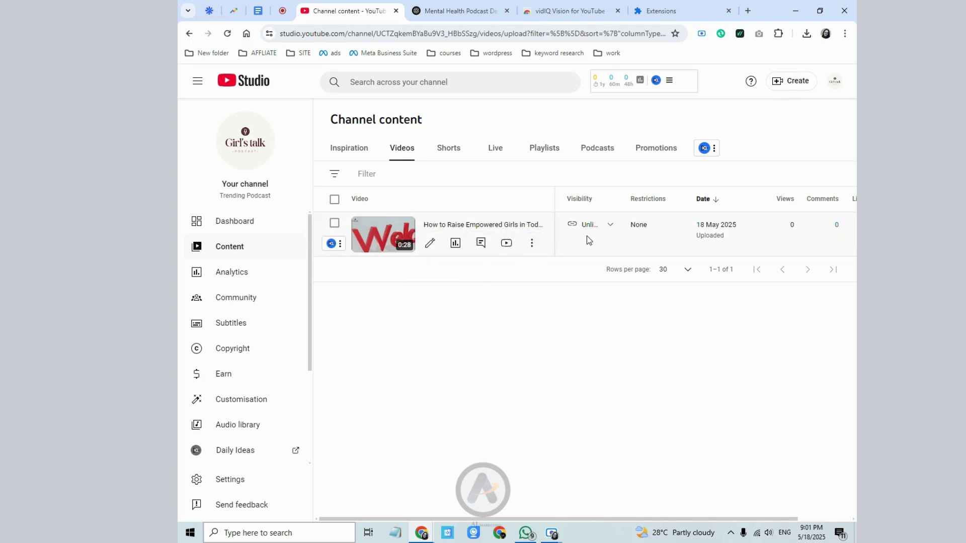
pyautogui.moveTo(595, 236)
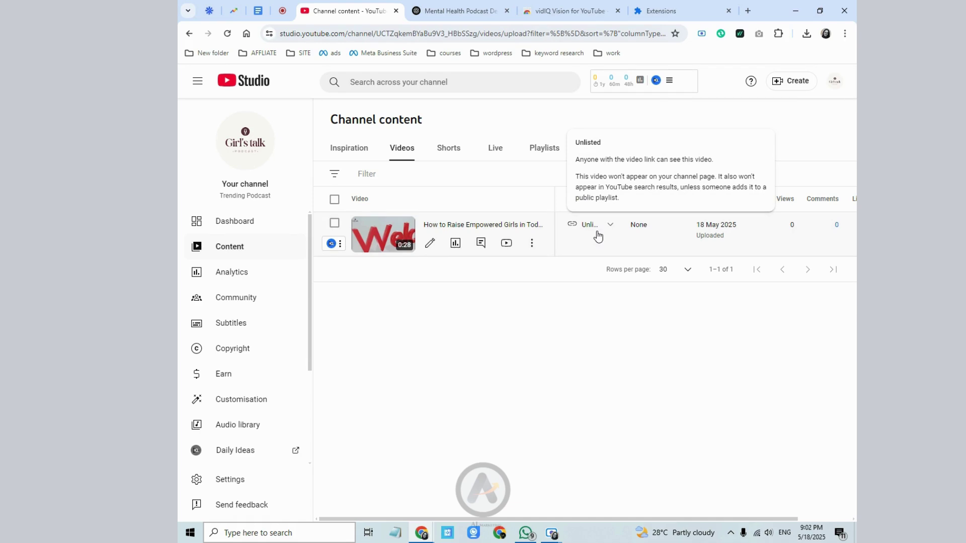
pyautogui.click(597, 232)
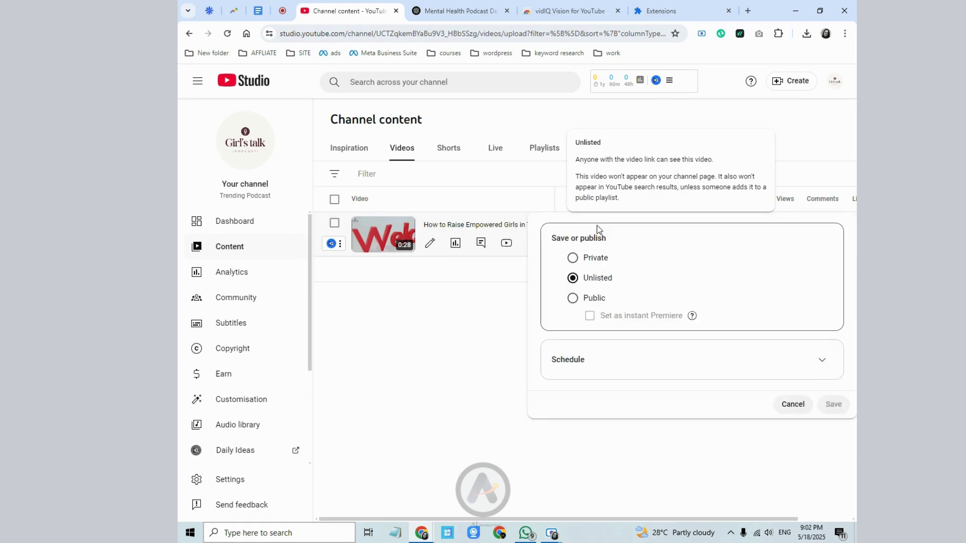
pyautogui.click(511, 297)
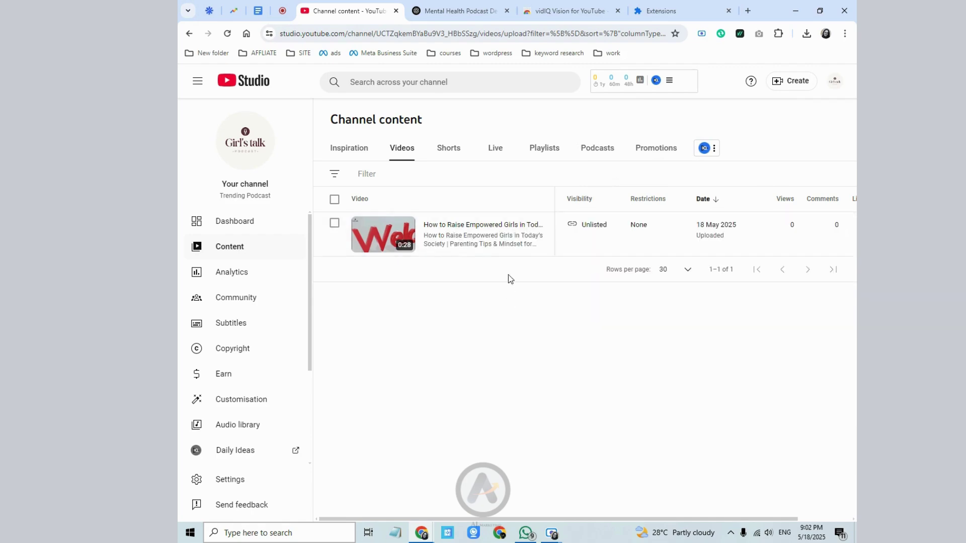
pyautogui.click(532, 243)
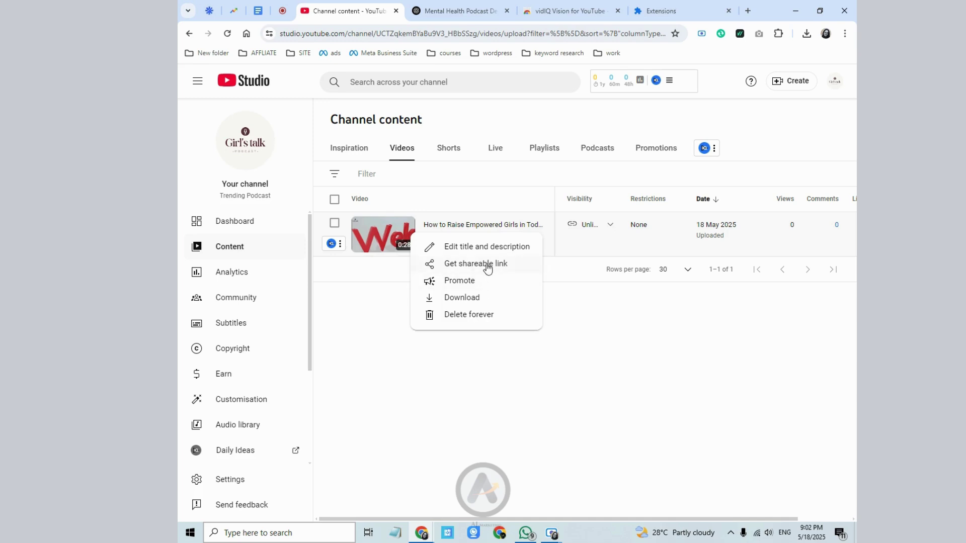
pyautogui.click(487, 264)
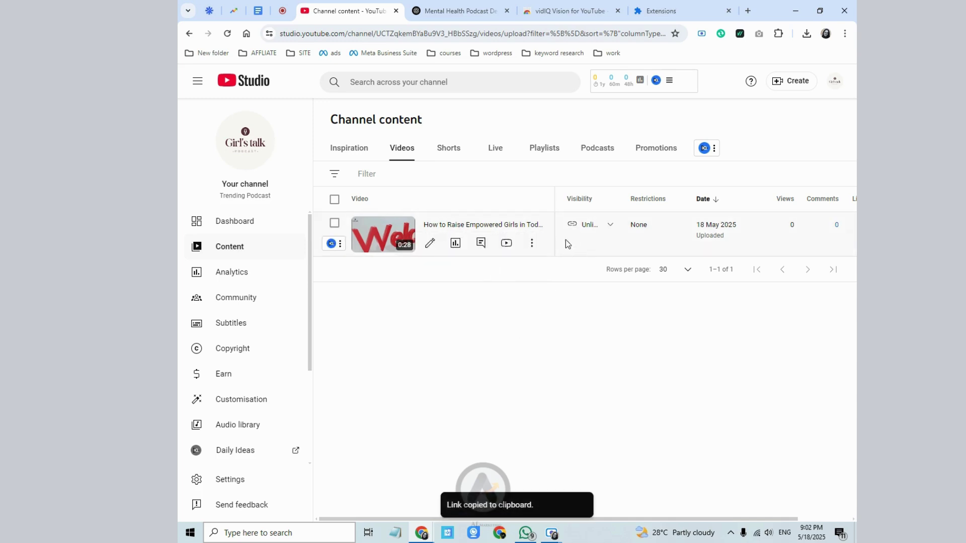
# - Preview the Public and Schedule options, then cancel so the video stays Unlisted
pyautogui.click(607, 225)
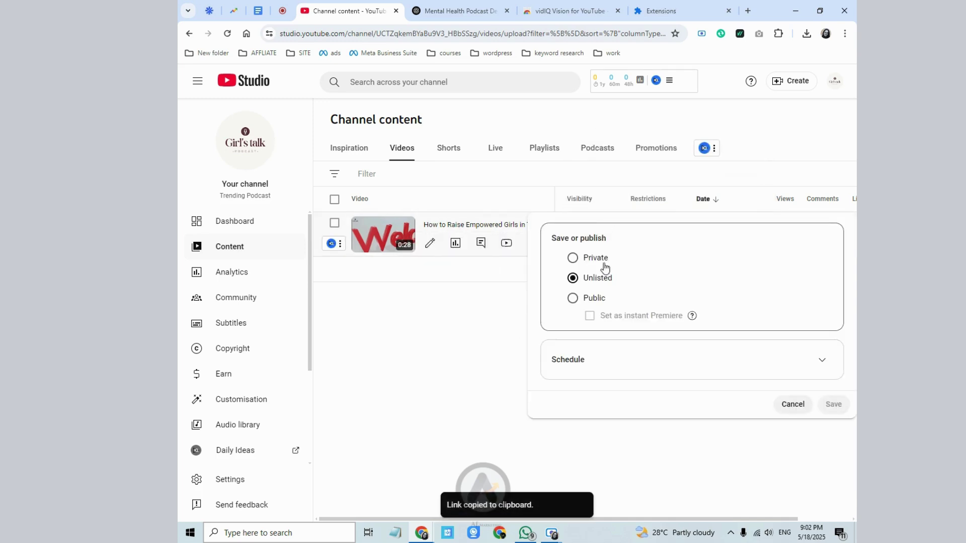
pyautogui.click(580, 301)
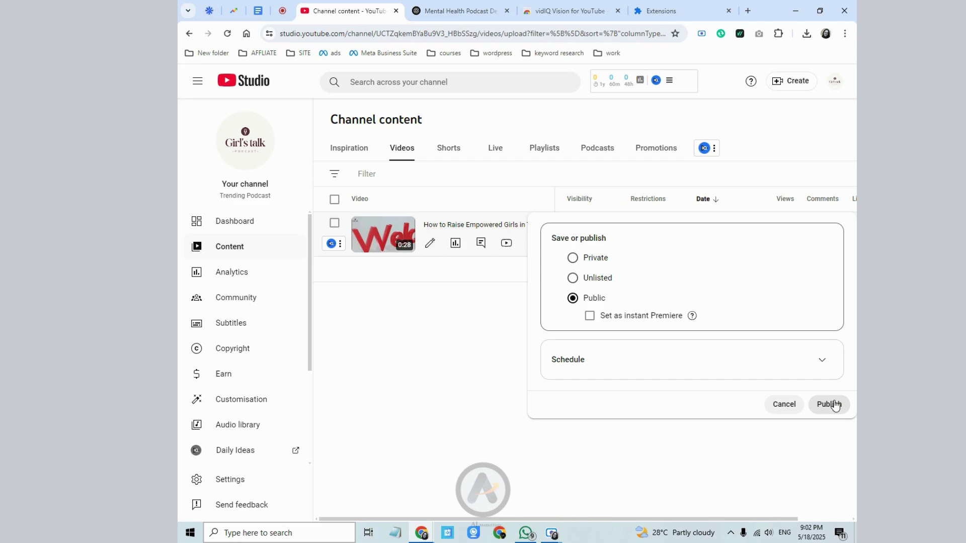
pyautogui.click(604, 350)
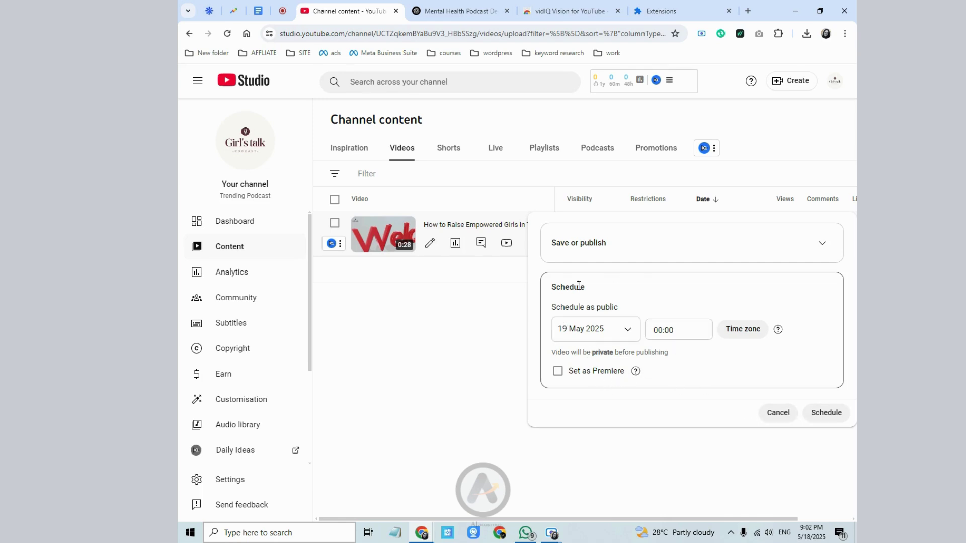
pyautogui.click(773, 415)
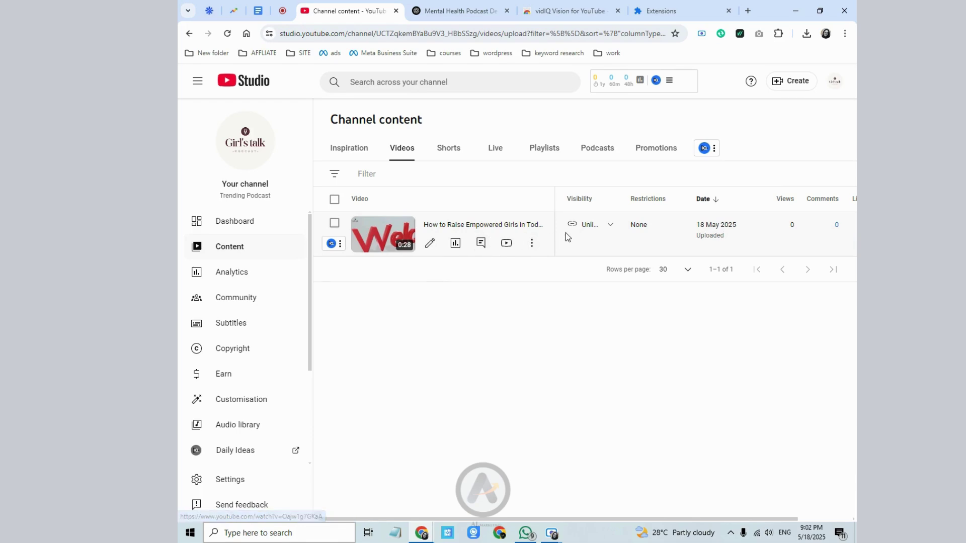
# - Confirm the video is still Unlisted and start a new video upload from Create
pyautogui.click(585, 225)
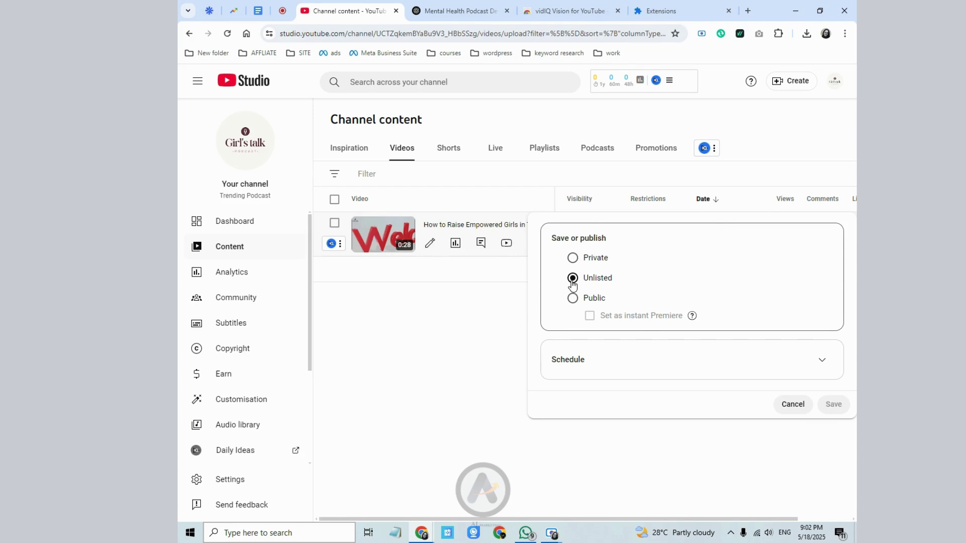
pyautogui.click(779, 149)
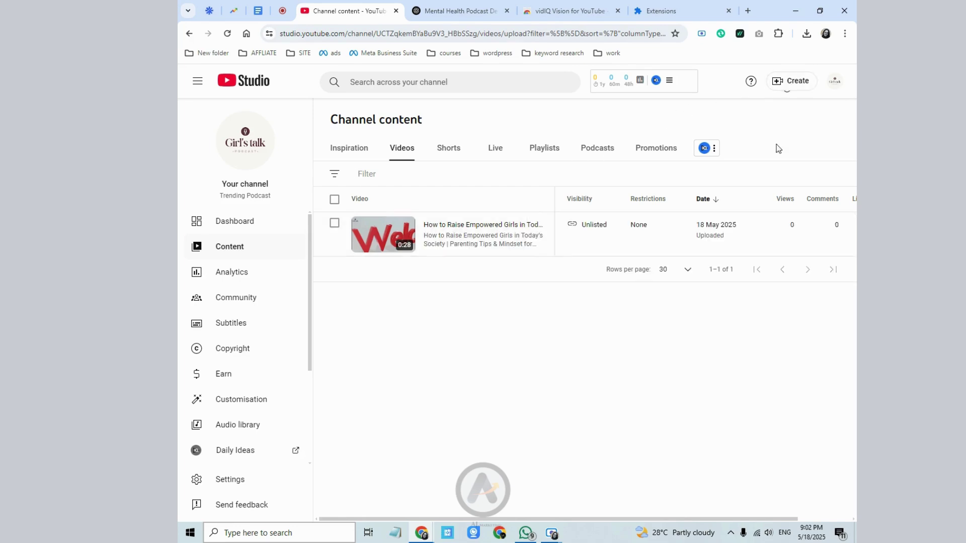
pyautogui.click(792, 90)
pyautogui.click(788, 108)
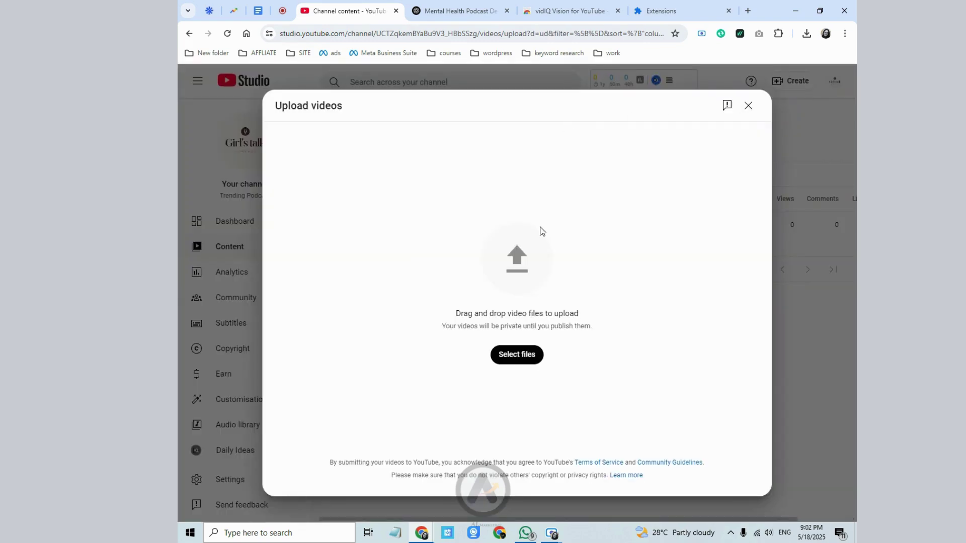
# - Select the empowered girls video file to start a new upload
pyautogui.click(525, 355)
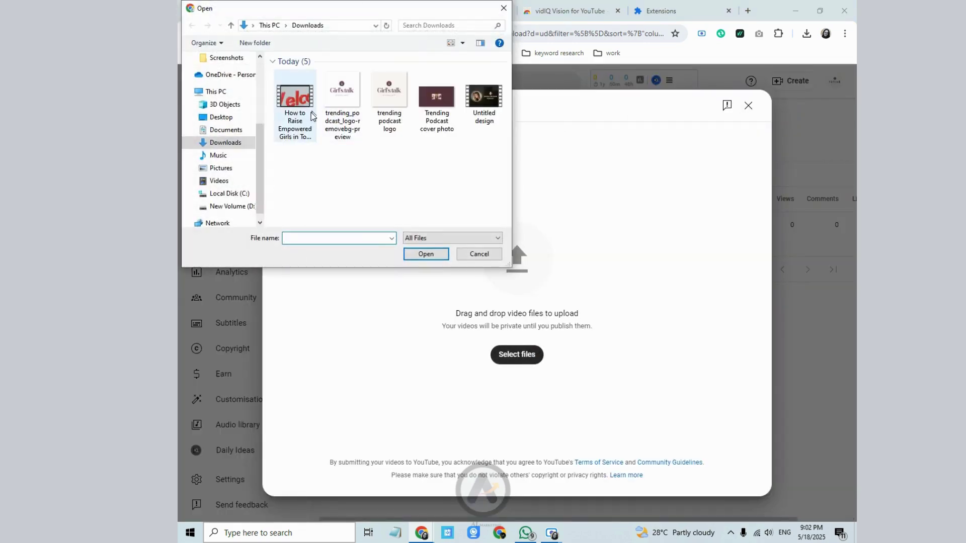
pyautogui.click(311, 115)
pyautogui.click(425, 253)
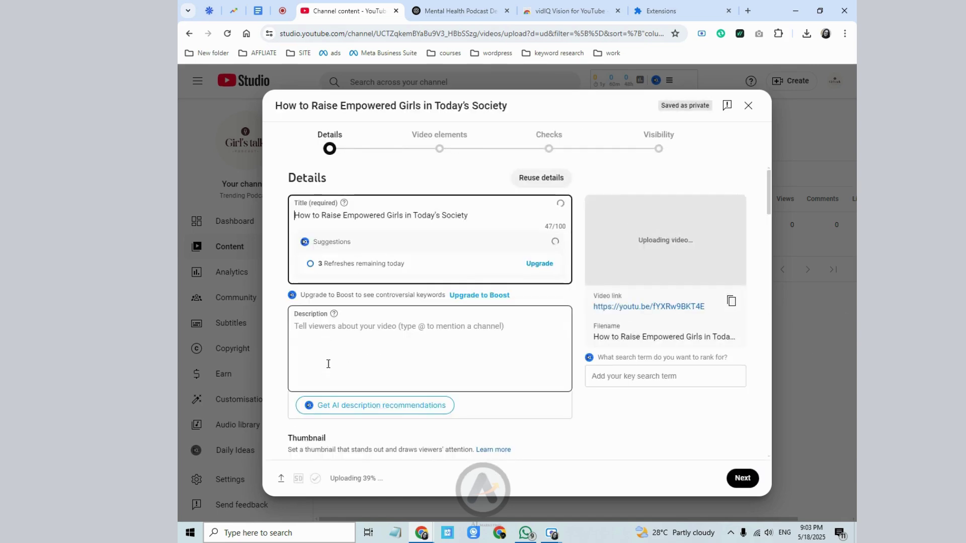
# - Try a custom thumbnail, then cancel the phone verification prompt it requires
pyautogui.scroll(-3, 328, 364)
pyautogui.click(337, 332)
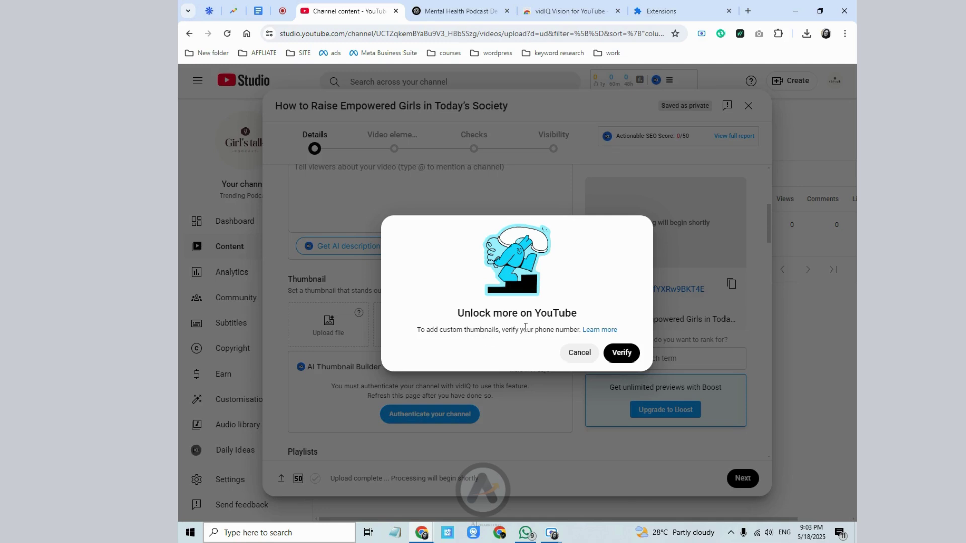
pyautogui.moveTo(539, 330); pyautogui.dragTo(570, 328)
pyautogui.click(573, 327)
pyautogui.moveTo(527, 329); pyautogui.dragTo(582, 328)
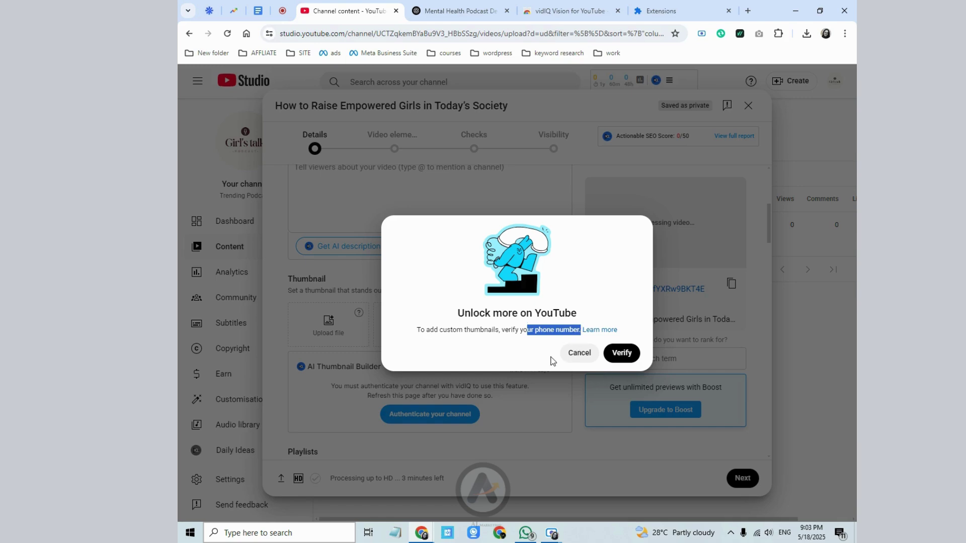
pyautogui.click(566, 353)
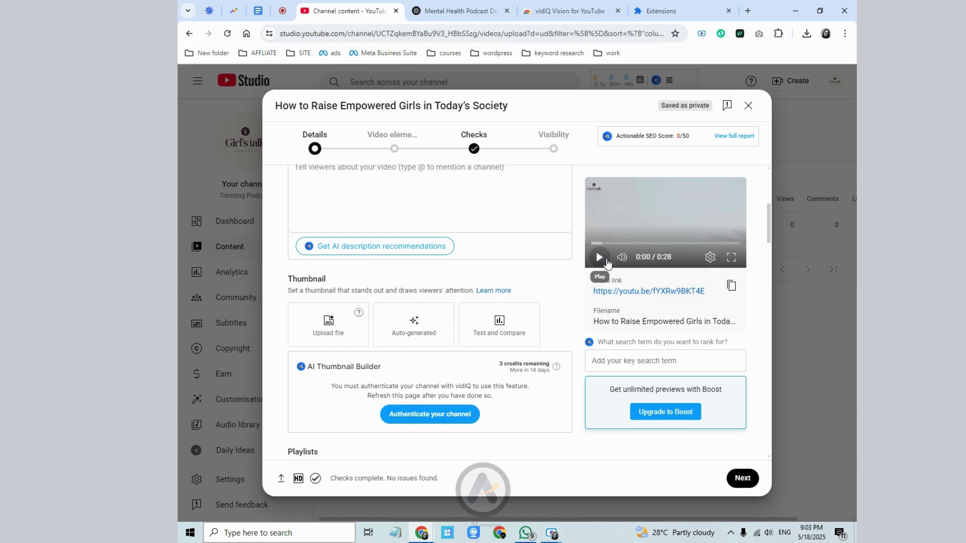
# - Use the first auto-generated frame as the video's thumbnail
pyautogui.click(421, 340)
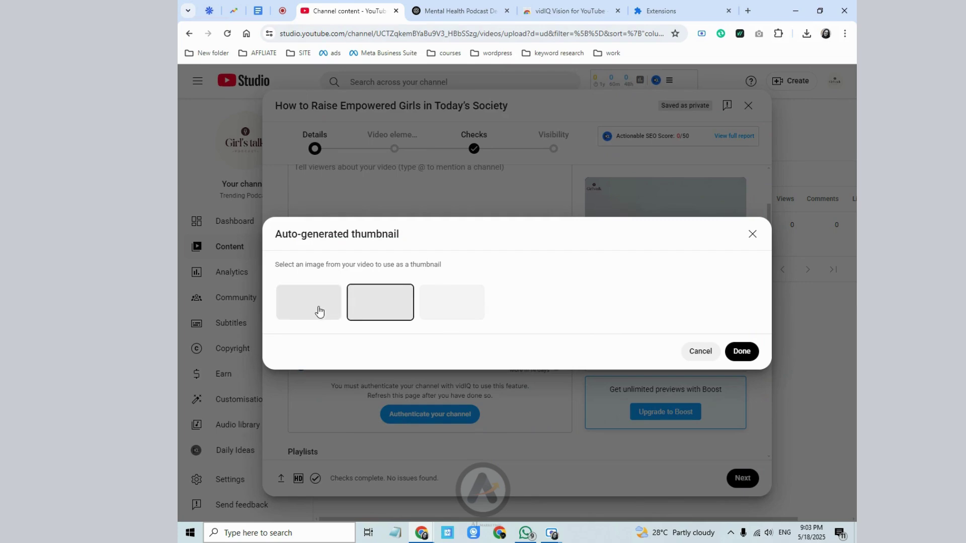
pyautogui.click(284, 313)
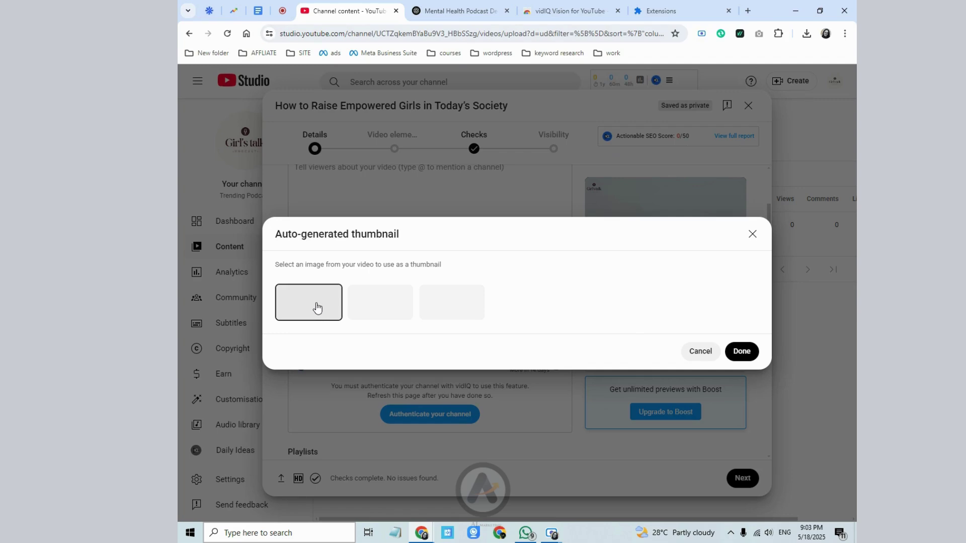
pyautogui.click(741, 351)
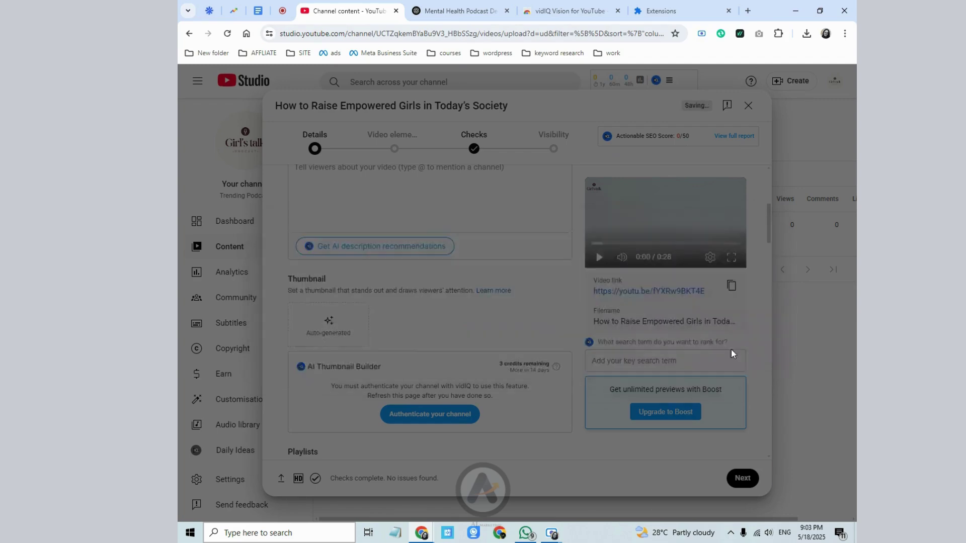
# - Mark the video 'No, it's not Made for Kids' and advance to the Visibility step
pyautogui.scroll(-3, 457, 262)
pyautogui.scroll(-6, 457, 261)
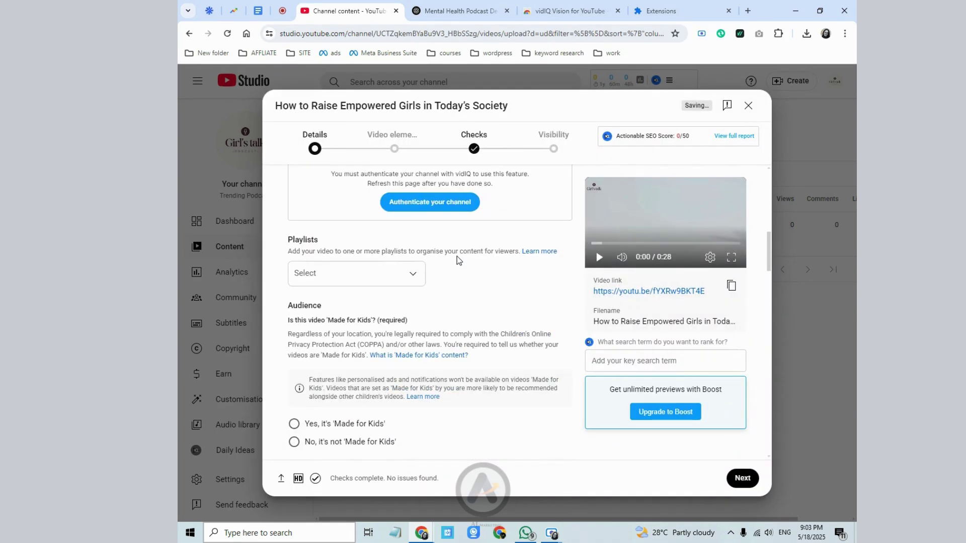
pyautogui.click(750, 484)
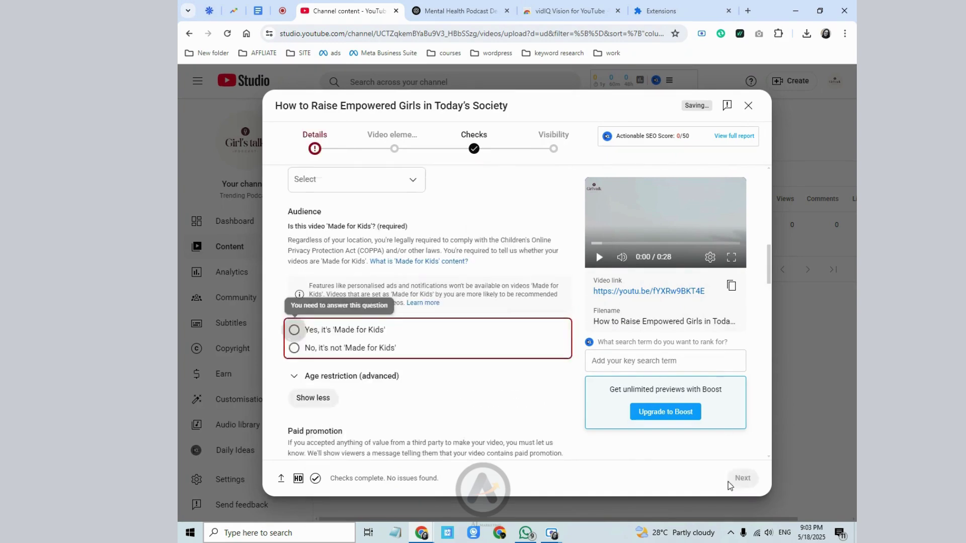
pyautogui.click(315, 369)
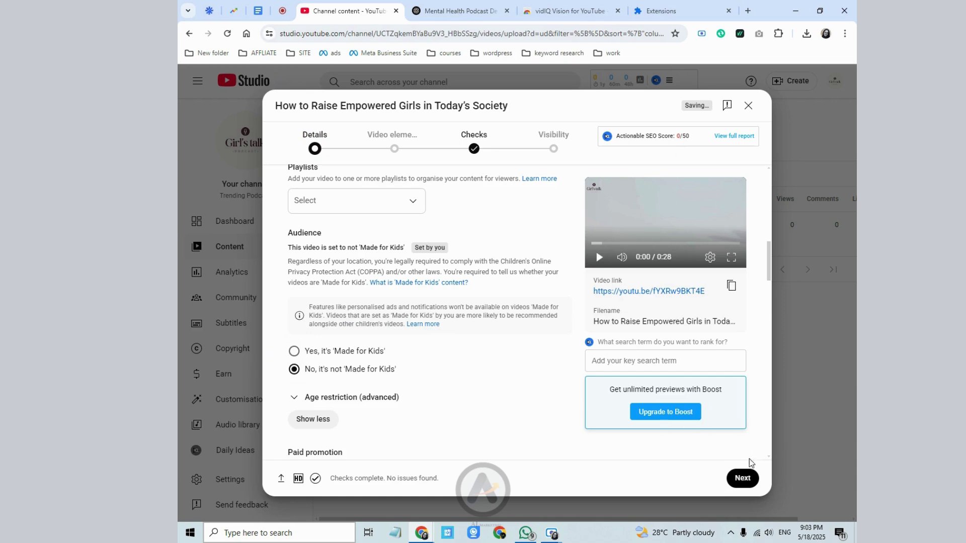
pyautogui.click(743, 478)
pyautogui.click(745, 477)
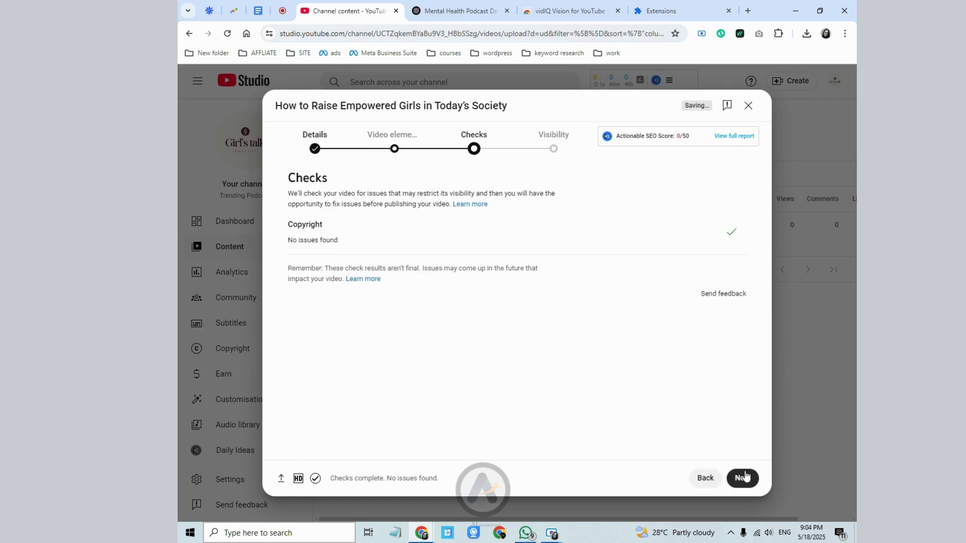
pyautogui.click(743, 478)
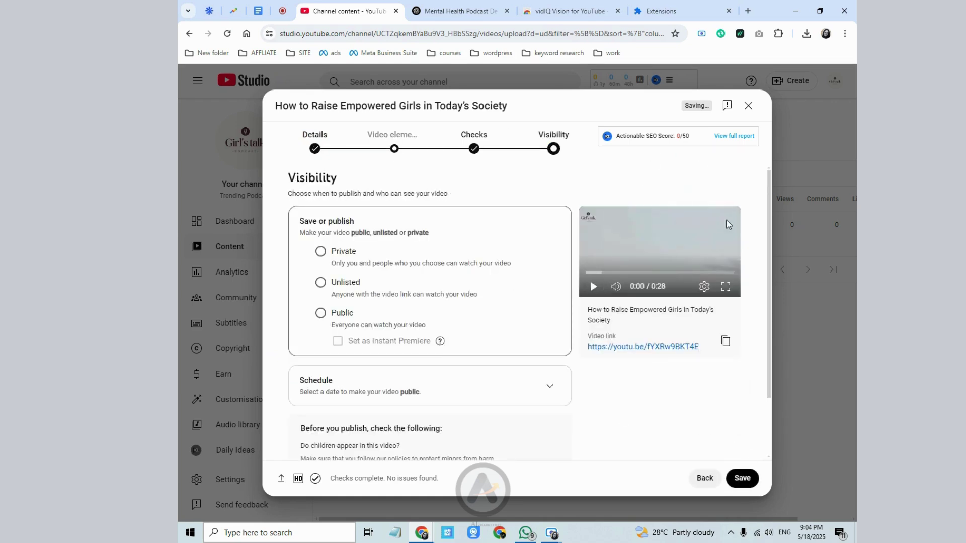
# - Save the re-uploaded video as Unlisted, copy its link and close the published dialog
pyautogui.click(321, 283)
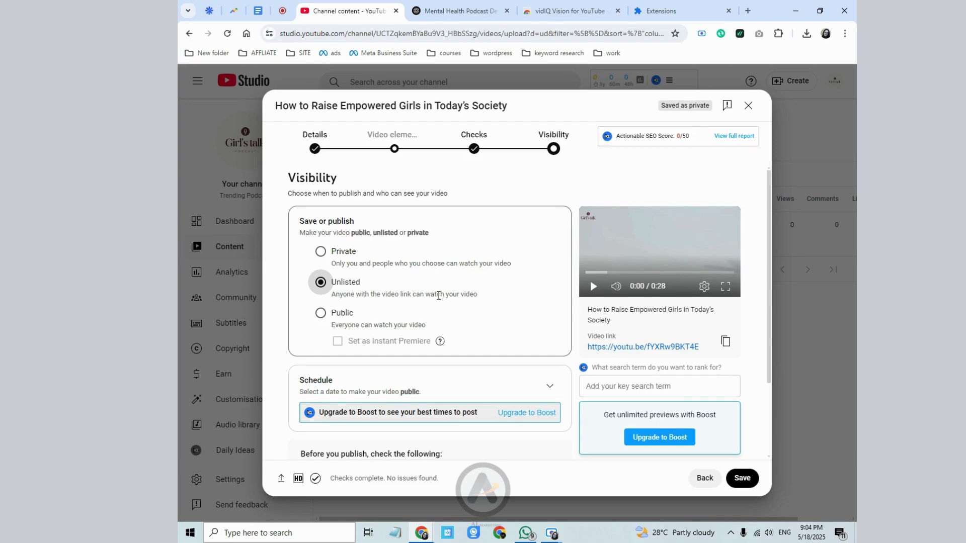
pyautogui.click(742, 482)
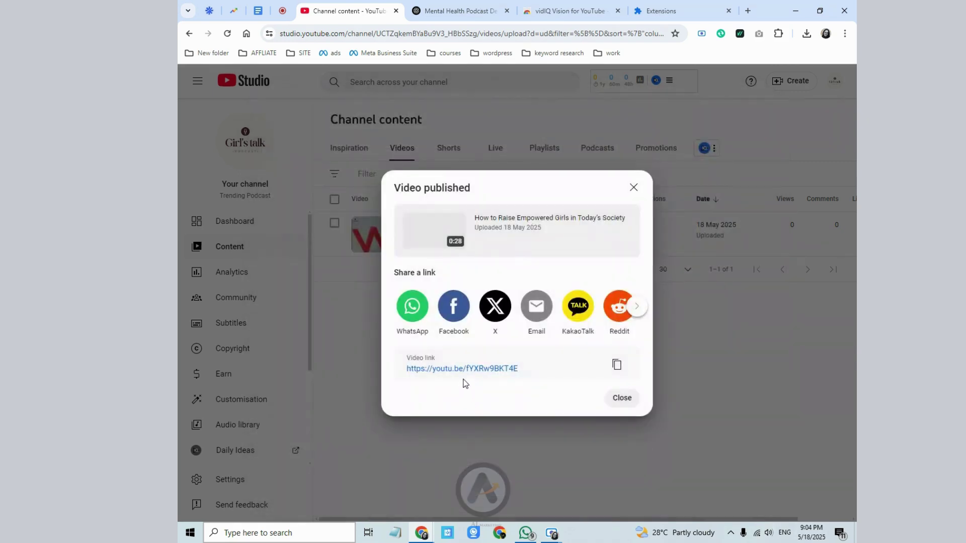
pyautogui.click(617, 365)
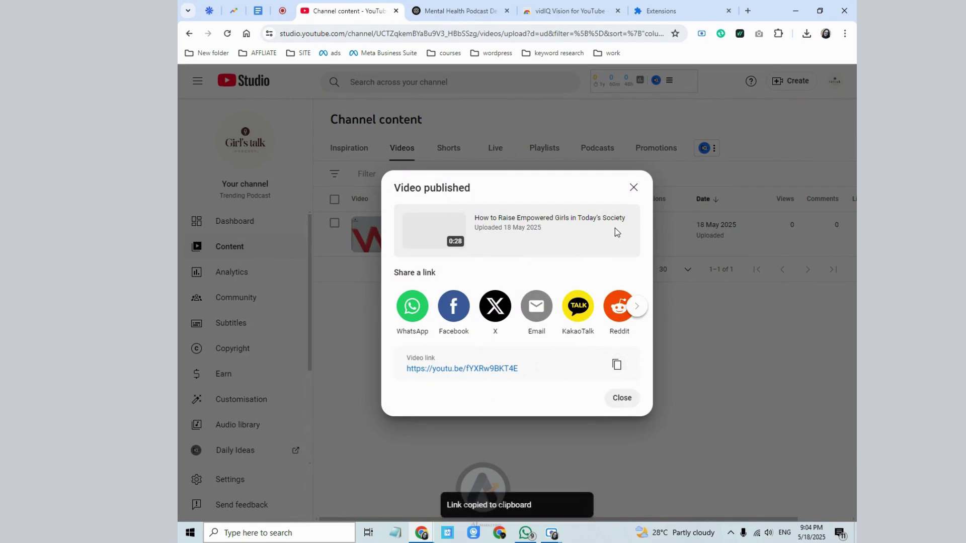
pyautogui.click(629, 189)
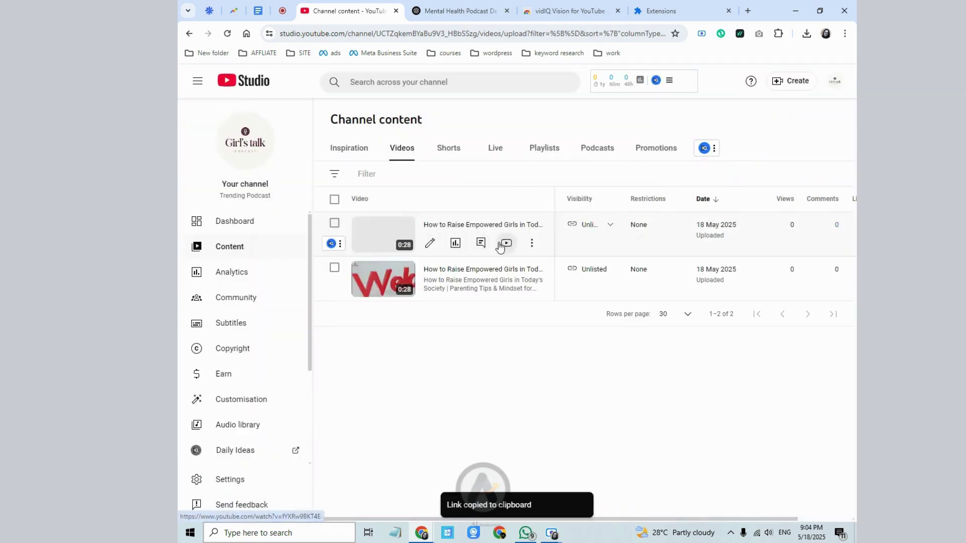
pyautogui.click(532, 243)
# - Open the video's shareable link in a new tab, play it as Unlisted, then close that tab
pyautogui.click(471, 264)
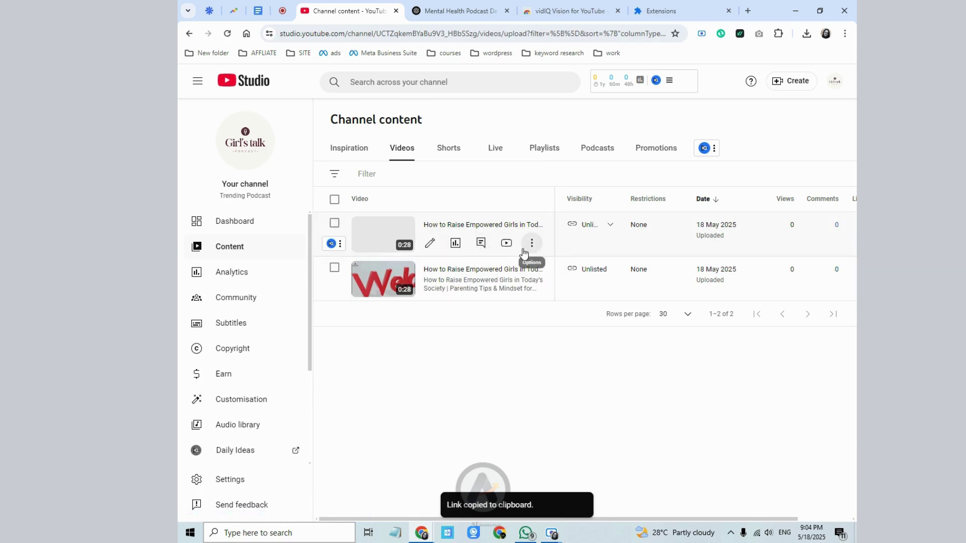
pyautogui.click(748, 11)
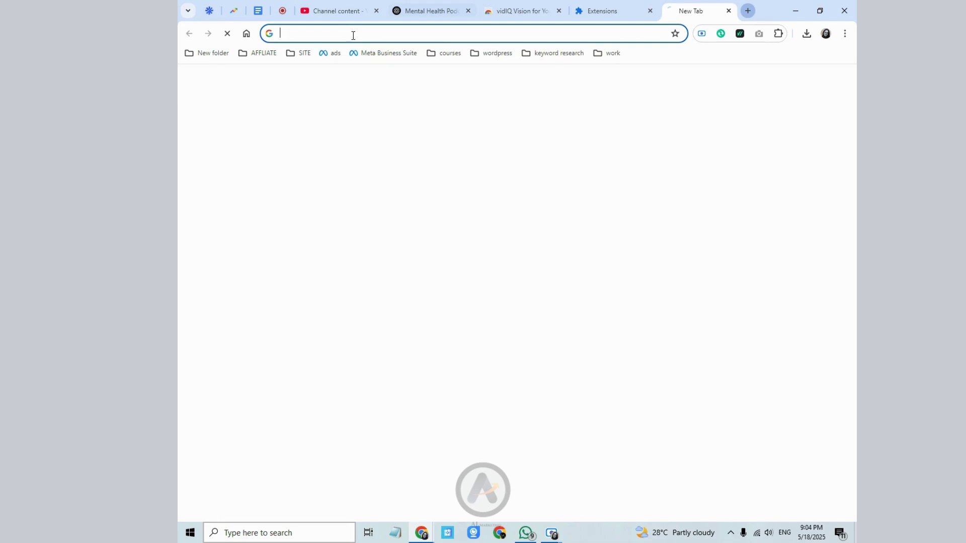
pyautogui.rightClick(353, 35)
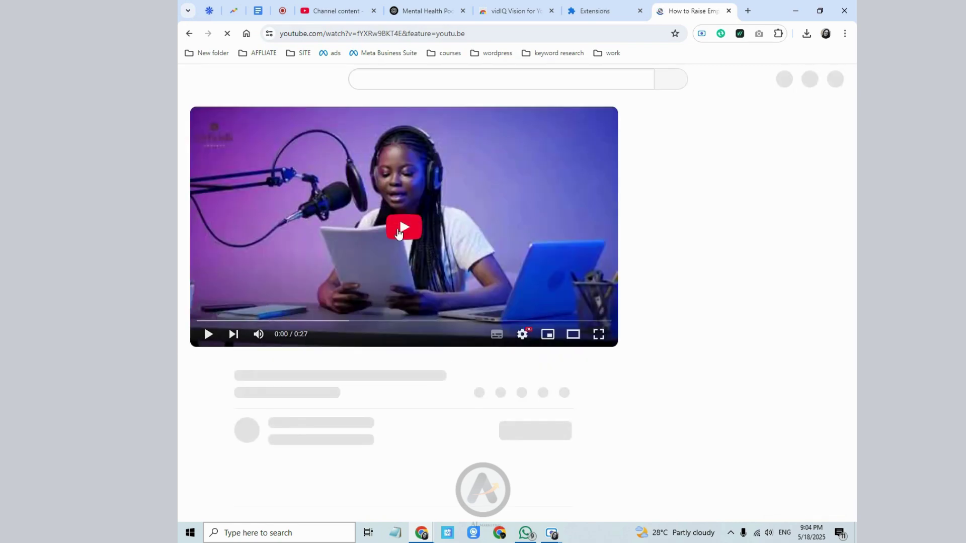
pyautogui.click(398, 234)
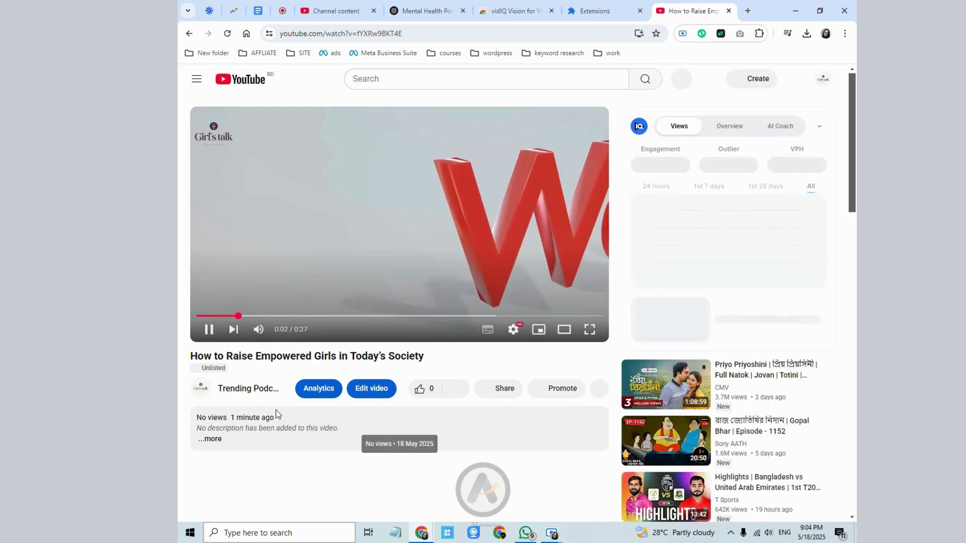
pyautogui.doubleClick(221, 368)
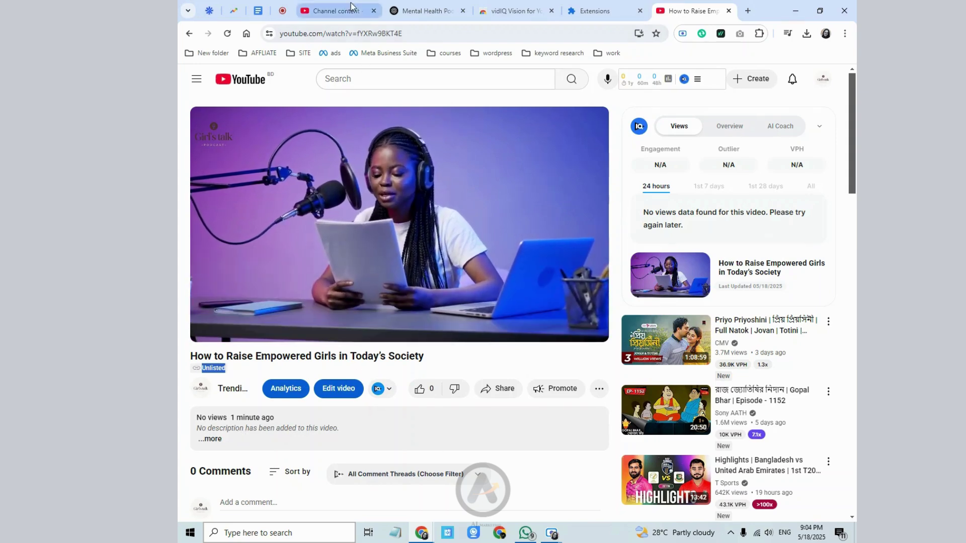
pyautogui.click(336, 10)
pyautogui.click(727, 11)
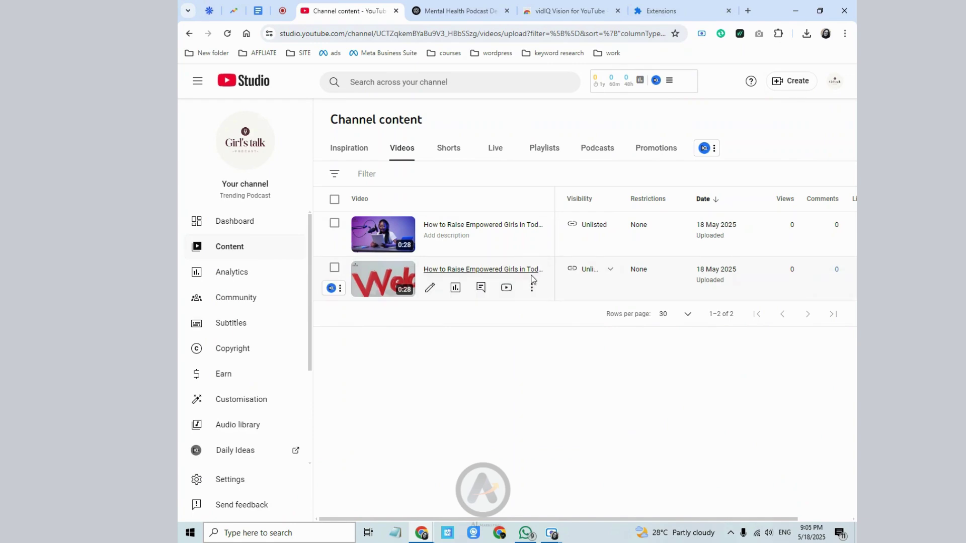
# - Schedule the newer empowered-girls upload to go Public on 19 May 2025
pyautogui.click(603, 222)
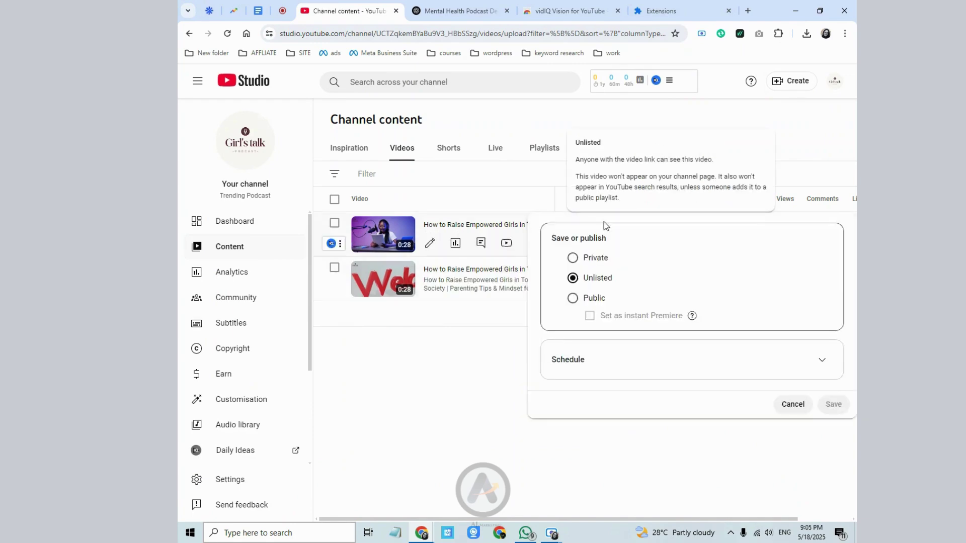
pyautogui.click(572, 298)
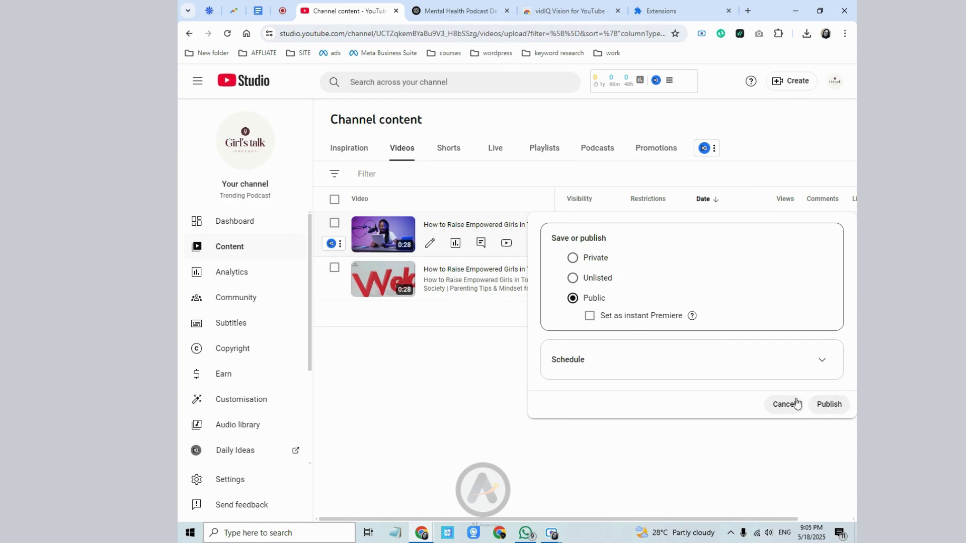
pyautogui.click(601, 357)
pyautogui.click(607, 338)
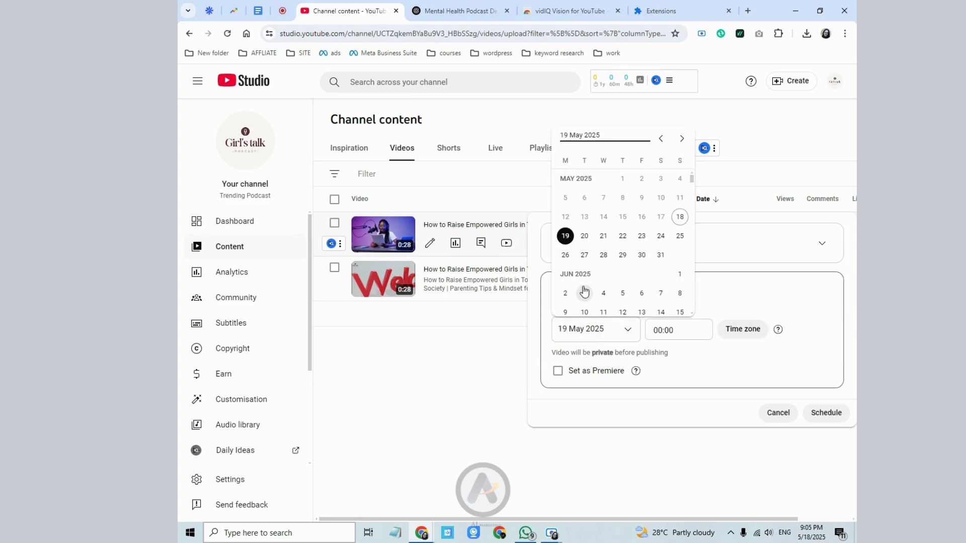
pyautogui.click(820, 415)
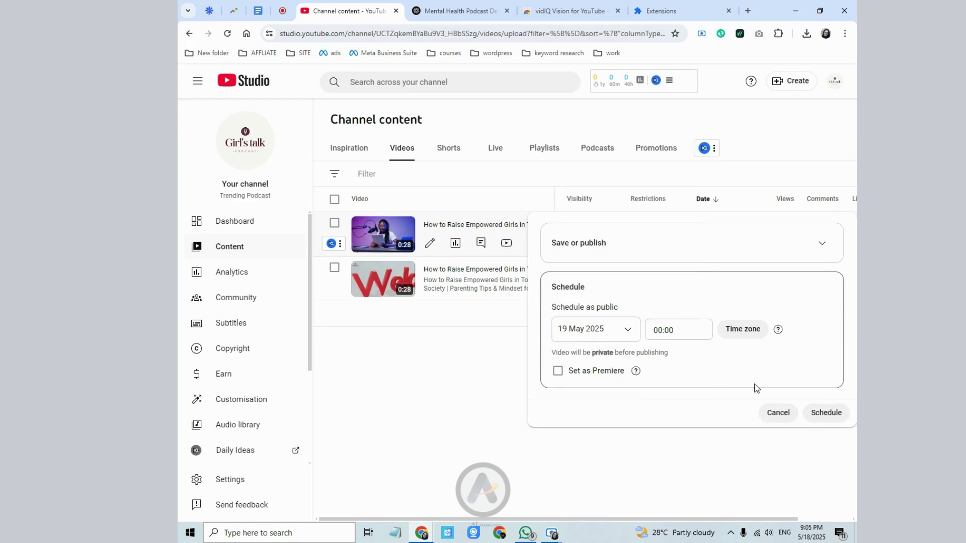
pyautogui.click(808, 412)
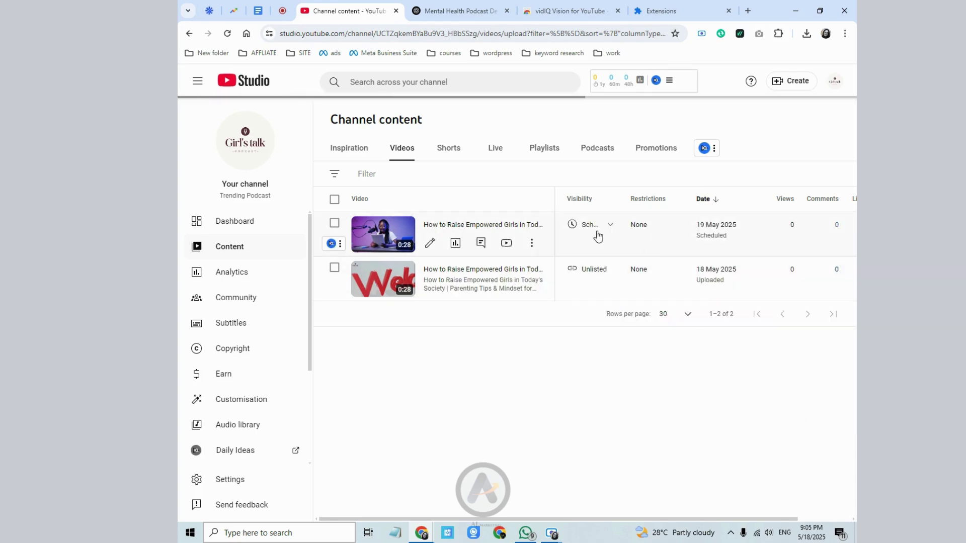
pyautogui.moveTo(611, 229)
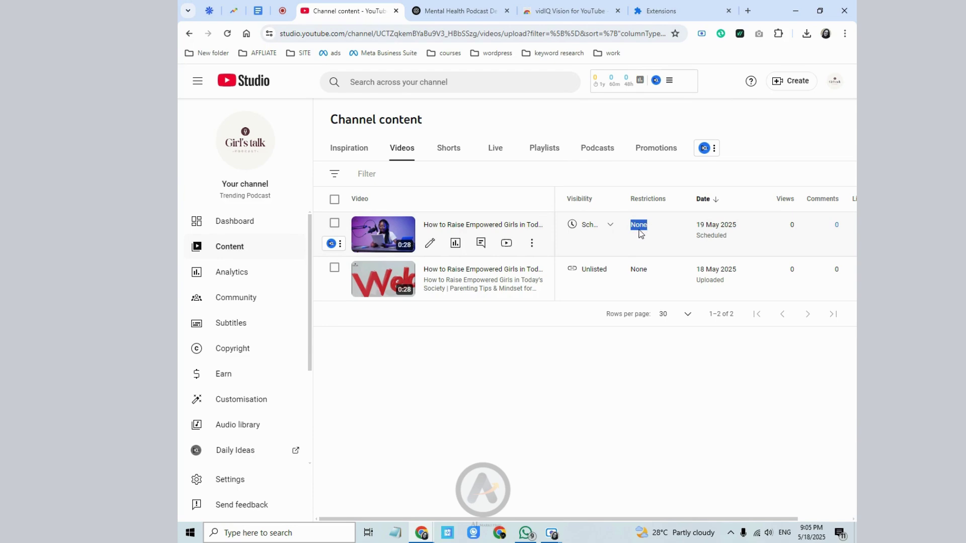
pyautogui.click(641, 234)
pyautogui.moveTo(599, 520); pyautogui.dragTo(662, 516)
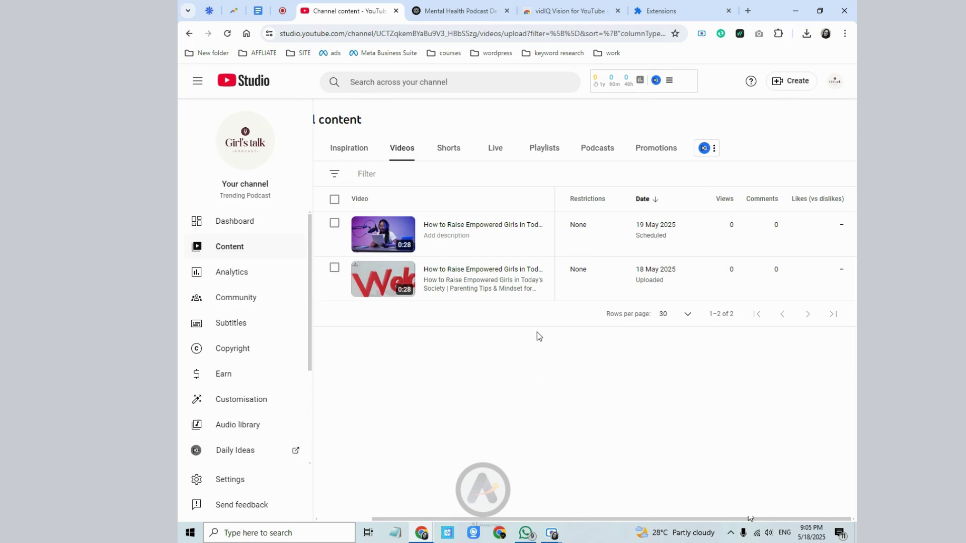
pyautogui.doubleClick(731, 225)
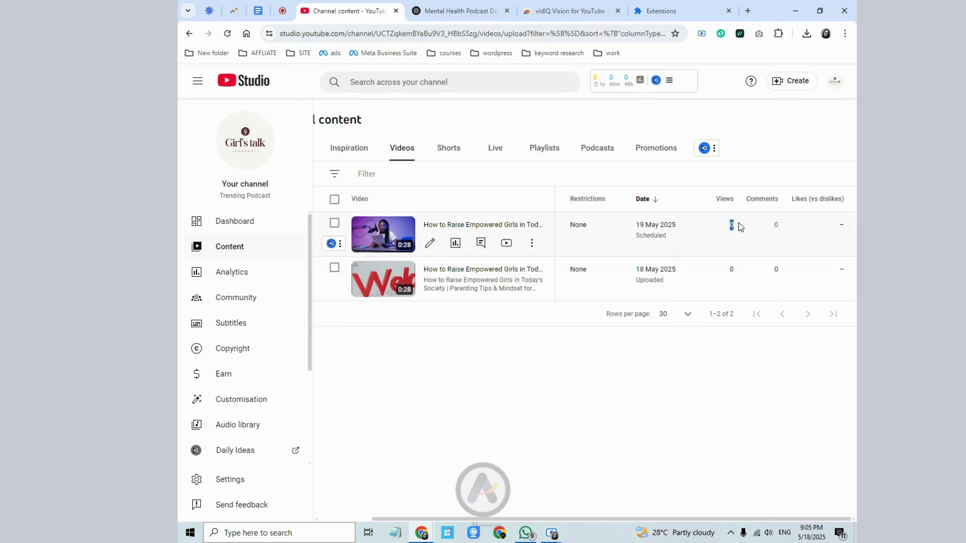
pyautogui.click(775, 228)
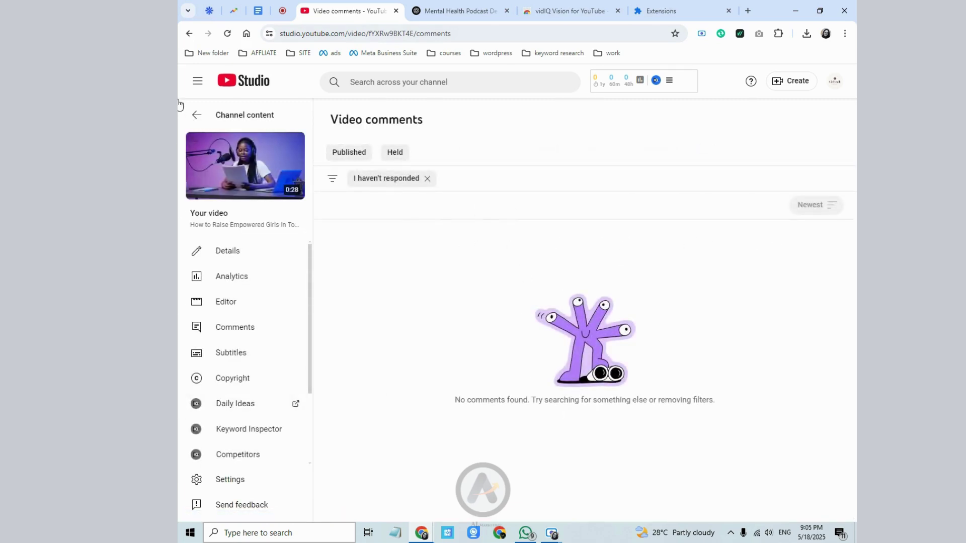
pyautogui.click(189, 34)
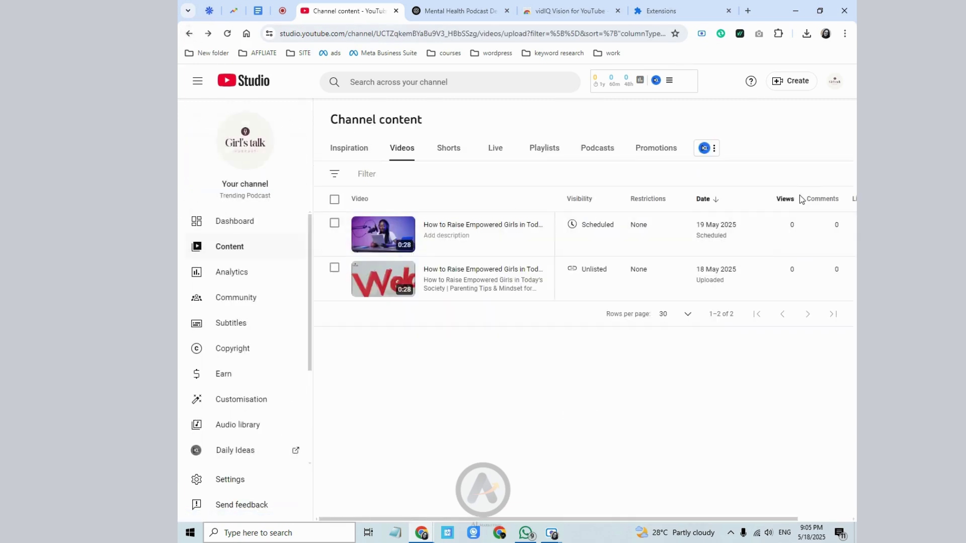
pyautogui.hscroll(2, 797, 408)
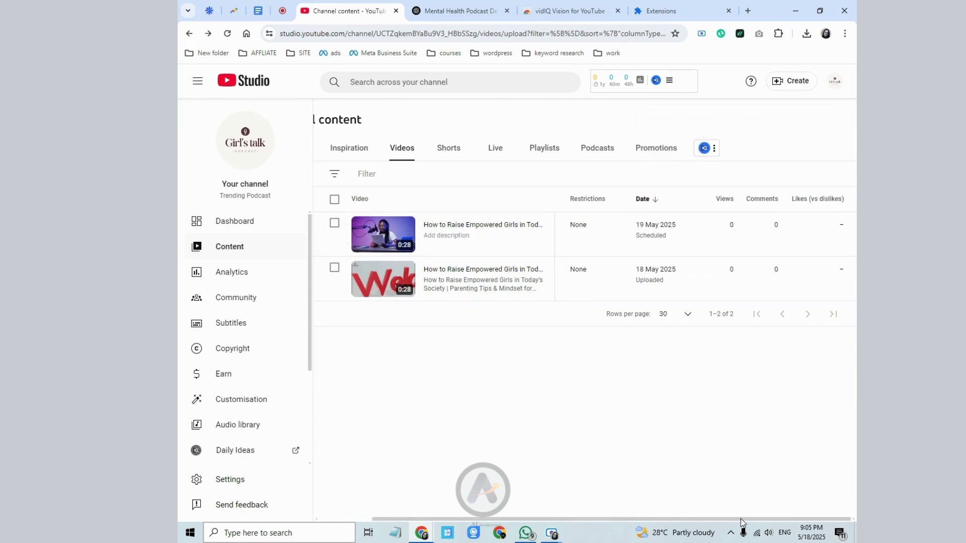
pyautogui.moveTo(829, 207)
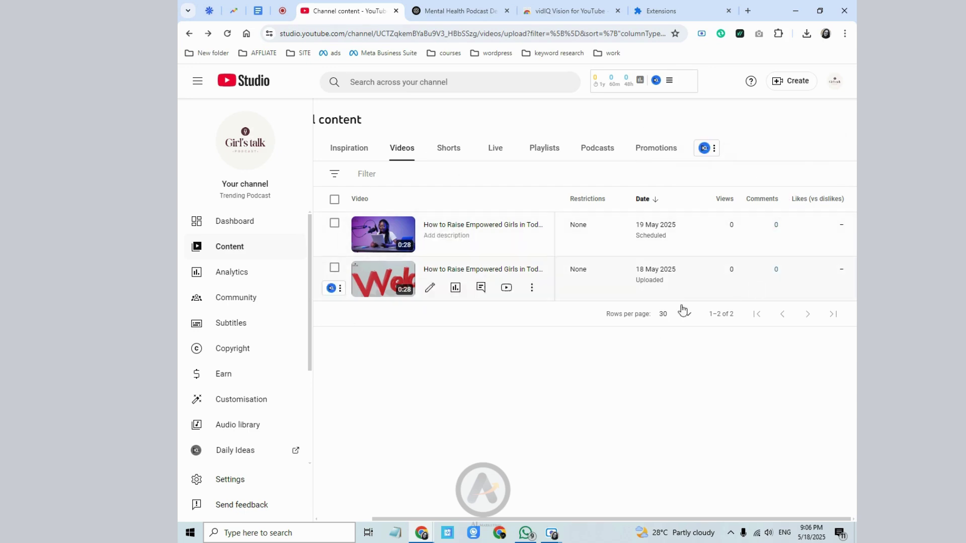
pyautogui.click(544, 148)
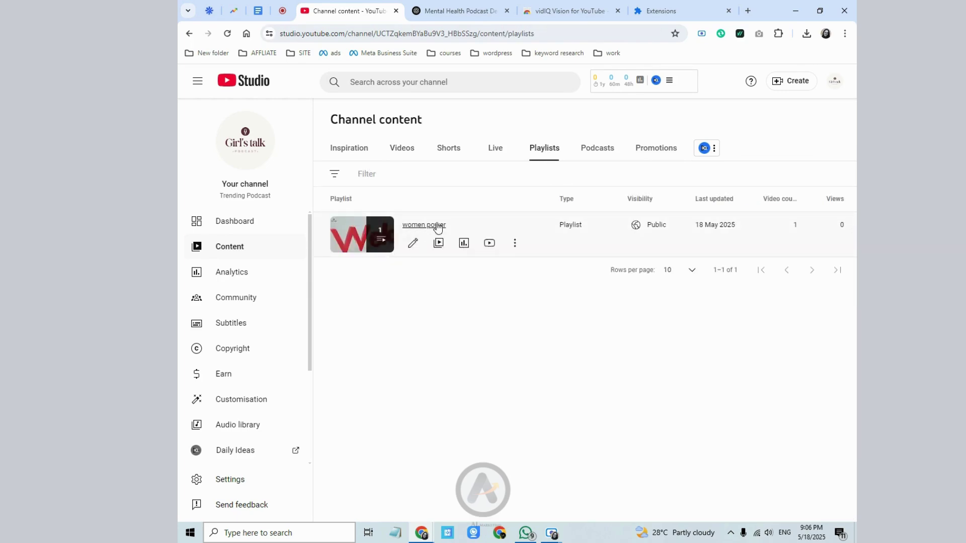
# - Switch Channel content from Podcasts to Promotions to view the video's sample ad preview
pyautogui.click(607, 150)
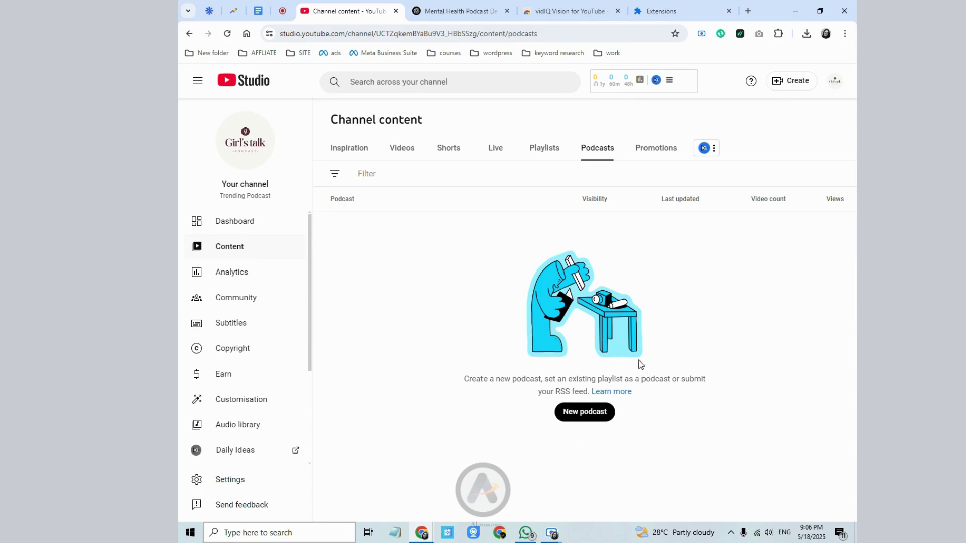
pyautogui.click(643, 148)
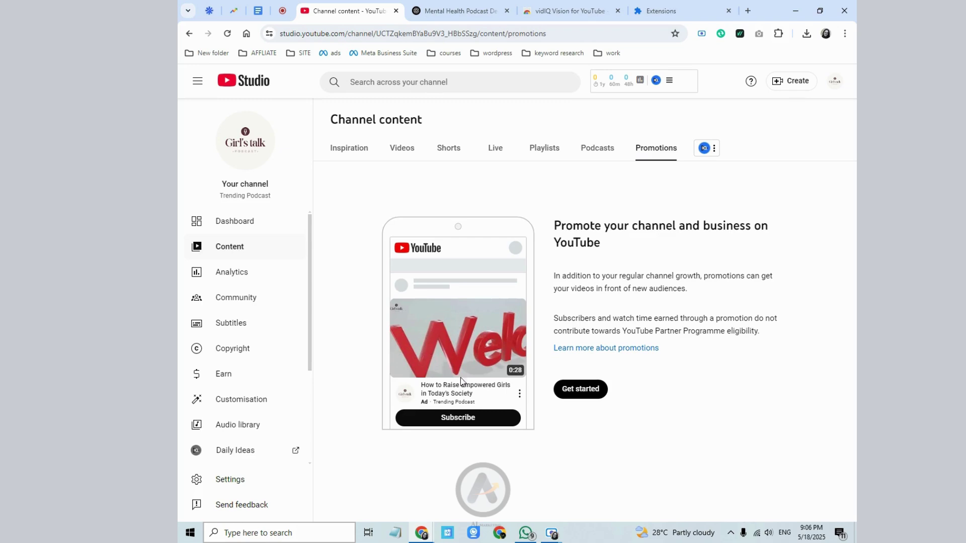
pyautogui.moveTo(420, 385); pyautogui.dragTo(479, 394)
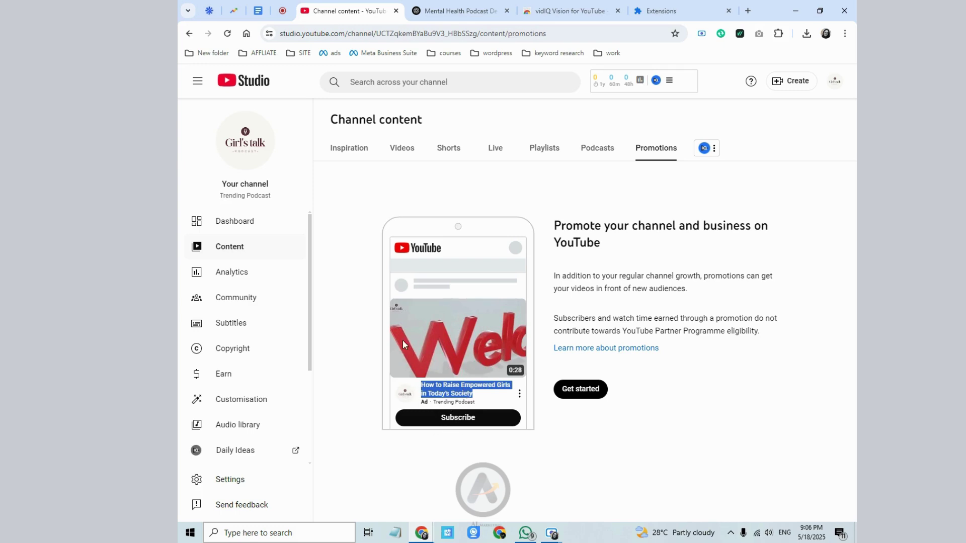
pyautogui.moveTo(550, 221); pyautogui.dragTo(608, 264)
pyautogui.click(614, 245)
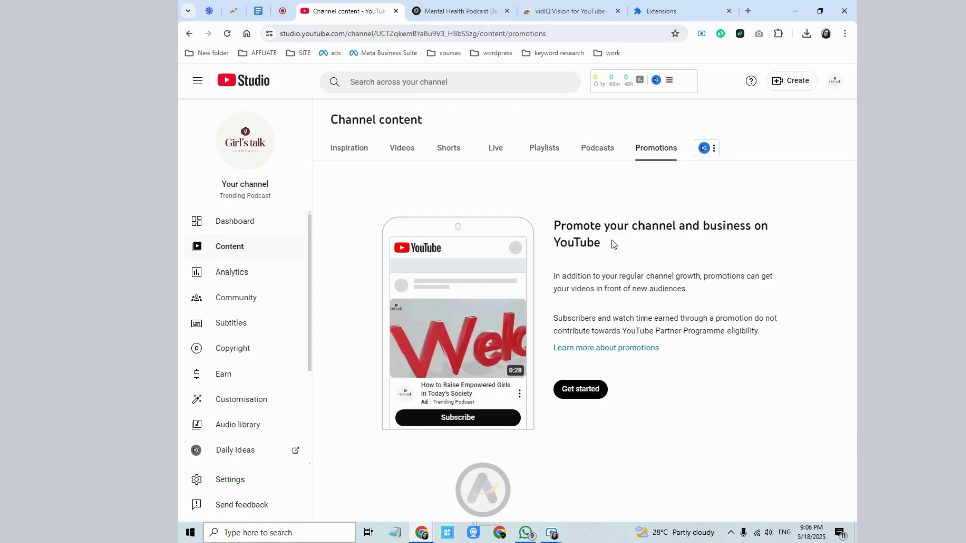
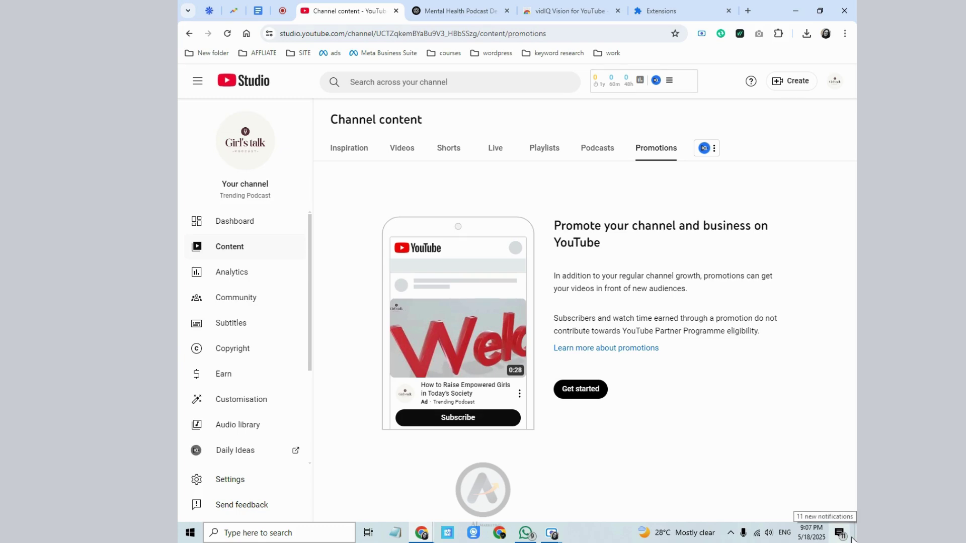
# - Browse Inspiration, Analytics and Community, ending on Subtitles with both videos at 0 languages
pyautogui.click(351, 159)
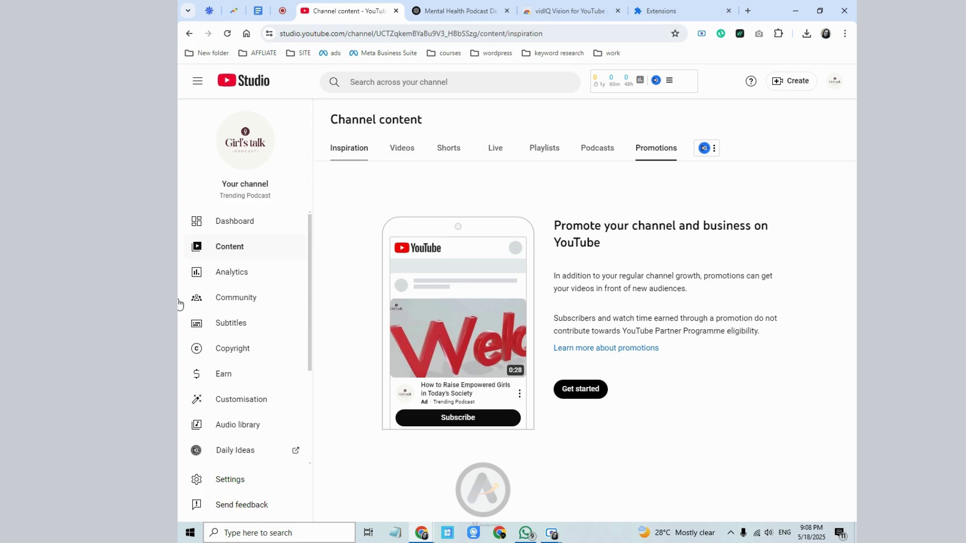
pyautogui.click(236, 274)
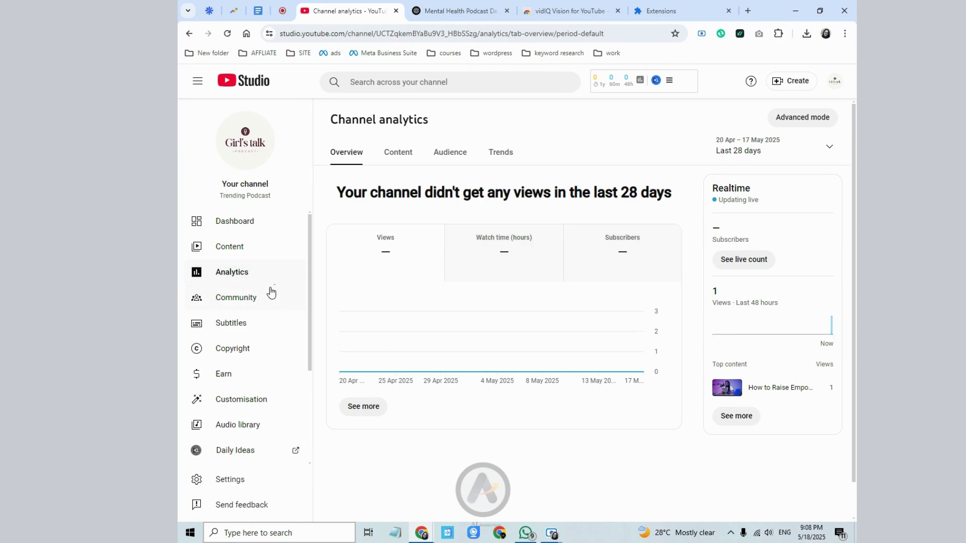
pyautogui.click(265, 301)
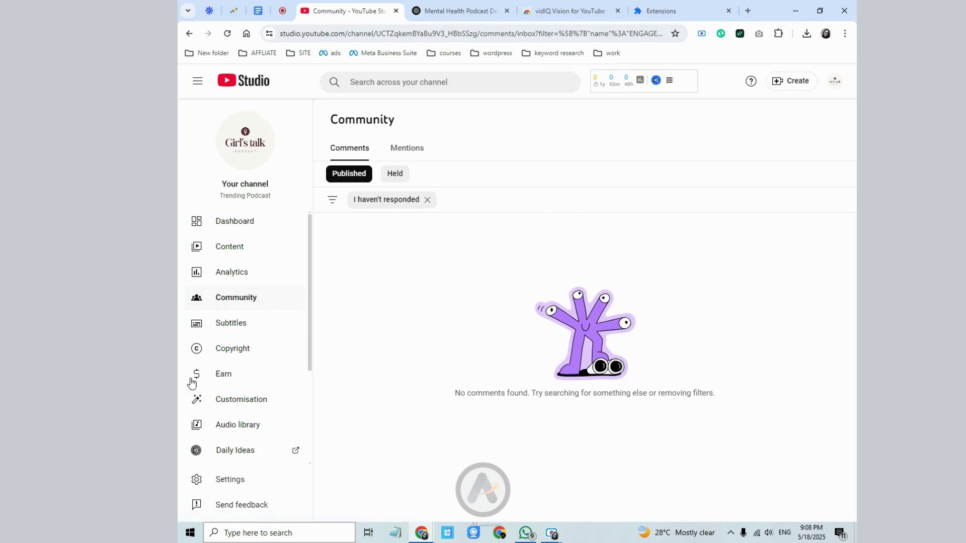
pyautogui.click(227, 324)
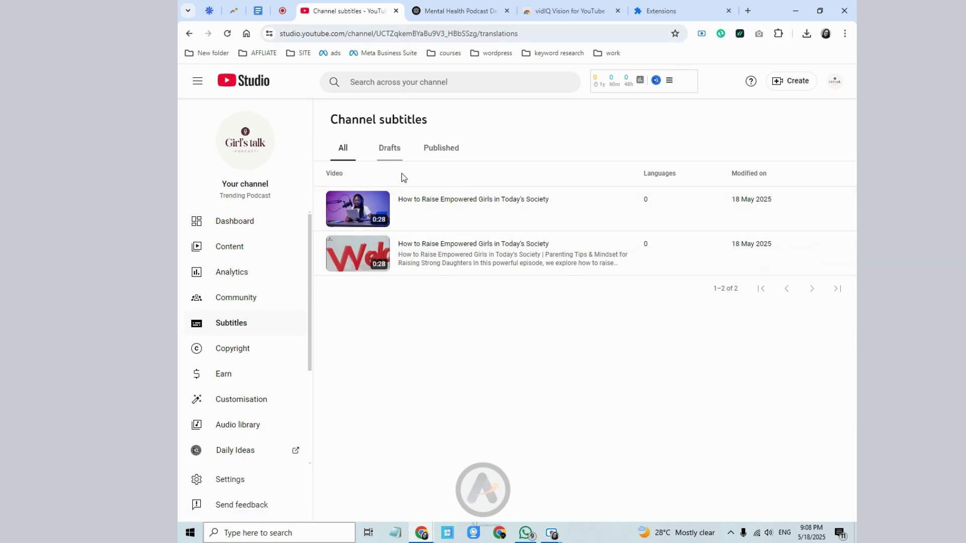
# - Set the second video's language to English (United States) and confirm
pyautogui.click(374, 254)
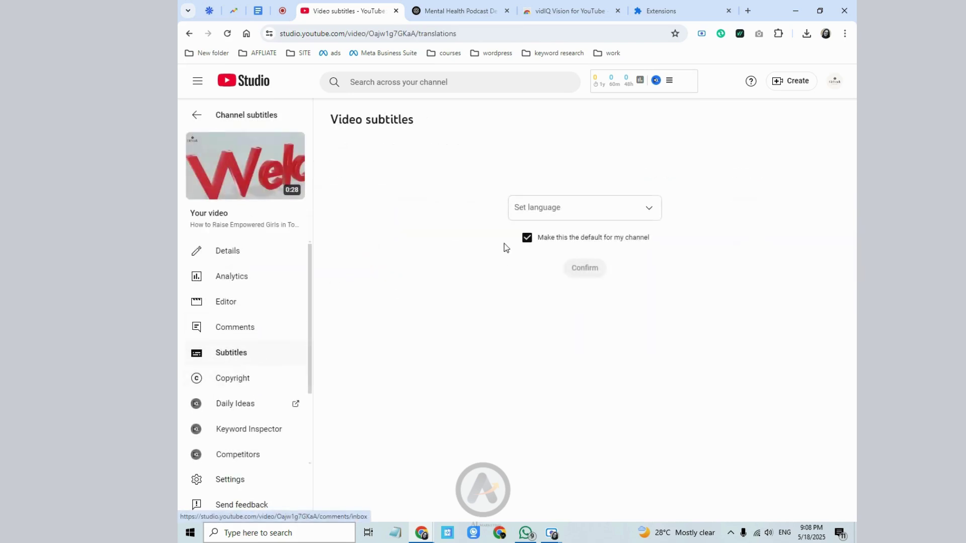
pyautogui.click(572, 216)
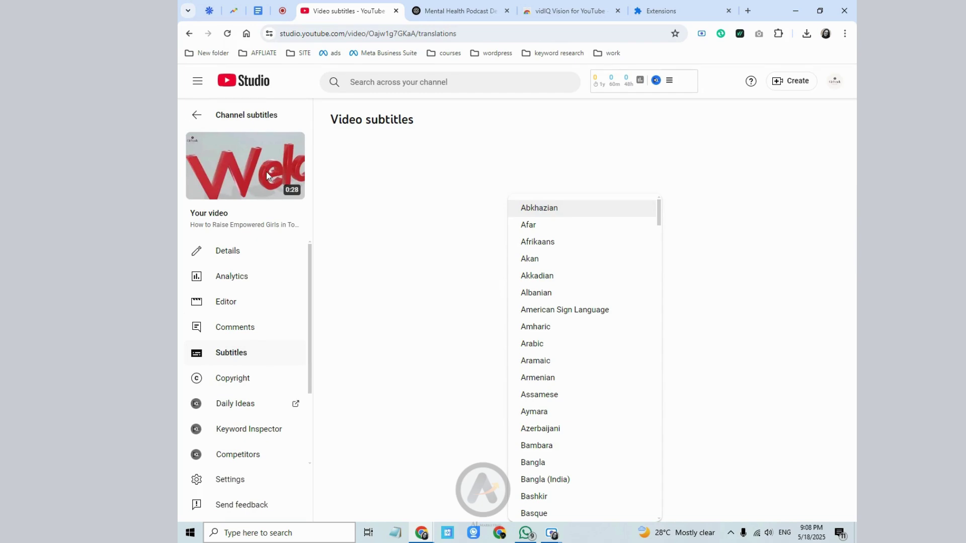
pyautogui.scroll(-1, 549, 482)
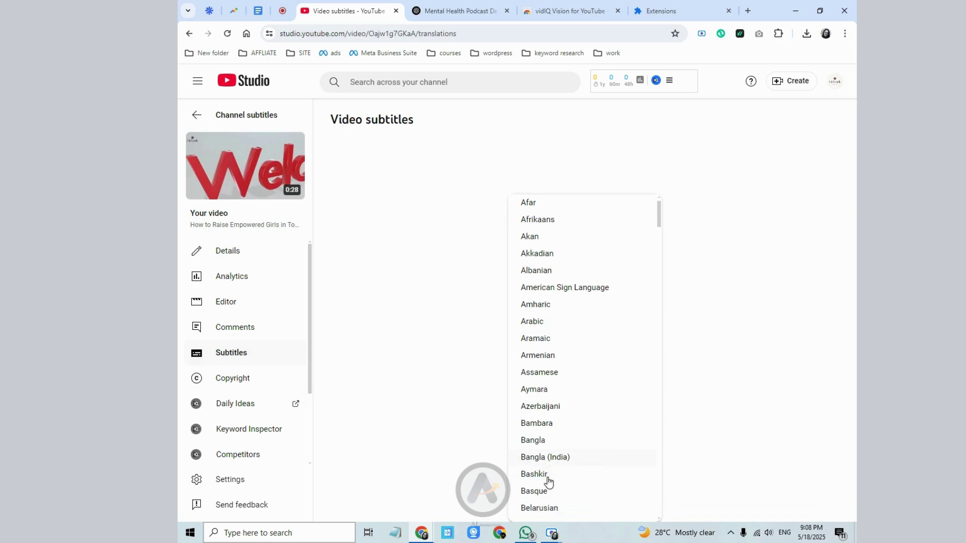
pyautogui.scroll(-20, 548, 482)
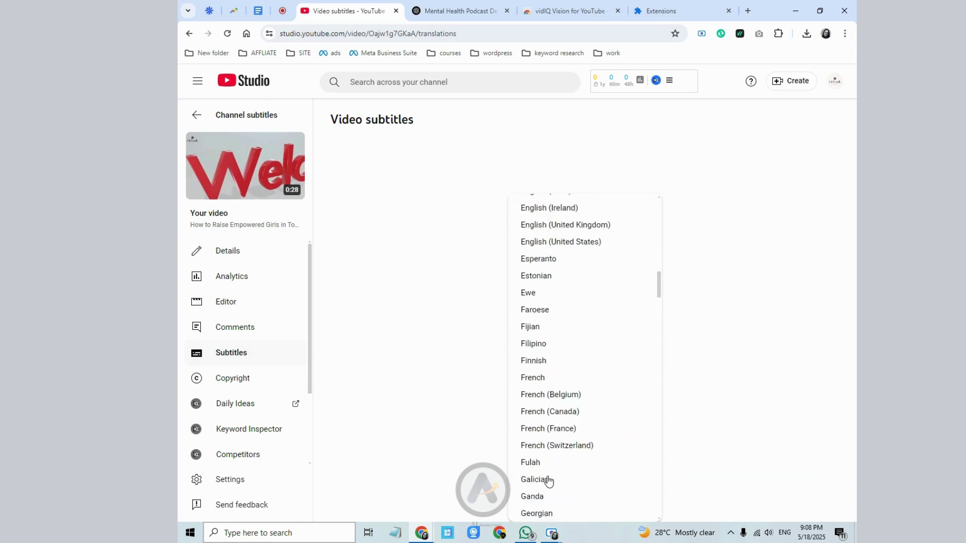
pyautogui.scroll(-2, 548, 482)
pyautogui.scroll(3, 539, 261)
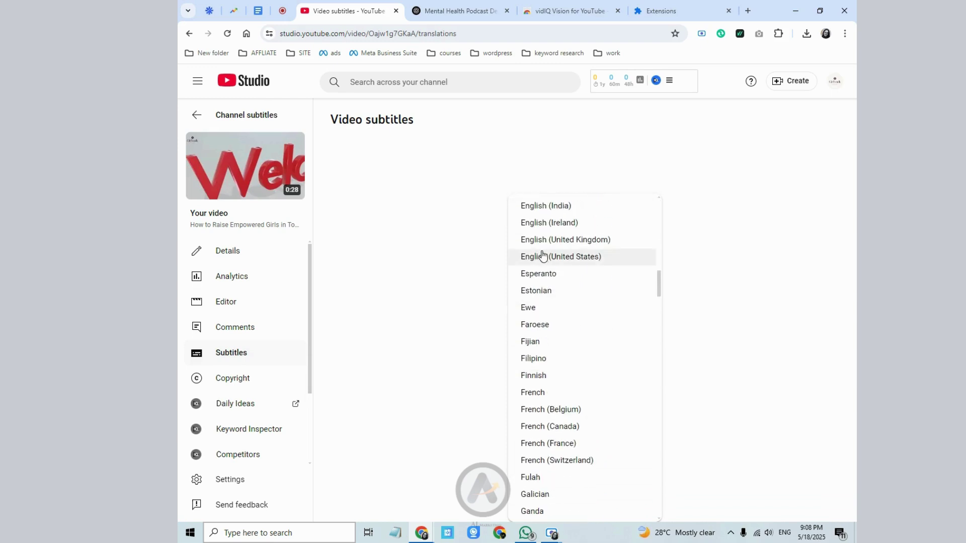
pyautogui.click(543, 257)
pyautogui.click(585, 270)
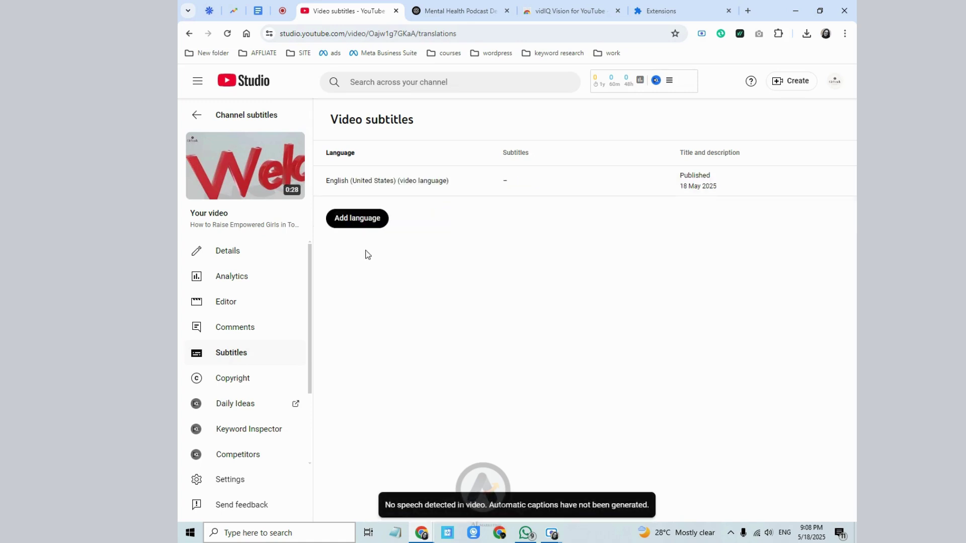
# - Add Chinese as a subtitle language, then go back to the channel subtitles list
pyautogui.doubleClick(328, 180)
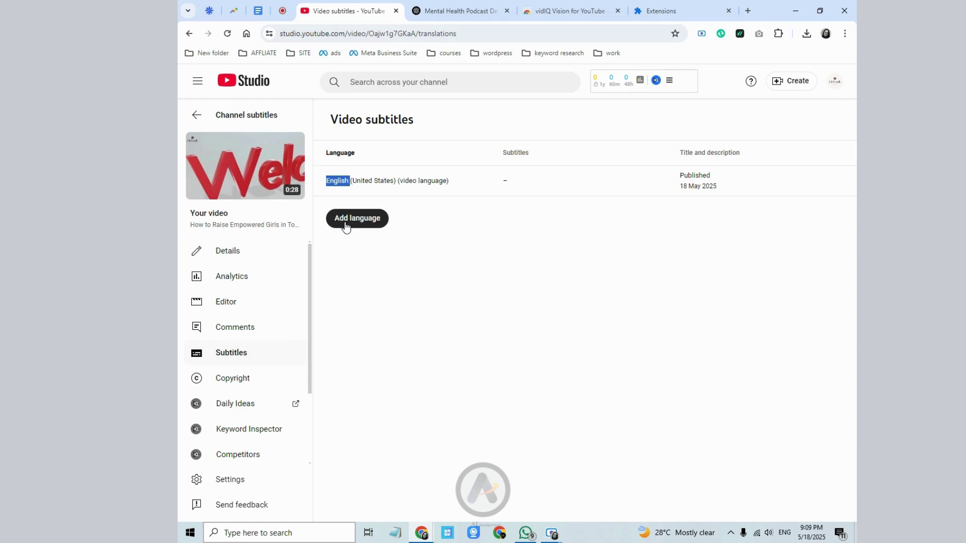
pyautogui.click(359, 332)
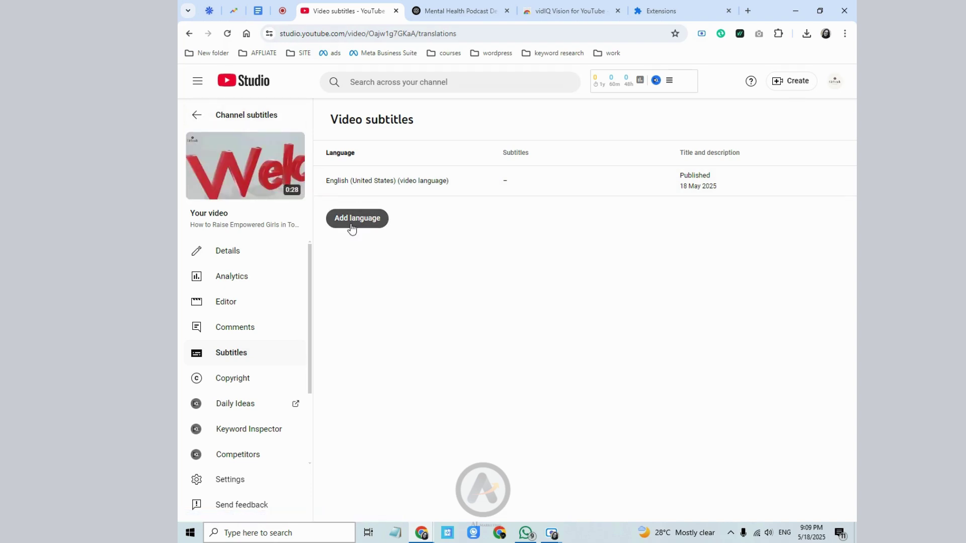
pyautogui.click(383, 220)
pyautogui.scroll(-1, 491, 410)
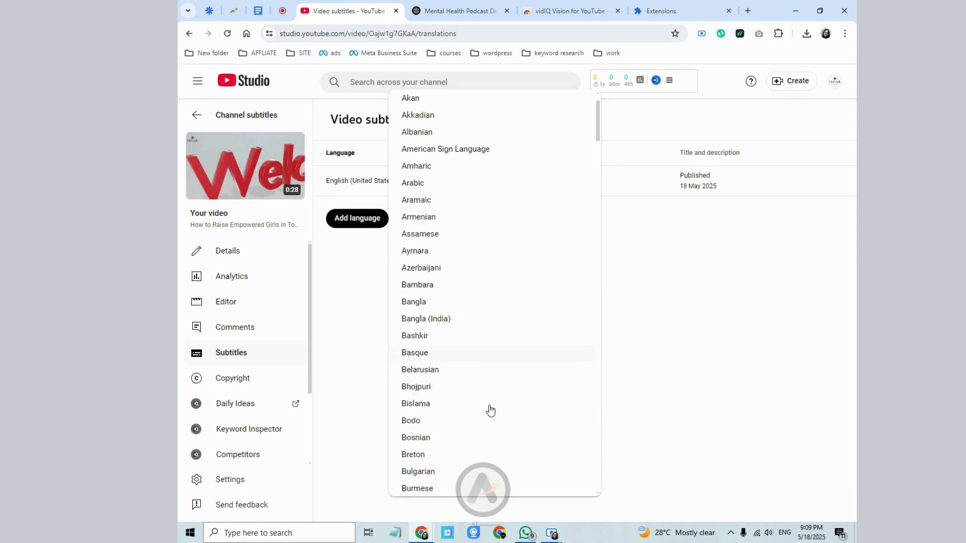
pyautogui.scroll(-1, 490, 410)
pyautogui.scroll(-1, 491, 410)
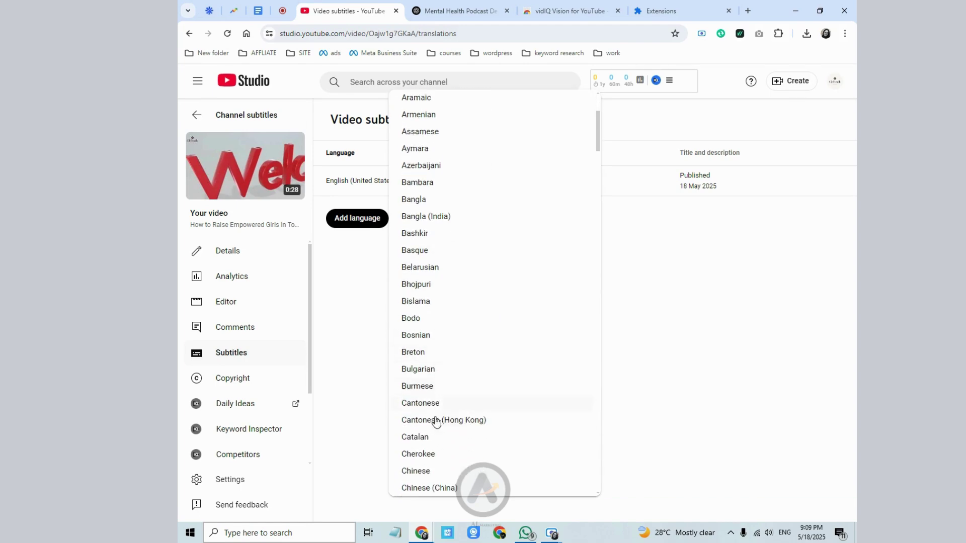
pyautogui.scroll(-1, 431, 473)
pyautogui.click(431, 474)
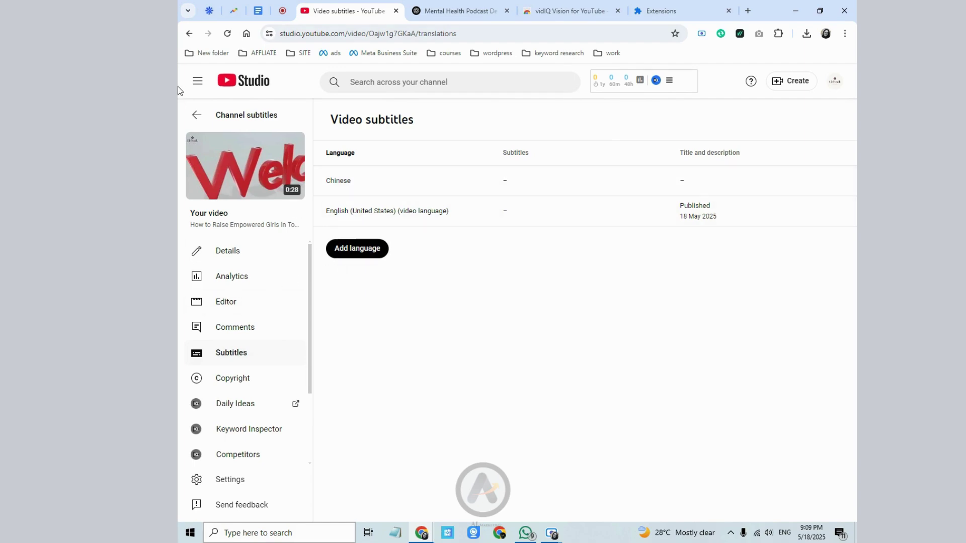
pyautogui.click(193, 119)
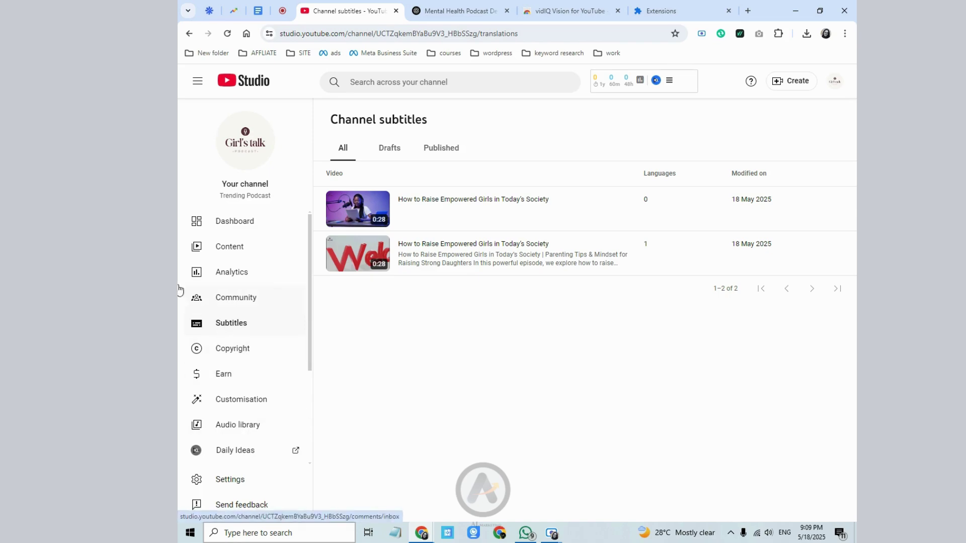
# - Open the Videos list and check the second video's copyright status
pyautogui.click(267, 253)
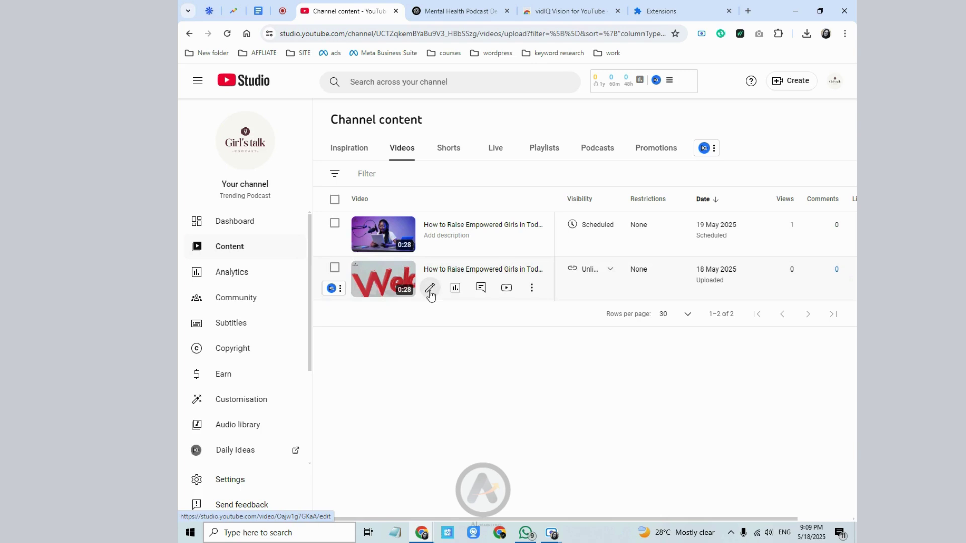
pyautogui.click(429, 289)
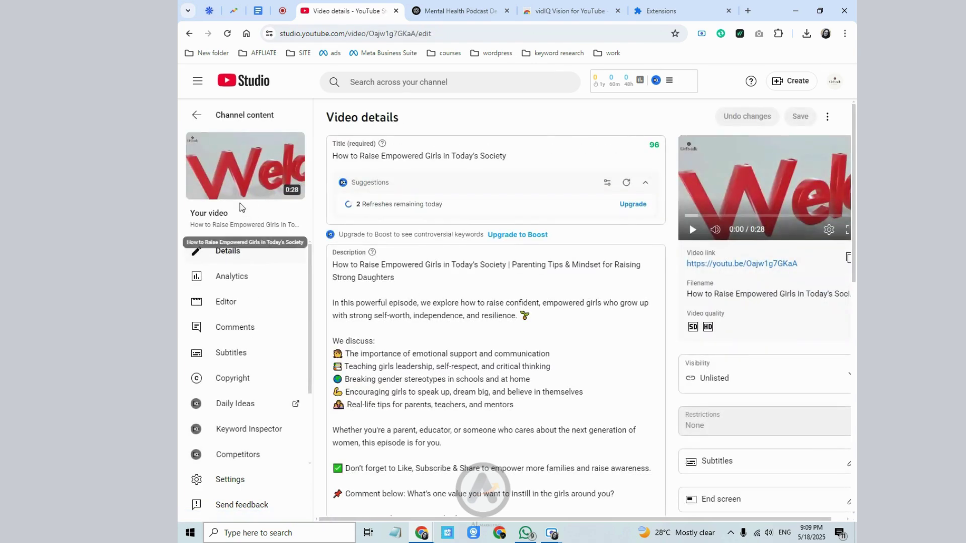
pyautogui.moveTo(237, 196)
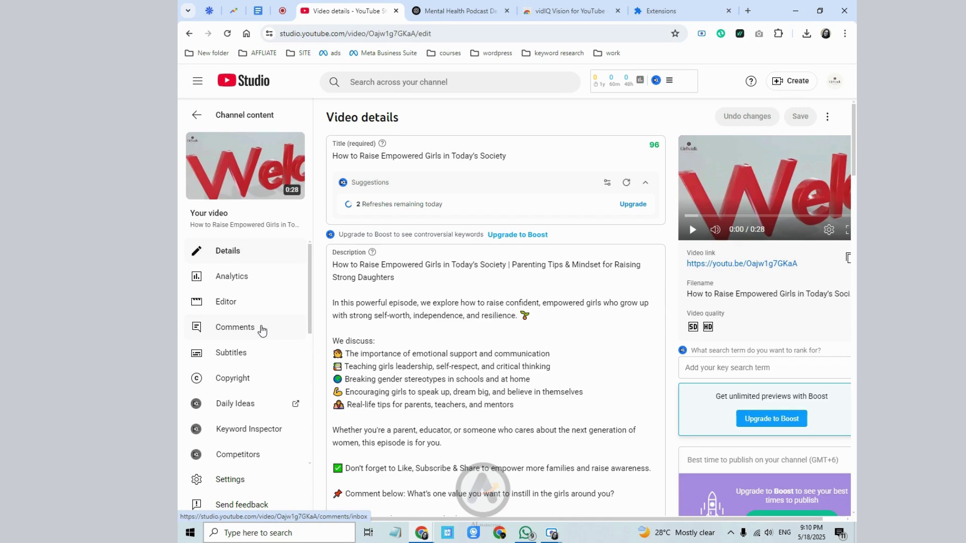
pyautogui.click(230, 376)
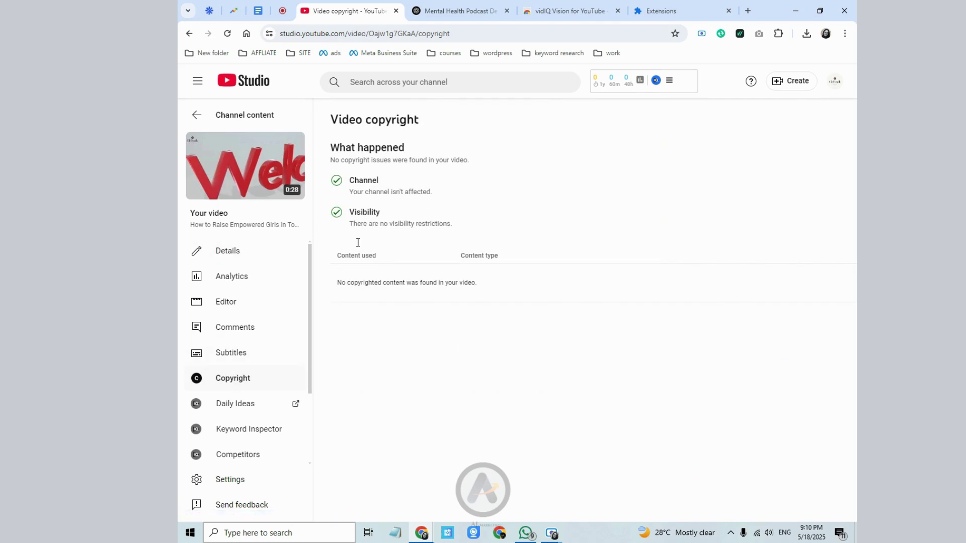
pyautogui.click(189, 116)
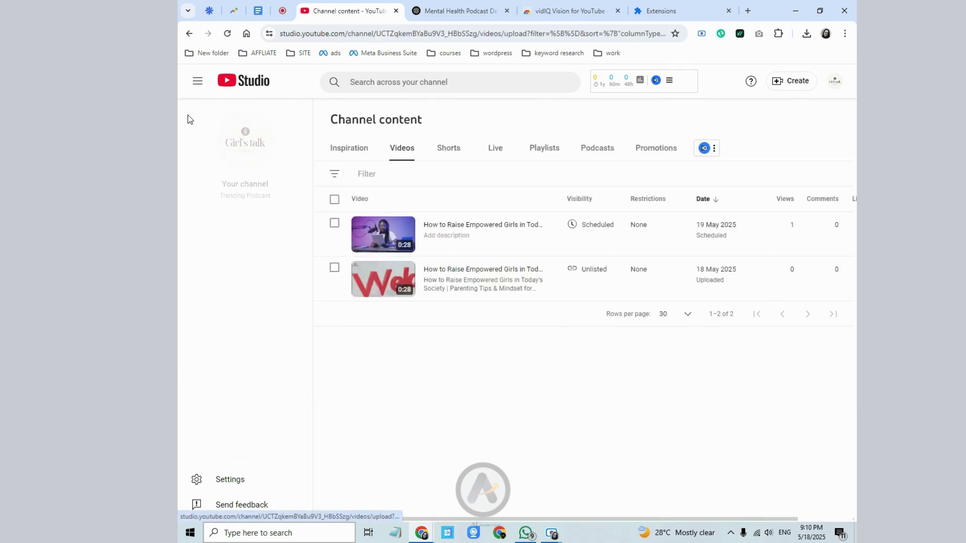
# - Reopen the second video's details, review its description, and return to the Videos list
pyautogui.click(427, 287)
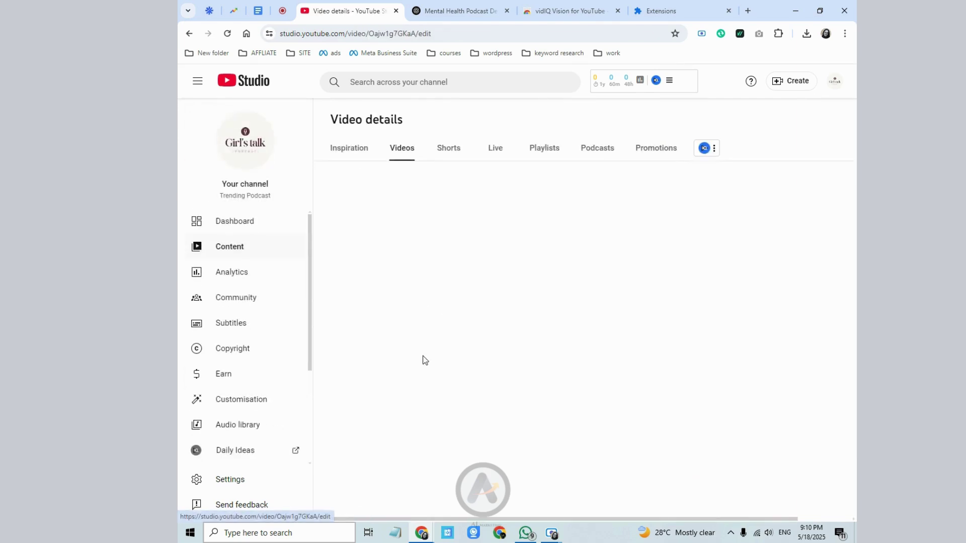
pyautogui.scroll(-2, 382, 362)
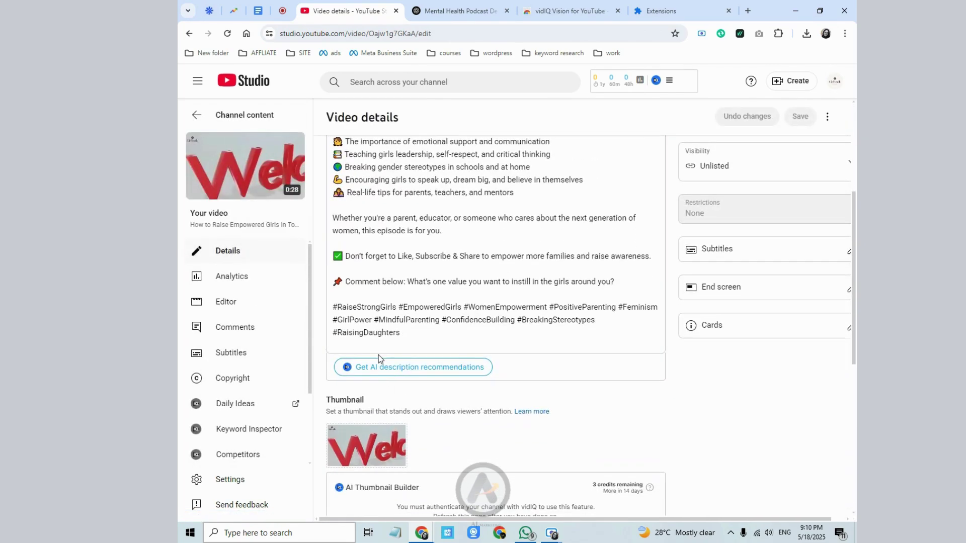
pyautogui.scroll(1, 378, 358)
pyautogui.click(408, 366)
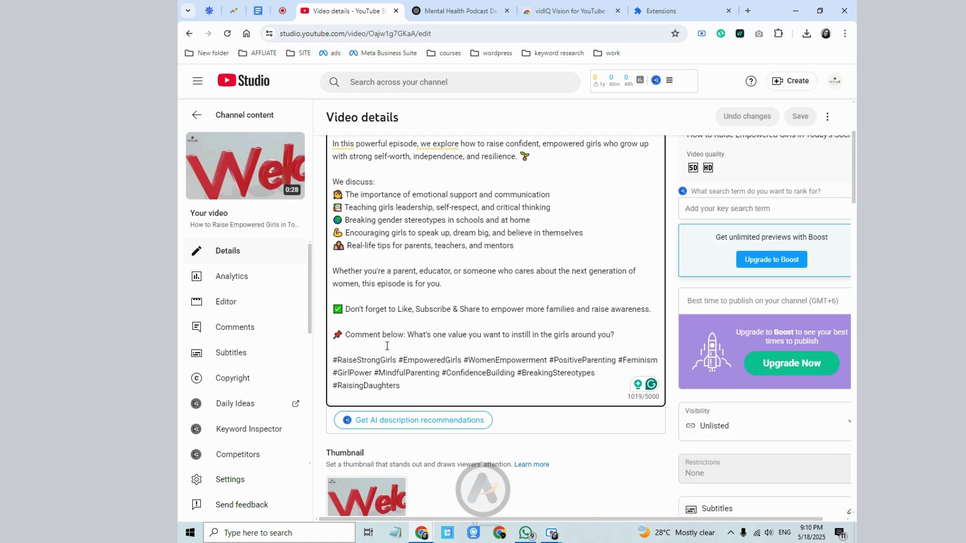
pyautogui.scroll(-3, 755, 477)
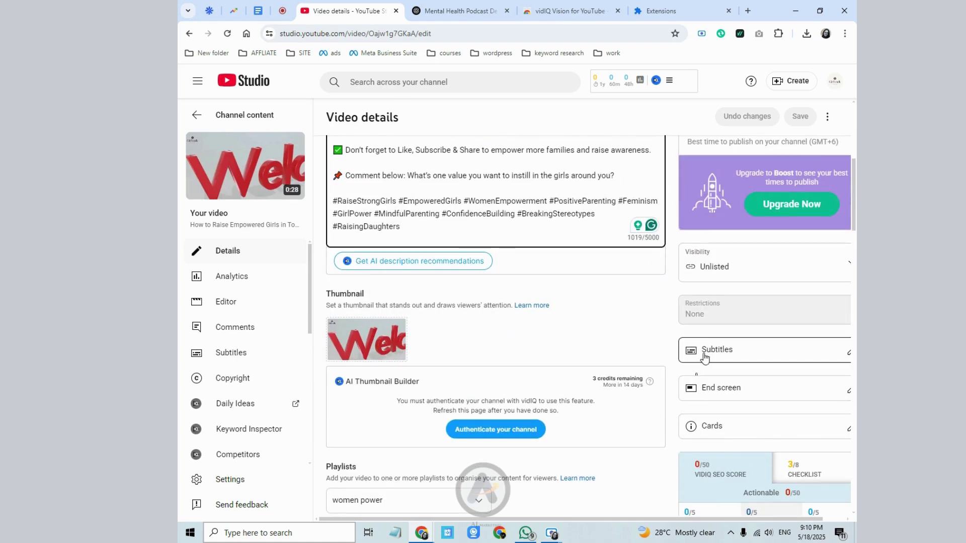
pyautogui.scroll(-3, 704, 417)
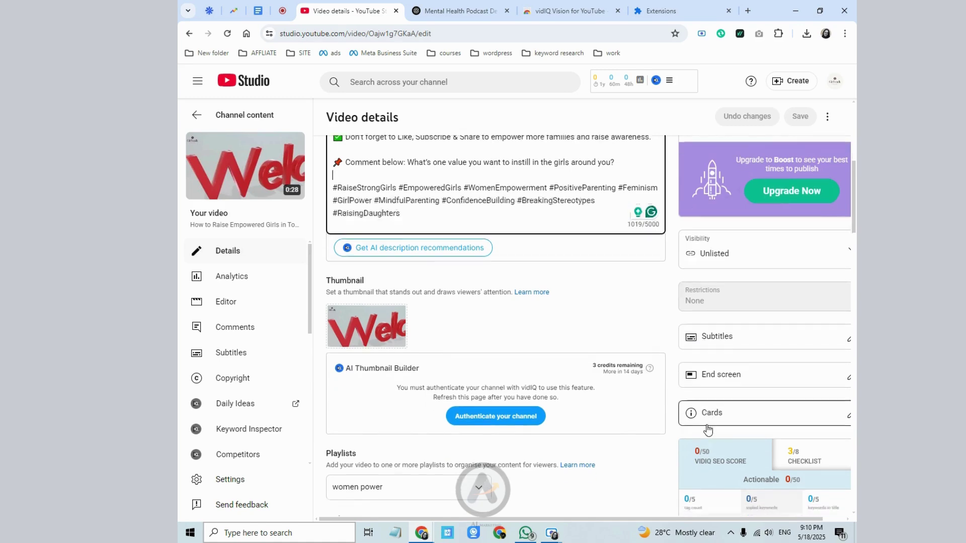
pyautogui.scroll(-3, 510, 361)
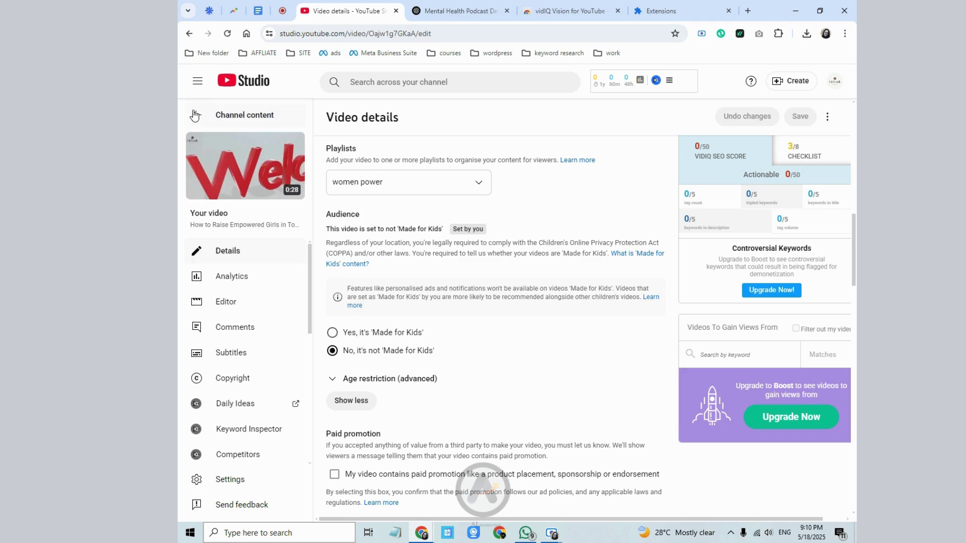
pyautogui.click(194, 115)
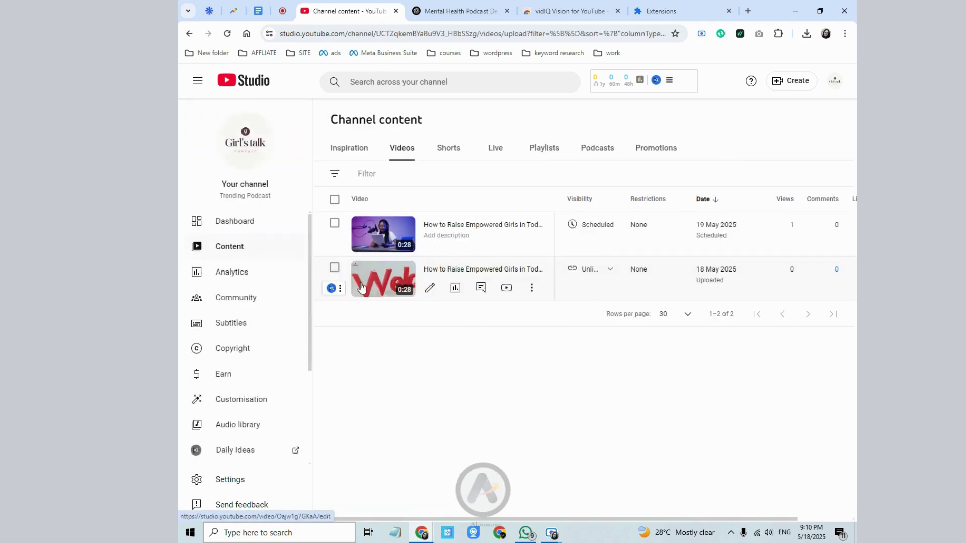
pyautogui.scroll(-1, 272, 443)
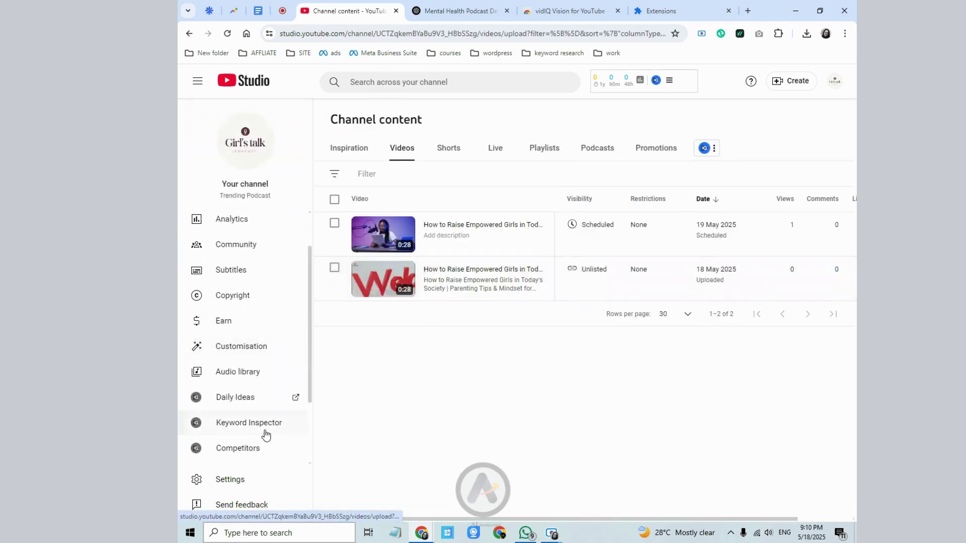
pyautogui.scroll(1, 266, 433)
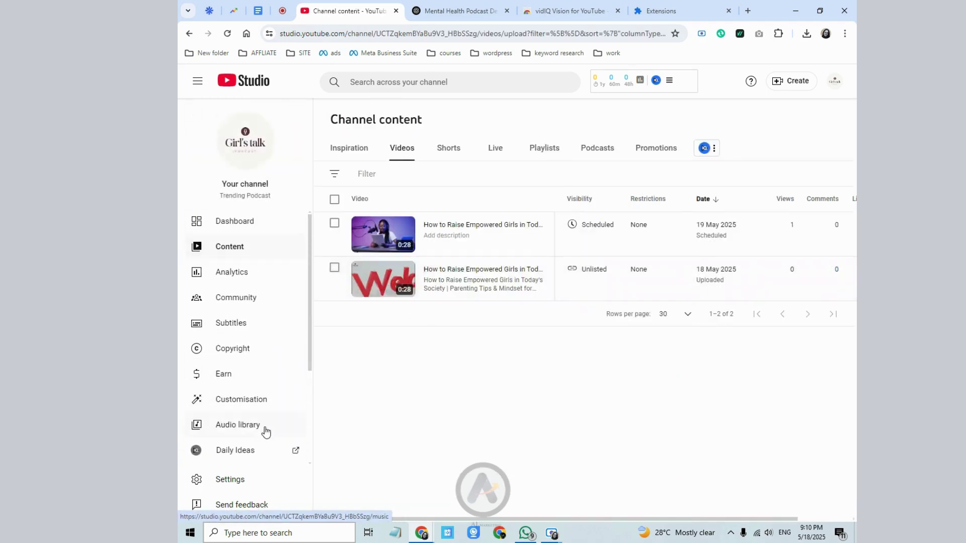
# - Open Earn and highlight the 0 of 4,000 watch-hours join requirement
pyautogui.click(225, 375)
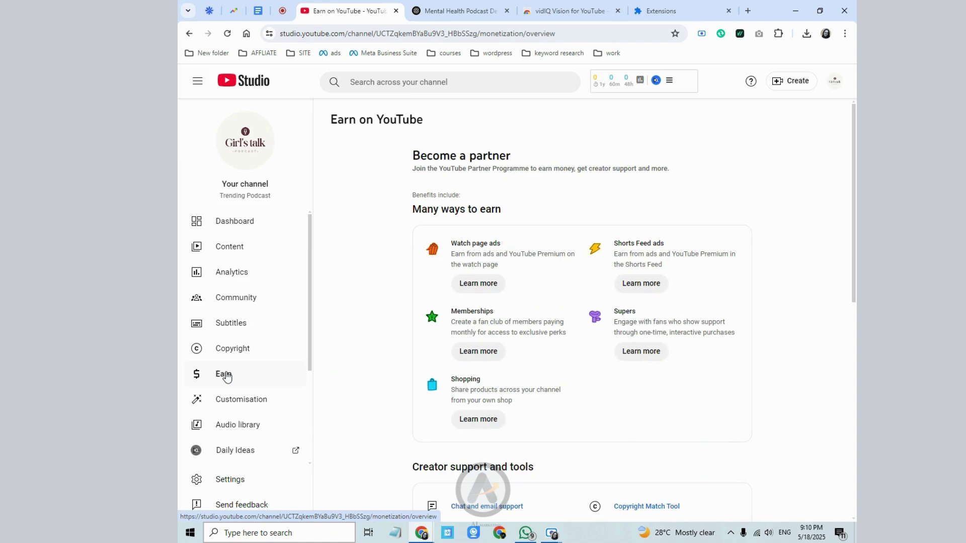
pyautogui.scroll(-5, 493, 423)
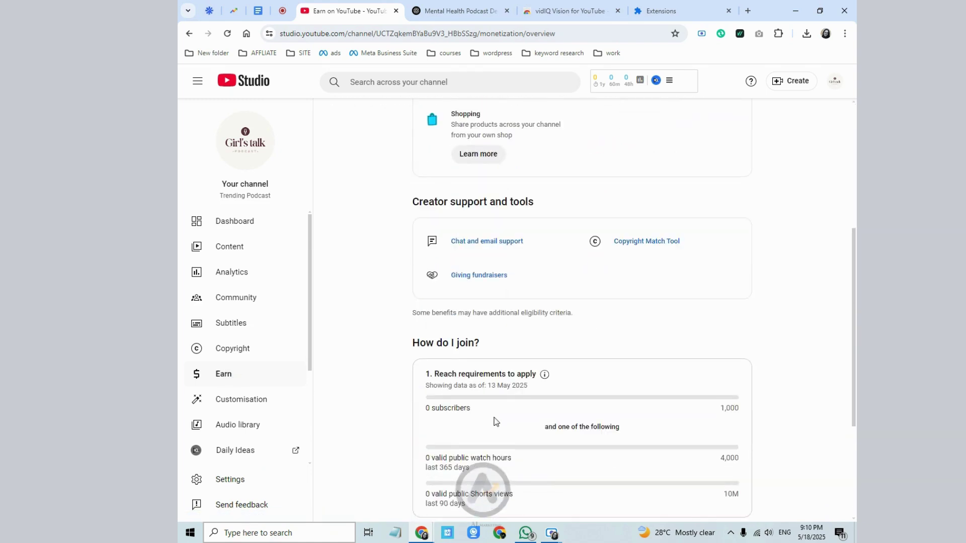
pyautogui.scroll(-2, 437, 295)
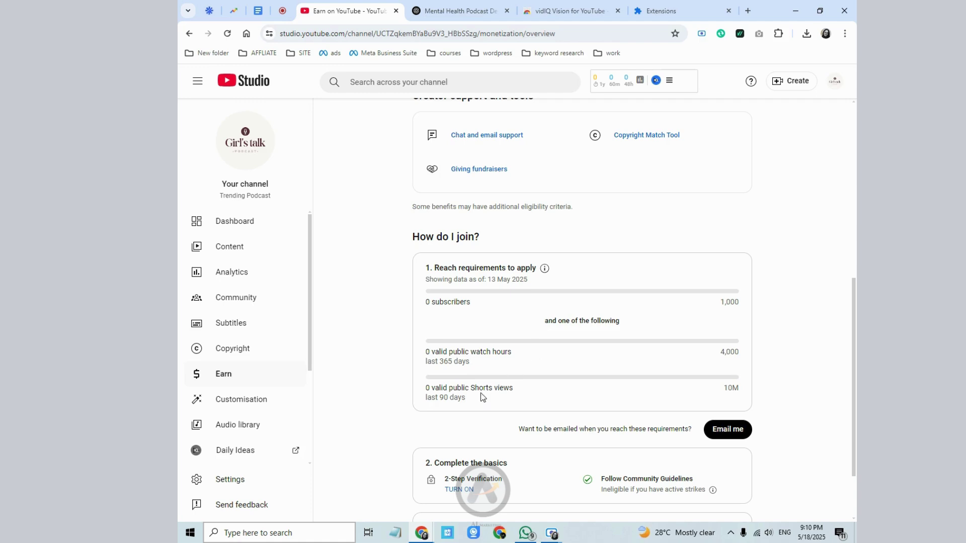
pyautogui.moveTo(463, 389); pyautogui.dragTo(426, 389)
pyautogui.click(740, 396)
pyautogui.moveTo(747, 357); pyautogui.dragTo(646, 342)
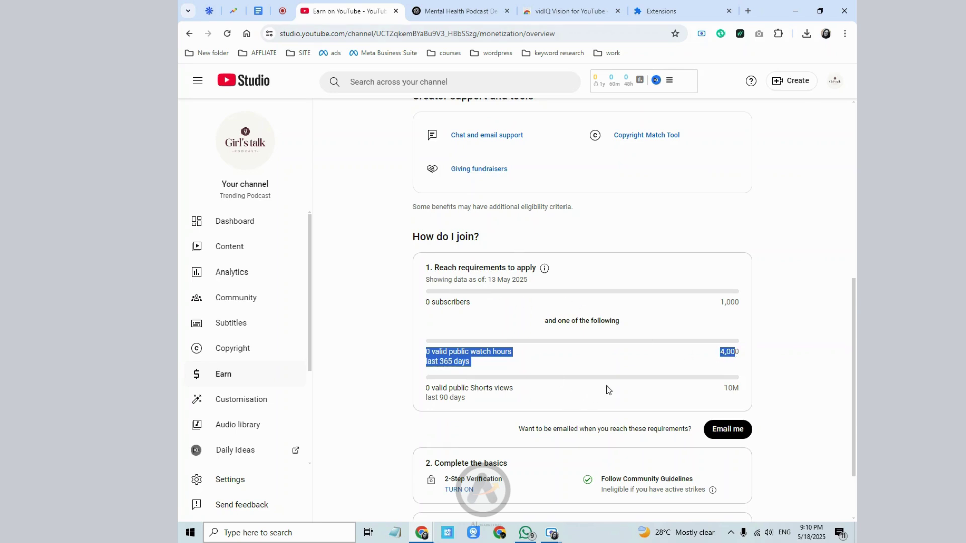
pyautogui.scroll(2, 701, 314)
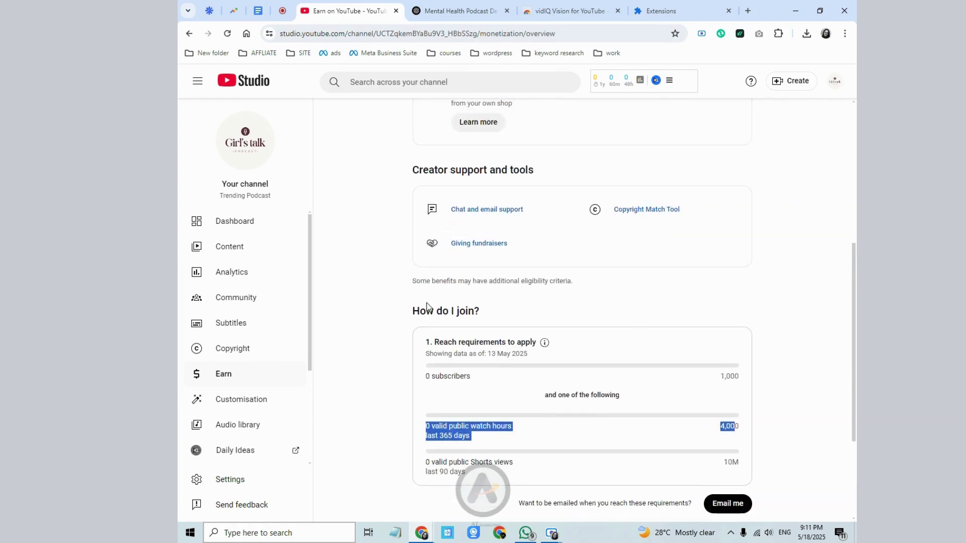
pyautogui.scroll(-4, 503, 342)
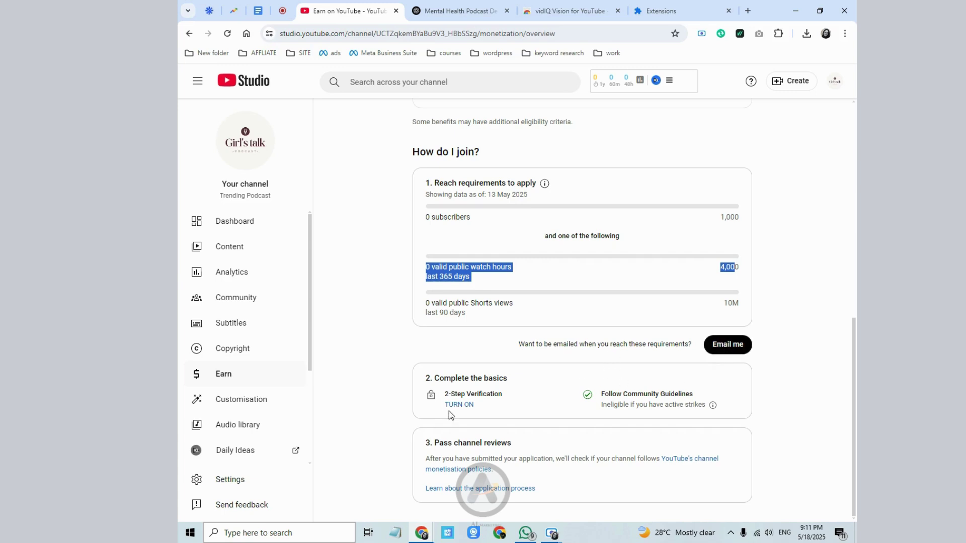
# - Open Settings > Channel and look through Basic info, Advanced settings and Feature eligibility
pyautogui.click(223, 478)
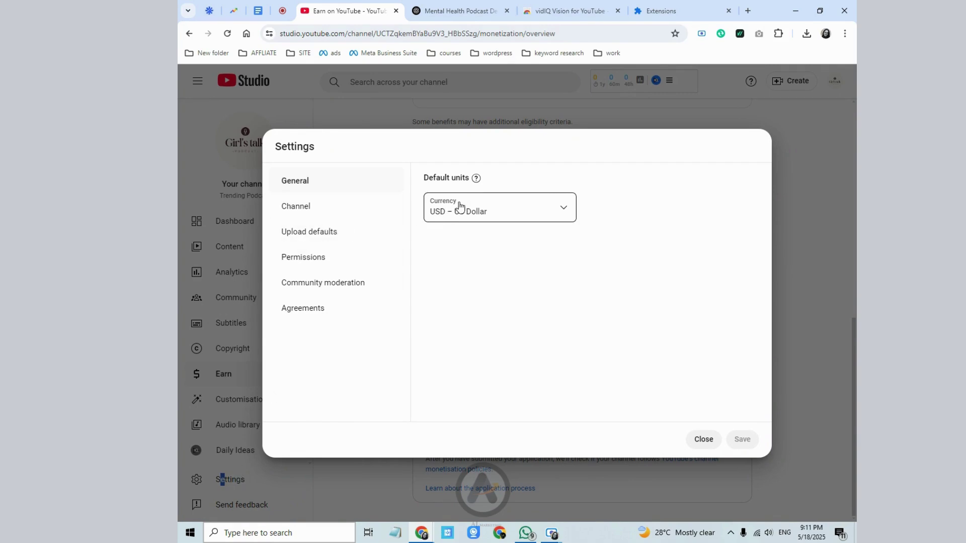
pyautogui.click(330, 216)
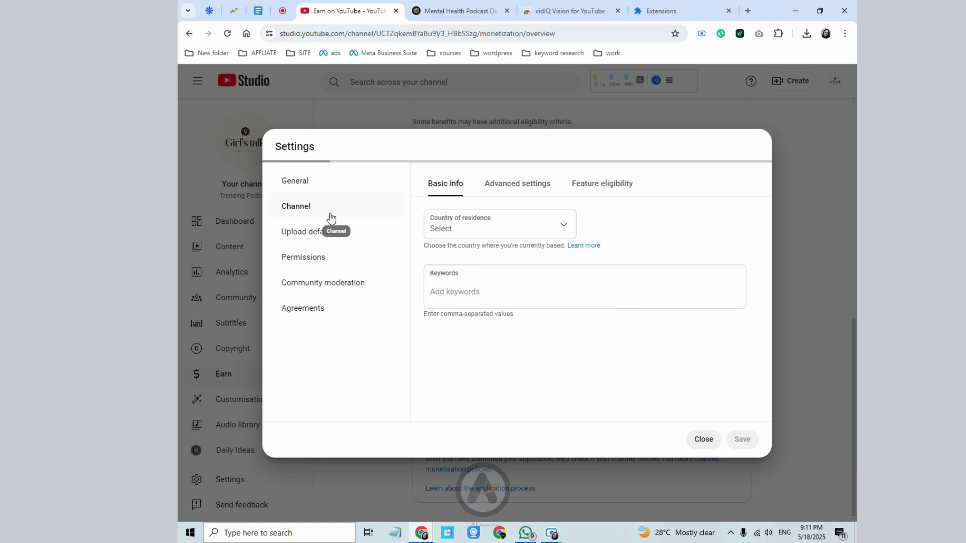
pyautogui.click(456, 299)
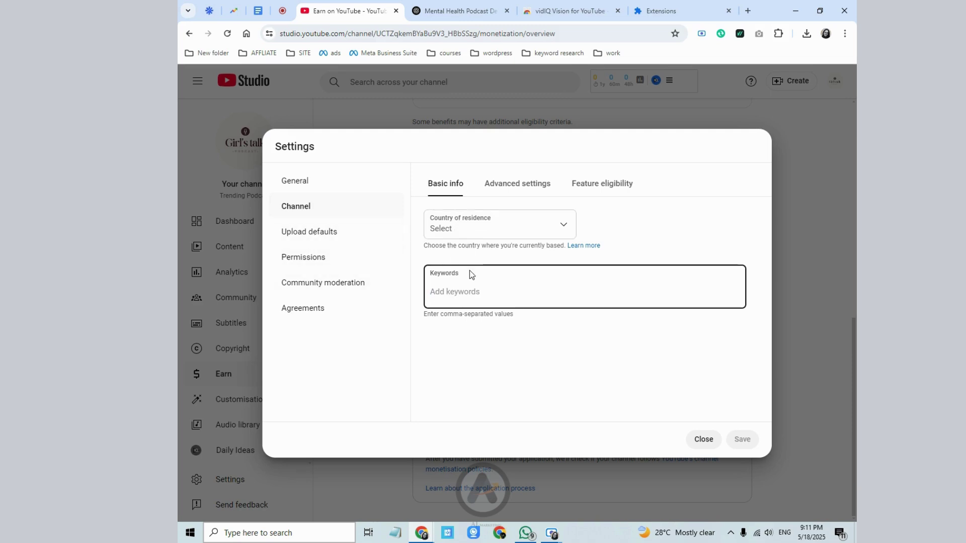
pyautogui.click(495, 184)
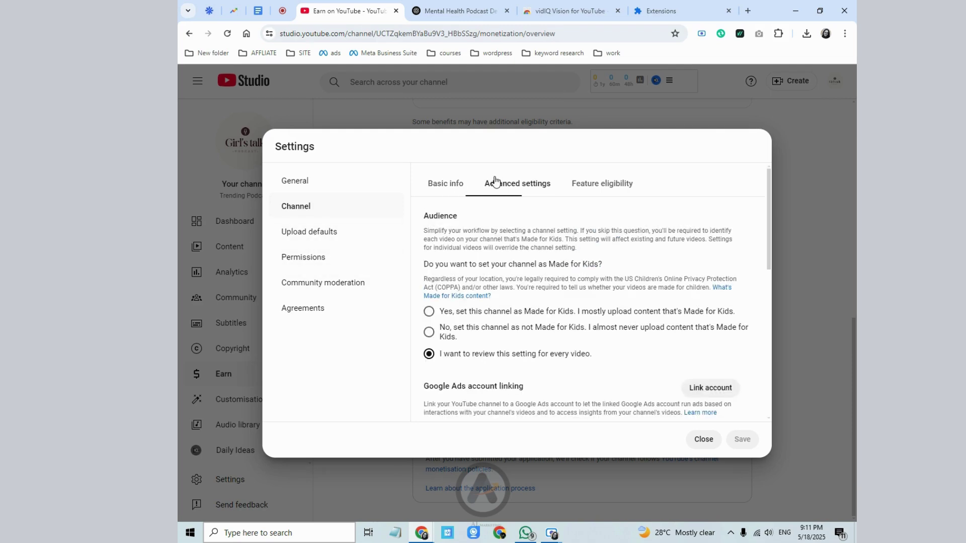
pyautogui.click(586, 184)
pyautogui.click(453, 185)
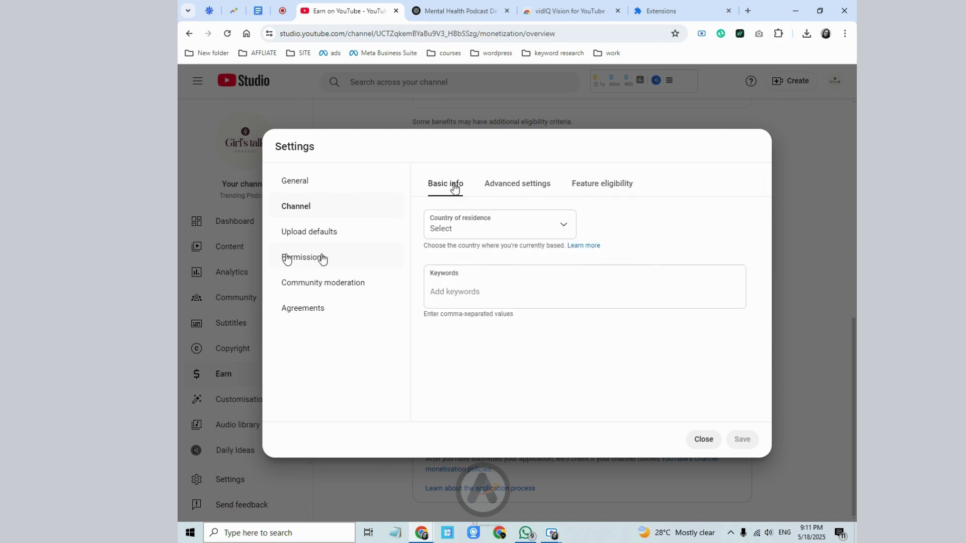
# - Review Permissions and Upload defaults, then return to Channel's empty Keywords field and ChatGPT
pyautogui.click(287, 257)
pyautogui.click(310, 236)
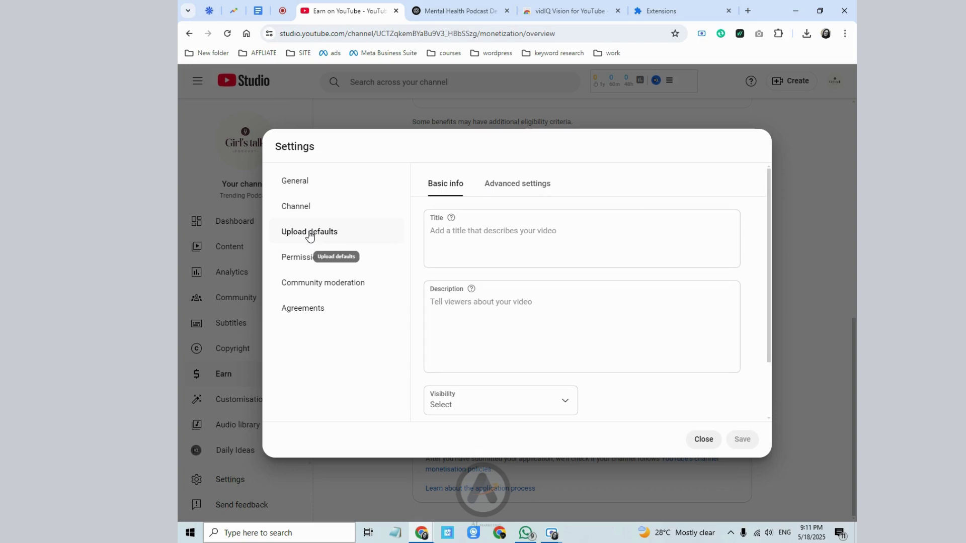
pyautogui.click(339, 211)
pyautogui.click(478, 284)
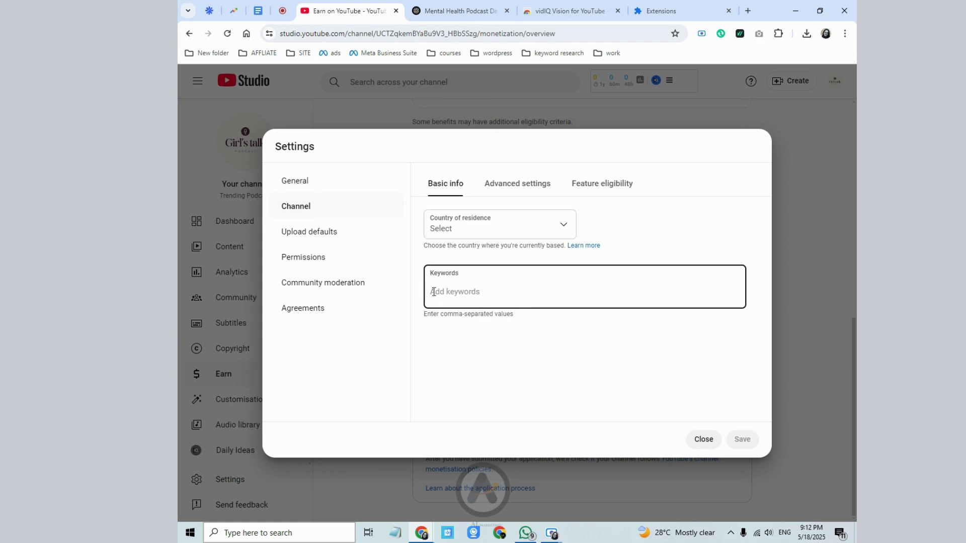
pyautogui.click(471, 9)
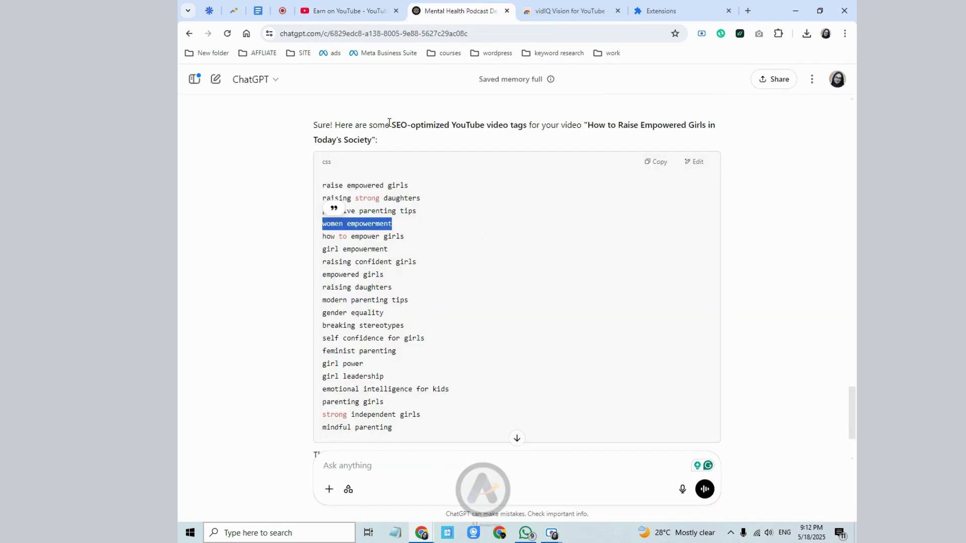
# - Type a ChatGPT prompt asking for trending channel tags for a women's mindset and empowerment podcast
pyautogui.moveTo(389, 124); pyautogui.dragTo(623, 123)
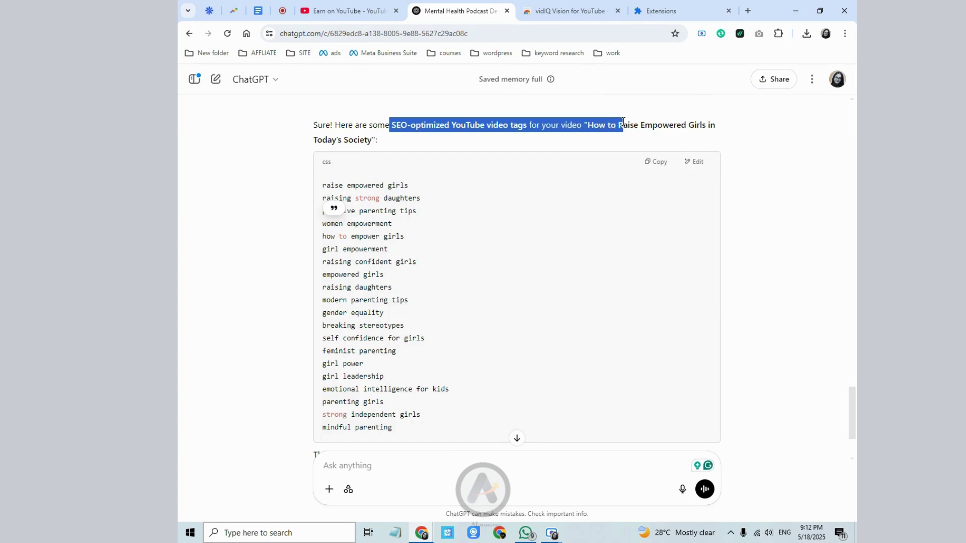
pyautogui.click(578, 211)
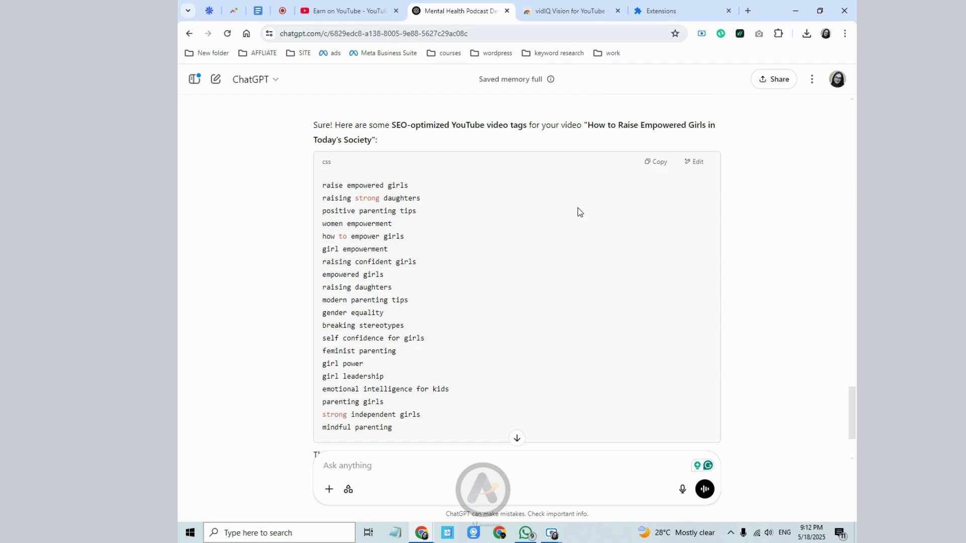
pyautogui.click(402, 11)
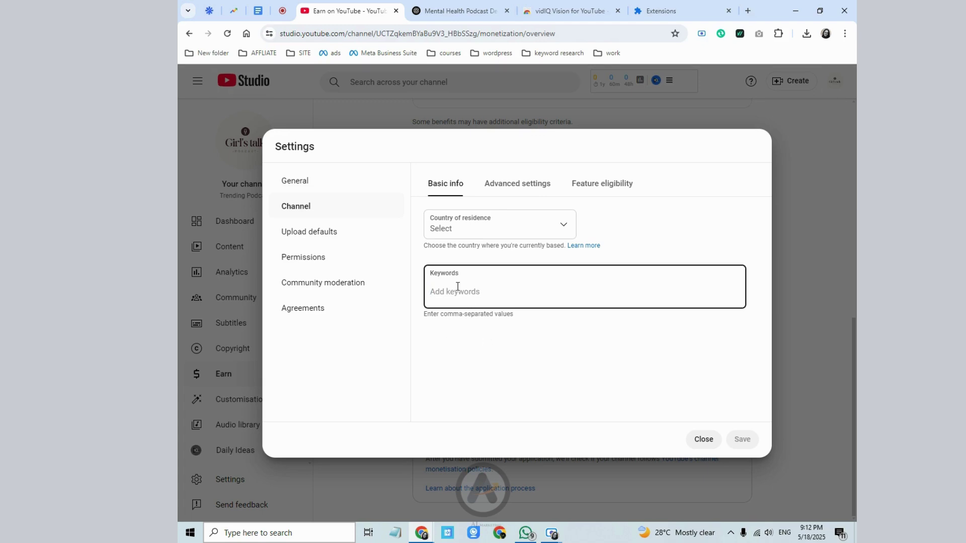
pyautogui.click(453, 11)
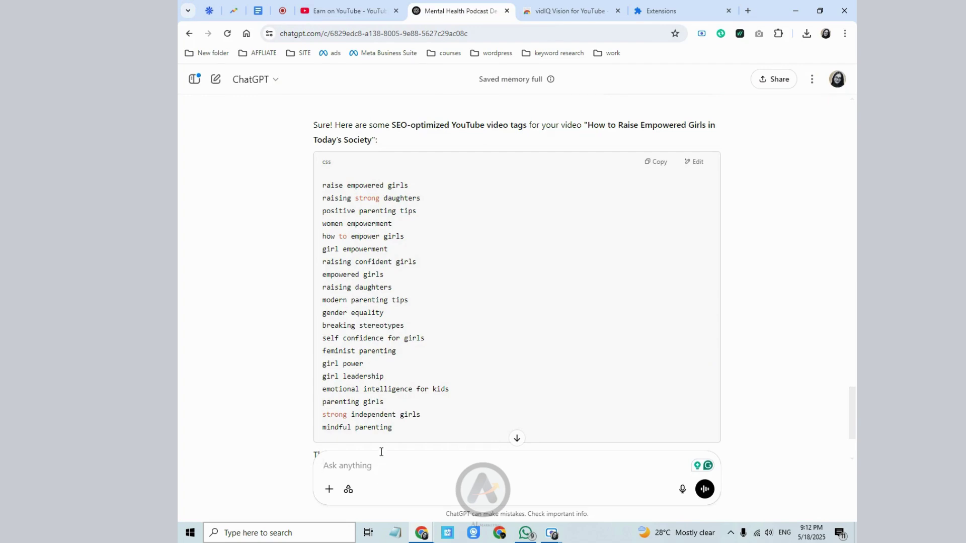
pyautogui.write('treni')
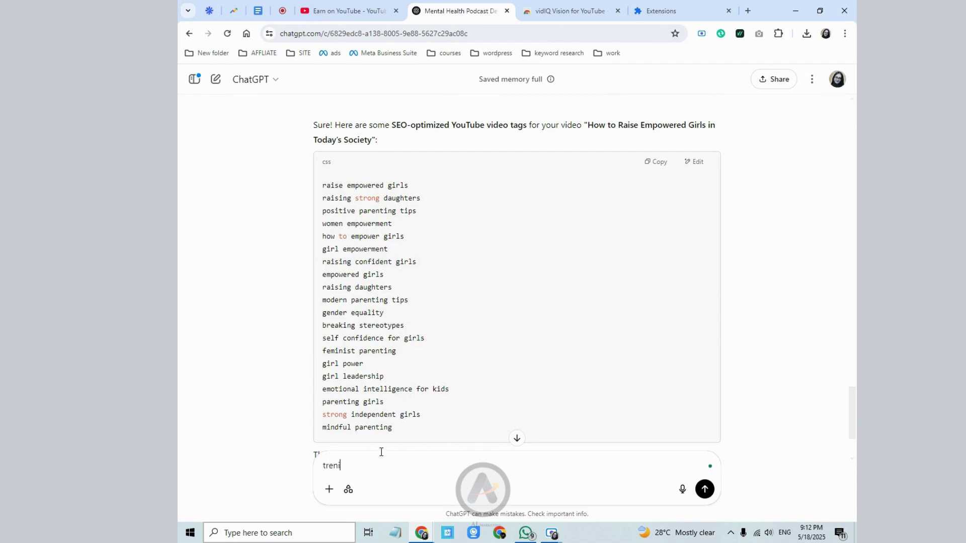
pyautogui.write('dng')
pyautogui.click(348, 10)
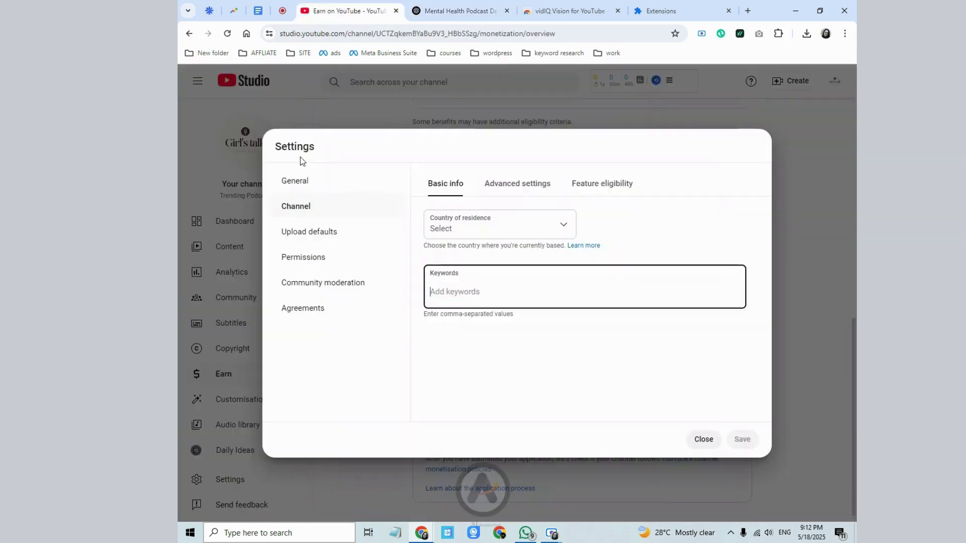
pyautogui.click(453, 11)
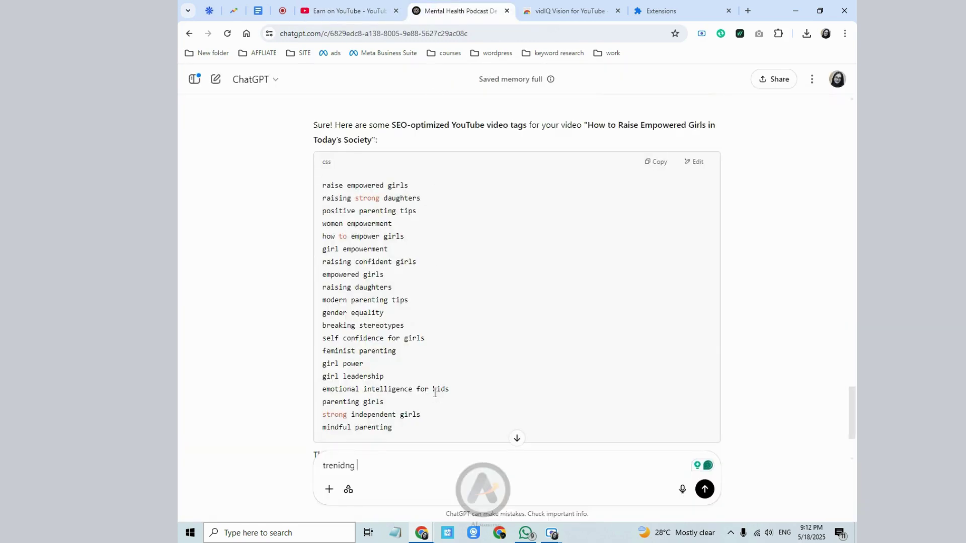
pyautogui.press('BackSpace')
pyautogui.press('BackSpace')
pyautogui.press('BackSpace')
pyautogui.write('ding podcast post women')
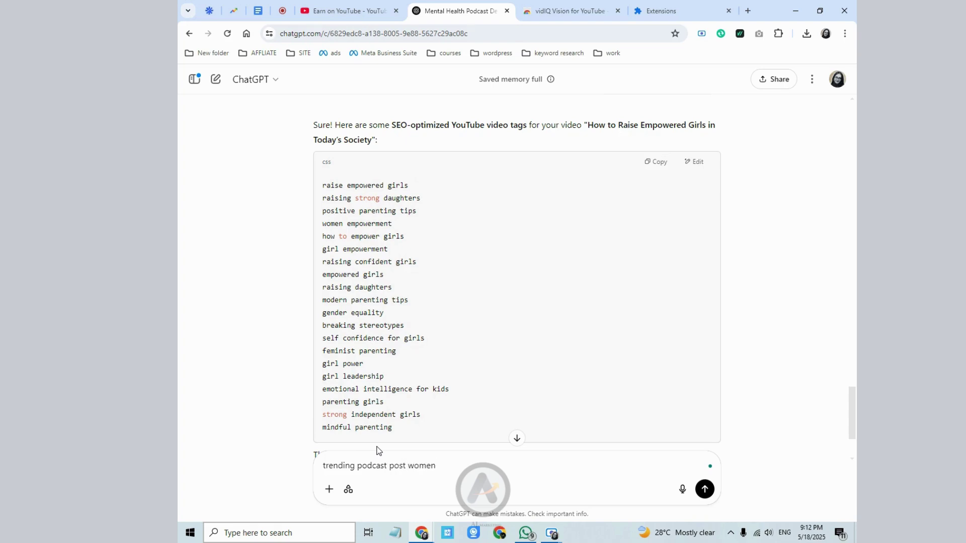
pyautogui.write(' mindest,w')
pyautogui.write('mpowerment')
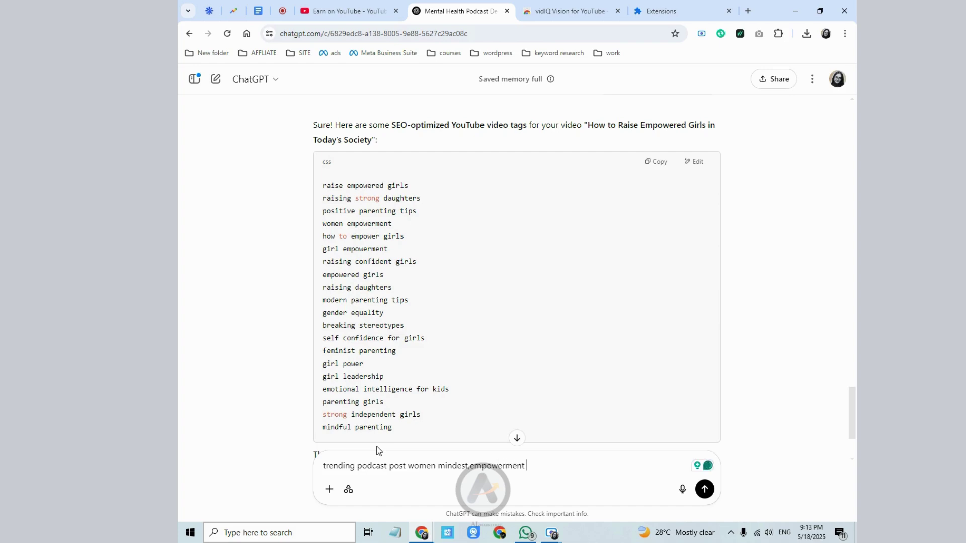
pyautogui.write(' ,i ne')
pyautogui.write('ed y')
pyautogui.write('hannel')
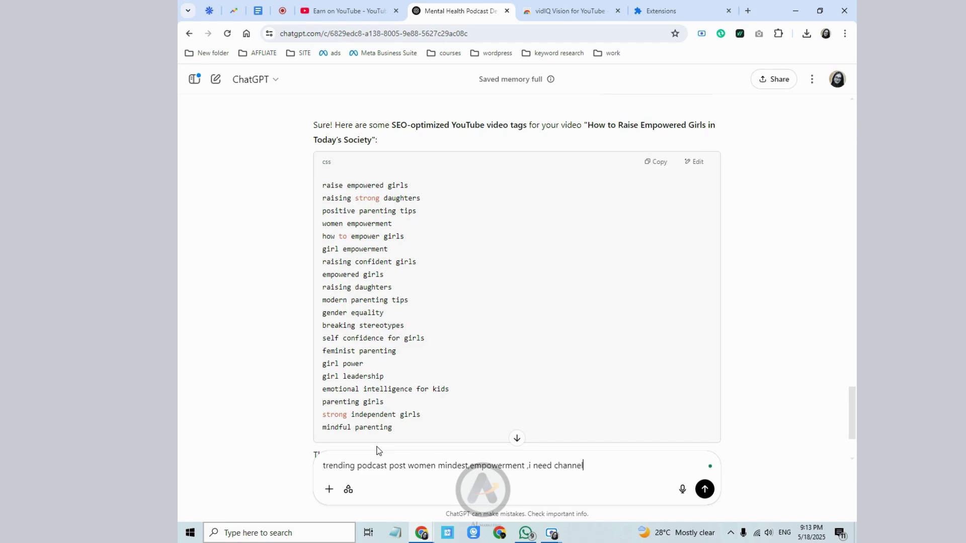
pyautogui.write(' tags')
# - Send the channel-tags request for the women's mindset and empowerment podcast
pyautogui.press('Return')
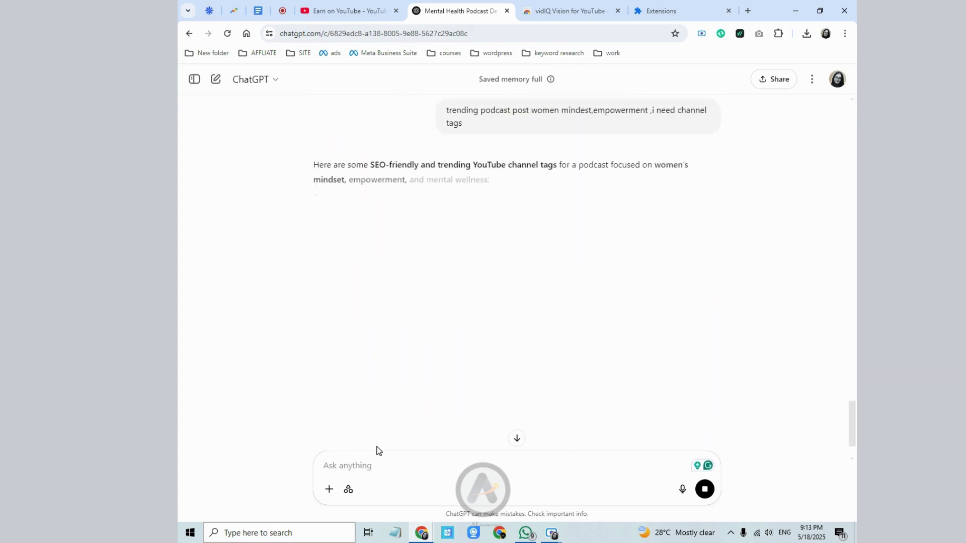
# - Copy tags like female mindset motivation and mental health for women into Studio's Keywords field
pyautogui.moveTo(322, 225); pyautogui.dragTo(426, 224)
pyautogui.rightClick(405, 225)
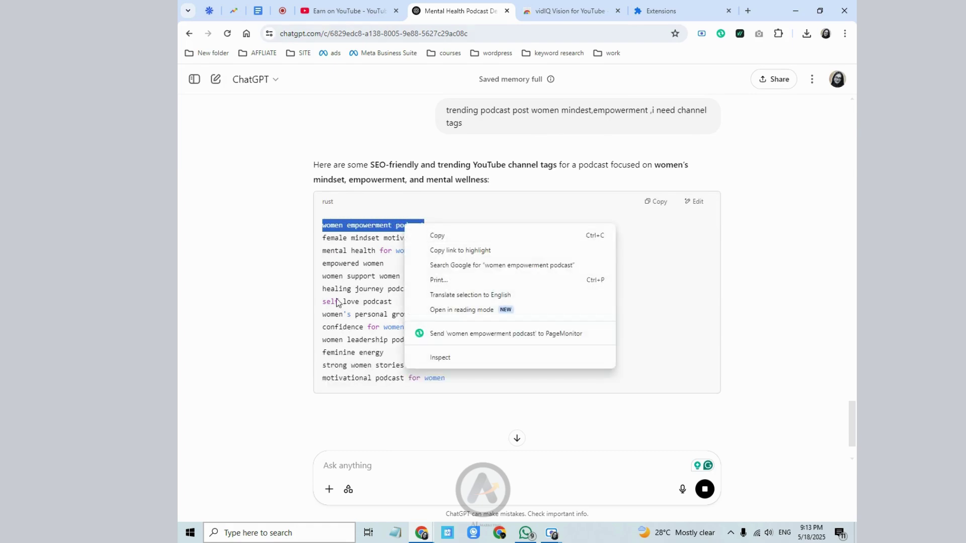
pyautogui.click(441, 237)
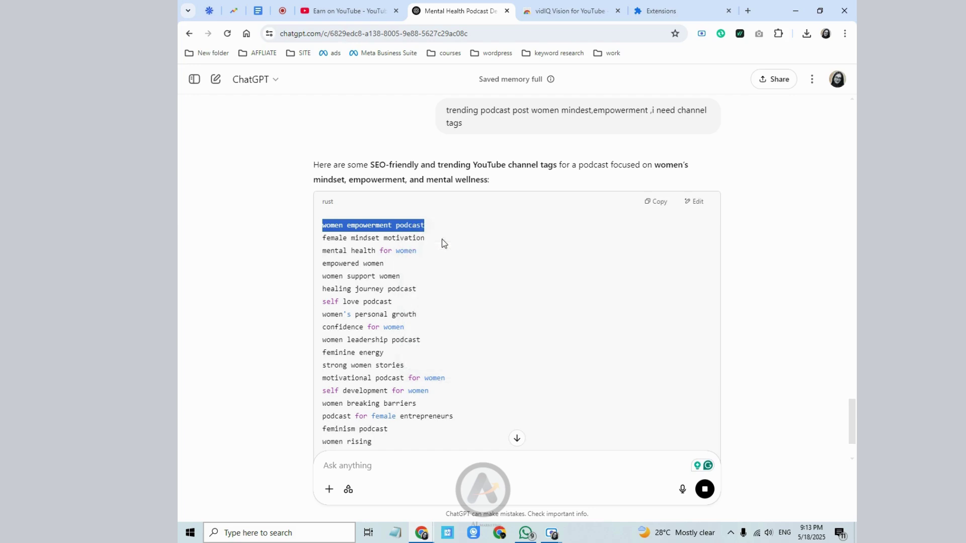
pyautogui.moveTo(323, 238); pyautogui.dragTo(428, 238)
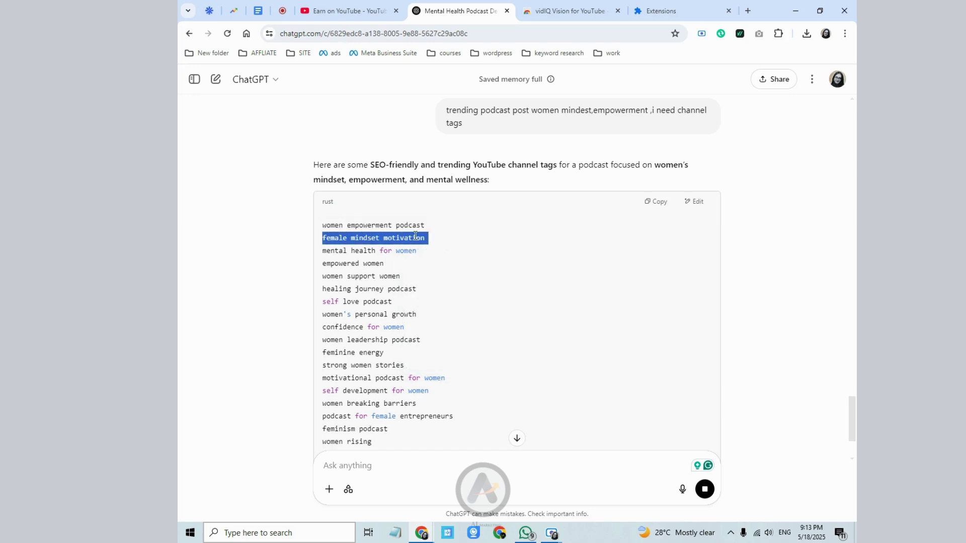
pyautogui.moveTo(326, 251); pyautogui.dragTo(425, 251)
pyautogui.rightClick(370, 251)
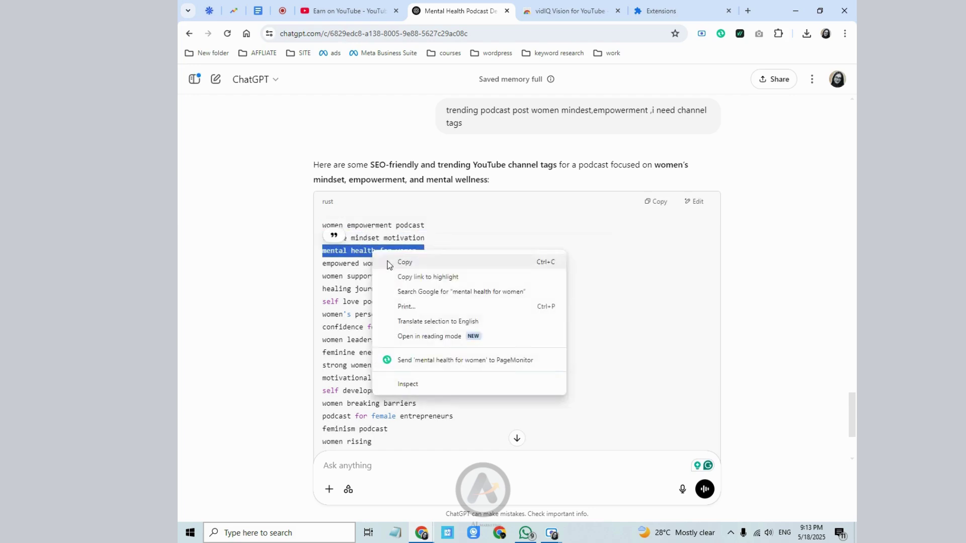
pyautogui.click(384, 261)
pyautogui.click(347, 10)
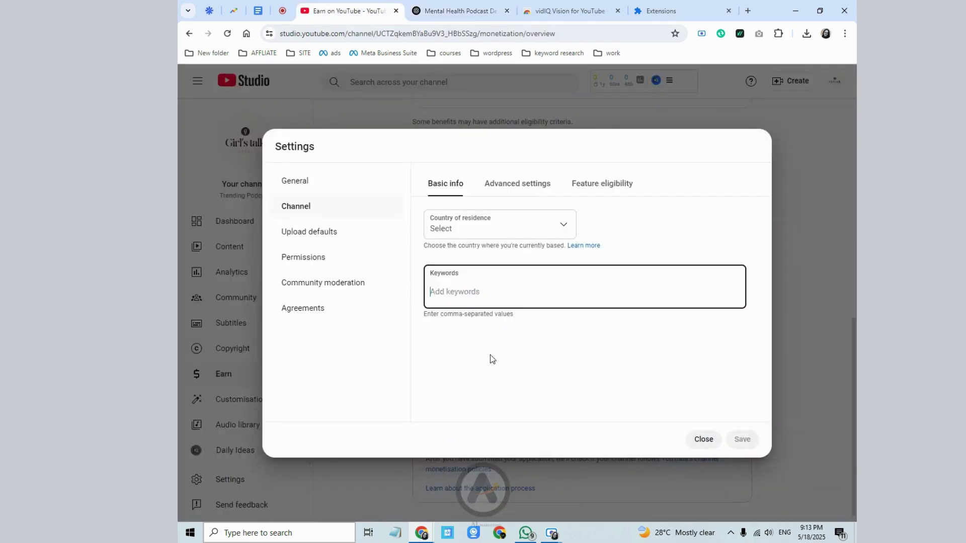
pyautogui.click(464, 295)
# - Paste mental health for women and female mindset motivation as channel keywords from clipboard history
pyautogui.press('super')
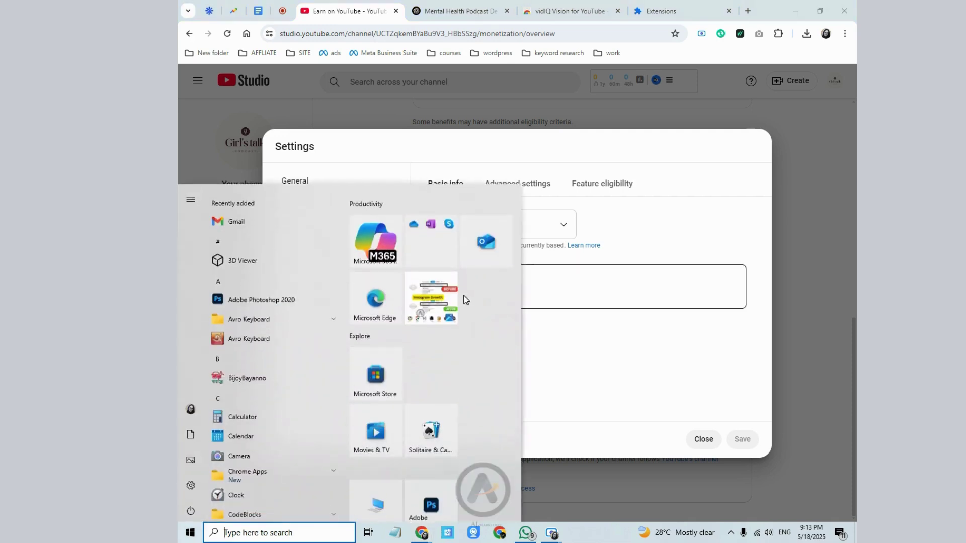
pyautogui.press('super')
pyautogui.press('super')
pyautogui.press('super')
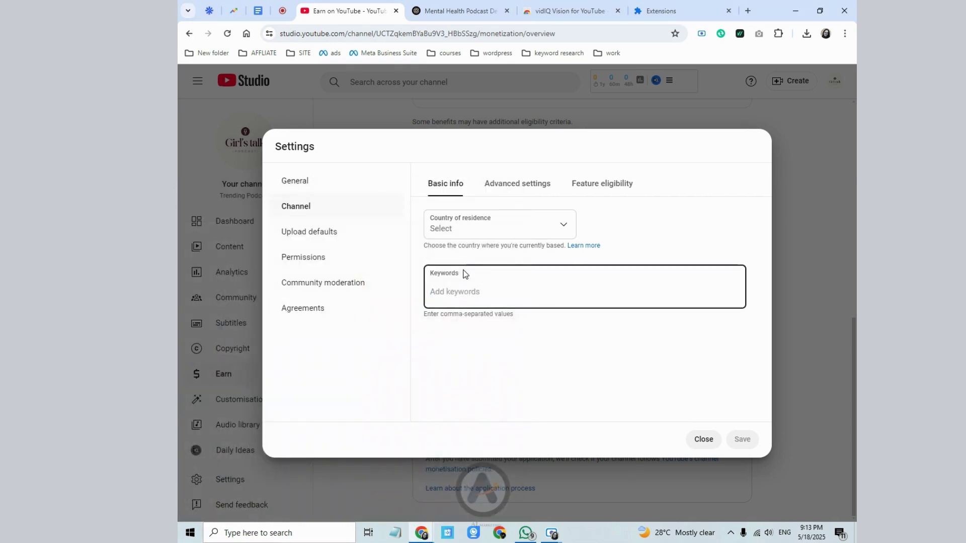
pyautogui.press('super+v')
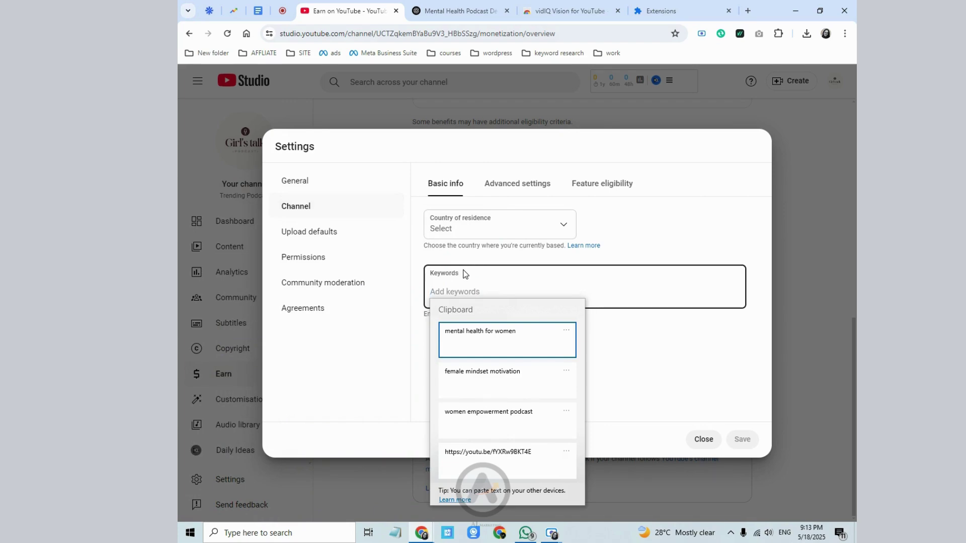
pyautogui.click(457, 344)
pyautogui.press('super+v')
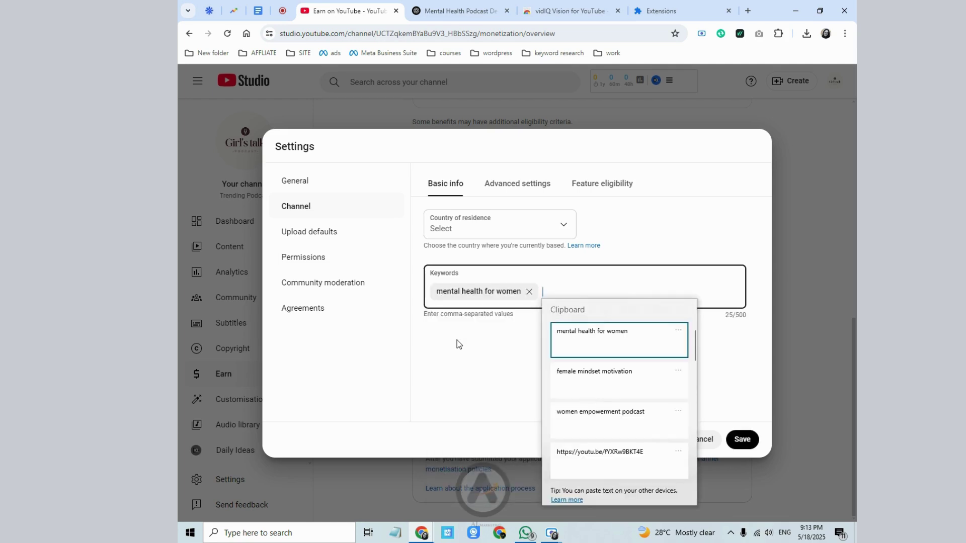
pyautogui.press('Down')
pyautogui.press('Return')
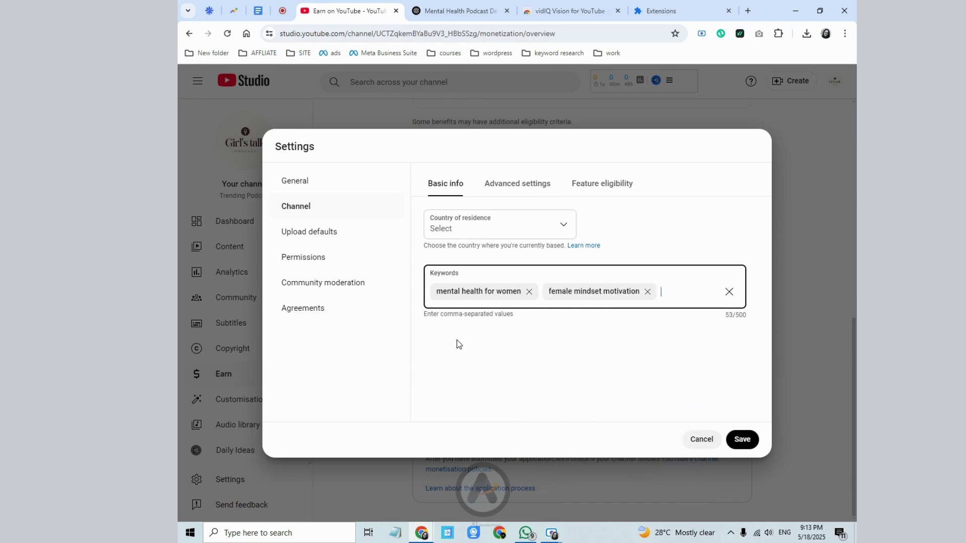
pyautogui.click(460, 11)
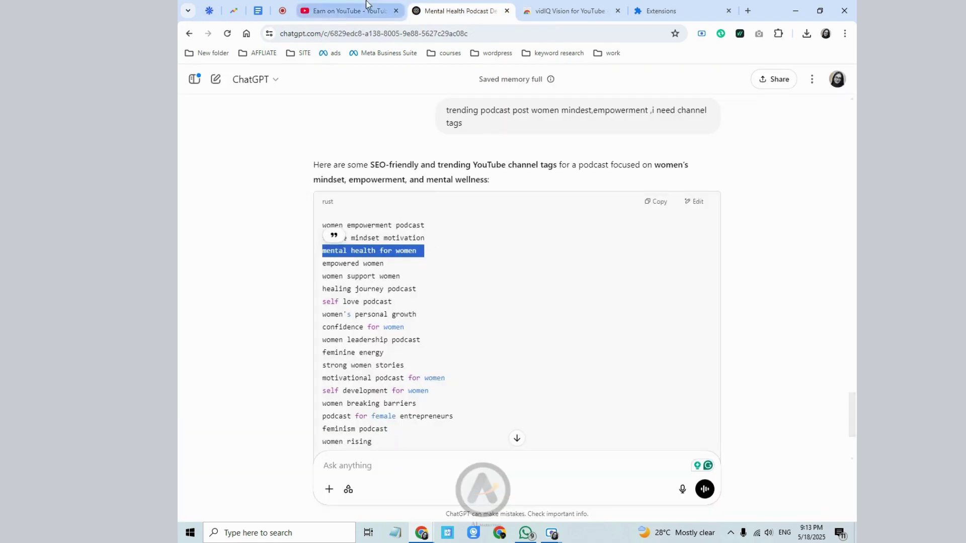
pyautogui.click(347, 10)
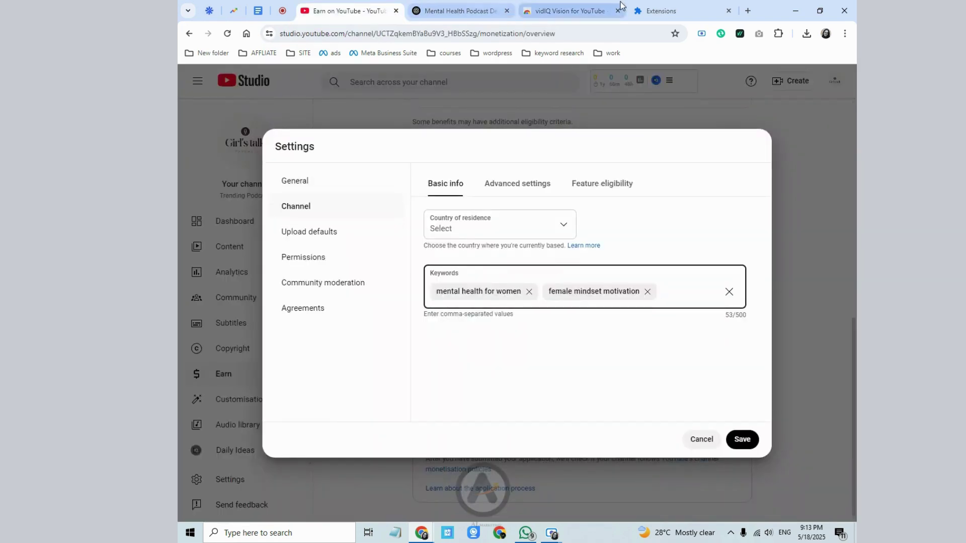
pyautogui.click(744, 13)
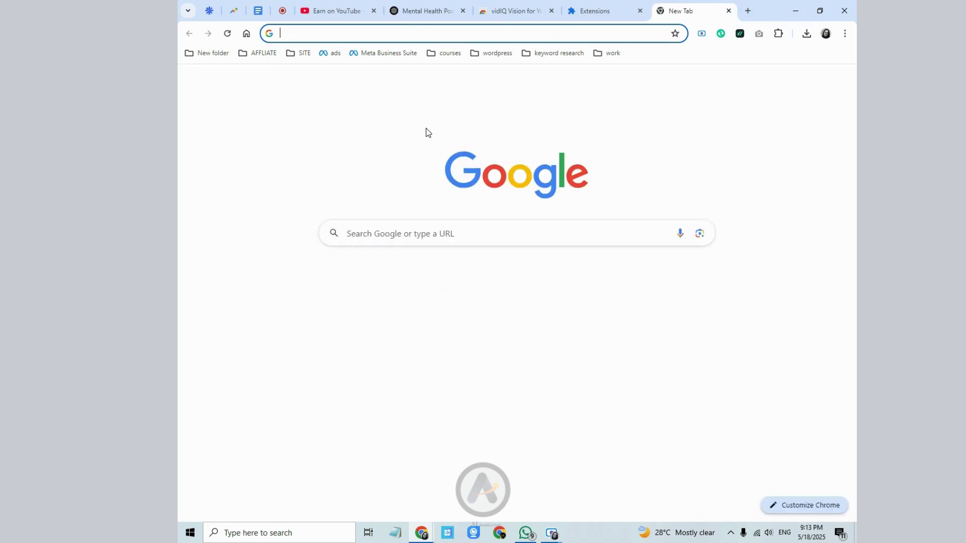
# - Open YouTube in a new tab and bring women's mindset, copied from ChatGPT, into its search
pyautogui.click(444, 304)
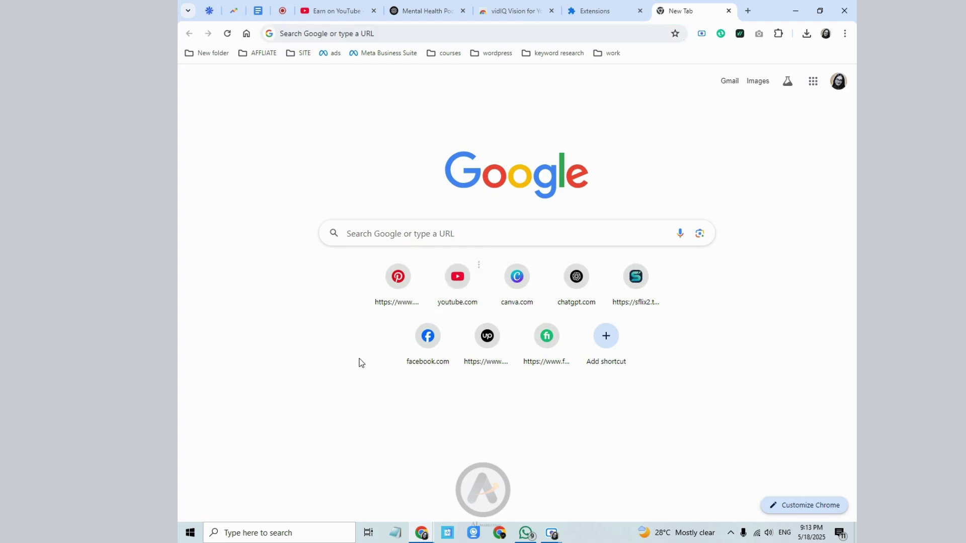
pyautogui.click(448, 291)
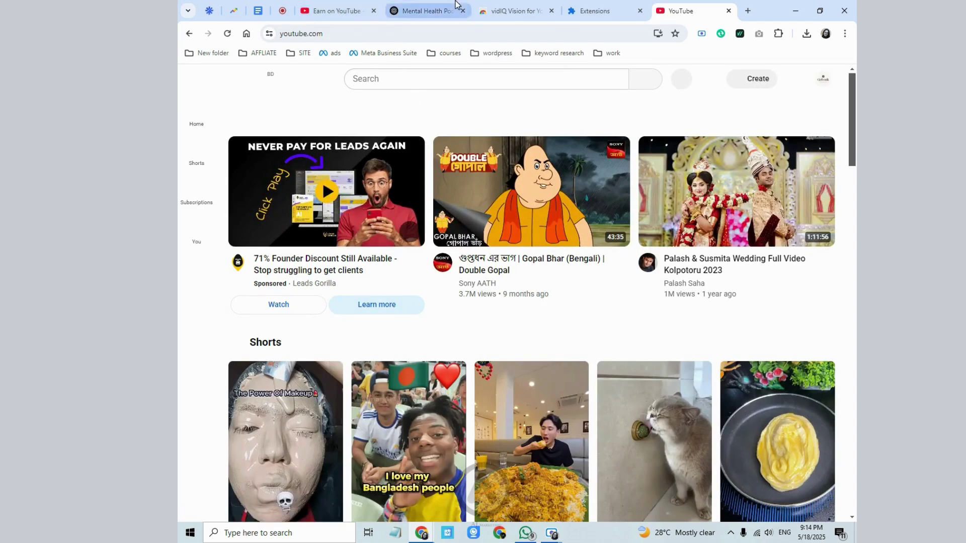
pyautogui.click(455, 6)
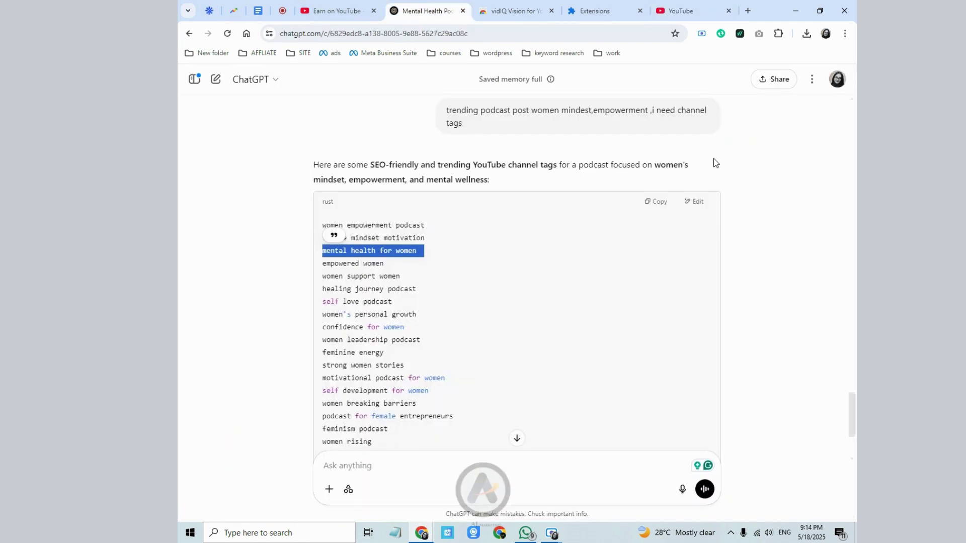
pyautogui.click(656, 167)
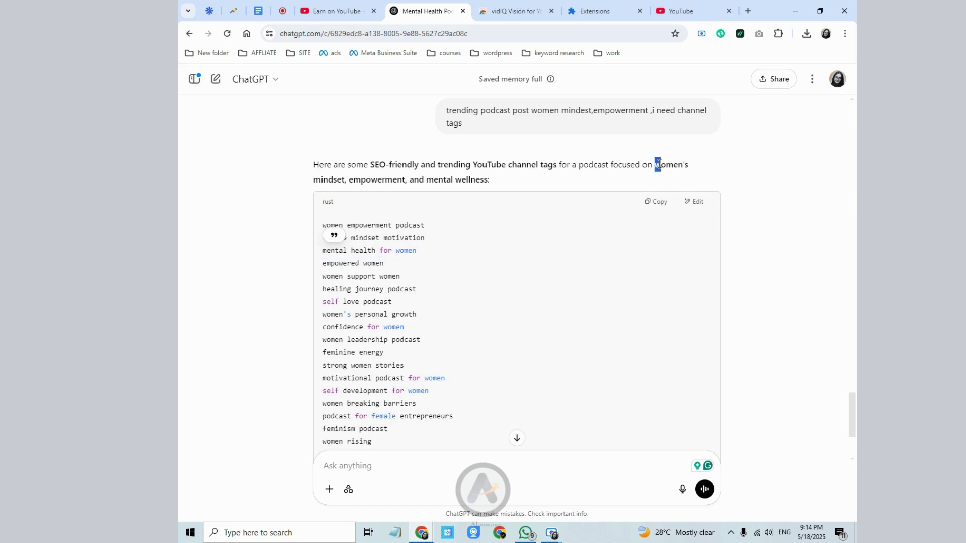
pyautogui.moveTo(657, 166); pyautogui.dragTo(344, 175)
pyautogui.rightClick(344, 174)
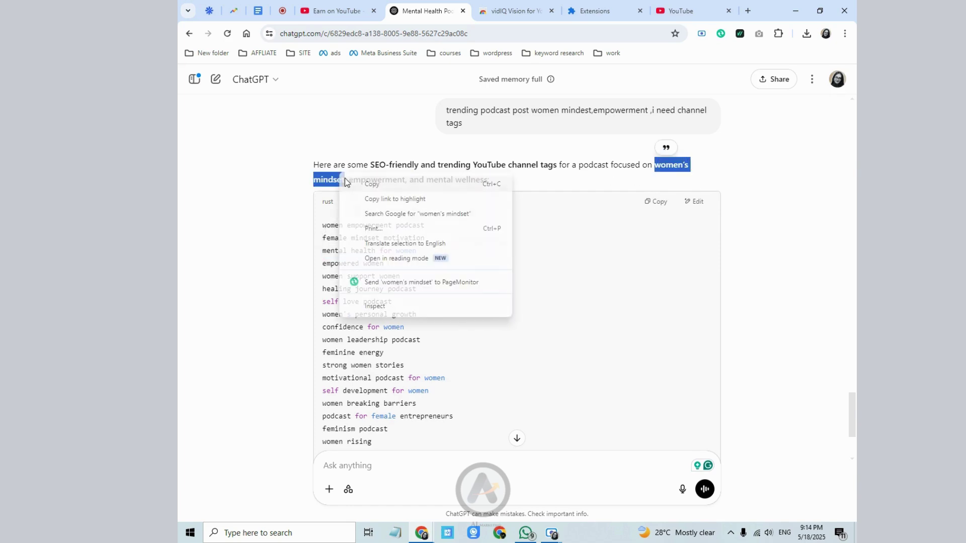
pyautogui.click(347, 184)
pyautogui.click(675, 11)
pyautogui.click(393, 82)
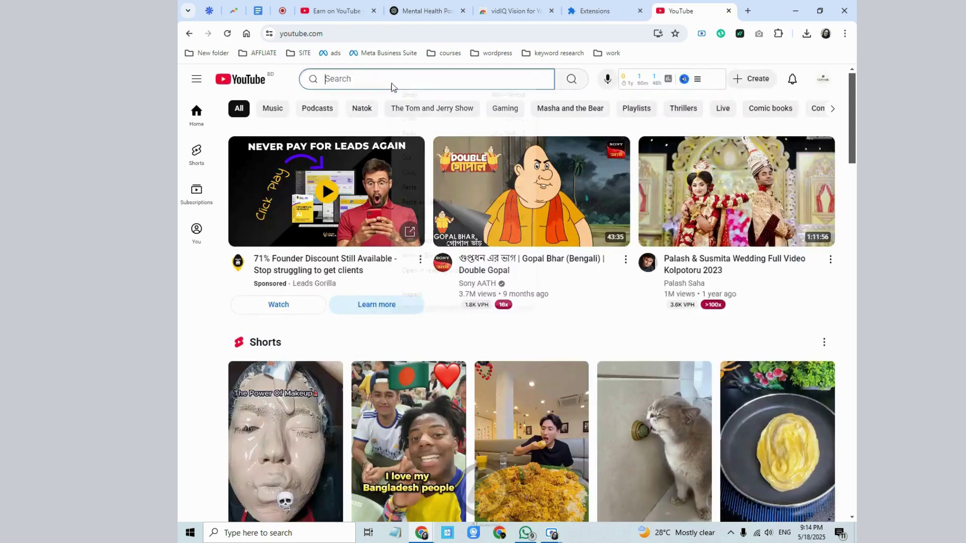
pyautogui.rightClick(394, 83)
# - Search YouTube for women's mindset and review its vidIQ score of 38
pyautogui.click(410, 186)
pyautogui.click(572, 79)
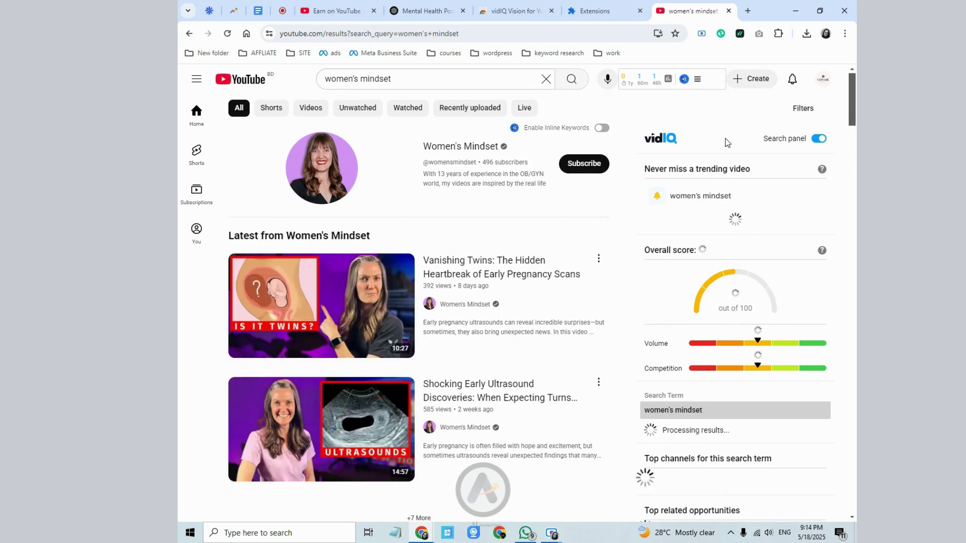
pyautogui.click(668, 79)
pyautogui.scroll(-1, 736, 410)
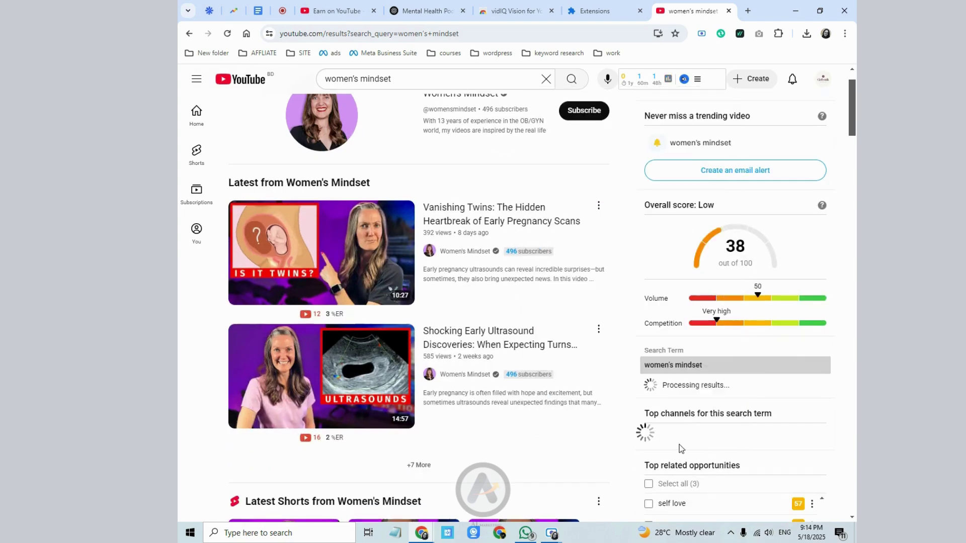
pyautogui.scroll(1, 334, 271)
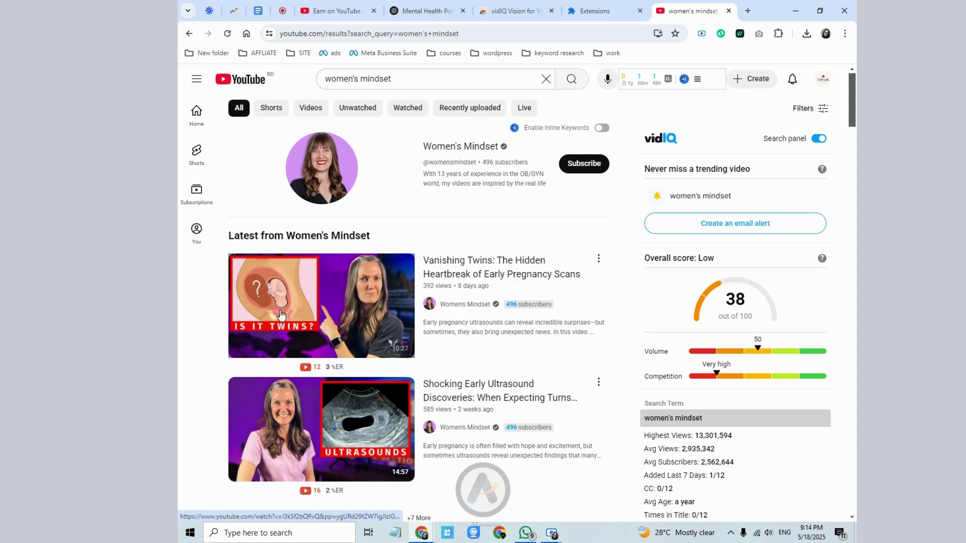
pyautogui.scroll(-9, 525, 297)
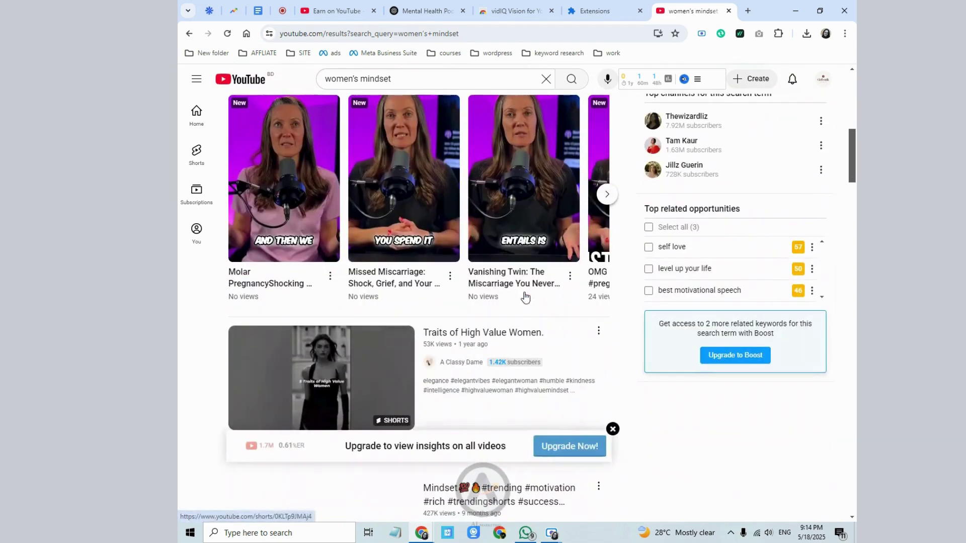
pyautogui.scroll(-3, 525, 297)
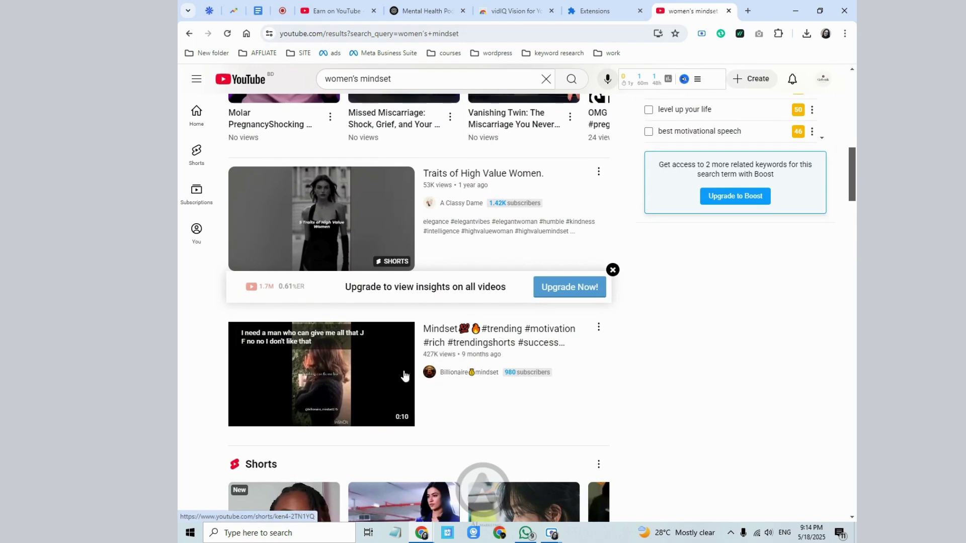
# - Open the mindset channel from the results and play 'Life changing motivational quotes'
pyautogui.click(456, 375)
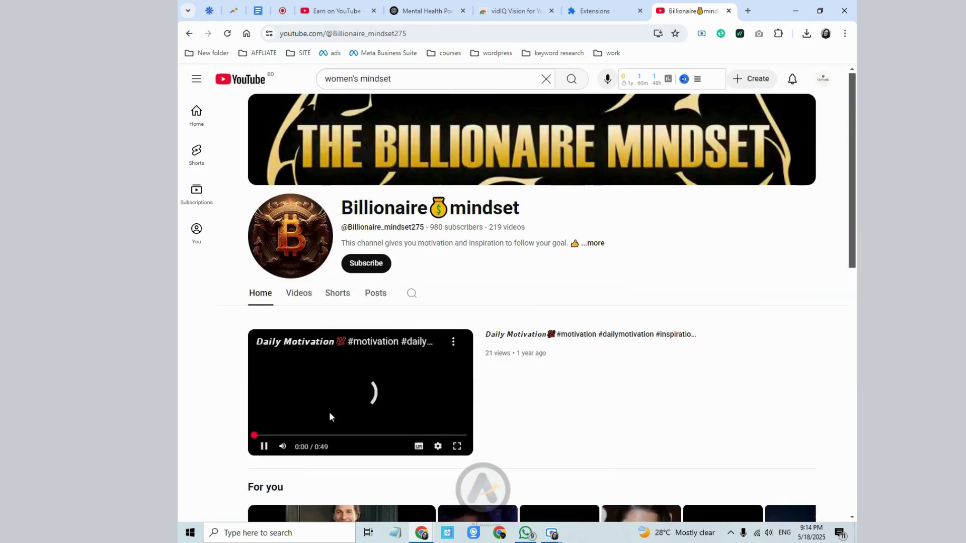
pyautogui.scroll(-3, 473, 350)
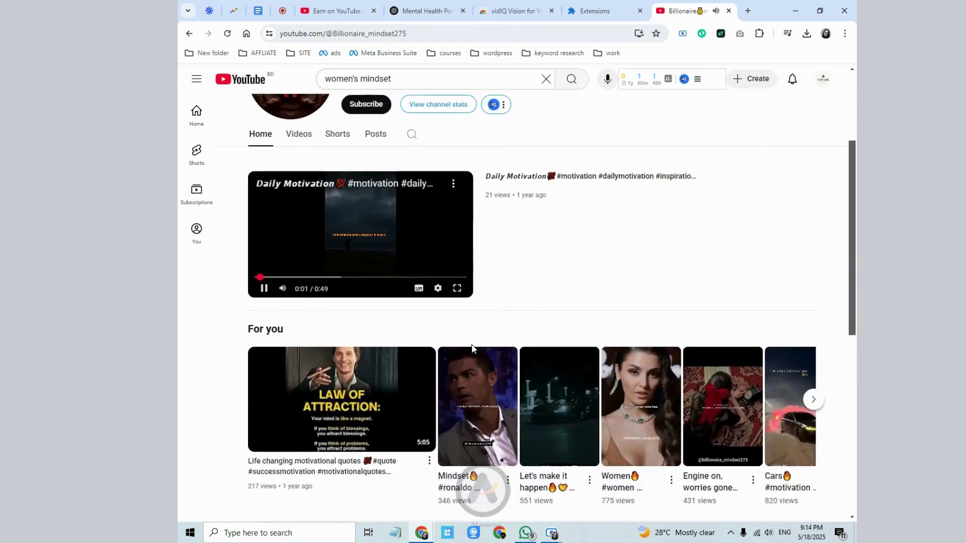
pyautogui.scroll(3, 450, 337)
pyautogui.scroll(-4, 450, 337)
pyautogui.click(334, 354)
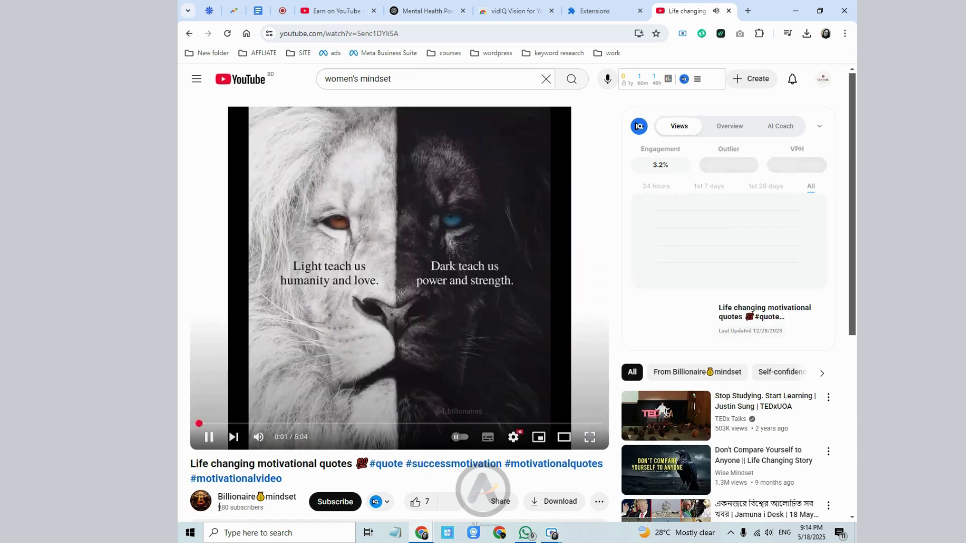
# - Pause the quotes video, check its empty vidIQ video and channel tags, then return to the channel
pyautogui.click(362, 256)
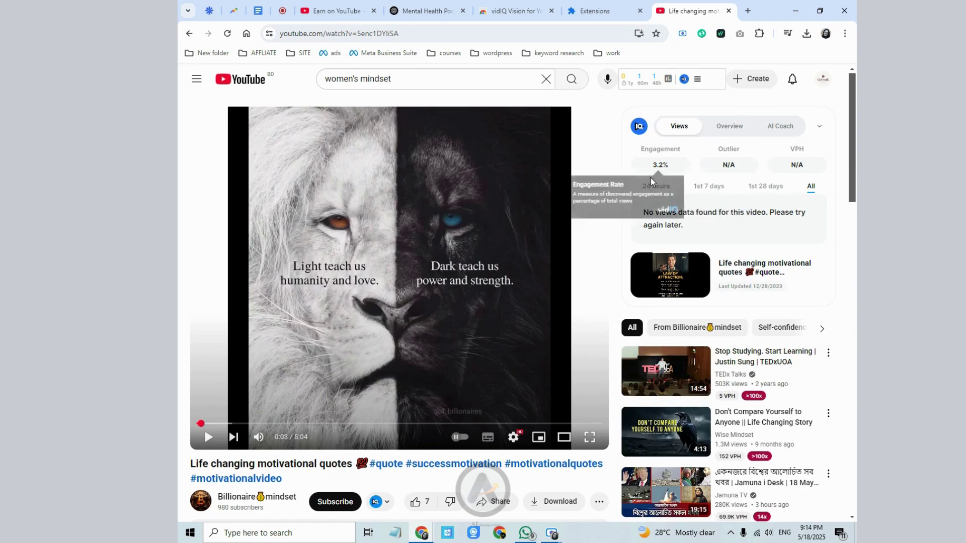
pyautogui.click(731, 133)
pyautogui.scroll(-7, 735, 256)
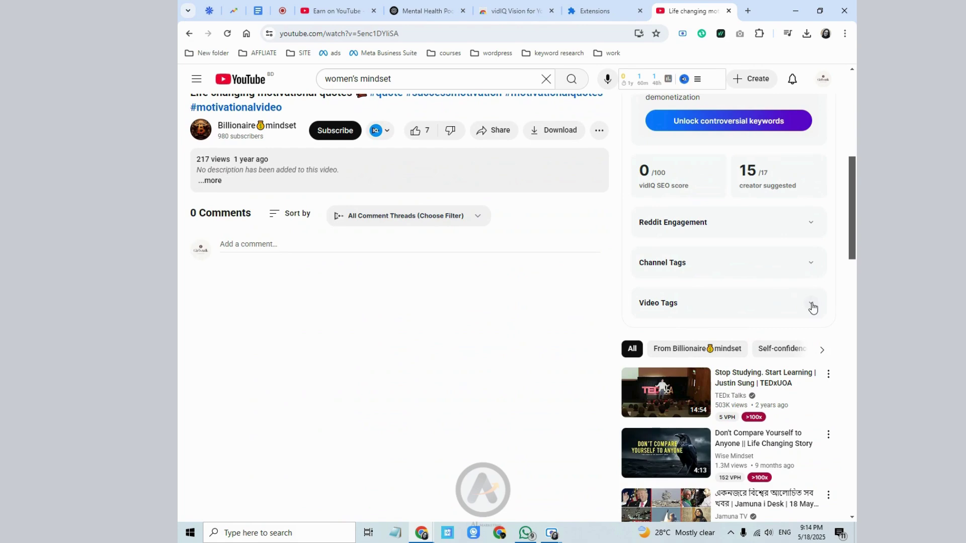
pyautogui.click(810, 304)
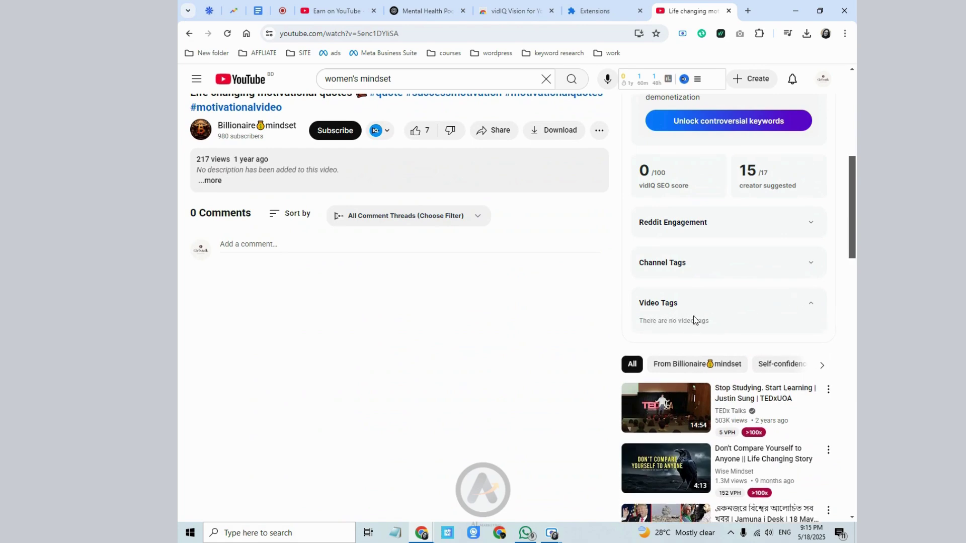
pyautogui.click(811, 264)
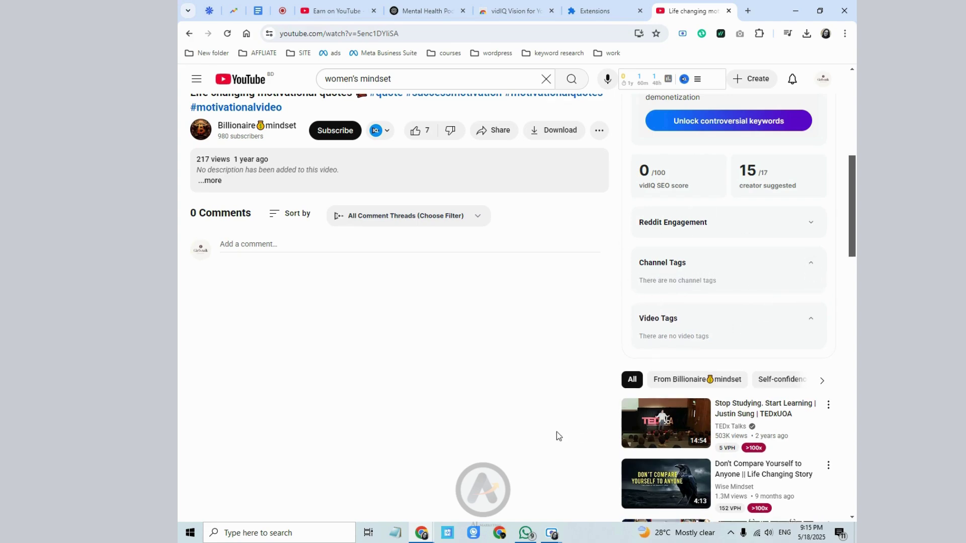
pyautogui.scroll(6, 556, 431)
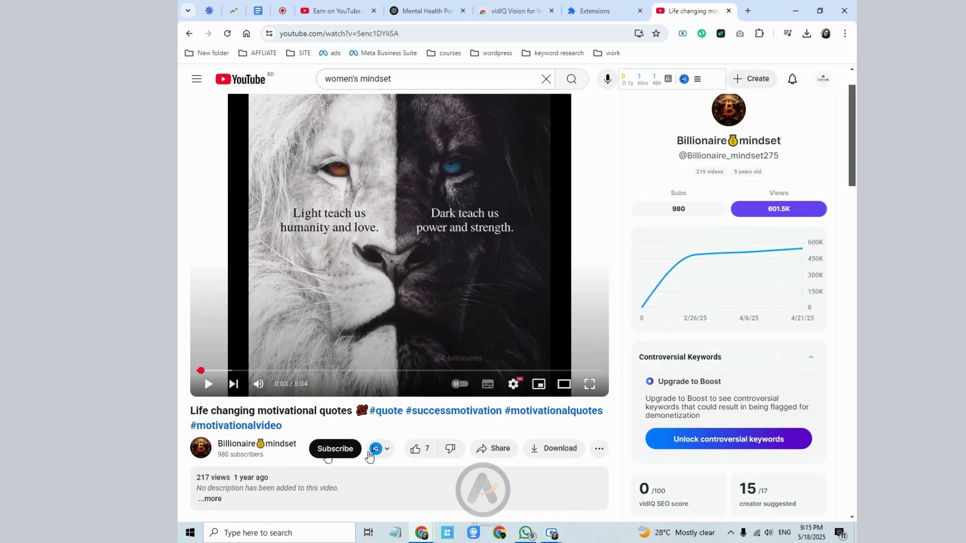
pyautogui.click(189, 34)
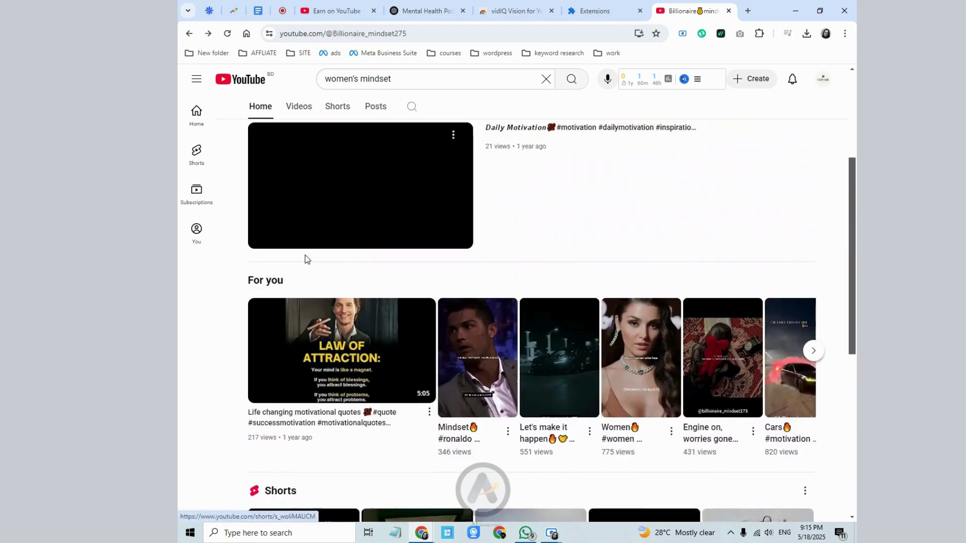
# - Go back to the search results and open Thewizardliz's video 'Your blessings are coming'
pyautogui.click(189, 33)
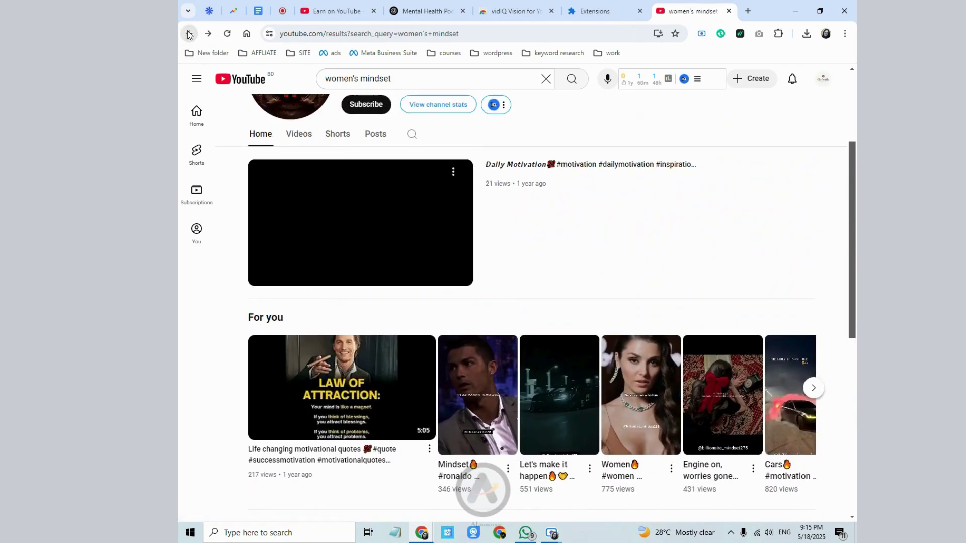
pyautogui.scroll(-9, 406, 388)
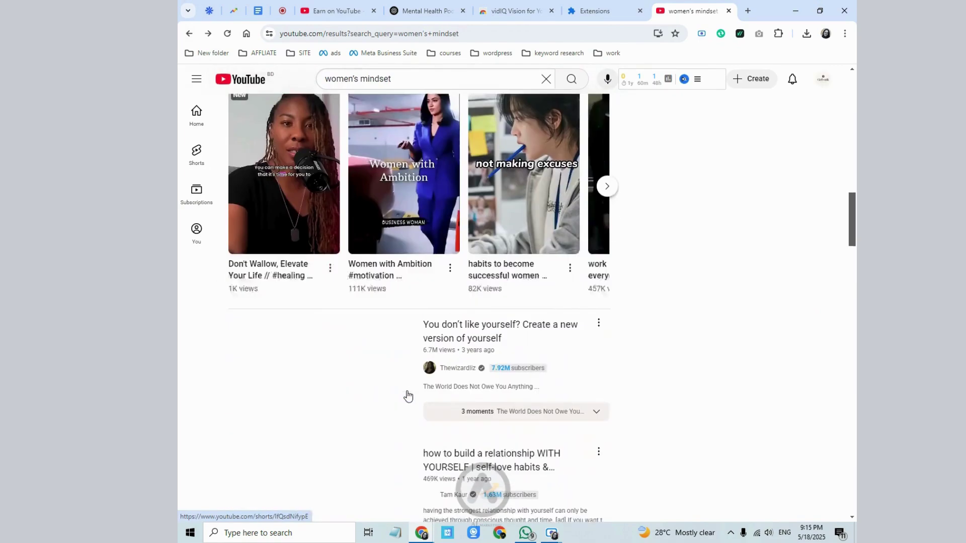
pyautogui.click(452, 333)
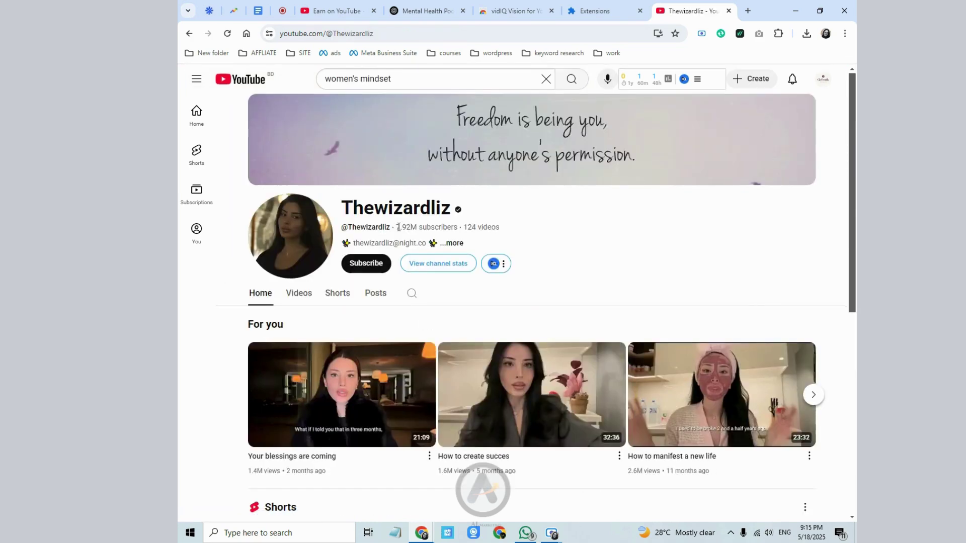
pyautogui.click(349, 366)
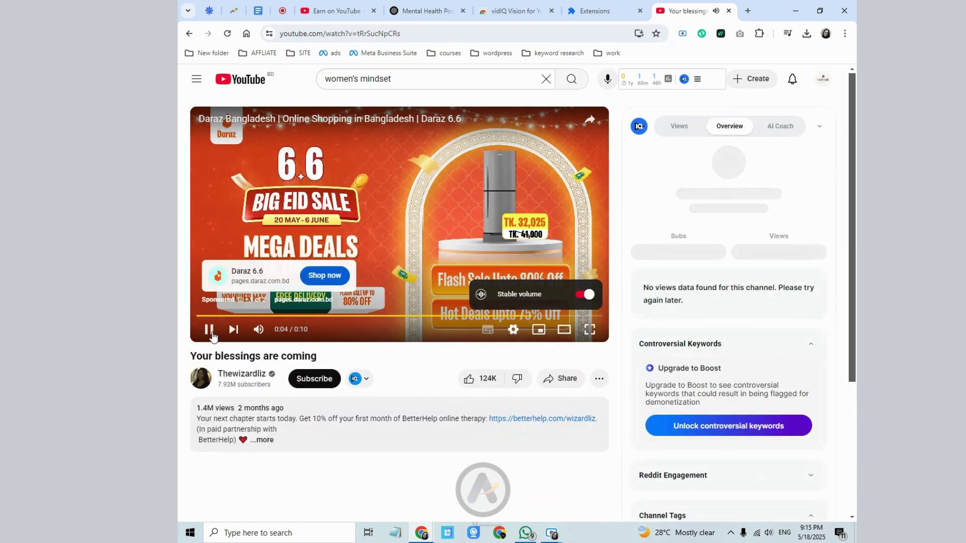
# - Pause the ad and check vidIQ's Video Tags, finding none, then return to the channel
pyautogui.click(209, 330)
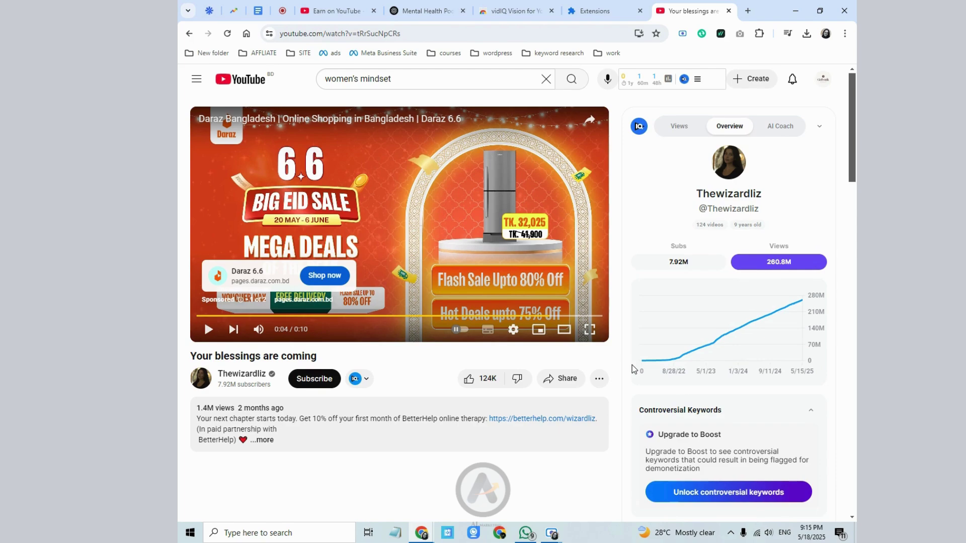
pyautogui.scroll(-5, 689, 345)
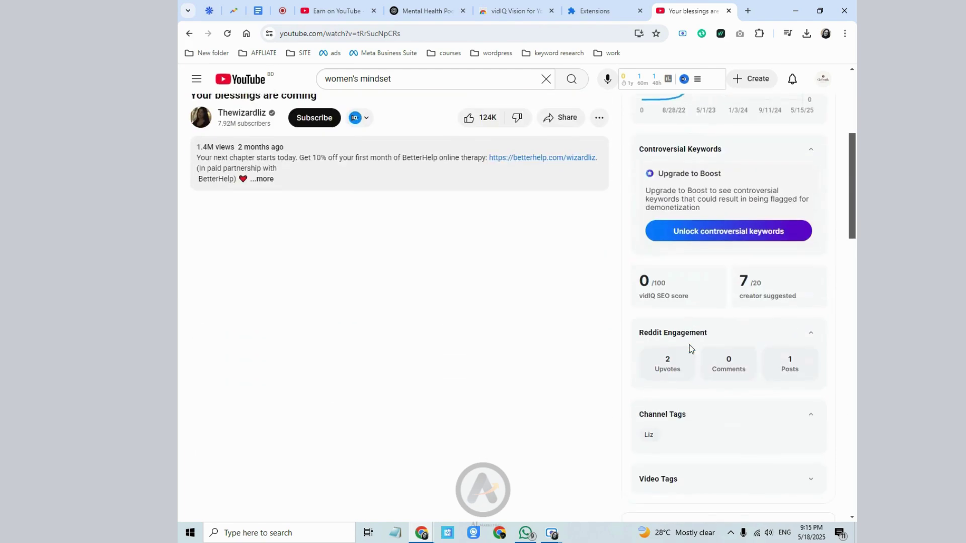
pyautogui.scroll(-2, 689, 347)
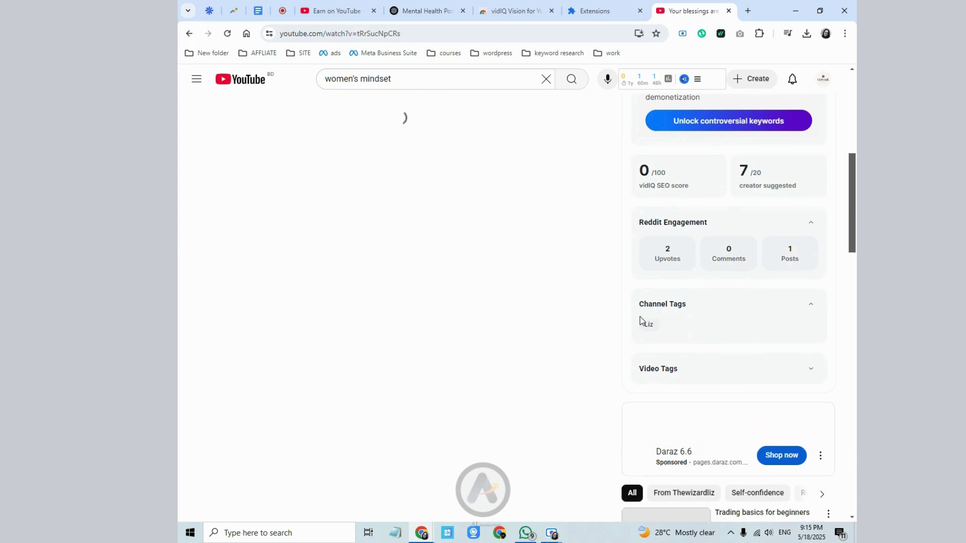
pyautogui.moveTo(639, 222); pyautogui.dragTo(659, 222)
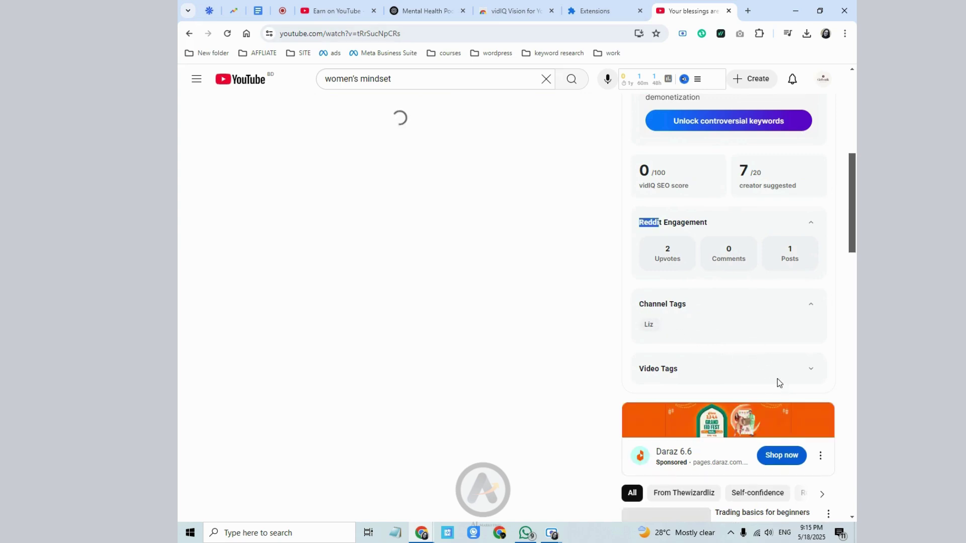
pyautogui.click(811, 372)
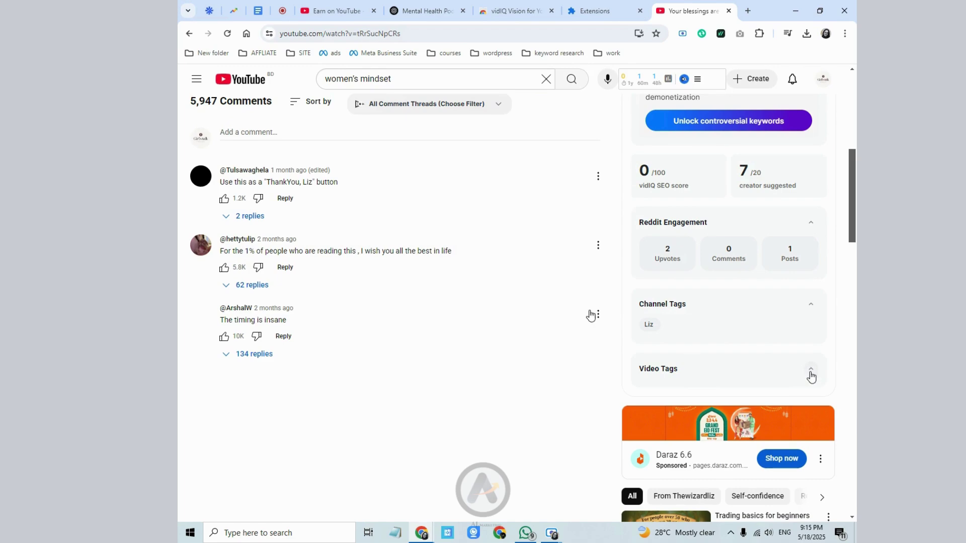
pyautogui.click(189, 34)
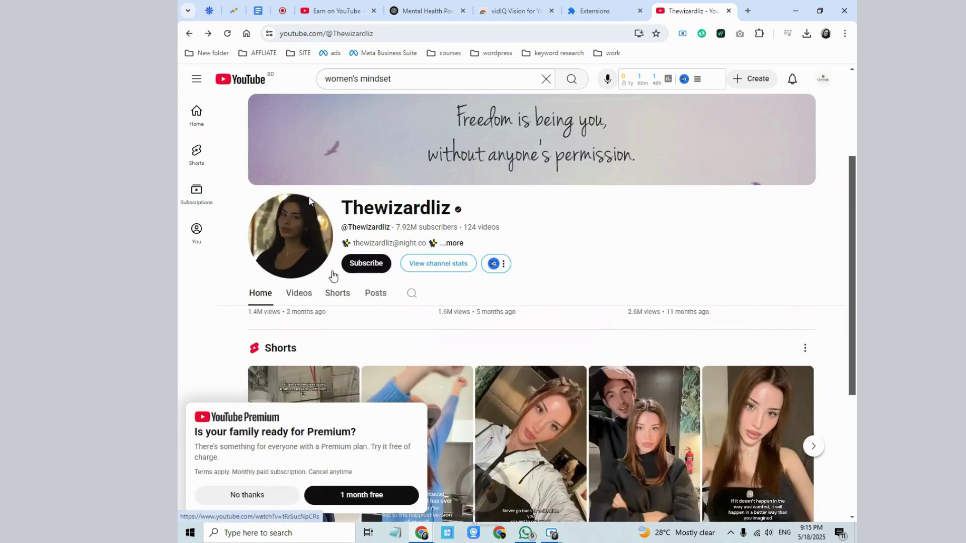
# - Remove 'women's' from the query and browse the results for just 'mindset'
pyautogui.doubleClick(320, 79)
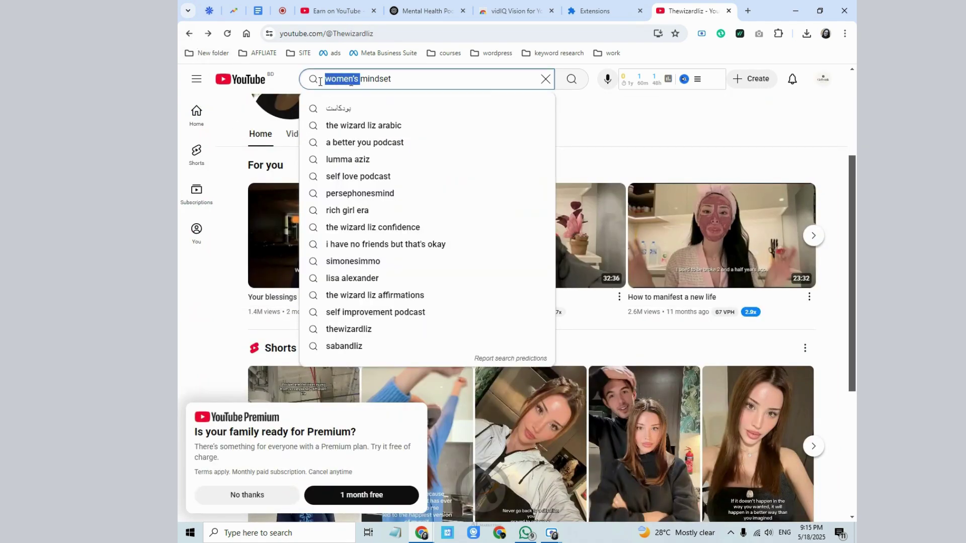
pyautogui.press('BackSpace')
pyautogui.press('Return')
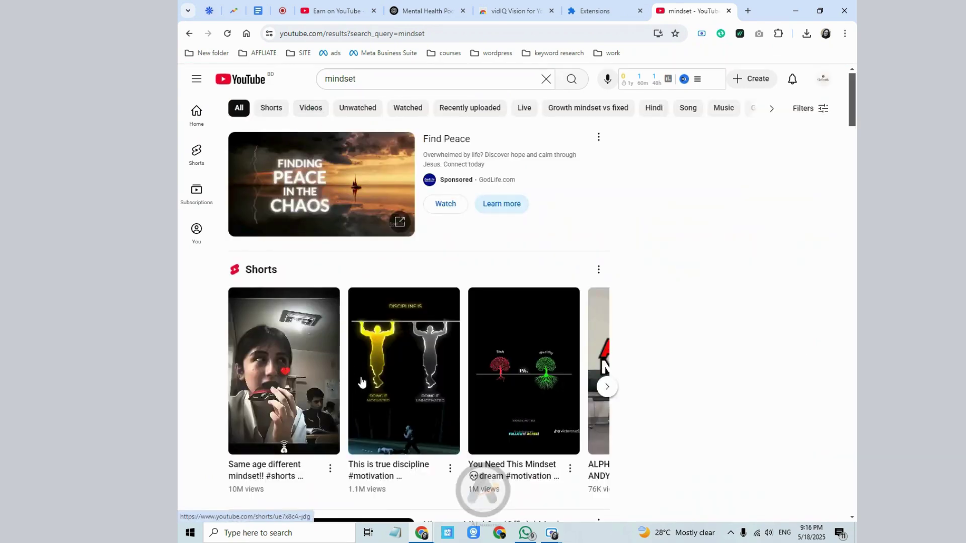
pyautogui.scroll(-5, 361, 383)
pyautogui.scroll(-4, 376, 334)
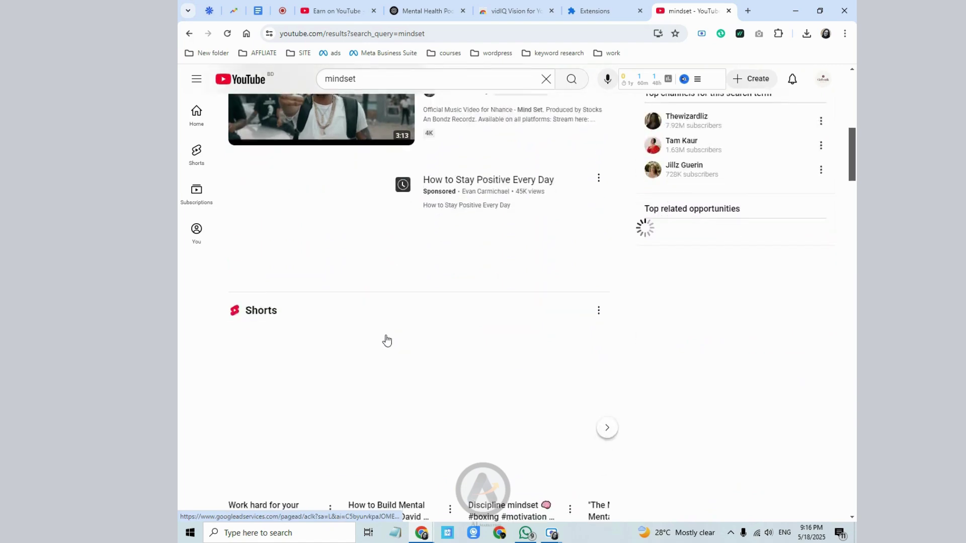
pyautogui.scroll(-7, 387, 341)
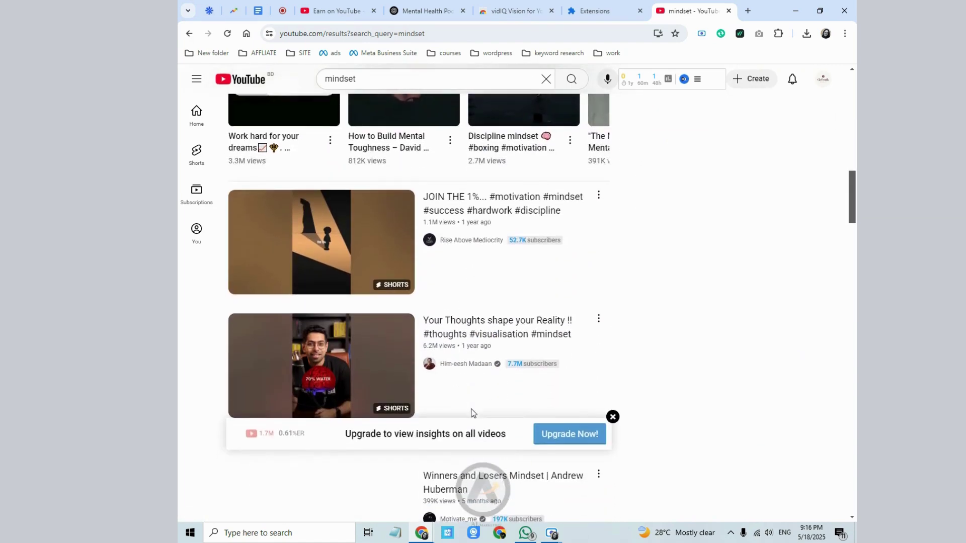
pyautogui.scroll(-2, 473, 413)
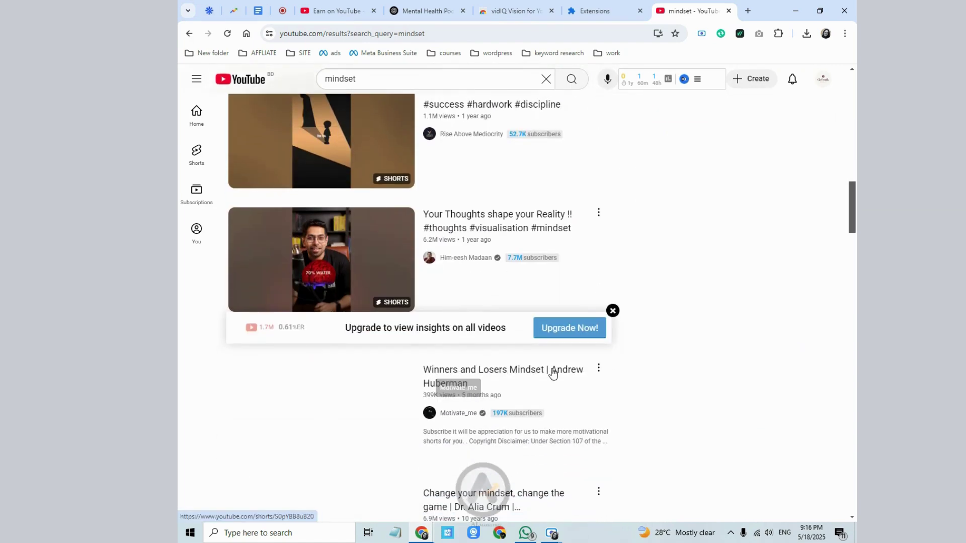
pyautogui.scroll(-4, 425, 414)
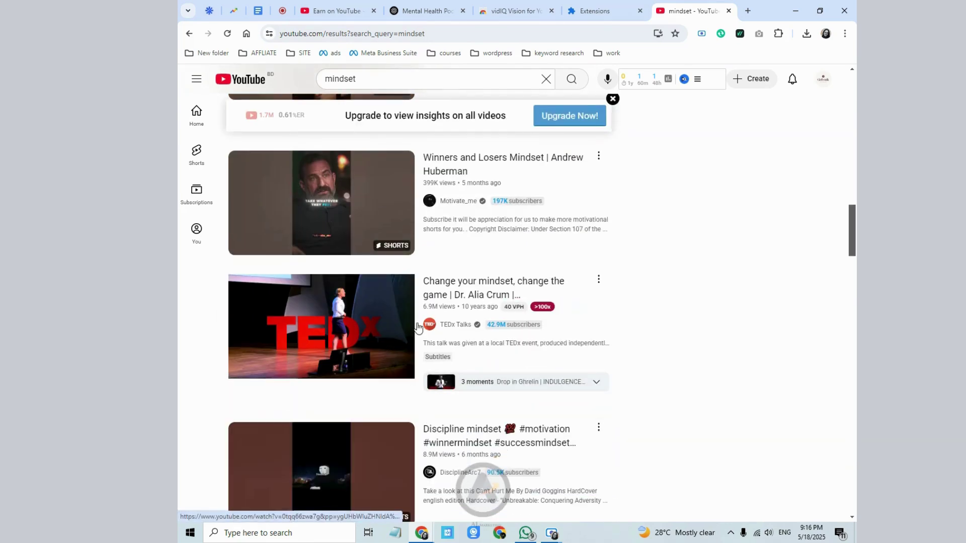
# - Search 'mindset women' (vidIQ 54/100) and open 'Women Come Back When You Stop Trying'
pyautogui.click(406, 82)
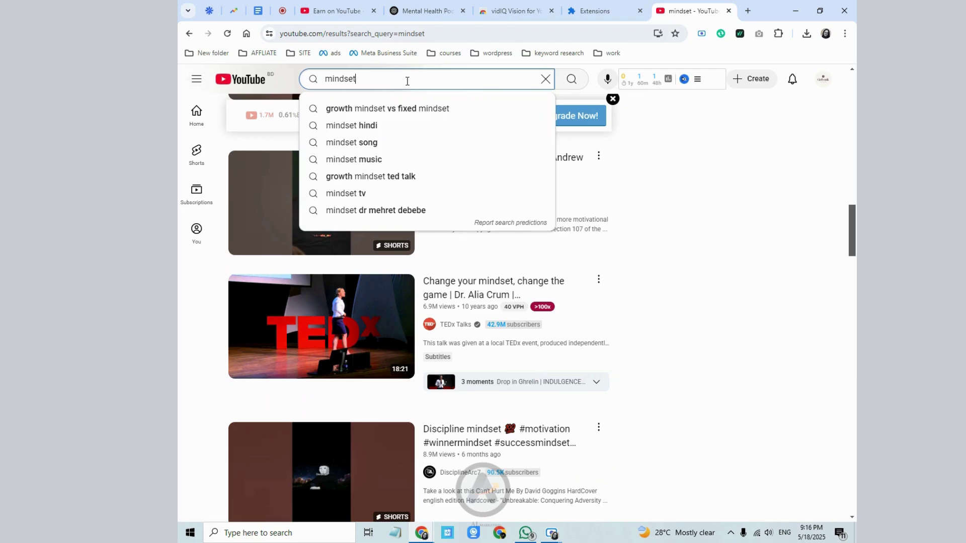
pyautogui.write('women')
pyautogui.press('Return')
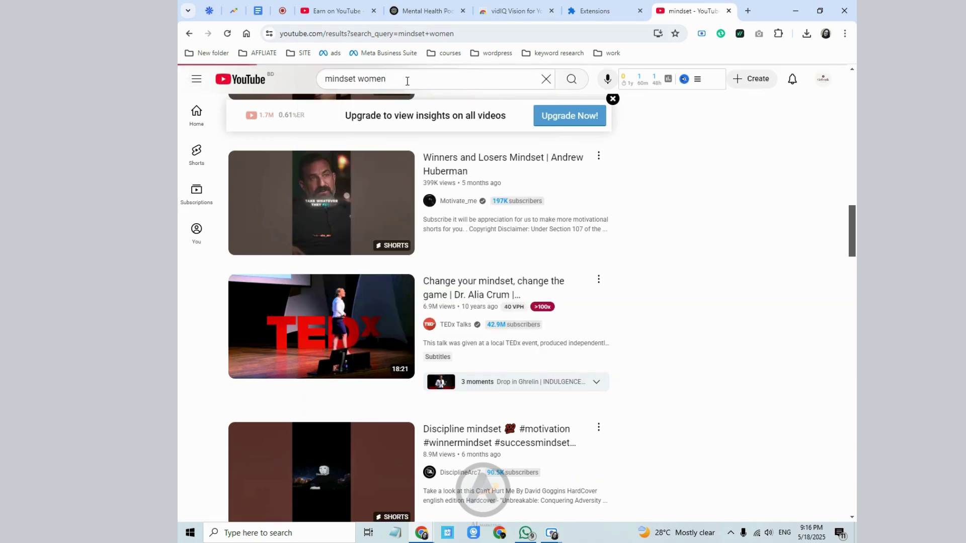
pyautogui.scroll(-5, 469, 336)
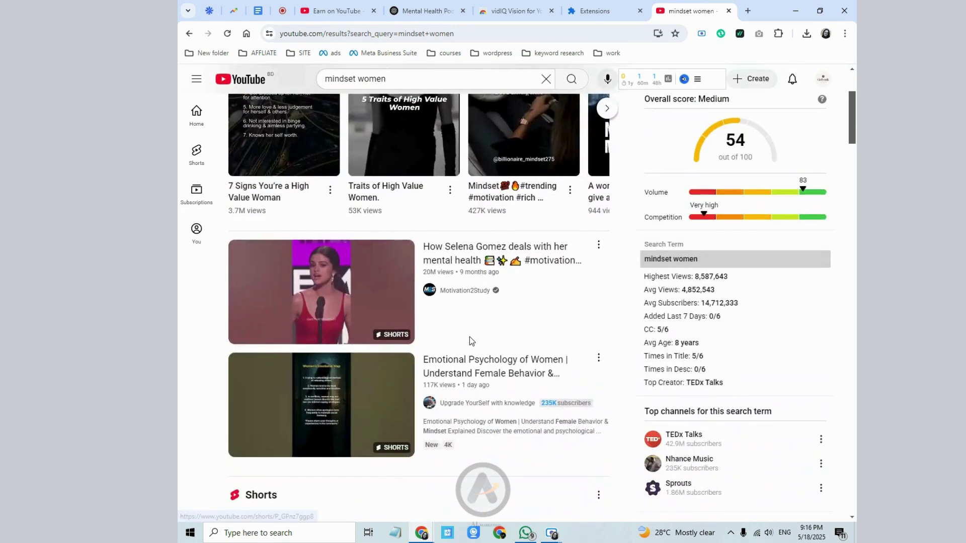
pyautogui.scroll(-8, 469, 337)
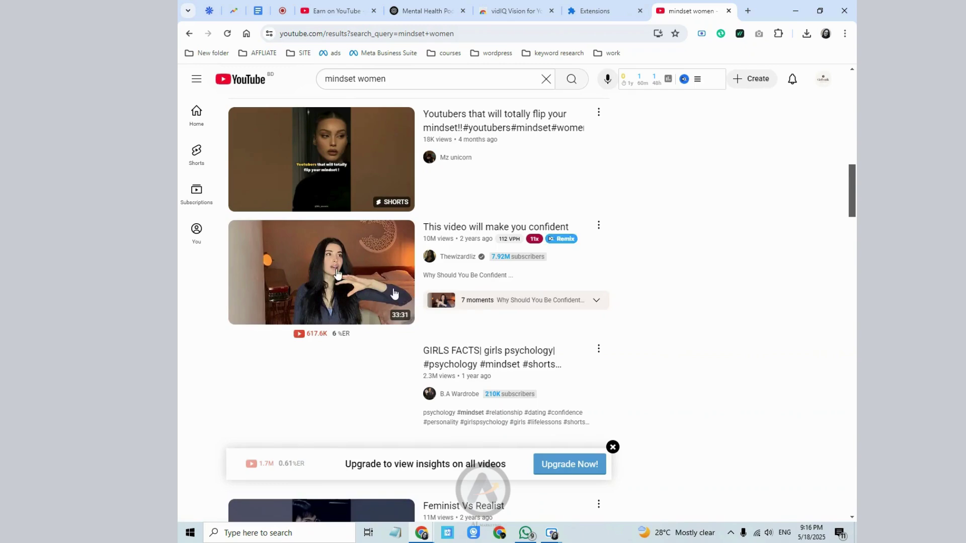
pyautogui.scroll(-12, 352, 257)
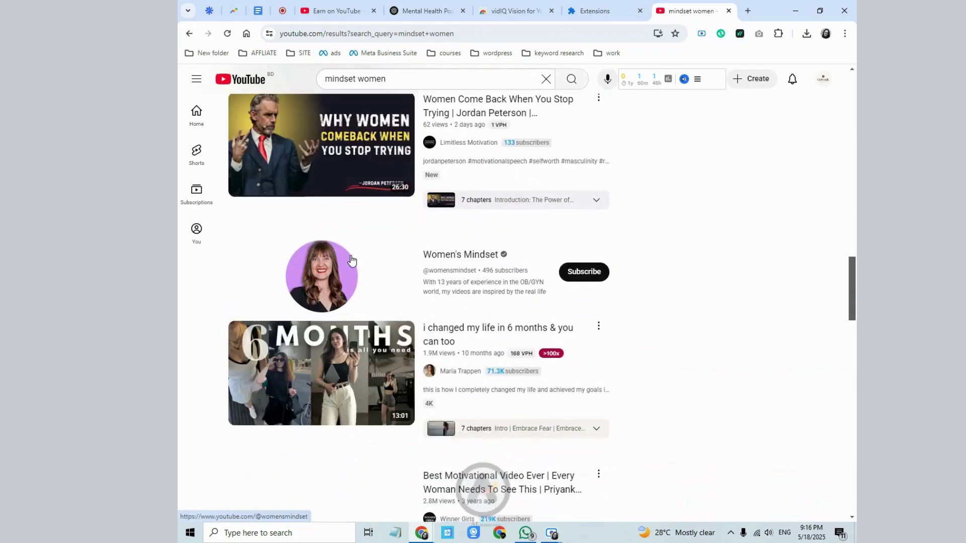
pyautogui.scroll(4, 352, 260)
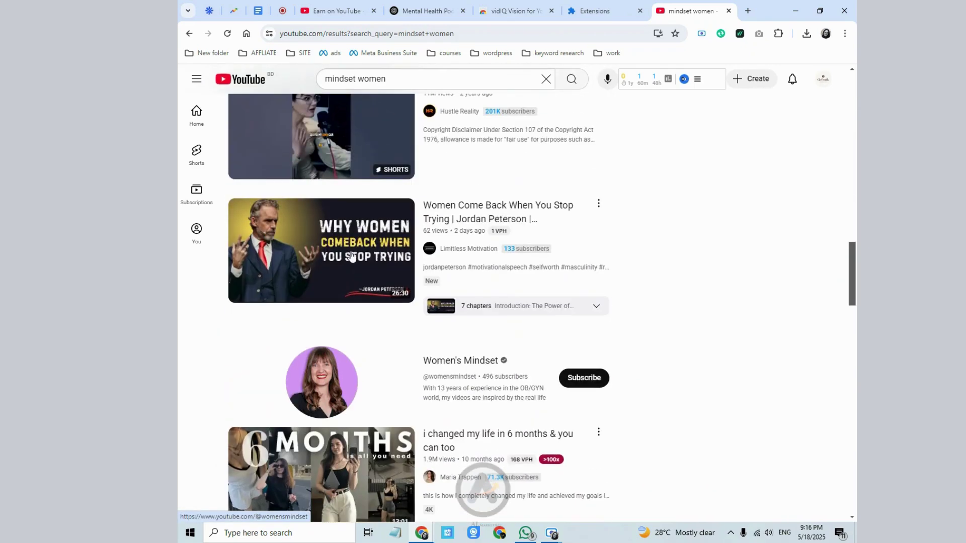
pyautogui.click(344, 222)
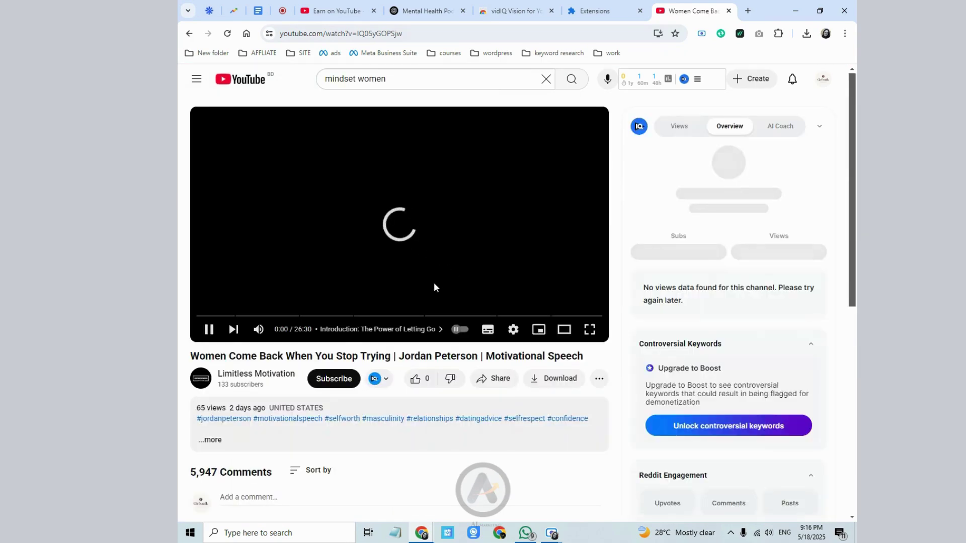
# - Pause 'Women Come Back When You Stop Trying' on its watch page
pyautogui.scroll(-4, 665, 391)
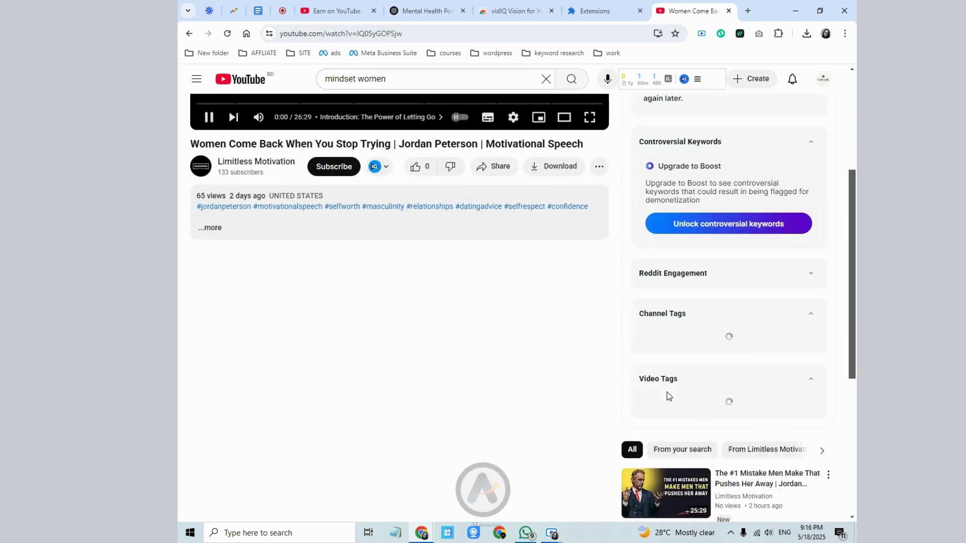
pyautogui.scroll(1, 647, 376)
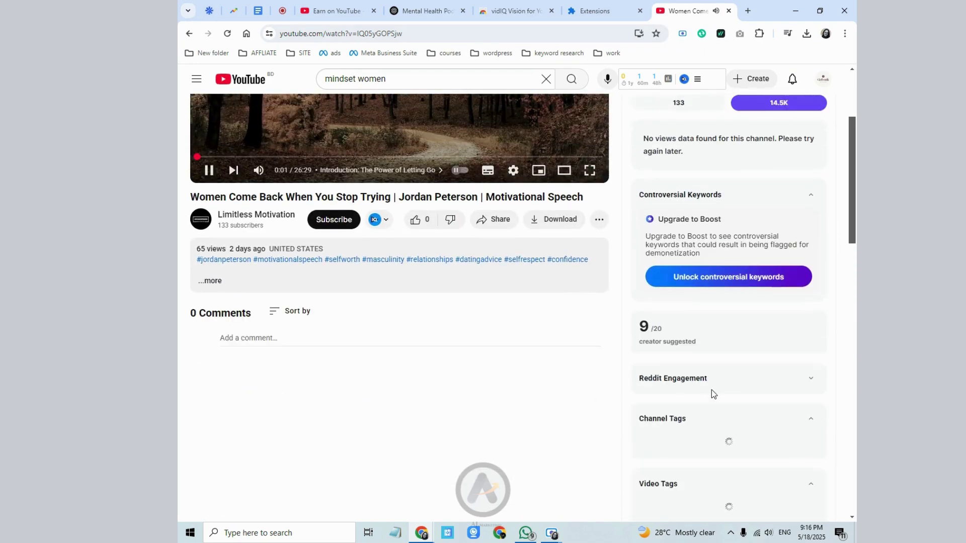
pyautogui.scroll(-1, 711, 398)
pyautogui.scroll(3, 695, 390)
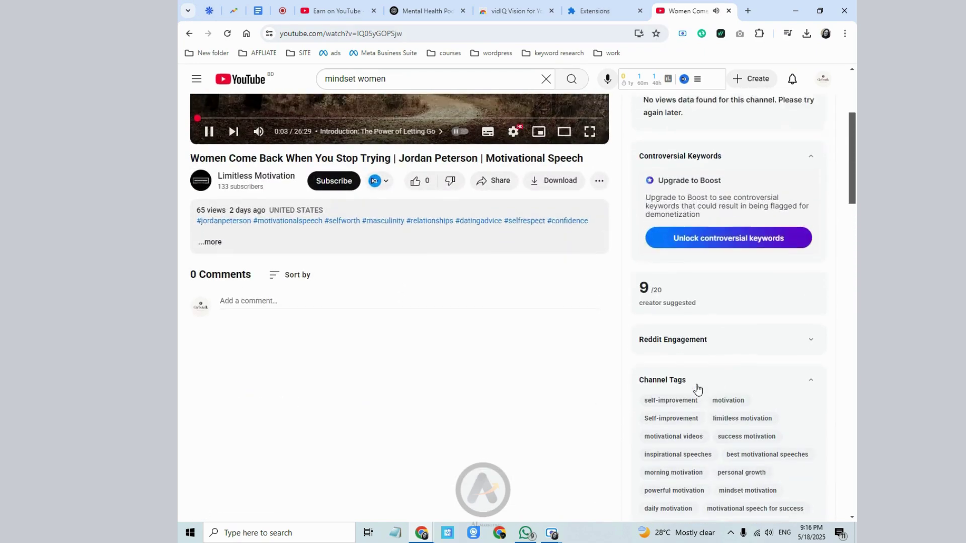
pyautogui.click(419, 231)
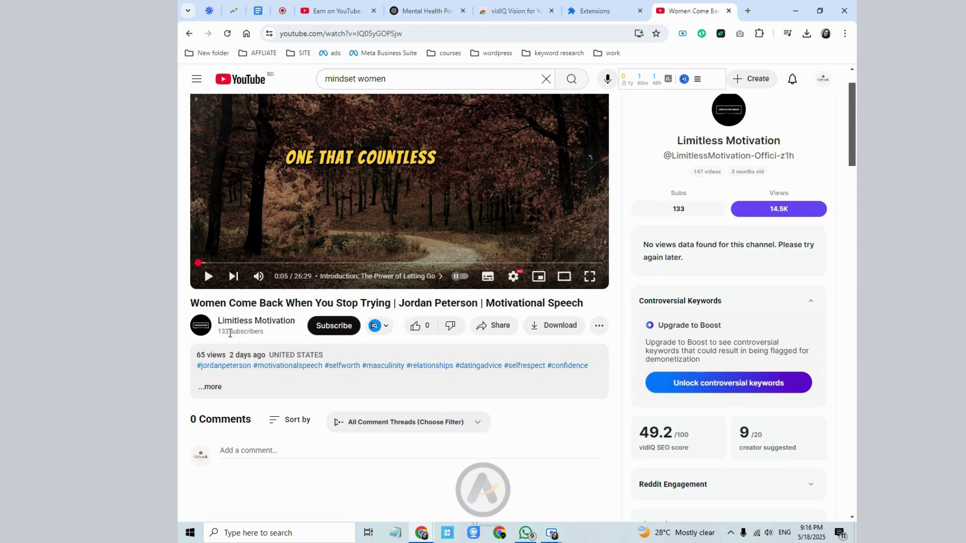
# - Review vidIQ's 49.2/100 SEO score, Reddit Engagement, and the Channel and Video Tags
pyautogui.moveTo(668, 473)
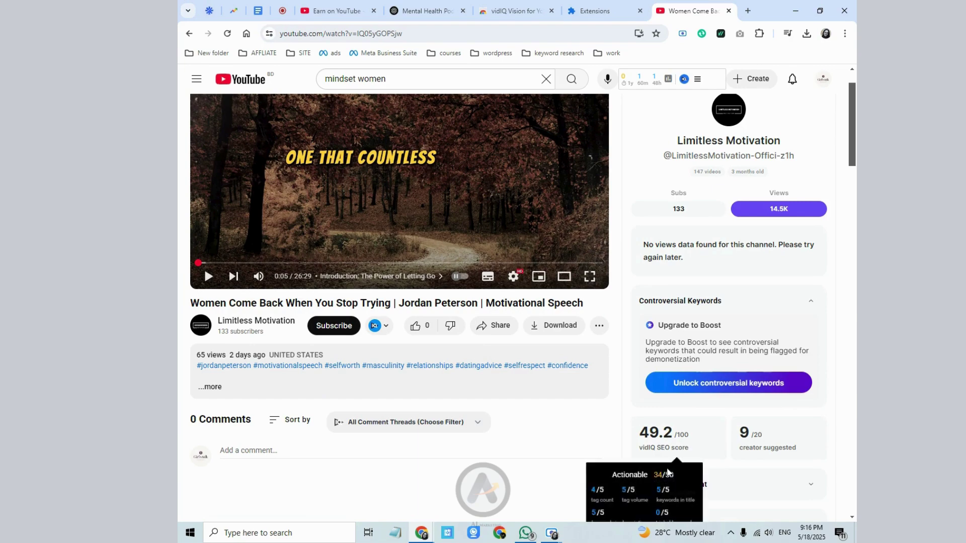
pyautogui.scroll(-3, 673, 439)
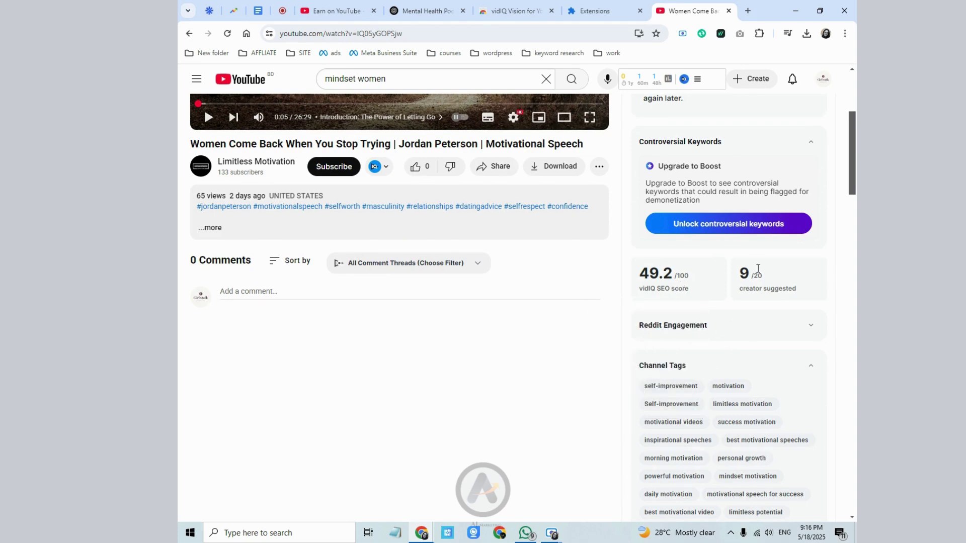
pyautogui.scroll(-2, 665, 299)
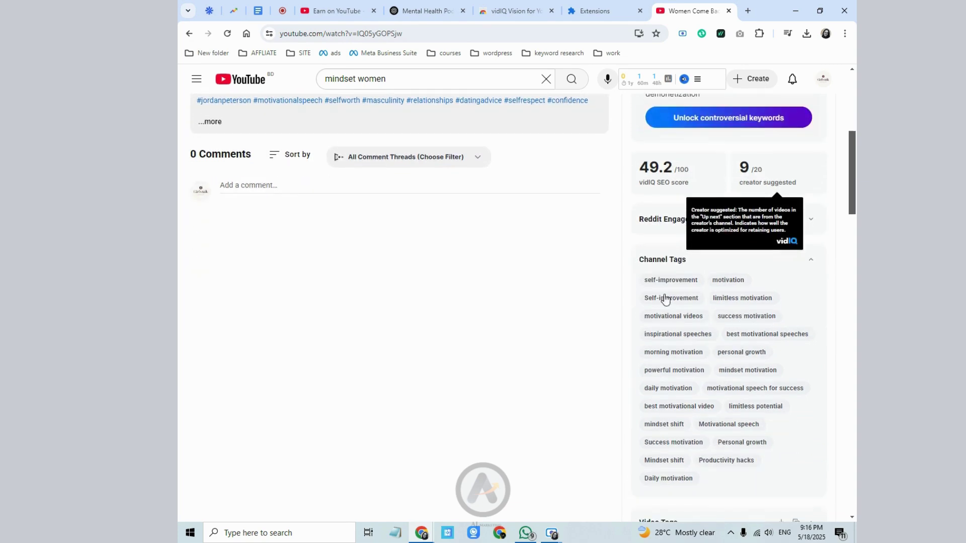
pyautogui.click(811, 223)
pyautogui.click(811, 222)
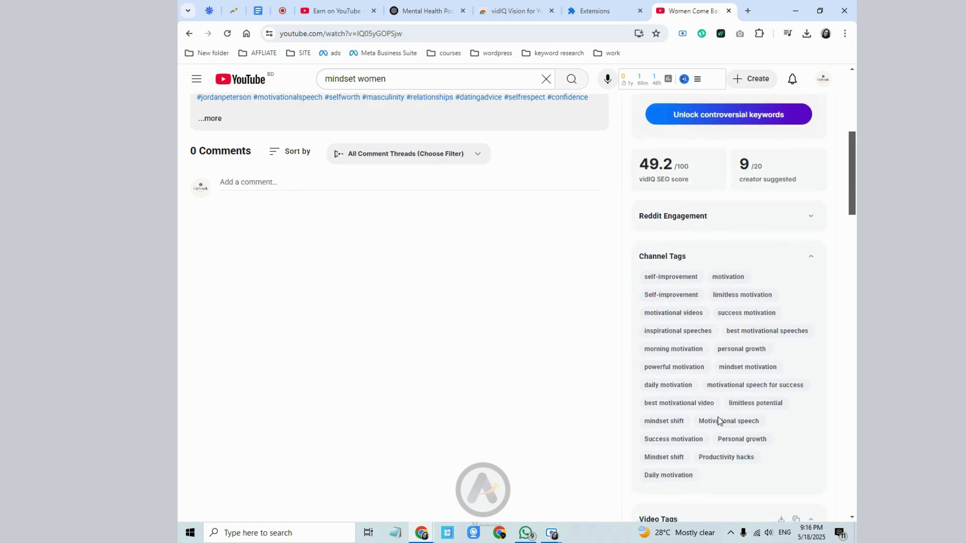
pyautogui.scroll(-2, 719, 422)
pyautogui.scroll(-3, 722, 459)
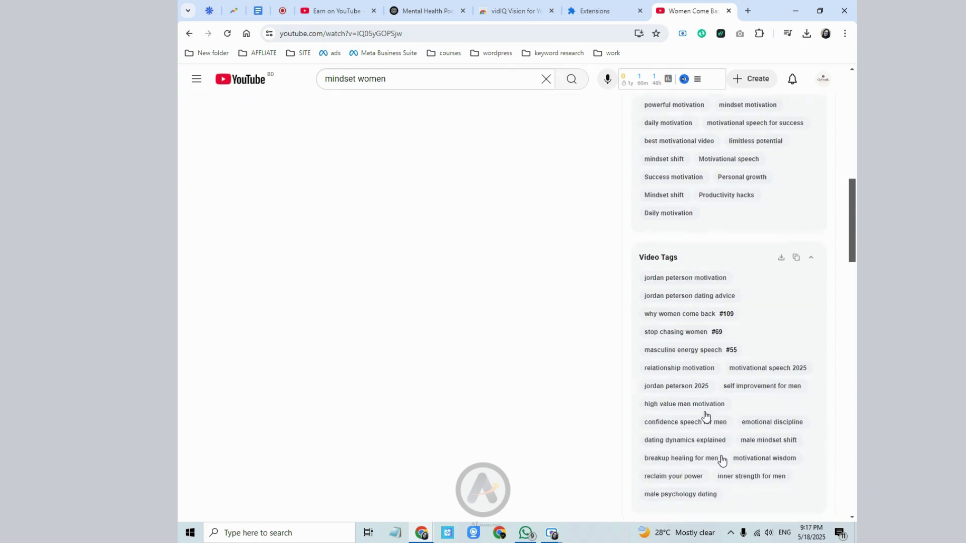
pyautogui.scroll(3, 717, 408)
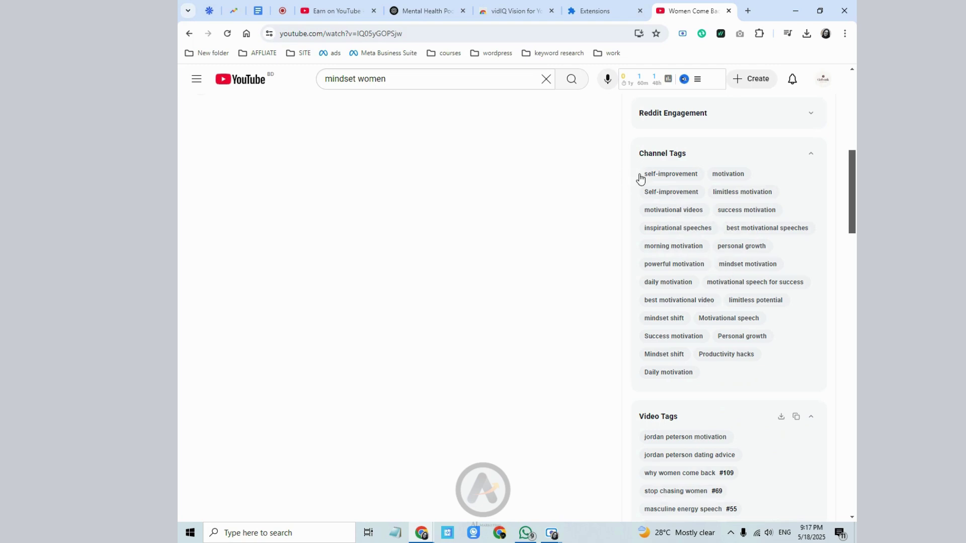
# - Copy vidIQ's Channel Tags into the Studio channel Keywords and remove the overly long keyword
pyautogui.moveTo(640, 179); pyautogui.dragTo(766, 258)
pyautogui.rightClick(764, 256)
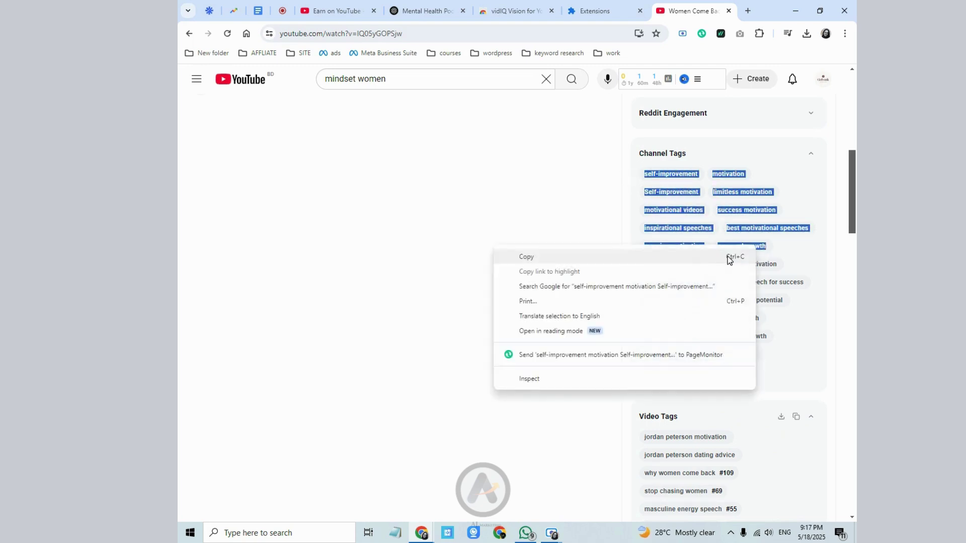
pyautogui.click(727, 258)
pyautogui.click(344, 10)
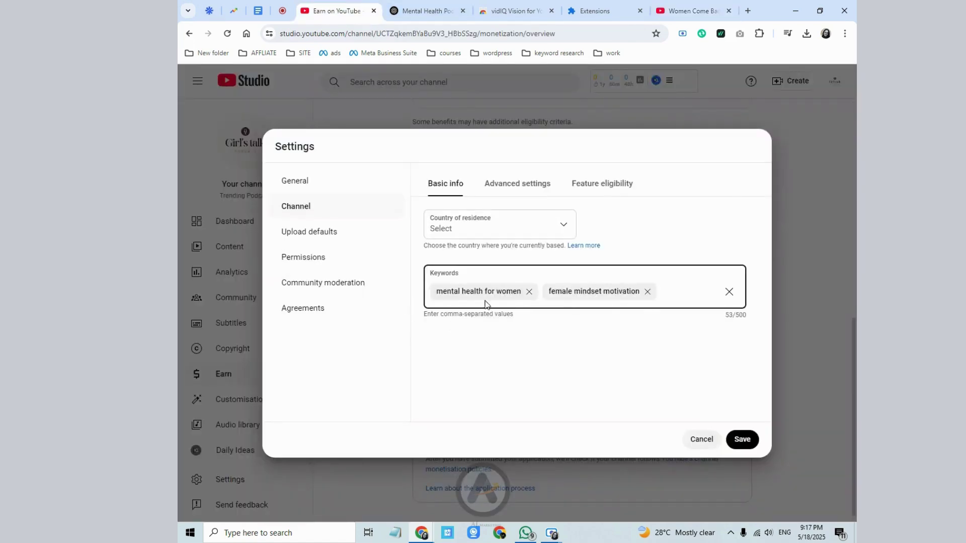
pyautogui.rightClick(678, 291)
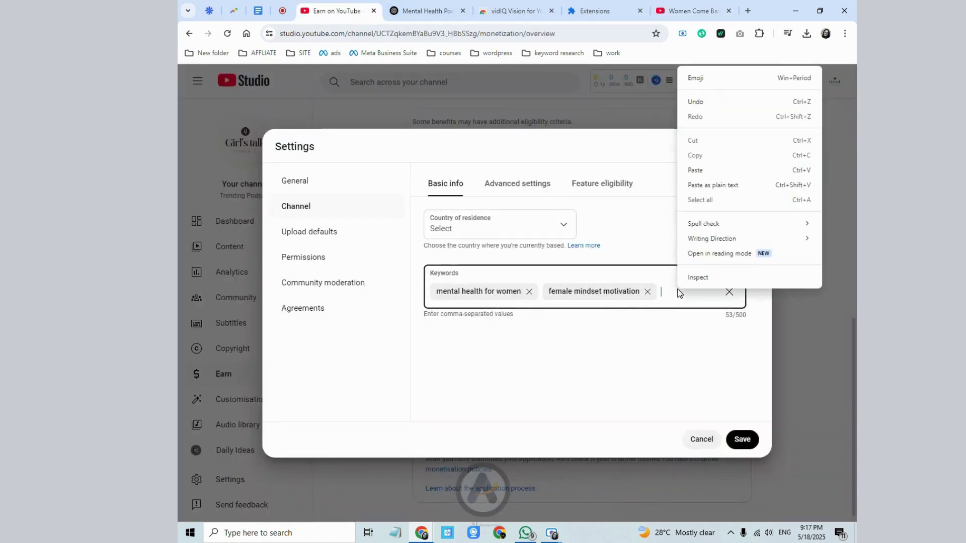
pyautogui.click(721, 170)
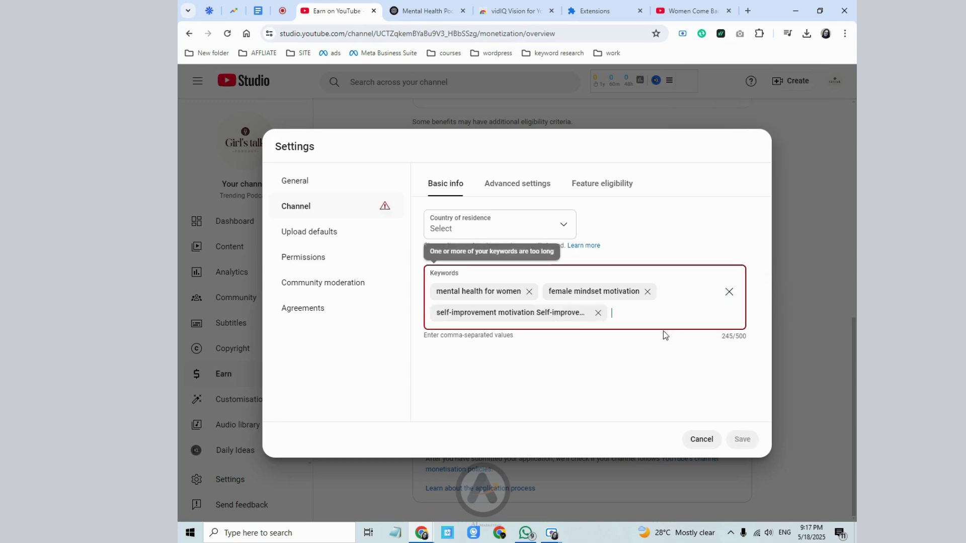
pyautogui.click(598, 313)
# - Check 'self-improvement' (10/100) and 'motivation' in vidIQ's Keyword Inspector
pyautogui.click(675, 8)
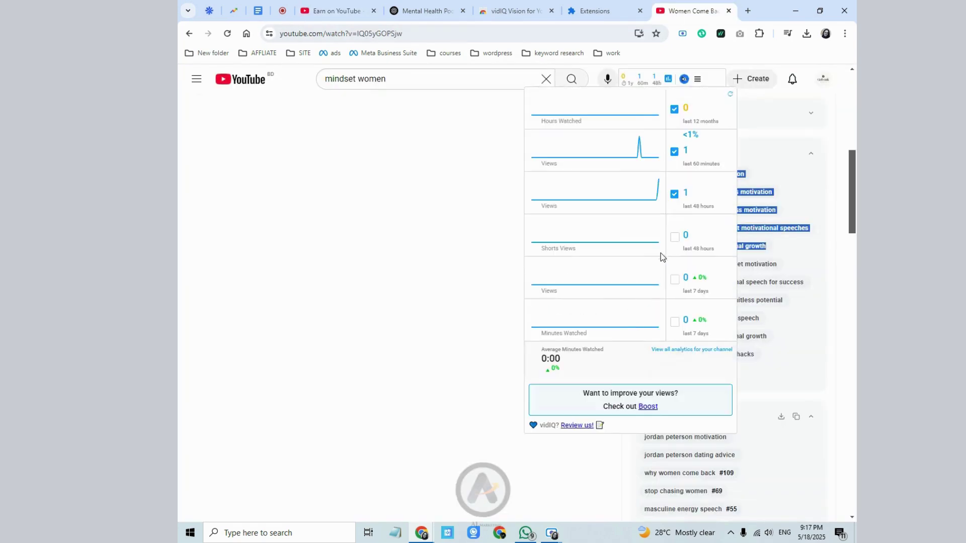
pyautogui.click(649, 176)
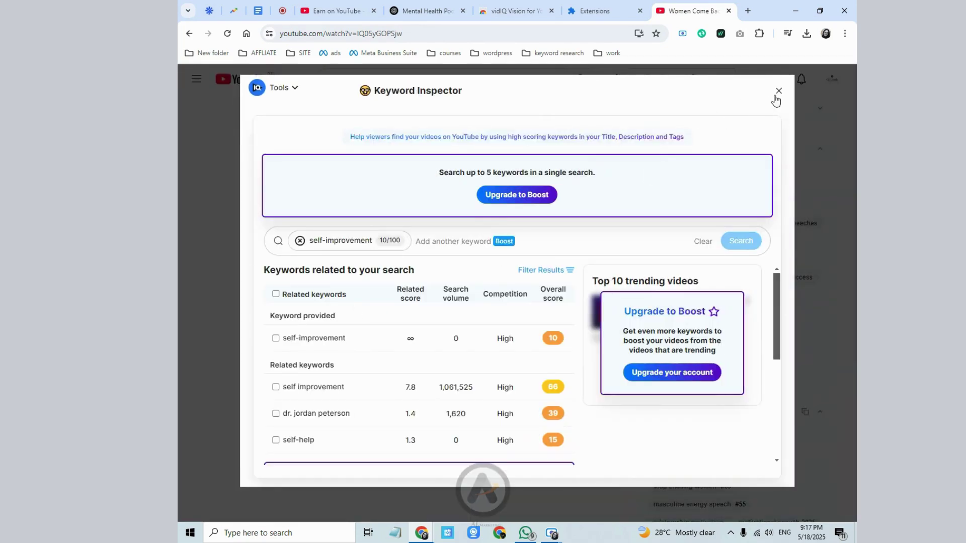
pyautogui.press('Escape')
pyautogui.moveTo(644, 178); pyautogui.dragTo(698, 178)
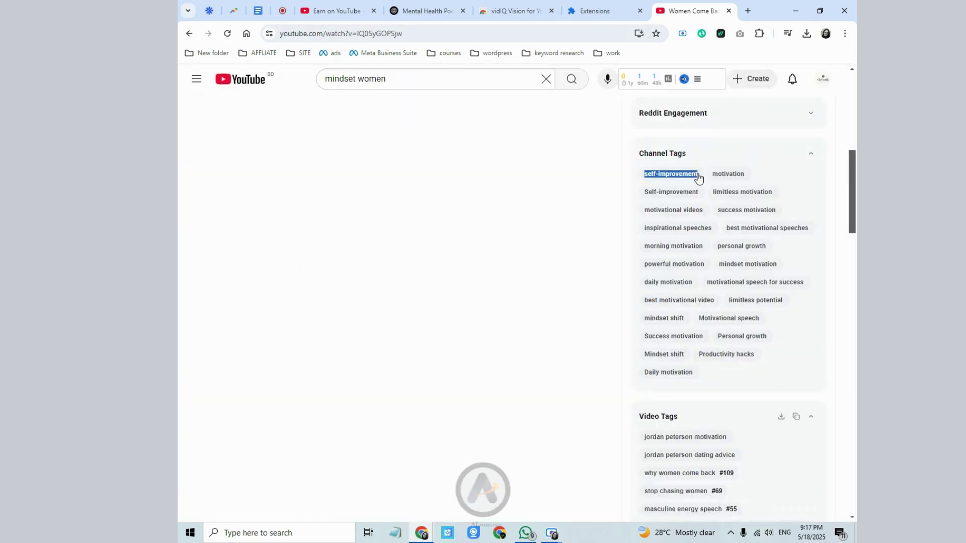
pyautogui.click(699, 178)
pyautogui.click(776, 96)
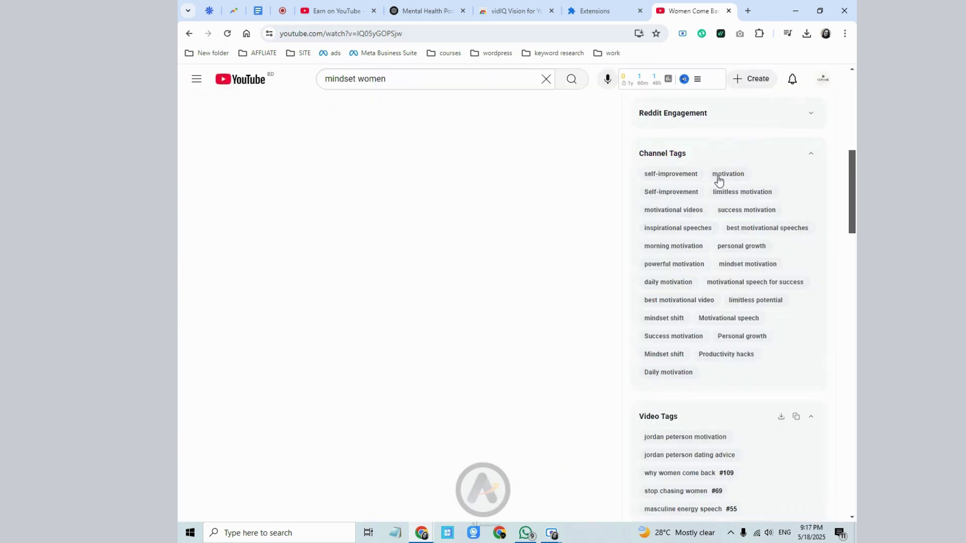
pyautogui.moveTo(712, 179); pyautogui.dragTo(741, 180)
pyautogui.click(747, 180)
pyautogui.click(332, 11)
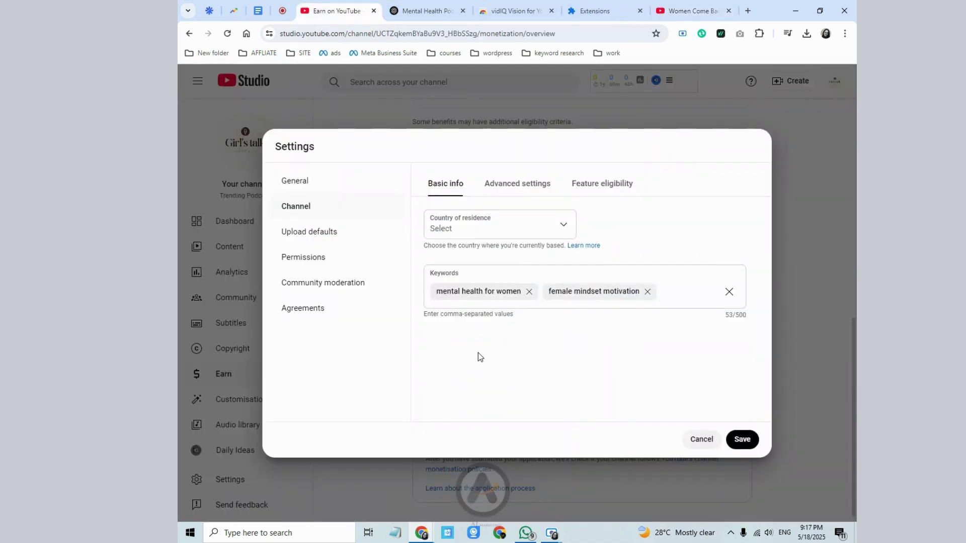
# - Add 'motivation' and 'self-improvement' from clipboard history to the channel keywords, reaching 81/500
pyautogui.click(670, 289)
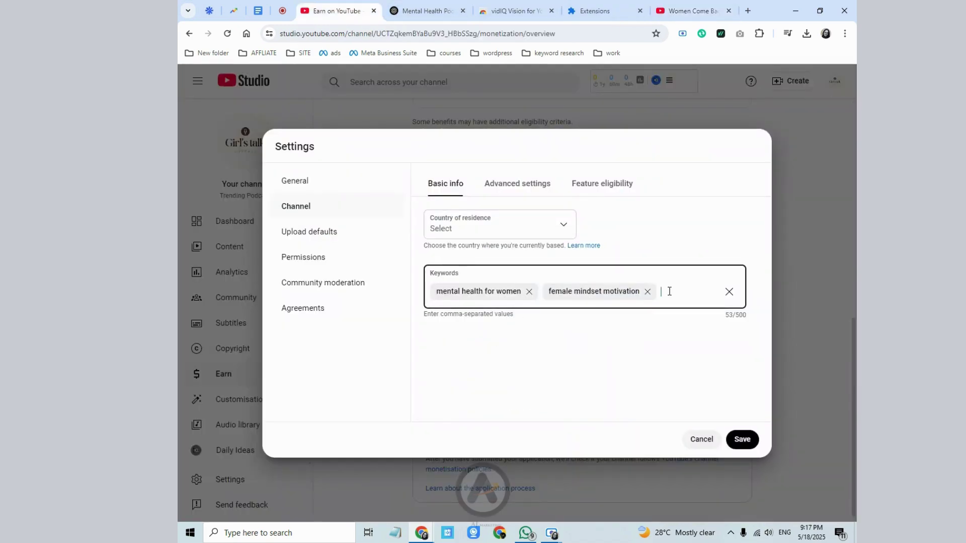
pyautogui.press('super+v')
pyautogui.press('Return')
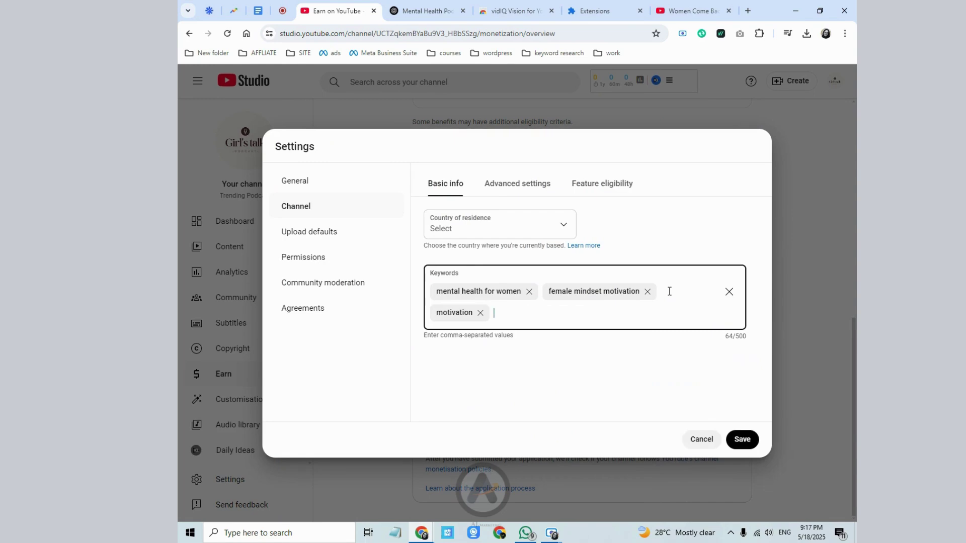
pyautogui.press('super+v')
pyautogui.press('Down')
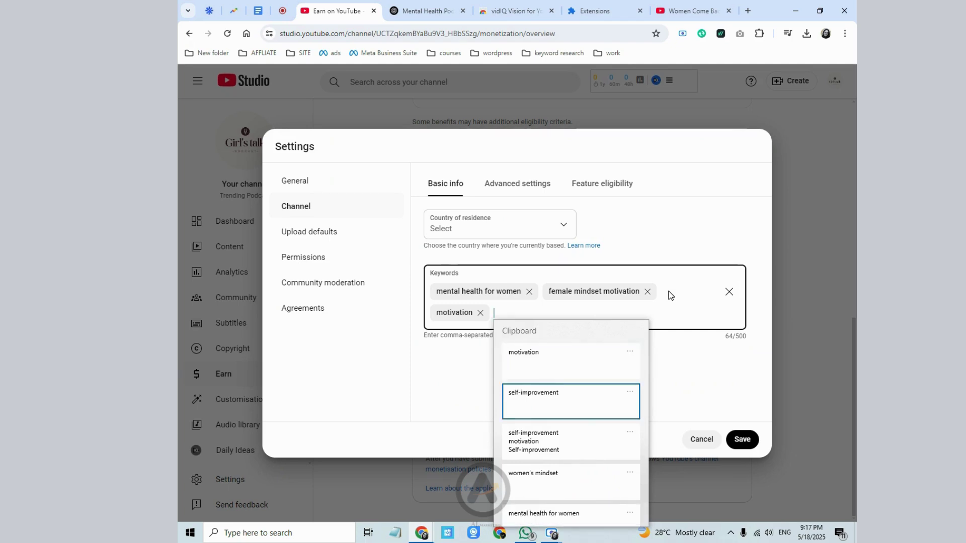
pyautogui.press('Return')
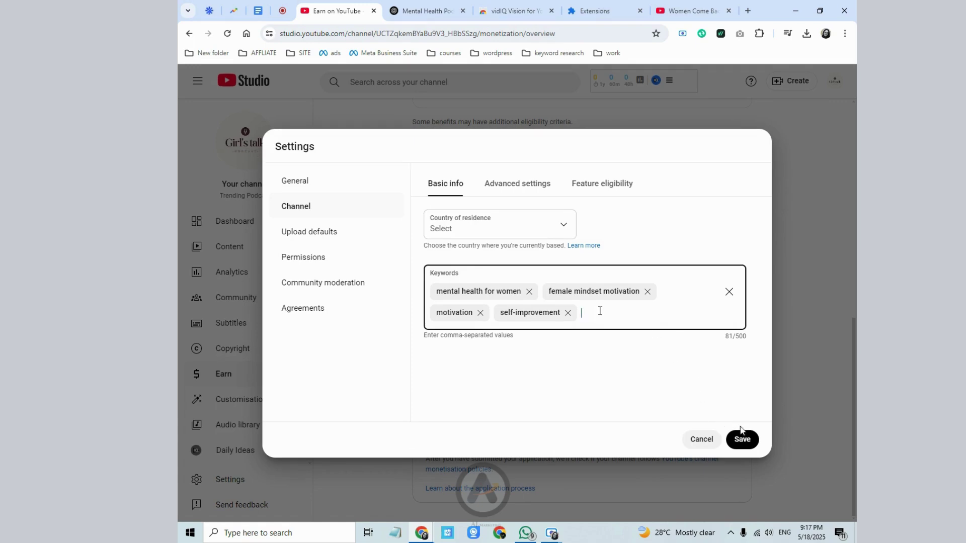
pyautogui.click(720, 336)
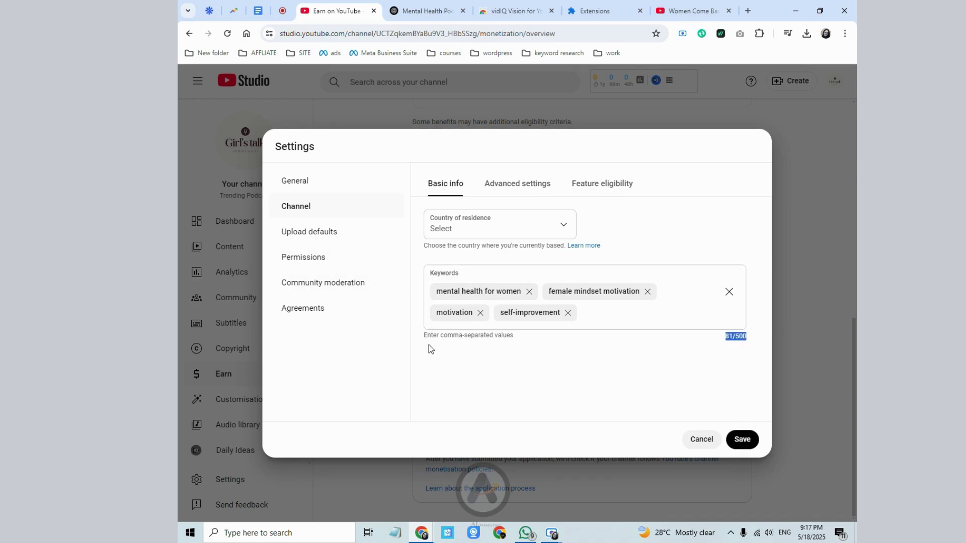
pyautogui.click(305, 233)
# - Set the upload-default description to 'please visit : mindset.com' and save the settings
pyautogui.click(305, 233)
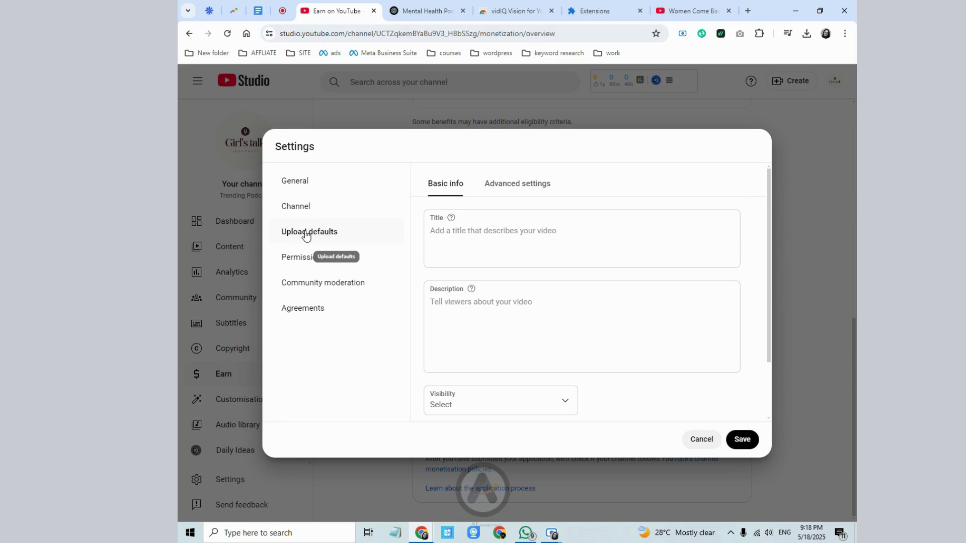
pyautogui.click(441, 305)
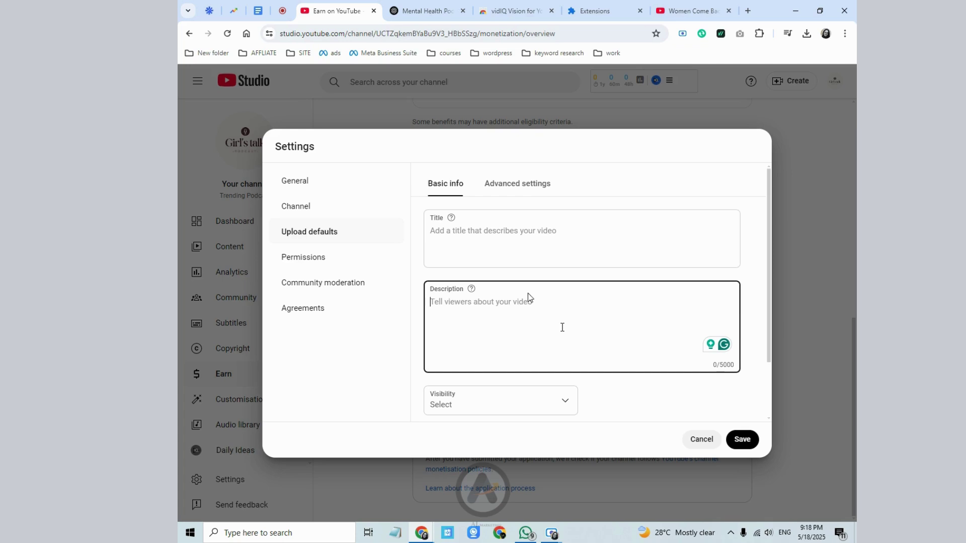
pyautogui.write('pl')
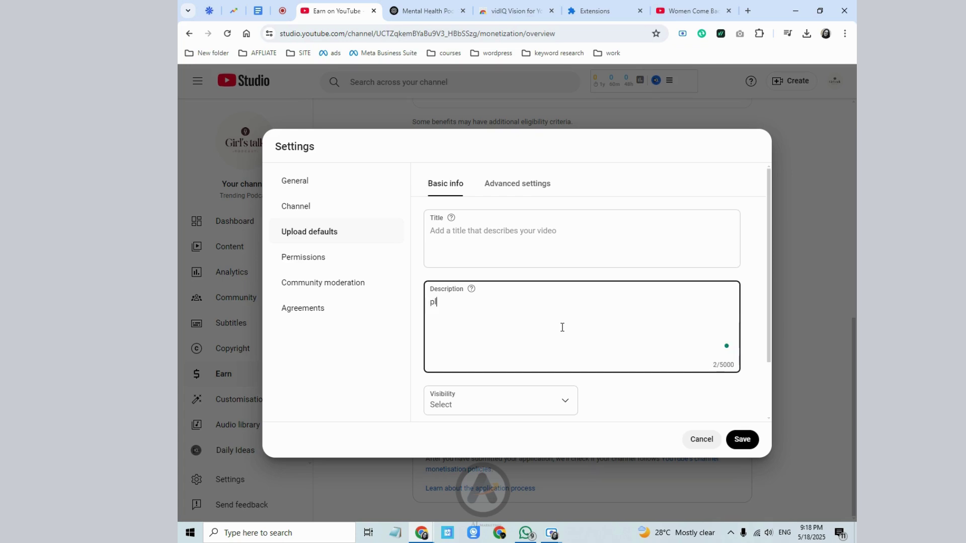
pyautogui.write('ease visit : mindset.com')
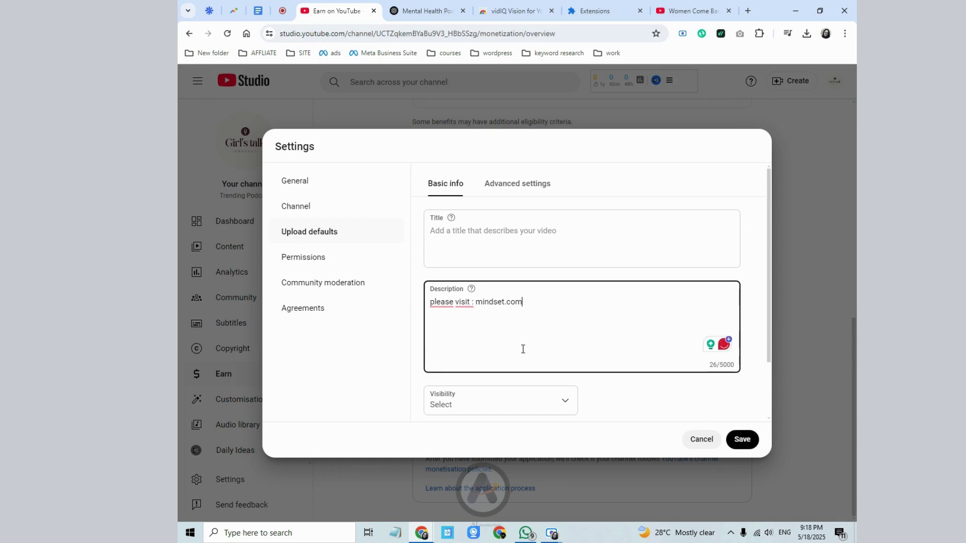
pyautogui.scroll(-2, 522, 349)
pyautogui.scroll(2, 519, 322)
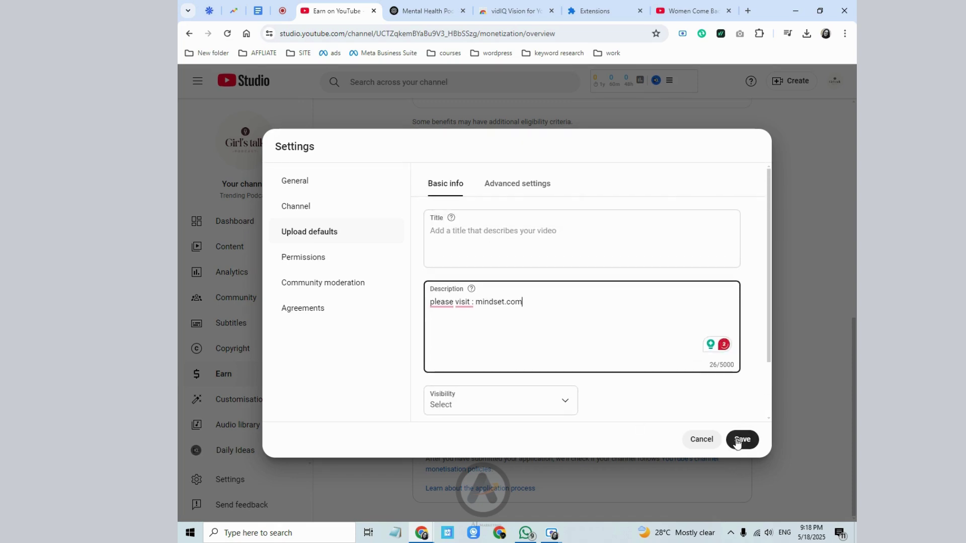
pyautogui.click(509, 184)
pyautogui.click(455, 183)
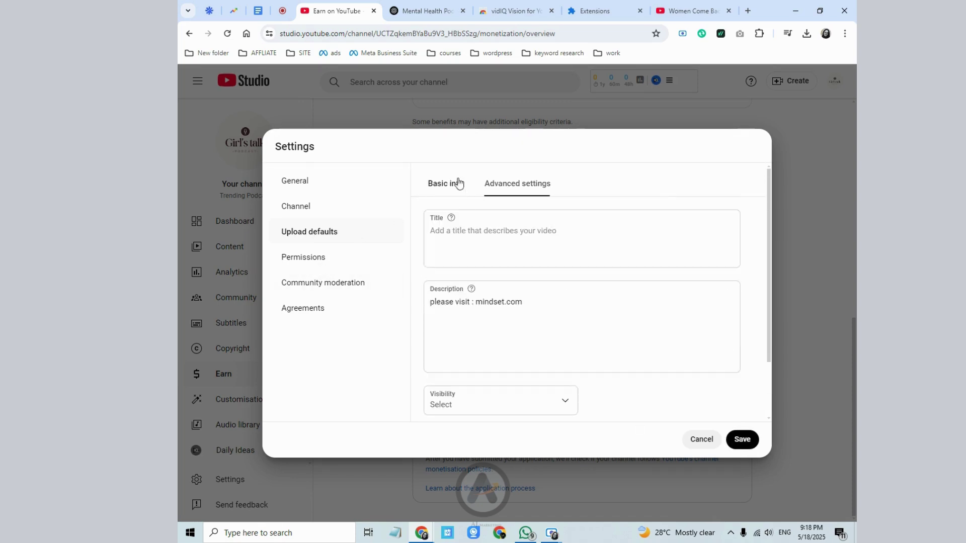
pyautogui.click(743, 440)
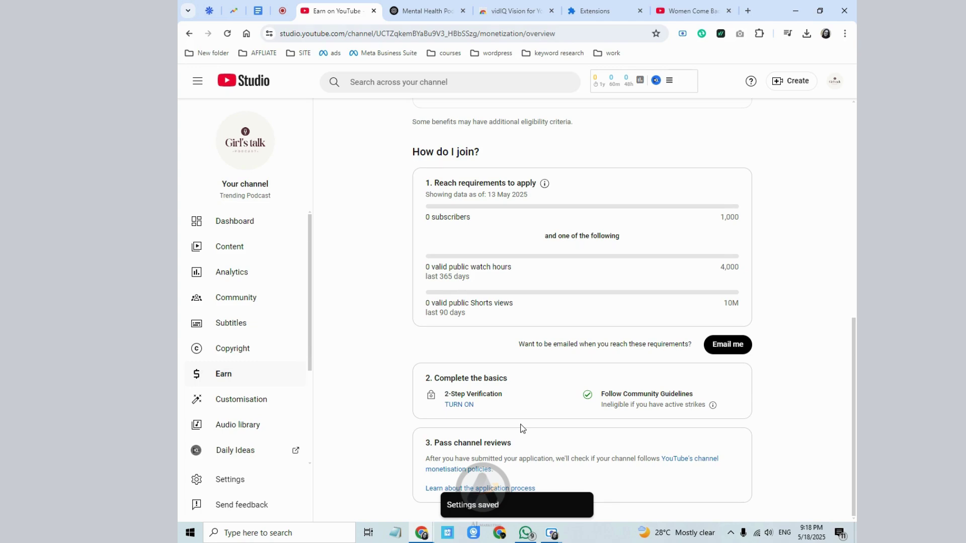
pyautogui.scroll(4, 523, 428)
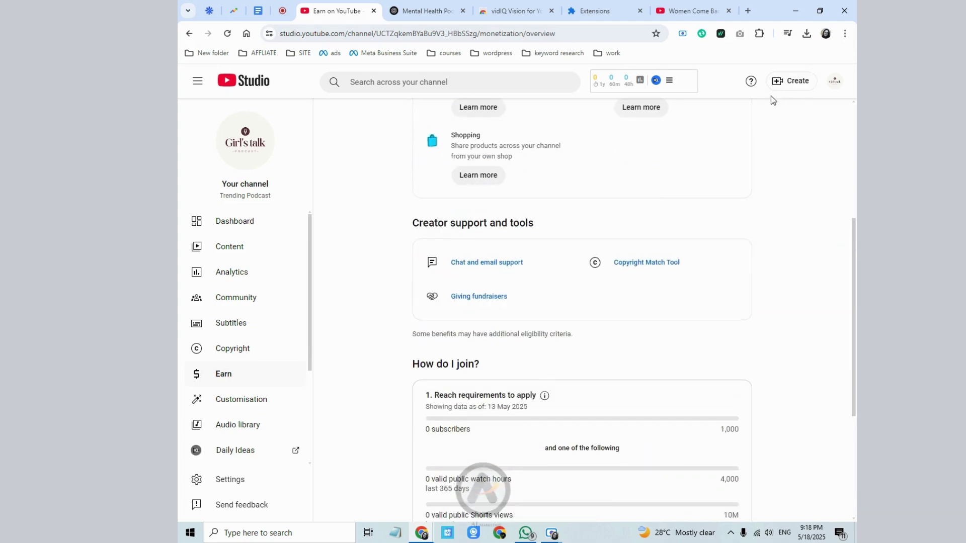
pyautogui.scroll(-4, 693, 467)
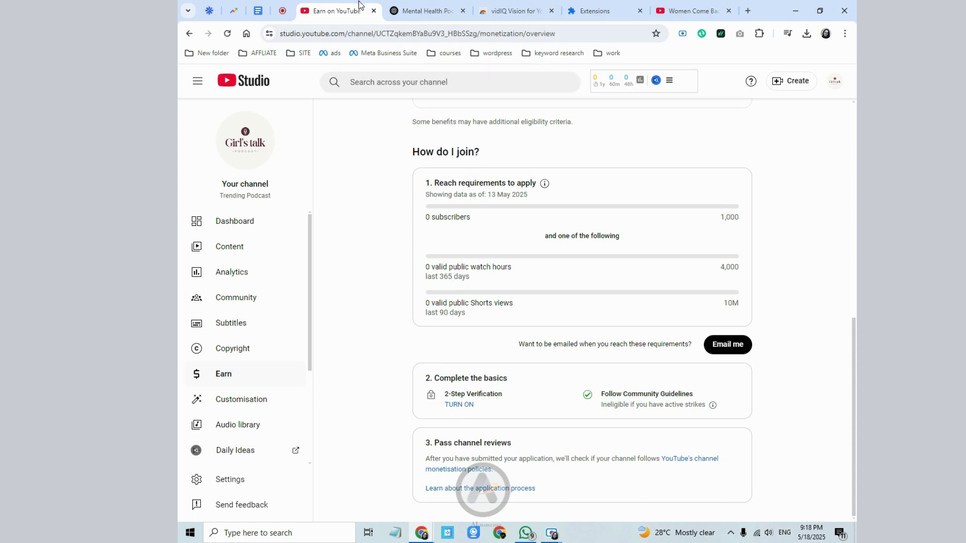
pyautogui.click(259, 11)
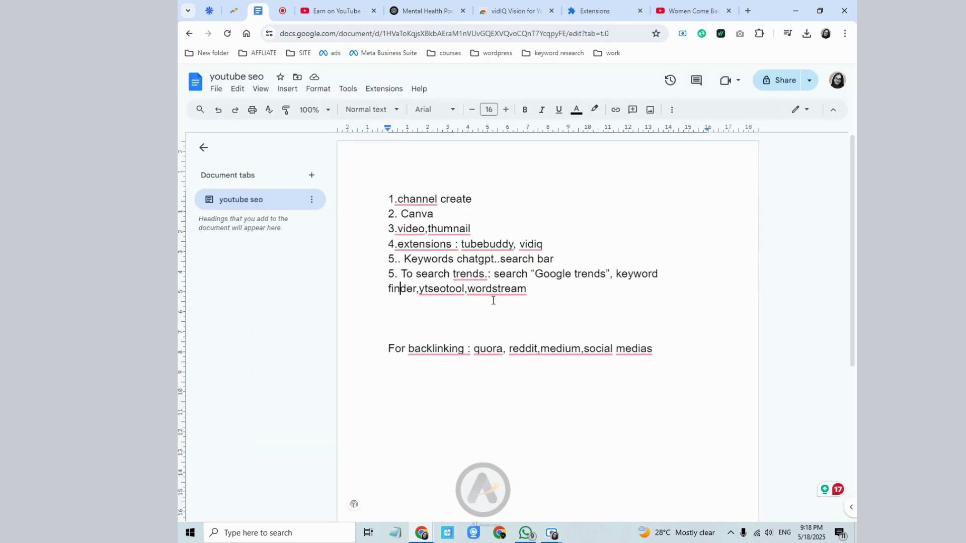
# - Close vidIQ's Keyword Inspector, enter 'women' in the search box, and return to the Earn page
pyautogui.moveTo(494, 295)
pyautogui.click(684, 7)
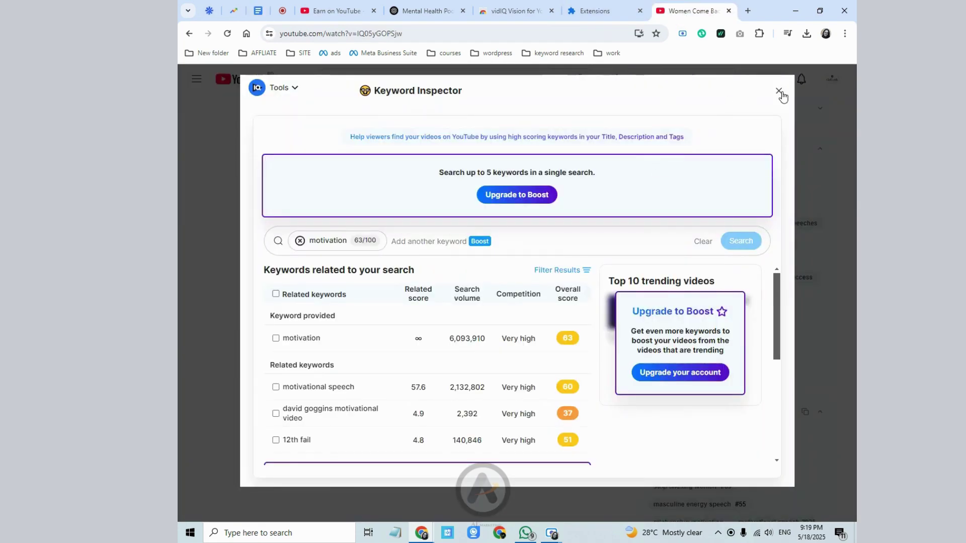
pyautogui.click(734, 94)
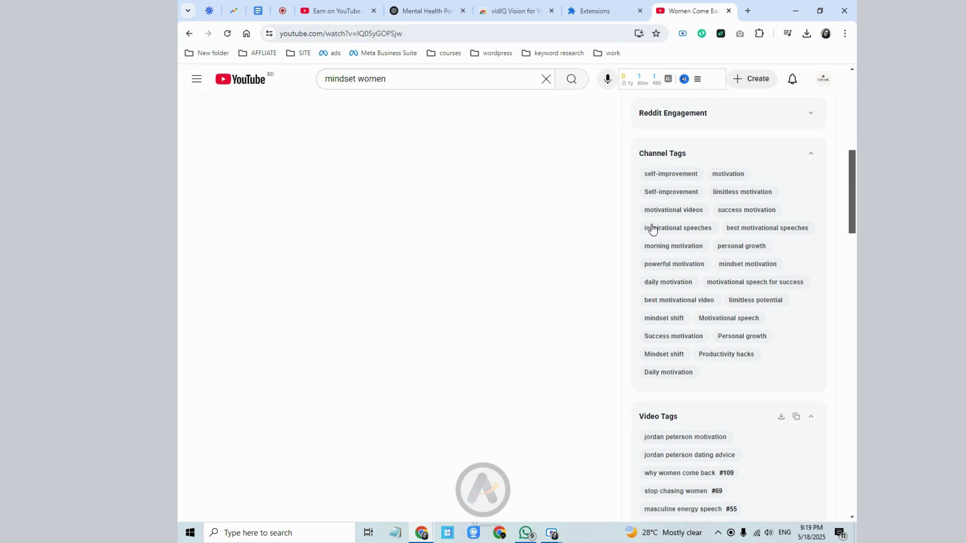
pyautogui.scroll(2, 495, 251)
pyautogui.scroll(6, 494, 252)
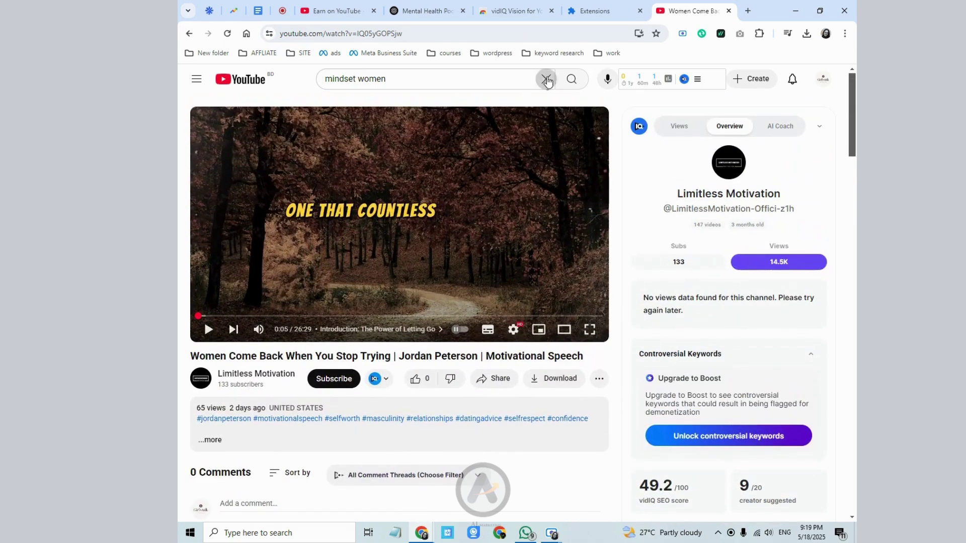
pyautogui.click(546, 79)
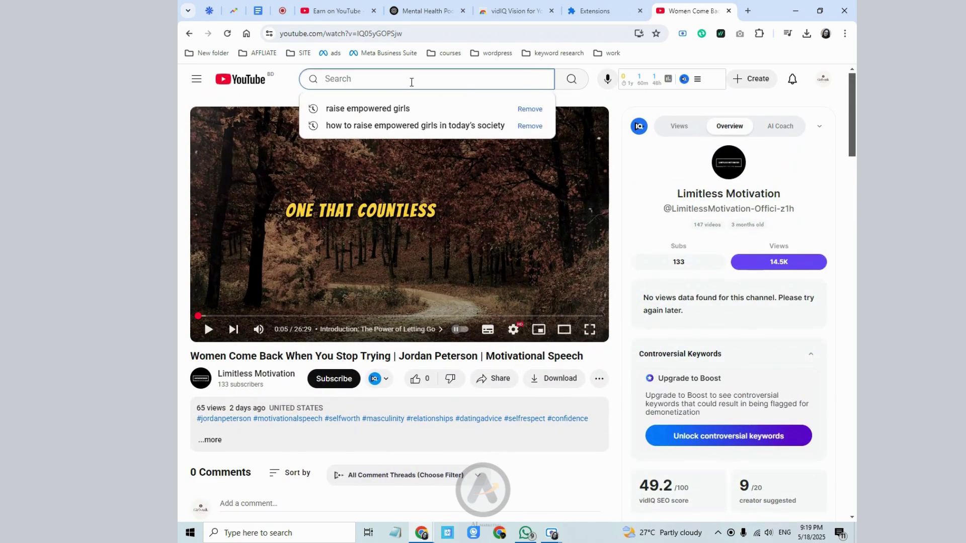
pyautogui.write('women')
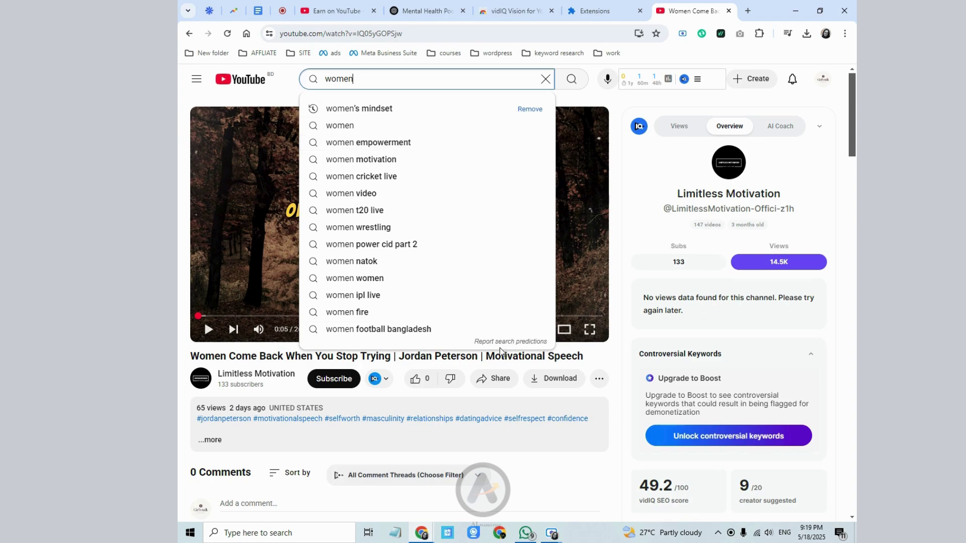
pyautogui.click(347, 7)
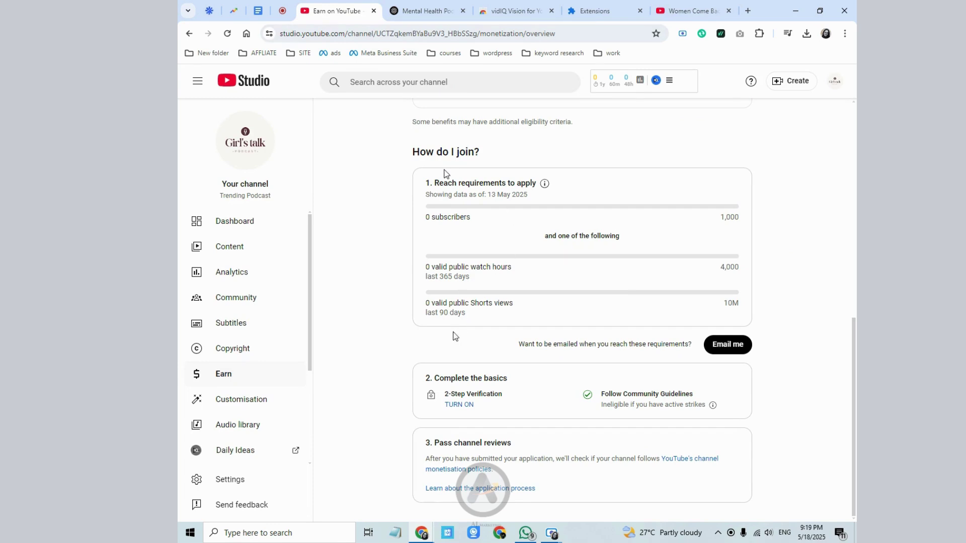
# - Browse the channel Customisation page and glance at the youtube seo notes document
pyautogui.click(234, 410)
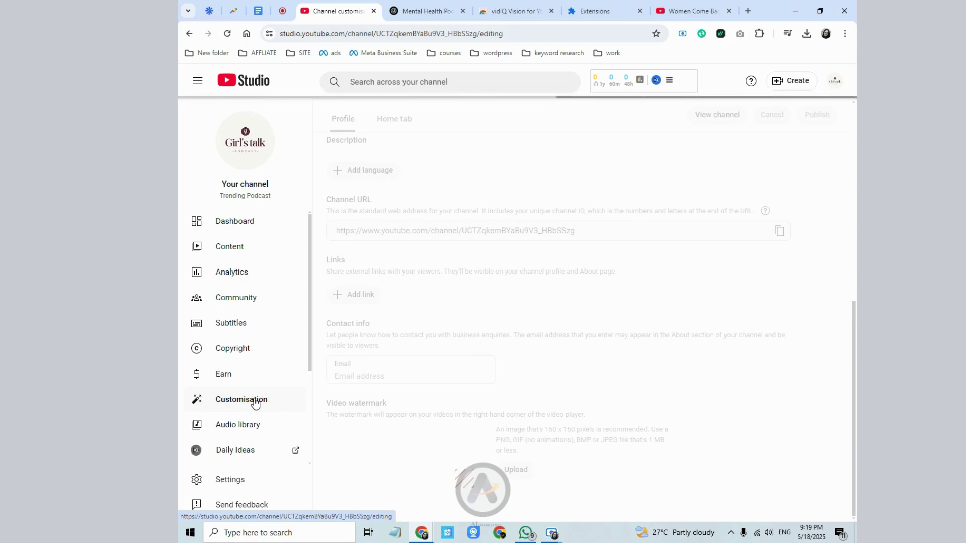
pyautogui.scroll(-7, 434, 366)
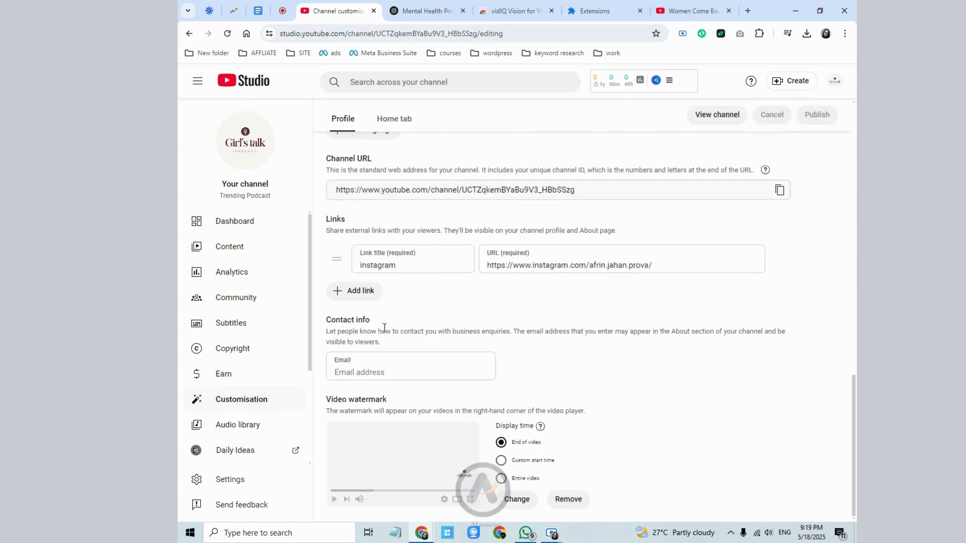
pyautogui.scroll(12, 384, 328)
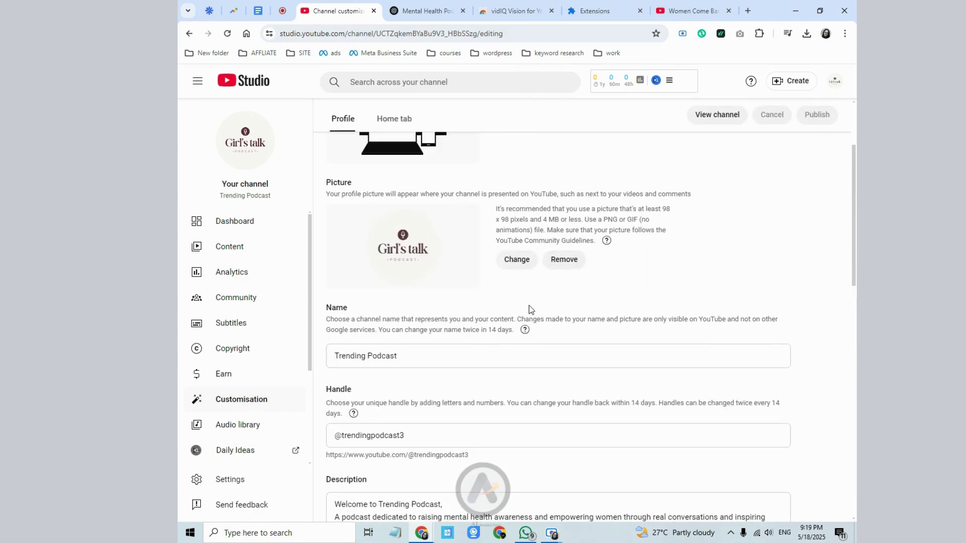
pyautogui.scroll(3, 530, 309)
pyautogui.scroll(-3, 263, 425)
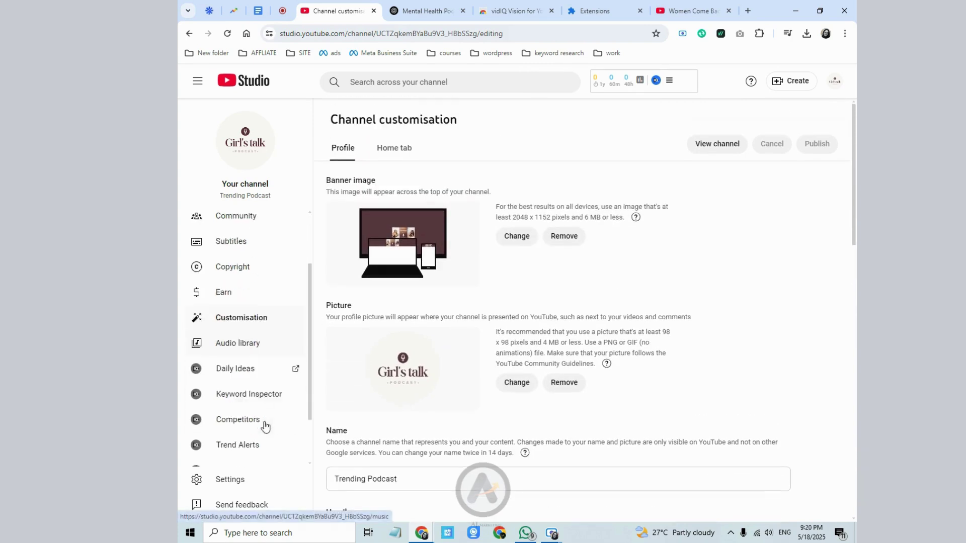
pyautogui.click(258, 10)
pyautogui.click(445, 302)
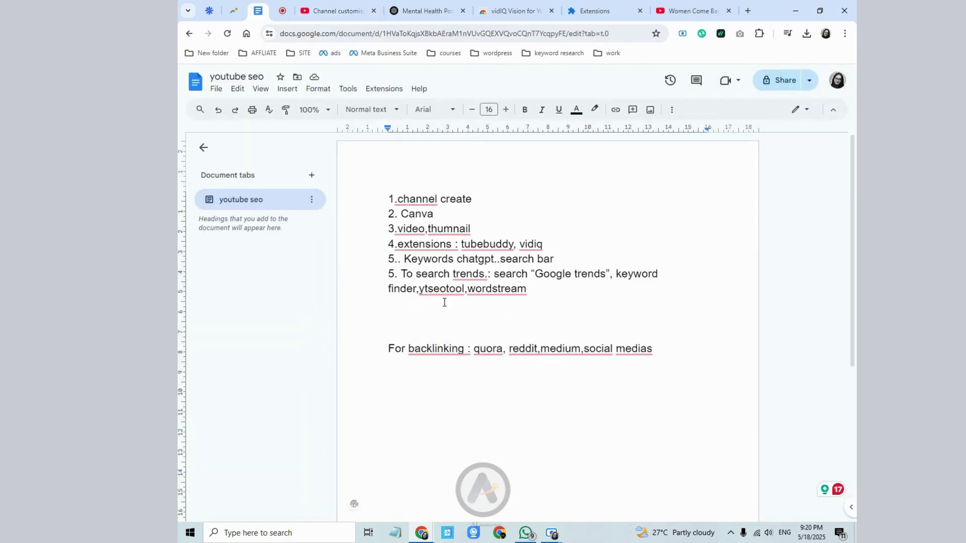
pyautogui.click(352, 11)
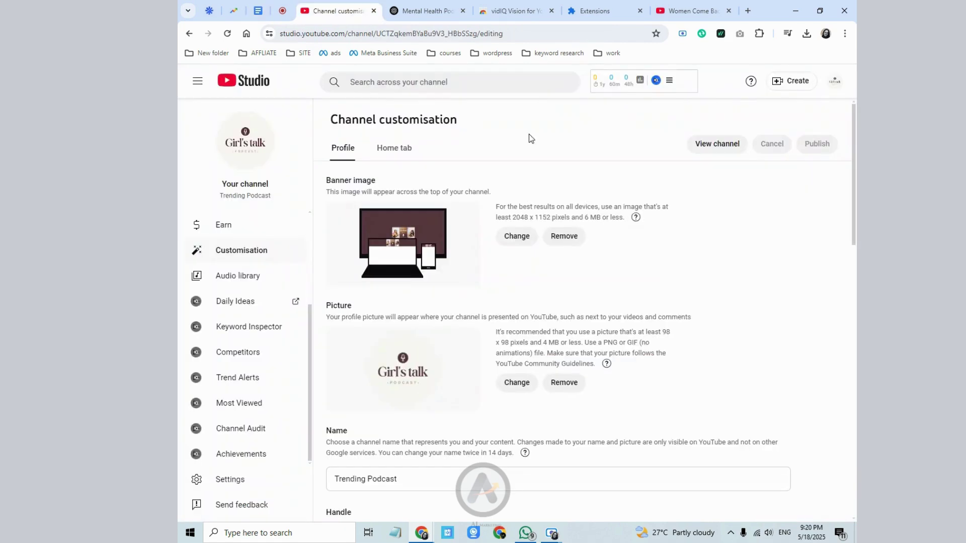
# - Open the Content list showing the 19 May 2025 scheduled and unlisted uploads
pyautogui.click(835, 81)
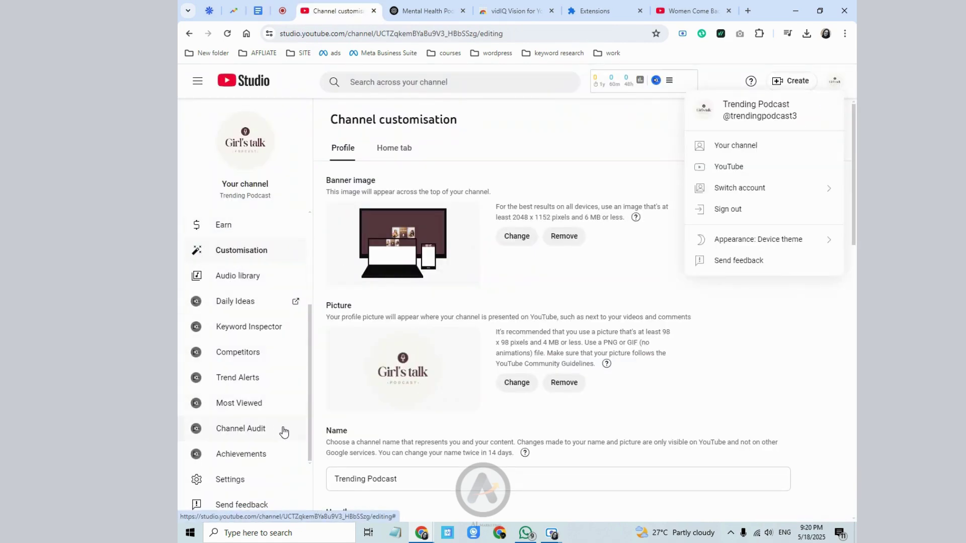
pyautogui.click(342, 206)
pyautogui.scroll(3, 239, 234)
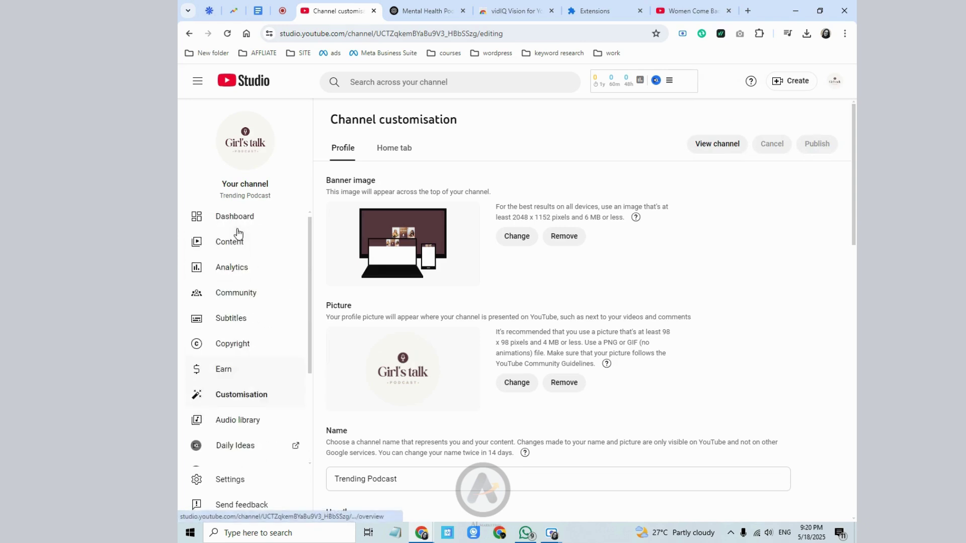
pyautogui.click(233, 244)
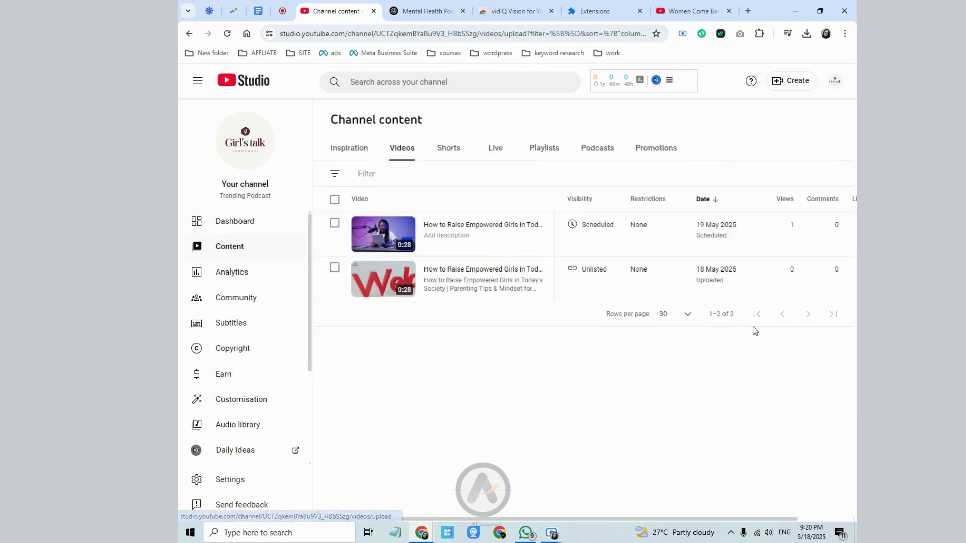
# - Change the 18 May 2025 video from Unlisted to Public, publish it, and go to YouTube's home page
pyautogui.click(608, 272)
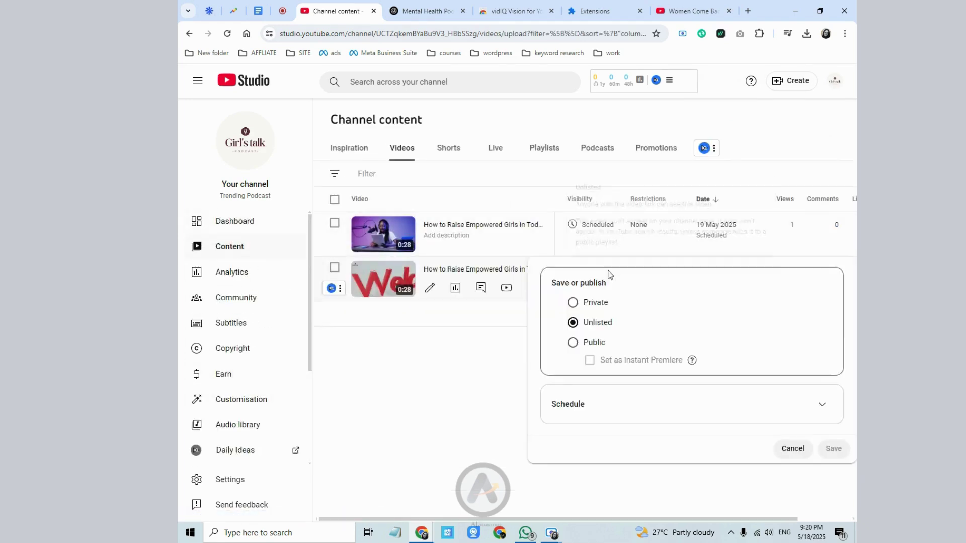
pyautogui.click(573, 343)
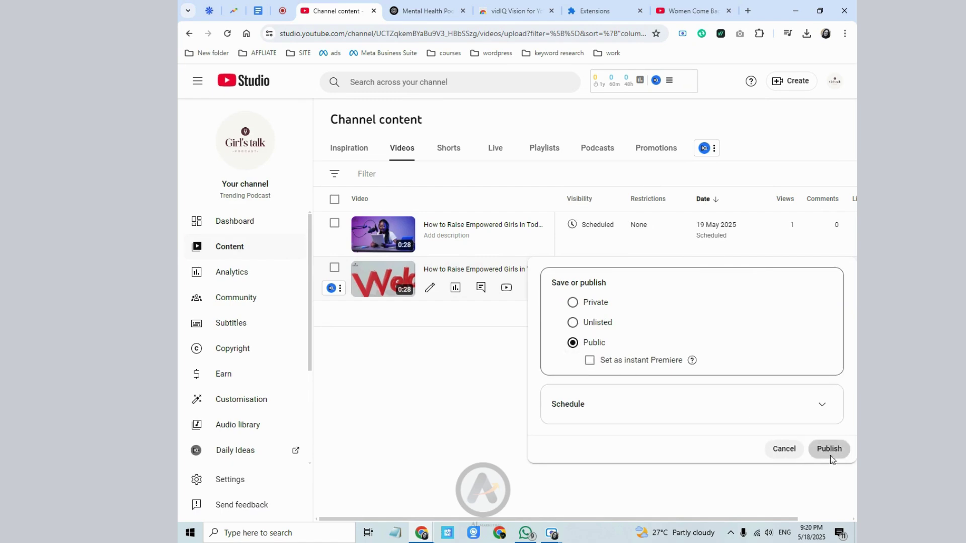
pyautogui.click(829, 449)
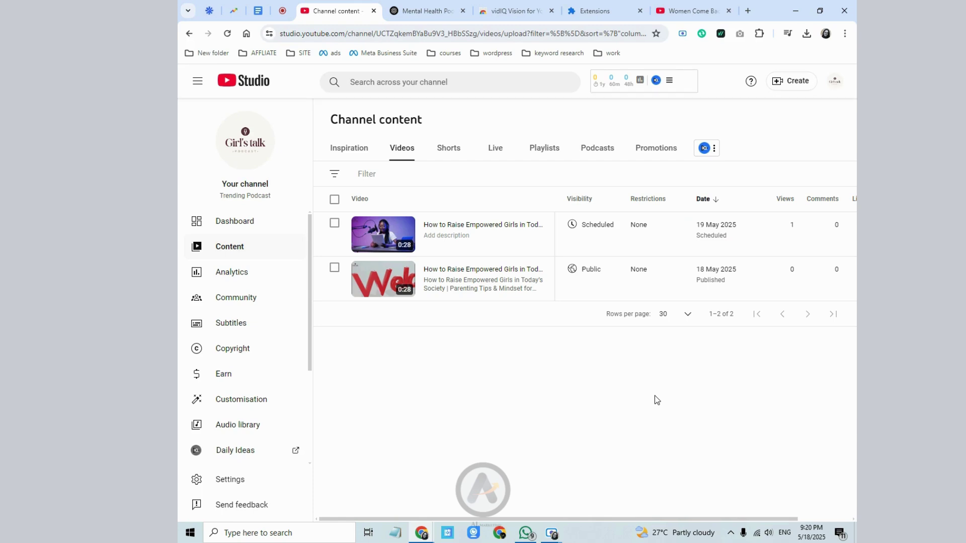
pyautogui.click(836, 83)
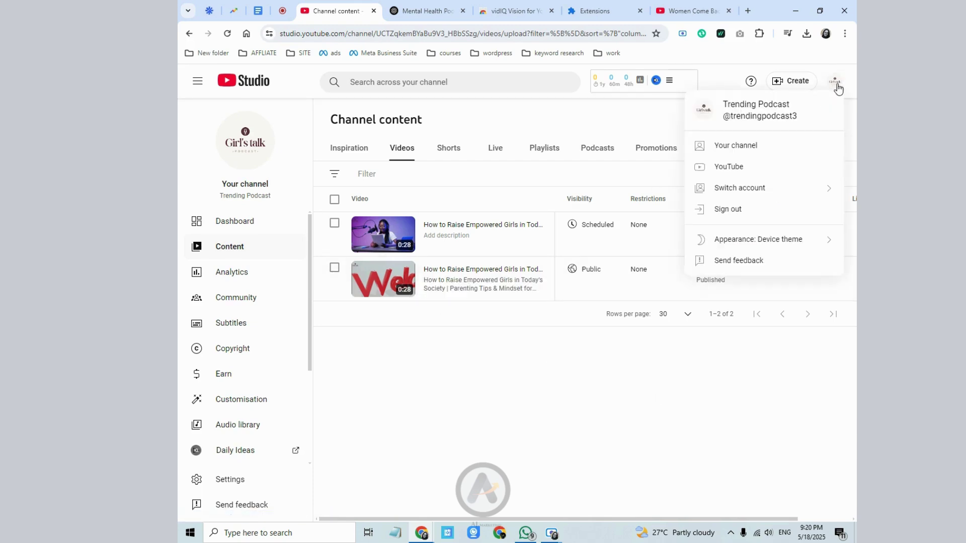
pyautogui.click(722, 169)
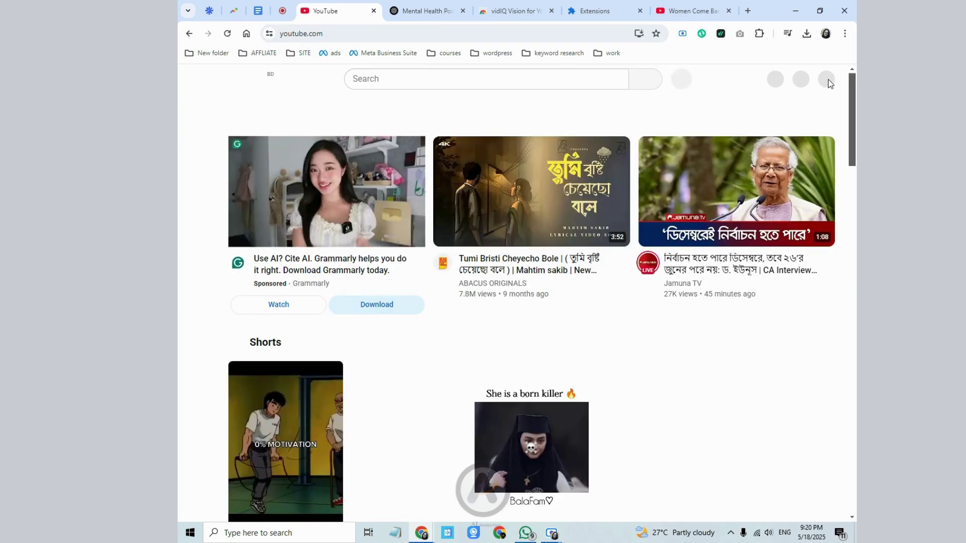
# - From the channel page, share the How to Raise Empowered Girls video to Facebook
pyautogui.click(823, 81)
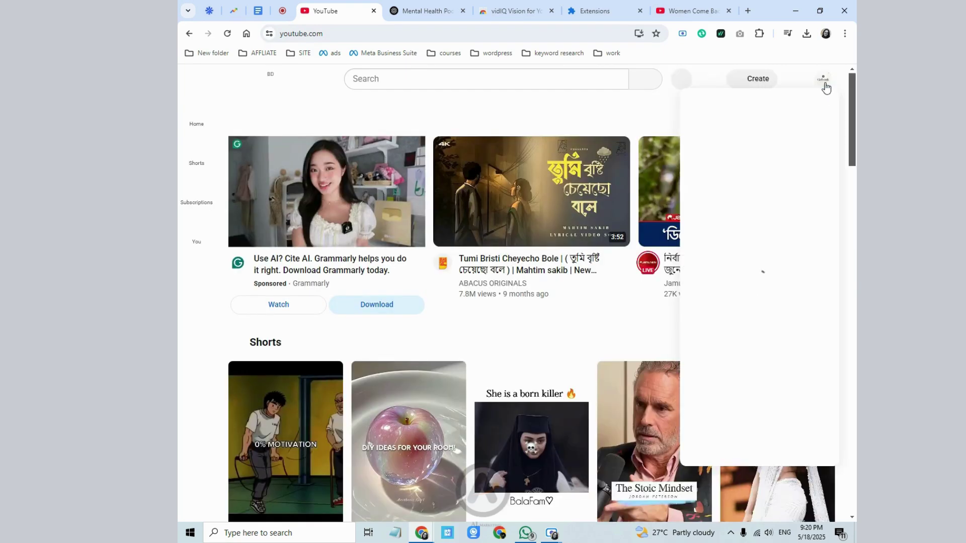
pyautogui.click(745, 128)
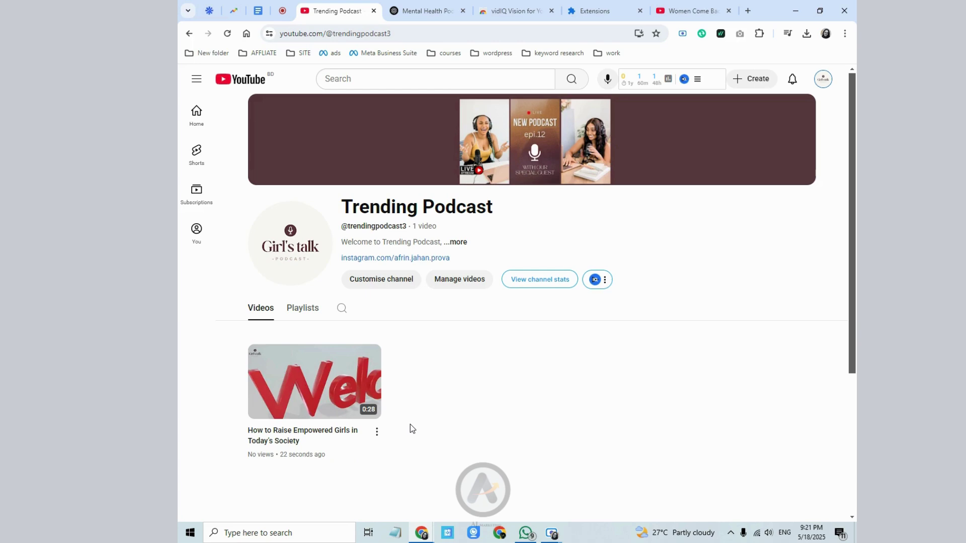
pyautogui.click(377, 432)
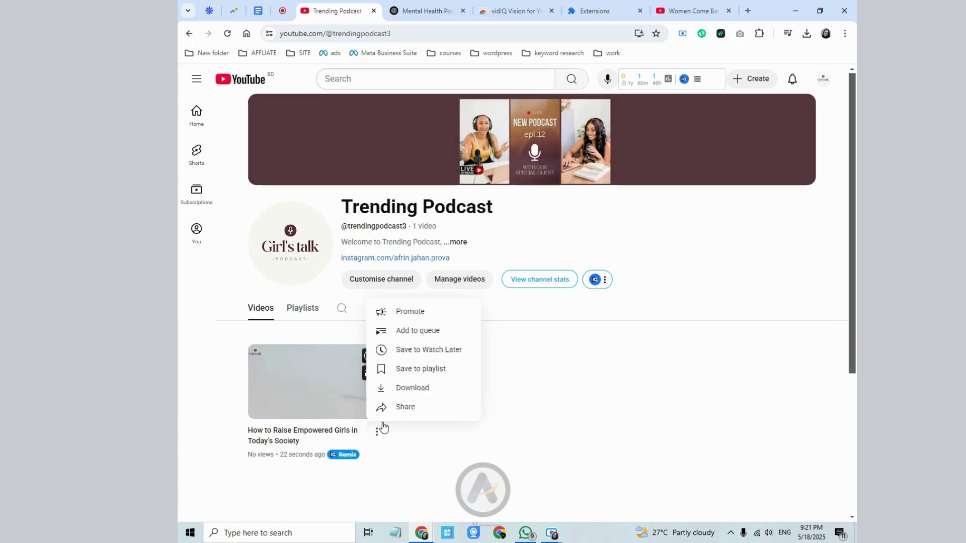
pyautogui.click(396, 409)
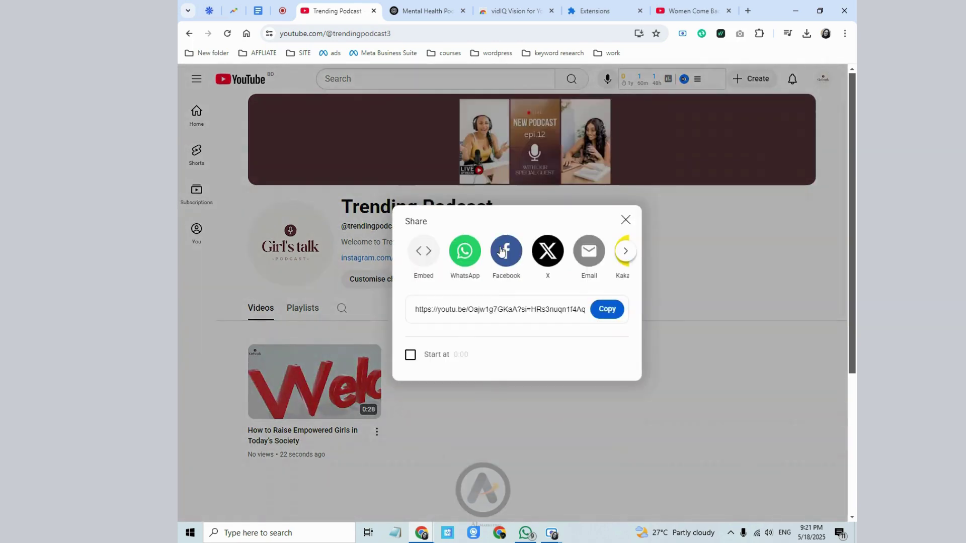
pyautogui.click(503, 249)
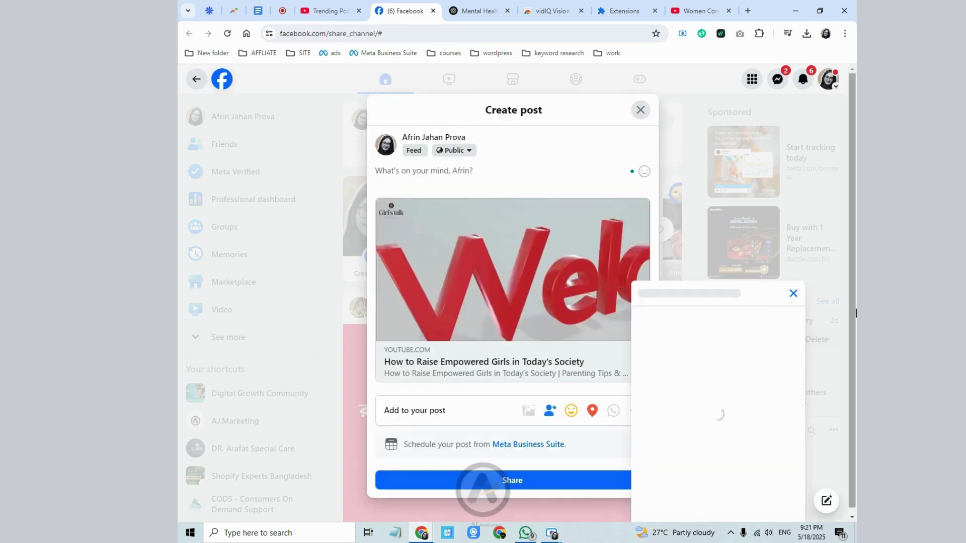
# - Post the shared empowered-girls video to the Facebook feed
pyautogui.click(794, 293)
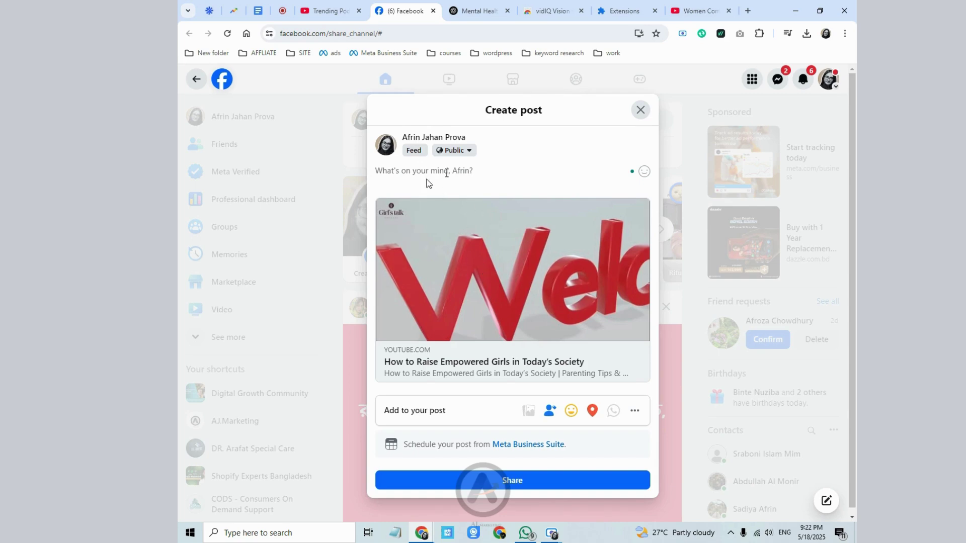
pyautogui.click(419, 167)
pyautogui.click(546, 480)
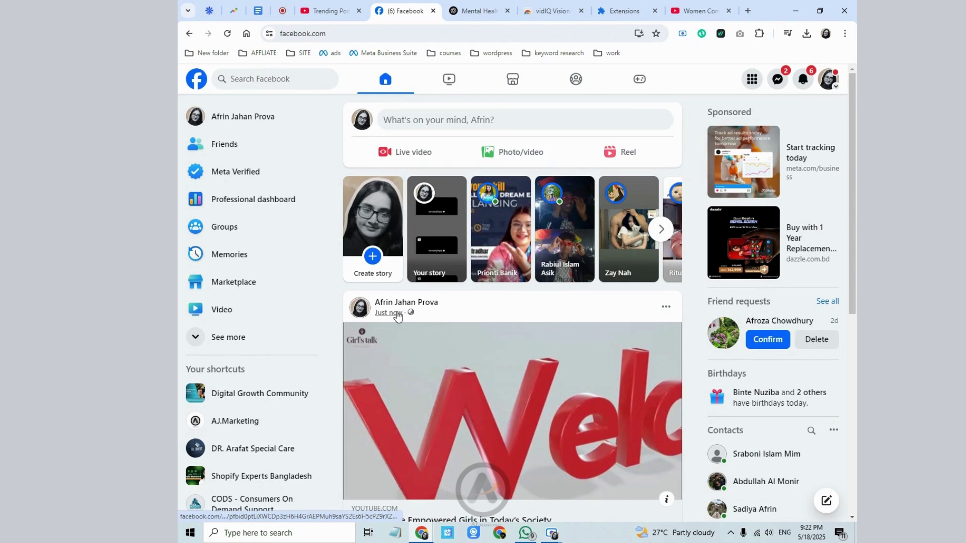
# - Copy the published Facebook post's web address and return to the youtube seo document
pyautogui.click(396, 313)
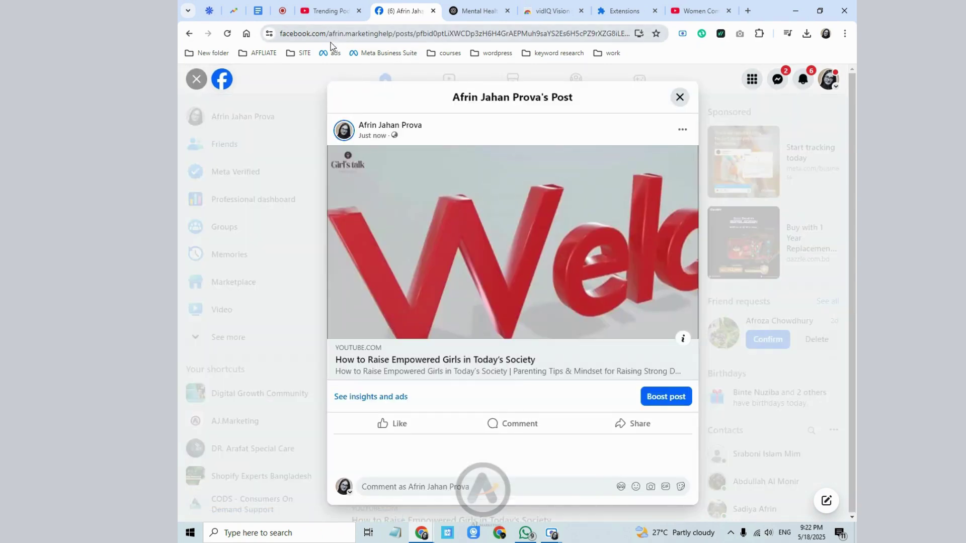
pyautogui.click(396, 31)
pyautogui.rightClick(395, 31)
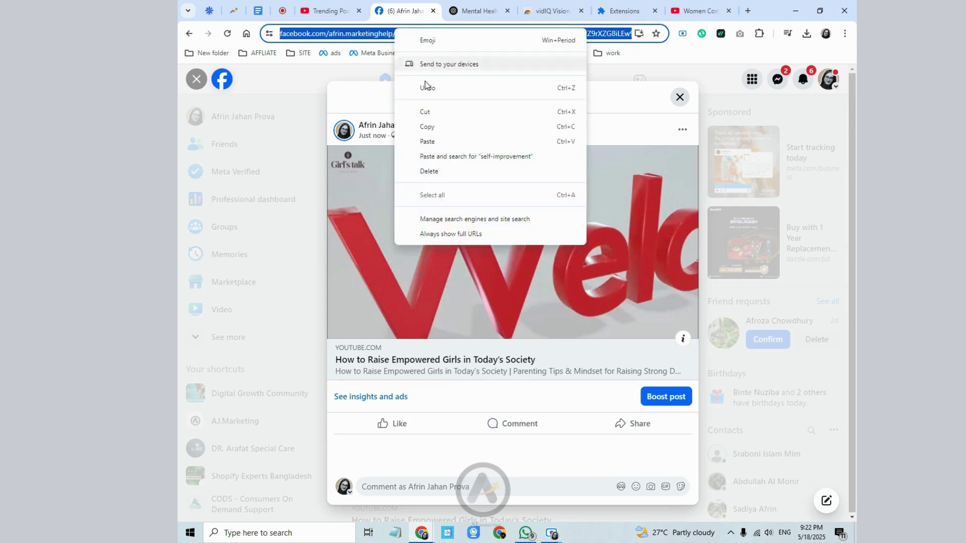
pyautogui.click(426, 125)
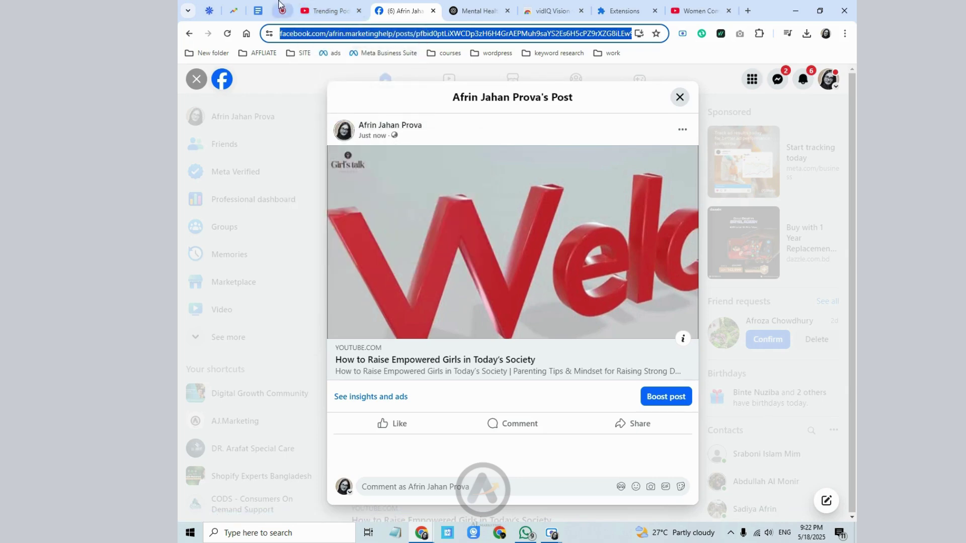
pyautogui.click(258, 7)
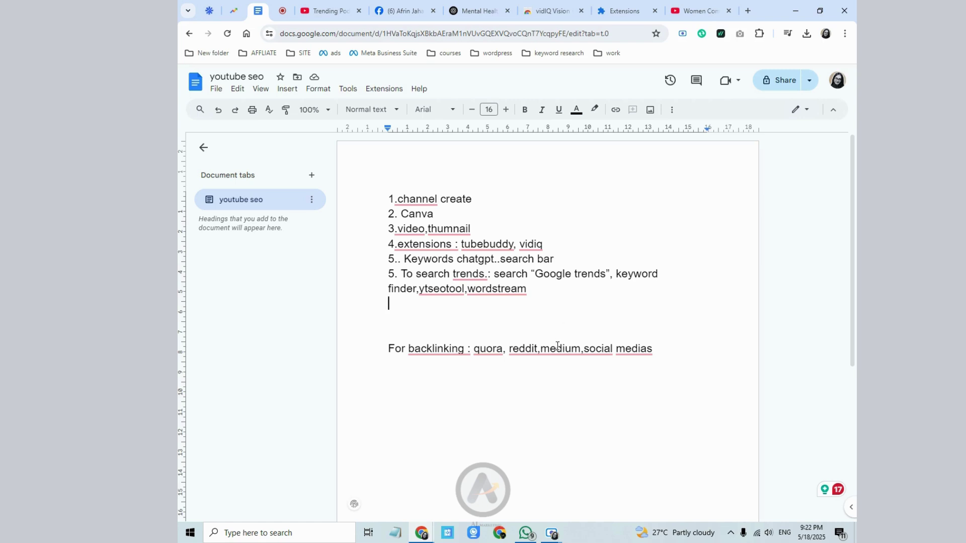
# - Dismiss the 'medias' suggestion, capitalize 'quora' to 'Quora', then return to the Trending Podcast tab
pyautogui.moveTo(631, 345)
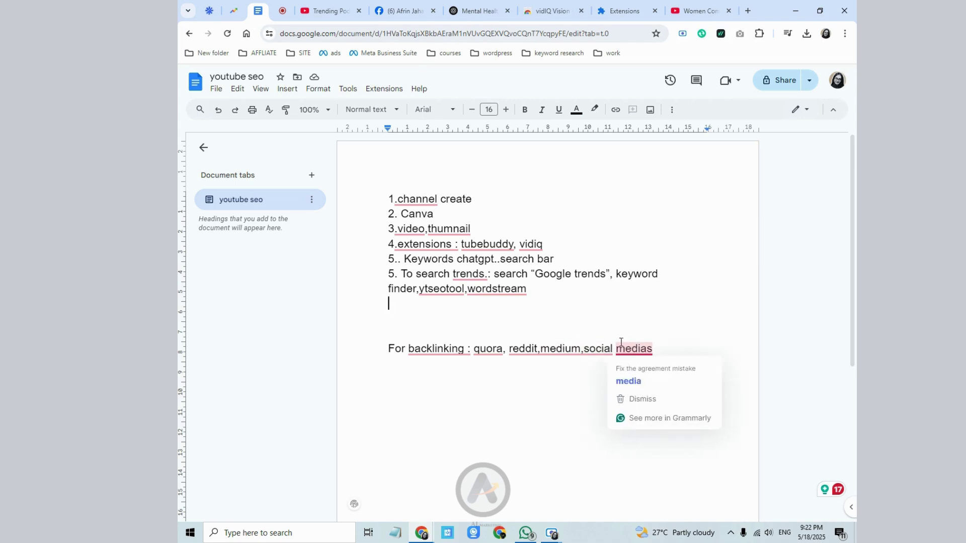
pyautogui.click(615, 330)
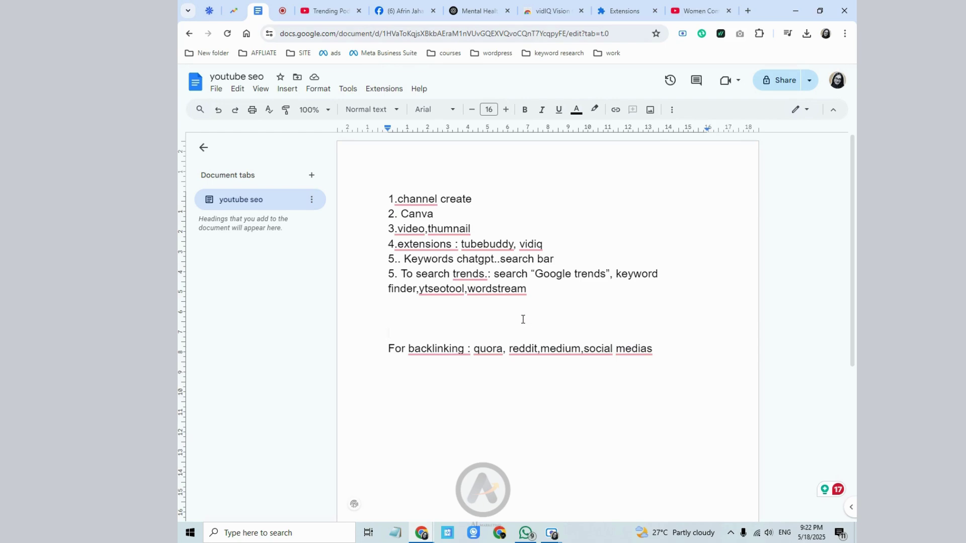
pyautogui.moveTo(490, 351)
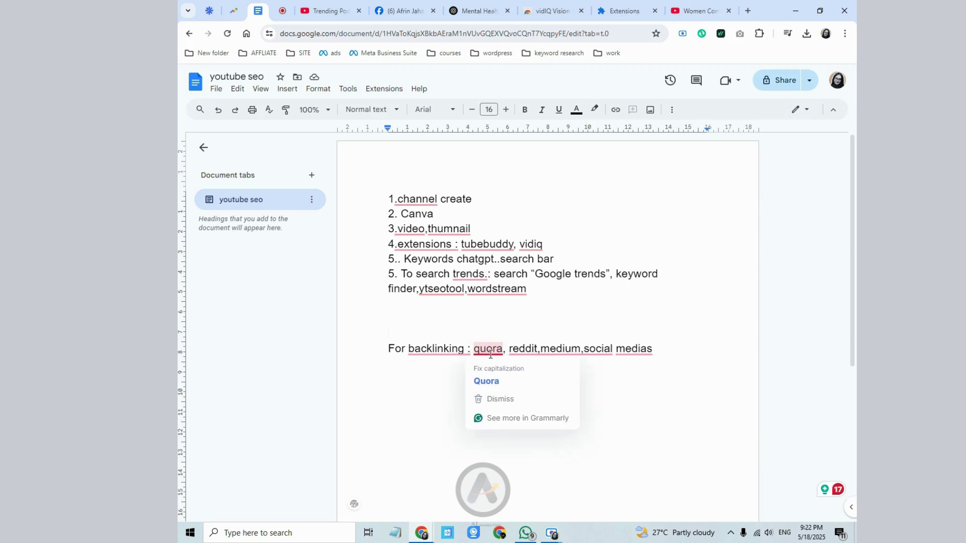
pyautogui.click(507, 381)
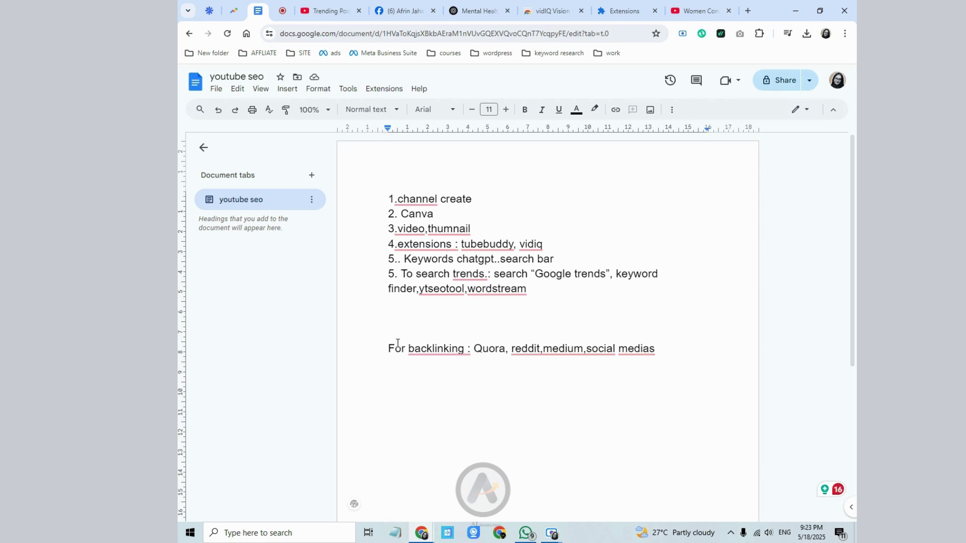
pyautogui.click(308, 4)
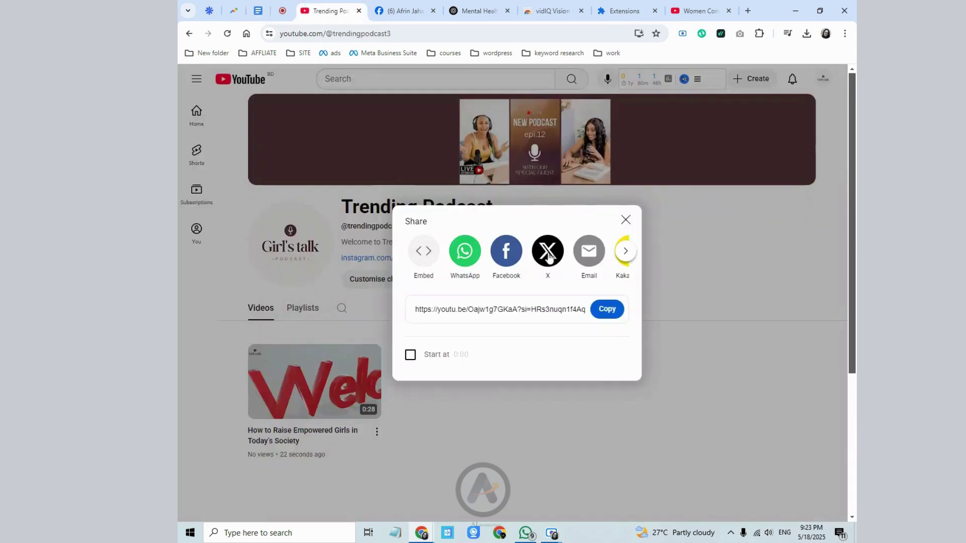
# - Close the Share dialog and go to Customise channel in YouTube Studio
pyautogui.click(626, 220)
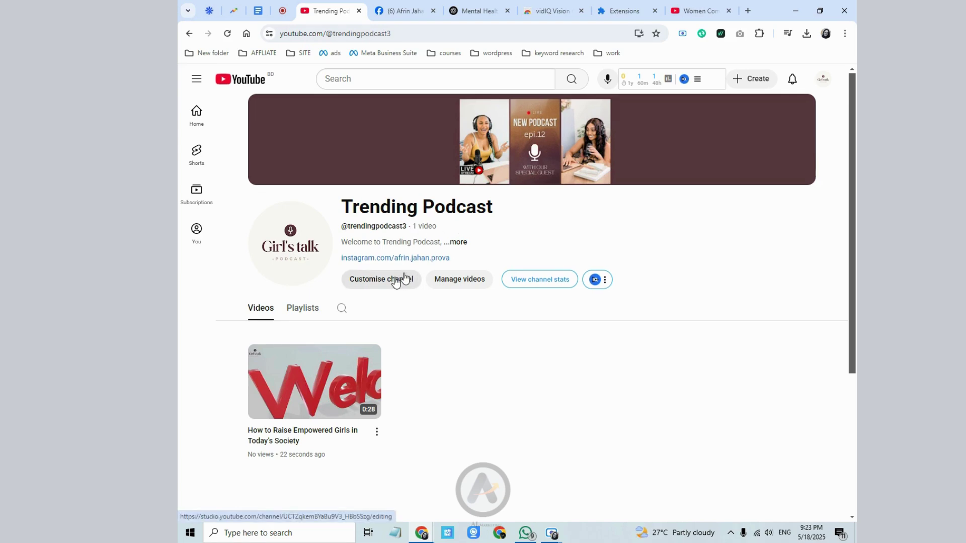
pyautogui.click(396, 280)
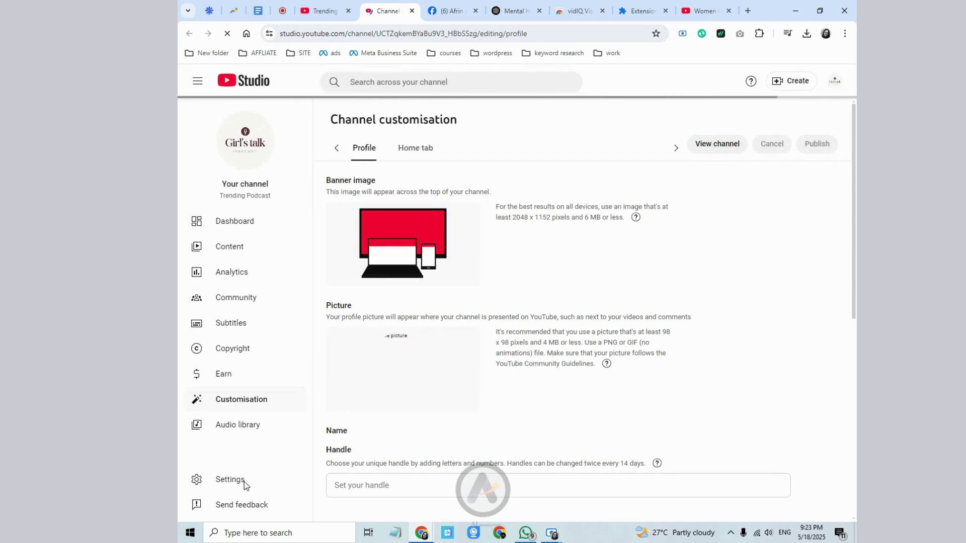
# - Look through the channel settings tabs, then start a new invite under Permissions
pyautogui.click(243, 481)
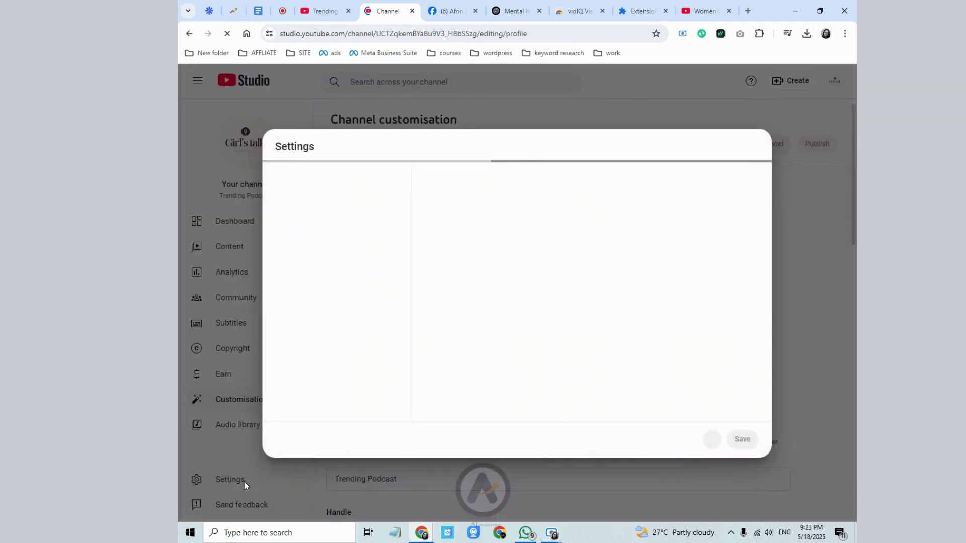
pyautogui.click(317, 204)
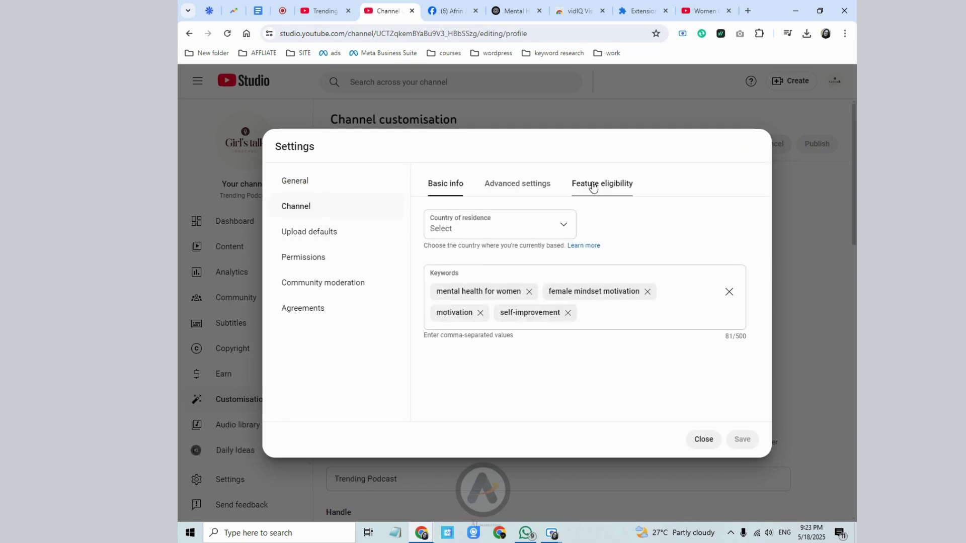
pyautogui.click(600, 184)
pyautogui.click(533, 184)
pyautogui.click(445, 187)
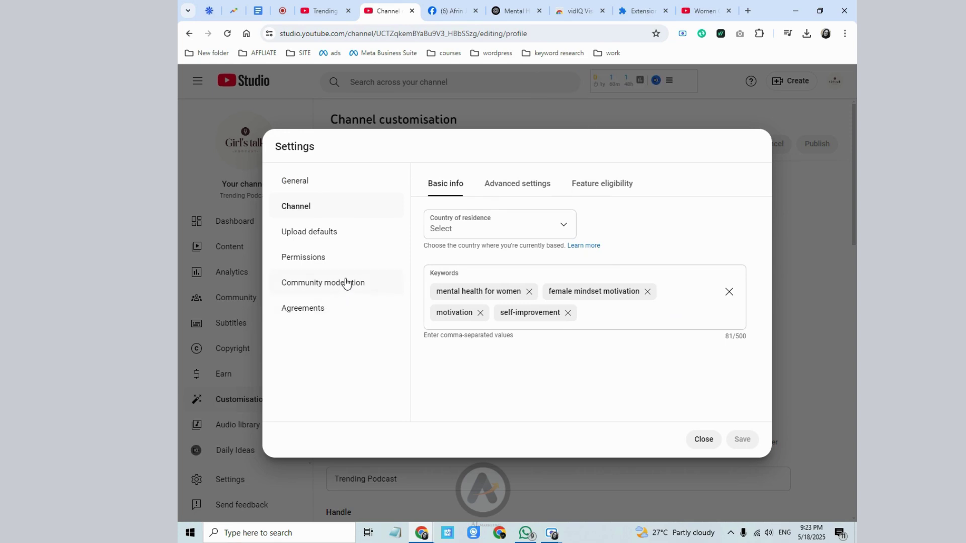
pyautogui.click(345, 282)
pyautogui.click(338, 263)
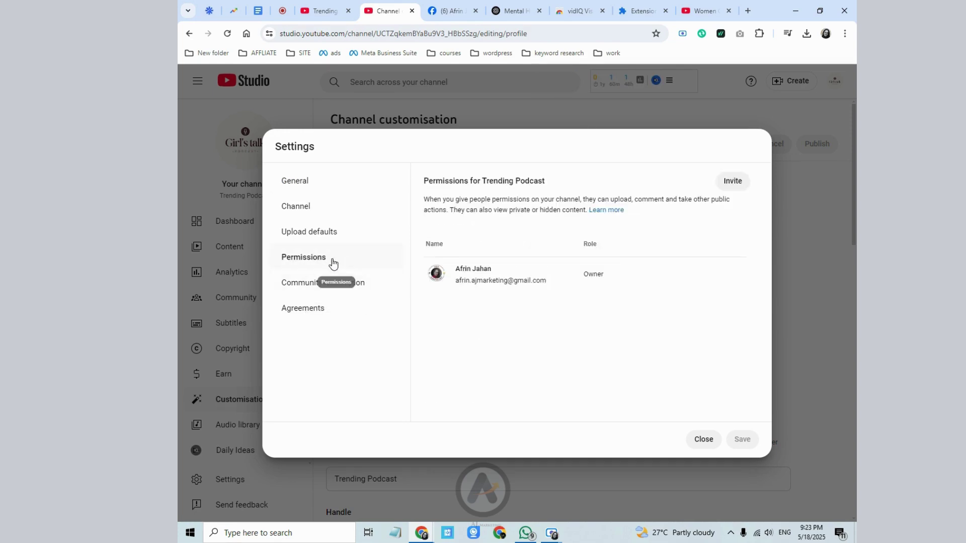
pyautogui.click(729, 180)
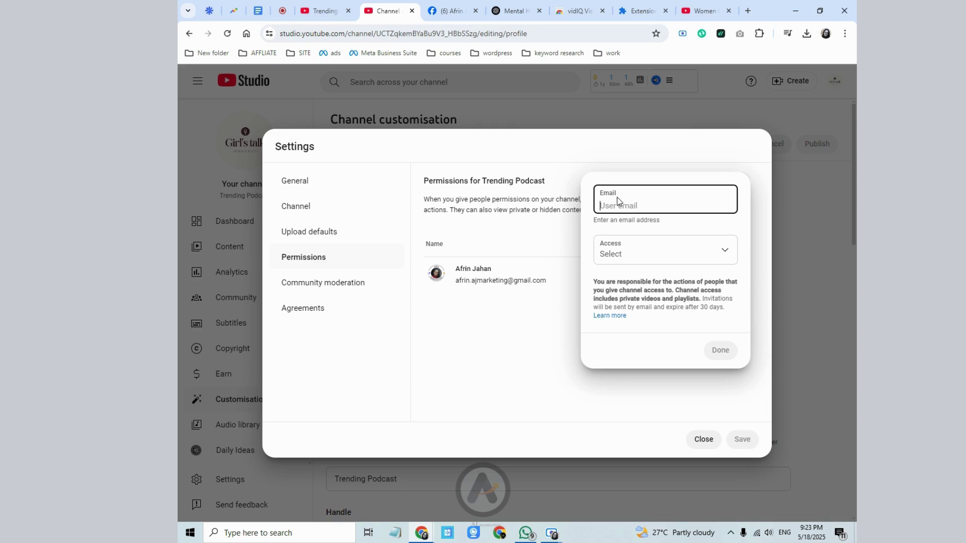
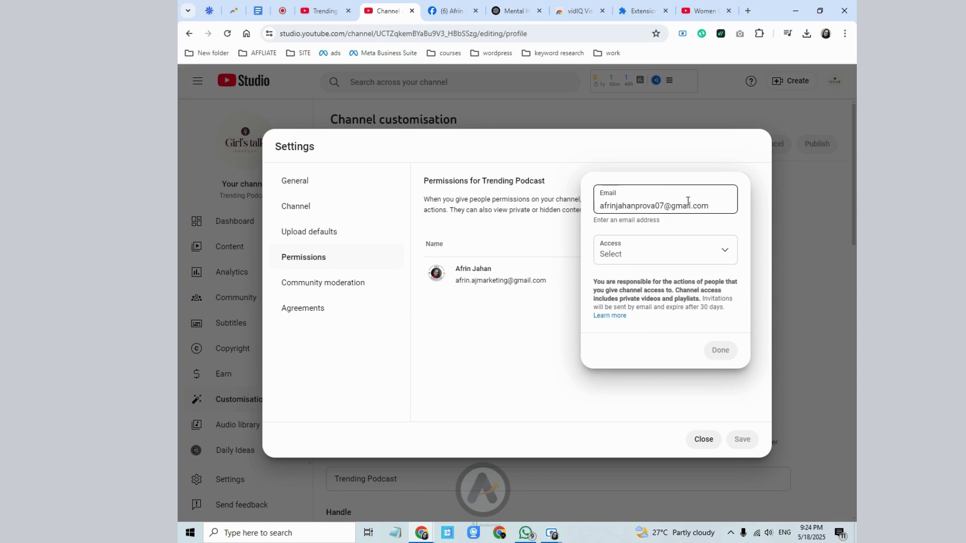
# - Invite the second account's e-mail address to the channel with Manager access
pyautogui.click(648, 240)
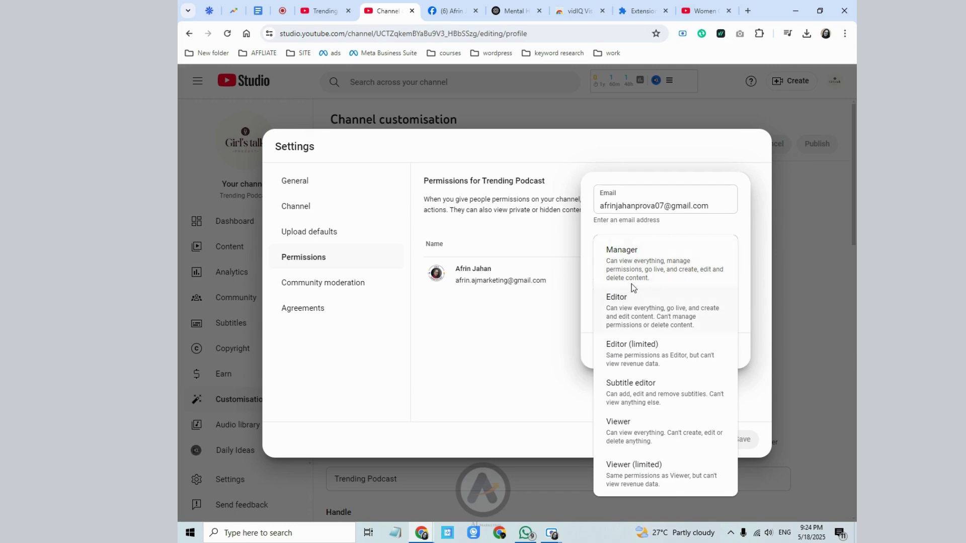
pyautogui.click(672, 263)
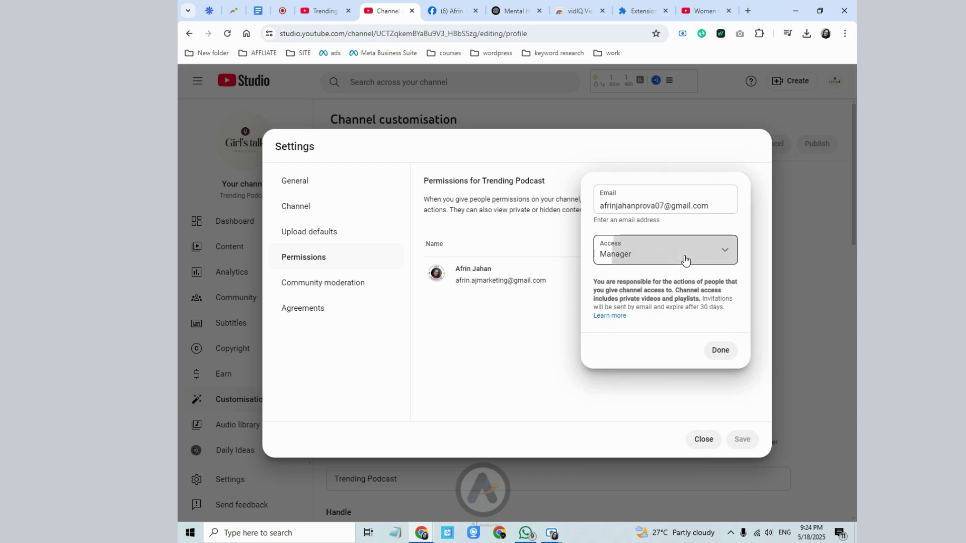
pyautogui.click(685, 260)
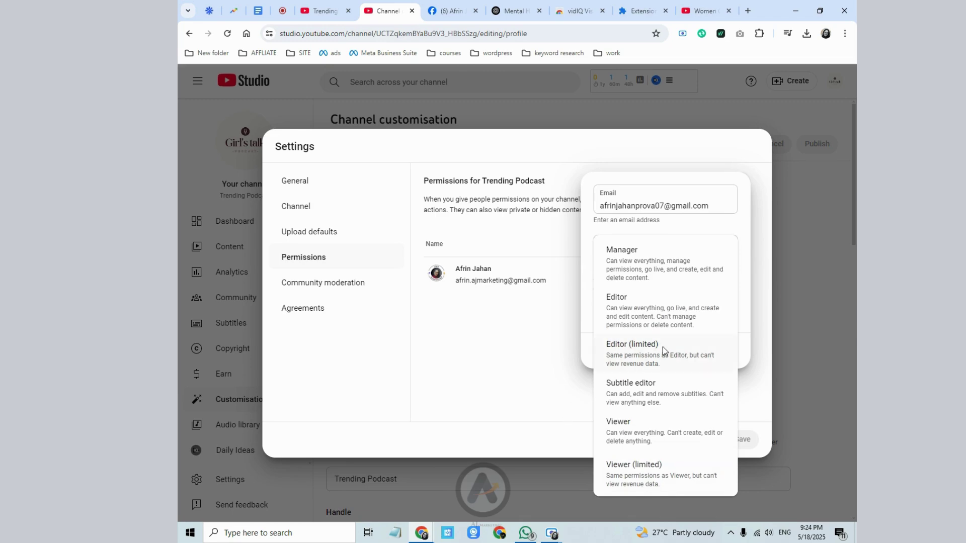
pyautogui.click(644, 258)
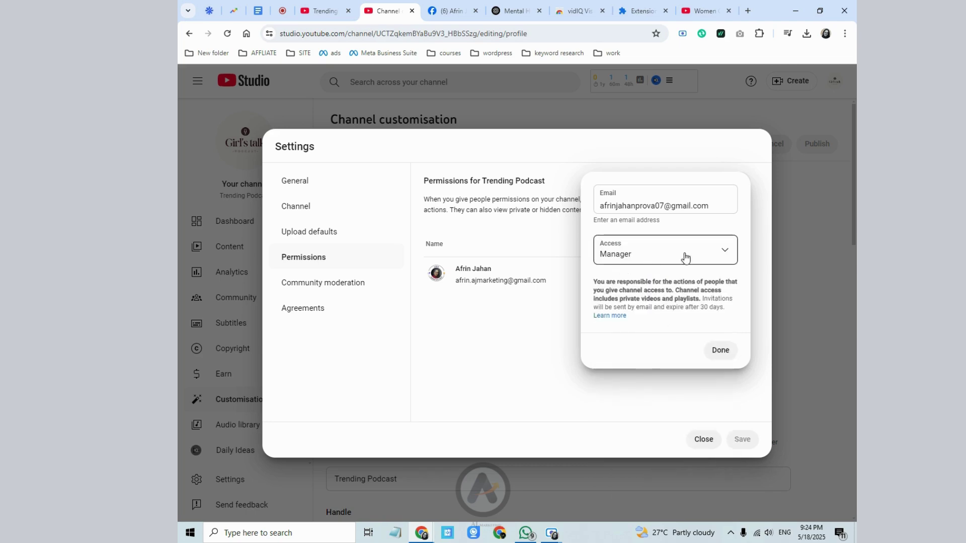
pyautogui.click(721, 350)
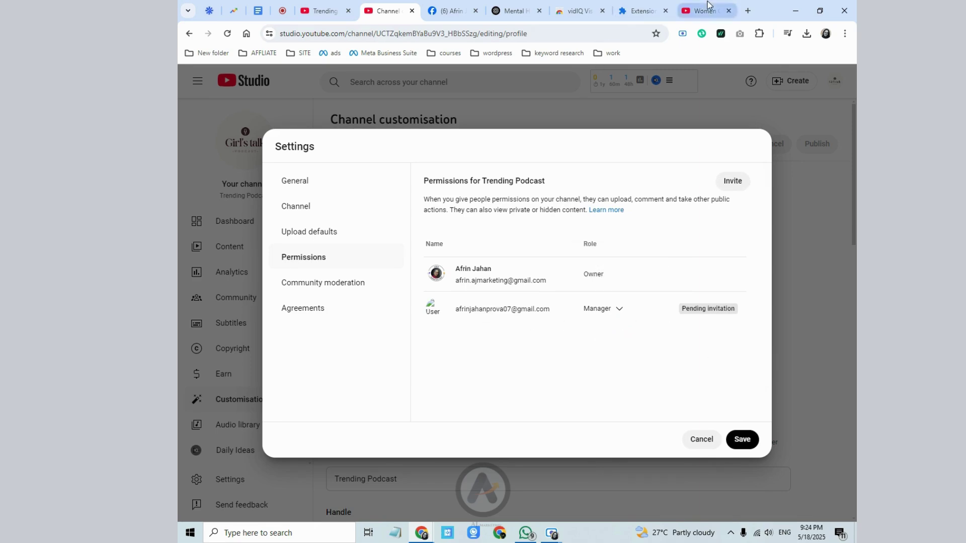
pyautogui.click(748, 10)
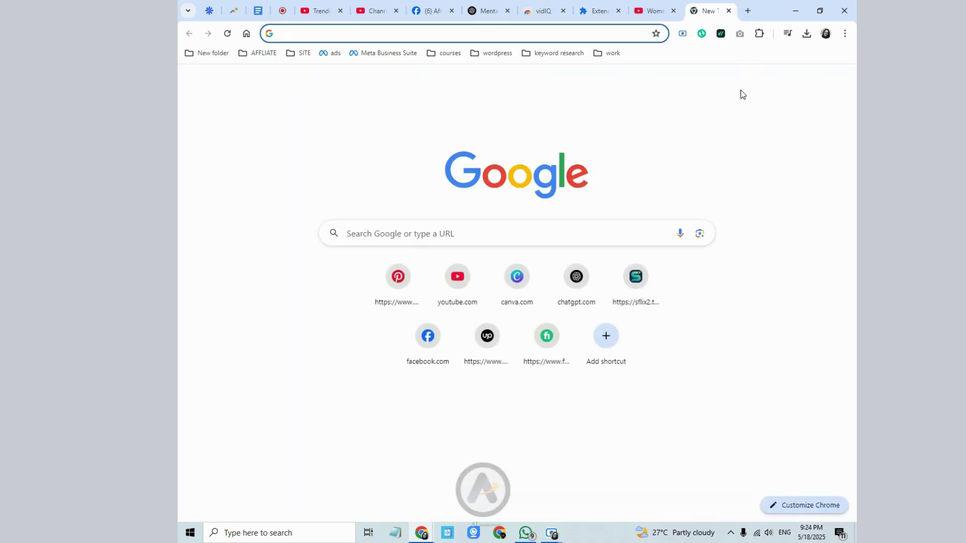
# - Open Gmail, switch to the invited account's inbox, then return to the Studio permissions tab
pyautogui.click(726, 88)
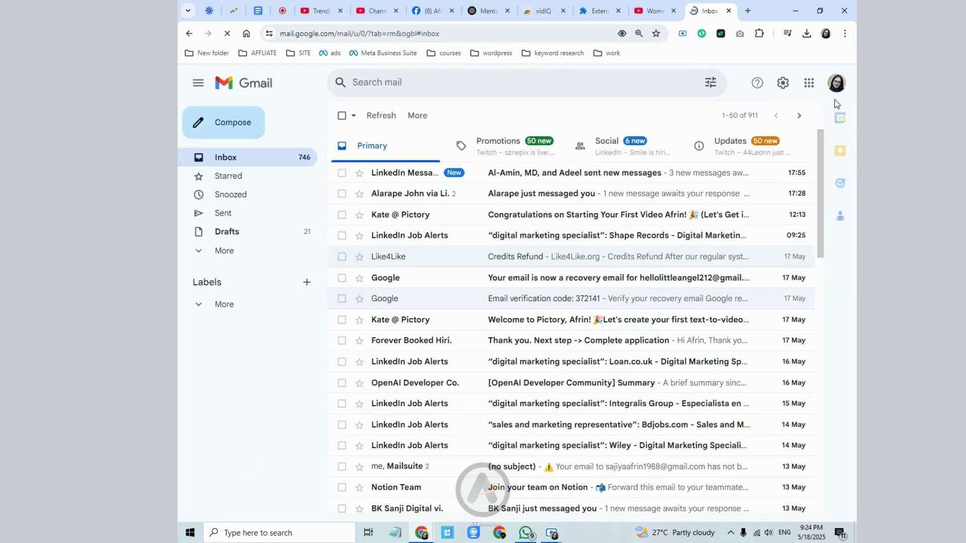
pyautogui.click(836, 84)
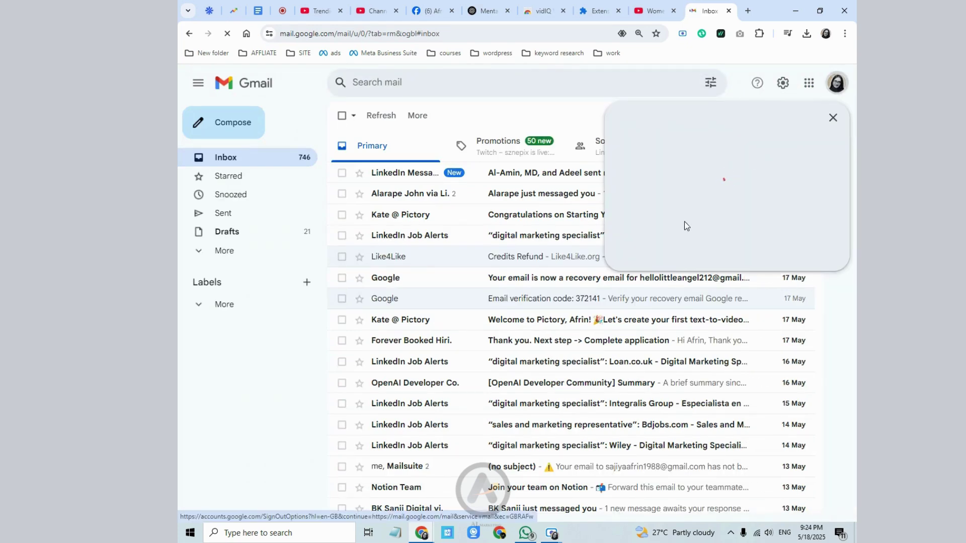
pyautogui.click(665, 328)
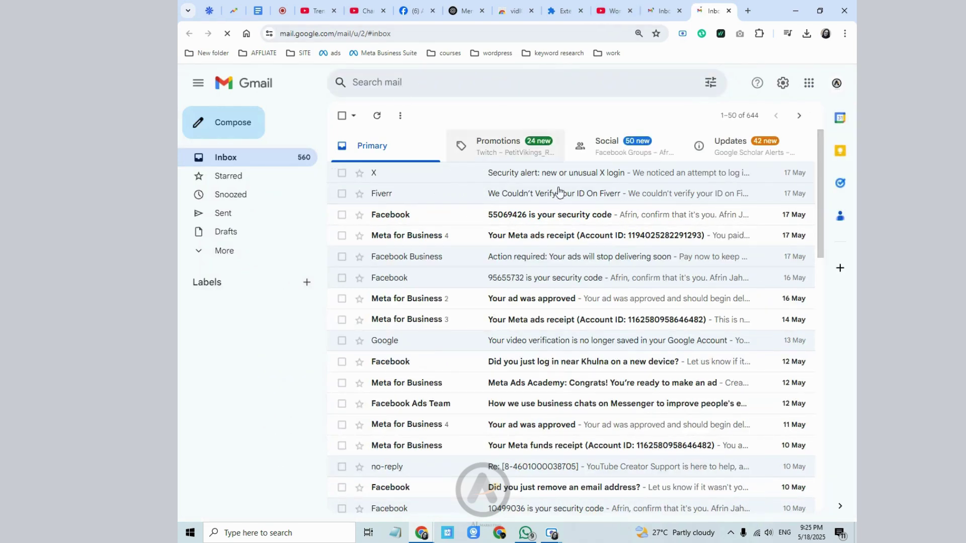
pyautogui.click(837, 84)
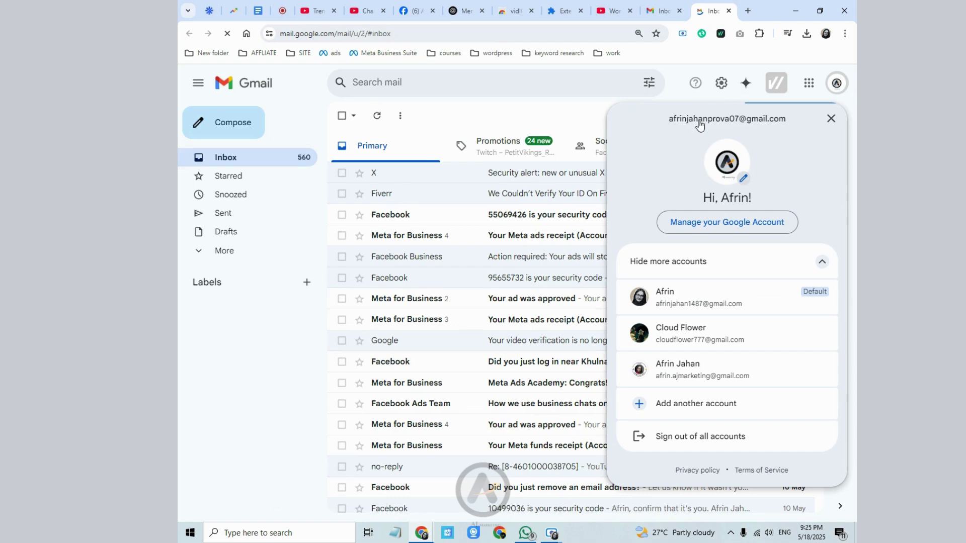
pyautogui.click(614, 10)
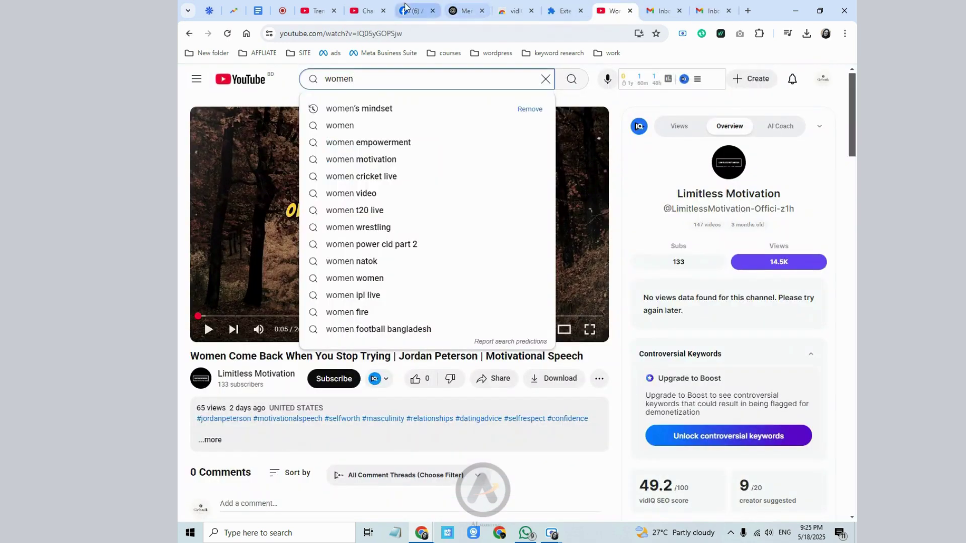
pyautogui.click(373, 10)
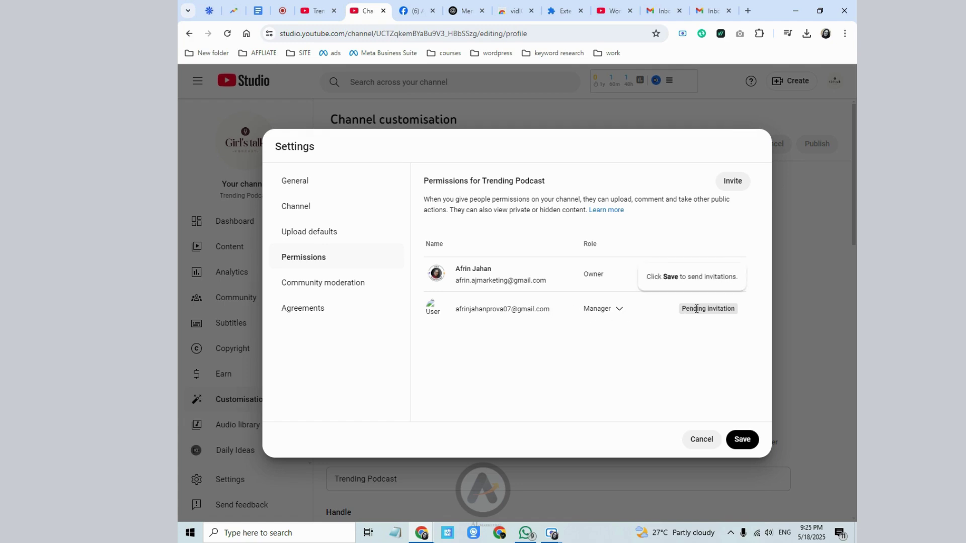
# - Reload the invited account's Gmail and check Inbox, Spam and Important for the invitation email
pyautogui.click(617, 316)
pyautogui.click(565, 191)
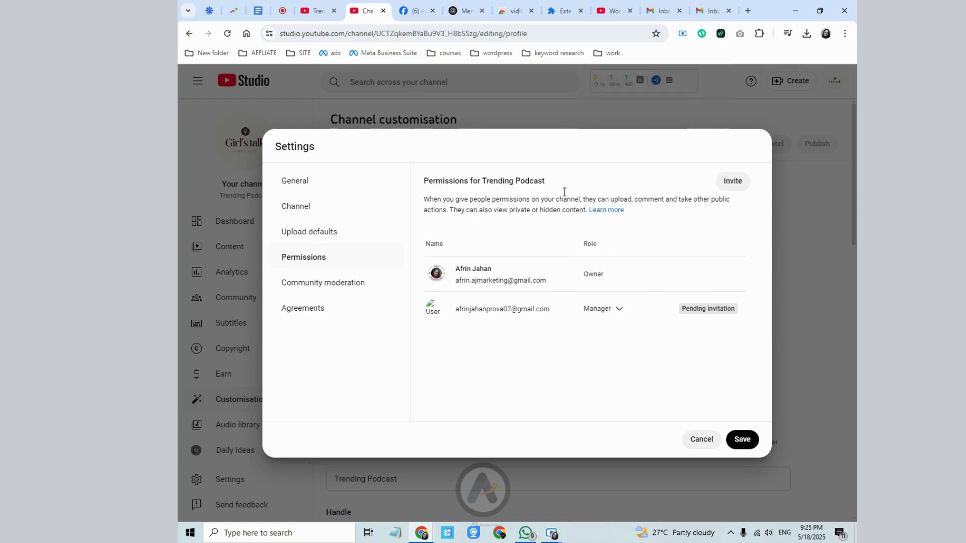
pyautogui.click(706, 9)
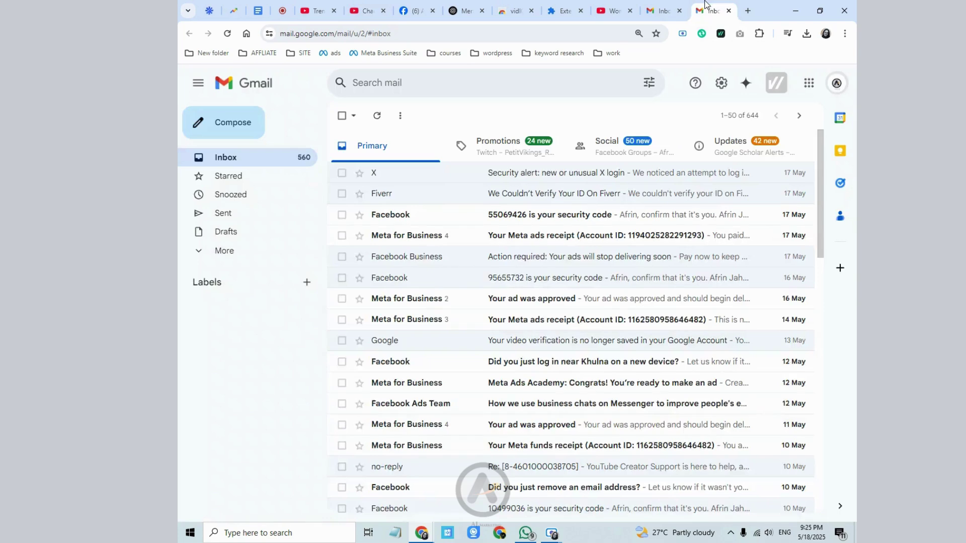
pyautogui.click(228, 38)
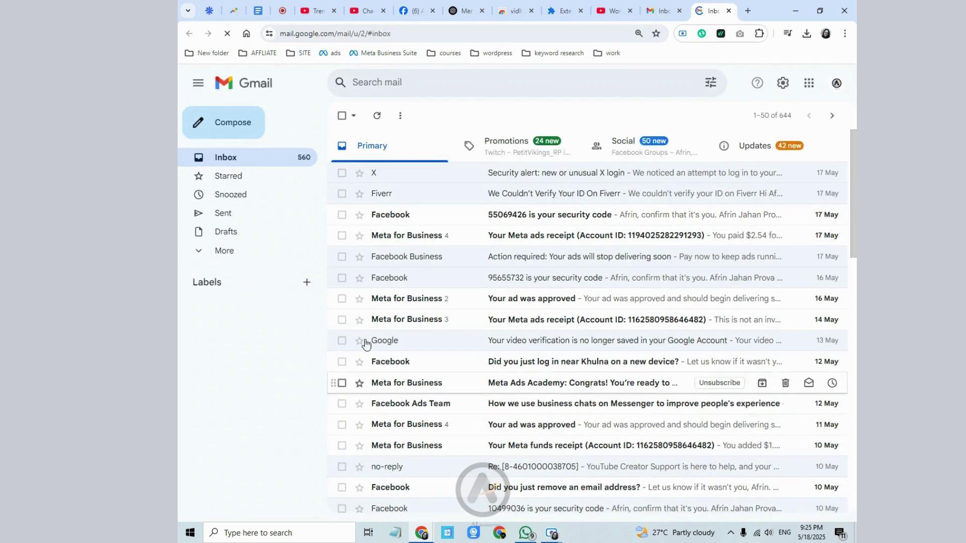
pyautogui.click(253, 257)
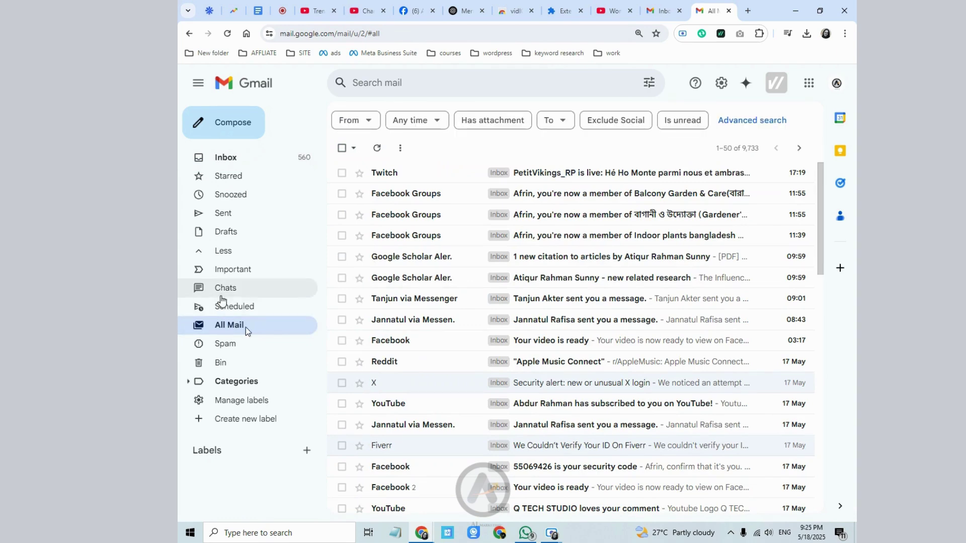
pyautogui.click(222, 344)
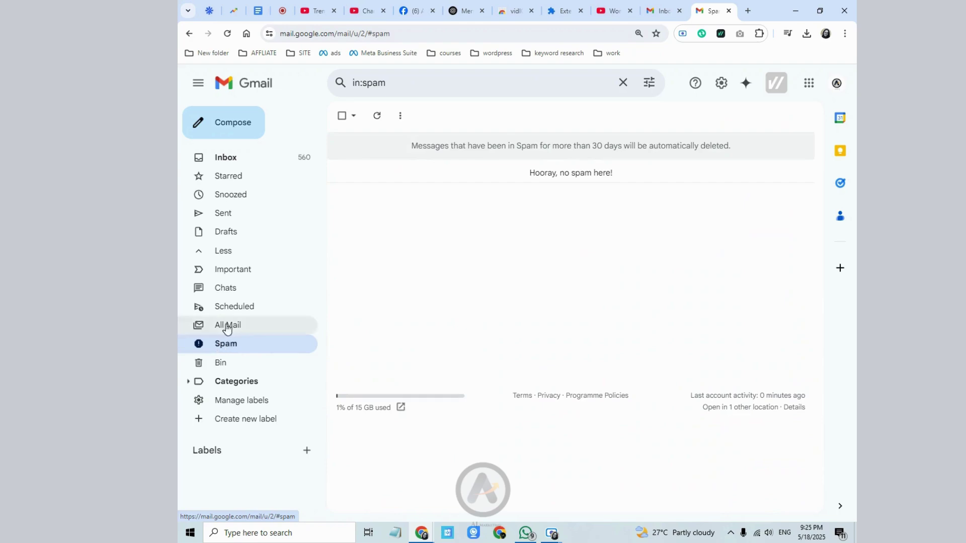
pyautogui.click(244, 280)
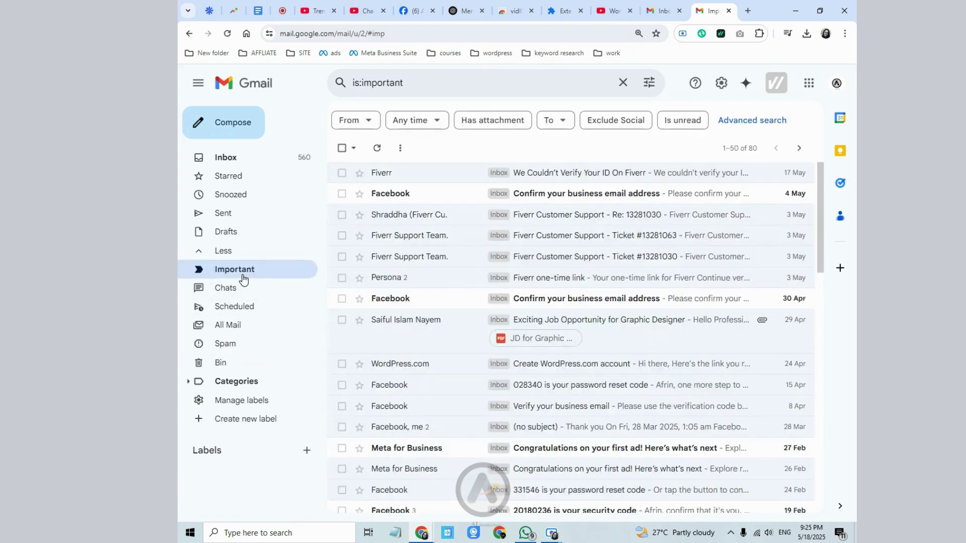
pyautogui.click(248, 162)
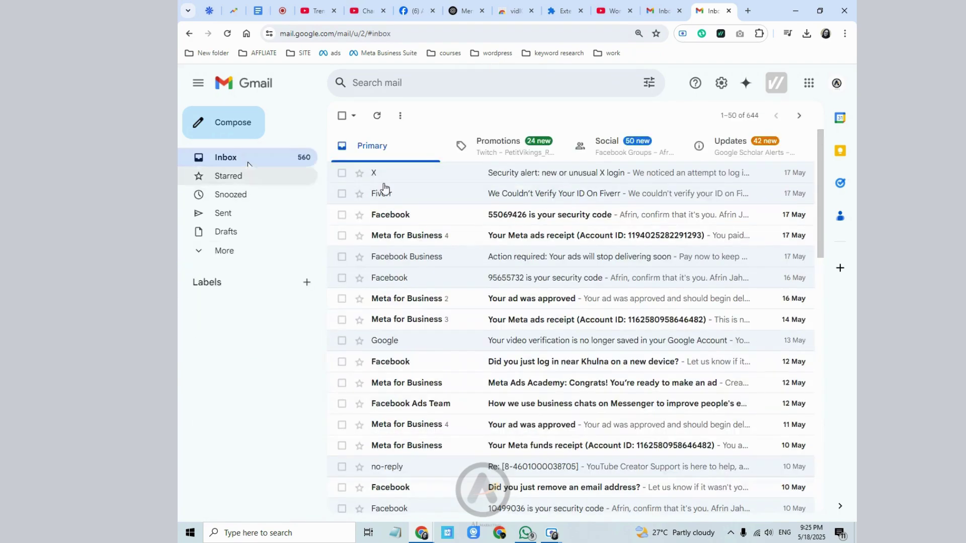
pyautogui.click(836, 83)
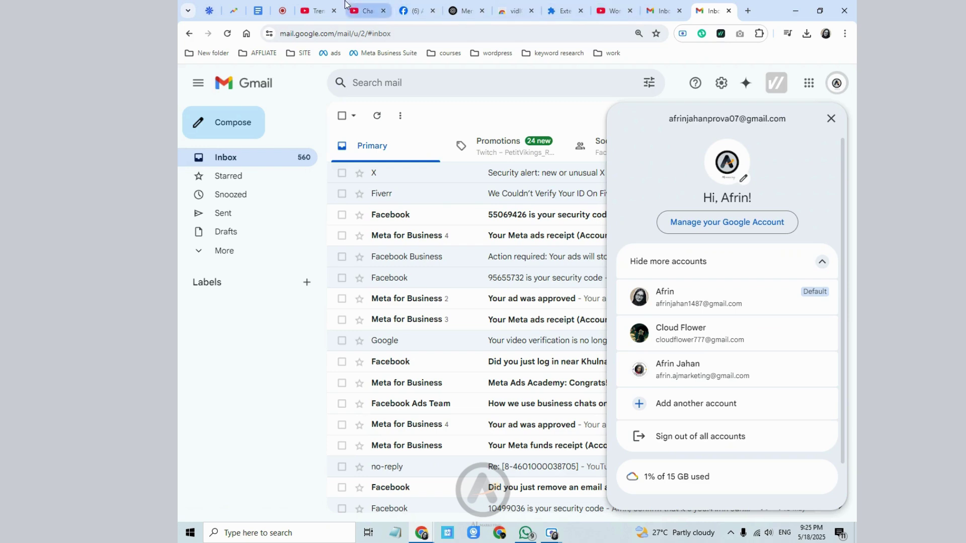
# - Switch between Gmail and the Studio permissions page to confirm the Manager invite is still pending
pyautogui.click(317, 6)
pyautogui.click(367, 10)
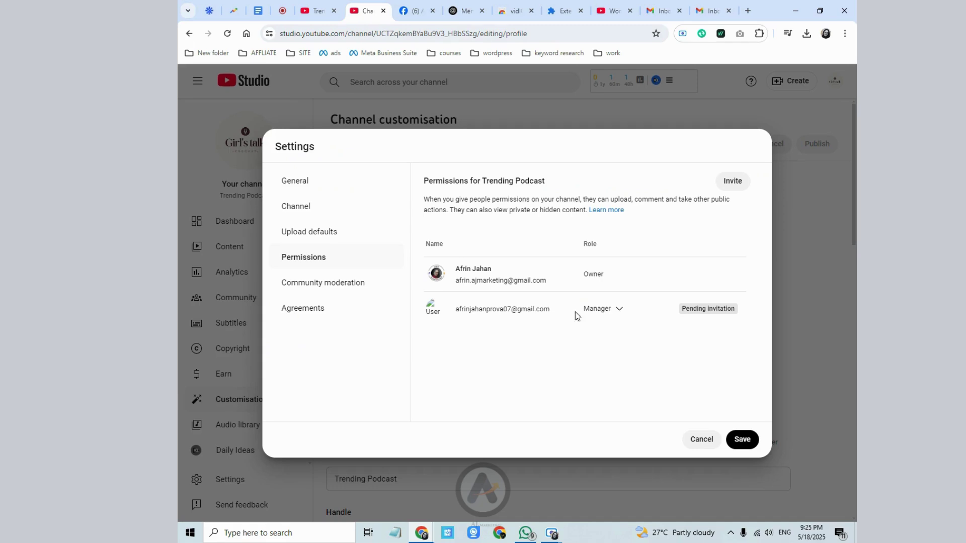
pyautogui.moveTo(718, 307)
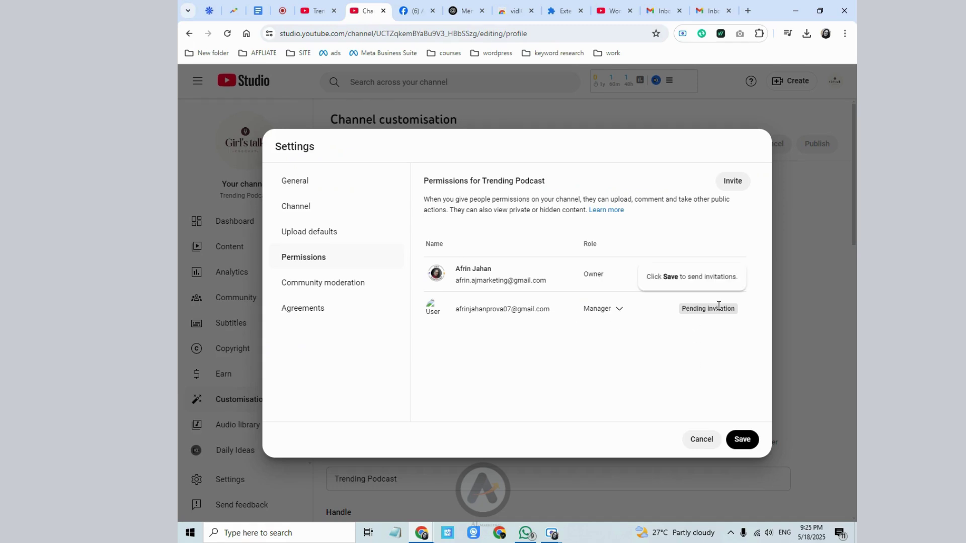
pyautogui.click(712, 10)
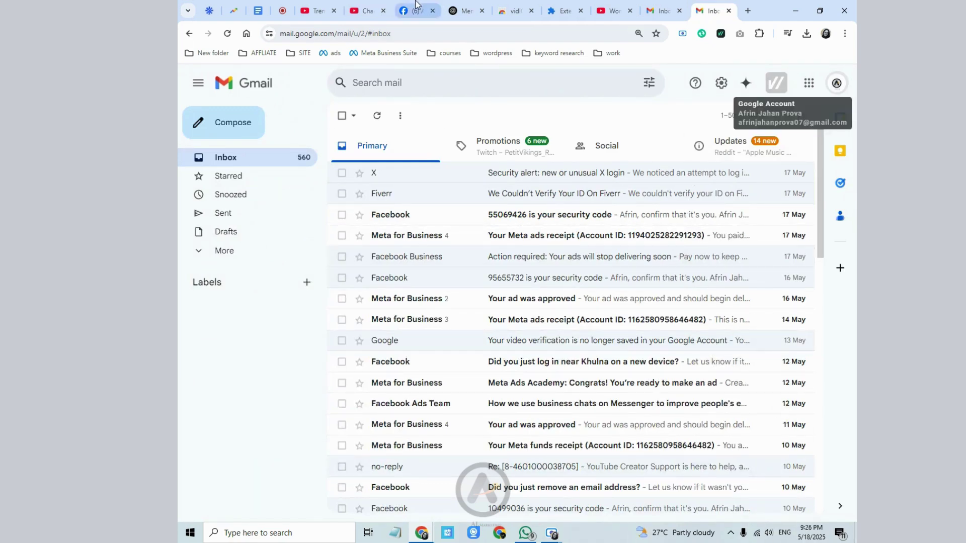
pyautogui.click(366, 11)
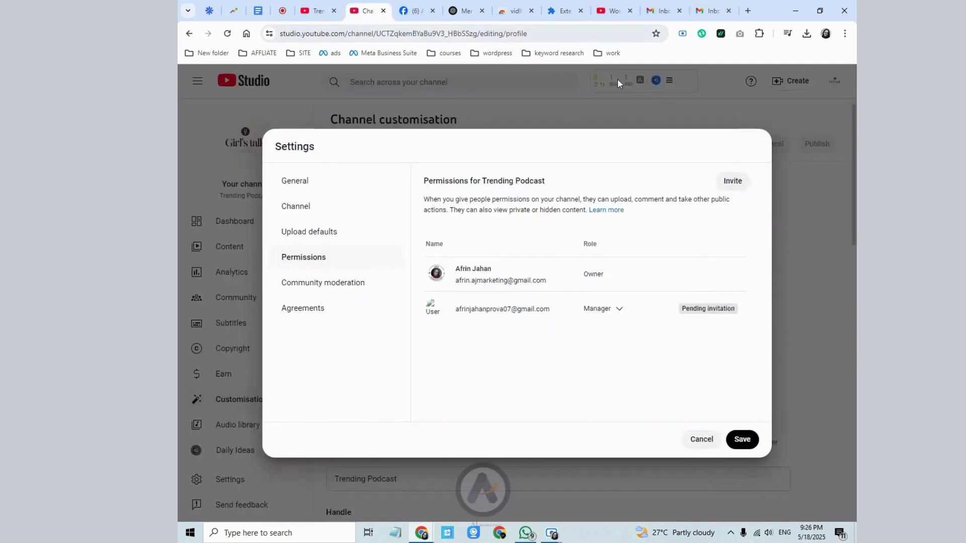
# - Save the Manager invitation, view the identity verification info, and return to the Trending Podcast channel page
pyautogui.click(742, 439)
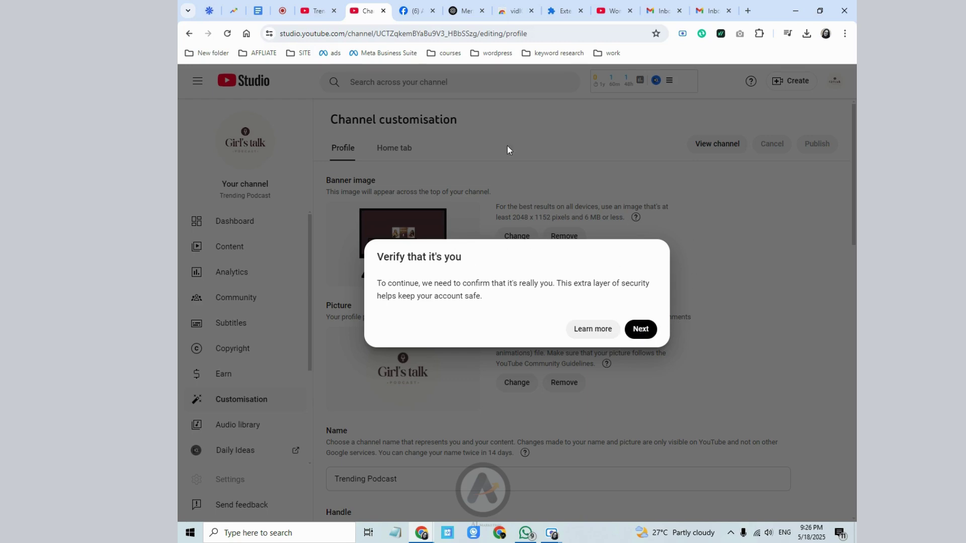
pyautogui.click(606, 330)
pyautogui.click(354, 8)
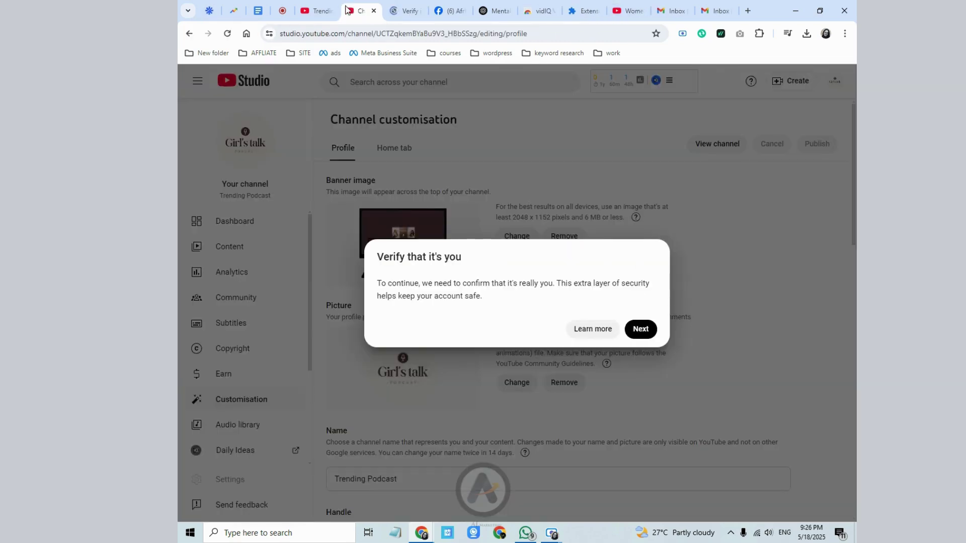
pyautogui.click(316, 11)
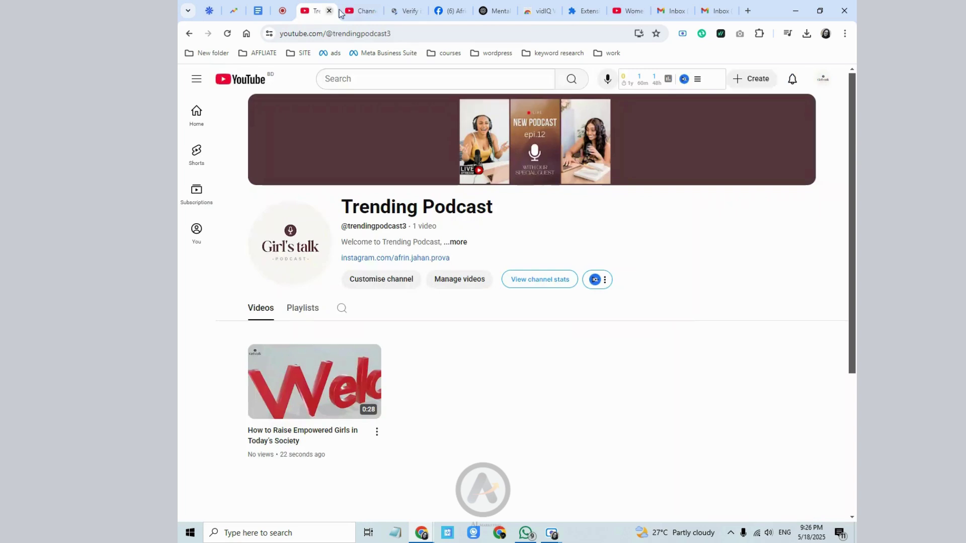
# - Review the available accounts from the avatar menu, then open the empowered-girls video's watch page
pyautogui.click(823, 80)
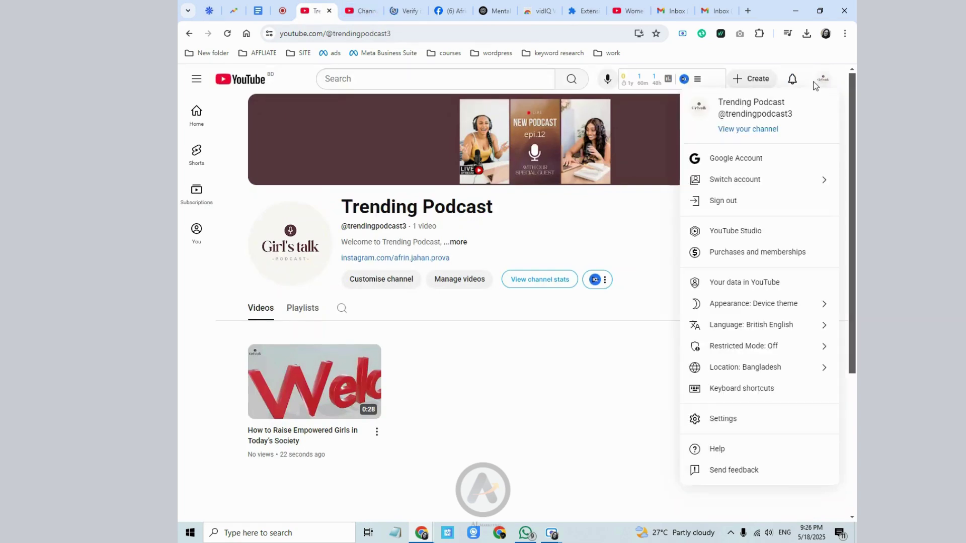
pyautogui.click(738, 177)
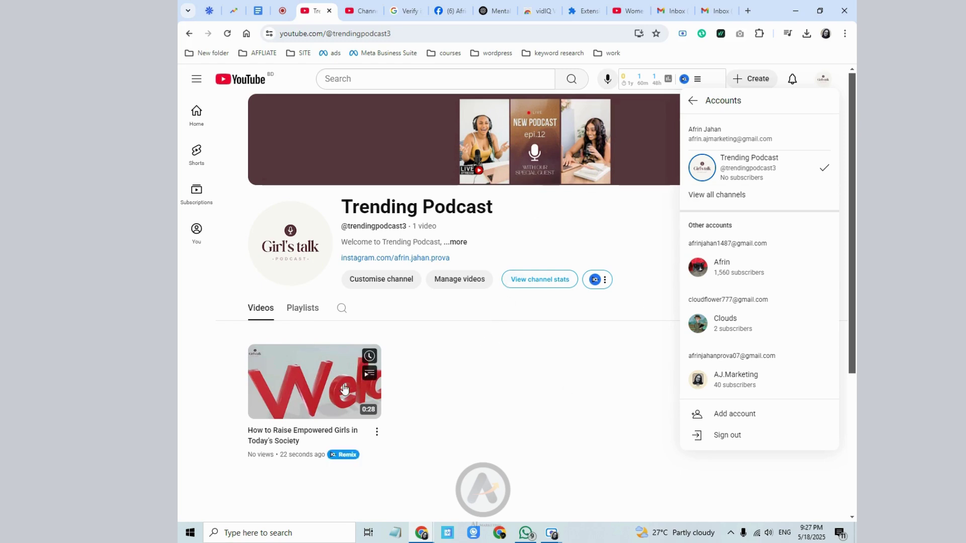
pyautogui.click(302, 393)
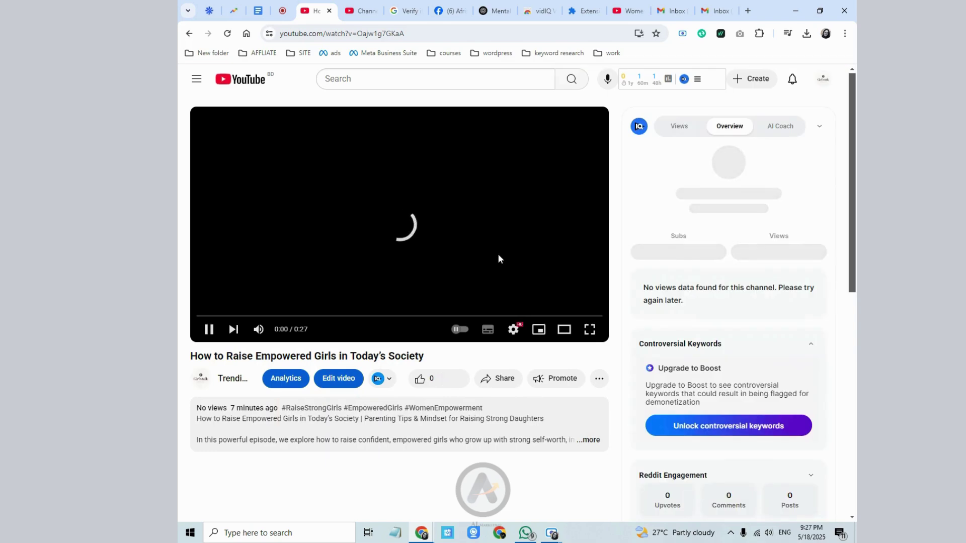
# - Find the vidIQ sidebar and highlight the video's 48.4/100 SEO score
pyautogui.scroll(-4, 763, 317)
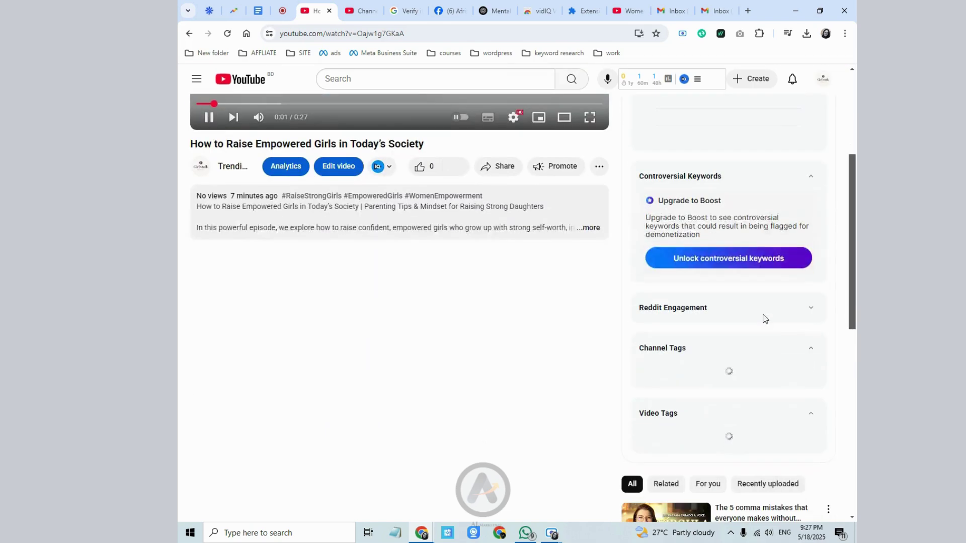
pyautogui.scroll(2, 686, 336)
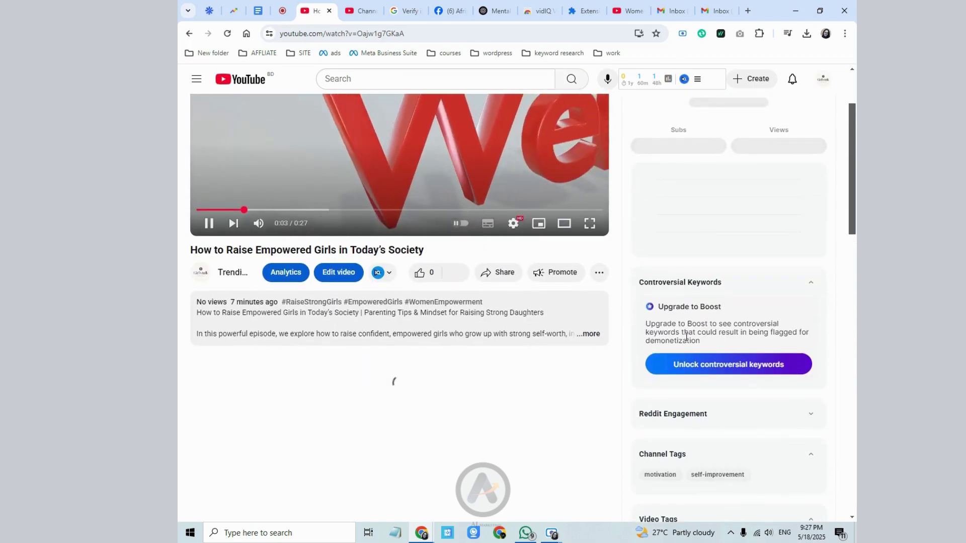
pyautogui.scroll(-2, 694, 362)
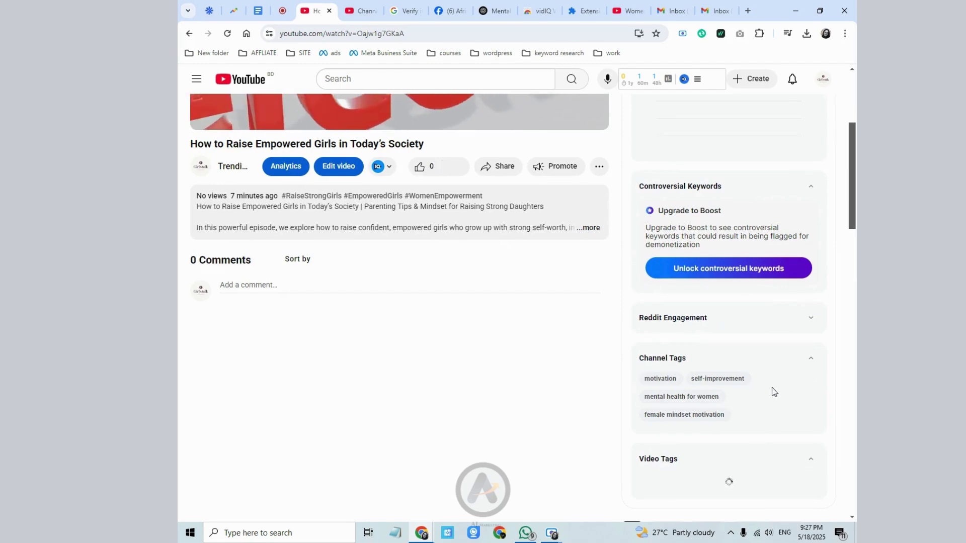
pyautogui.scroll(-4, 773, 392)
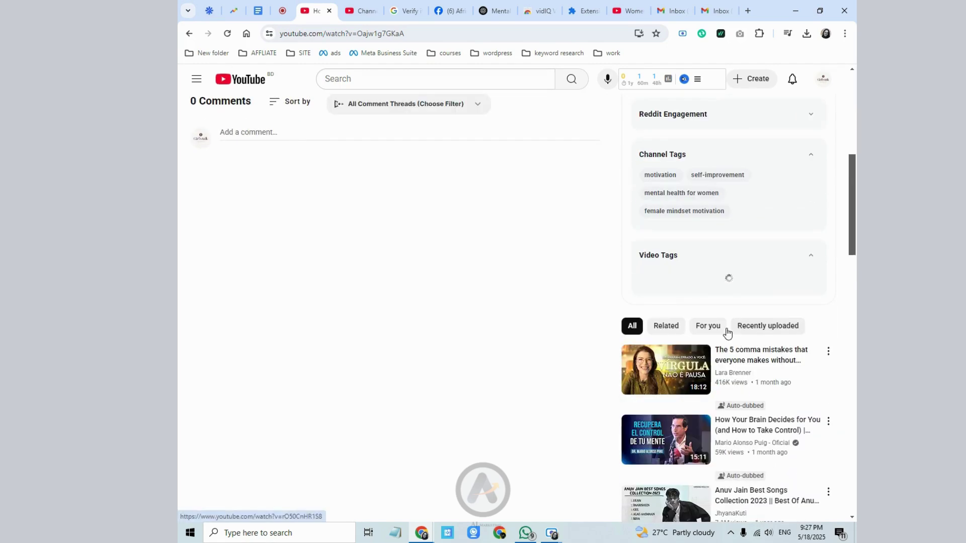
pyautogui.scroll(7, 725, 327)
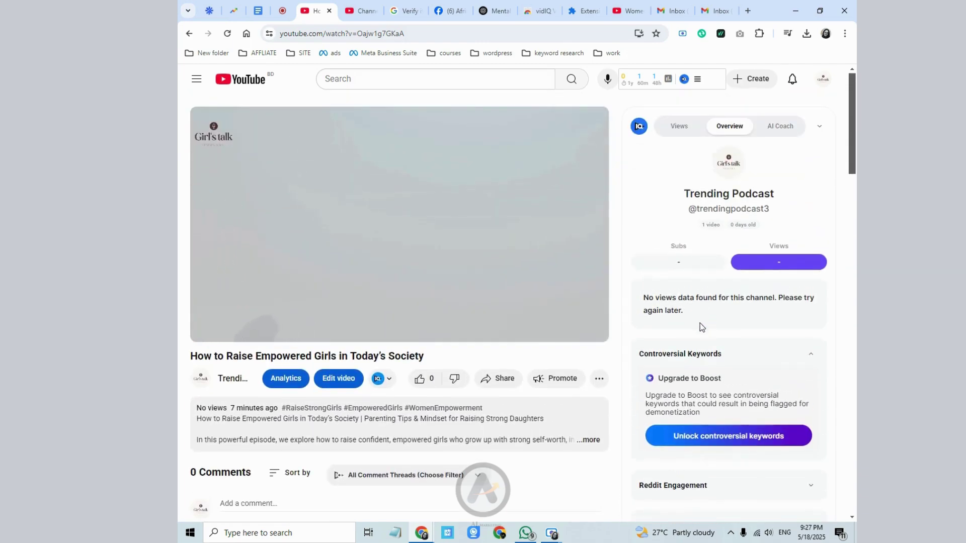
pyautogui.scroll(-2, 714, 352)
pyautogui.scroll(-3, 740, 403)
pyautogui.scroll(2, 740, 403)
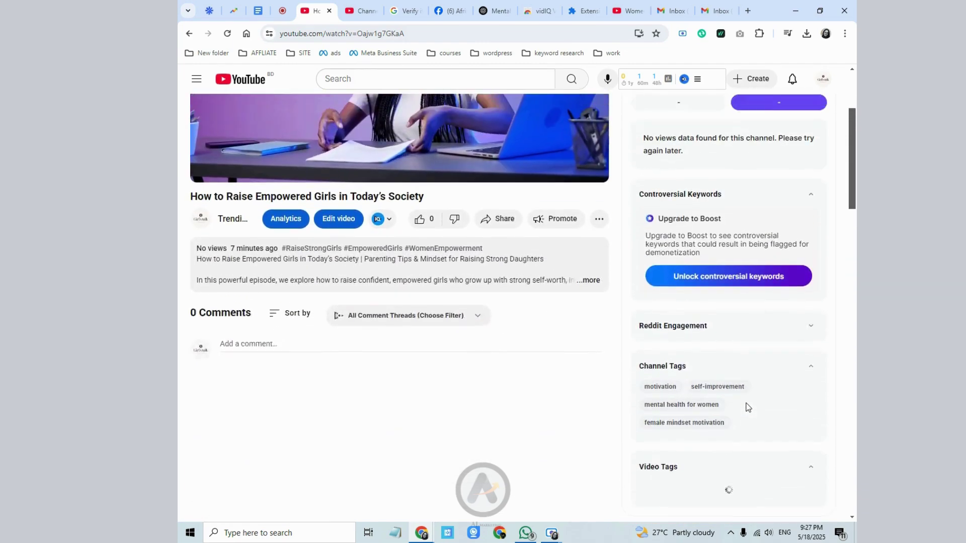
pyautogui.scroll(1, 714, 382)
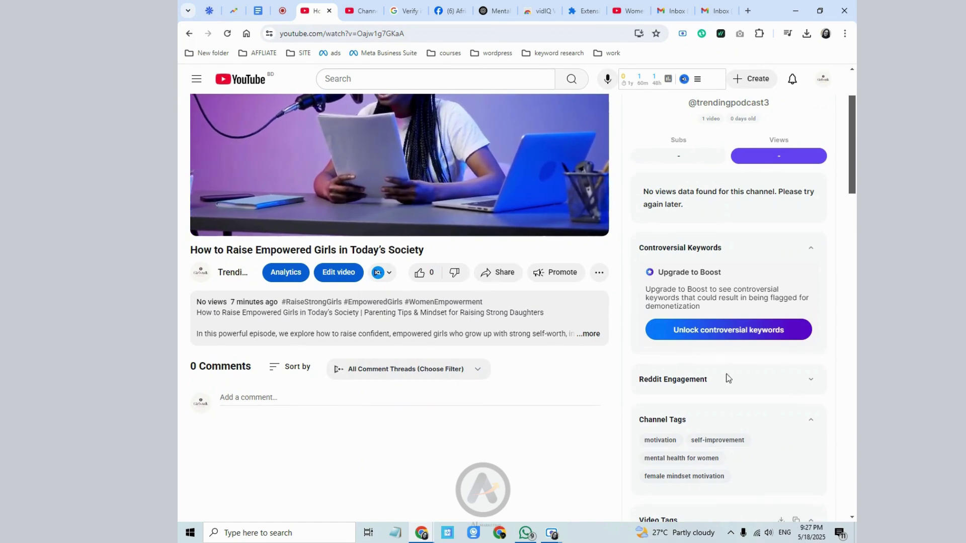
pyautogui.moveTo(660, 397)
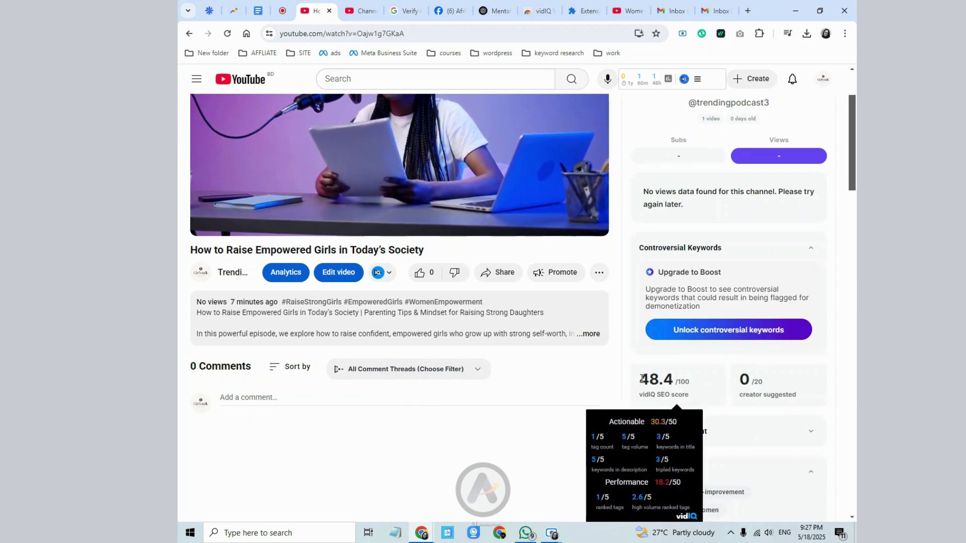
pyautogui.moveTo(642, 379); pyautogui.dragTo(673, 379)
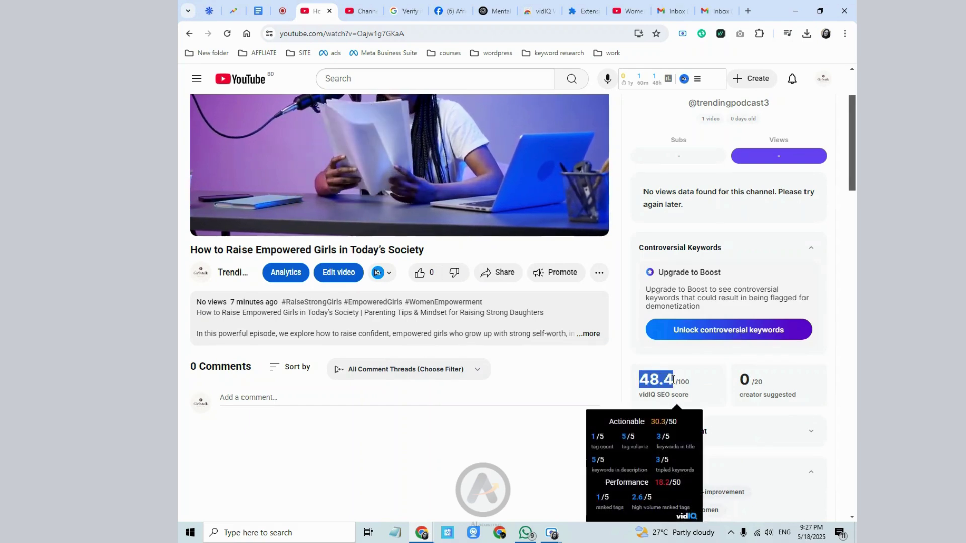
# - Scroll through vidIQ's channel and video tags, such as 'raise empowered girls'
pyautogui.scroll(-3, 674, 377)
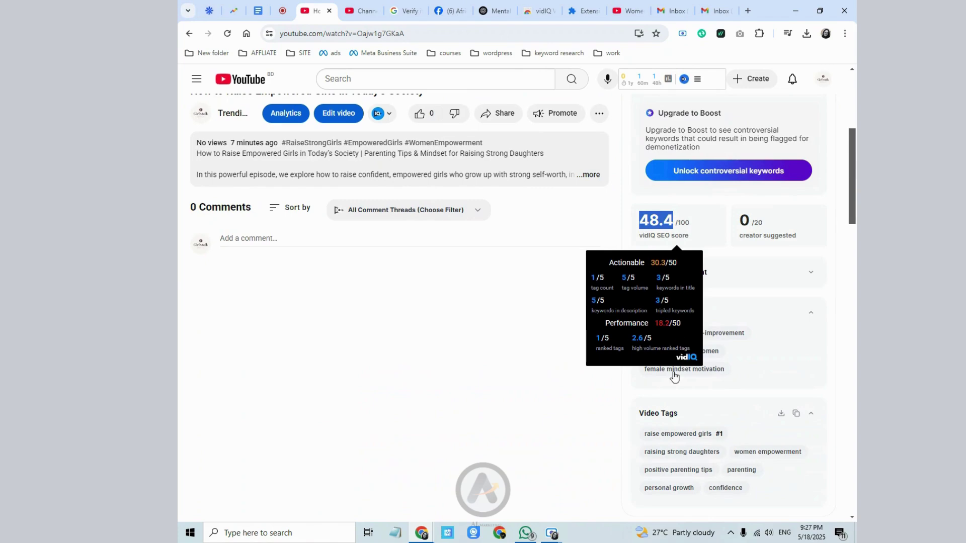
pyautogui.scroll(-4, 725, 375)
pyautogui.scroll(5, 699, 356)
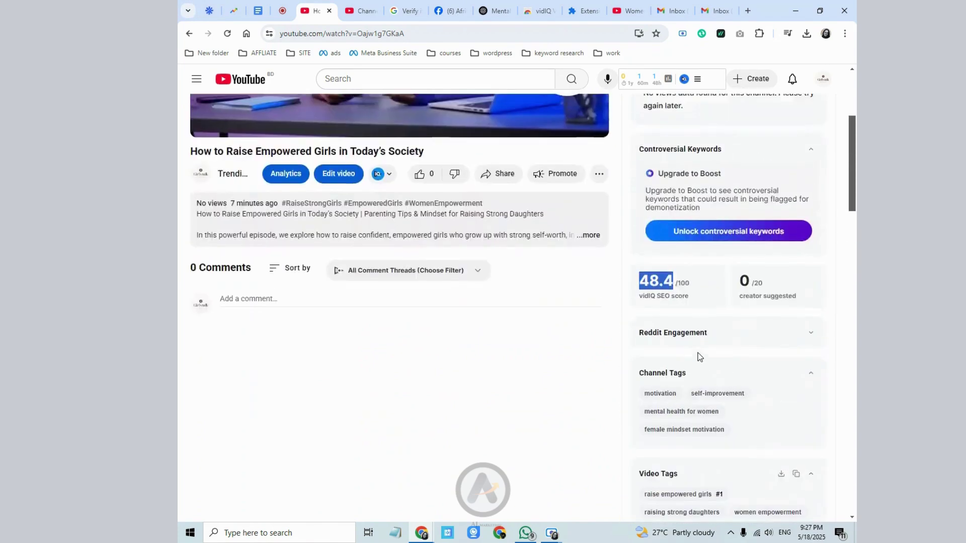
pyautogui.scroll(4, 699, 356)
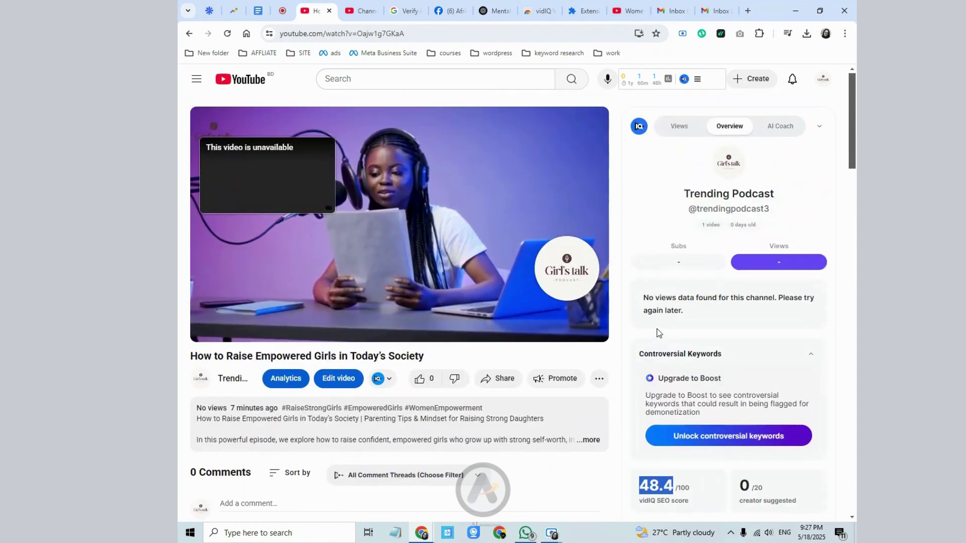